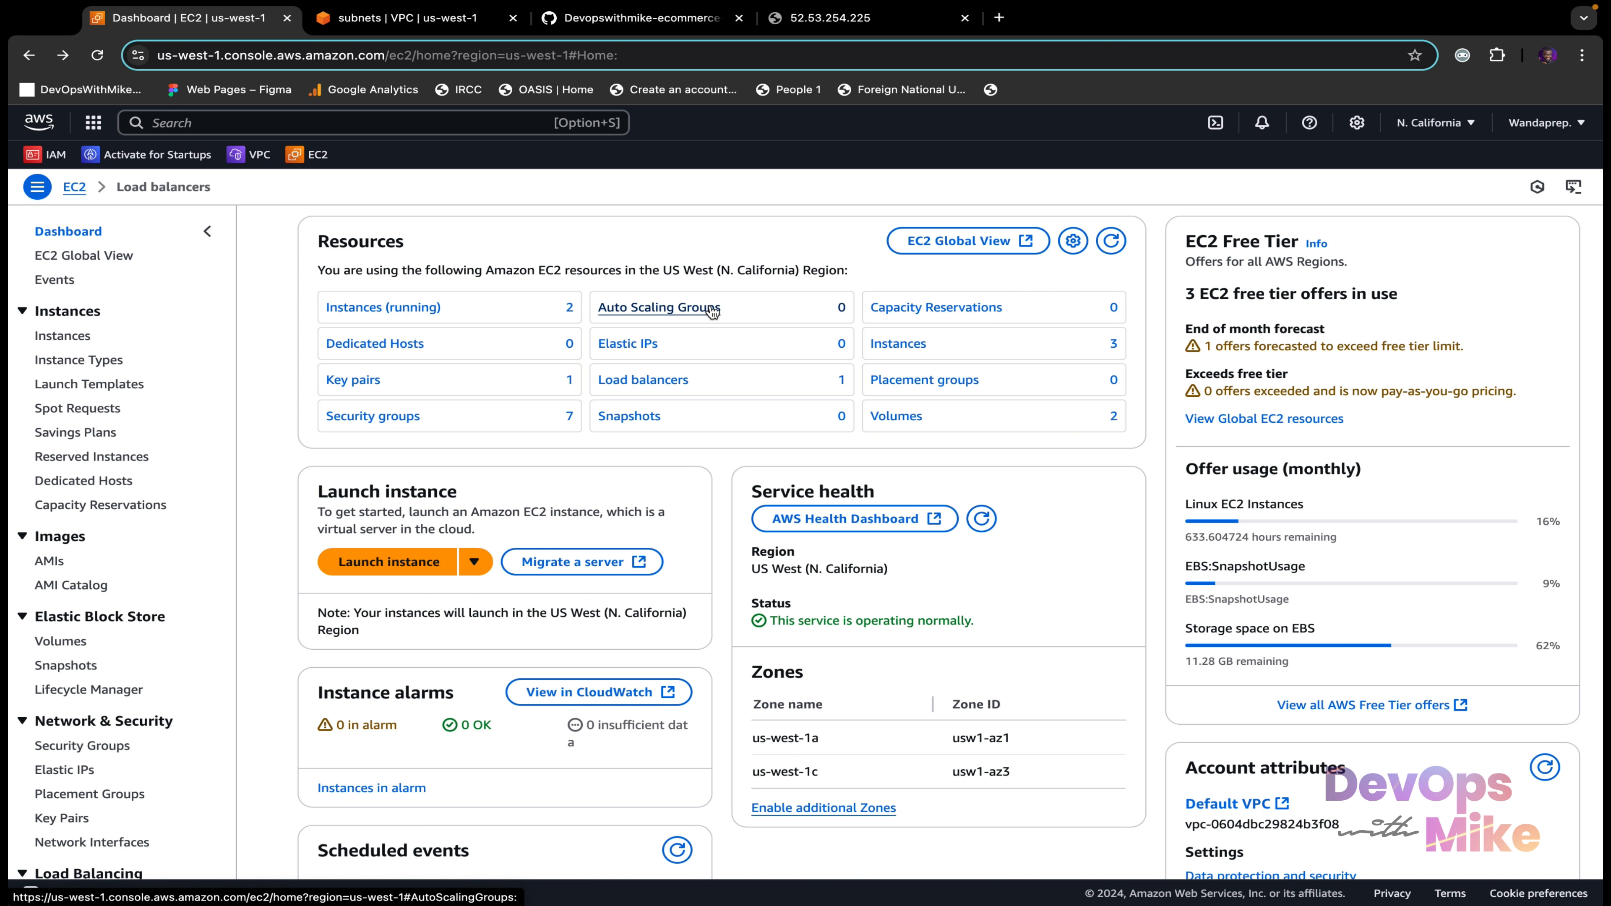
Step: Open the Auto Scaling groups page and read how minimum size, desired capacity and maximum size work
click(668, 311)
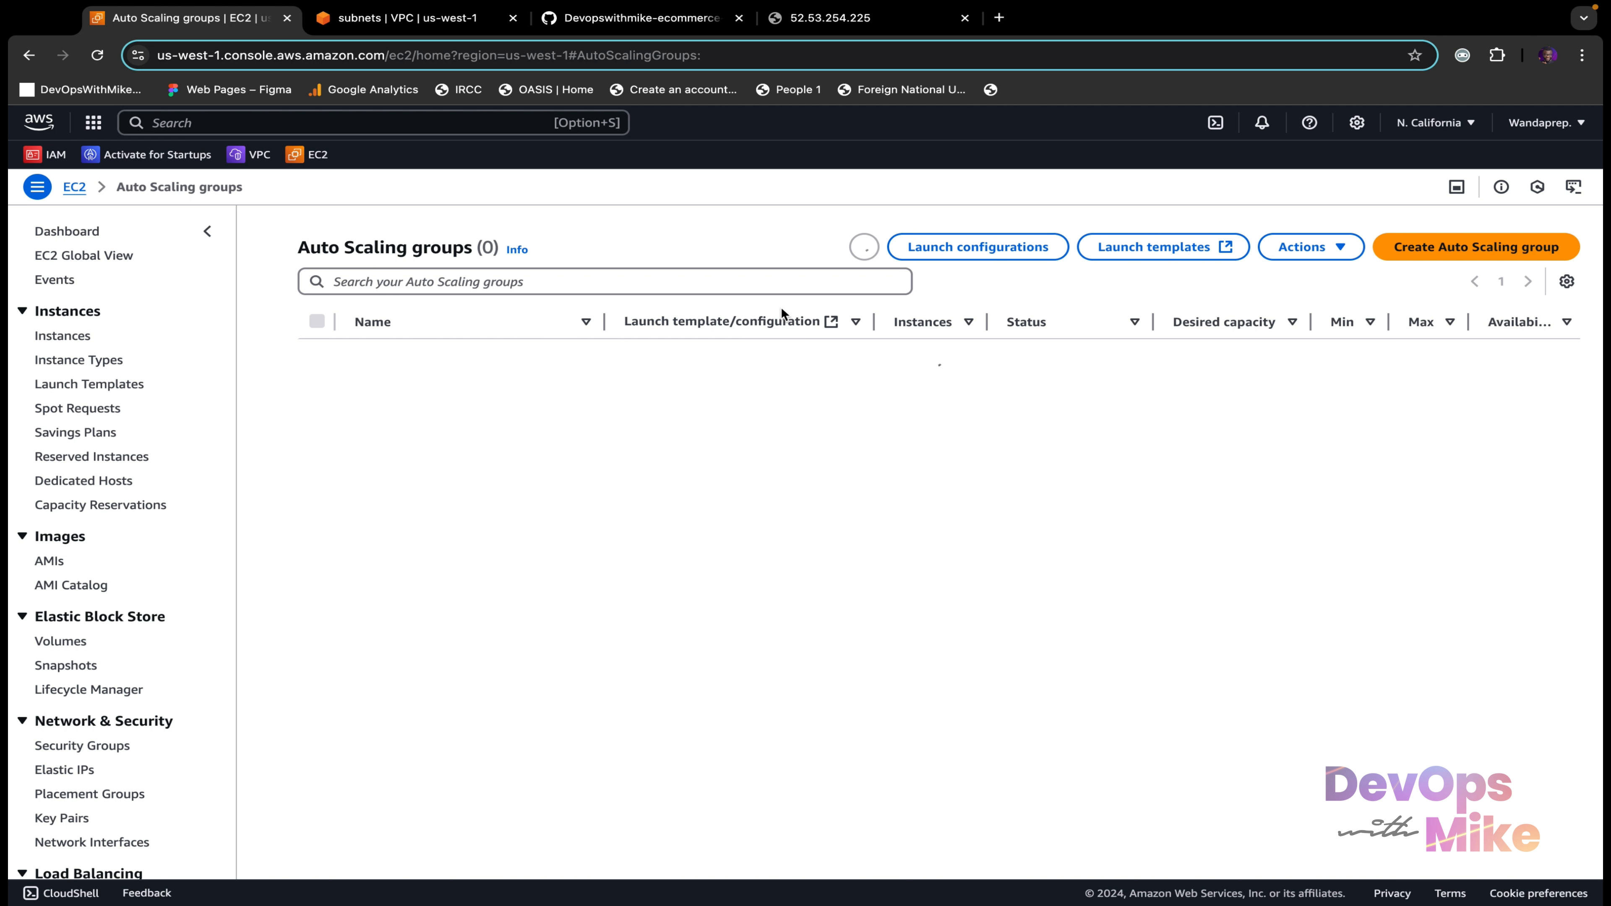
scroll(133, 716, down, 4)
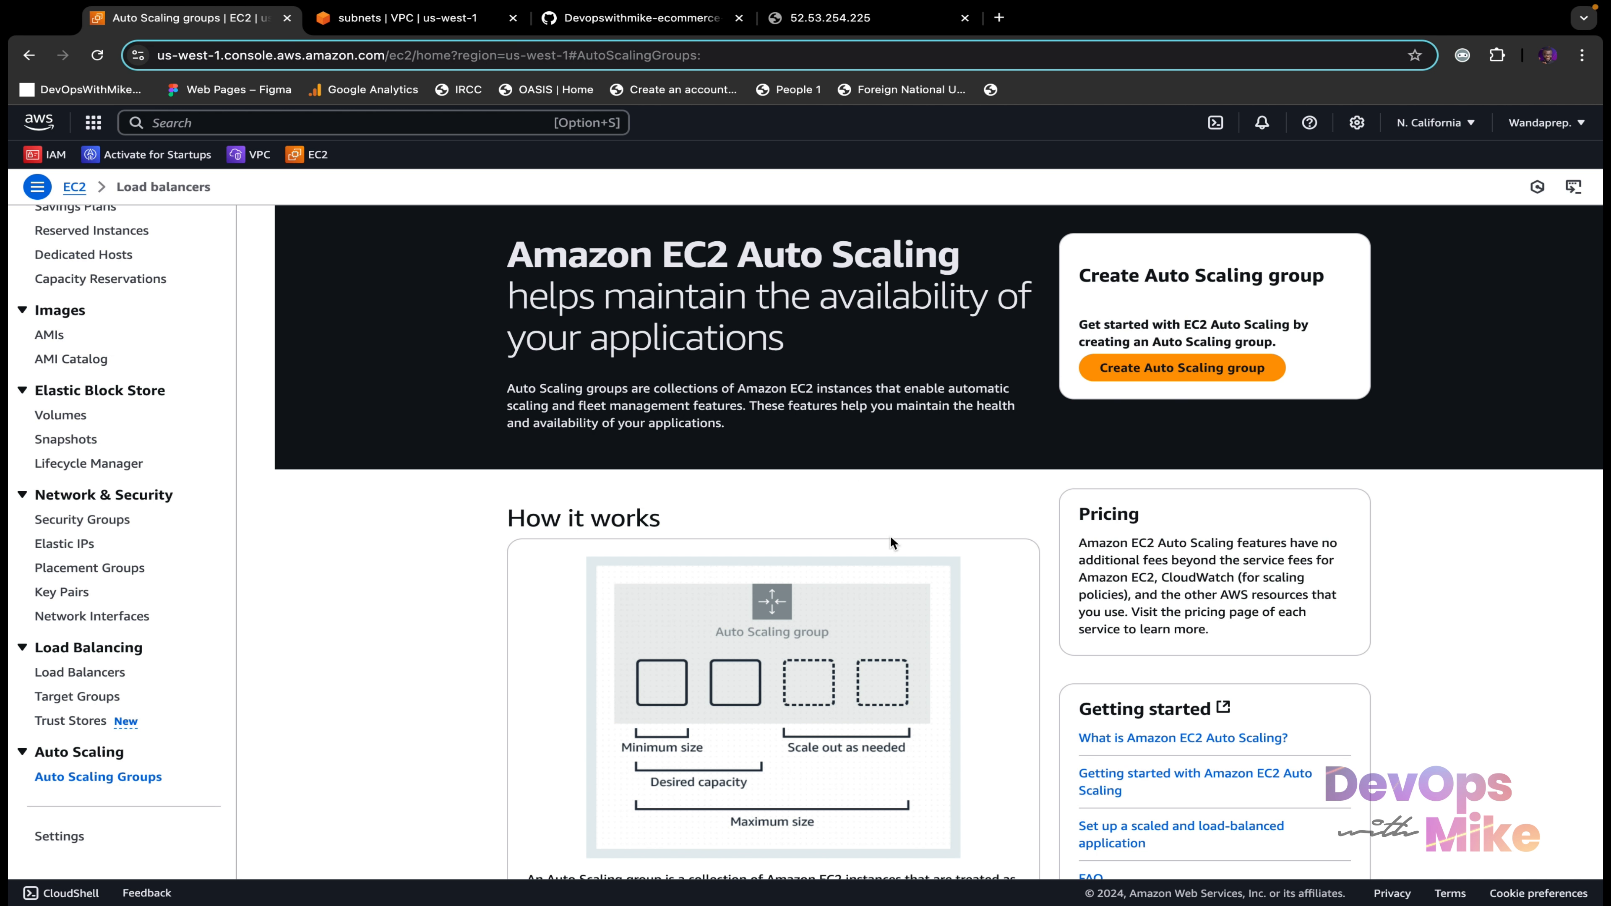
scroll(892, 538, down, 2)
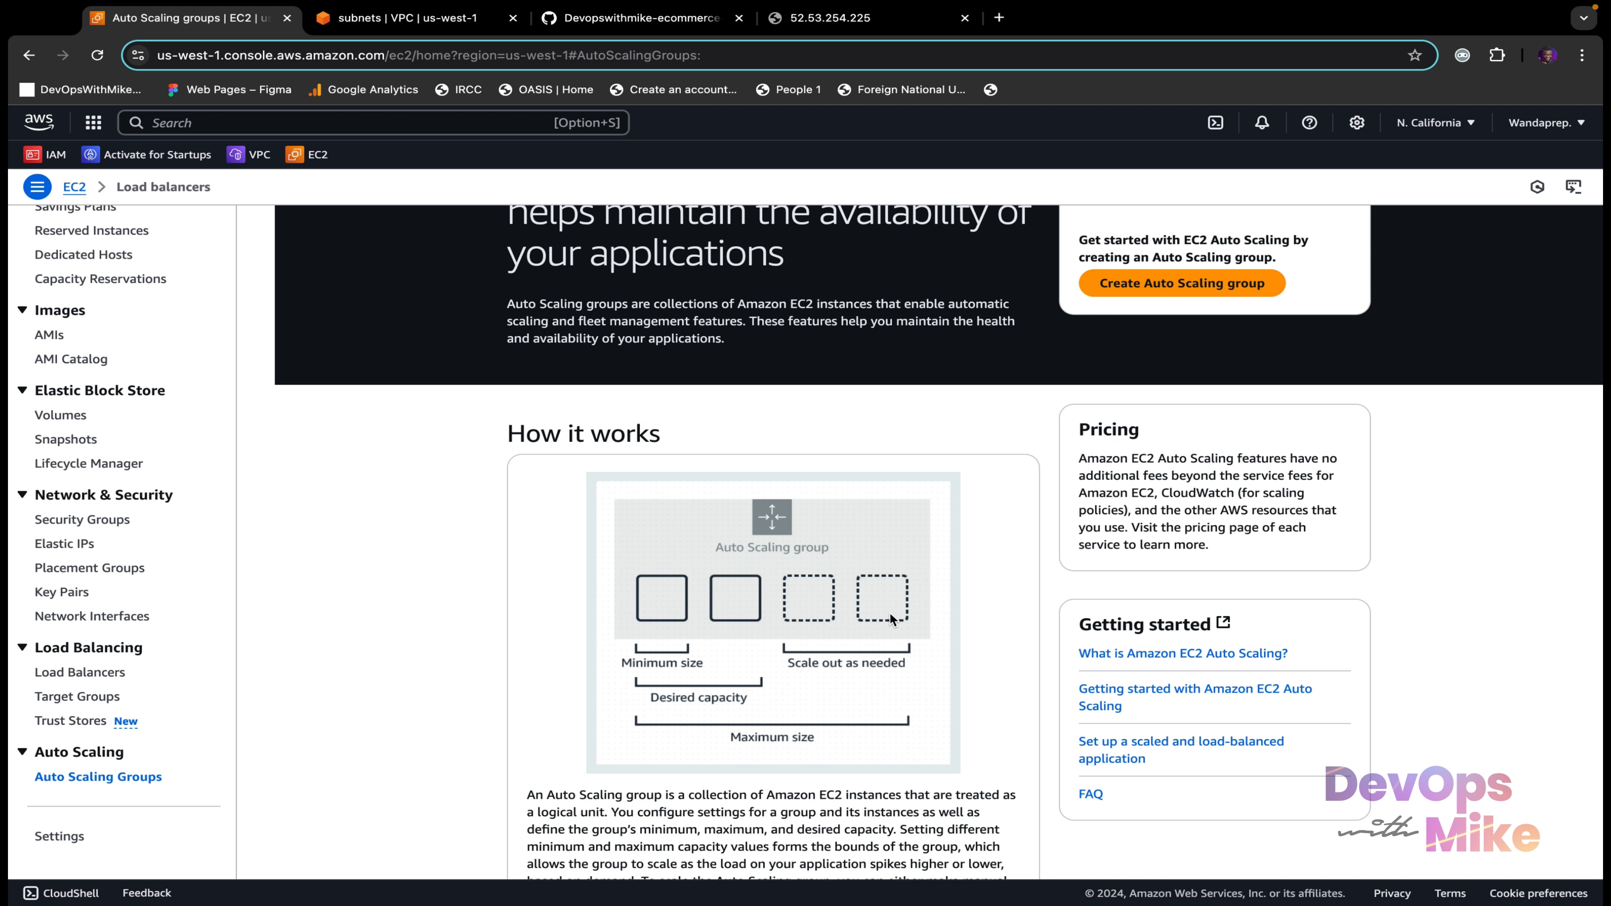
scroll(890, 612, down, 1)
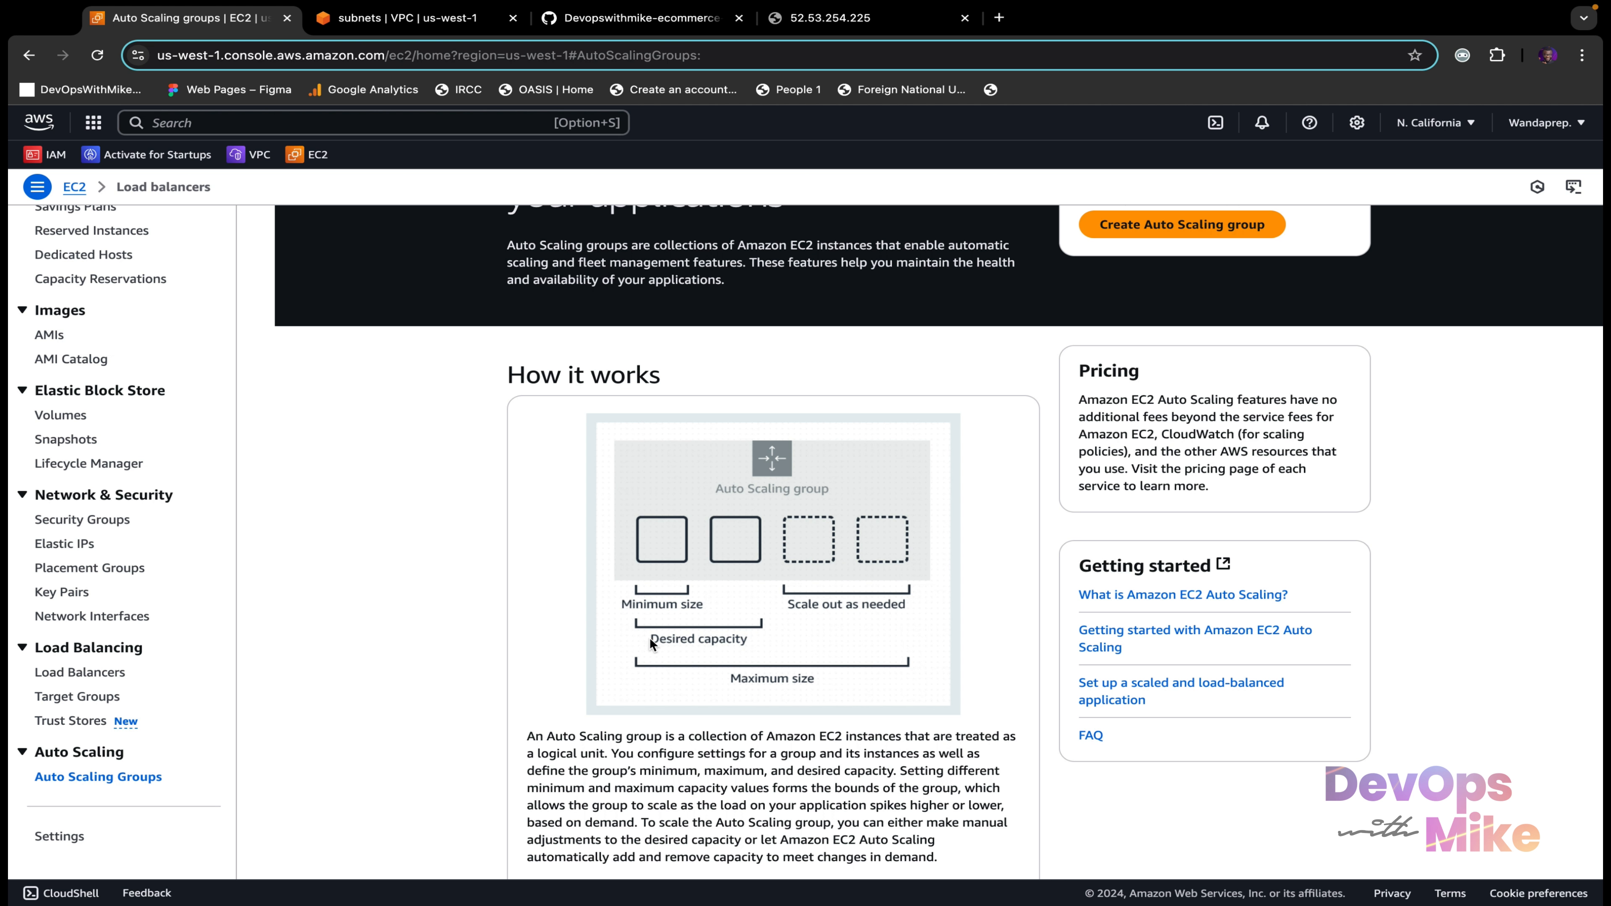
scroll(649, 642, down, 5)
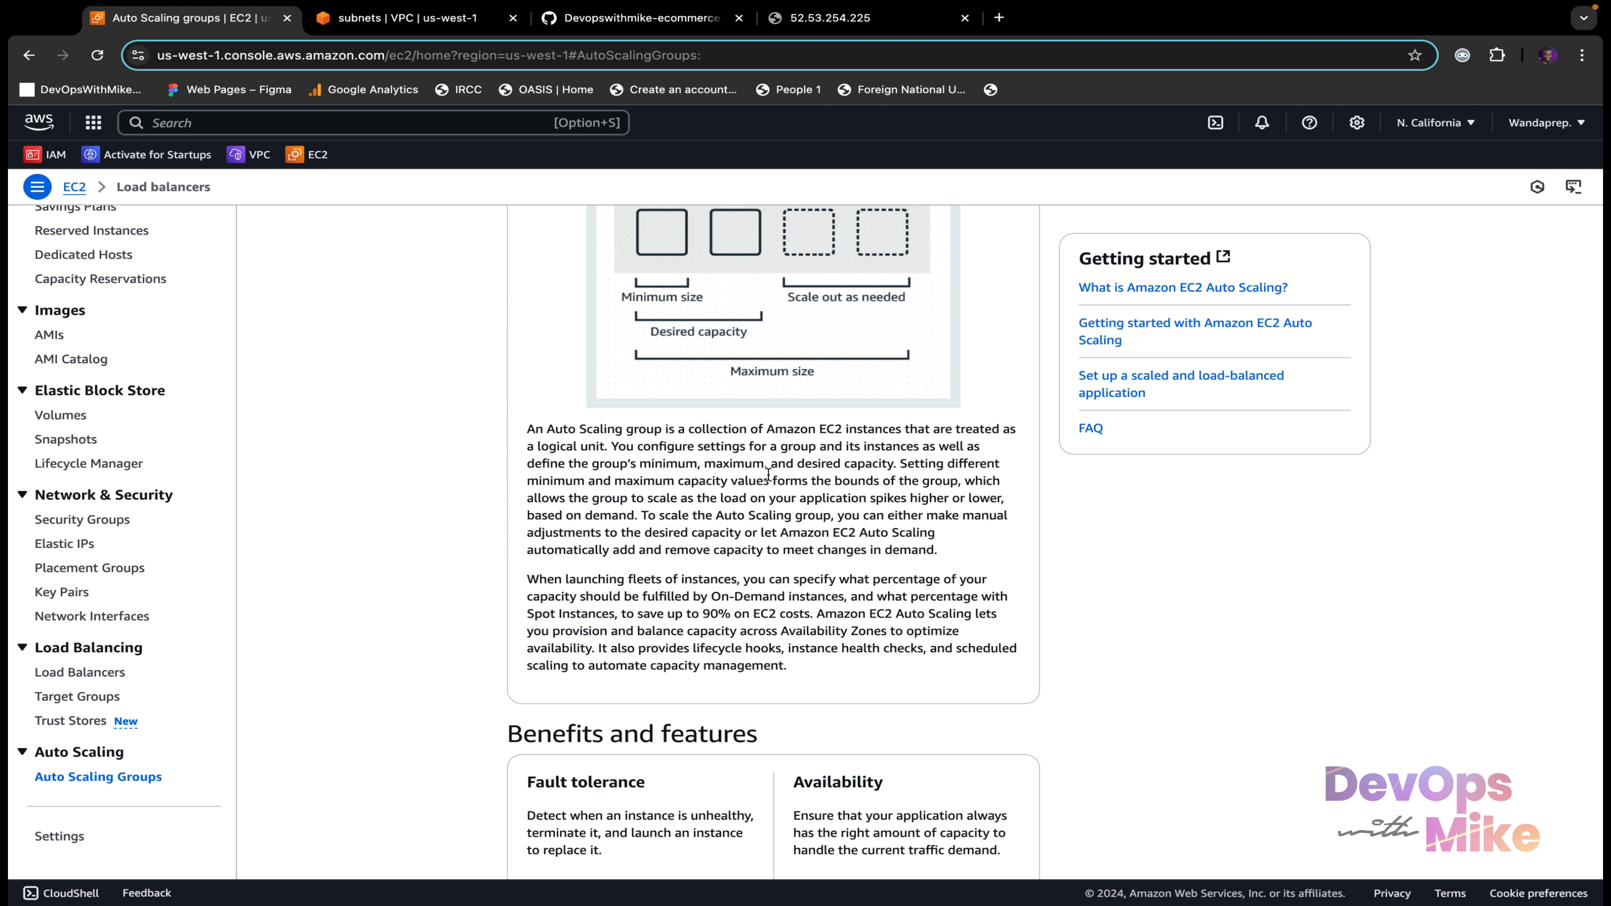
scroll(850, 469, up, 7)
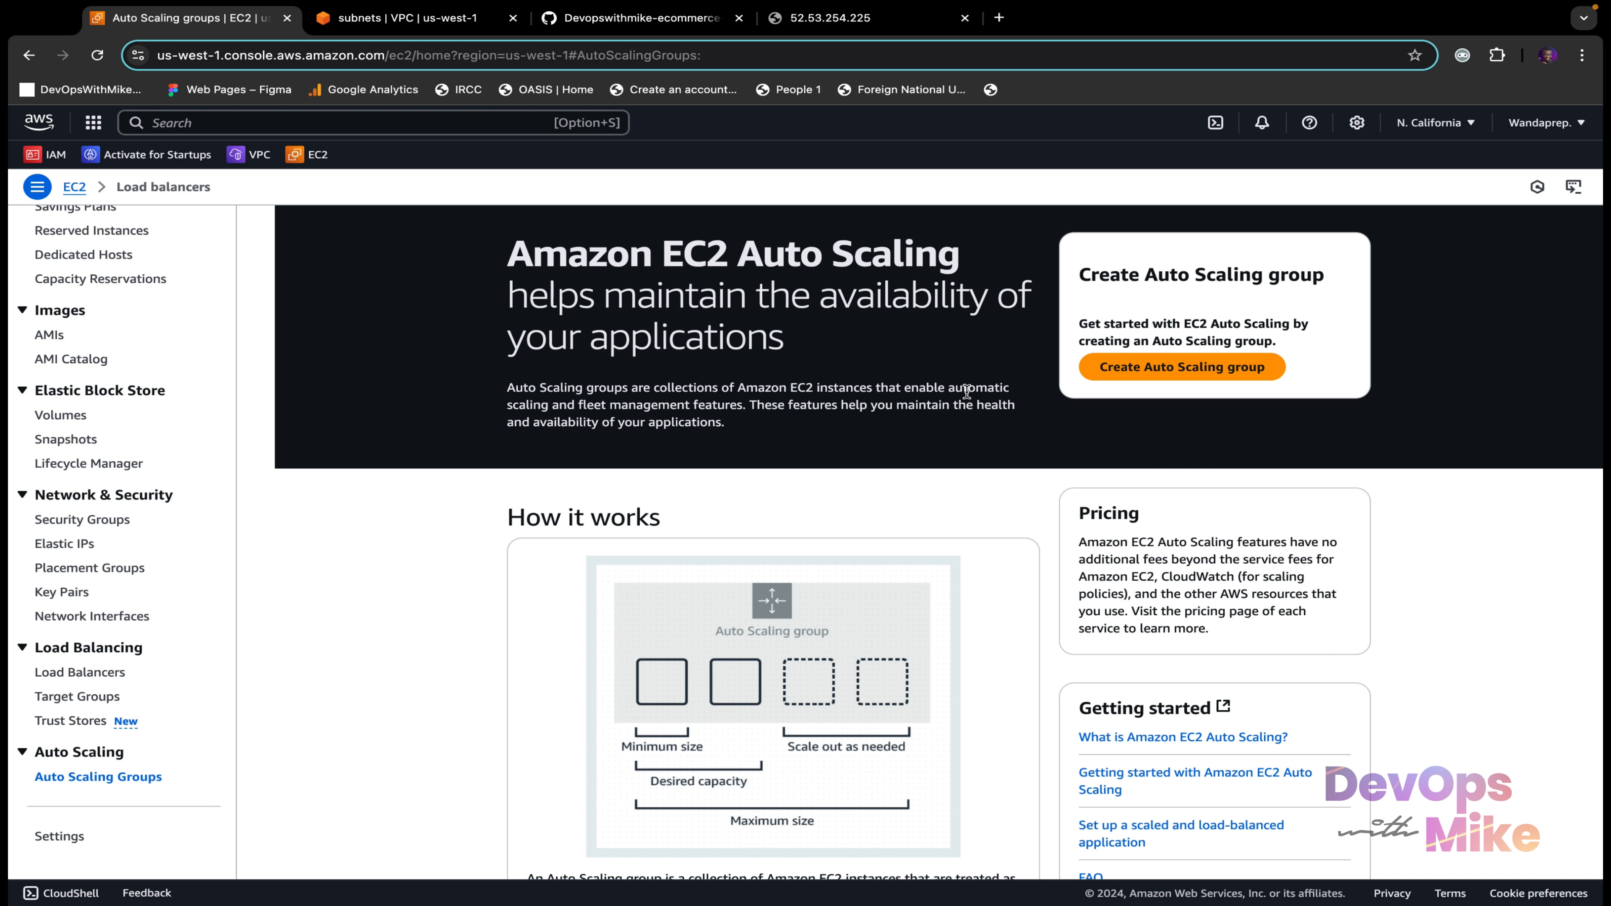
scroll(968, 393, down, 2)
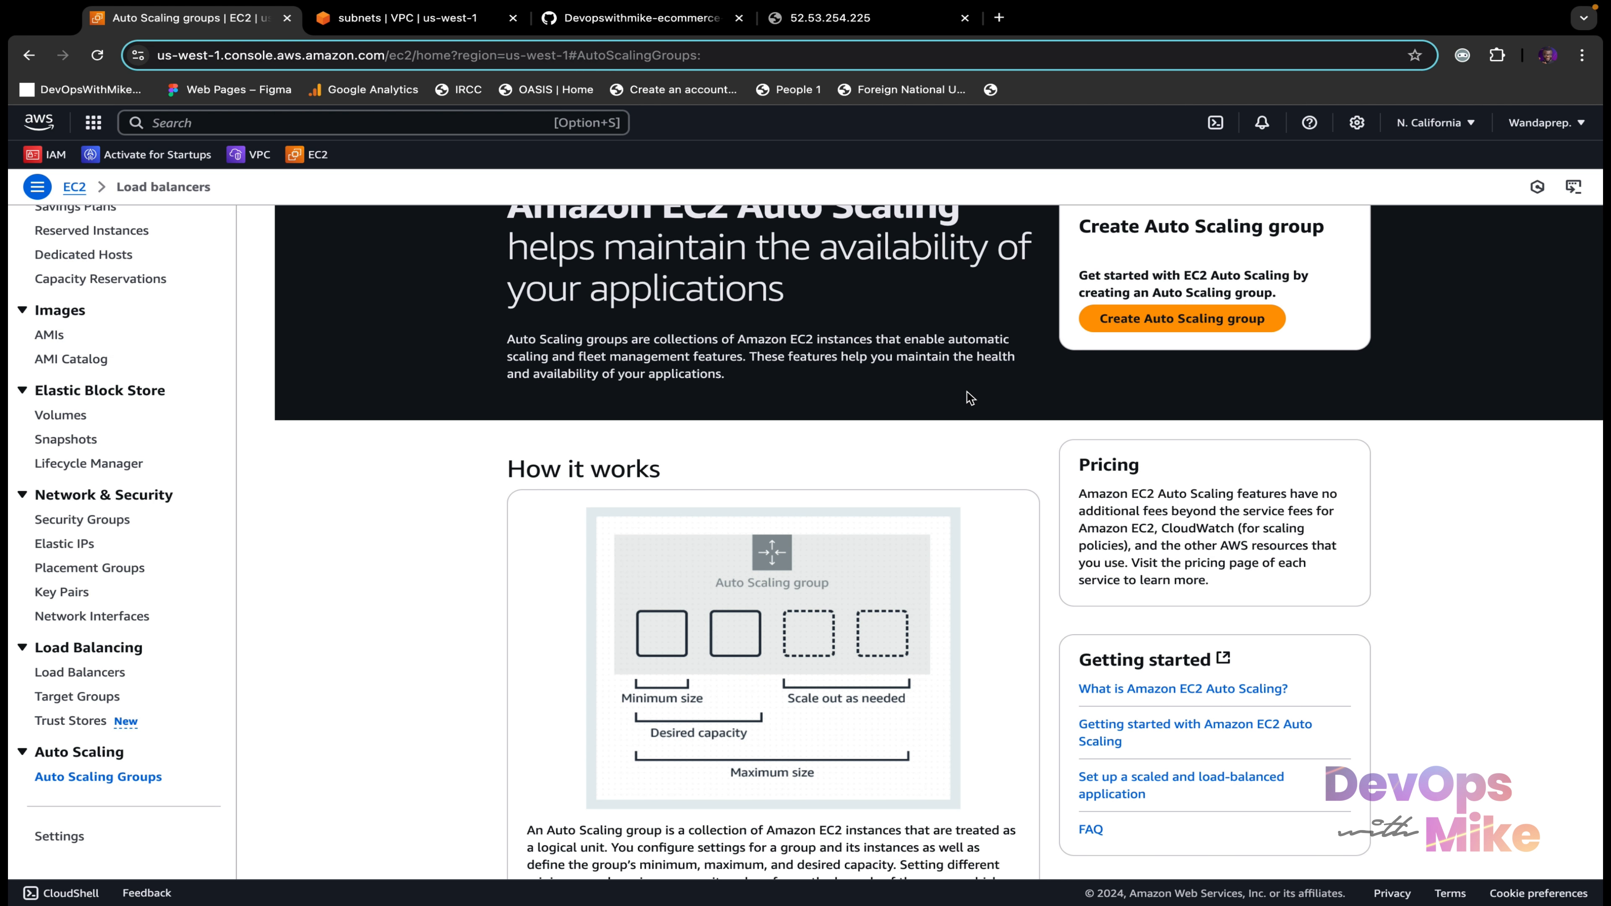
scroll(968, 392, up, 2)
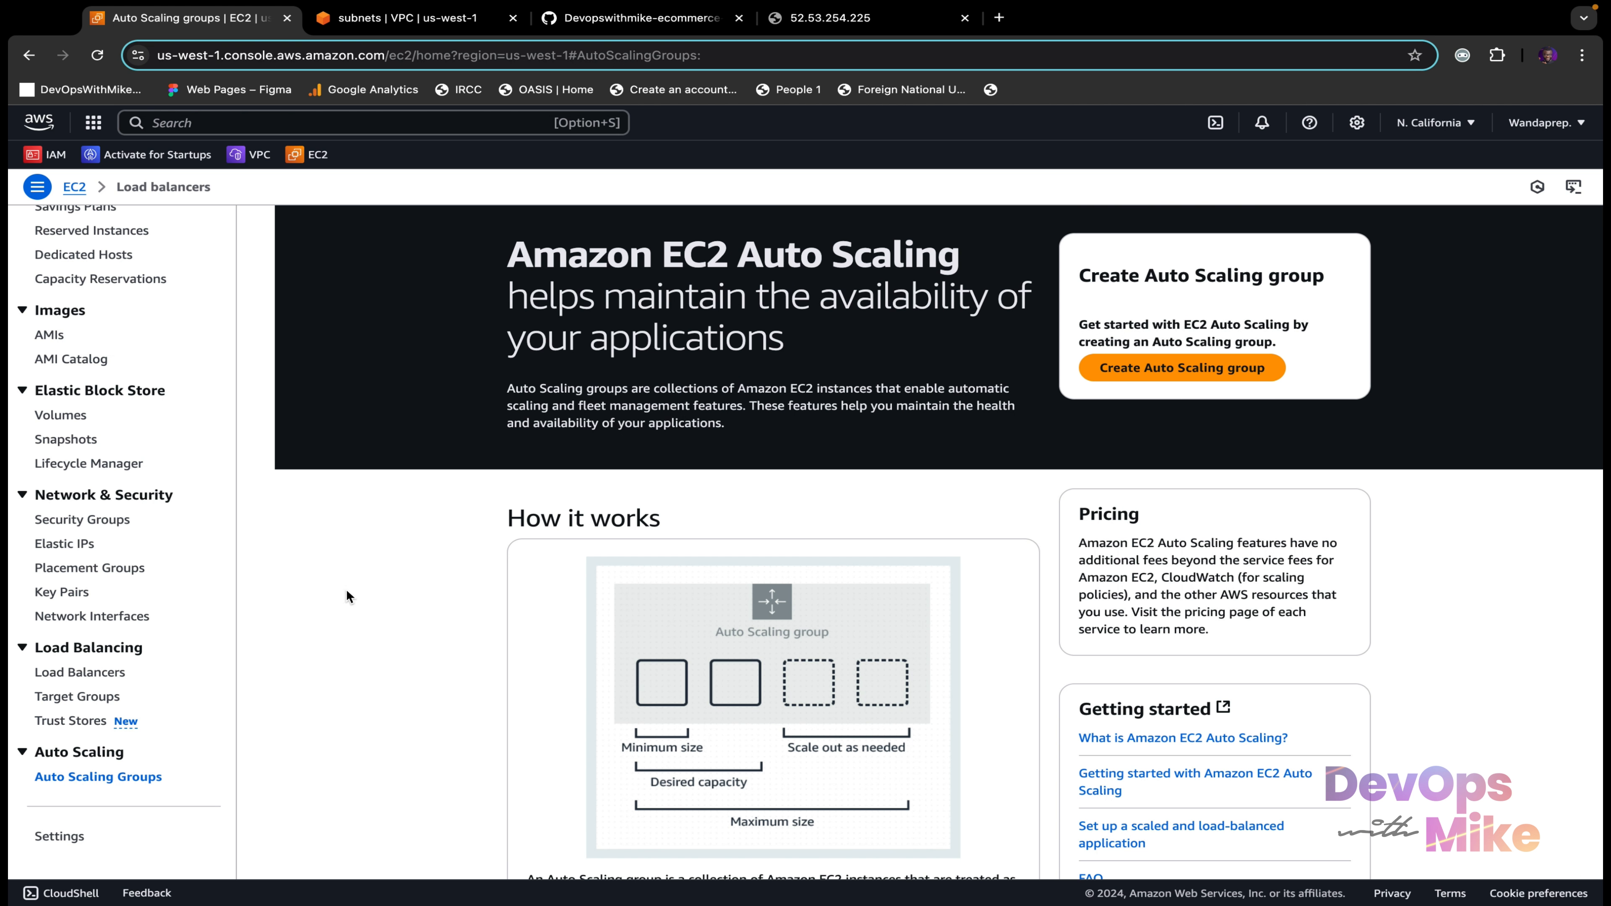
Step: Go to the EC2 launch templates overview and start creating a new launch template
scroll(9, 389, up, 5)
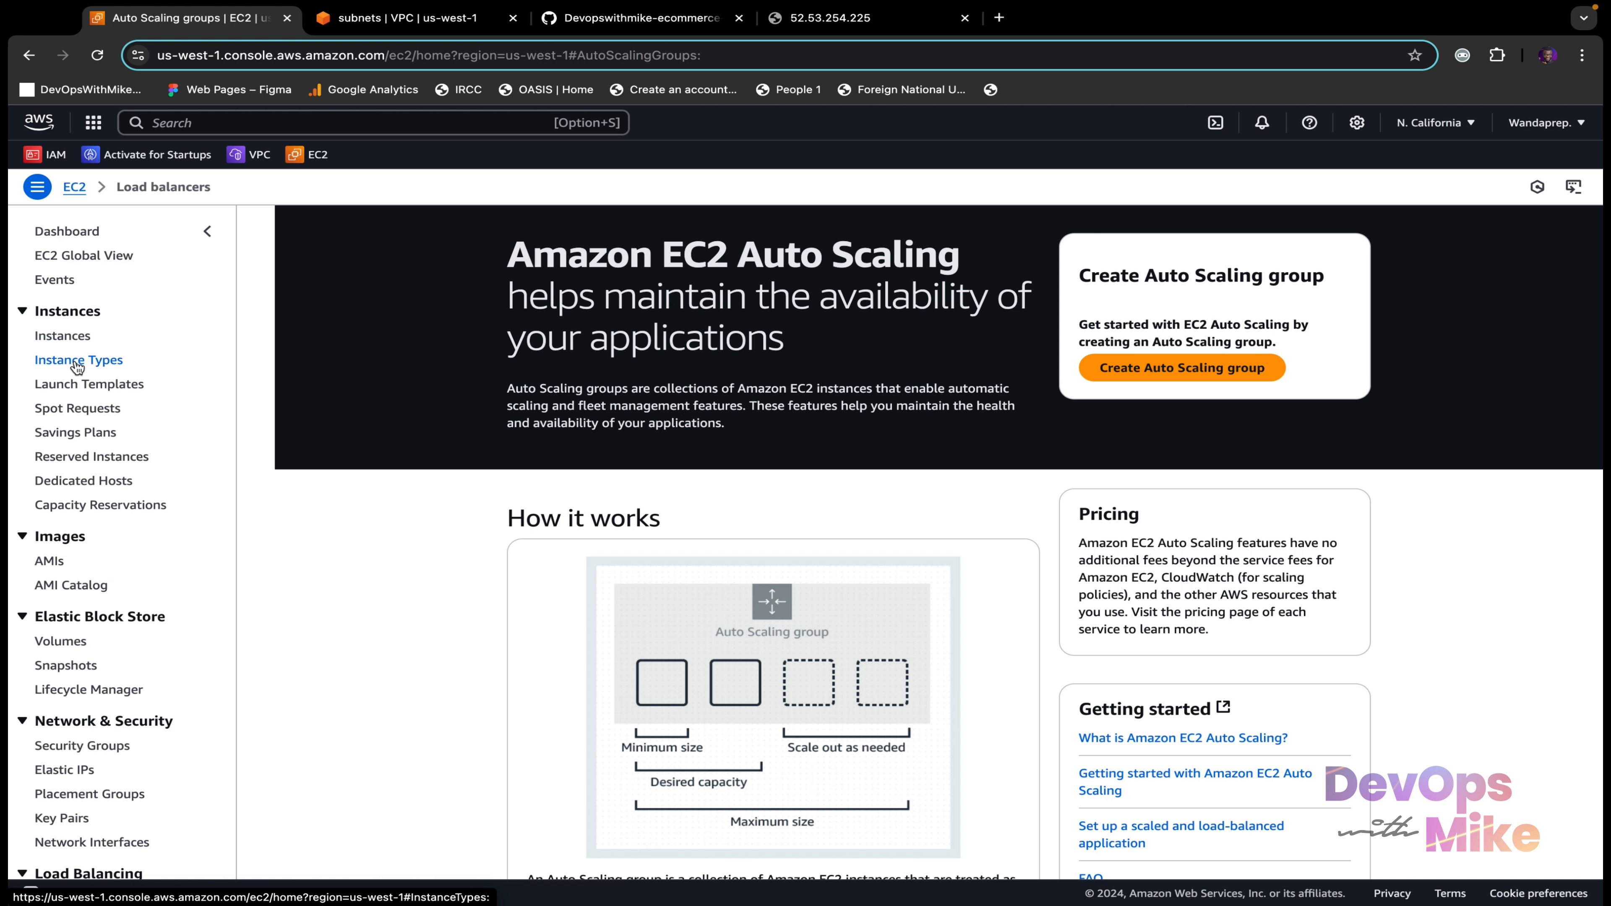
click(103, 391)
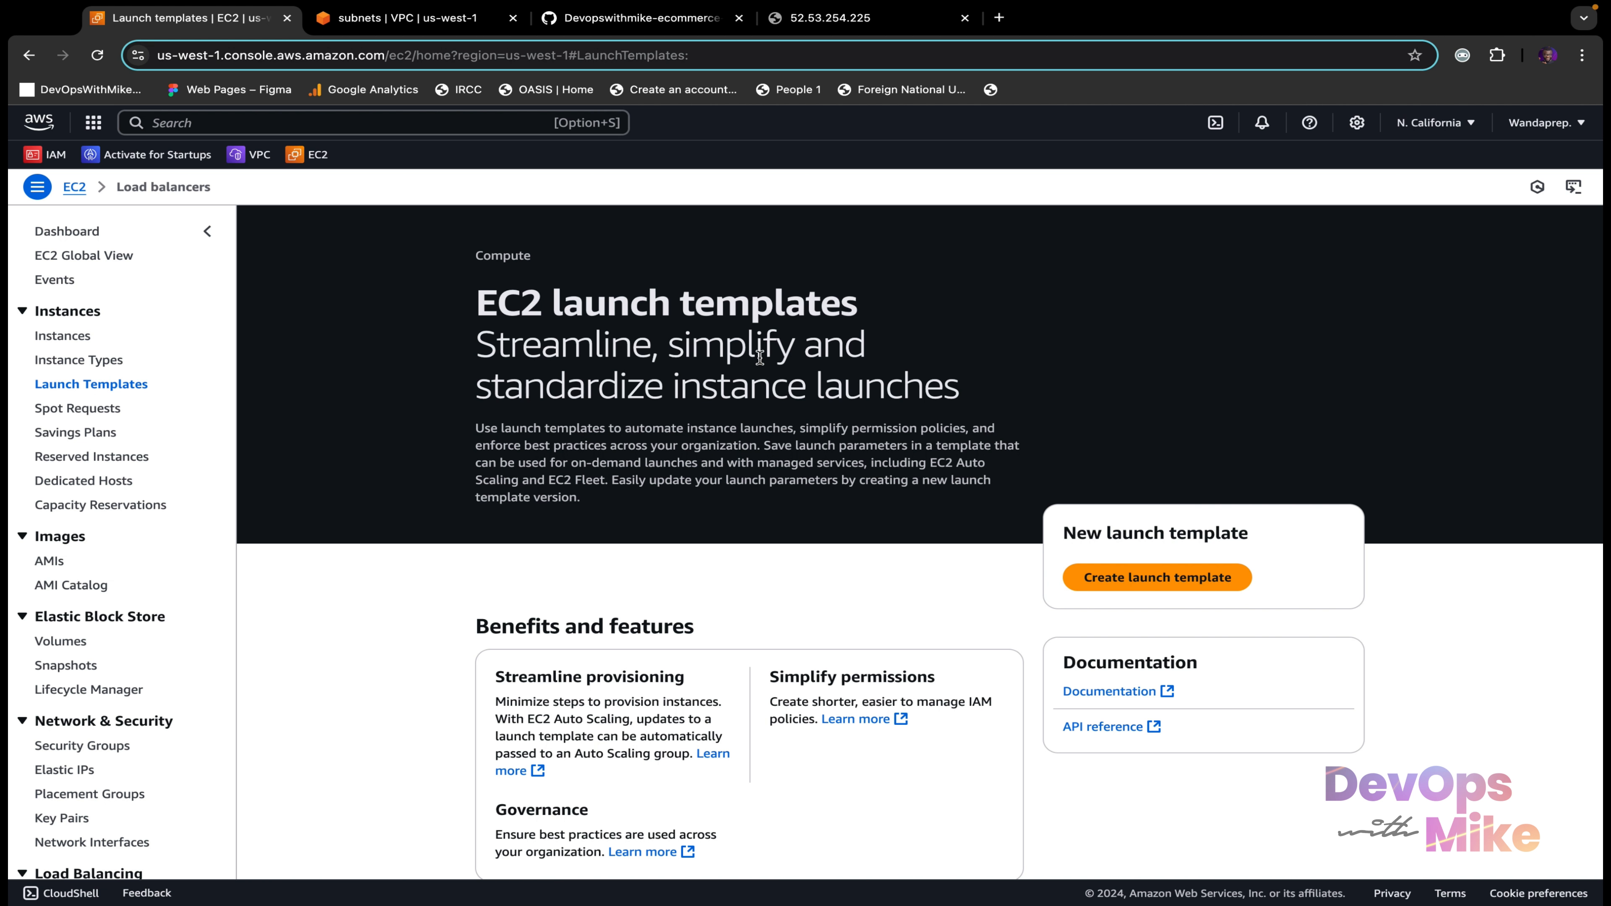
scroll(809, 421, down, 1)
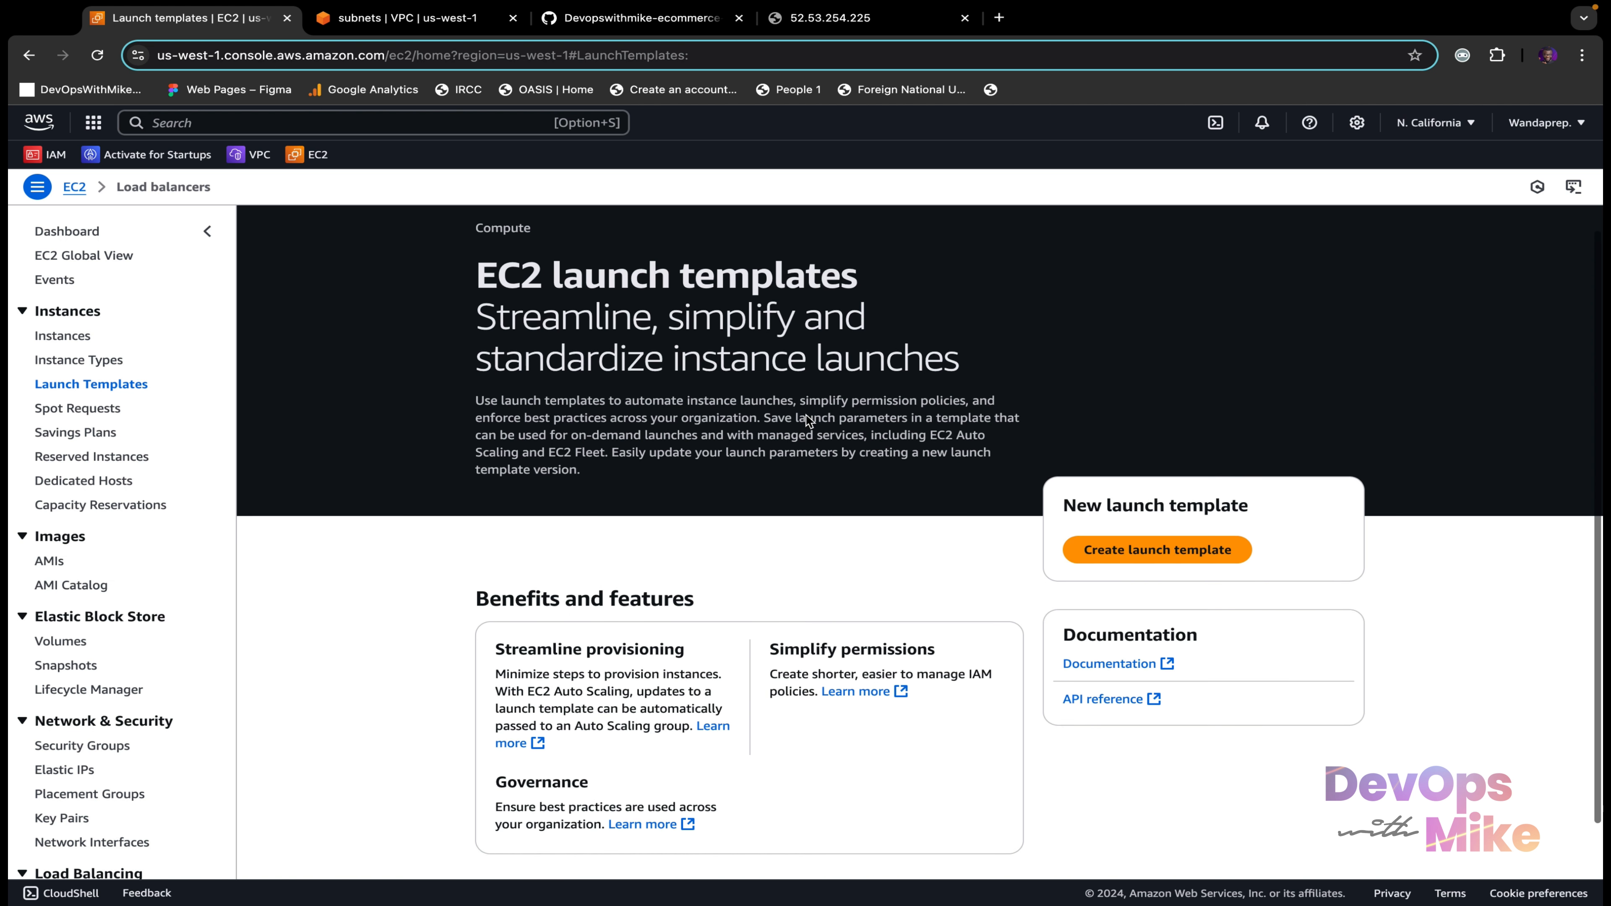
scroll(808, 421, down, 2)
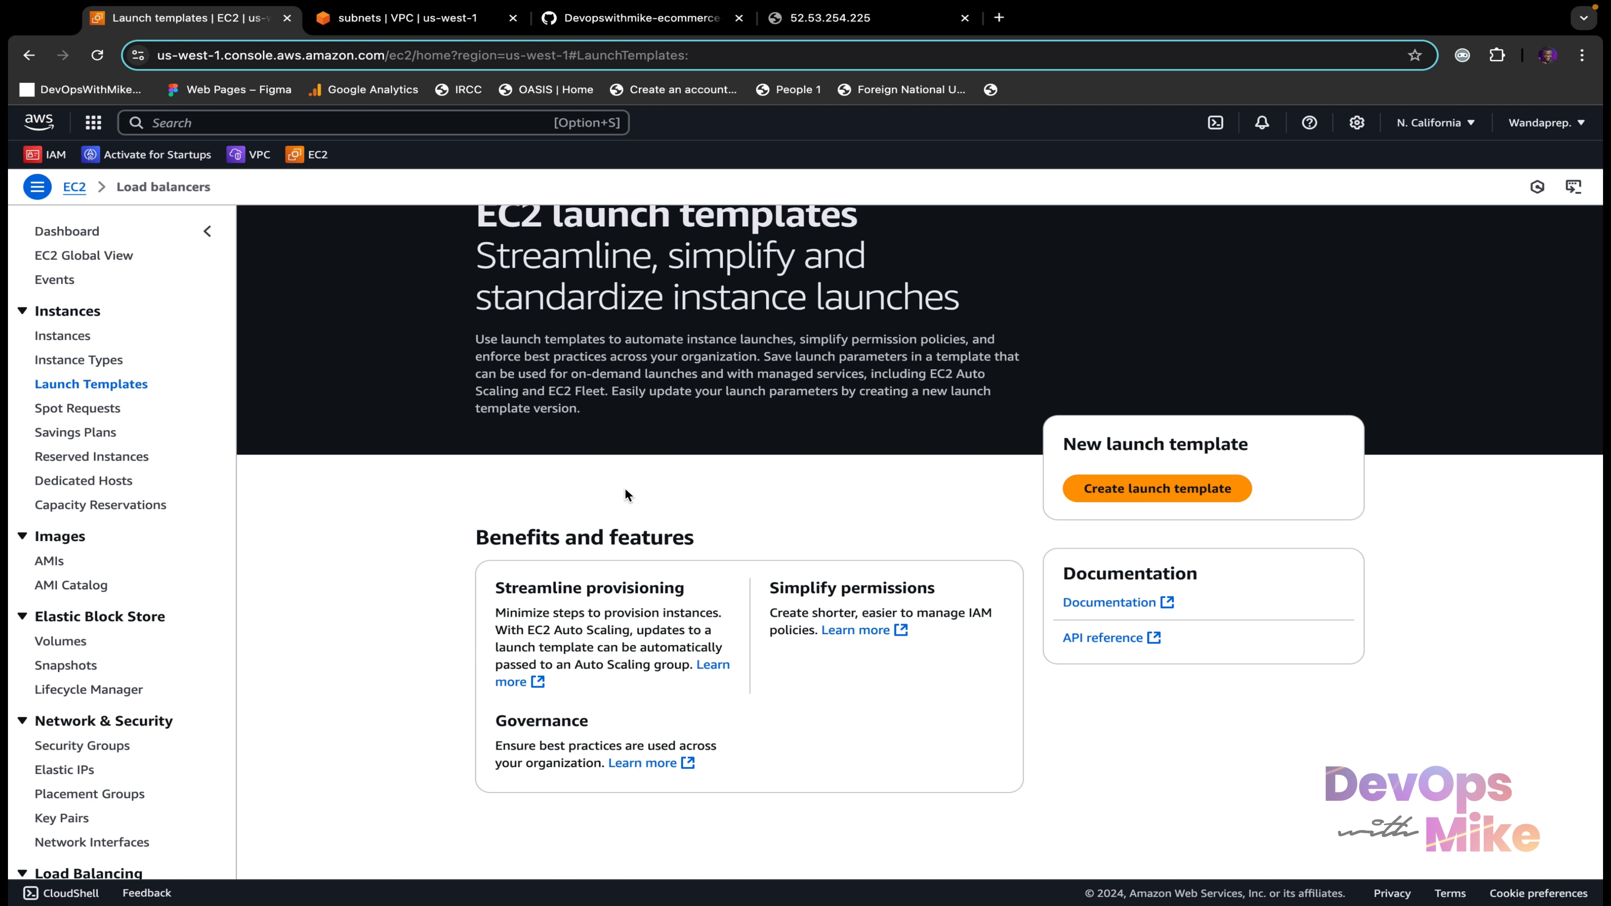
scroll(686, 300, up, 3)
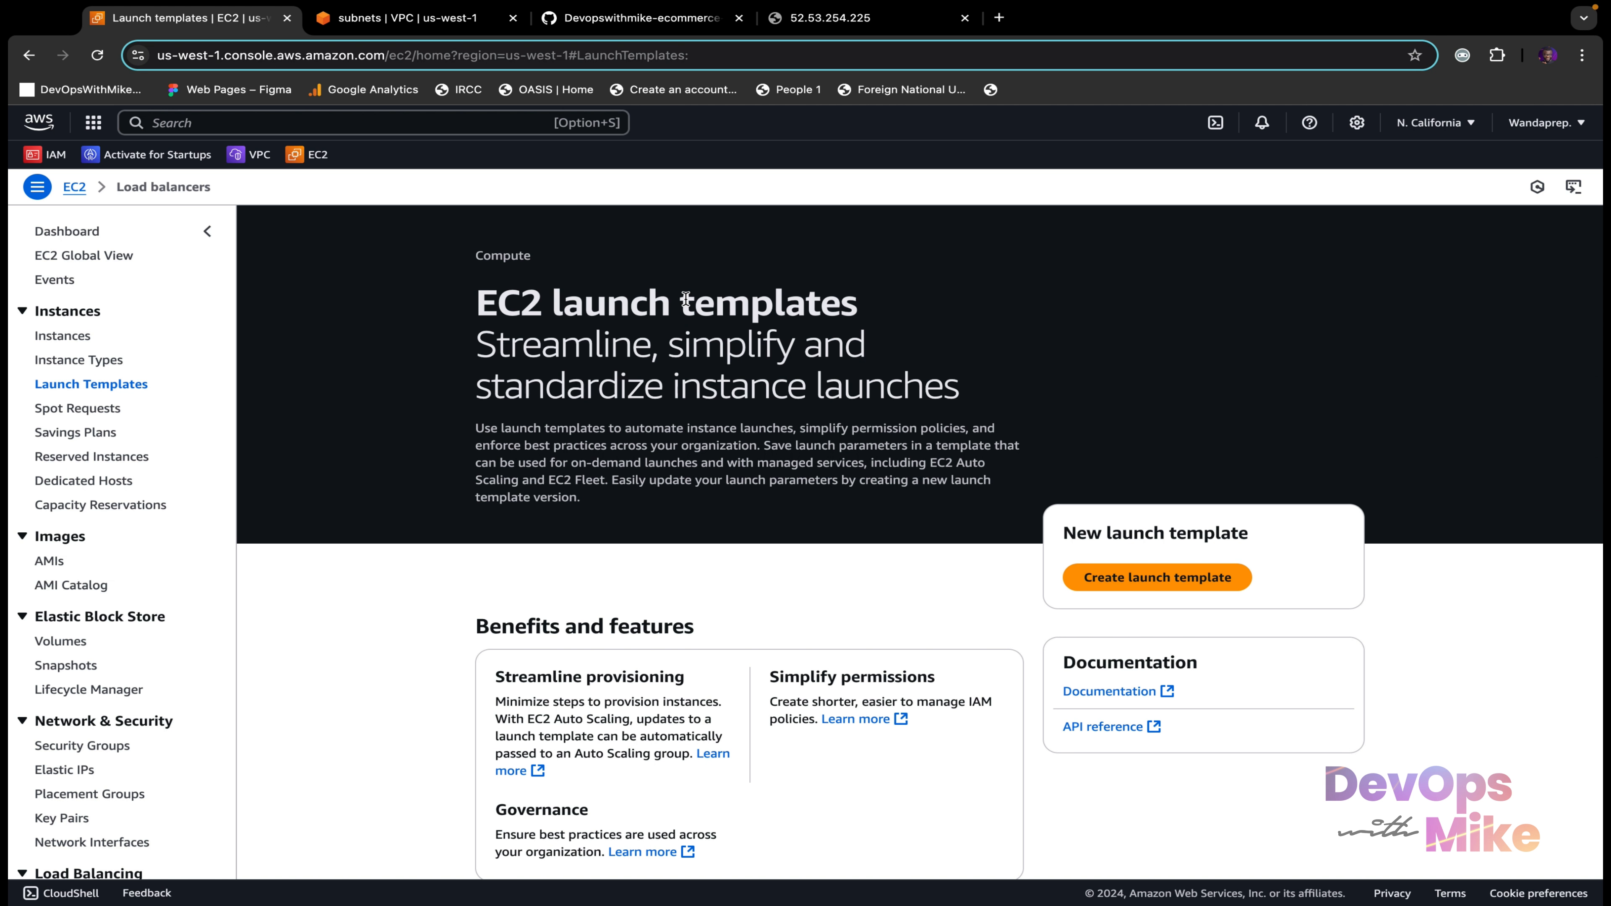
scroll(697, 602, down, 1)
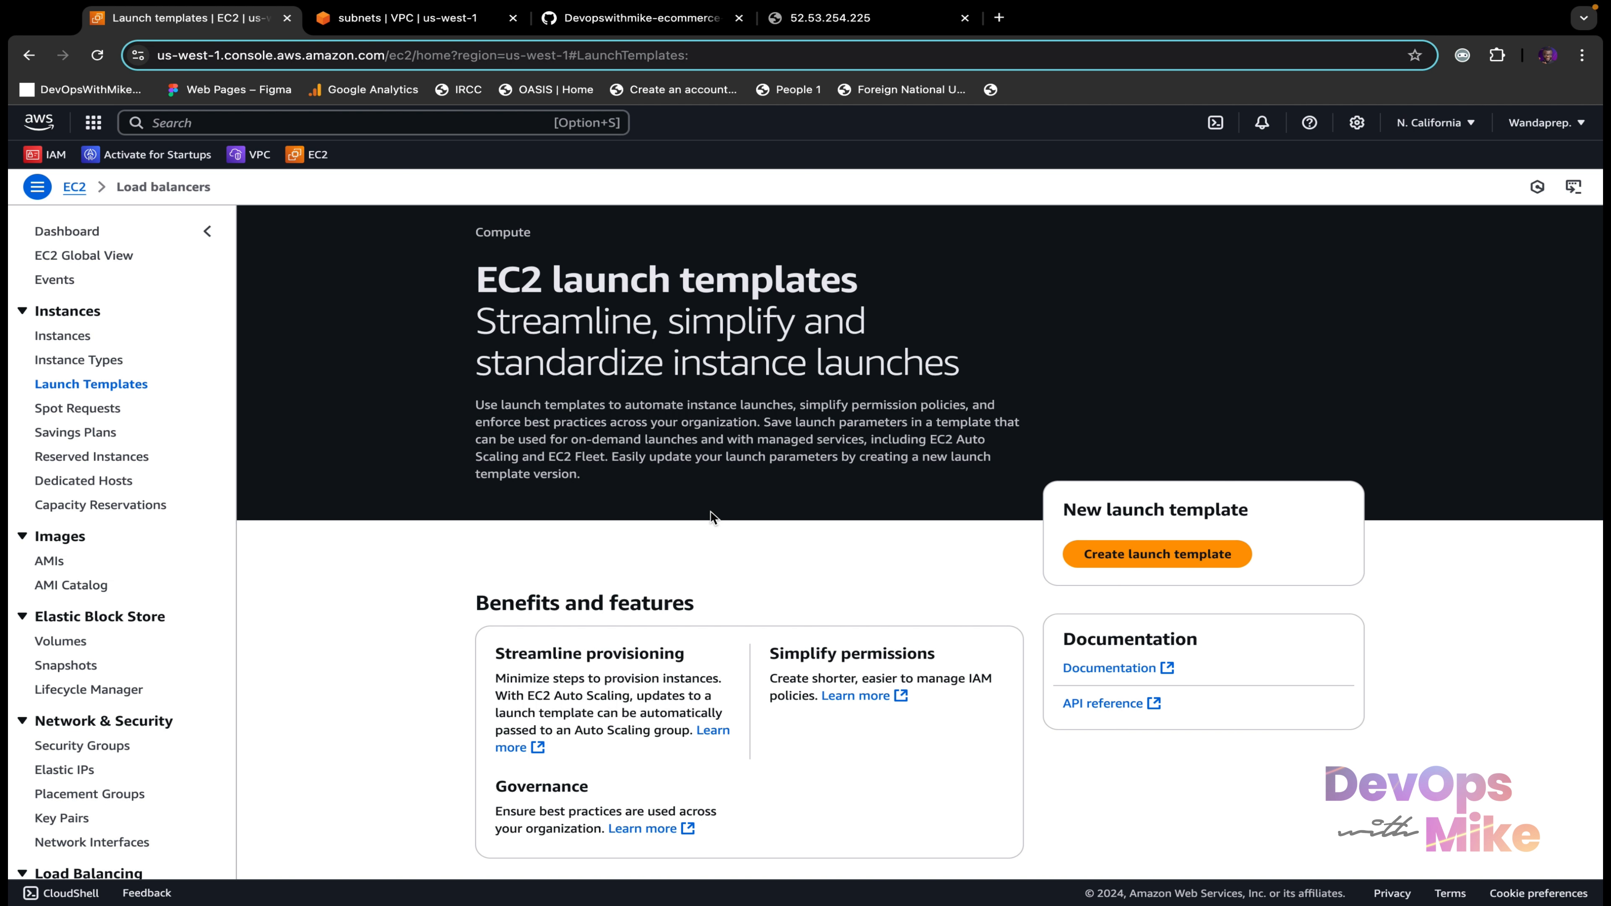
scroll(894, 343, up, 1)
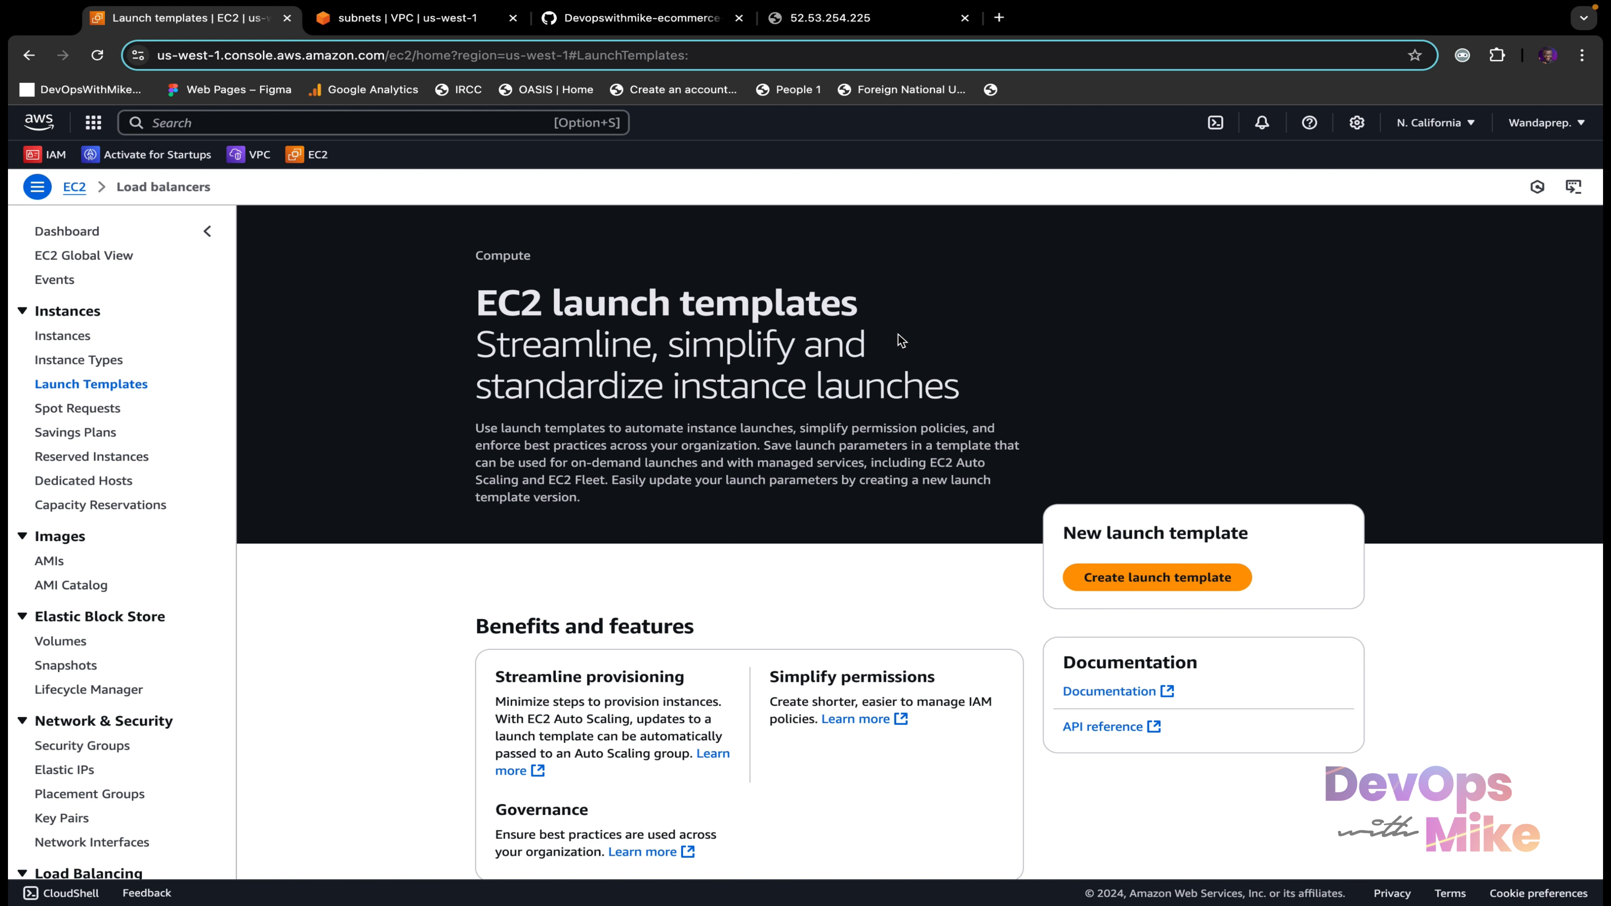
click(1182, 577)
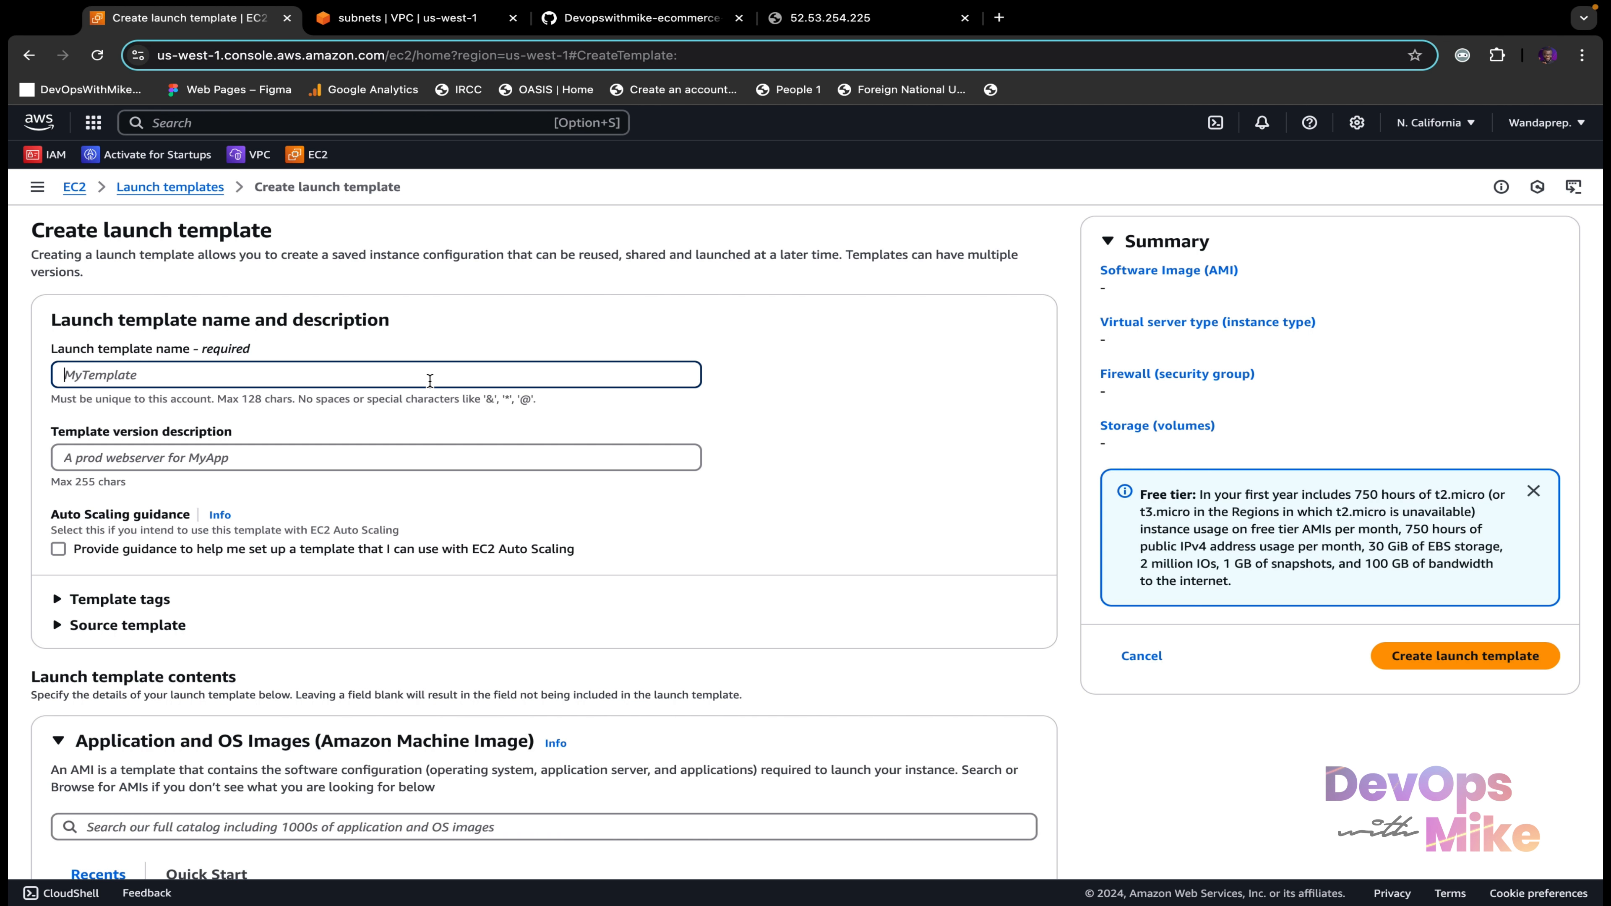
Step: Name the launch template devopswithmike-lt and copy the same text into its version description
click(424, 382)
text(devopswithmike-lt)
drag(209, 374, 8, 376)
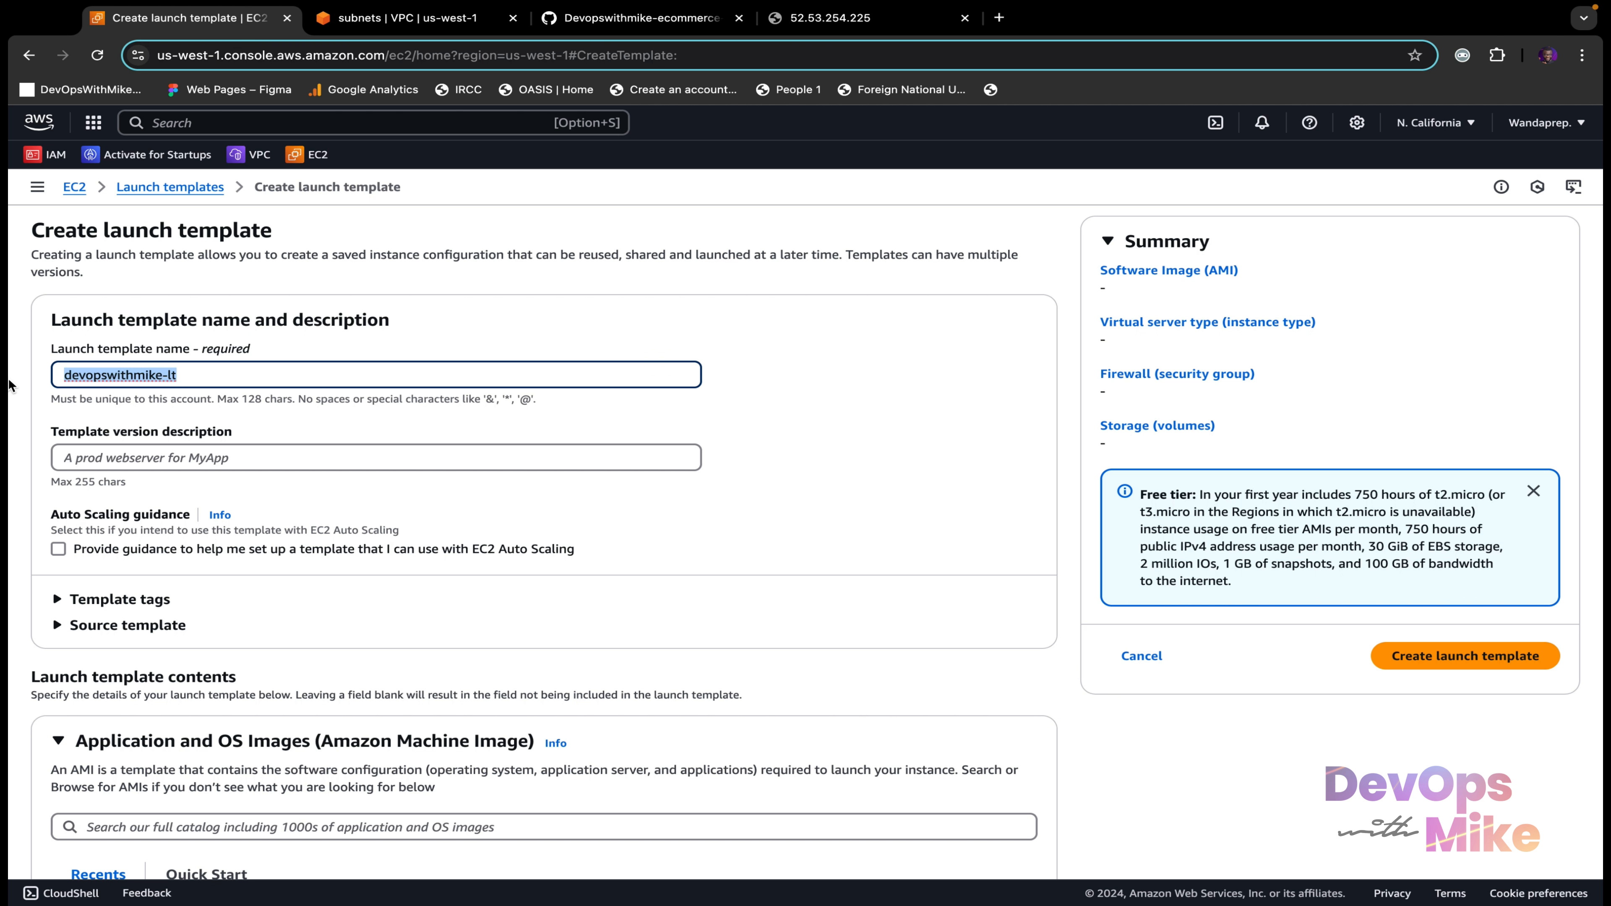
right_click(80, 367)
click(165, 540)
click(246, 457)
right_click(246, 456)
click(272, 576)
scroll(312, 578, down, 2)
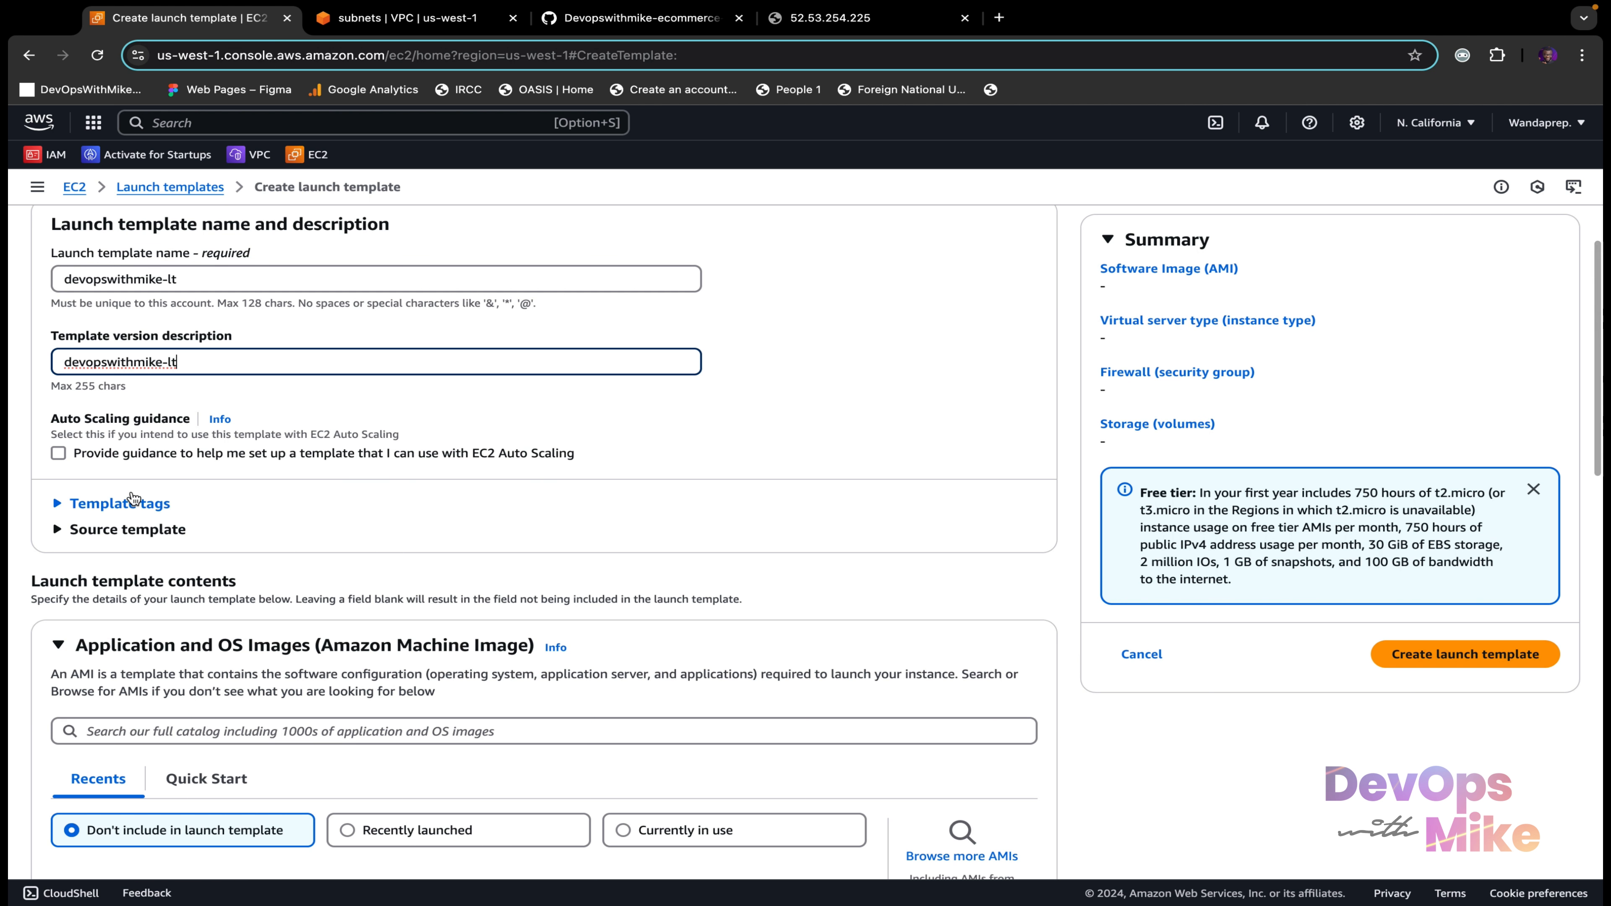
click(204, 453)
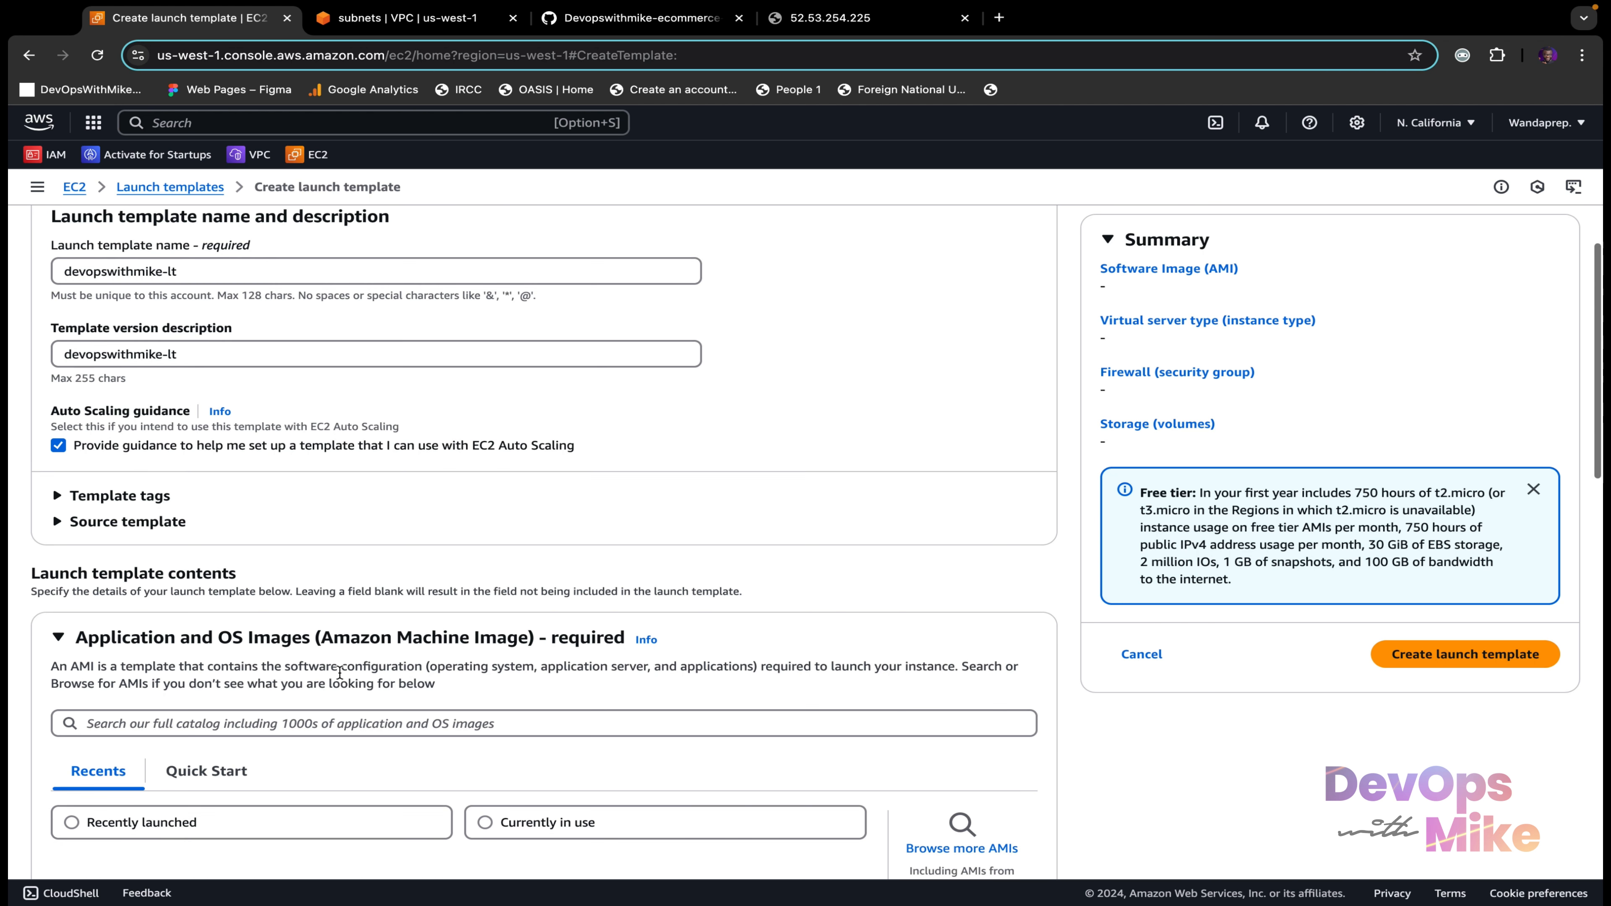
scroll(334, 669, down, 4)
scroll(339, 672, up, 4)
scroll(340, 672, up, 1)
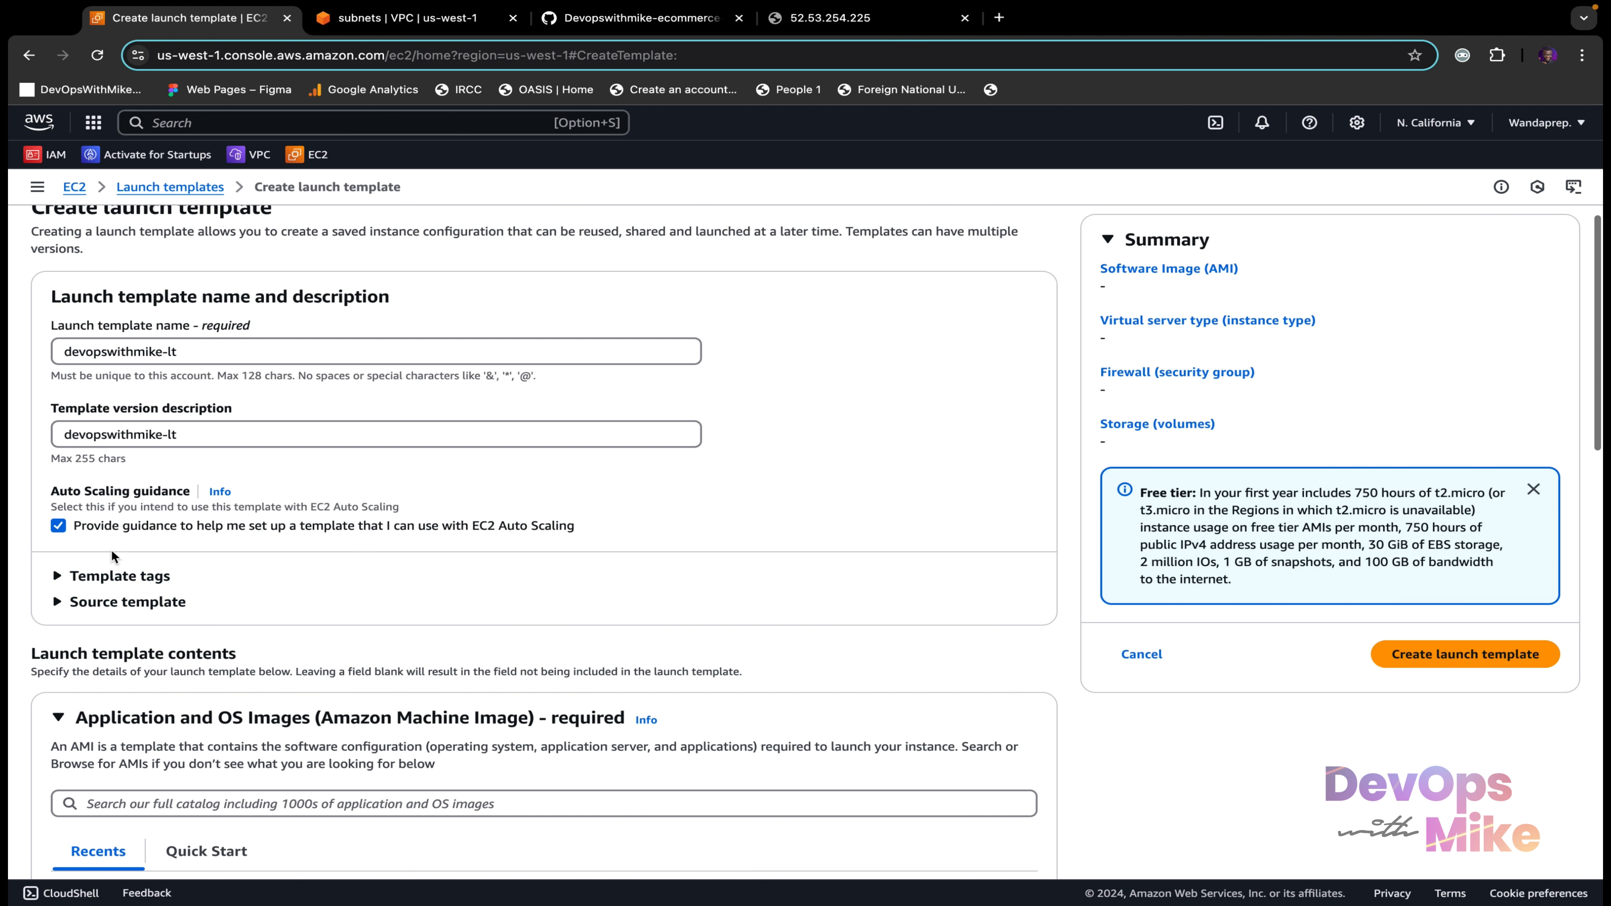
click(58, 525)
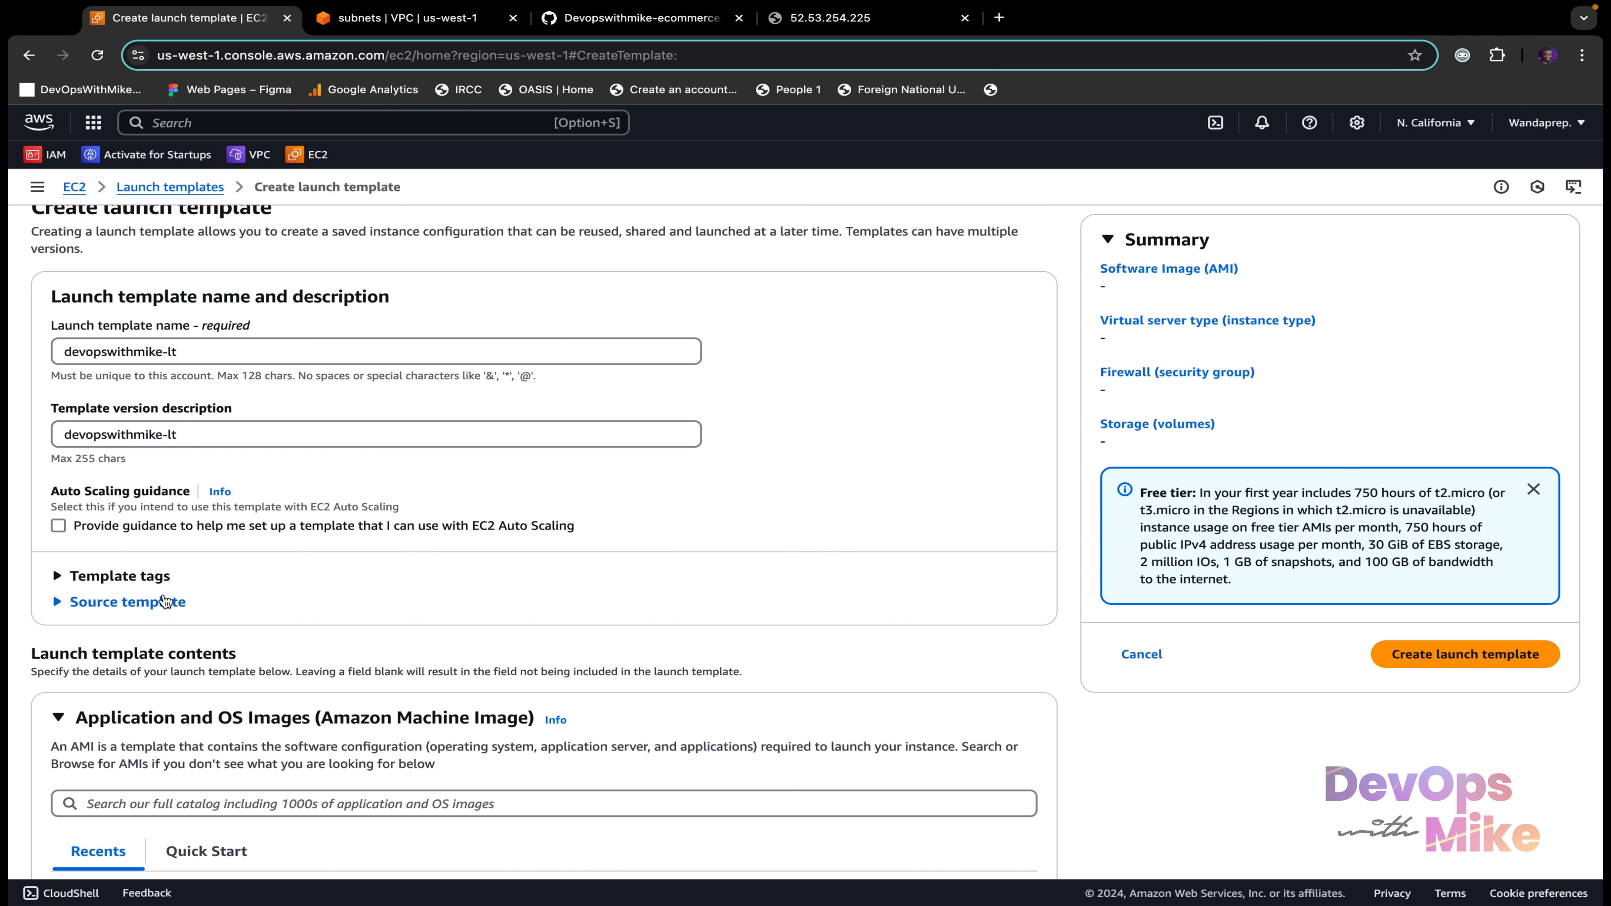
Step: Choose Amazon Linux from the Quick Start images as the template's machine image
scroll(178, 647, down, 5)
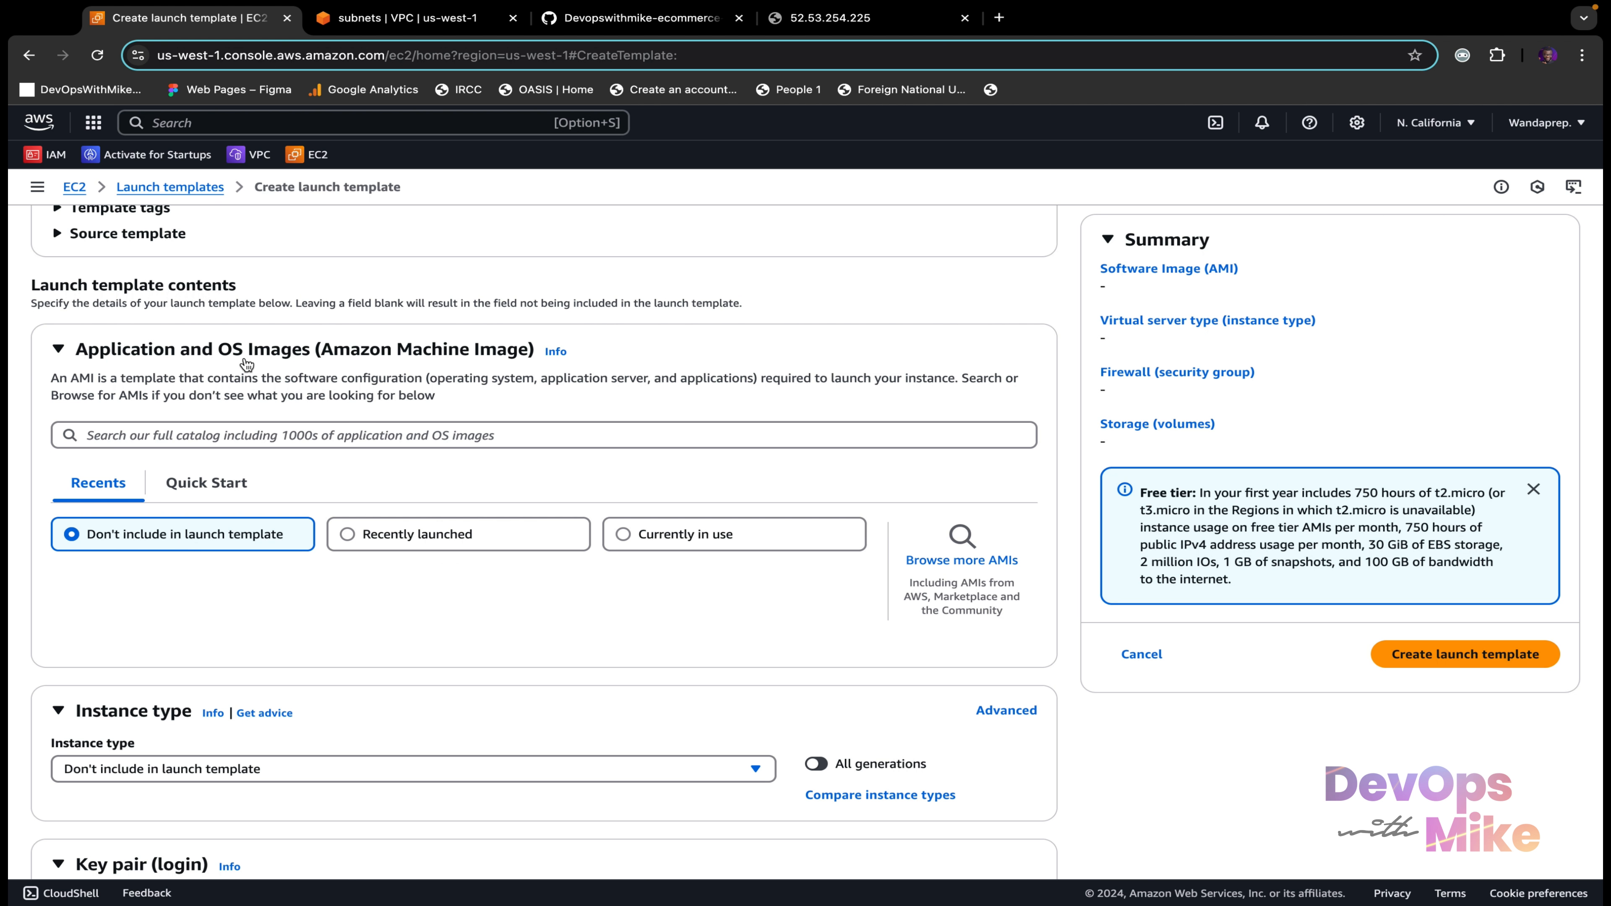
click(227, 487)
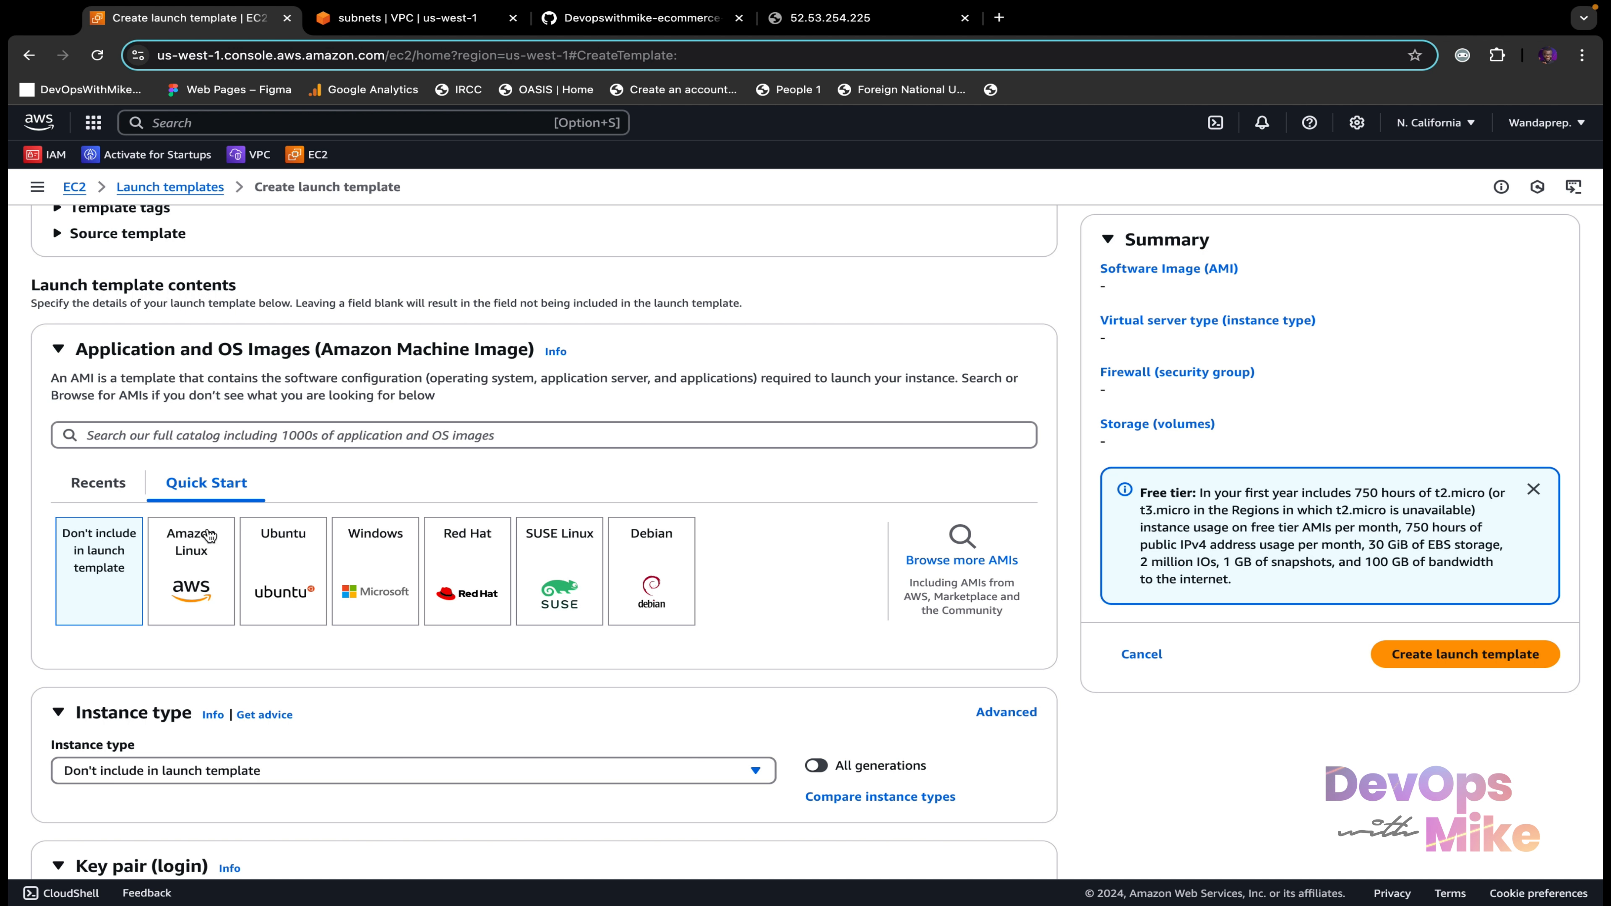
scroll(209, 536, up, 5)
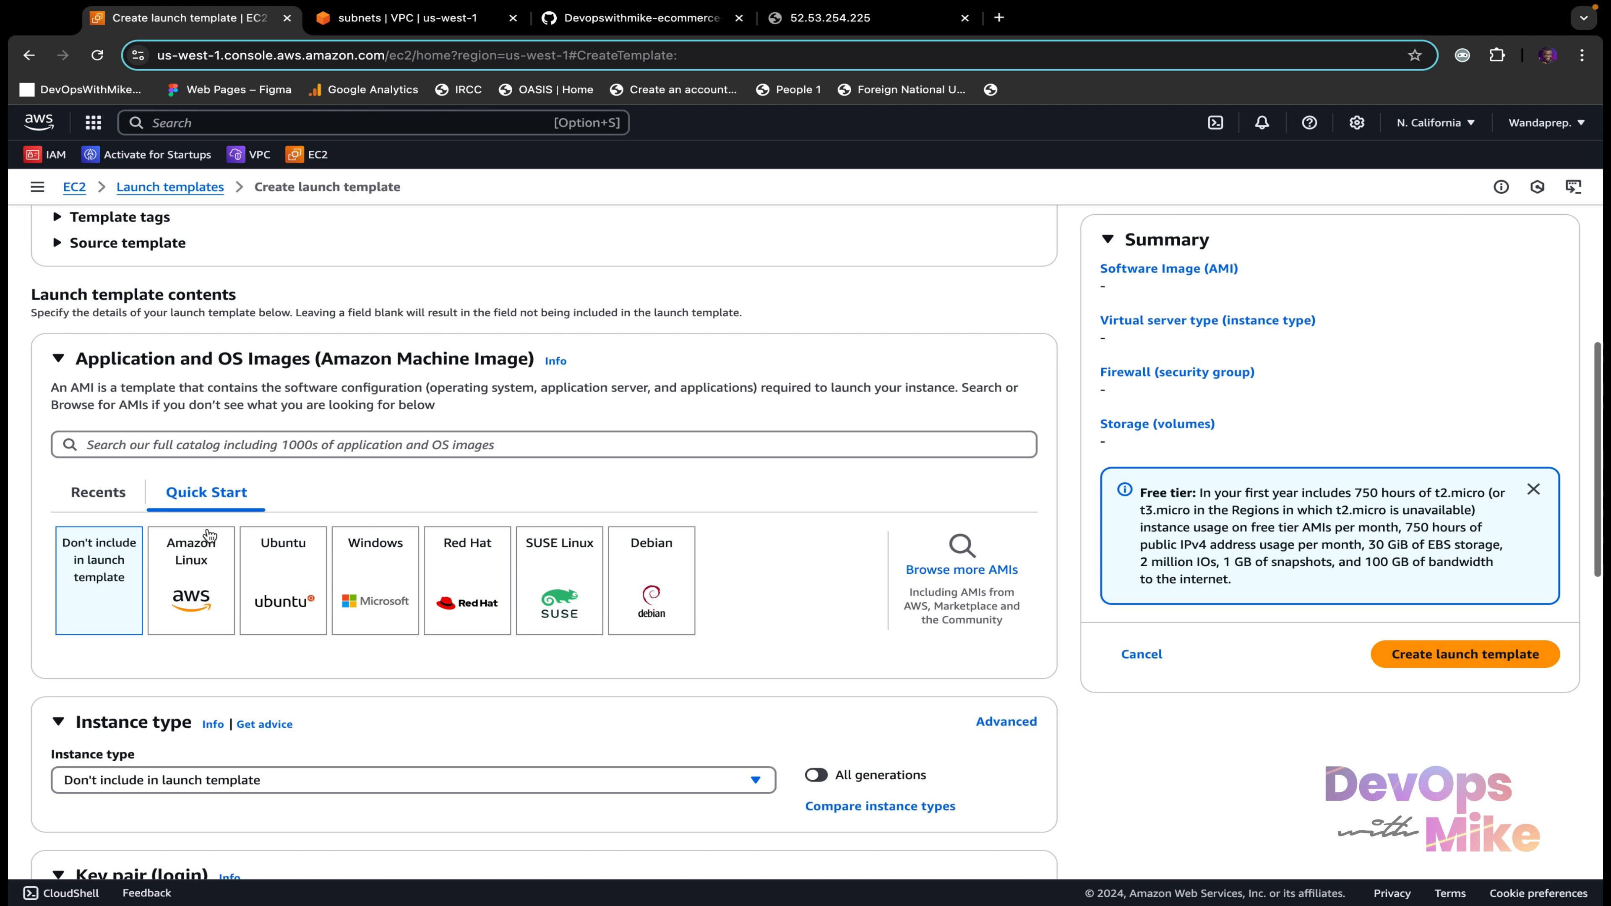
scroll(210, 536, down, 4)
scroll(207, 532, down, 2)
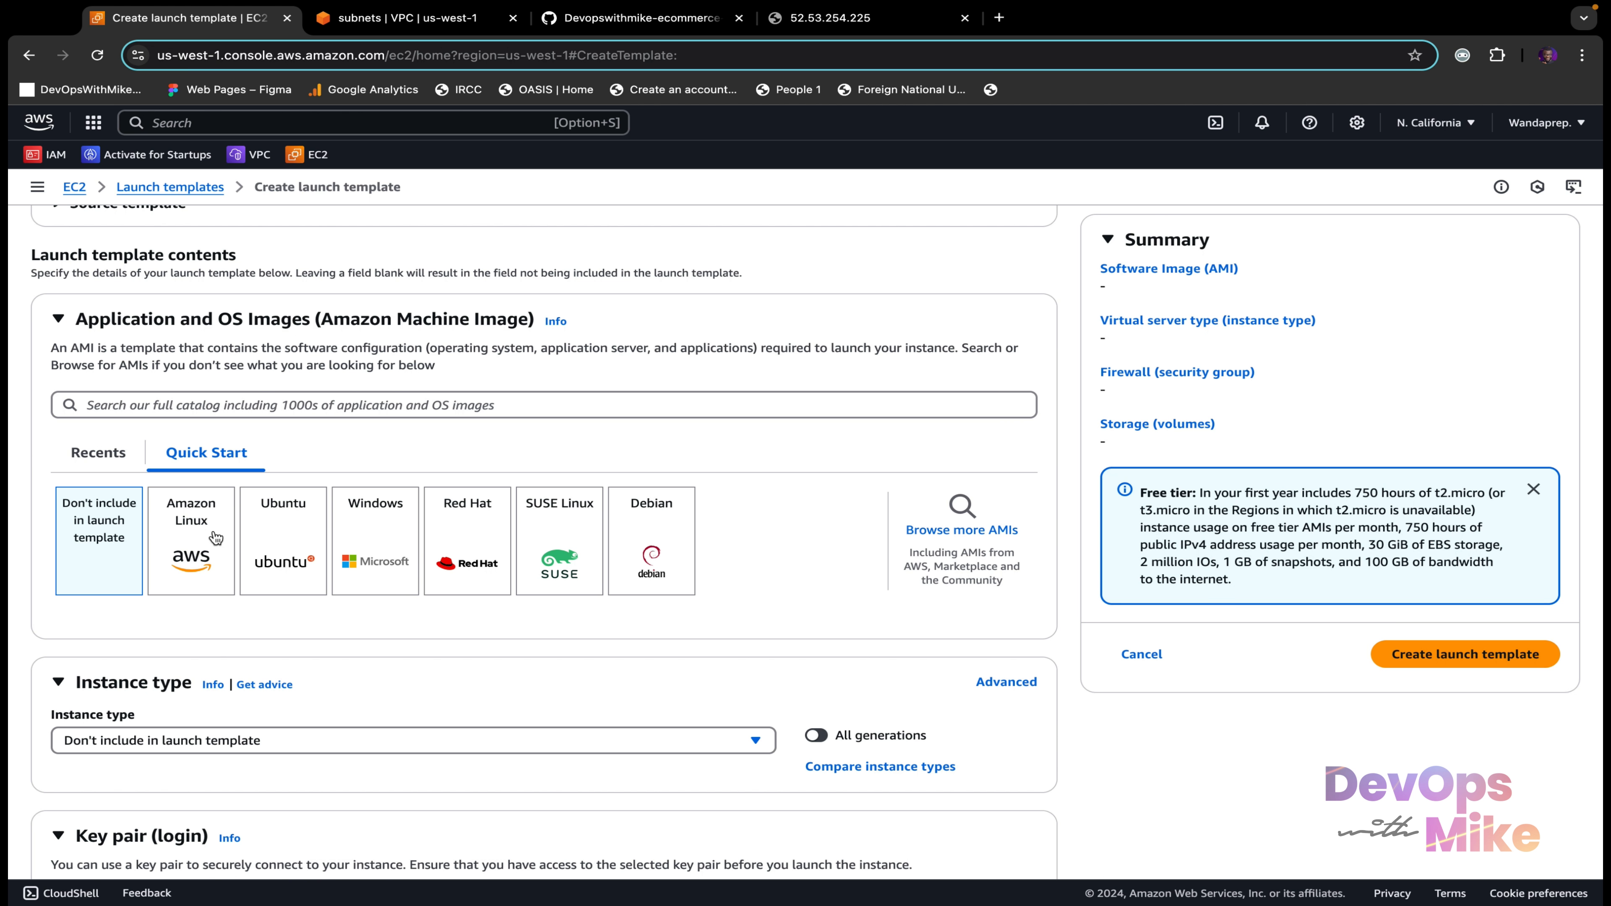
click(215, 539)
scroll(73, 536, down, 2)
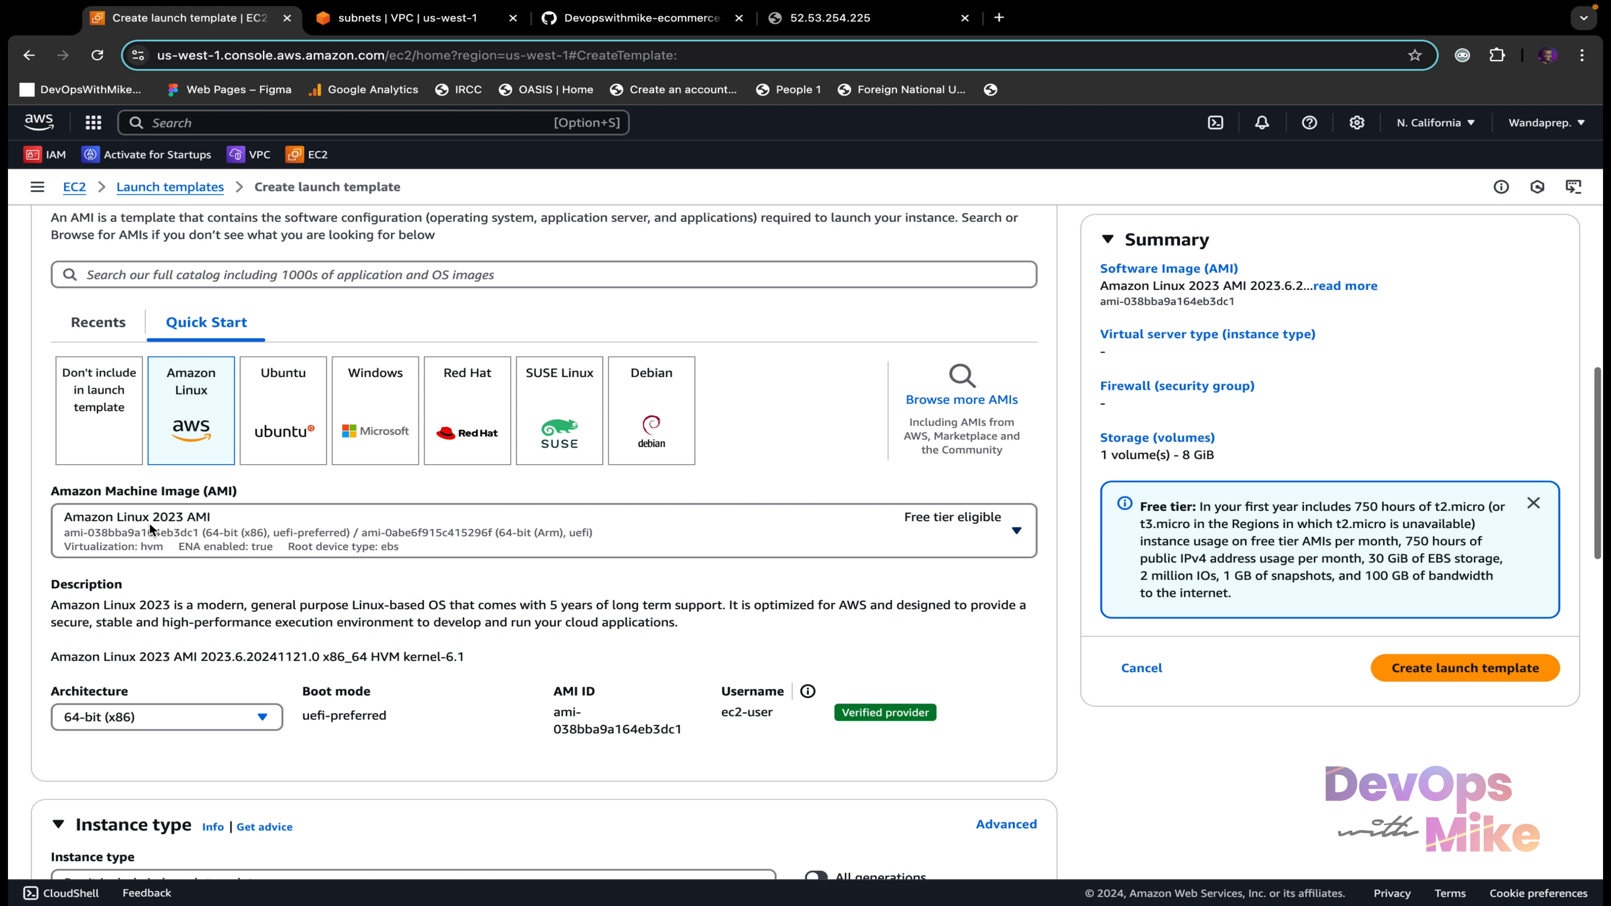
Step: Set the launch template's instance type to t2.micro
scroll(162, 532, down, 4)
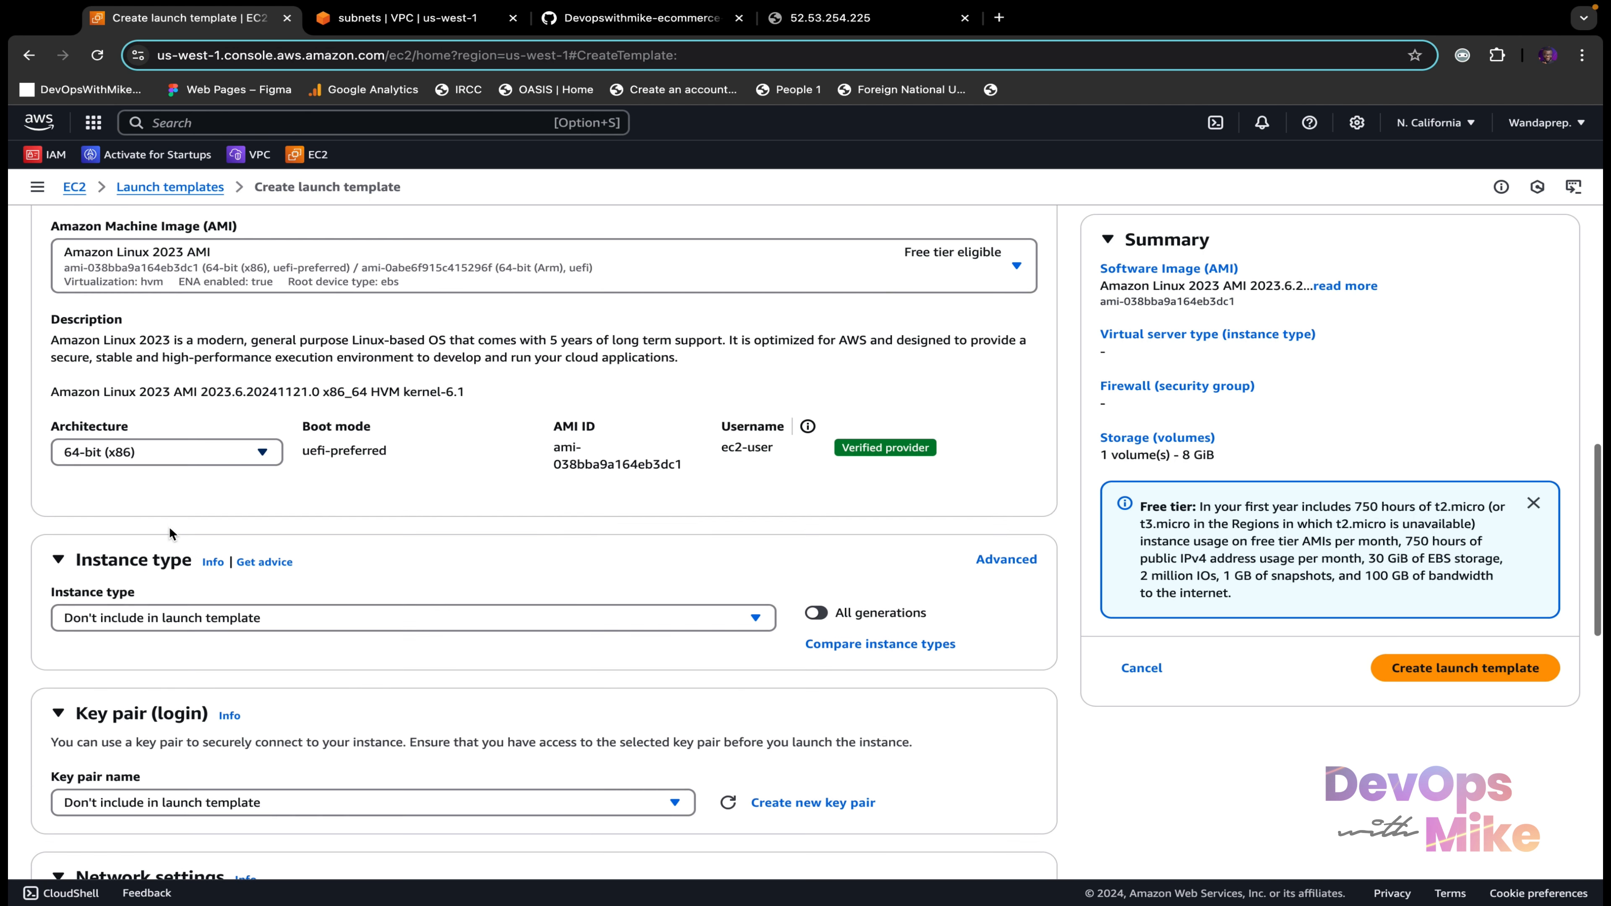
click(166, 608)
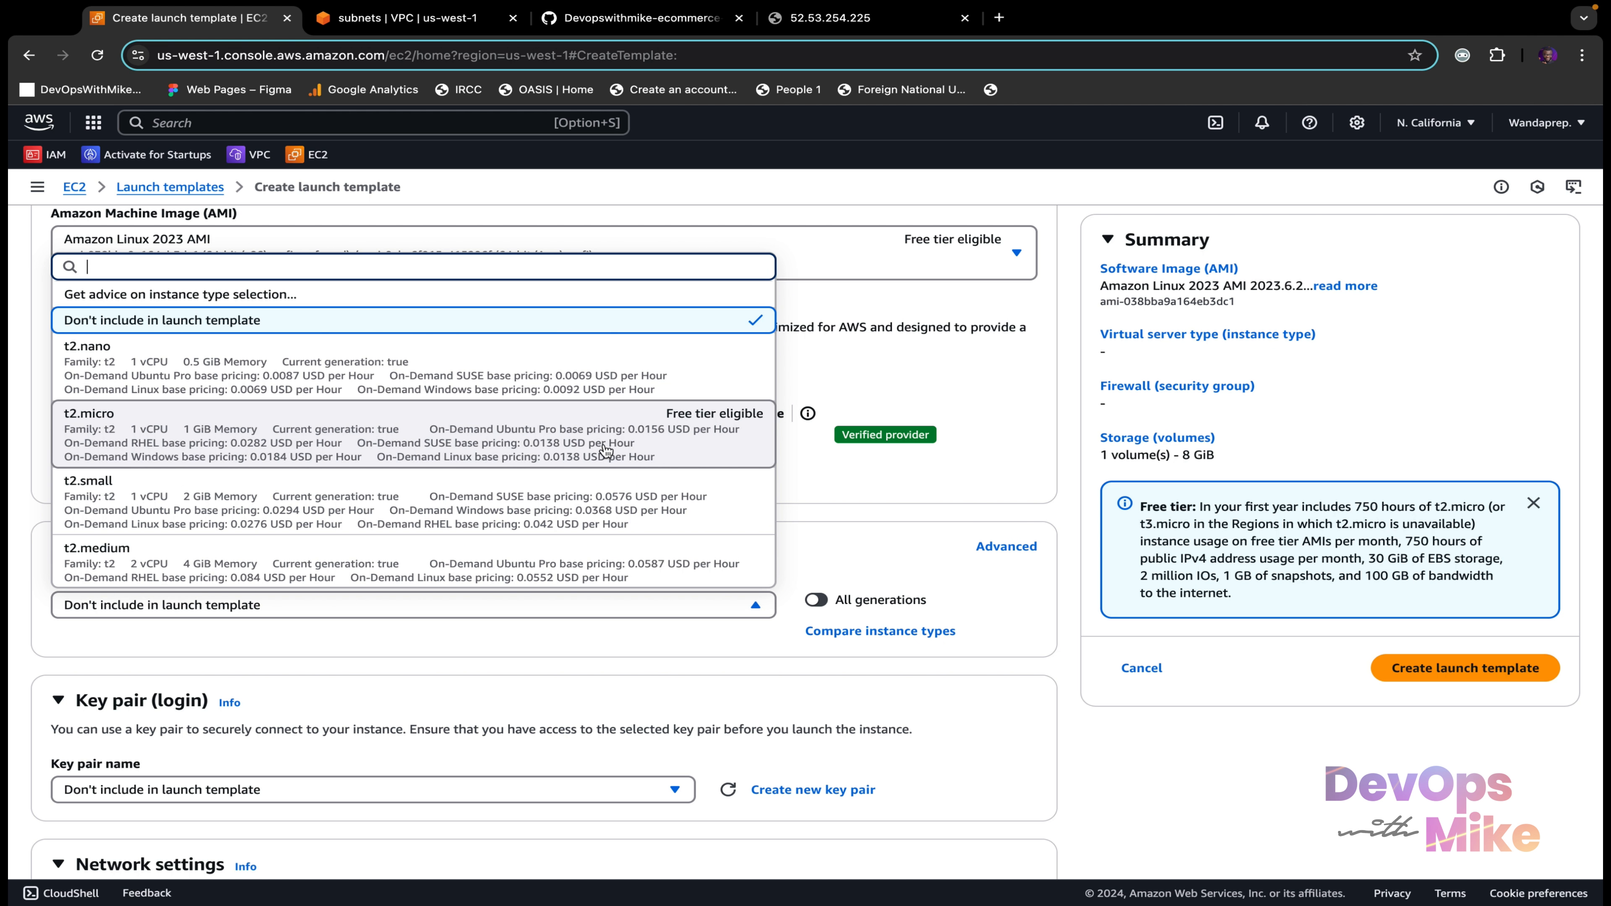
click(724, 430)
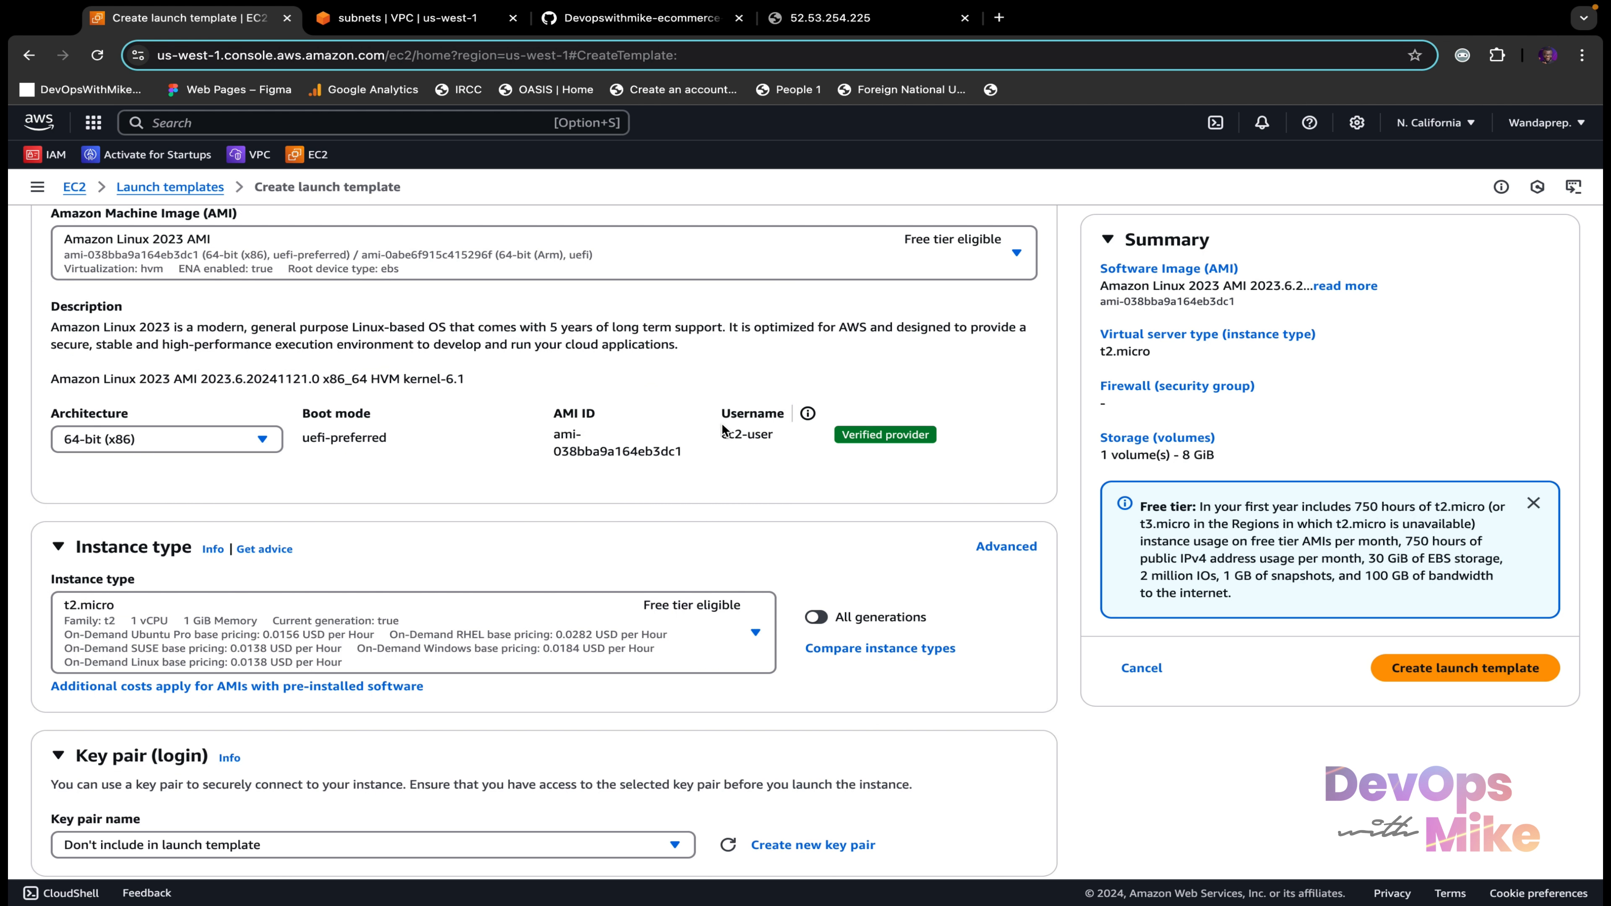
Step: Assign the existing devopswithmike-kp key pair to the launch template
scroll(723, 430, down, 3)
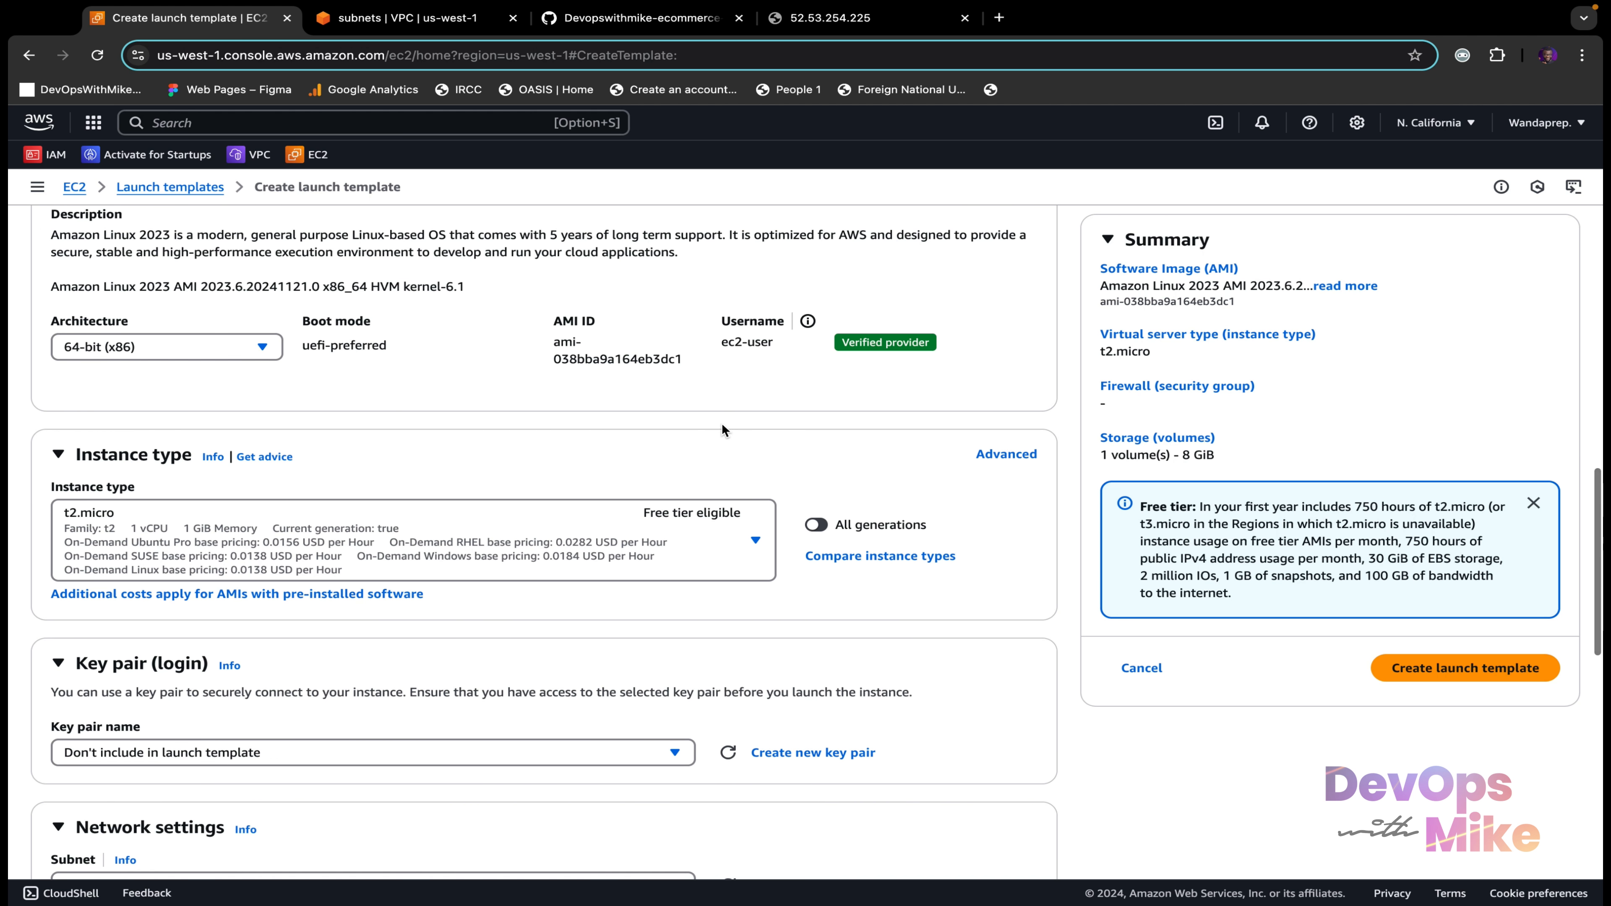
scroll(724, 430, down, 1)
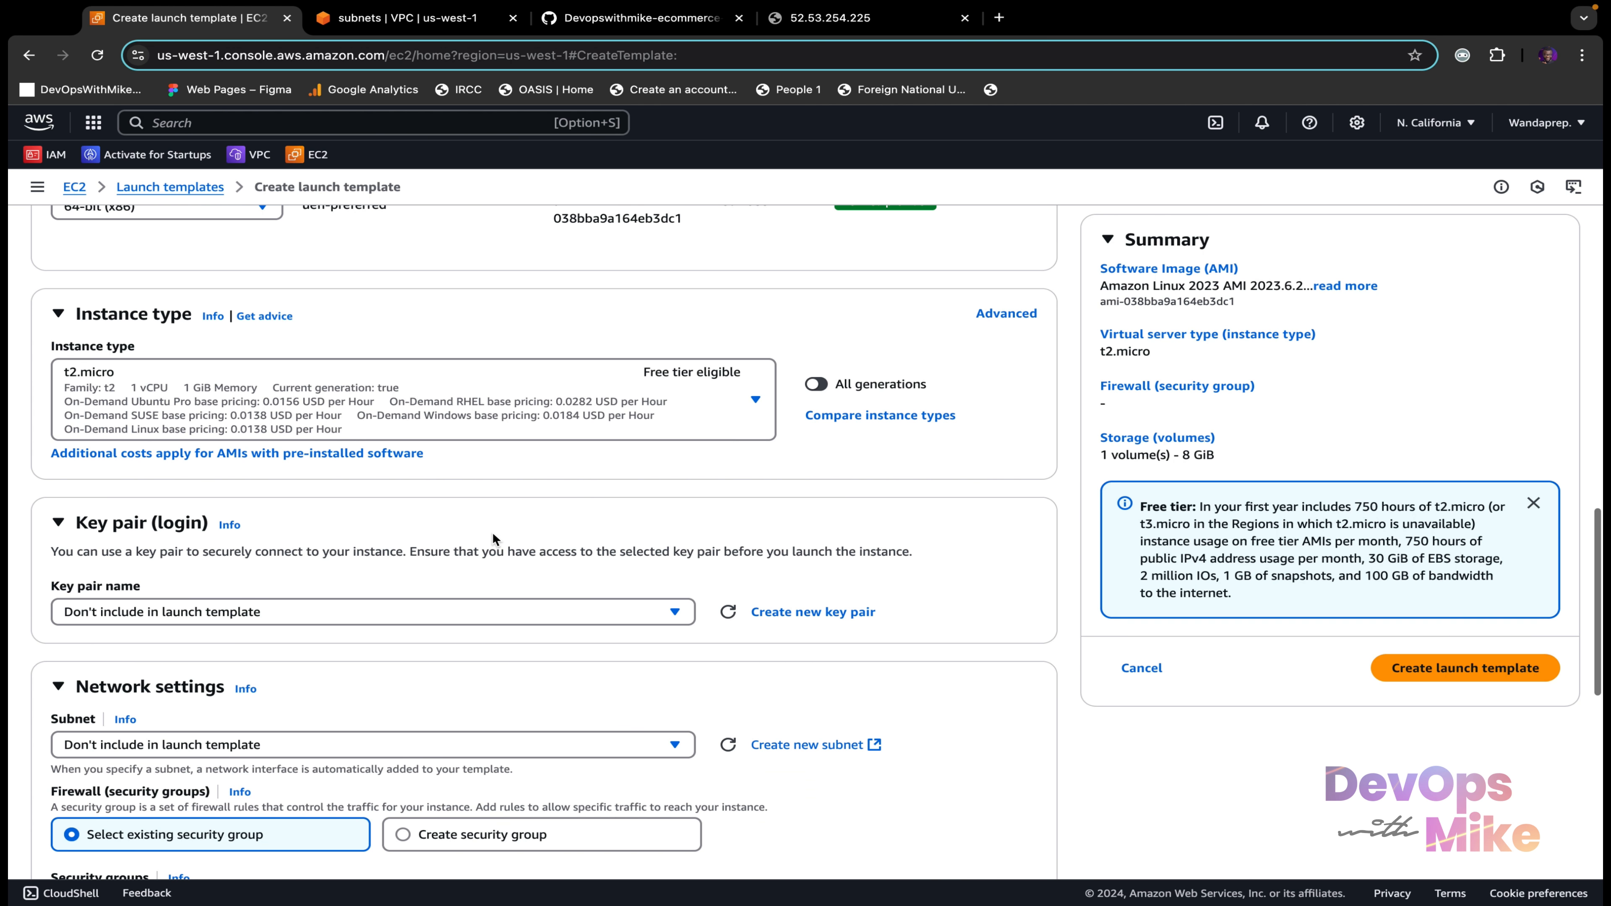
click(547, 612)
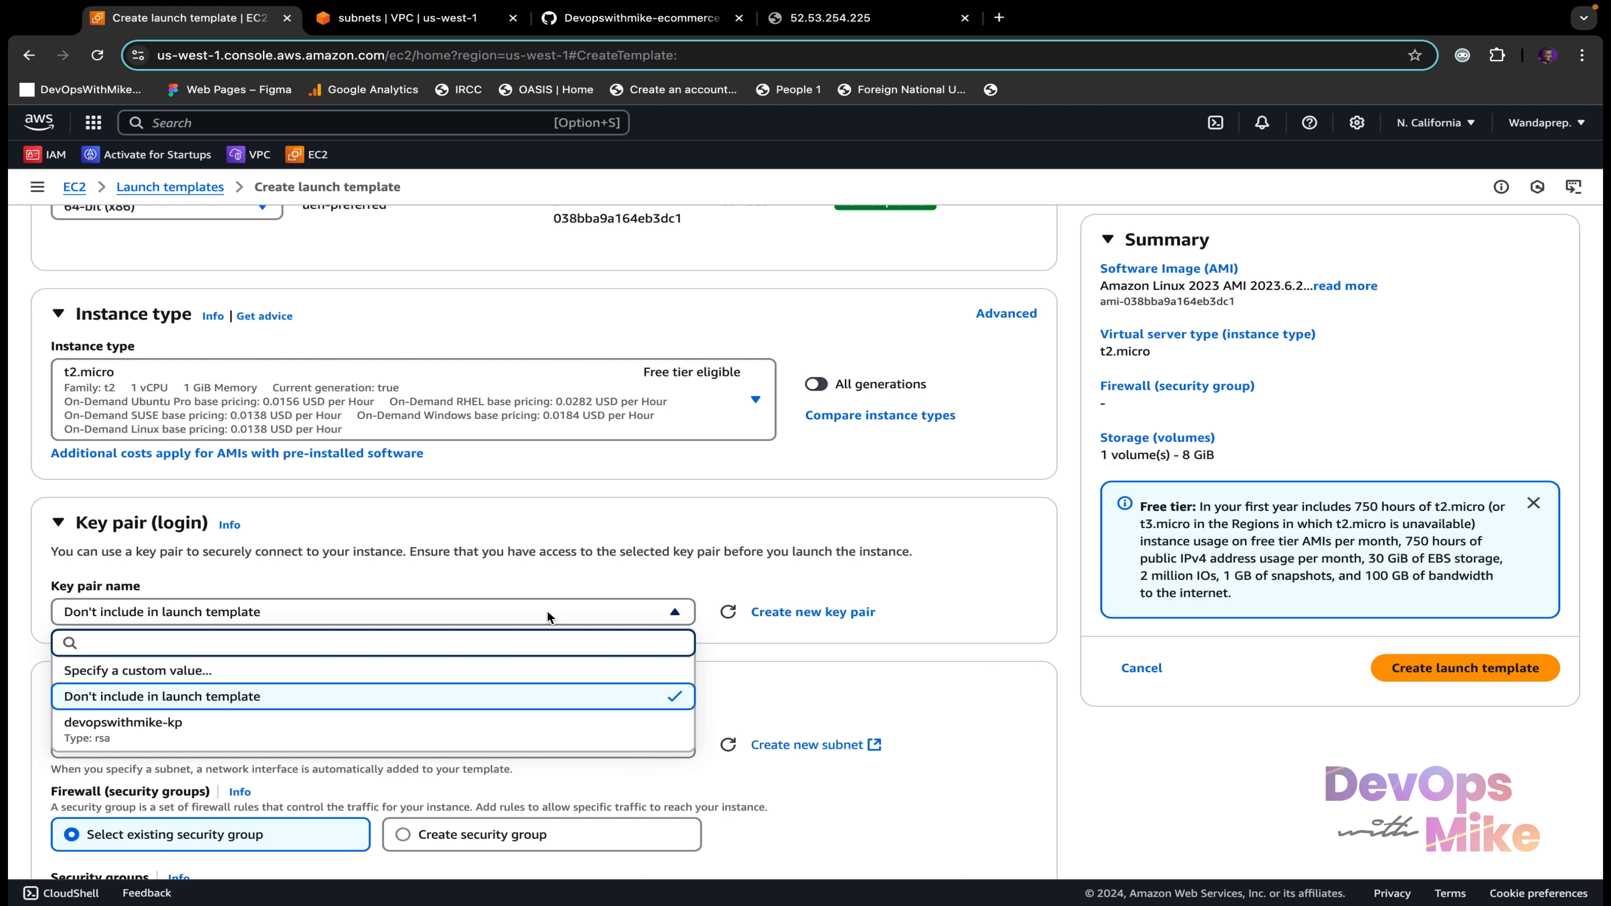
click(485, 726)
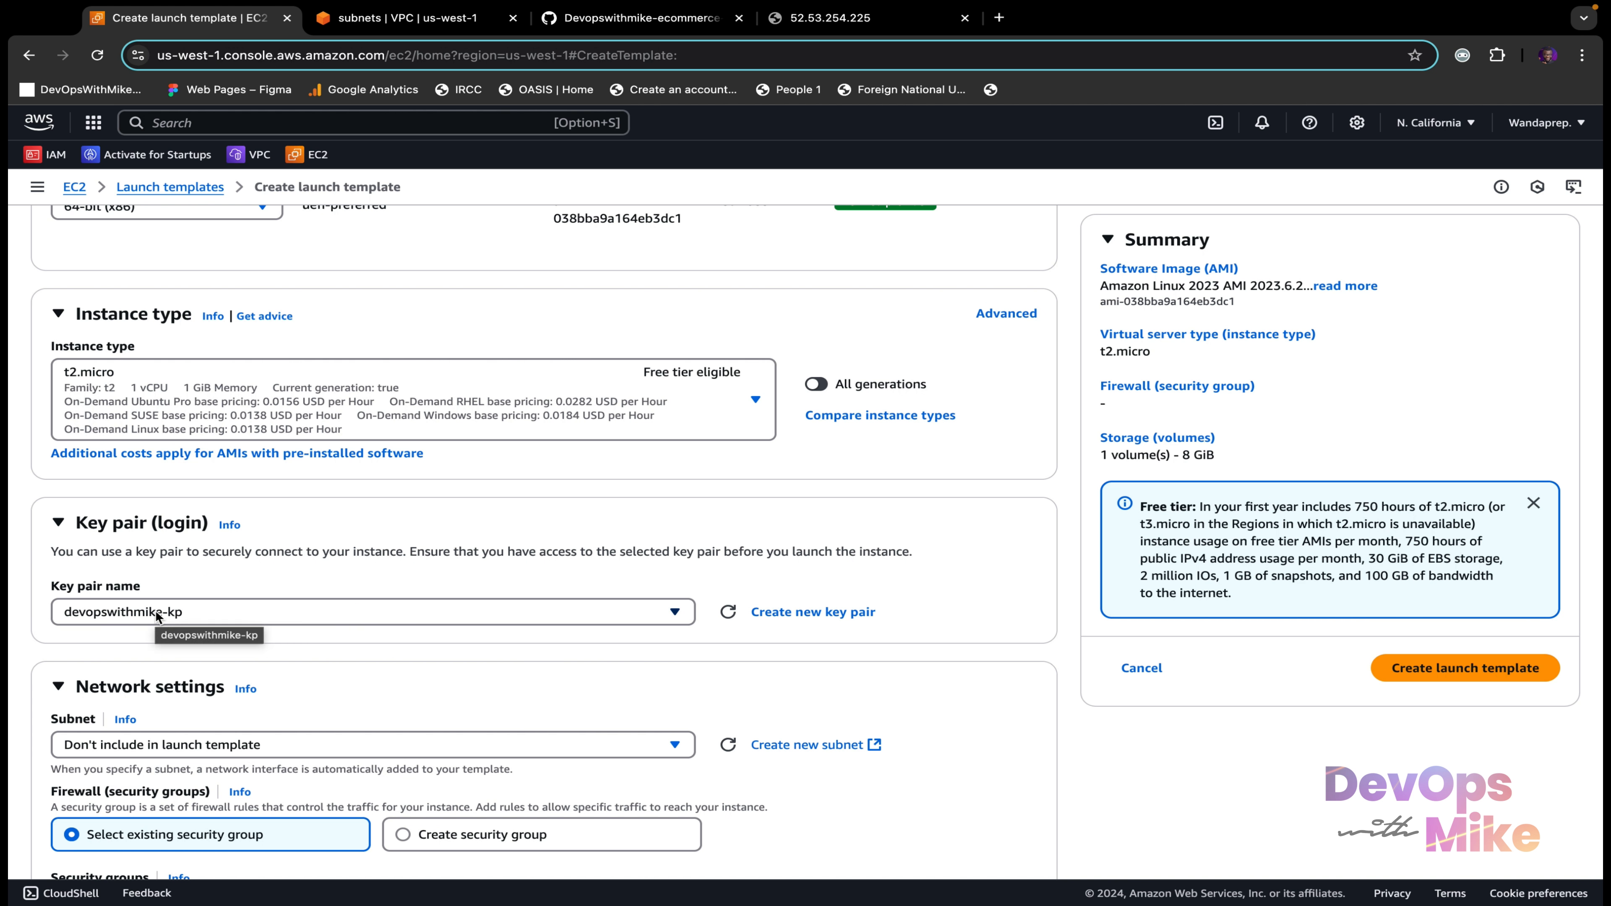
Step: Set the launch template's subnet to devopswithmike-prod-public-subnet in the network settings
scroll(253, 656, down, 2)
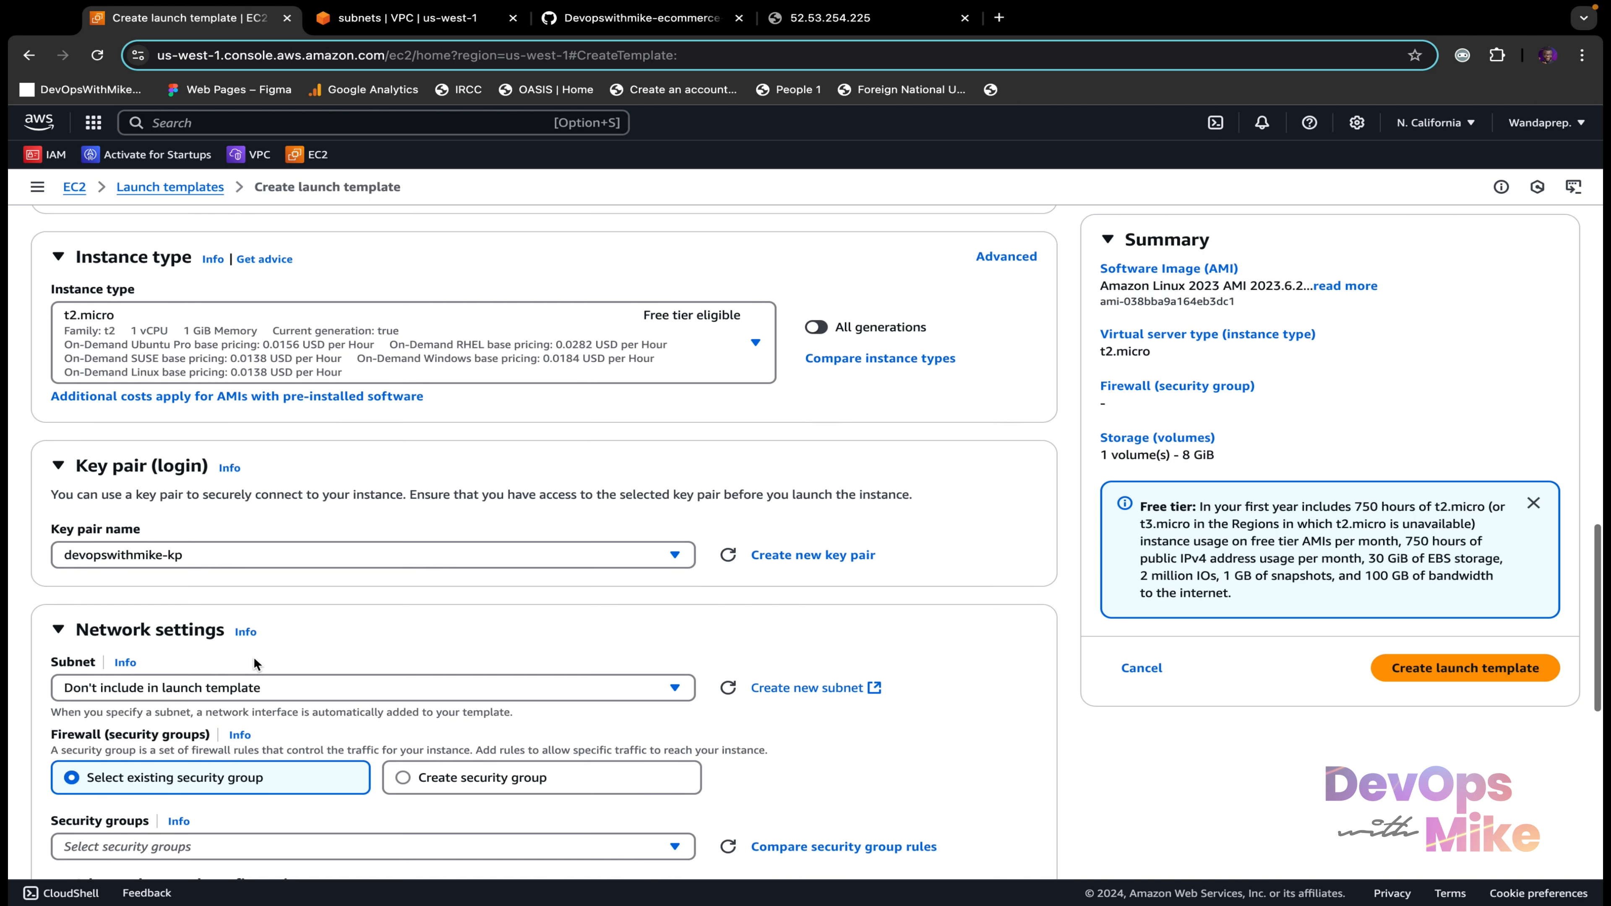
scroll(253, 658, down, 3)
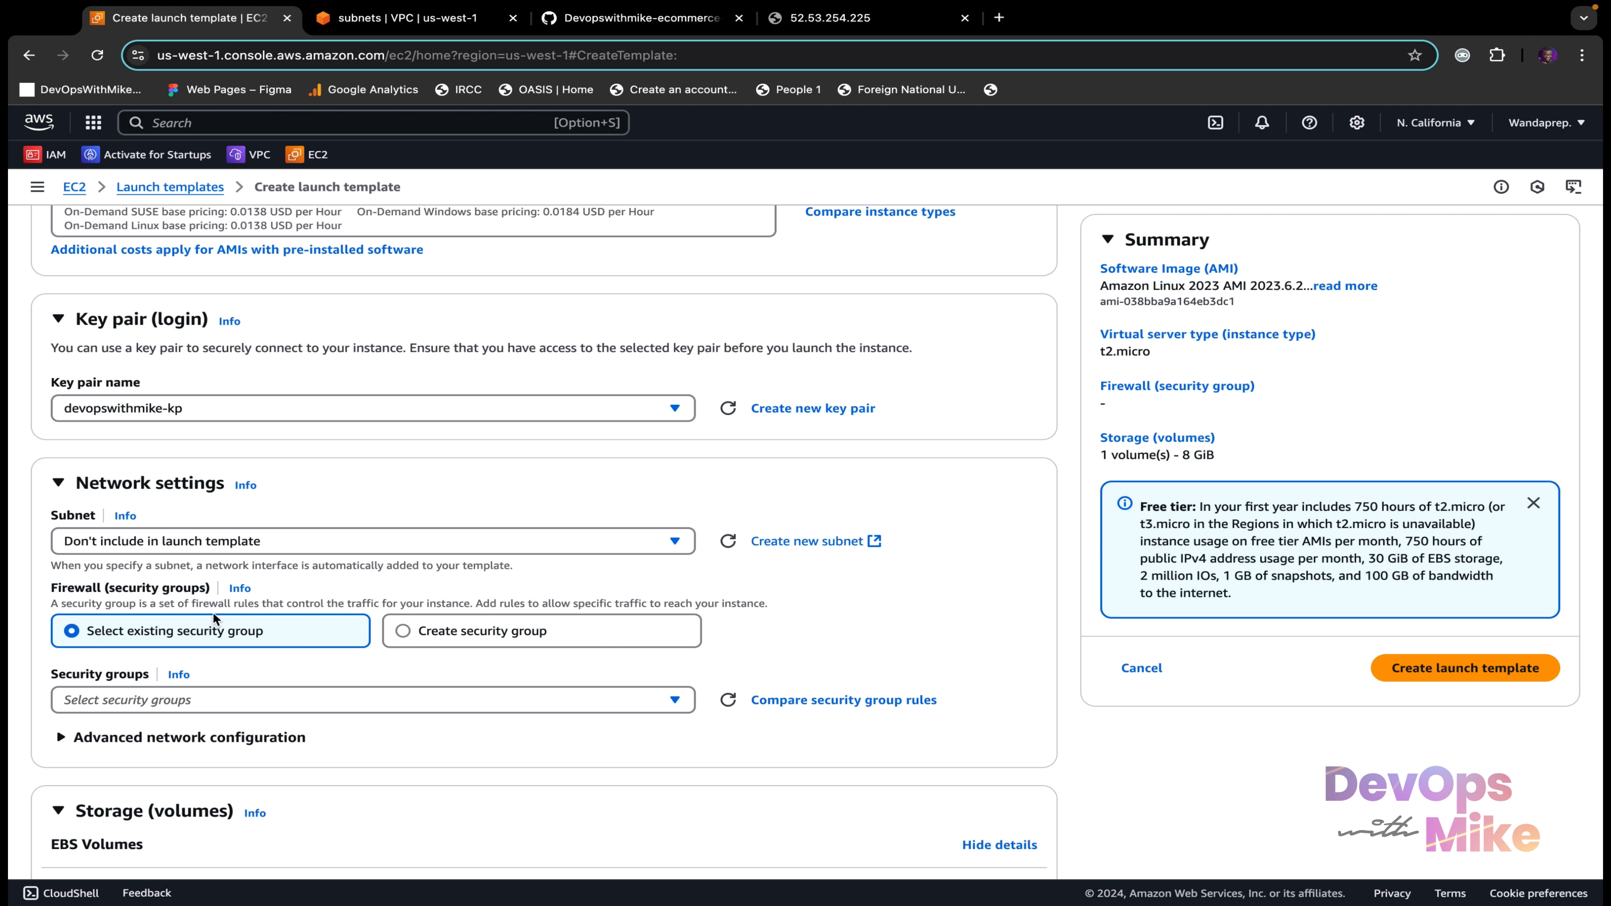
click(312, 538)
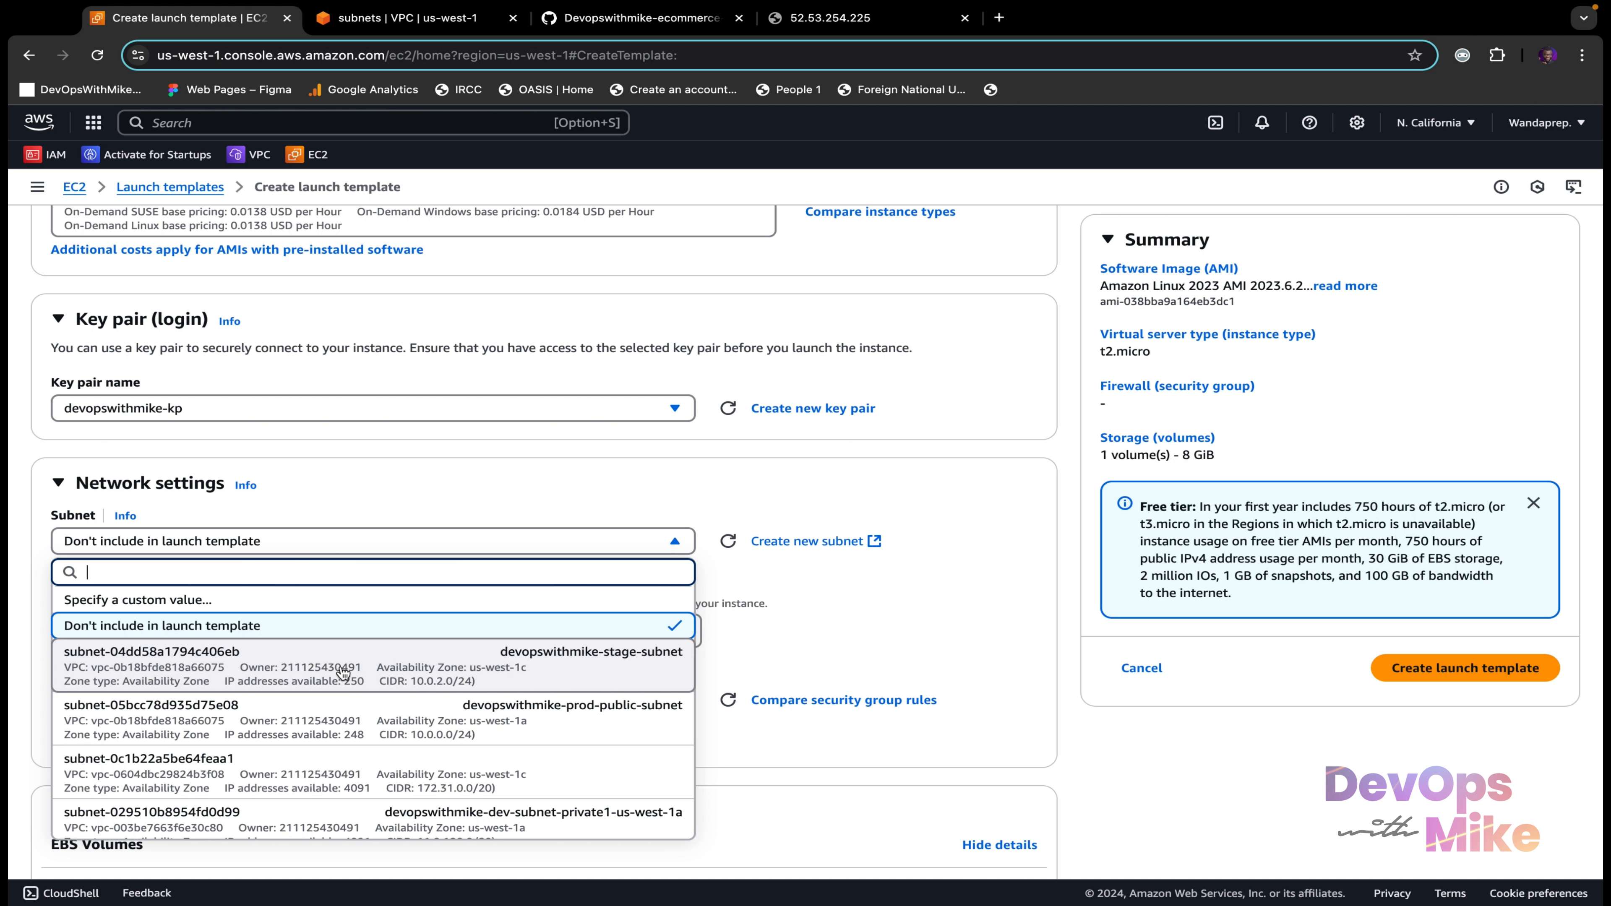
click(375, 720)
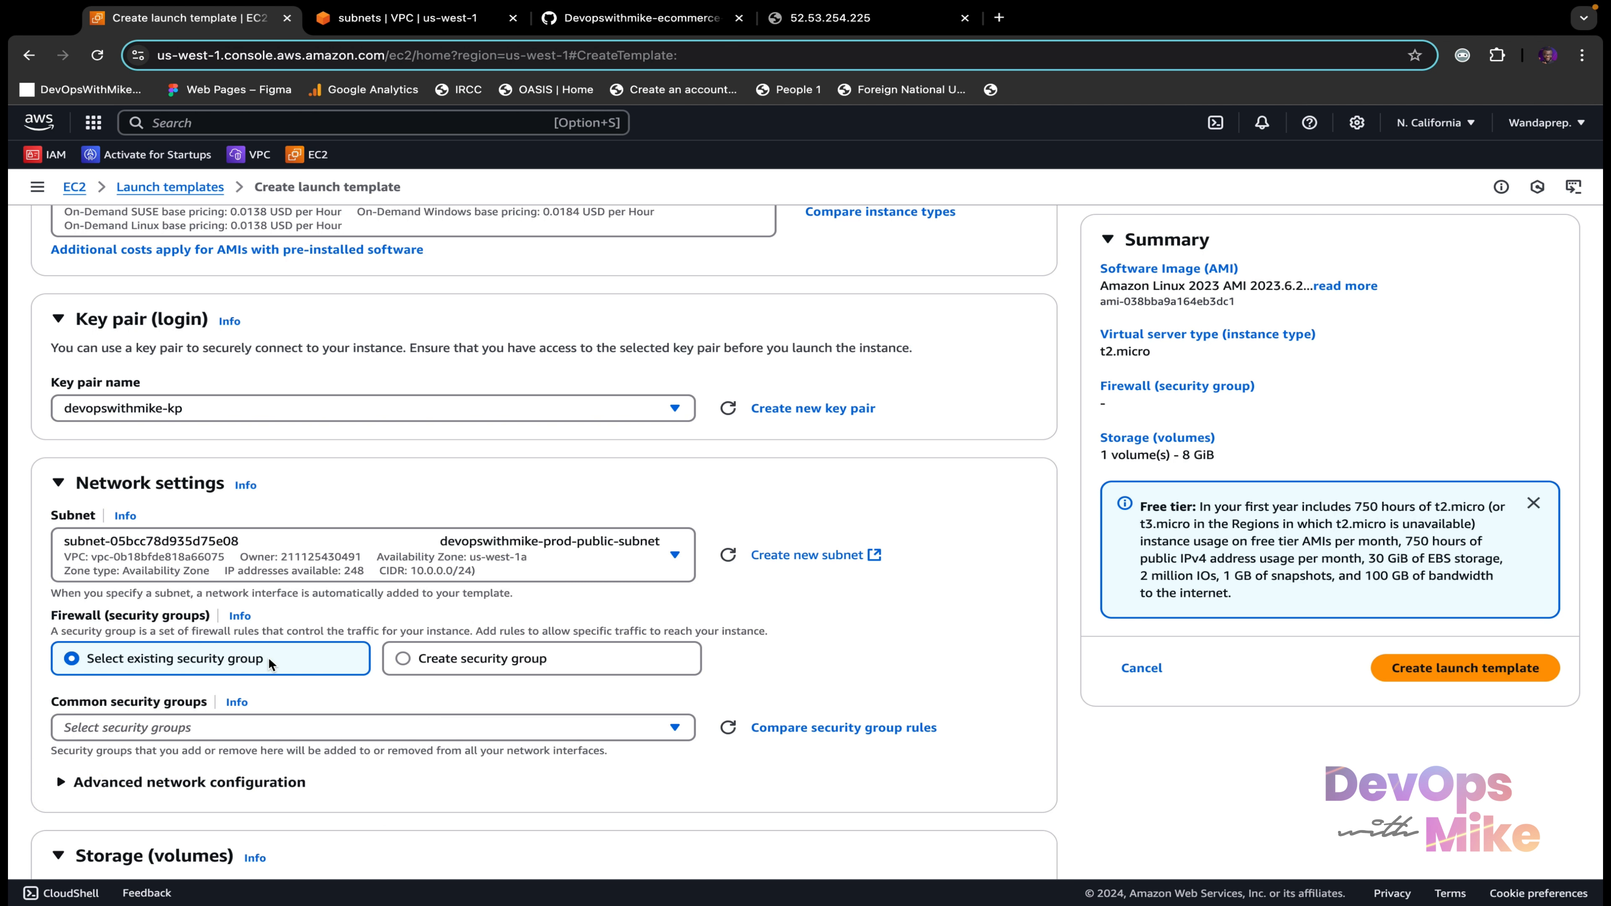
scroll(269, 658, down, 1)
scroll(268, 658, down, 1)
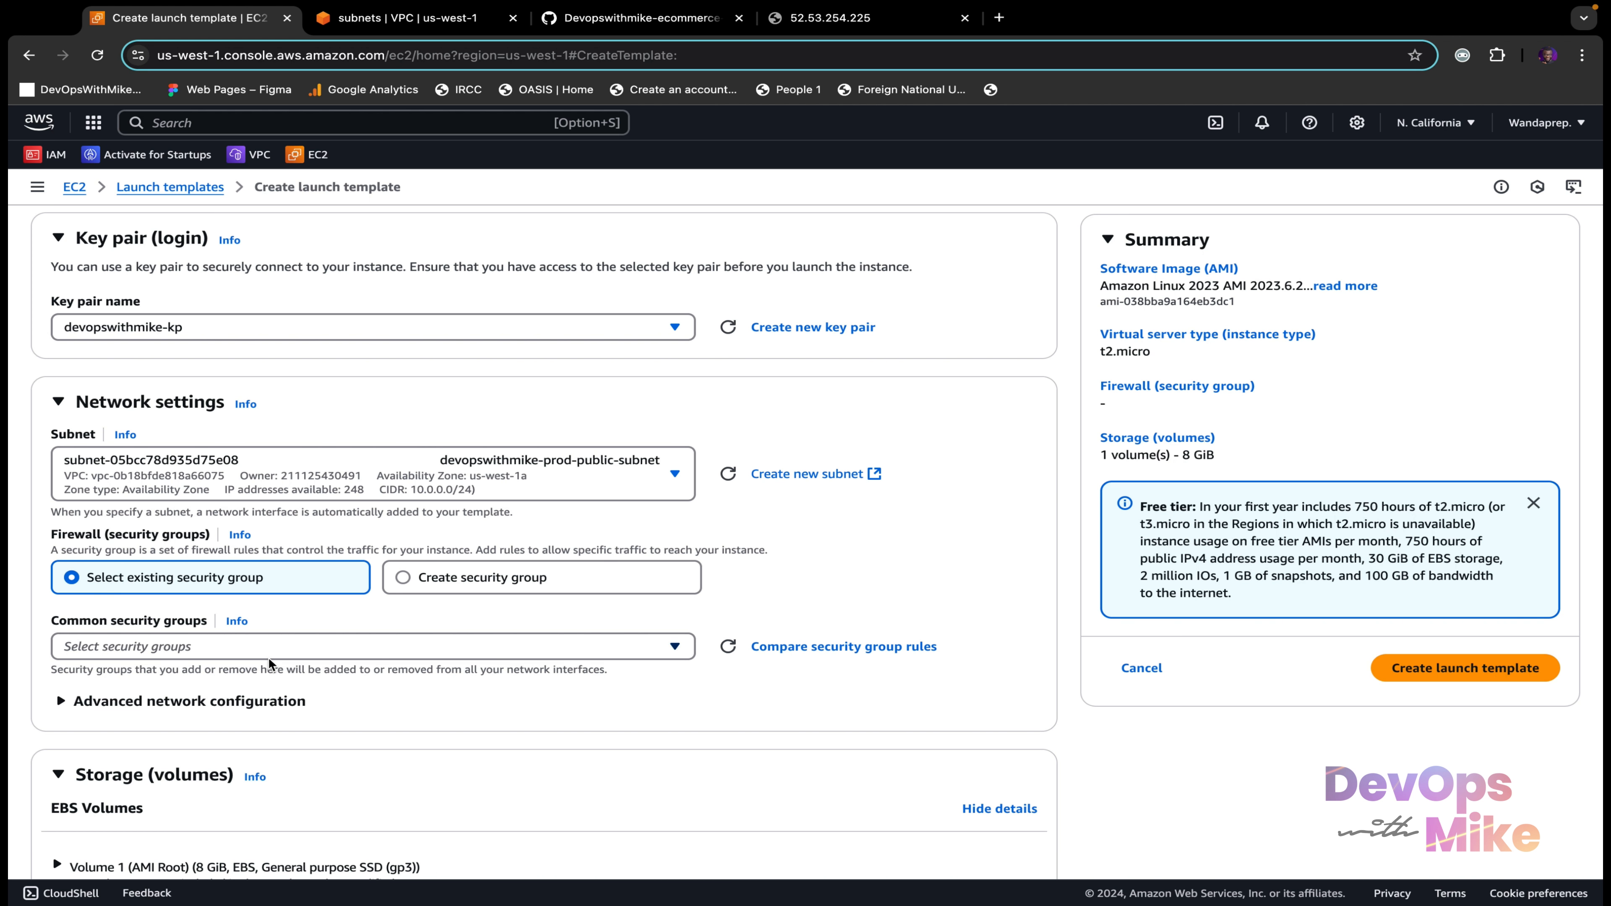
click(398, 575)
click(293, 577)
click(446, 578)
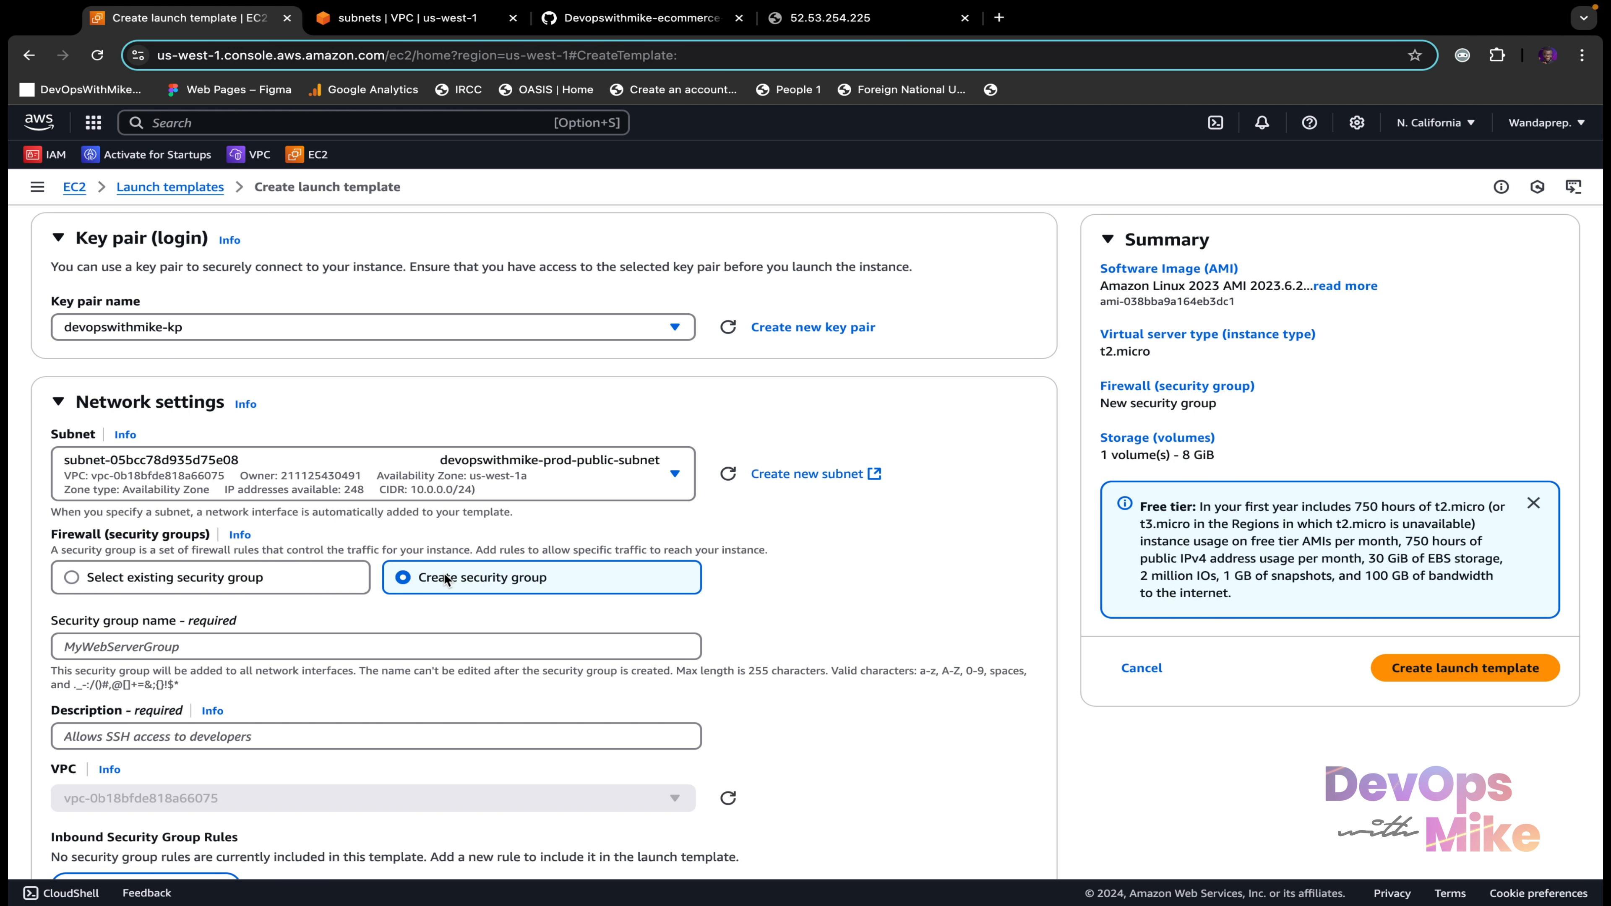
click(301, 576)
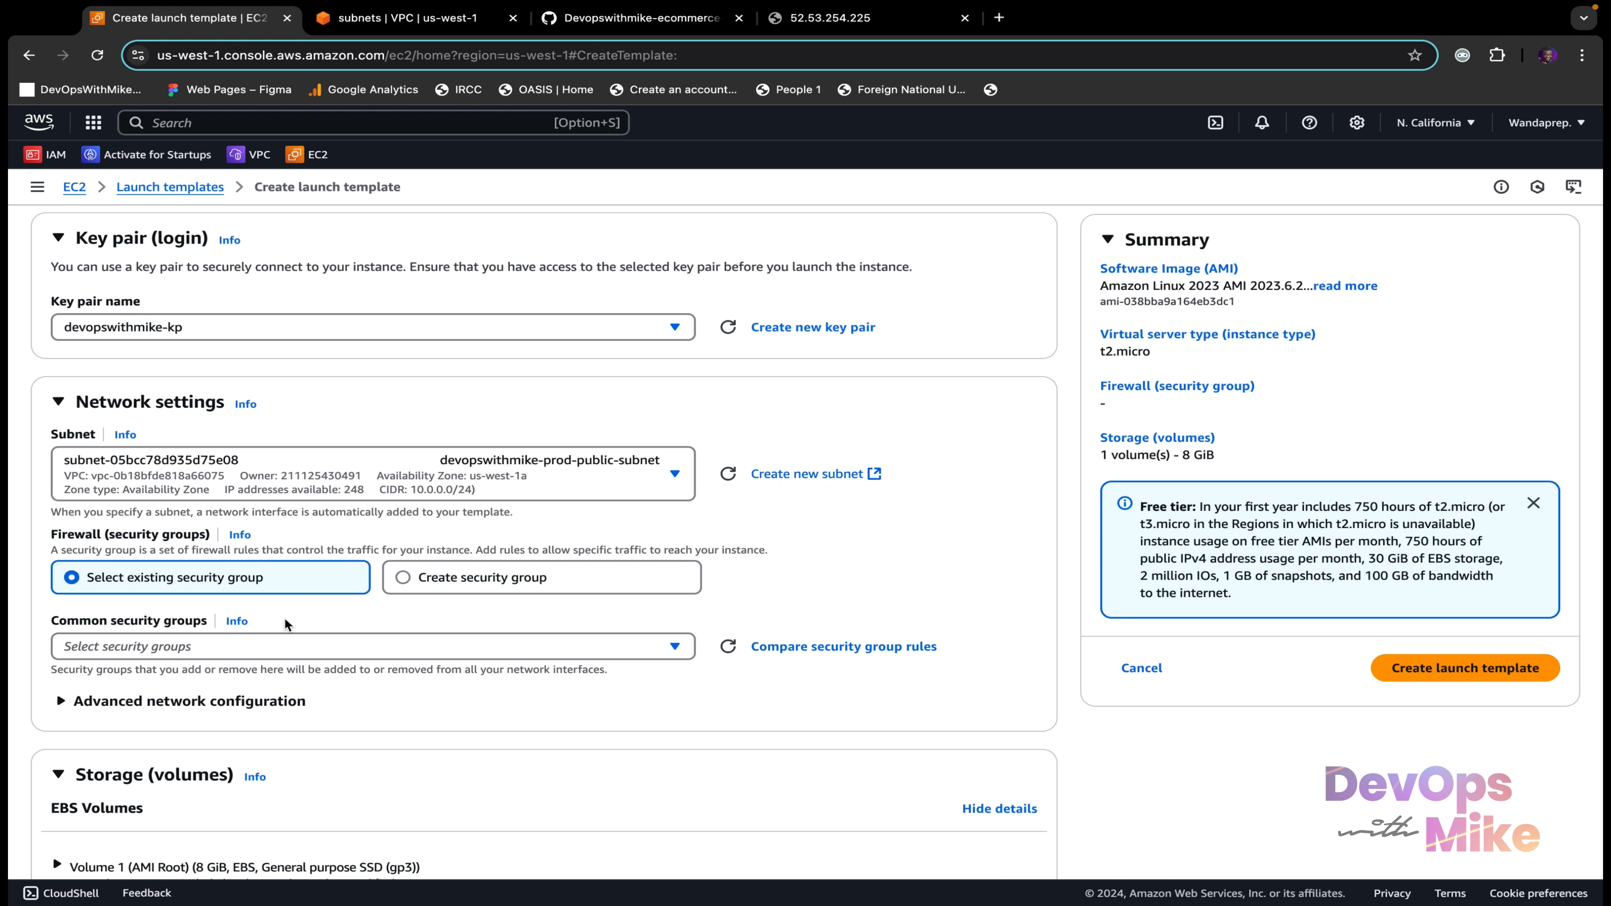
Step: Assign the existing ecommerce-sg security group to the launch template
click(289, 655)
scroll(301, 755, down, 2)
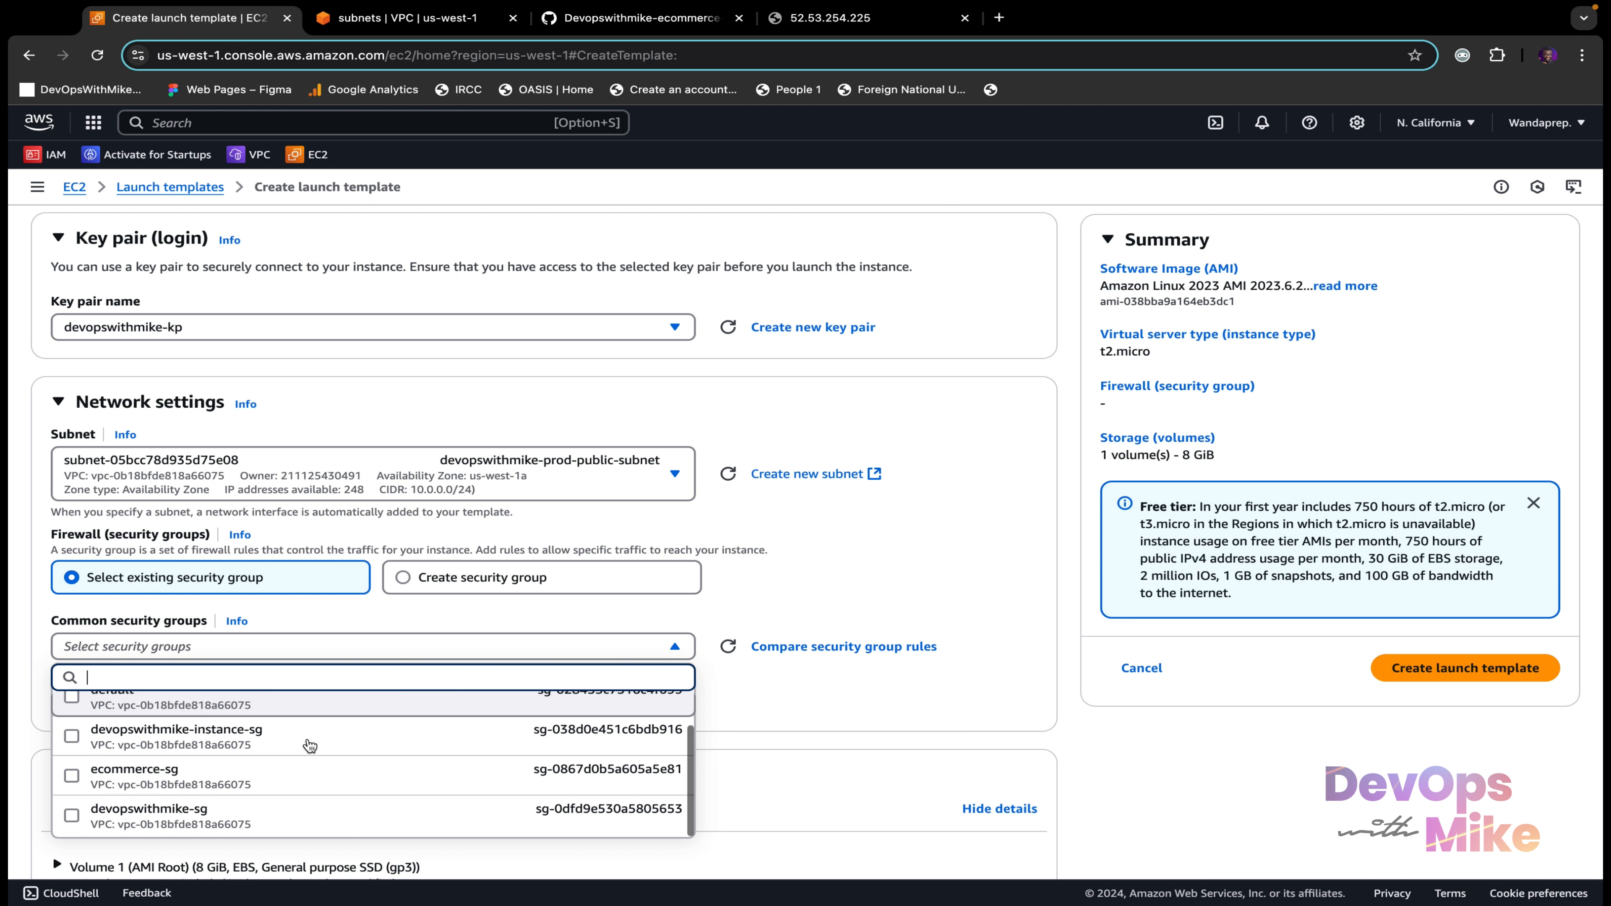
click(293, 786)
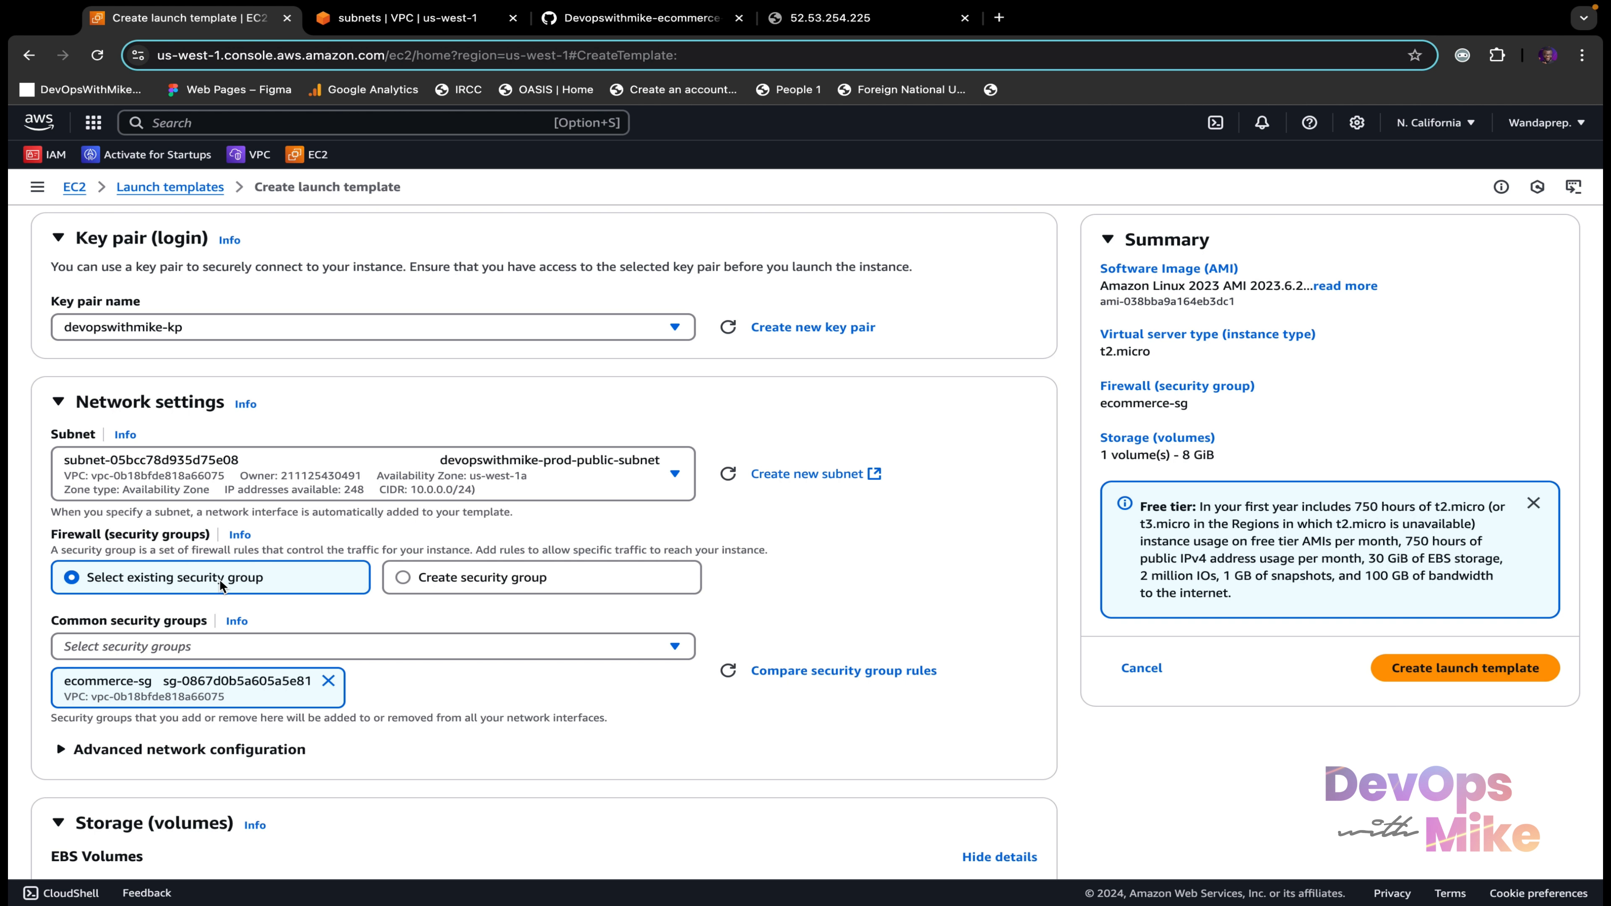
Step: Change the template version description to devopswithmike-lt-1
scroll(488, 580, down, 3)
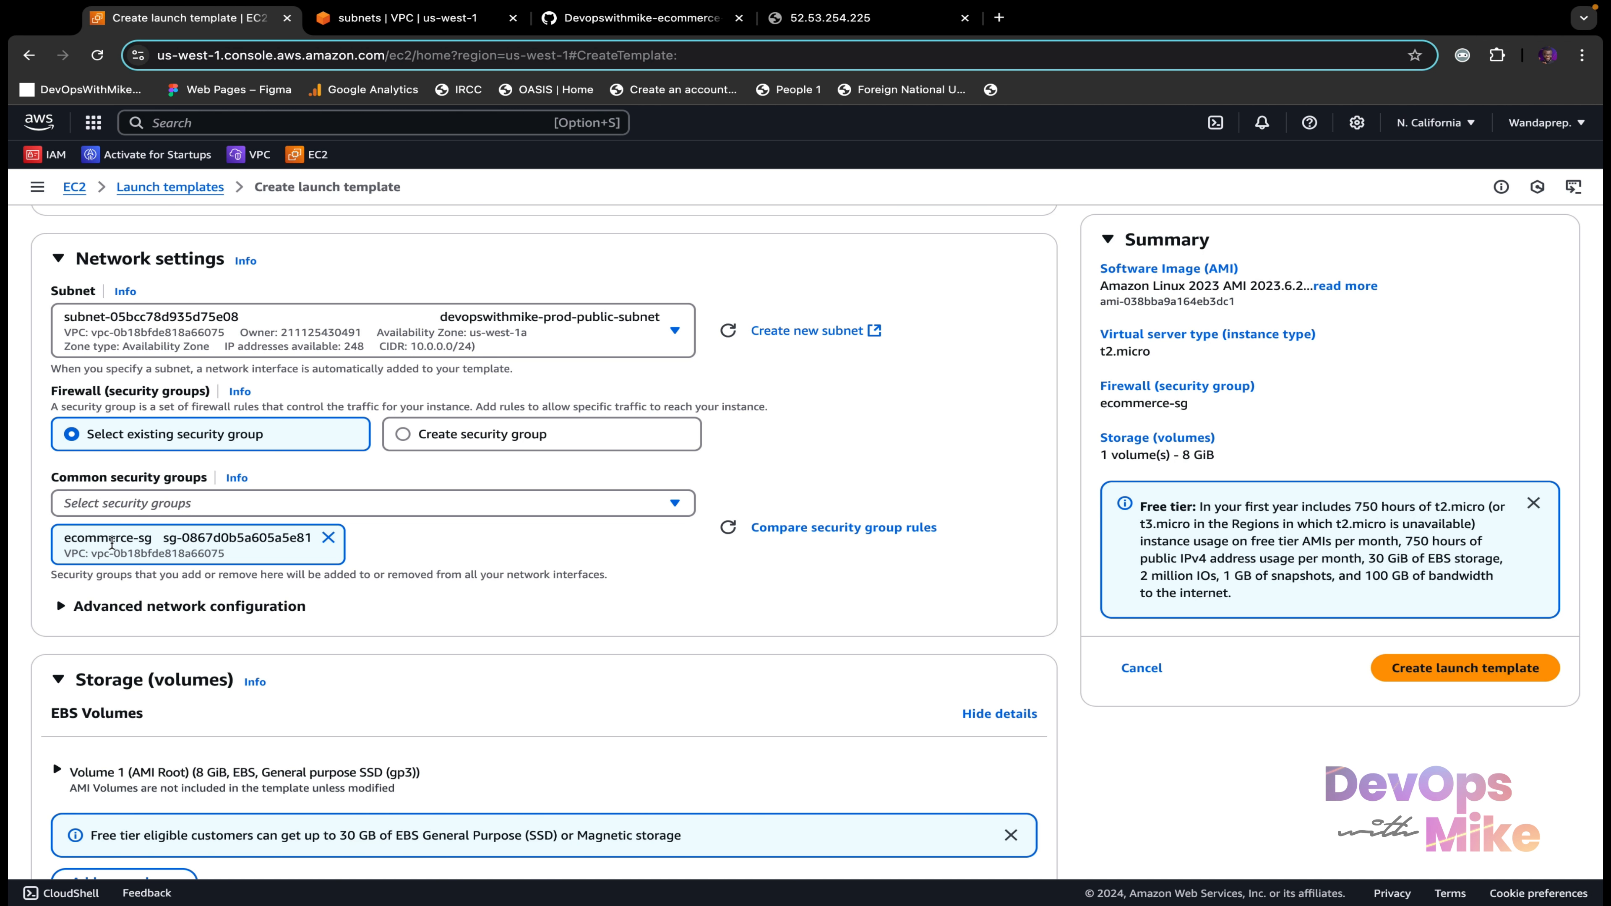
scroll(159, 547, down, 2)
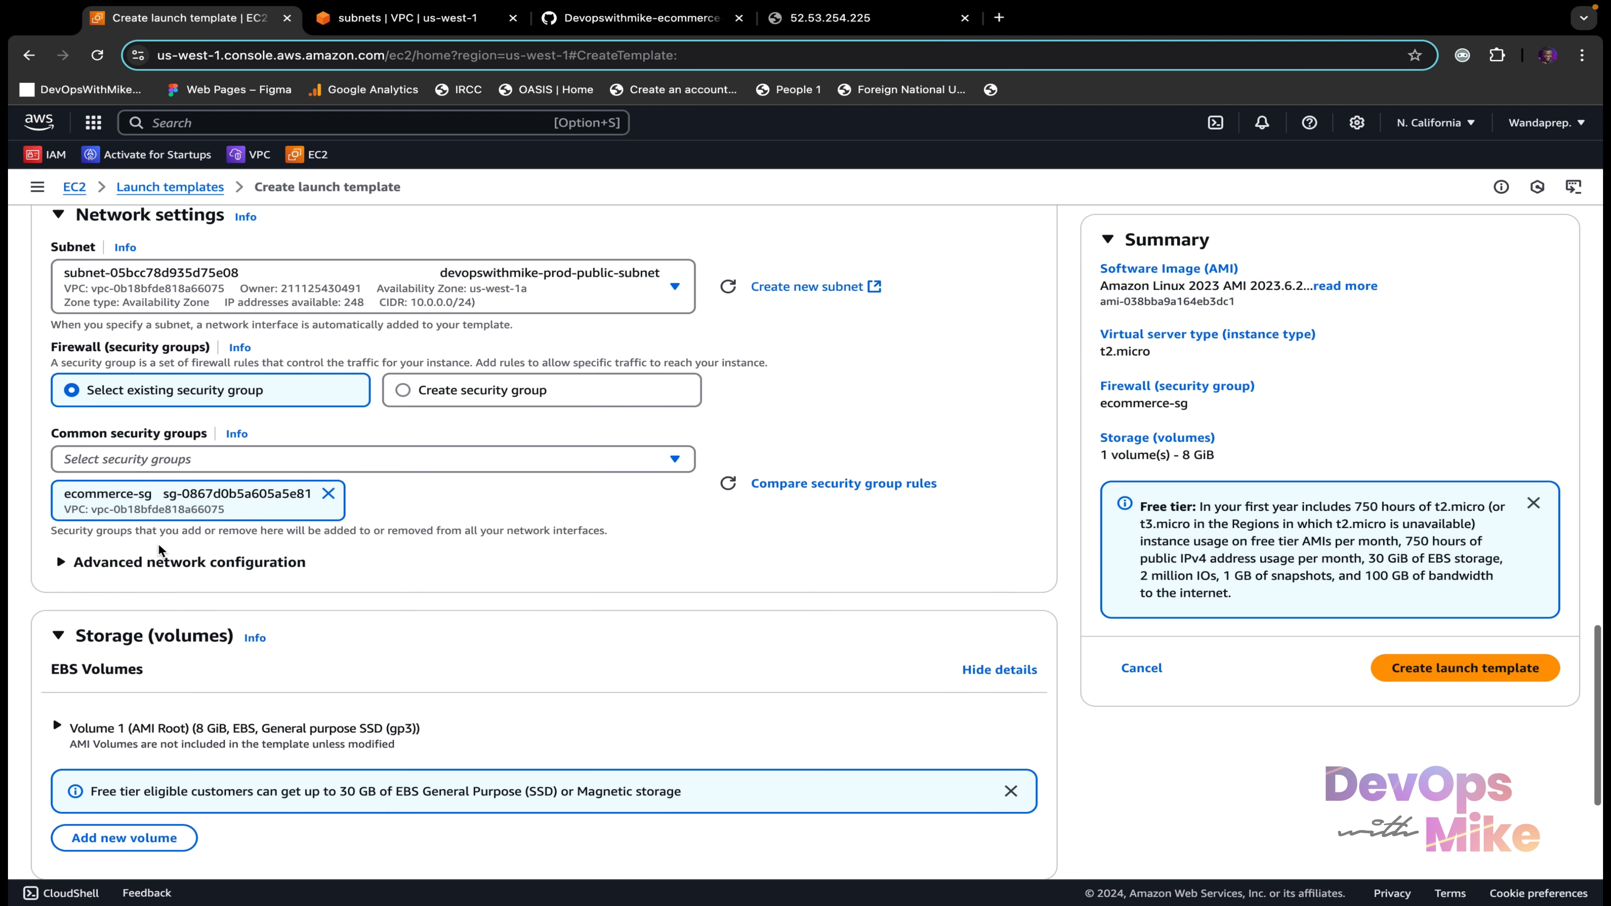
scroll(160, 546, down, 3)
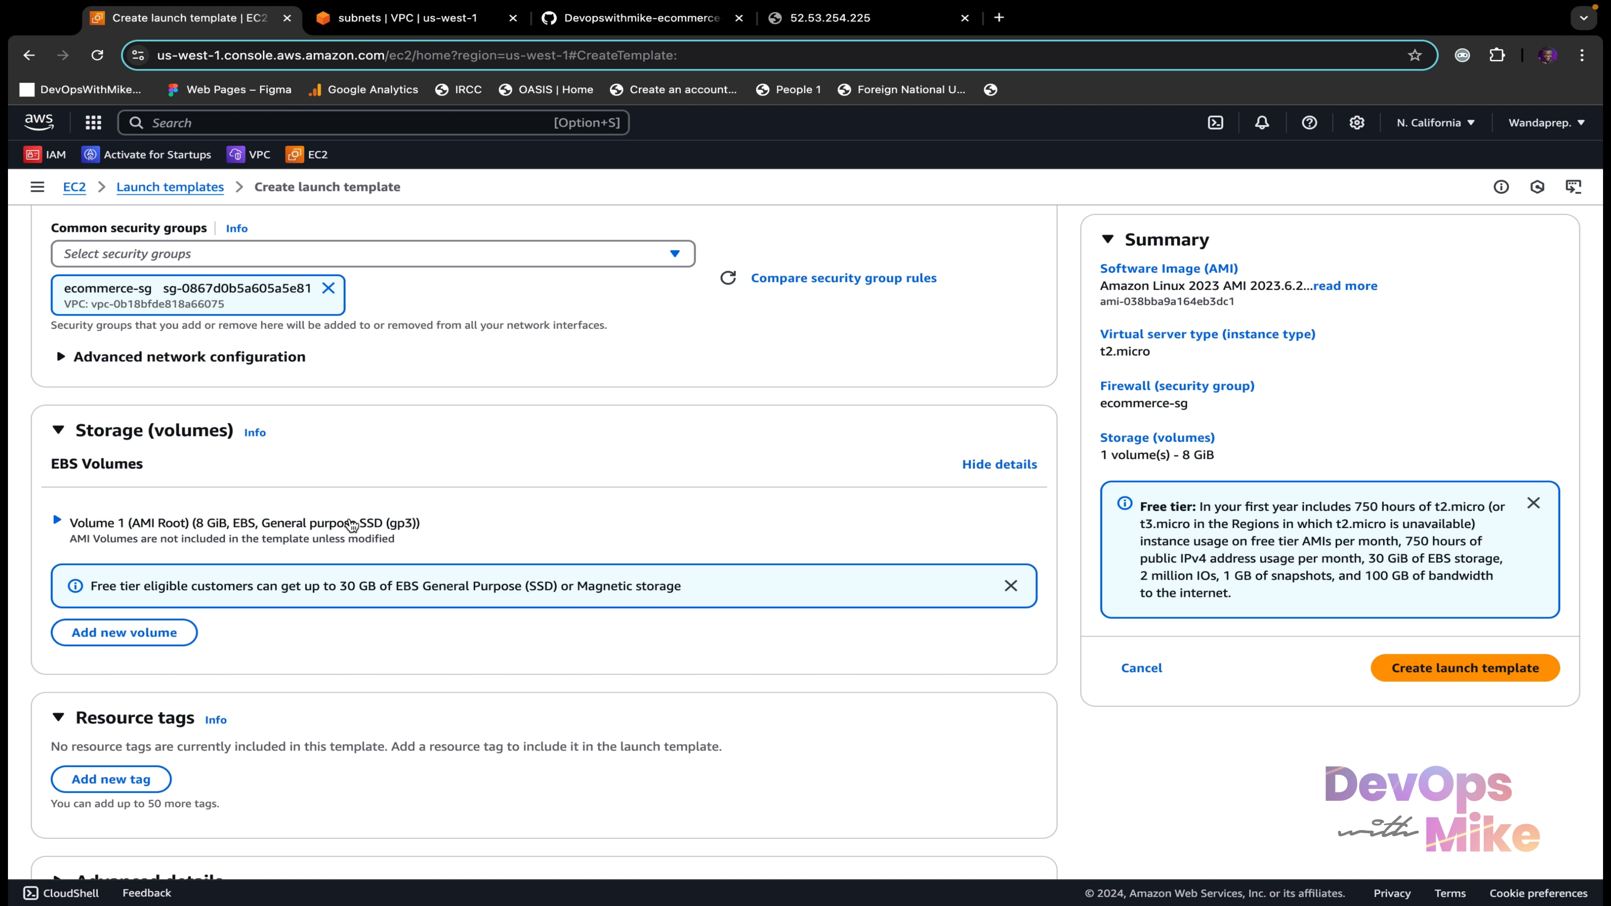
scroll(352, 524, down, 1)
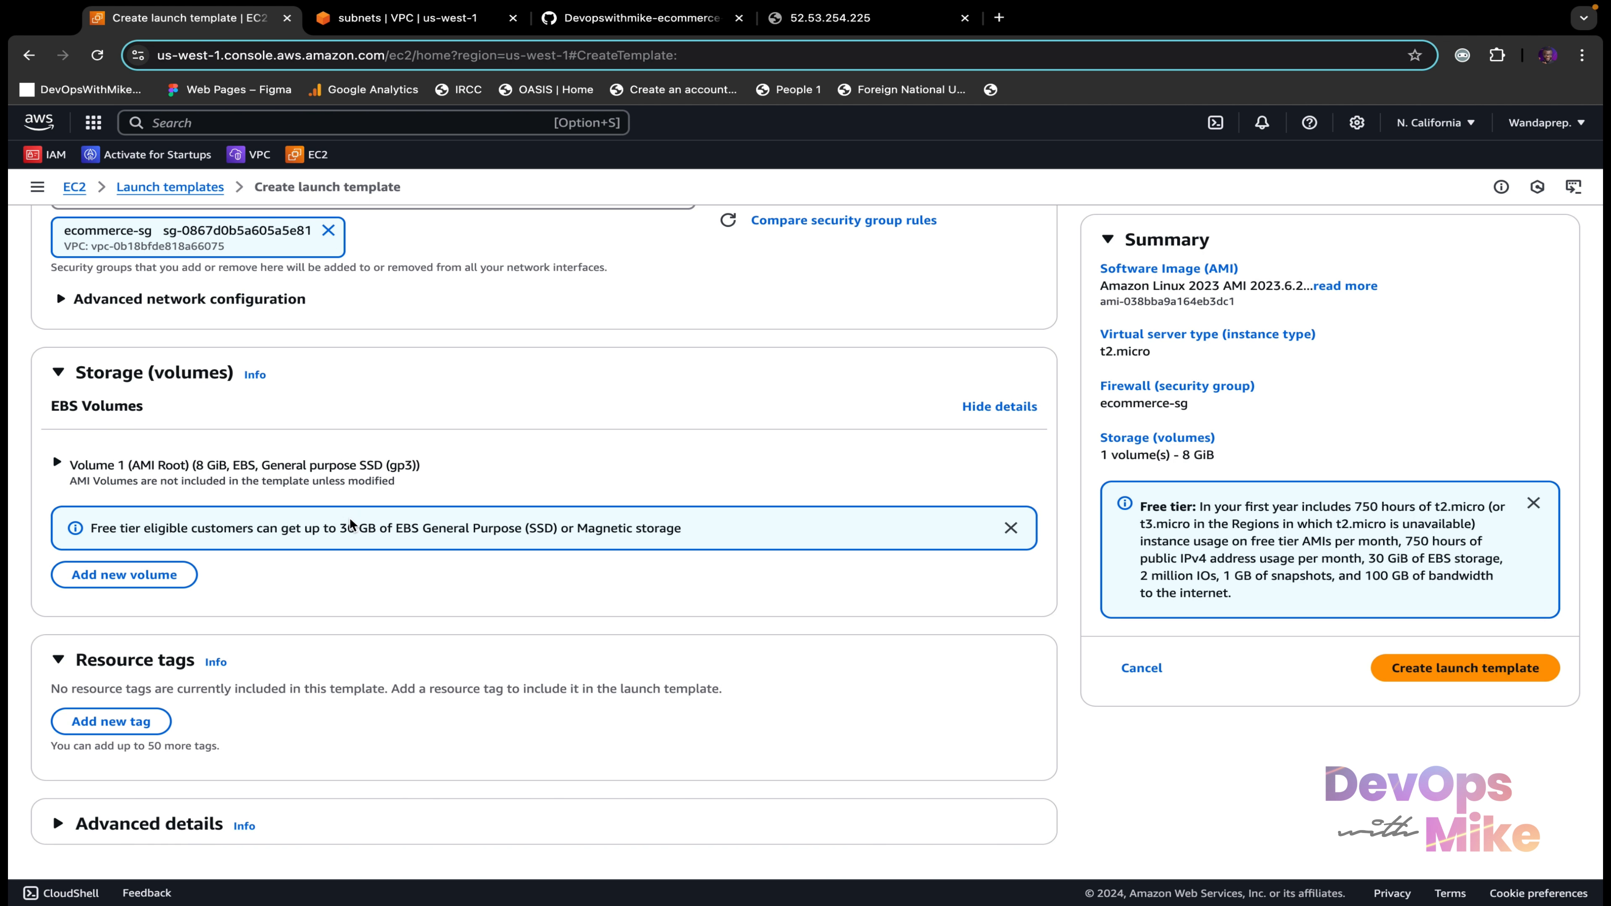
scroll(374, 439, up, 20)
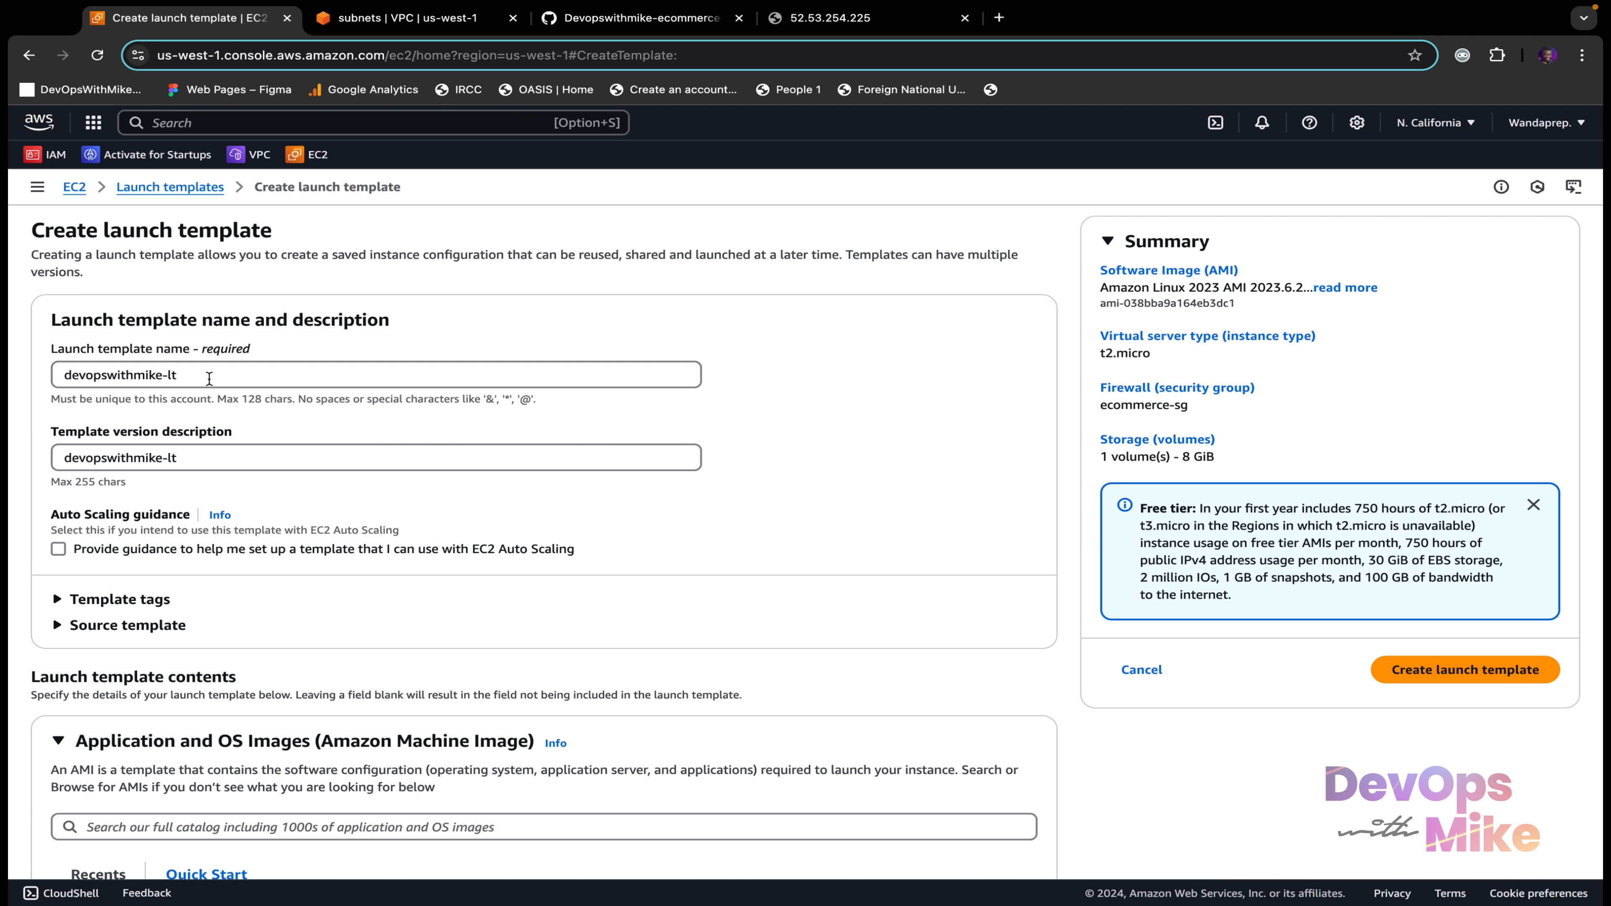
drag(208, 377, 67, 362)
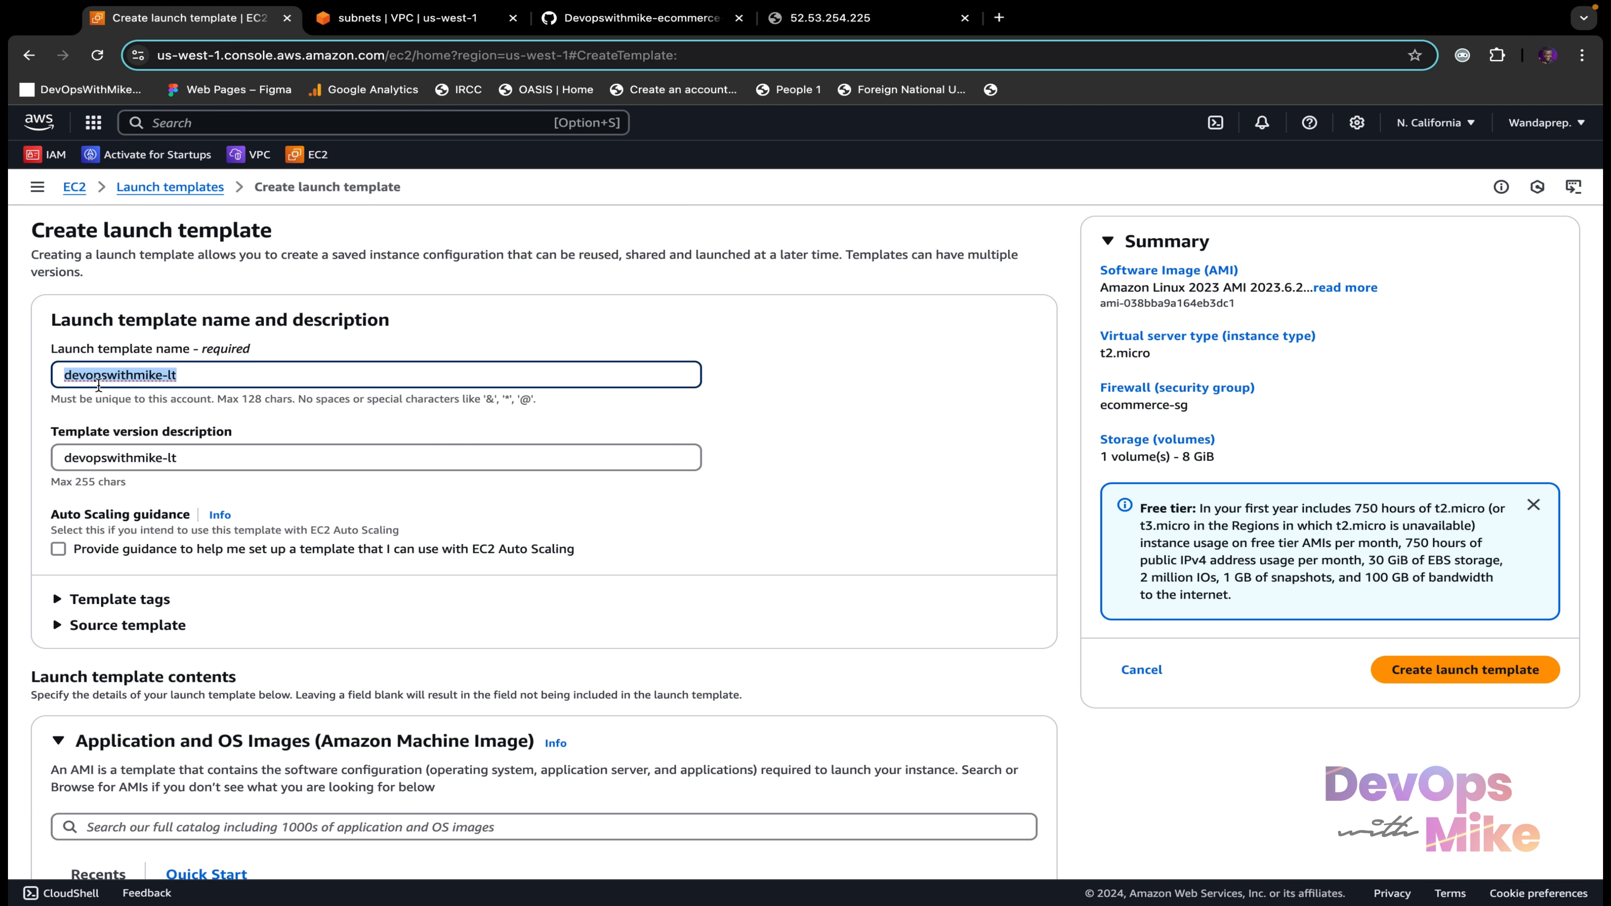
drag(197, 452, 50, 438)
scroll(49, 438, down, 2)
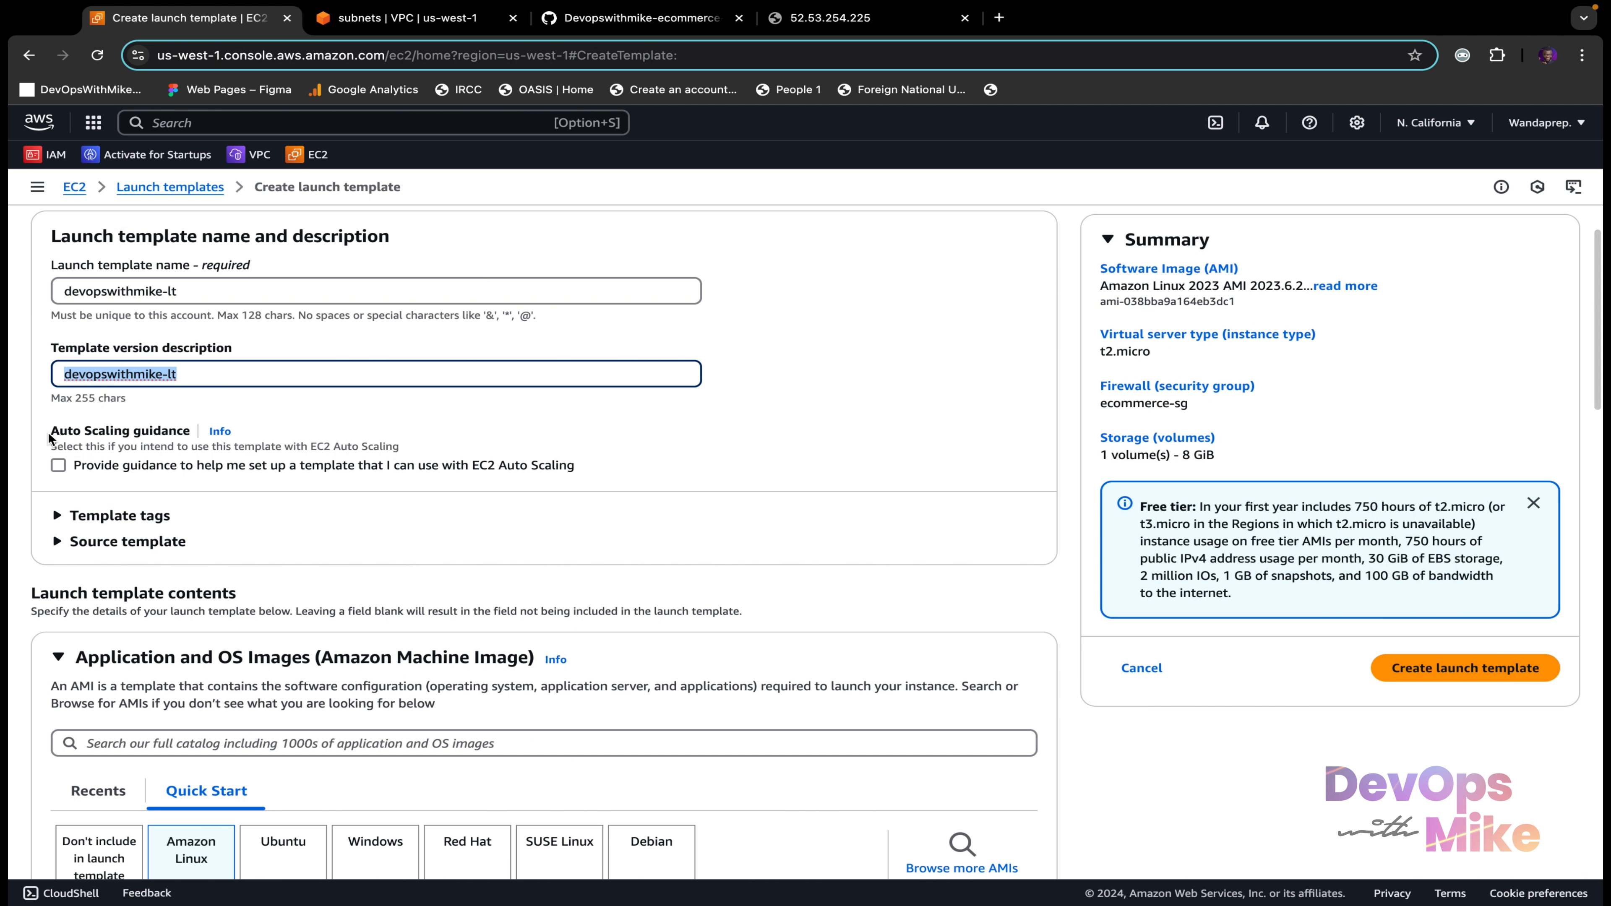
click(202, 378)
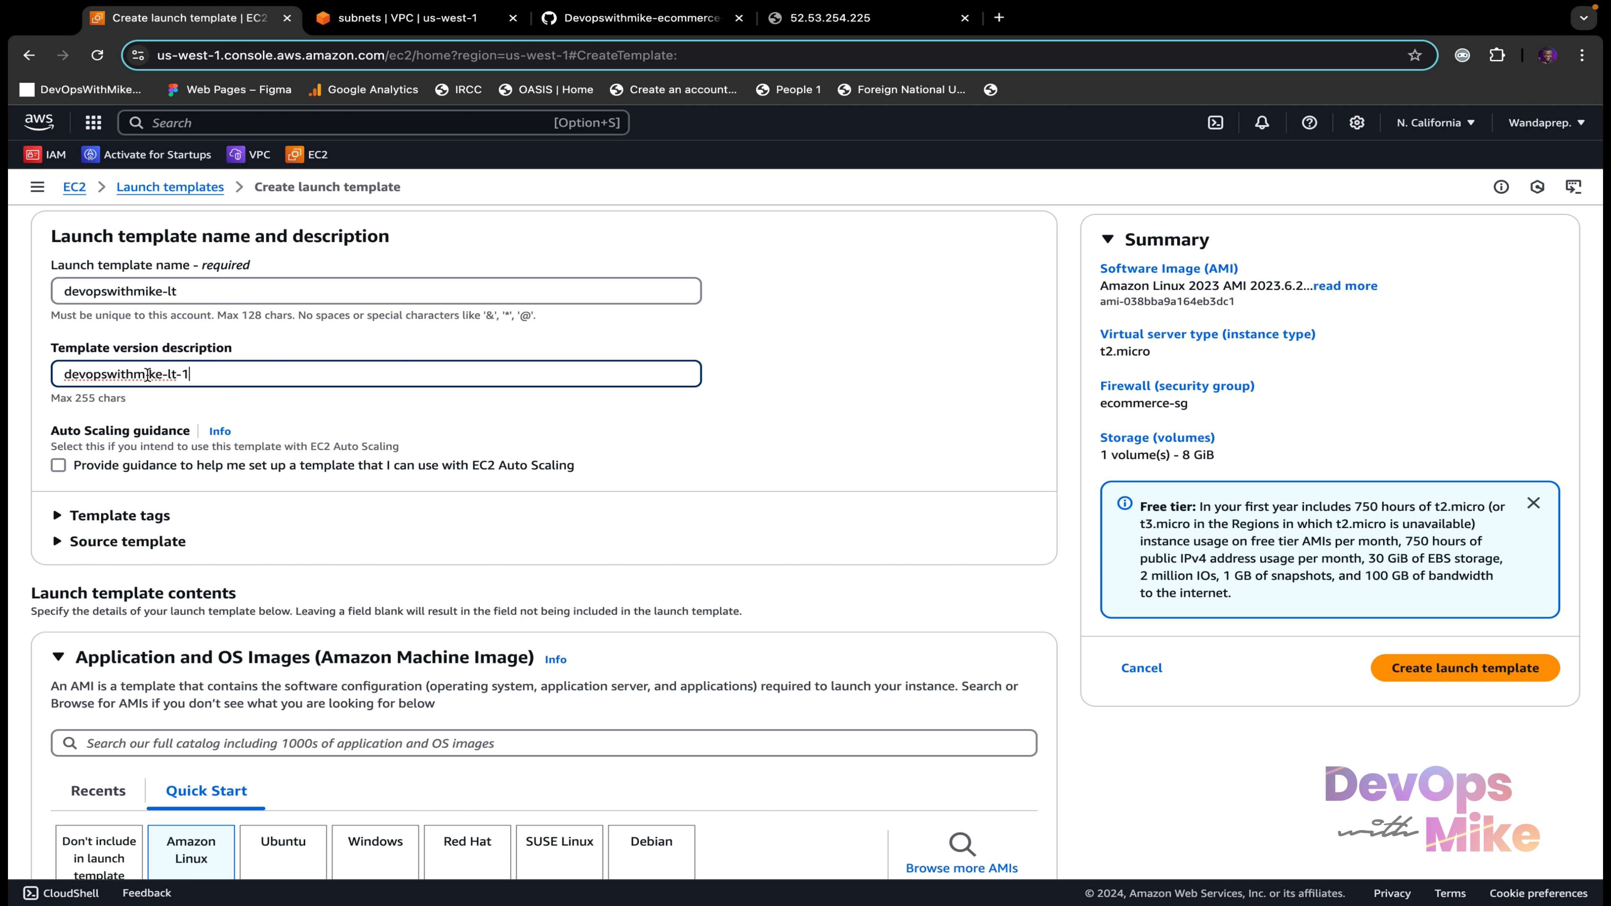
Step: Review the template's machine image, instance type, key pair, subnet, security group and storage settings
scroll(263, 495, down, 4)
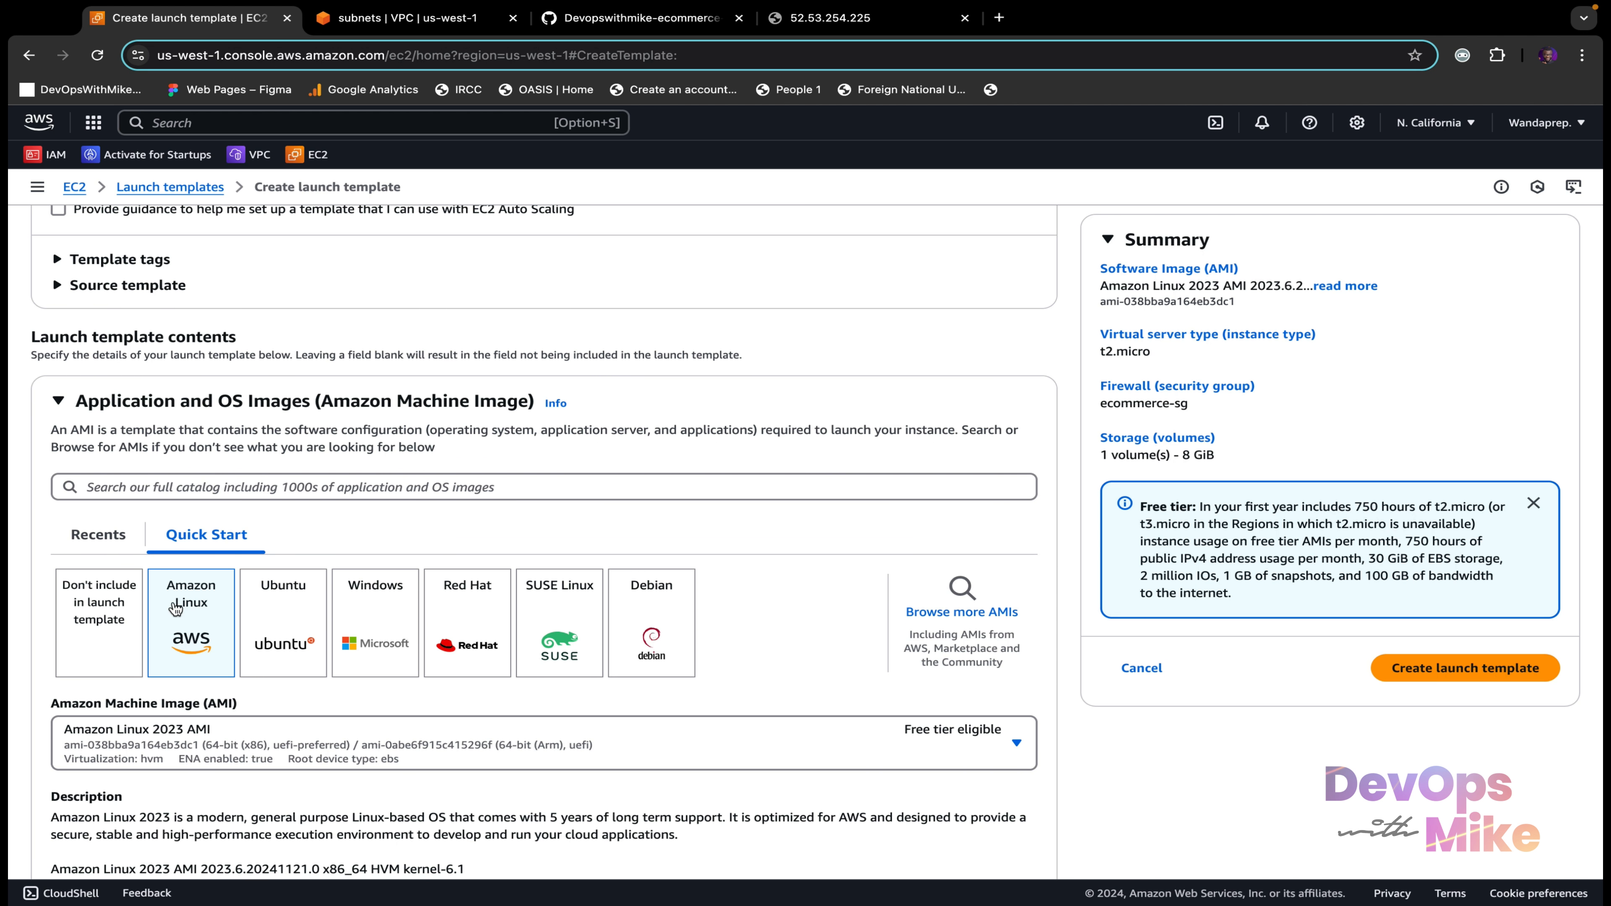
scroll(104, 465, up, 1)
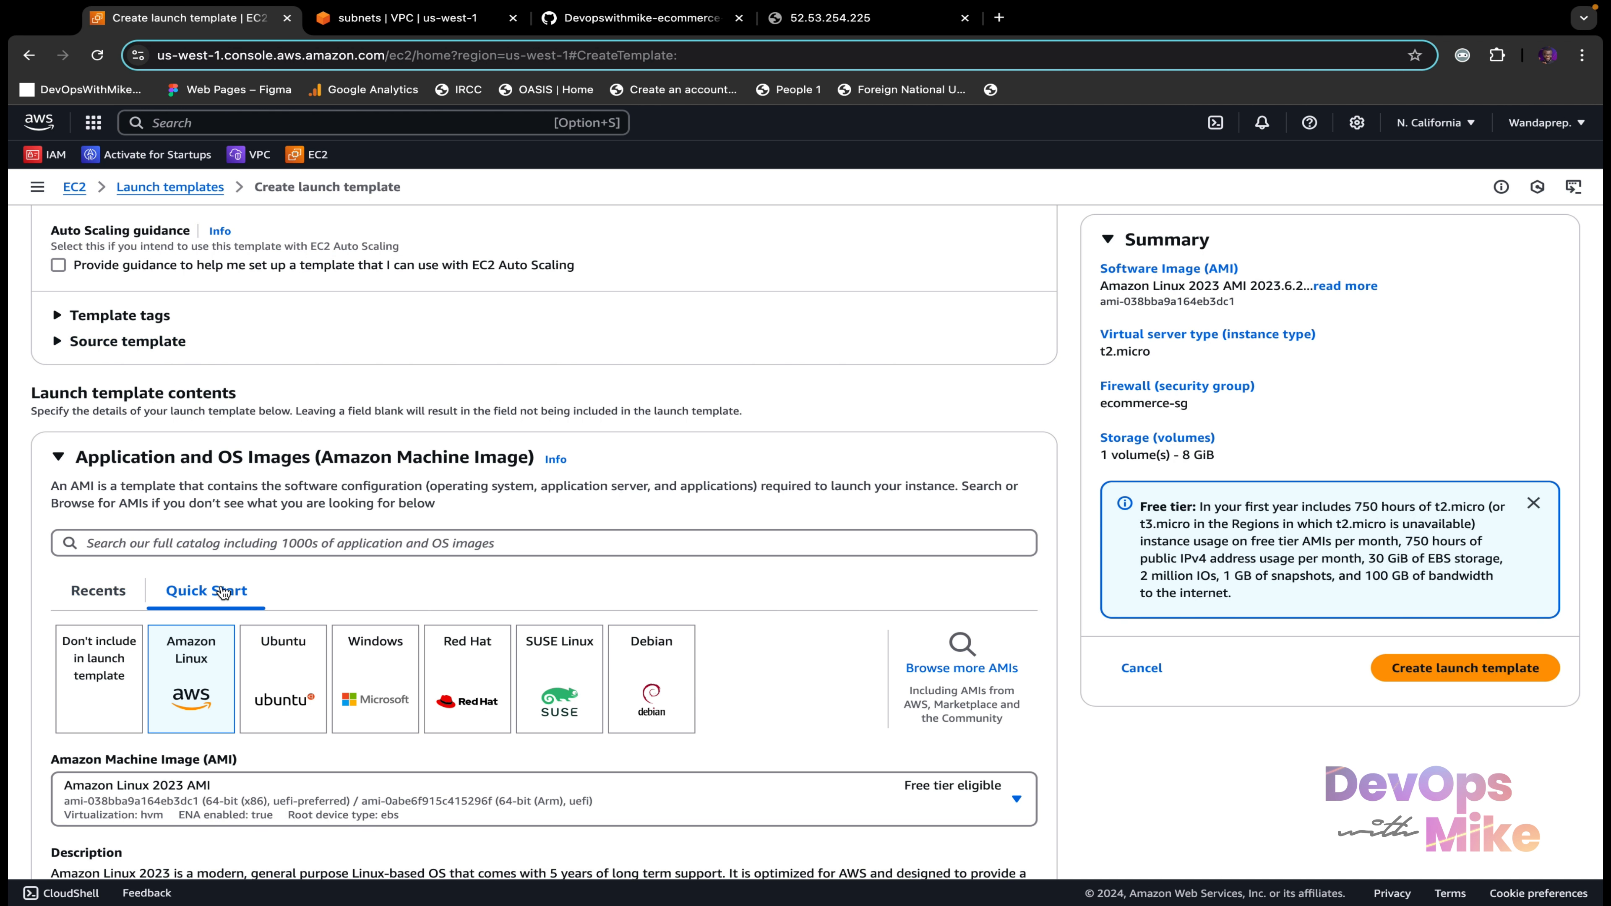
scroll(203, 674, down, 2)
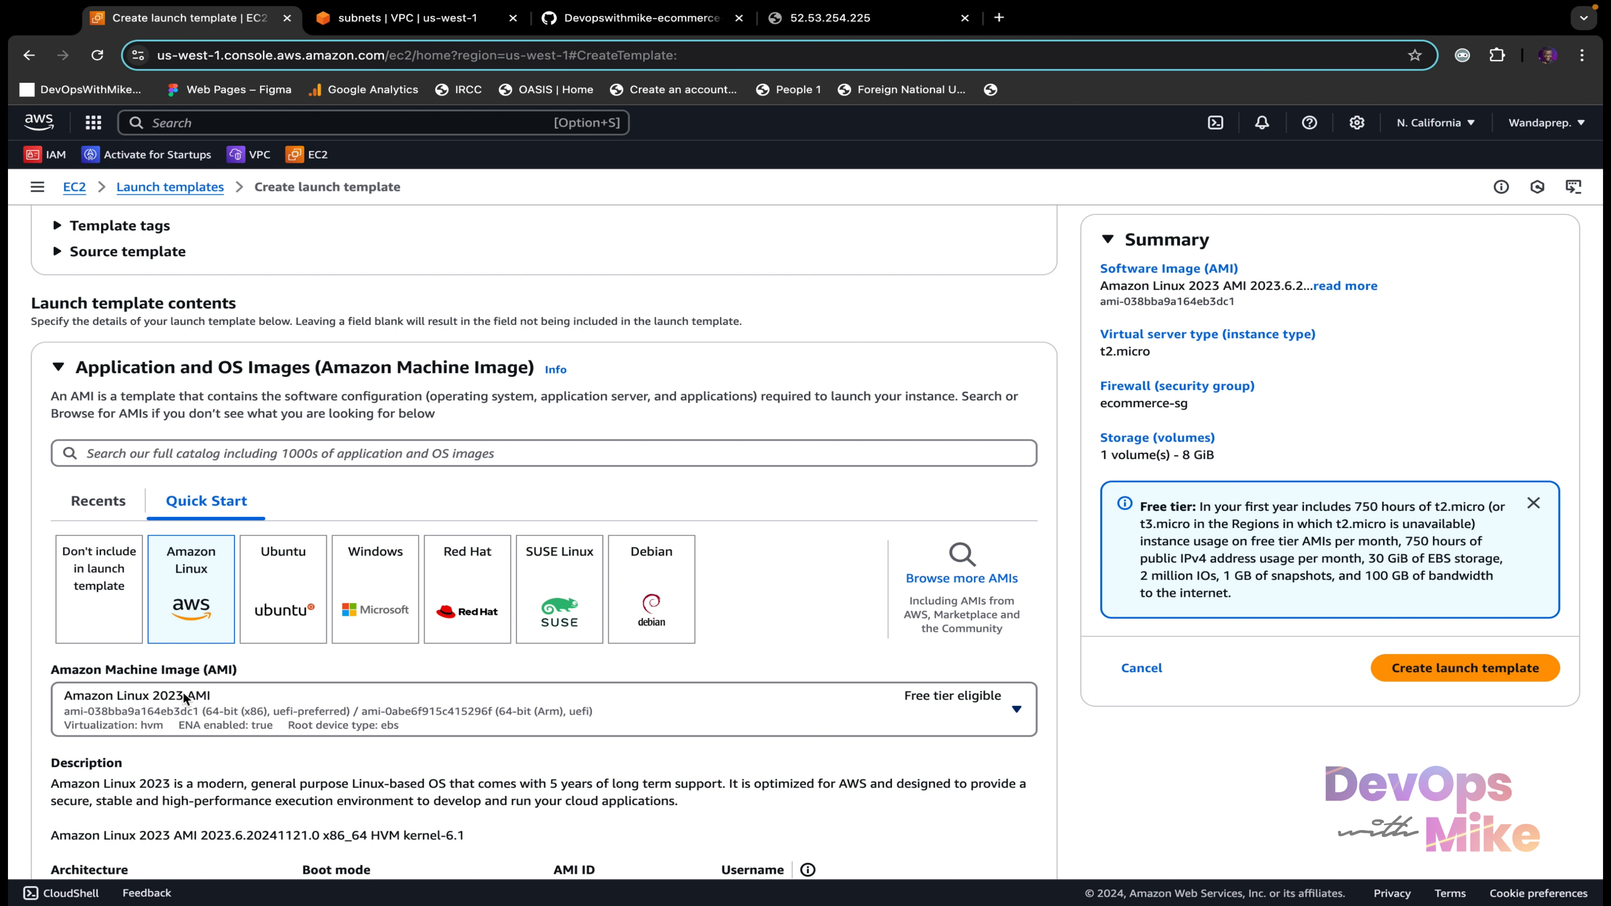
scroll(190, 695, down, 4)
scroll(184, 695, down, 6)
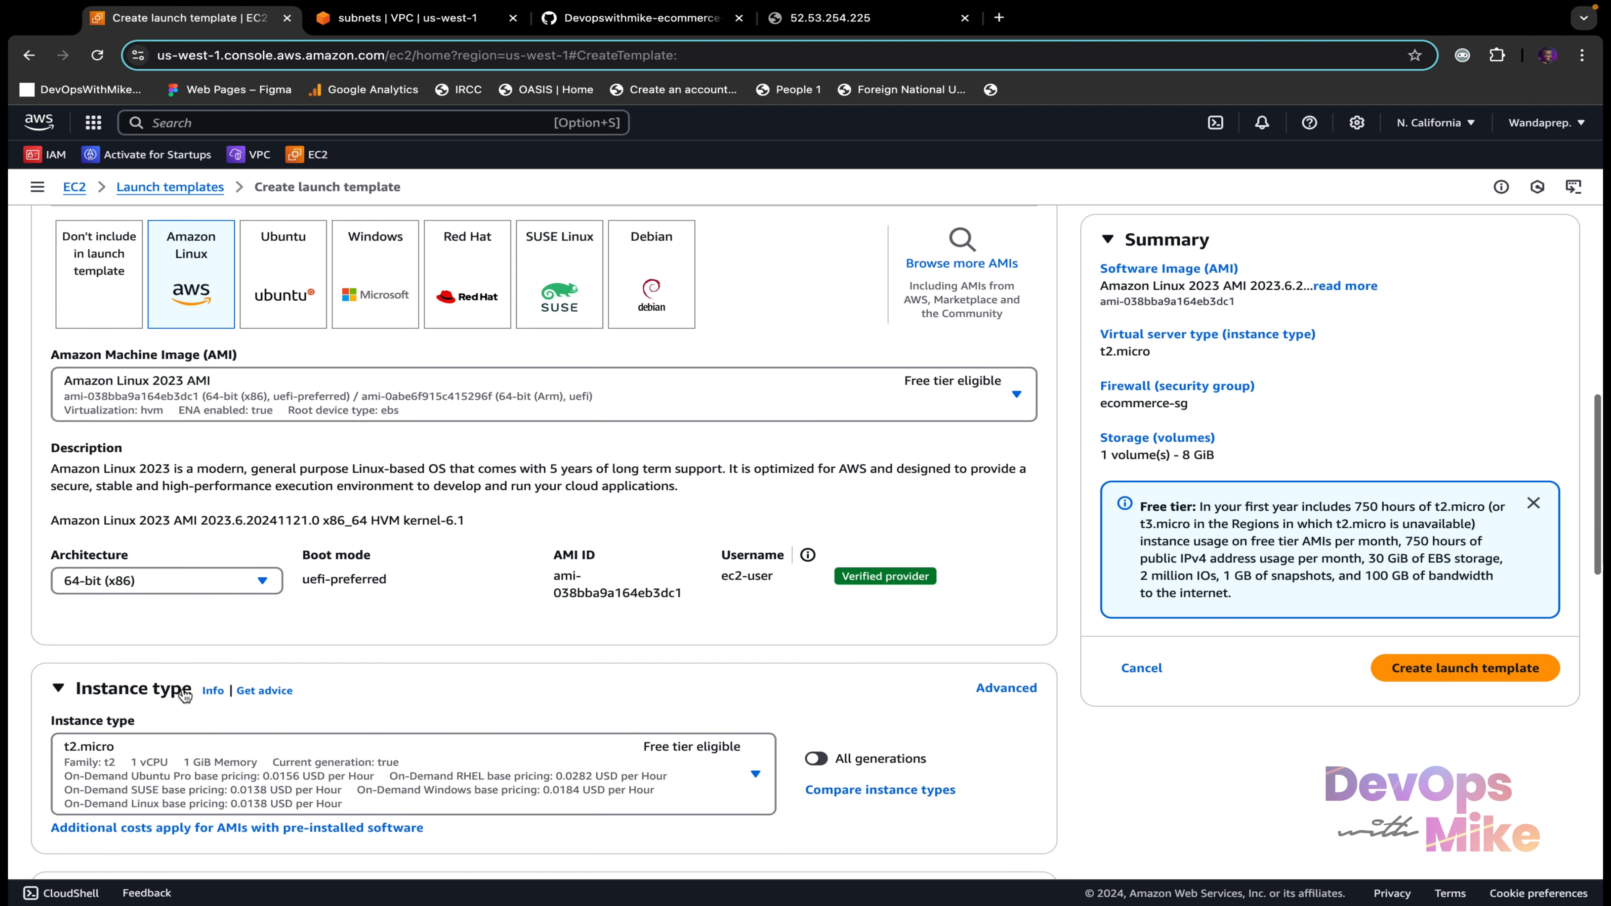
scroll(110, 628, down, 4)
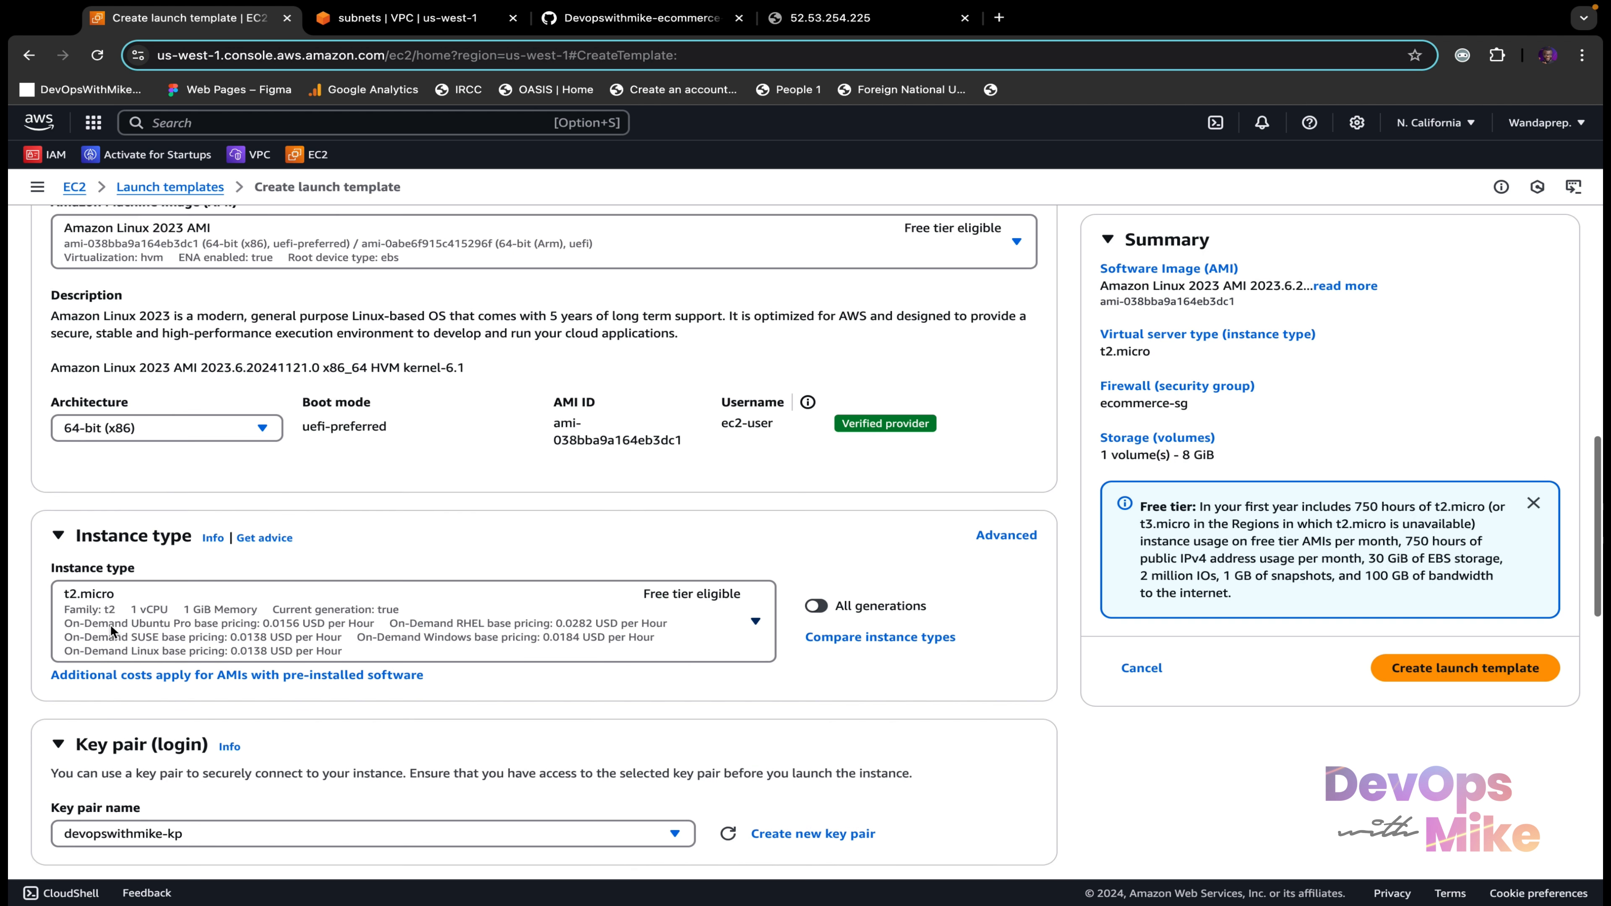
scroll(111, 631, down, 3)
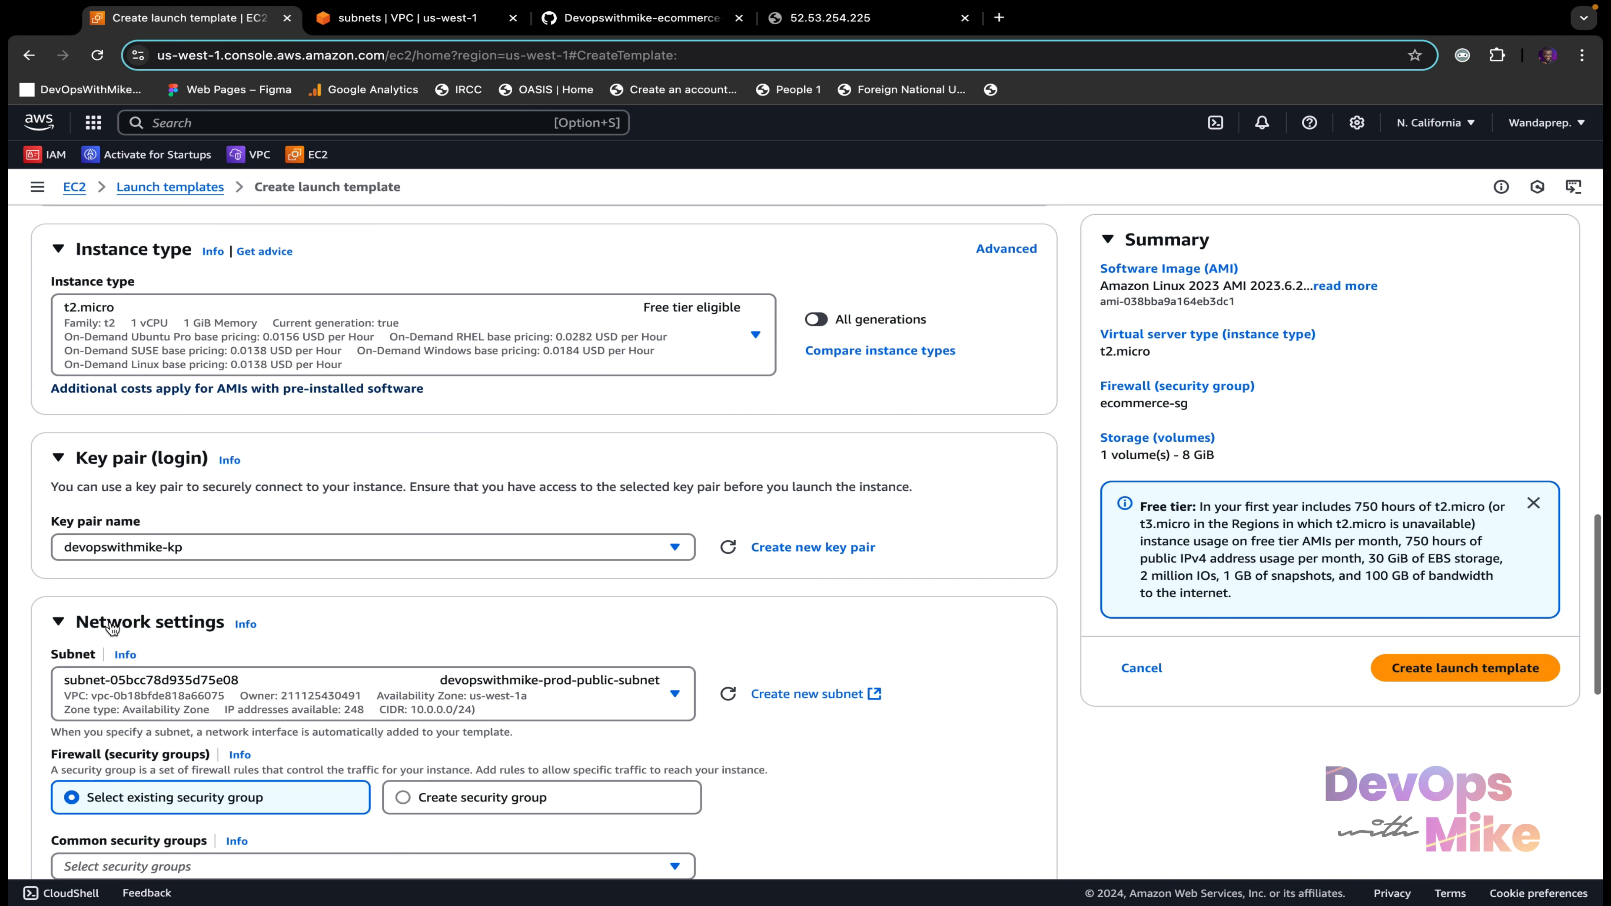
scroll(208, 547, down, 4)
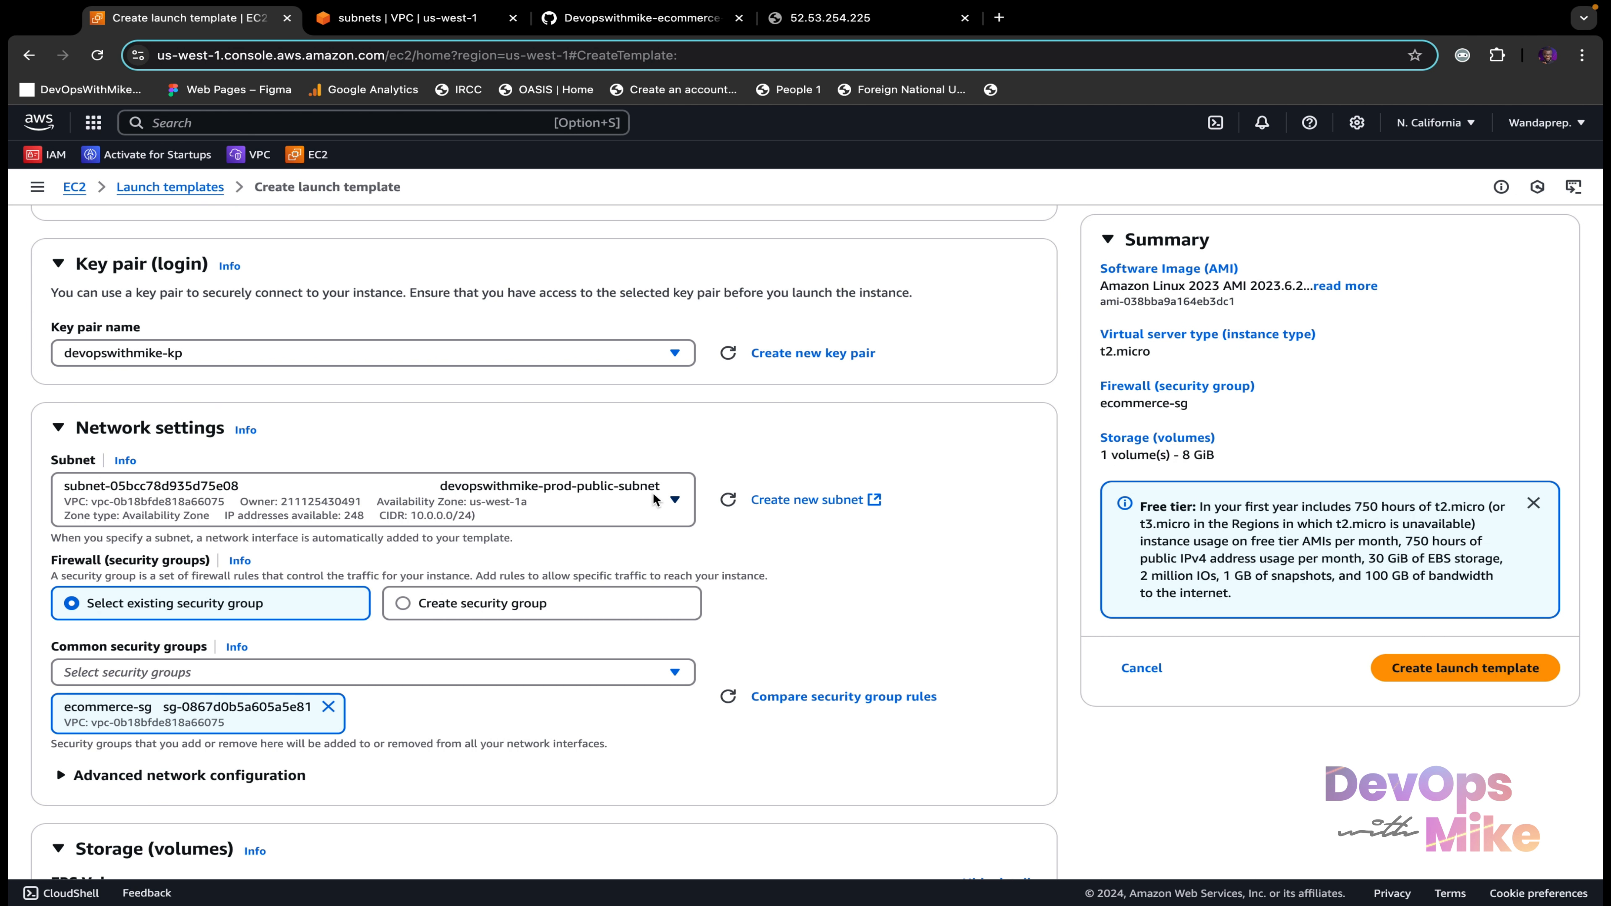
scroll(493, 547, down, 2)
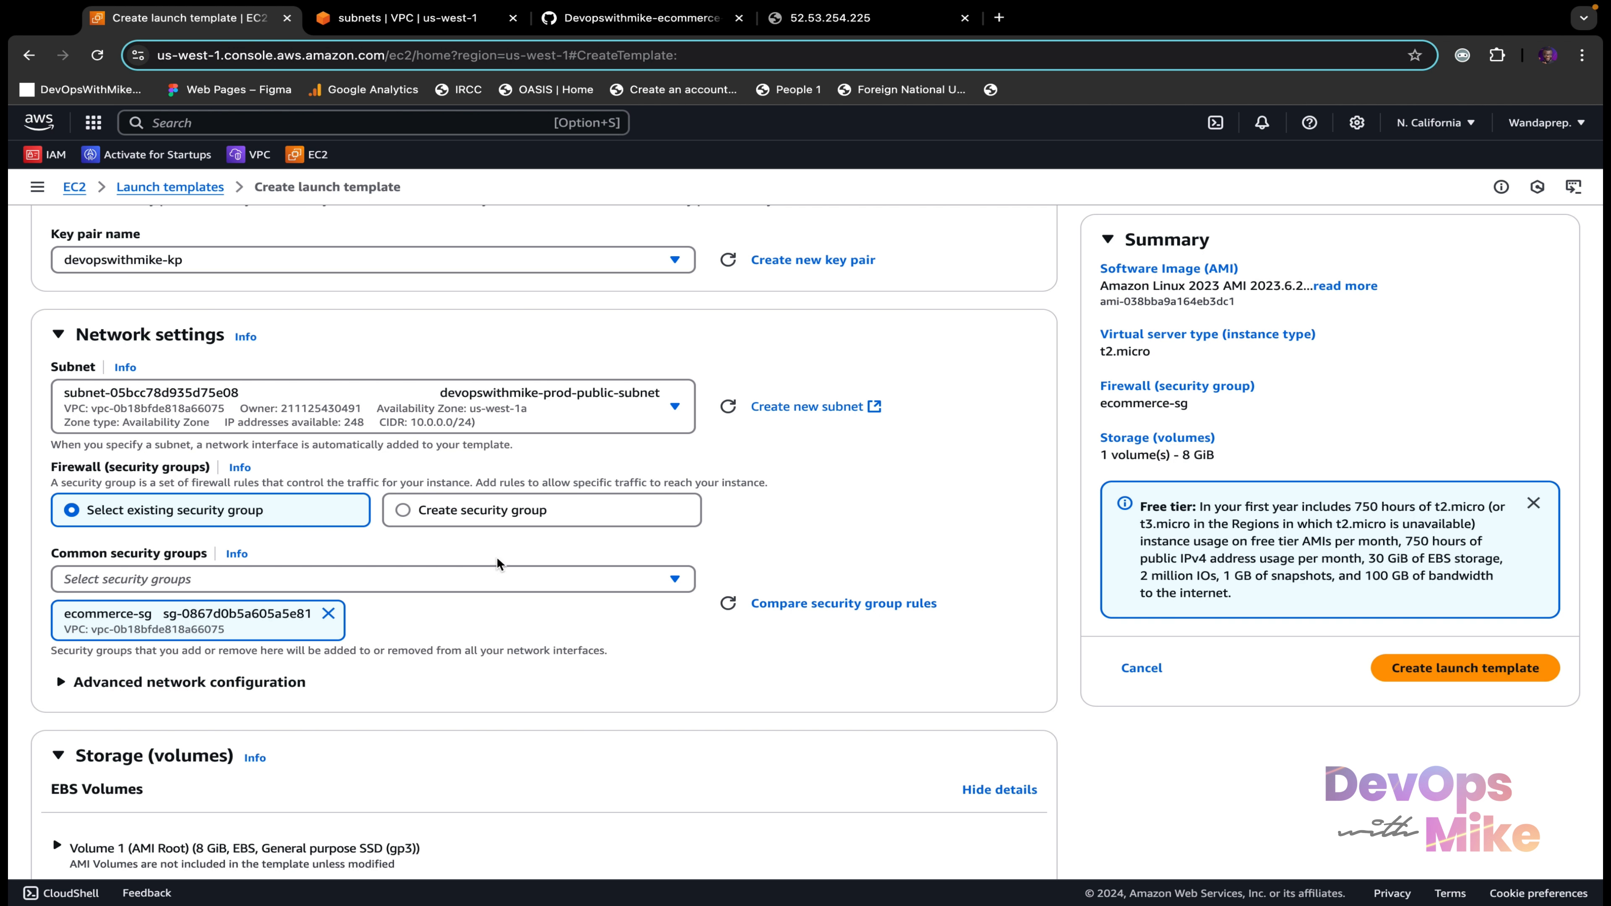
scroll(526, 518, down, 5)
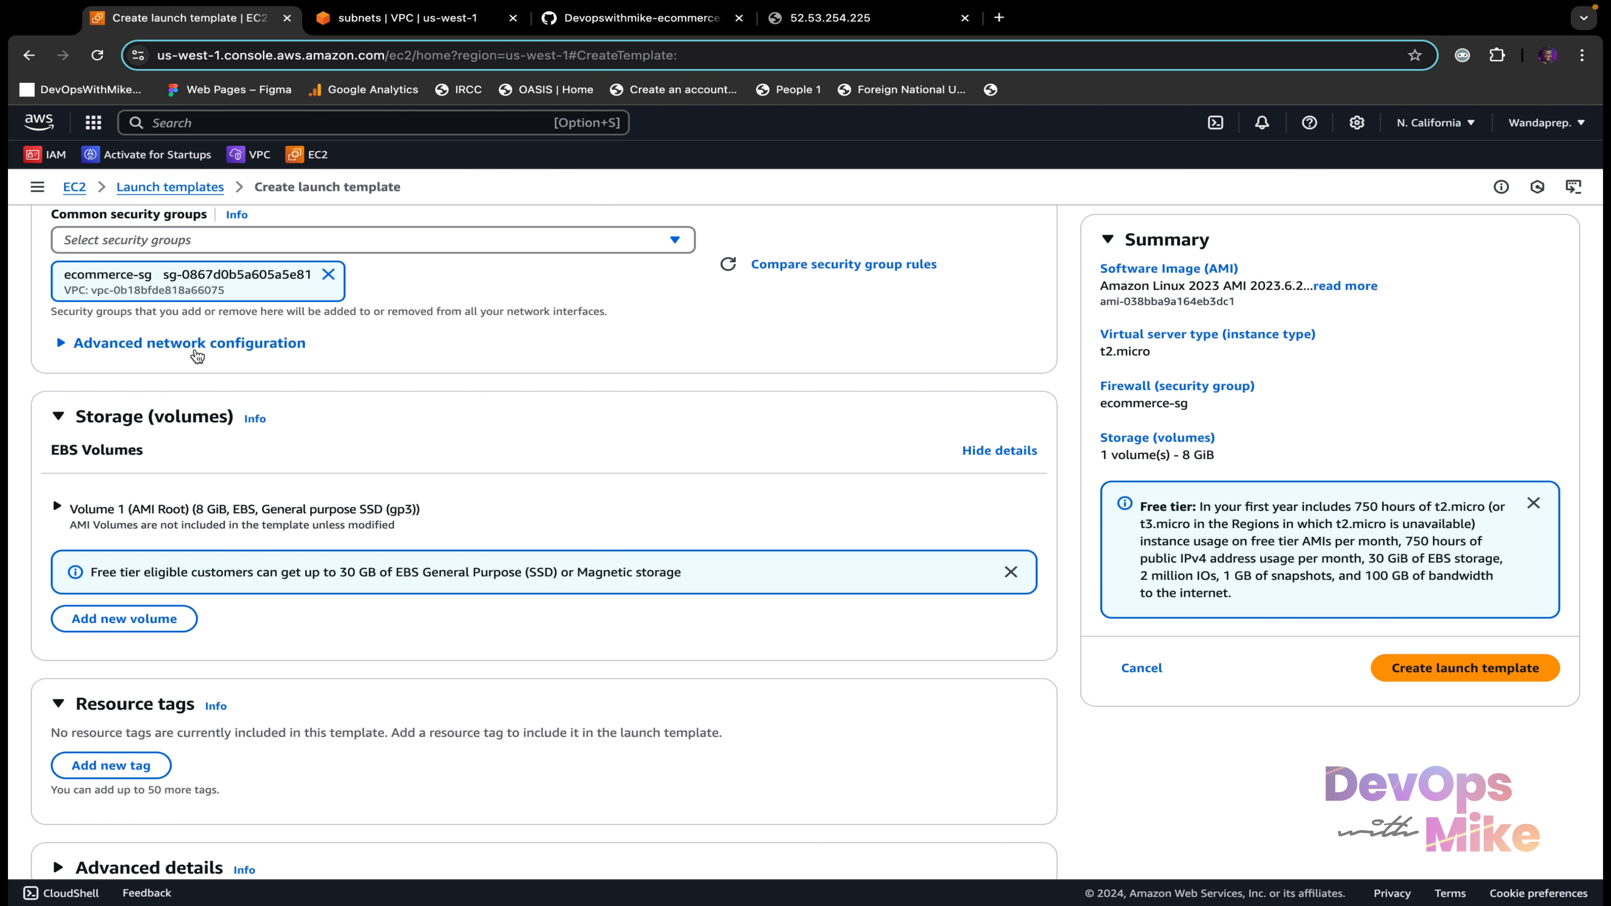
Step: Expand the template's advanced details and go to the optional User data field
scroll(292, 563, down, 1)
click(58, 825)
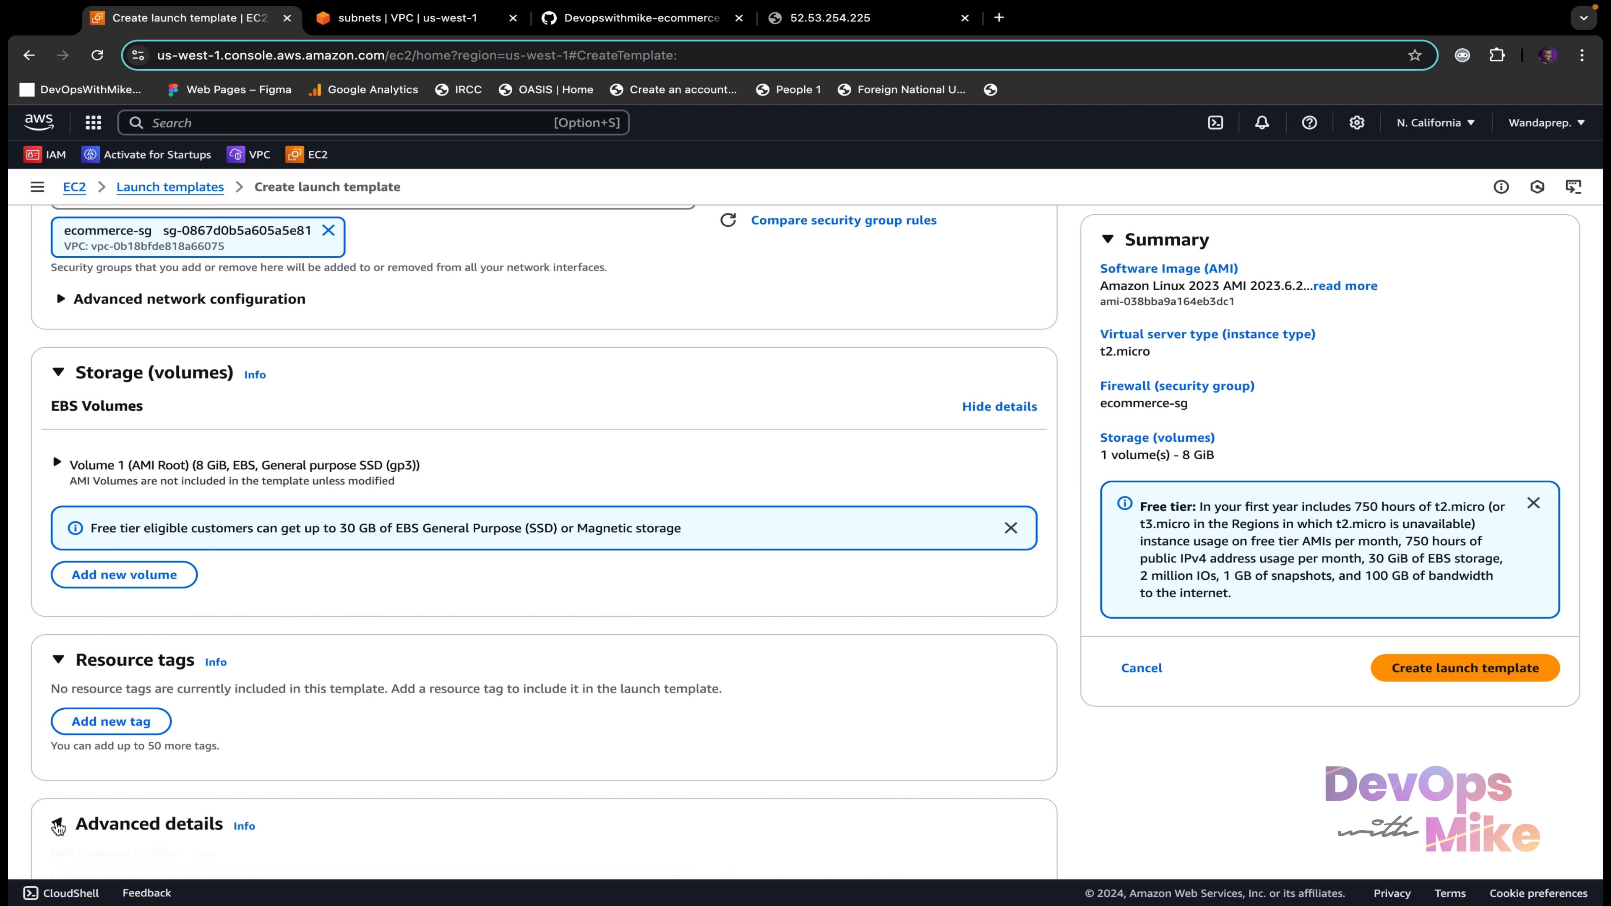
scroll(58, 826, down, 7)
scroll(58, 828, down, 1)
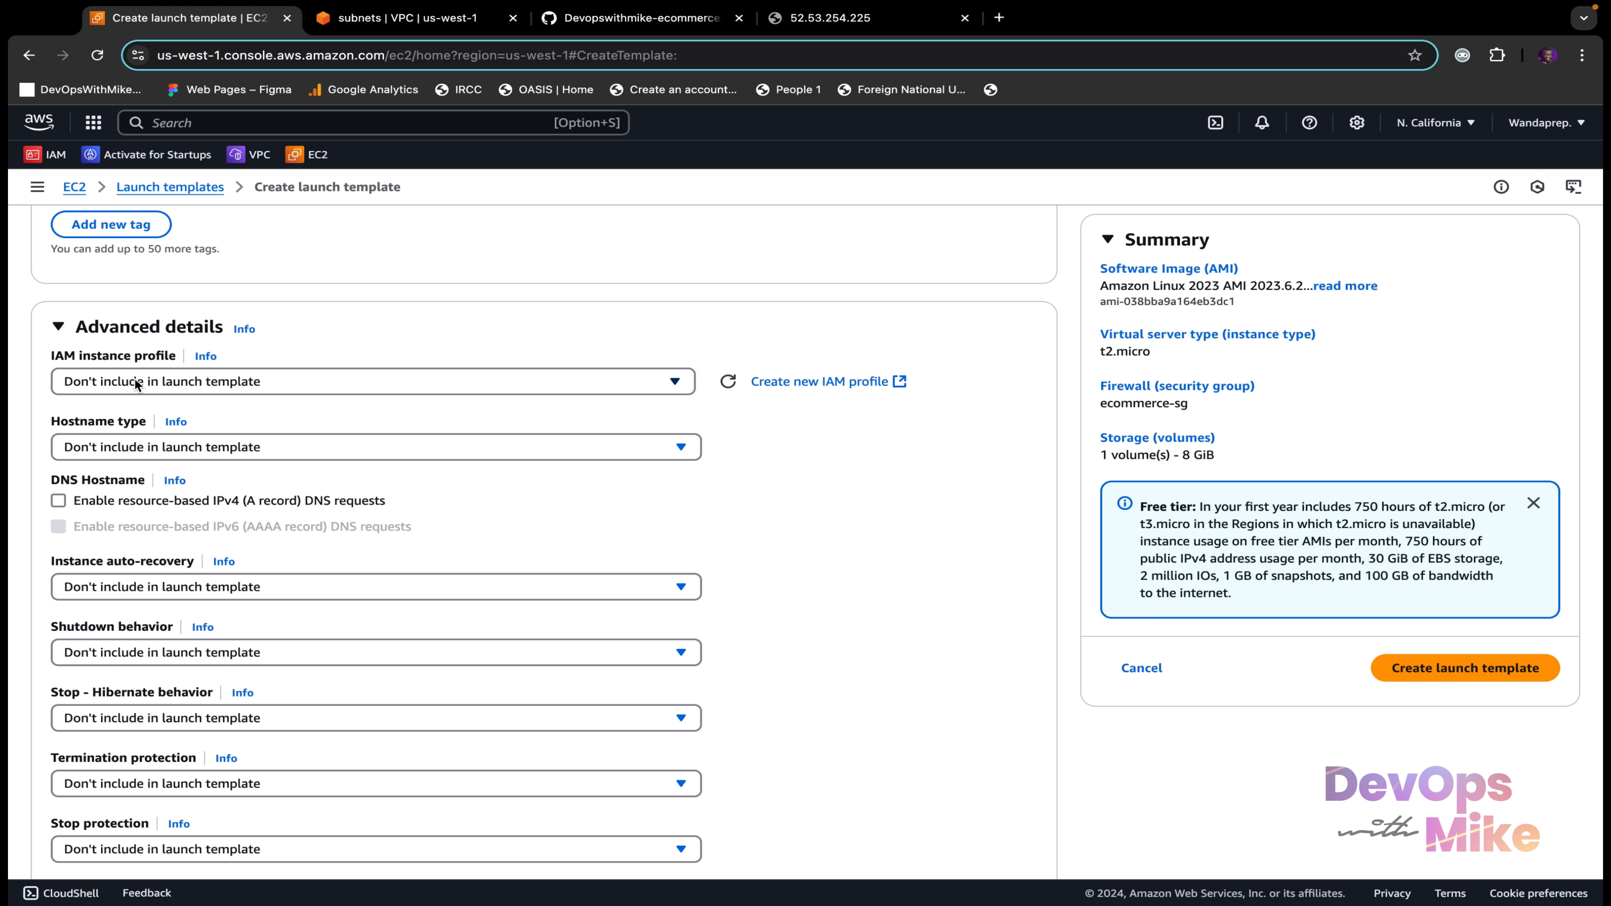
scroll(135, 378, down, 15)
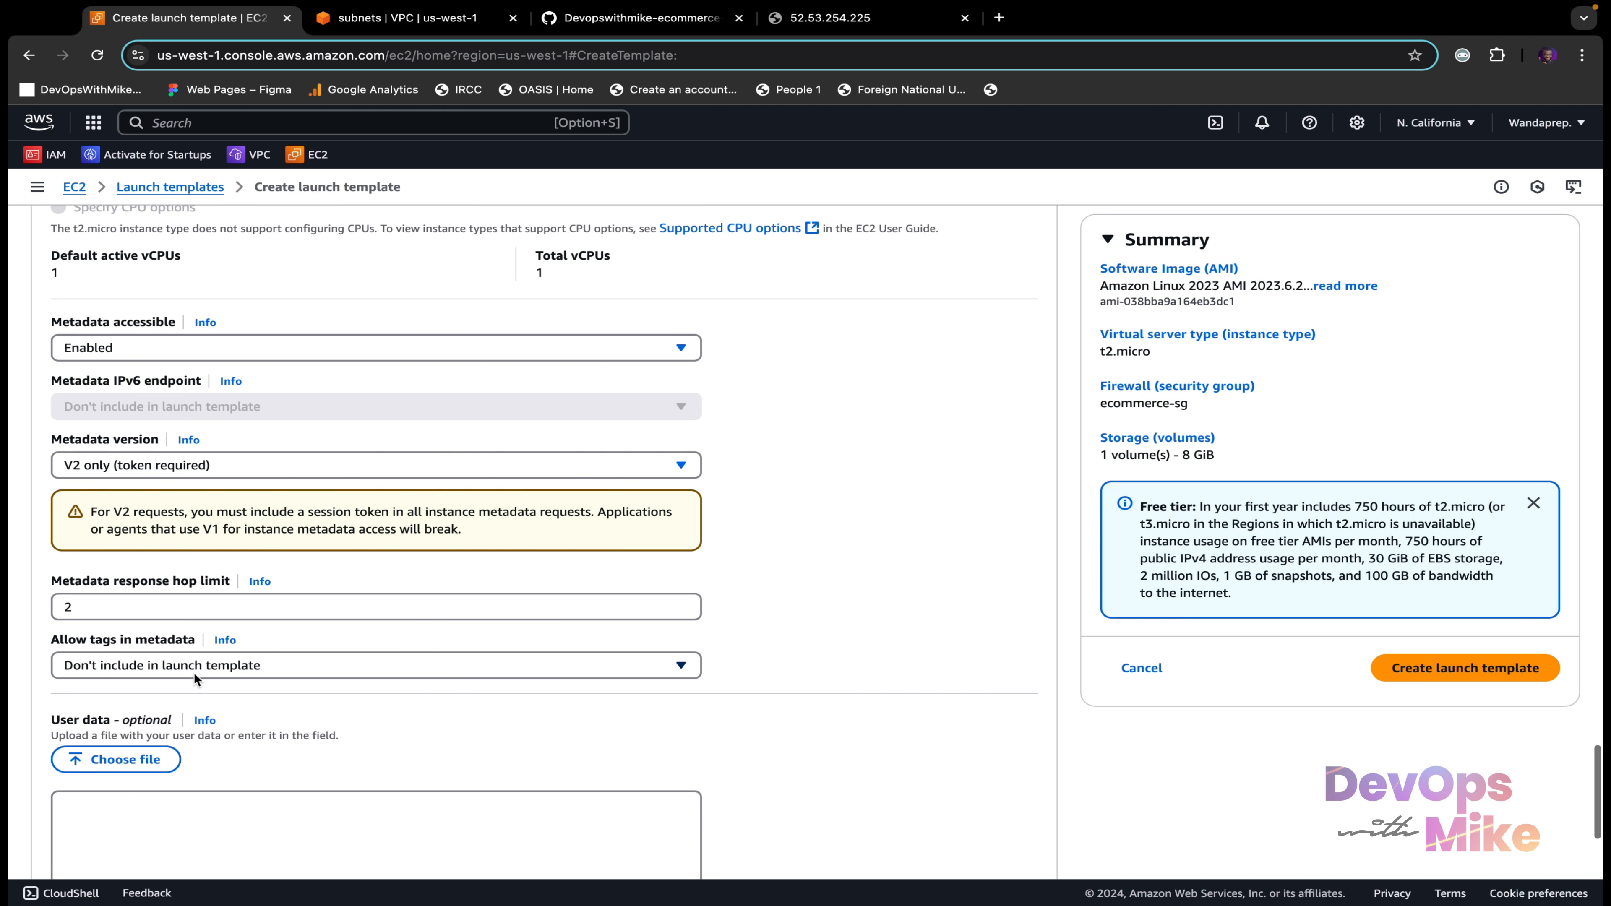
scroll(295, 841, down, 5)
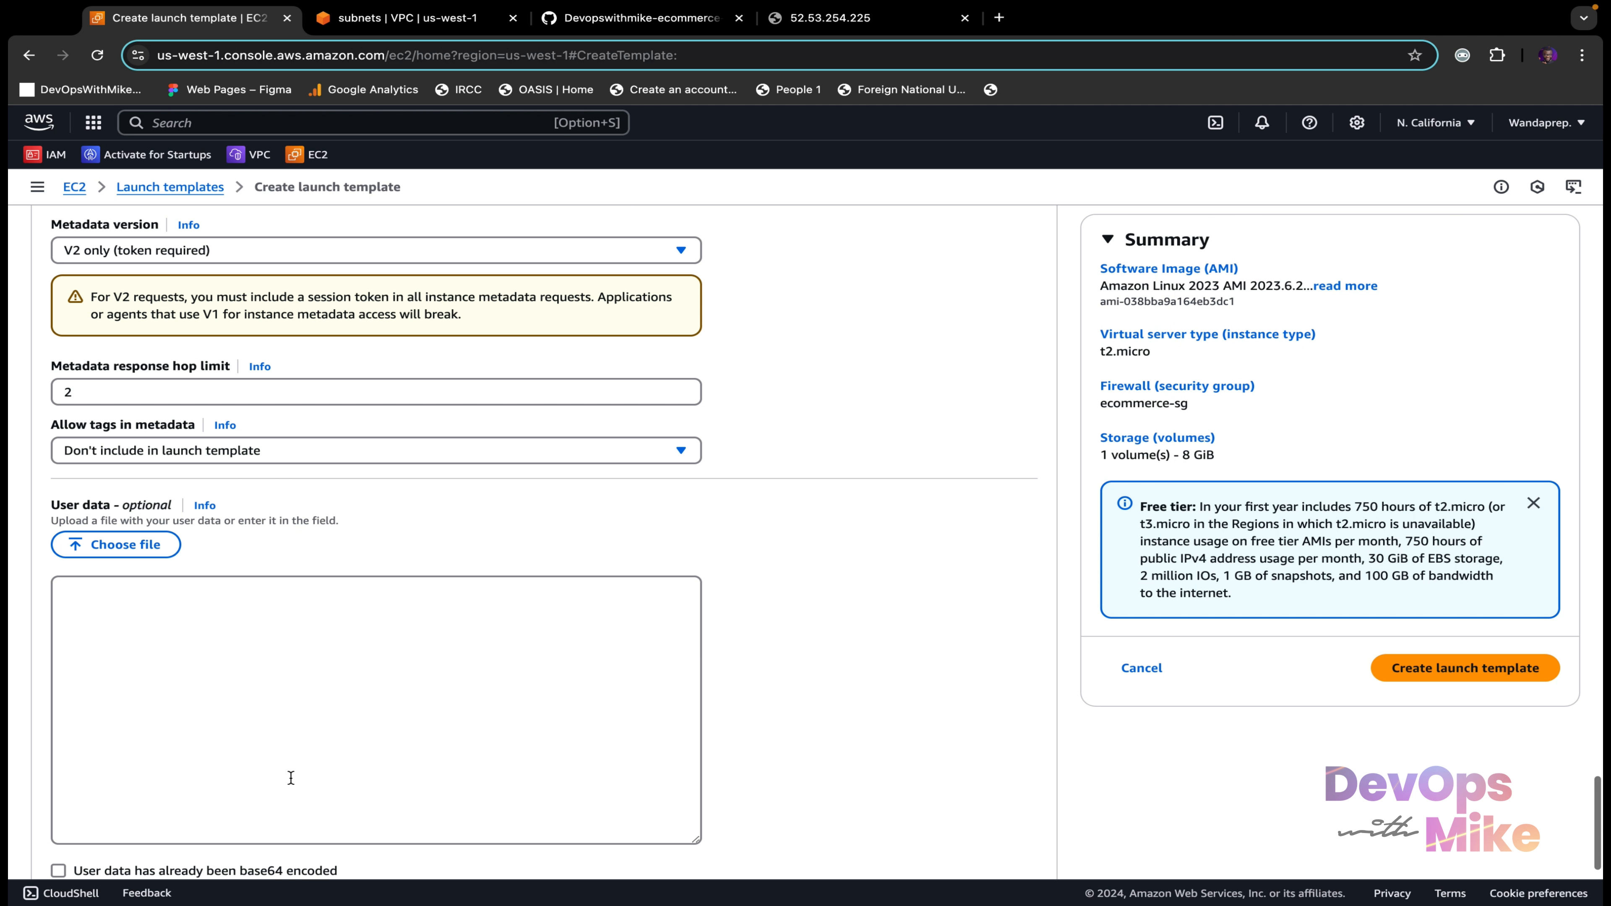
Step: Switch to GitHub and copy the raw contents of userdata1.sh from the Devopswithmike-ecommerce-site repository
click(609, 17)
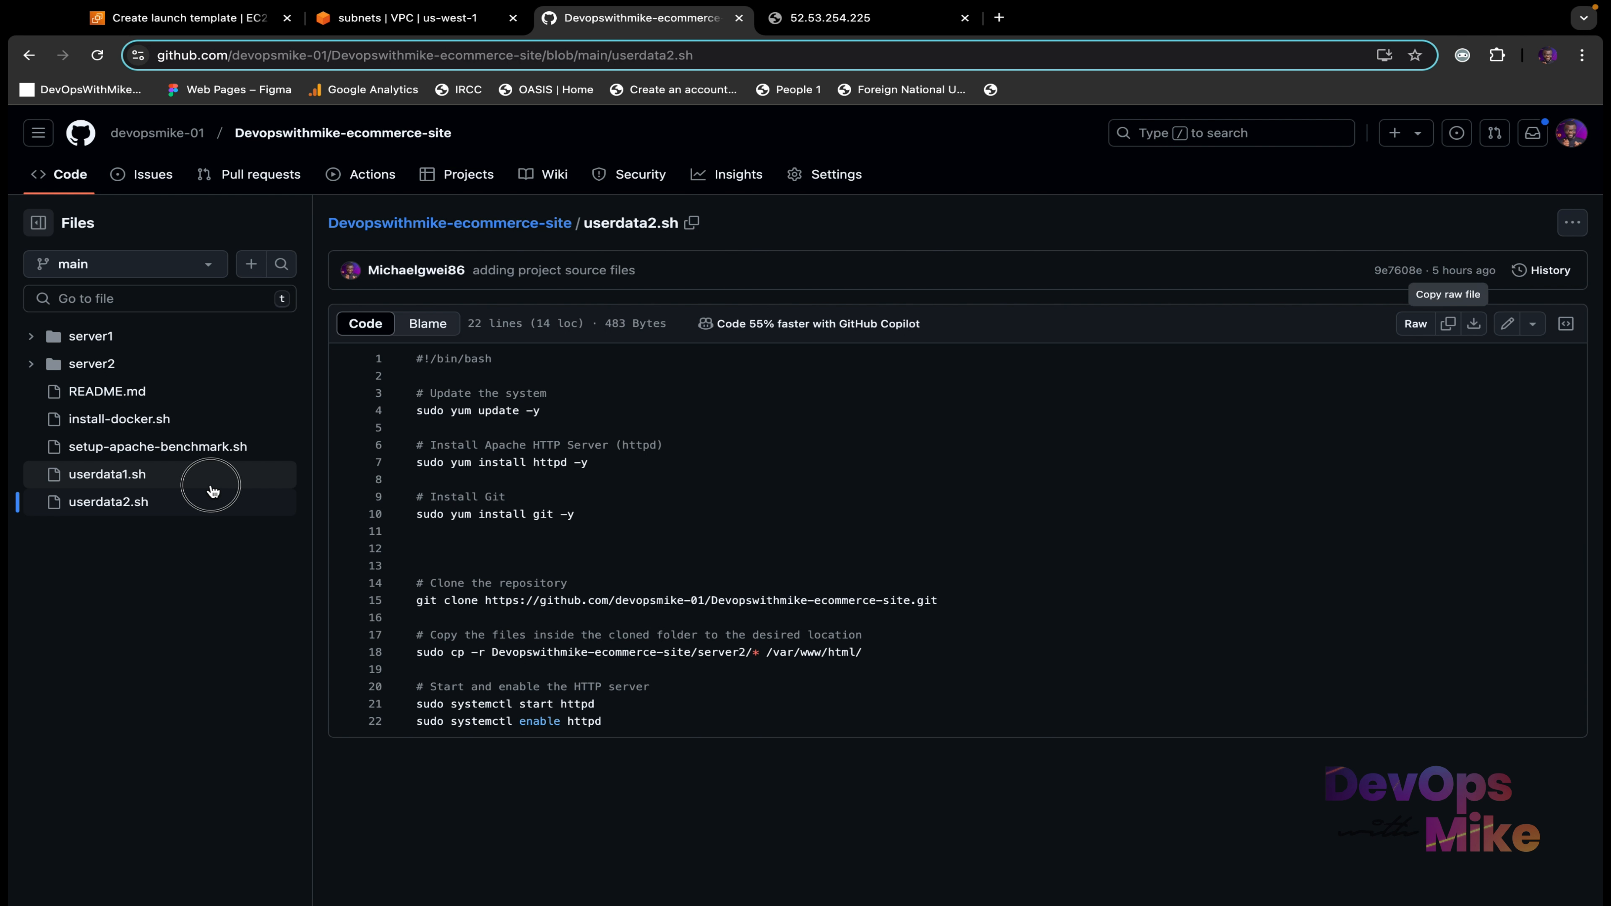
click(211, 485)
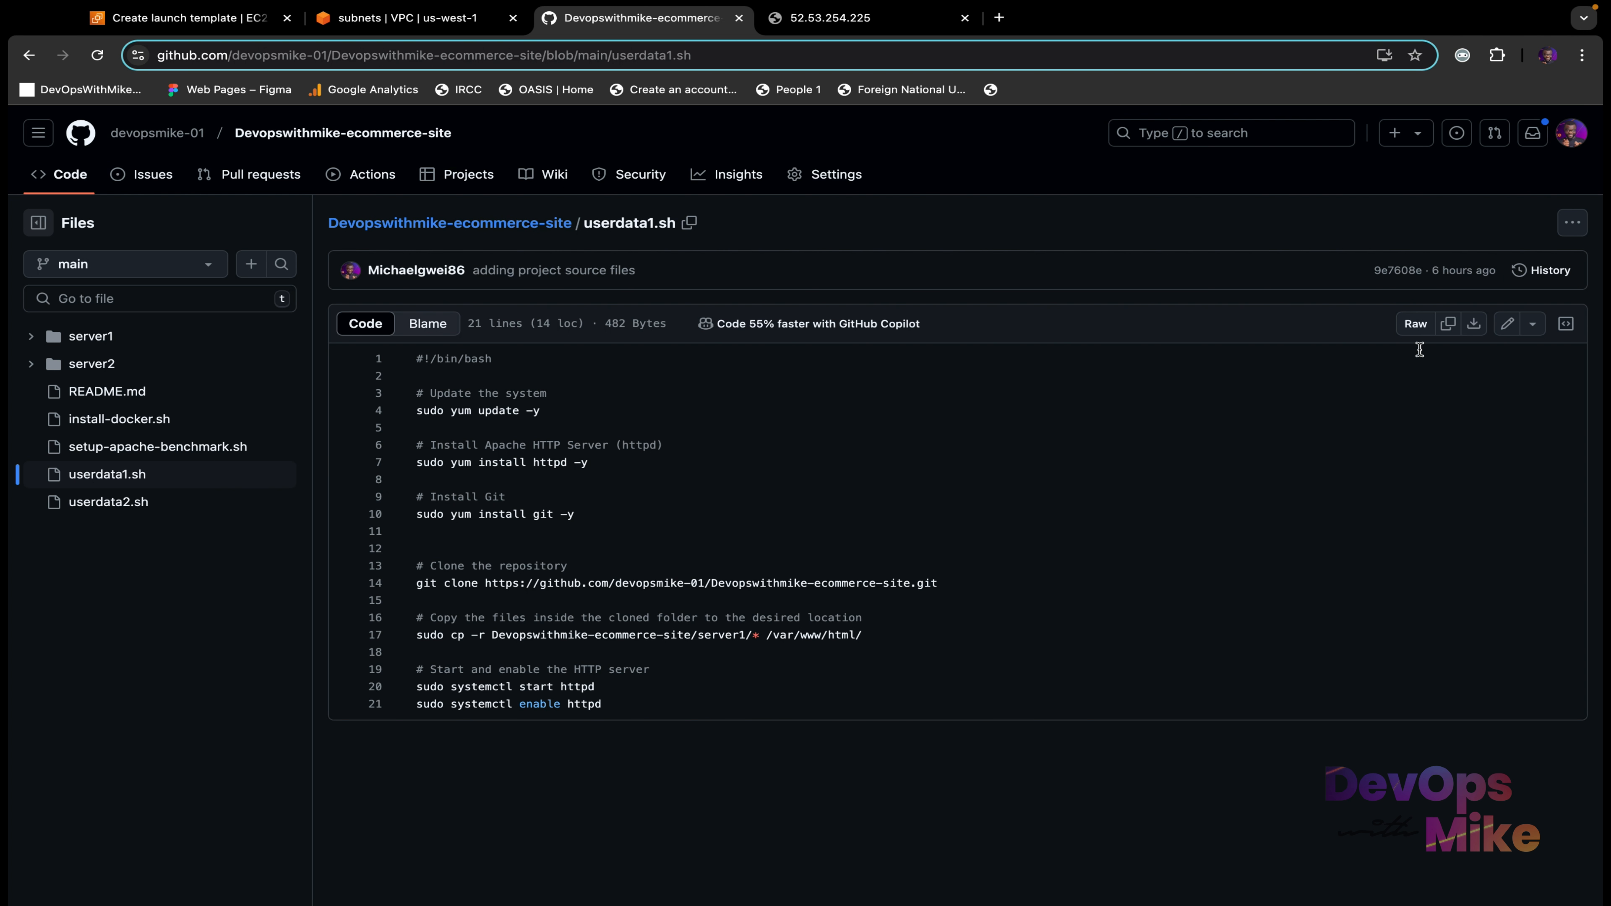
click(1451, 325)
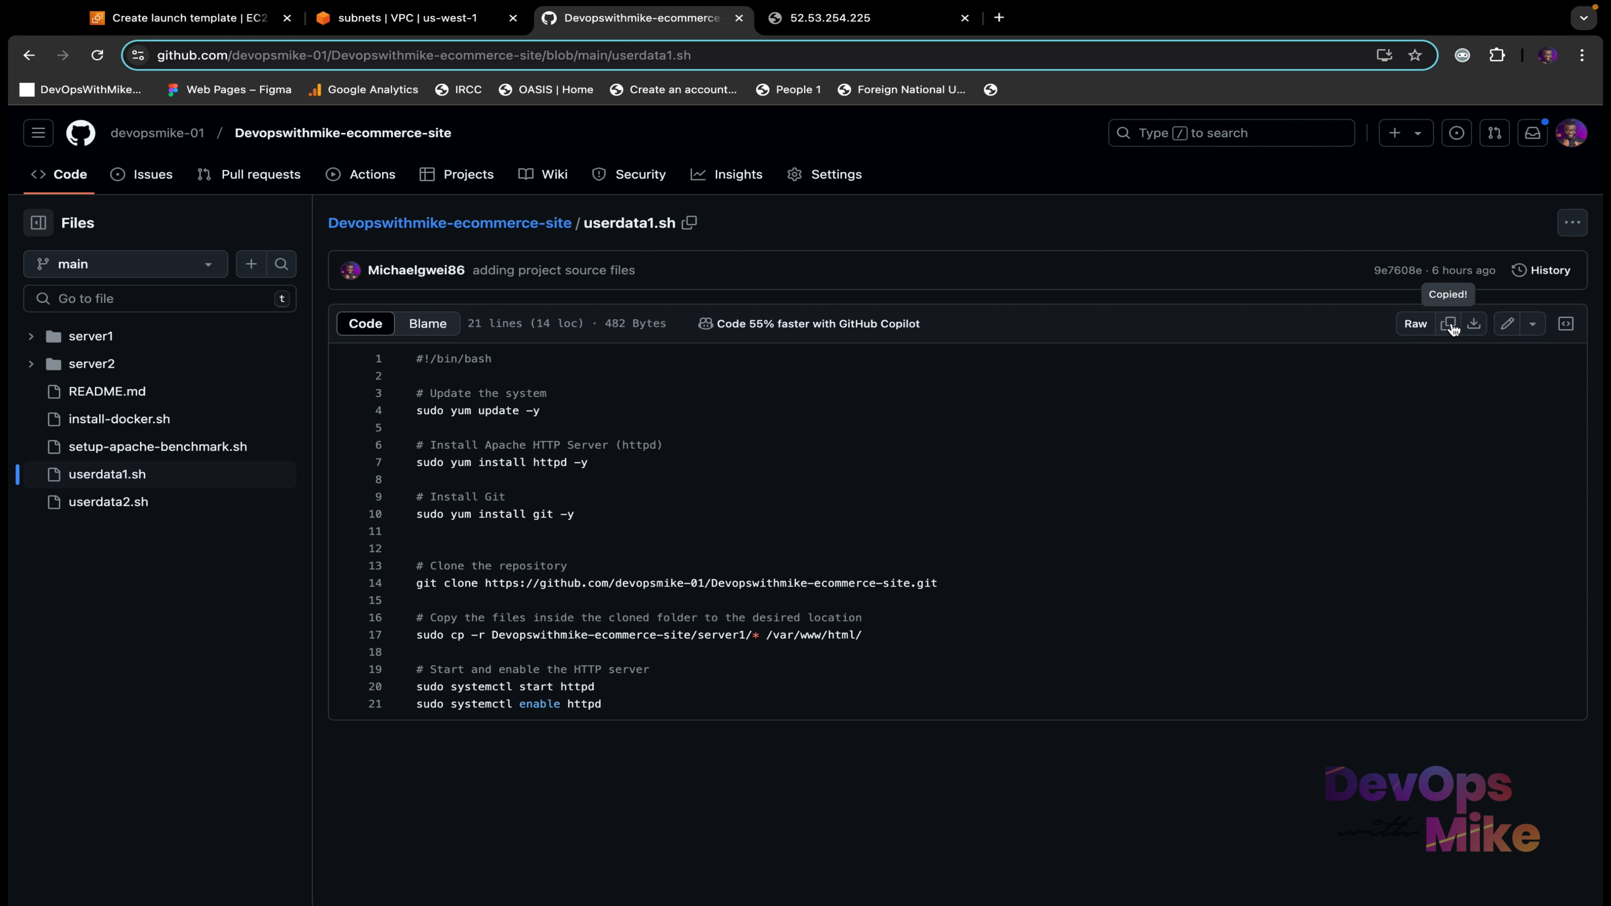
Step: Return to the EC2 launch template and paste the copied userdata1.sh script into its User data field
click(247, 20)
right_click(332, 641)
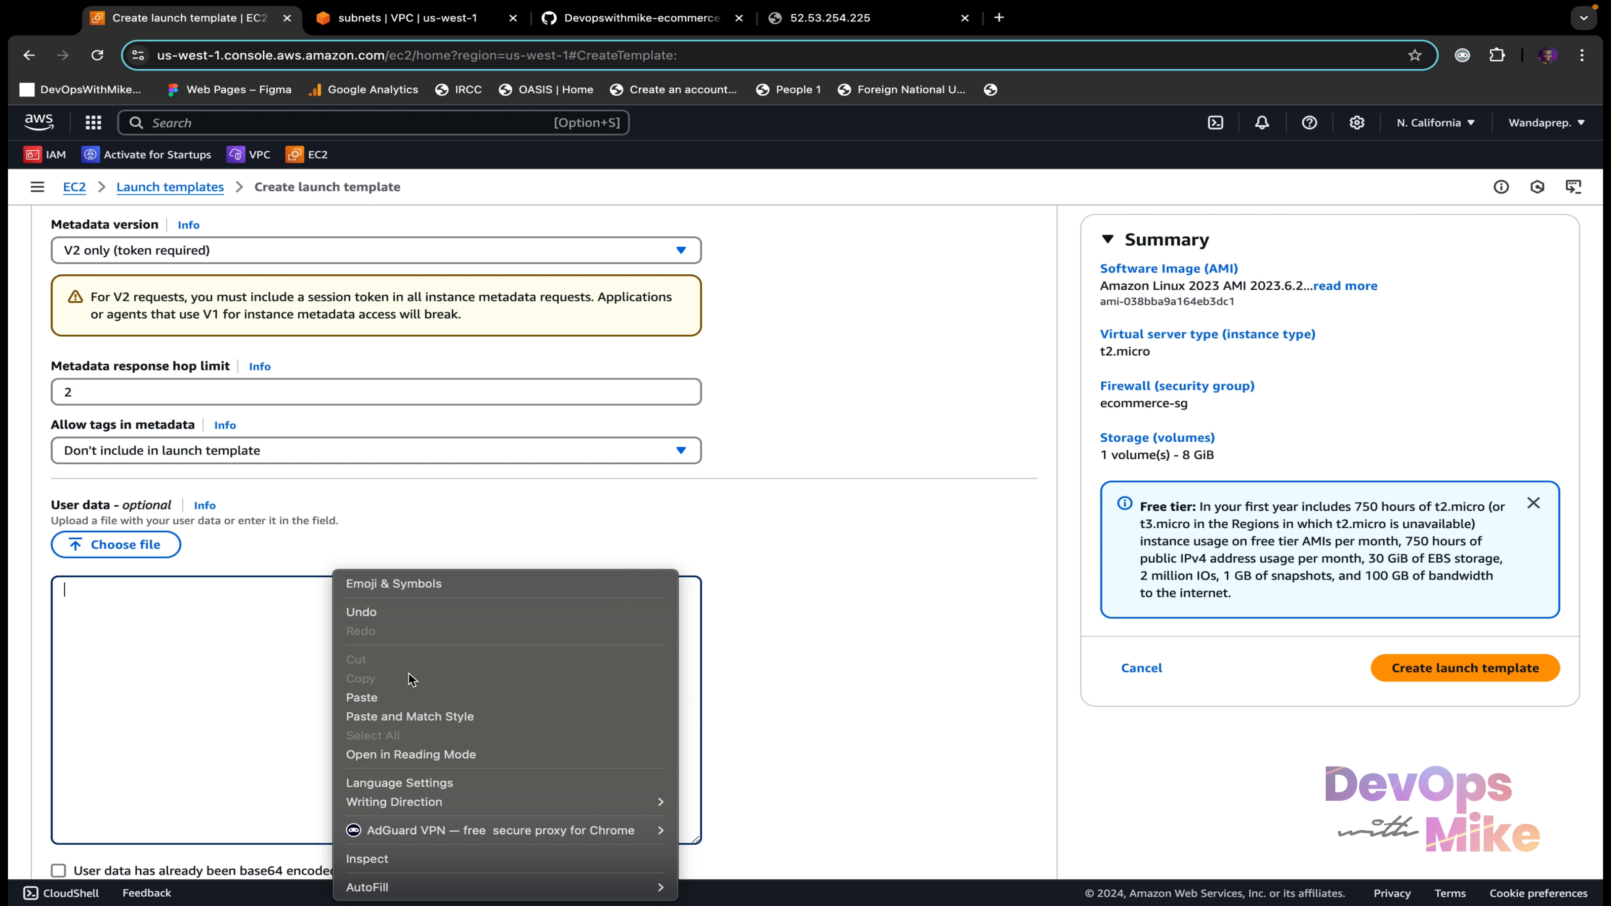
click(414, 697)
scroll(415, 698, up, 10)
scroll(415, 697, up, 5)
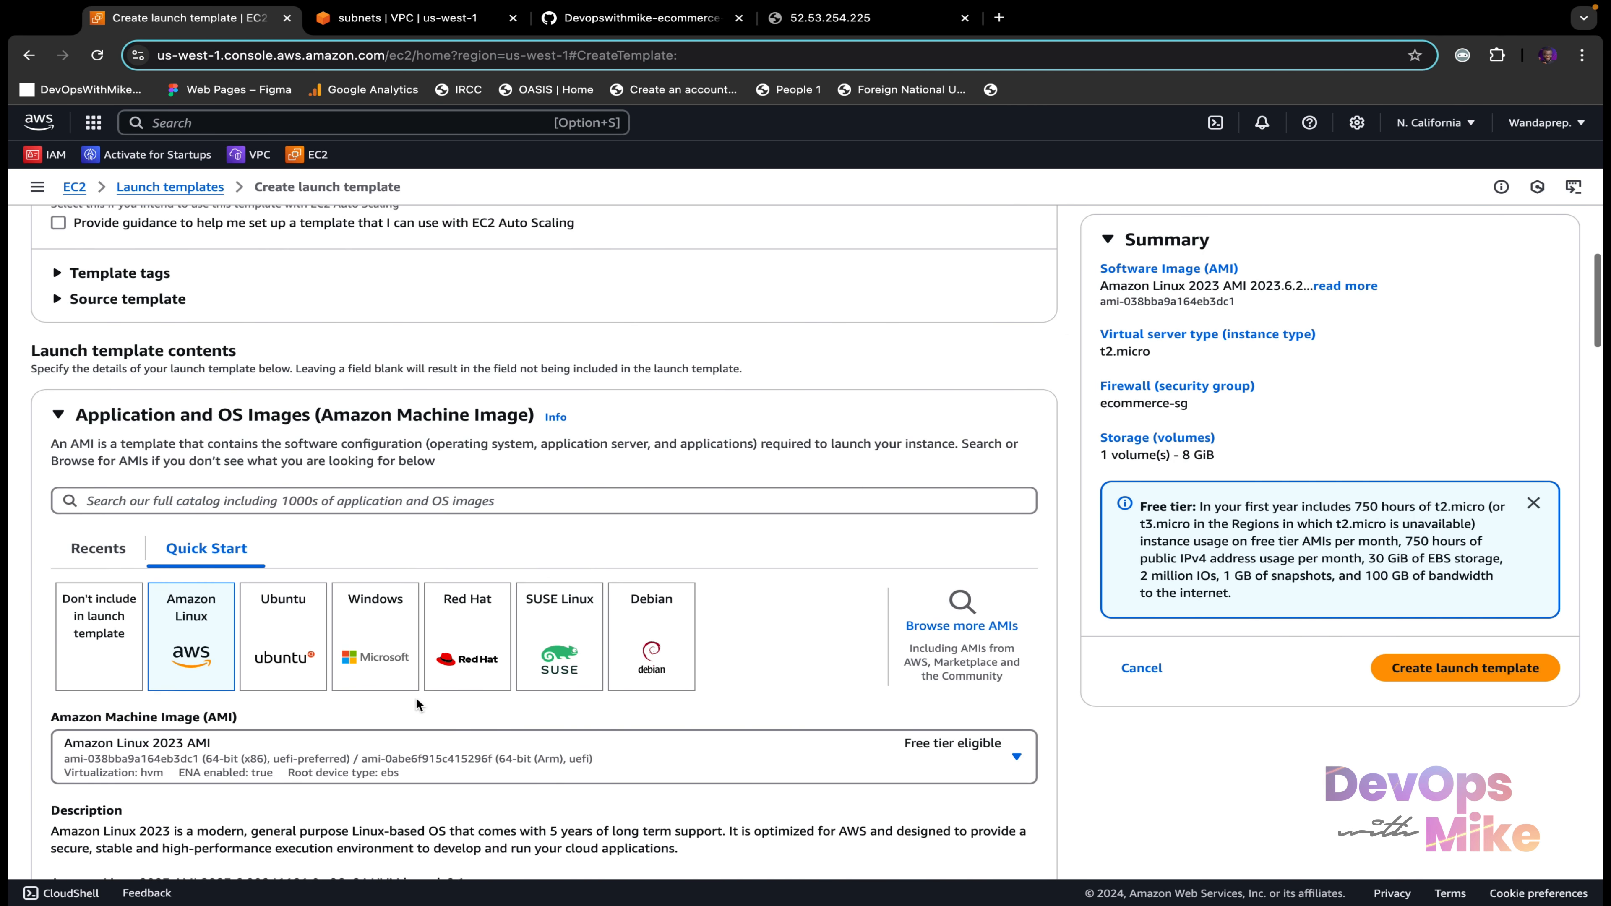
Step: Check the pasted user data script and create the launch template
scroll(415, 697, down, 15)
scroll(415, 698, up, 10)
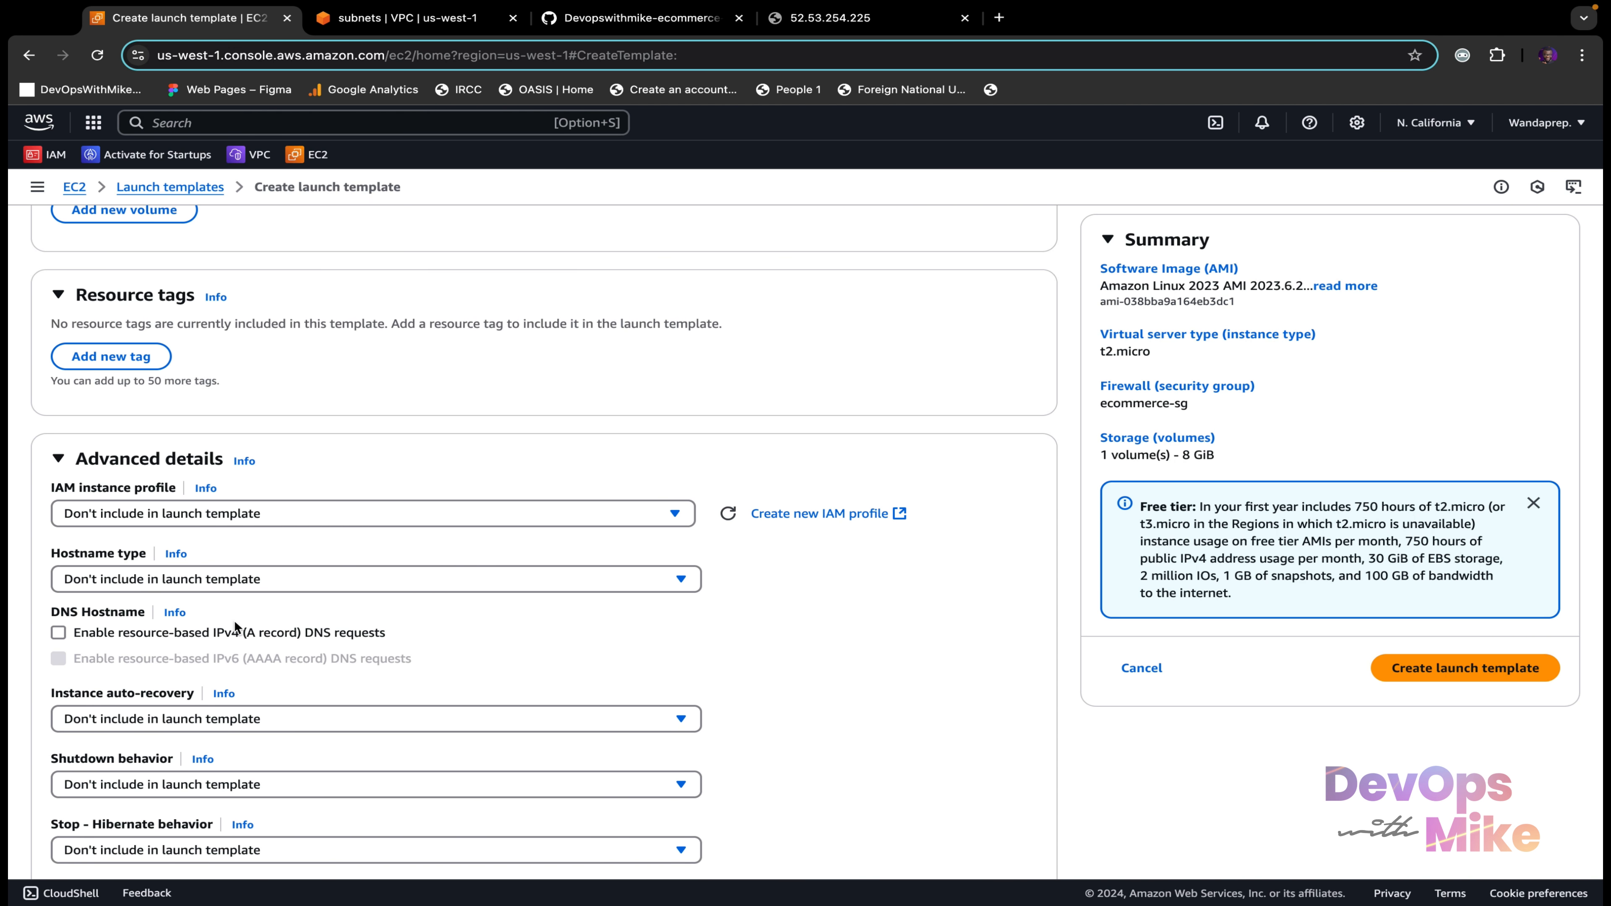
scroll(234, 625, down, 15)
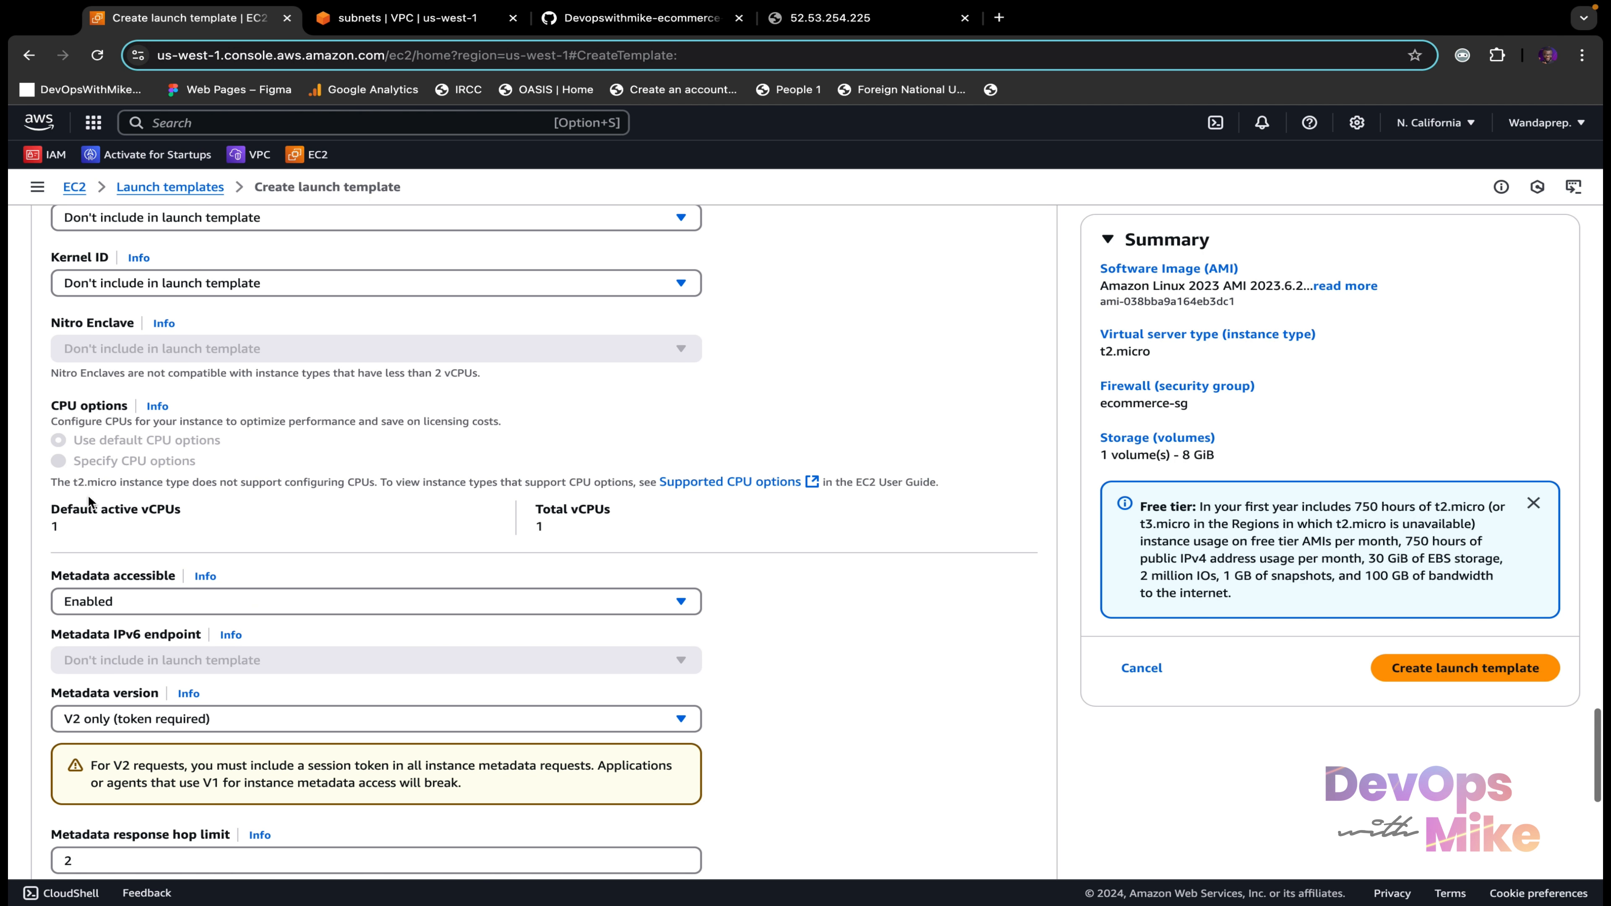
scroll(141, 424, up, 2)
scroll(141, 424, down, 15)
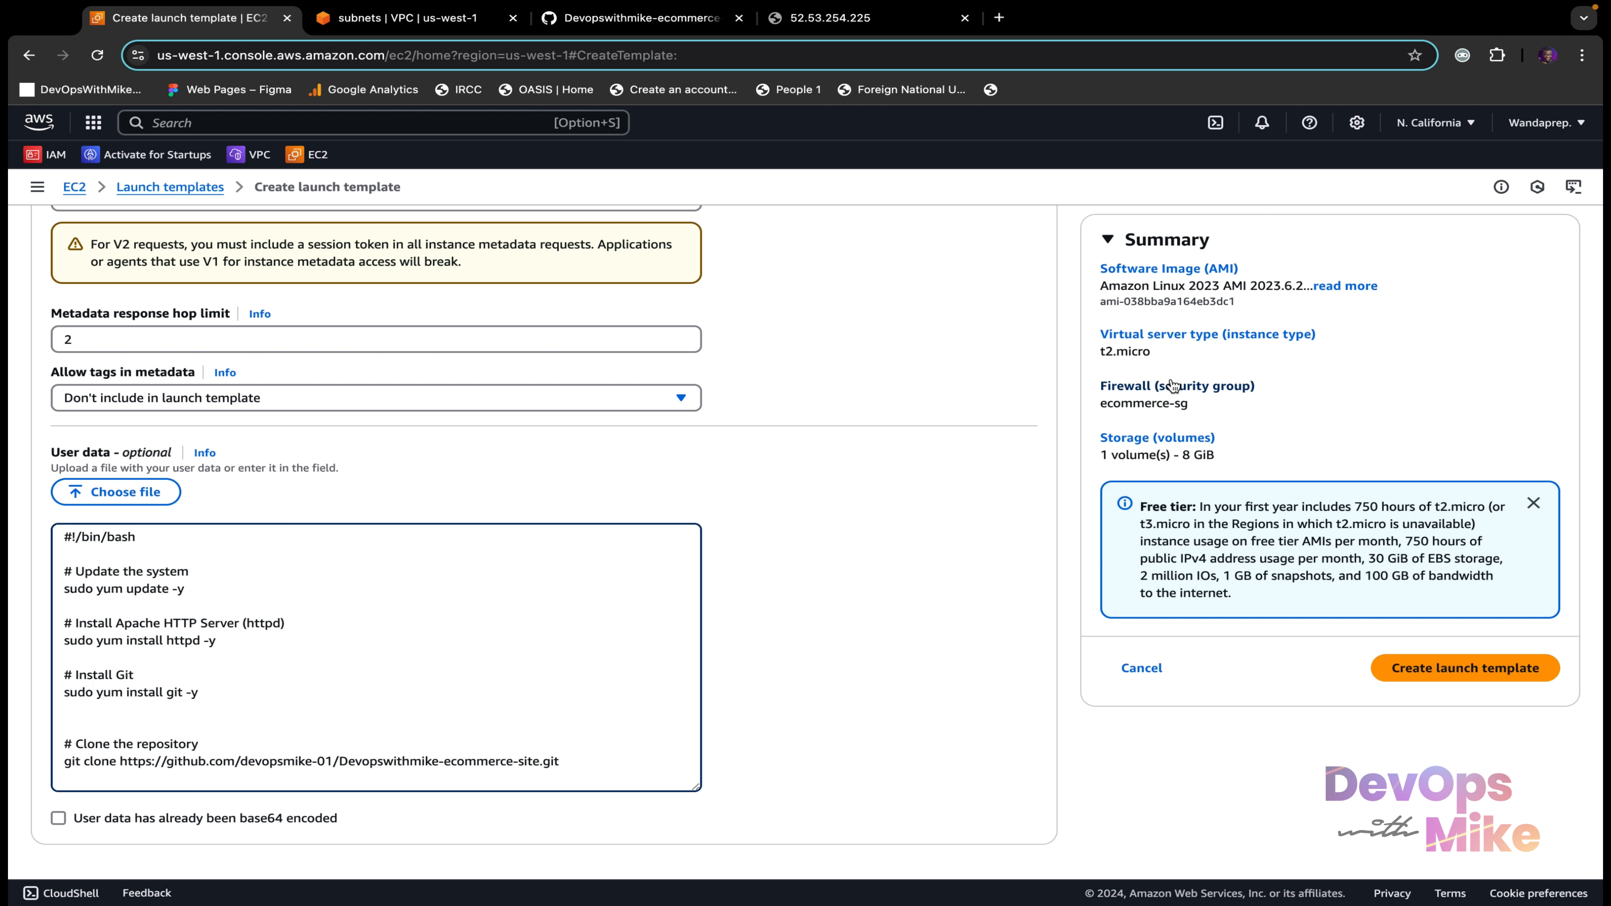
click(1446, 679)
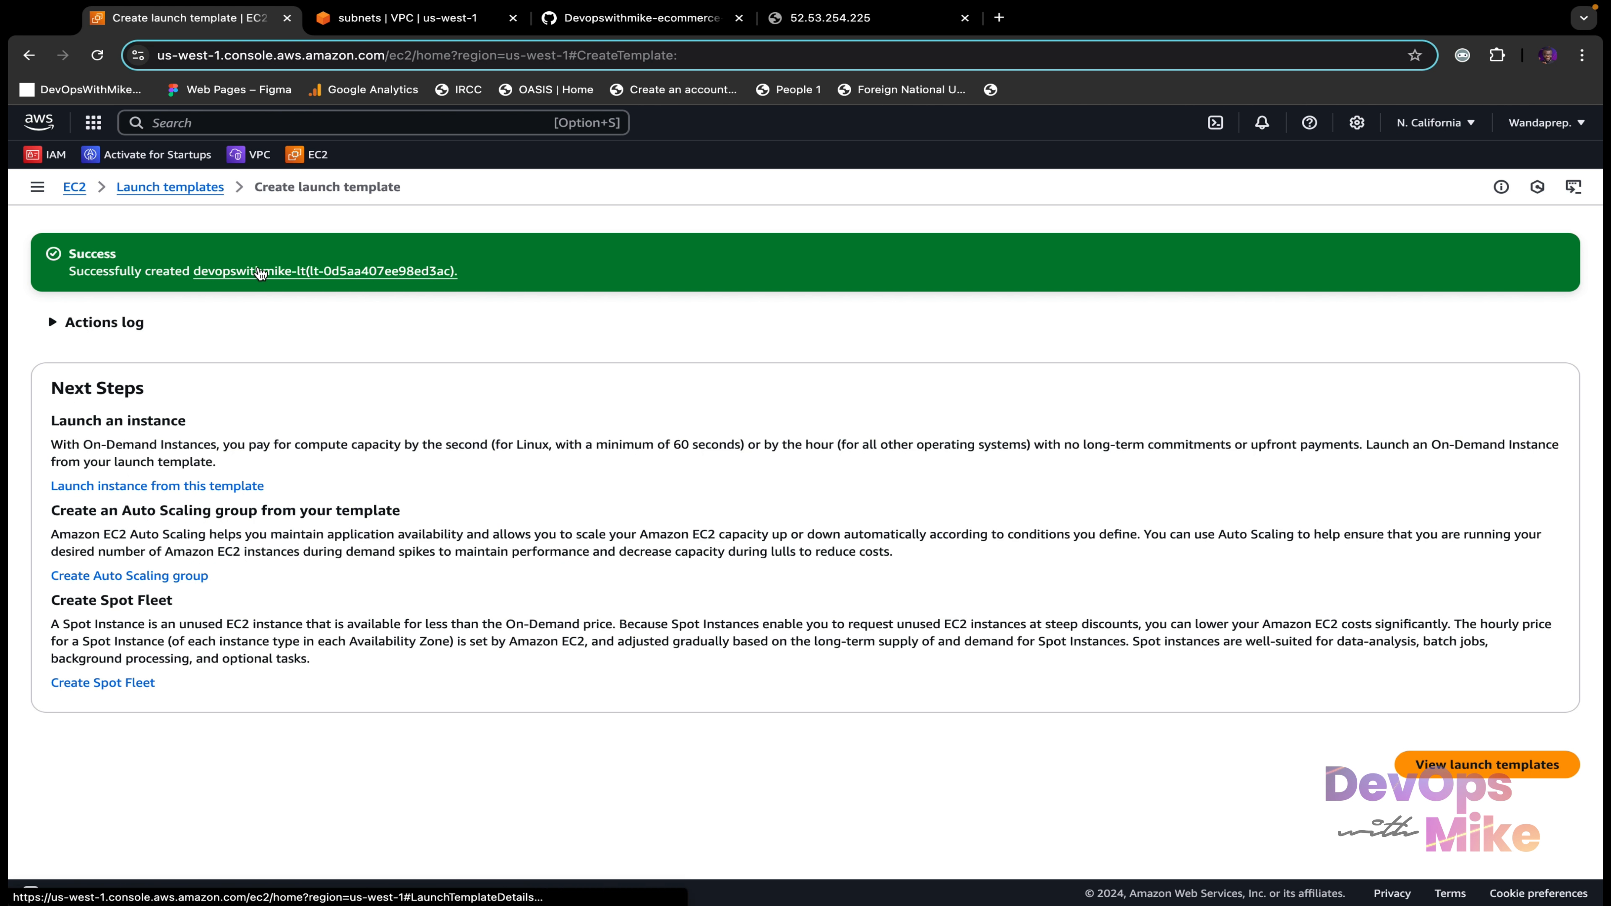
Step: From the launch templates list, start a new version of devopswithmike-lt and describe it as devopswithmike-lt-2
click(1466, 763)
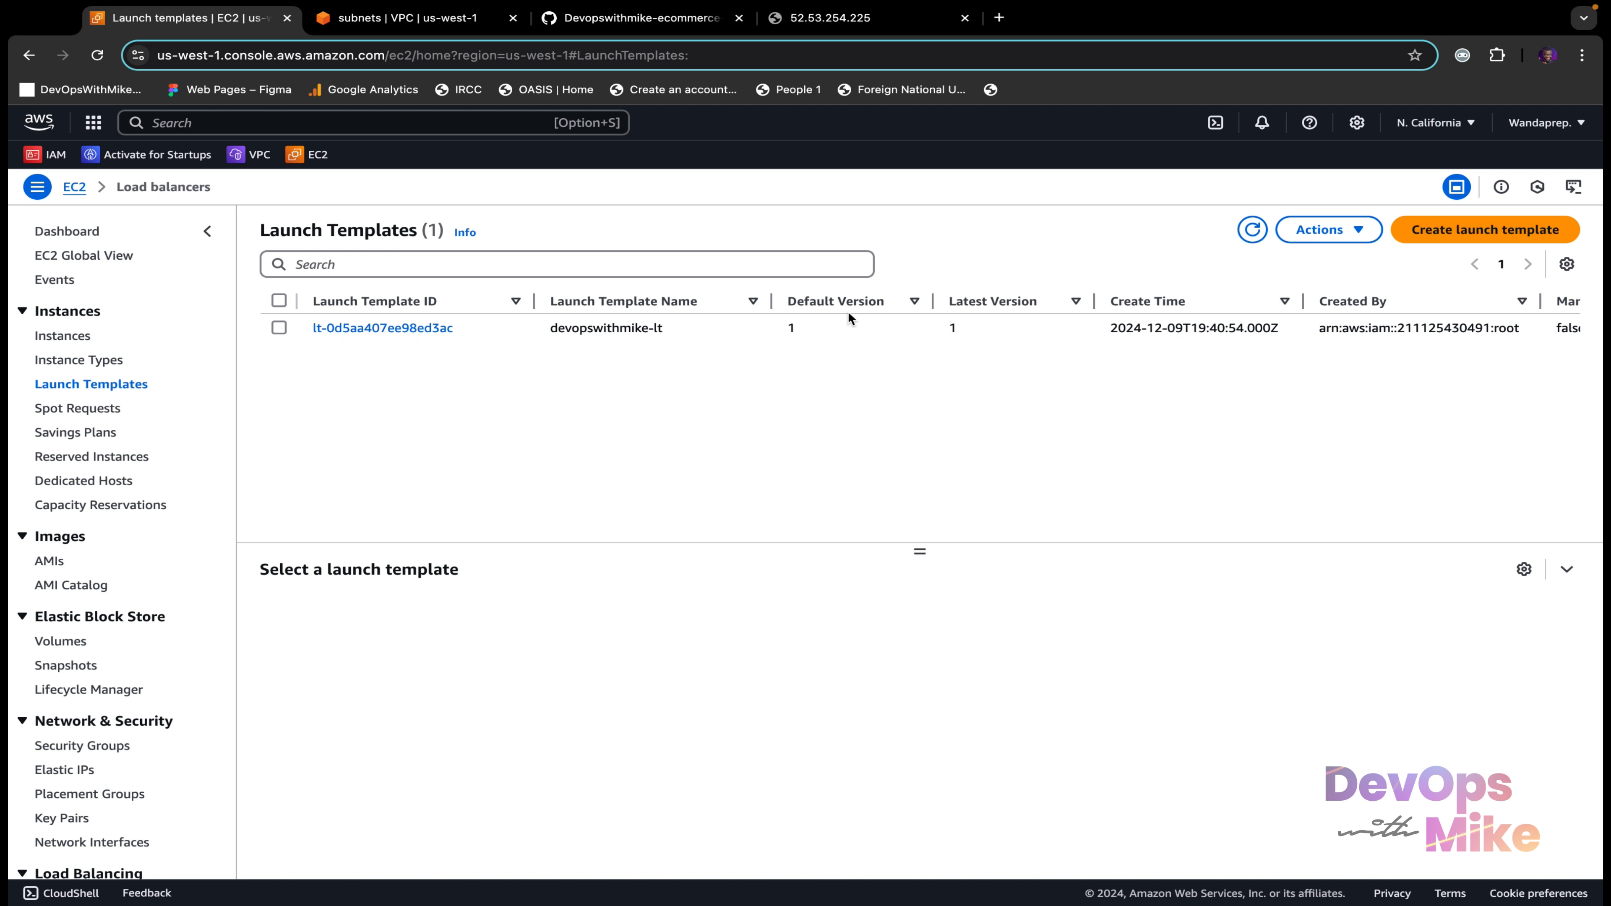
click(279, 328)
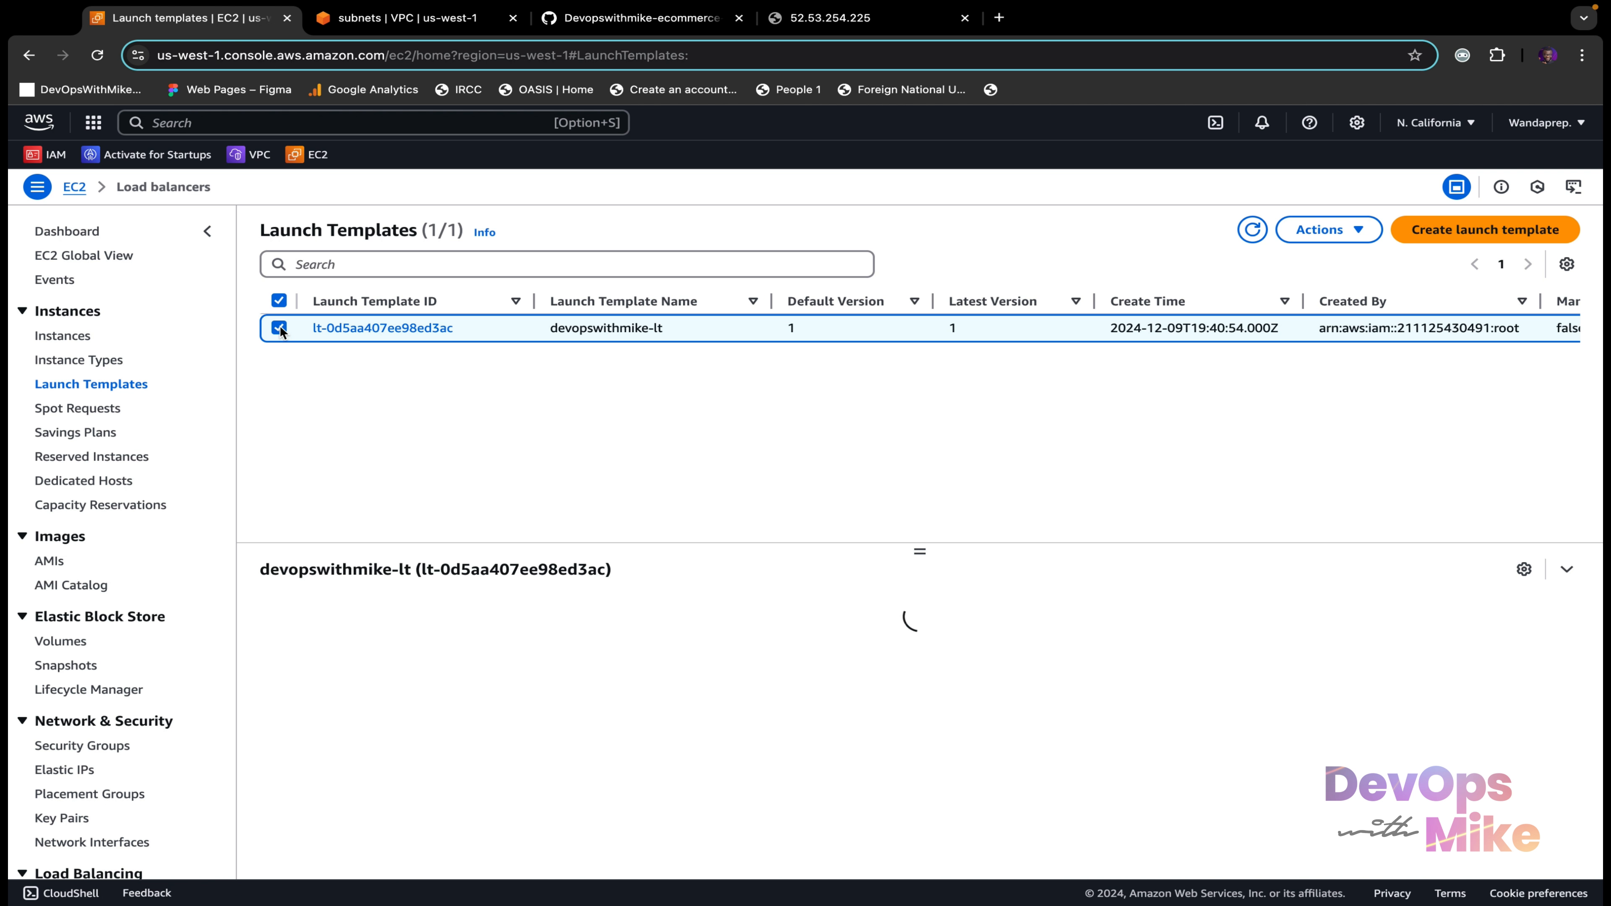
click(1358, 232)
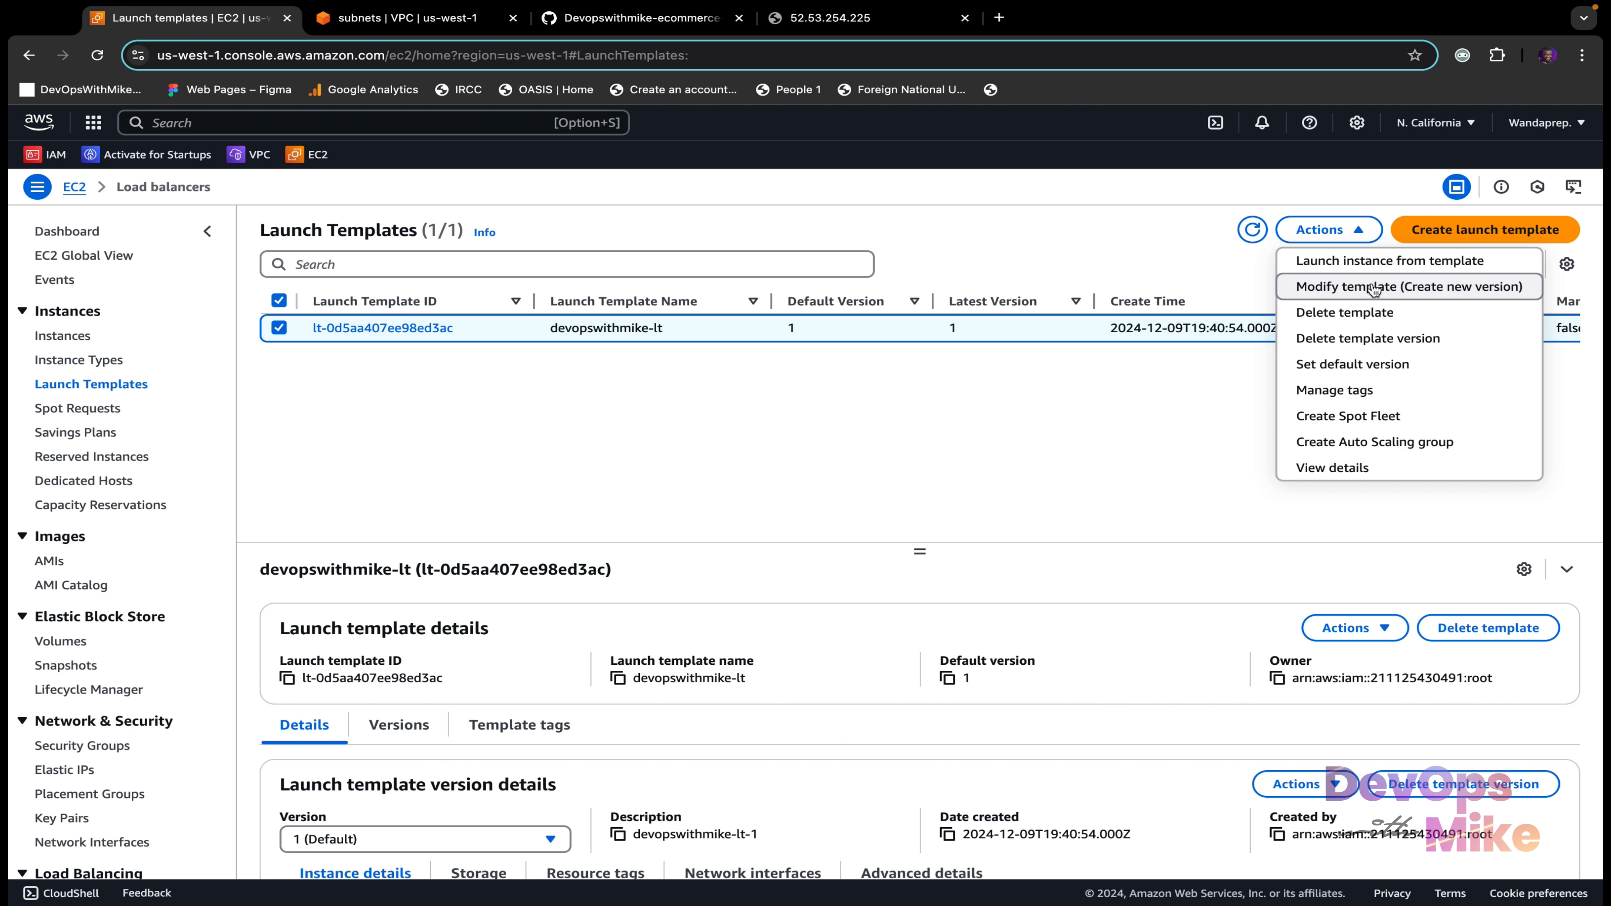
click(1375, 288)
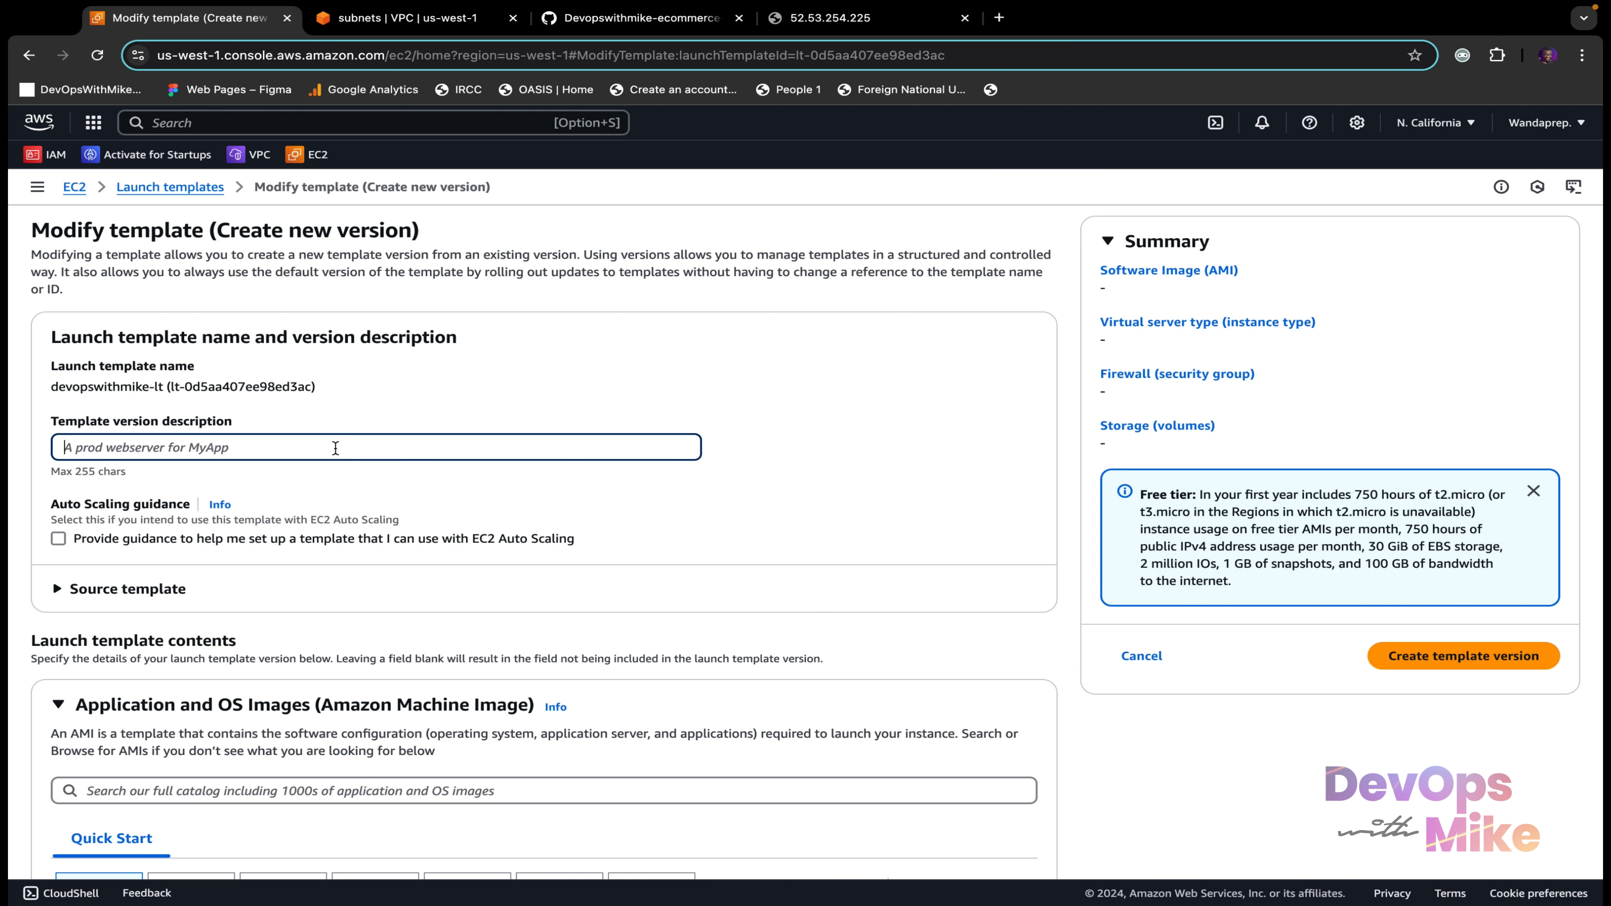
text(devopswithmi)
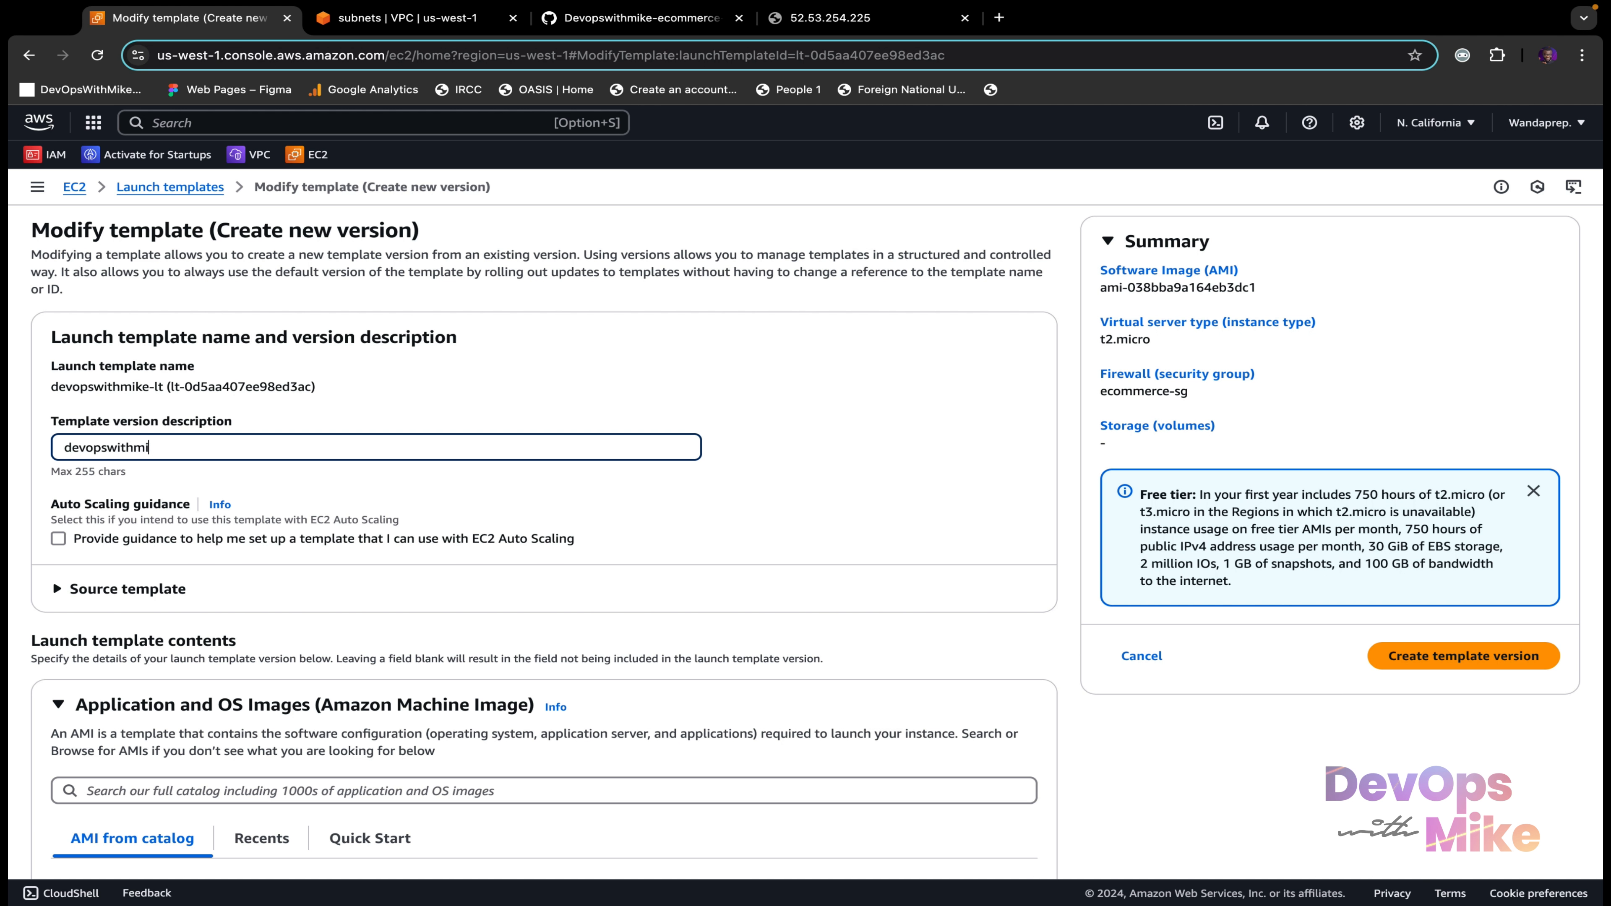
text(ke-lt-2)
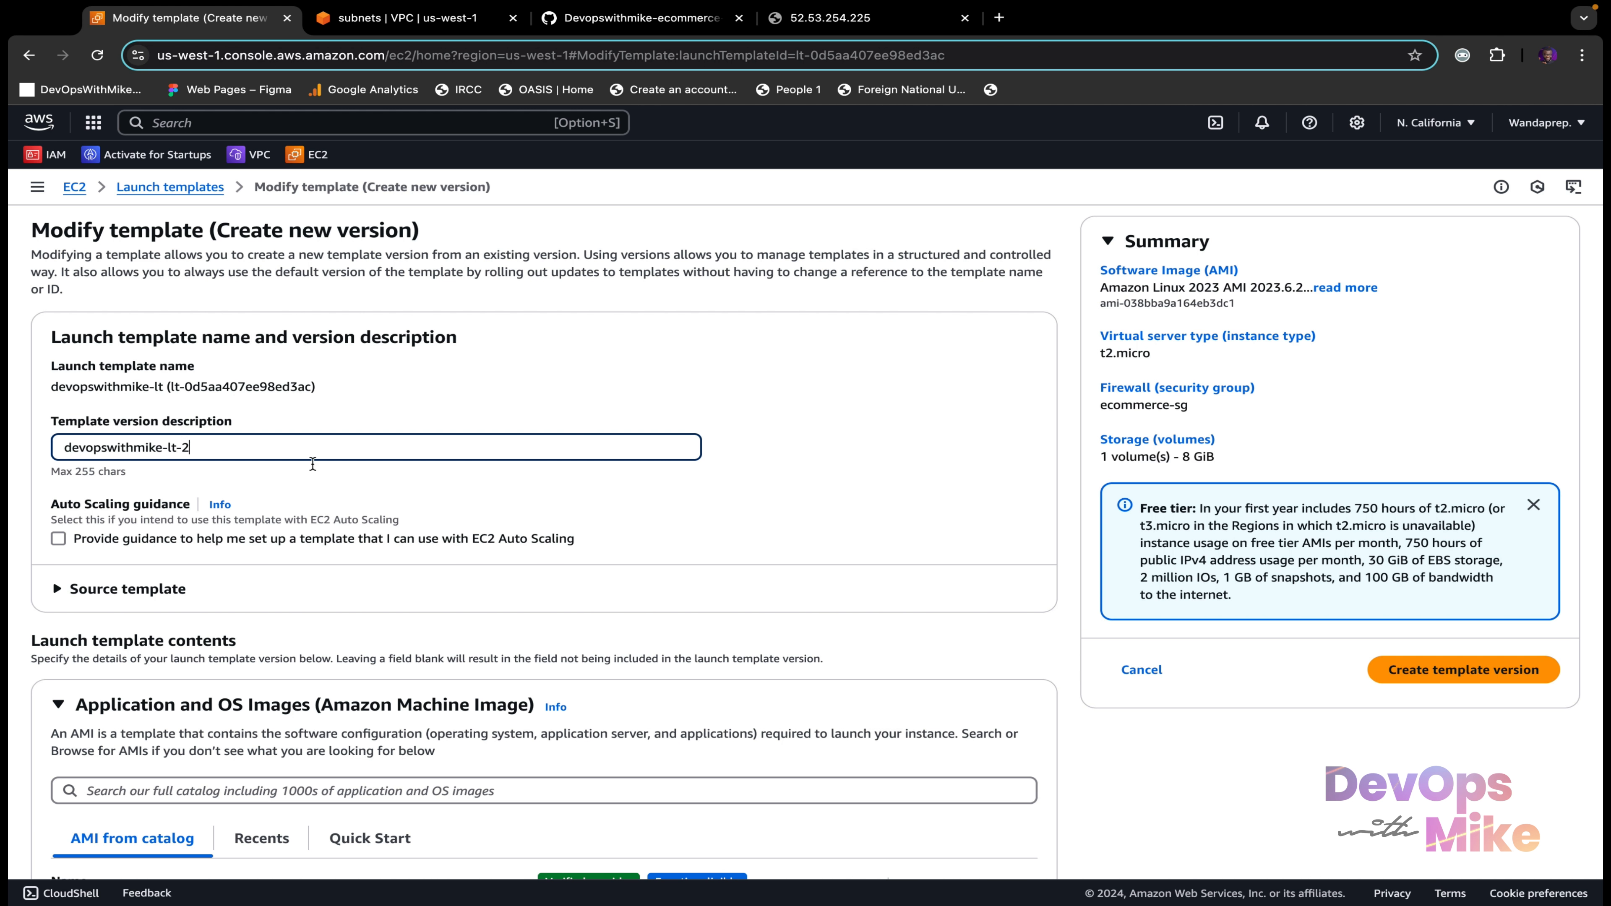
Step: Expand the source template section and check which template version the new one is based on
scroll(271, 506, down, 3)
scroll(271, 507, down, 3)
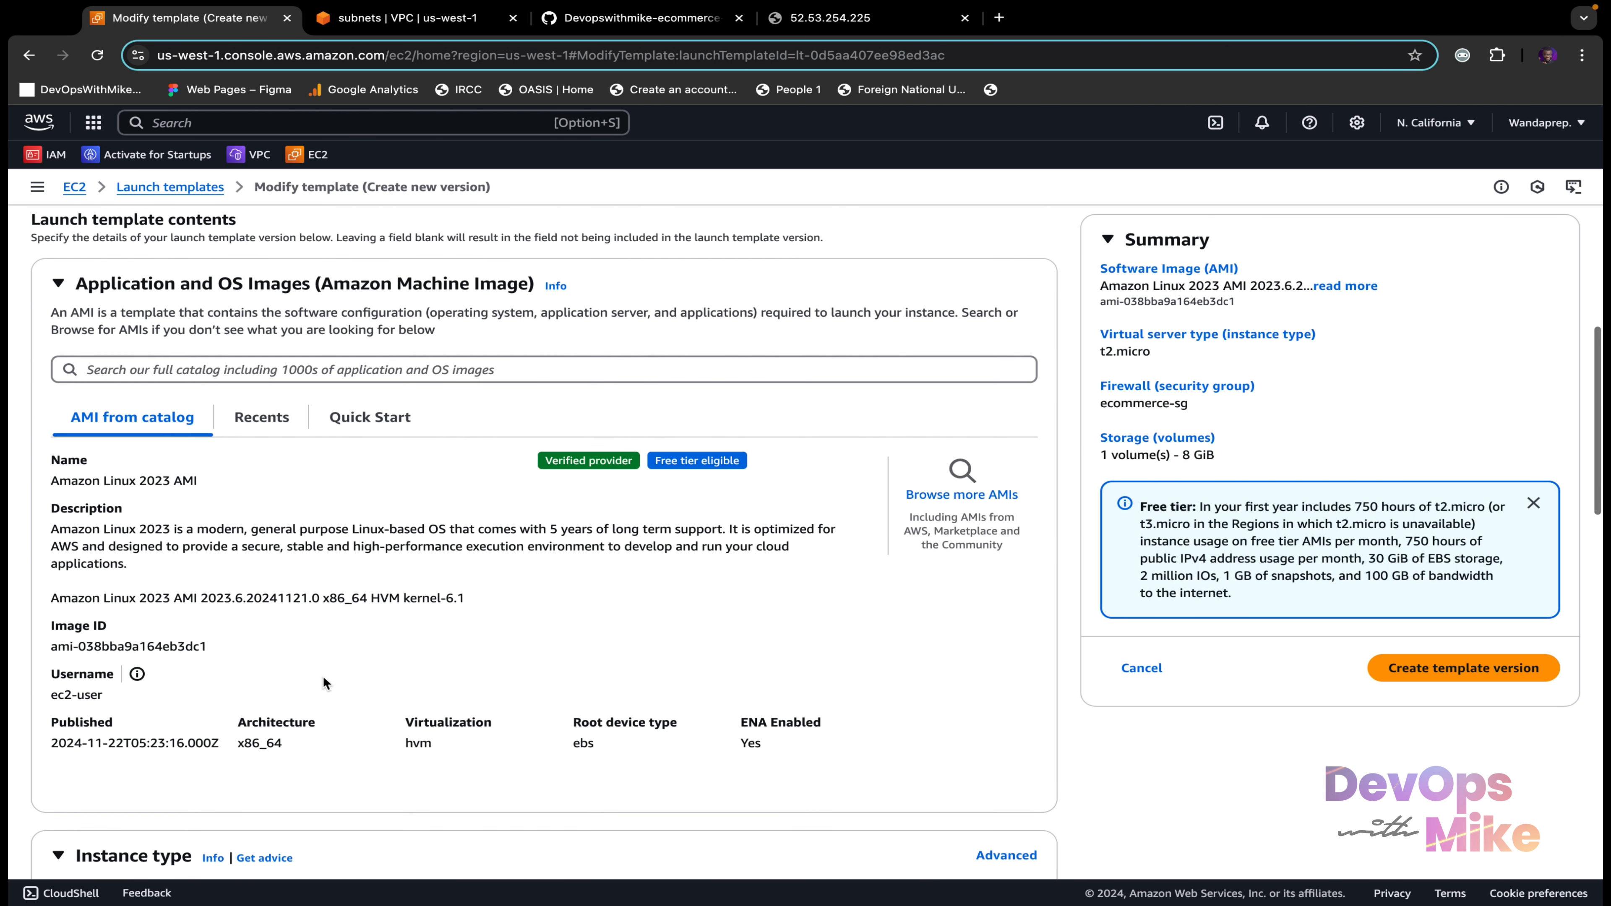
scroll(323, 677, up, 3)
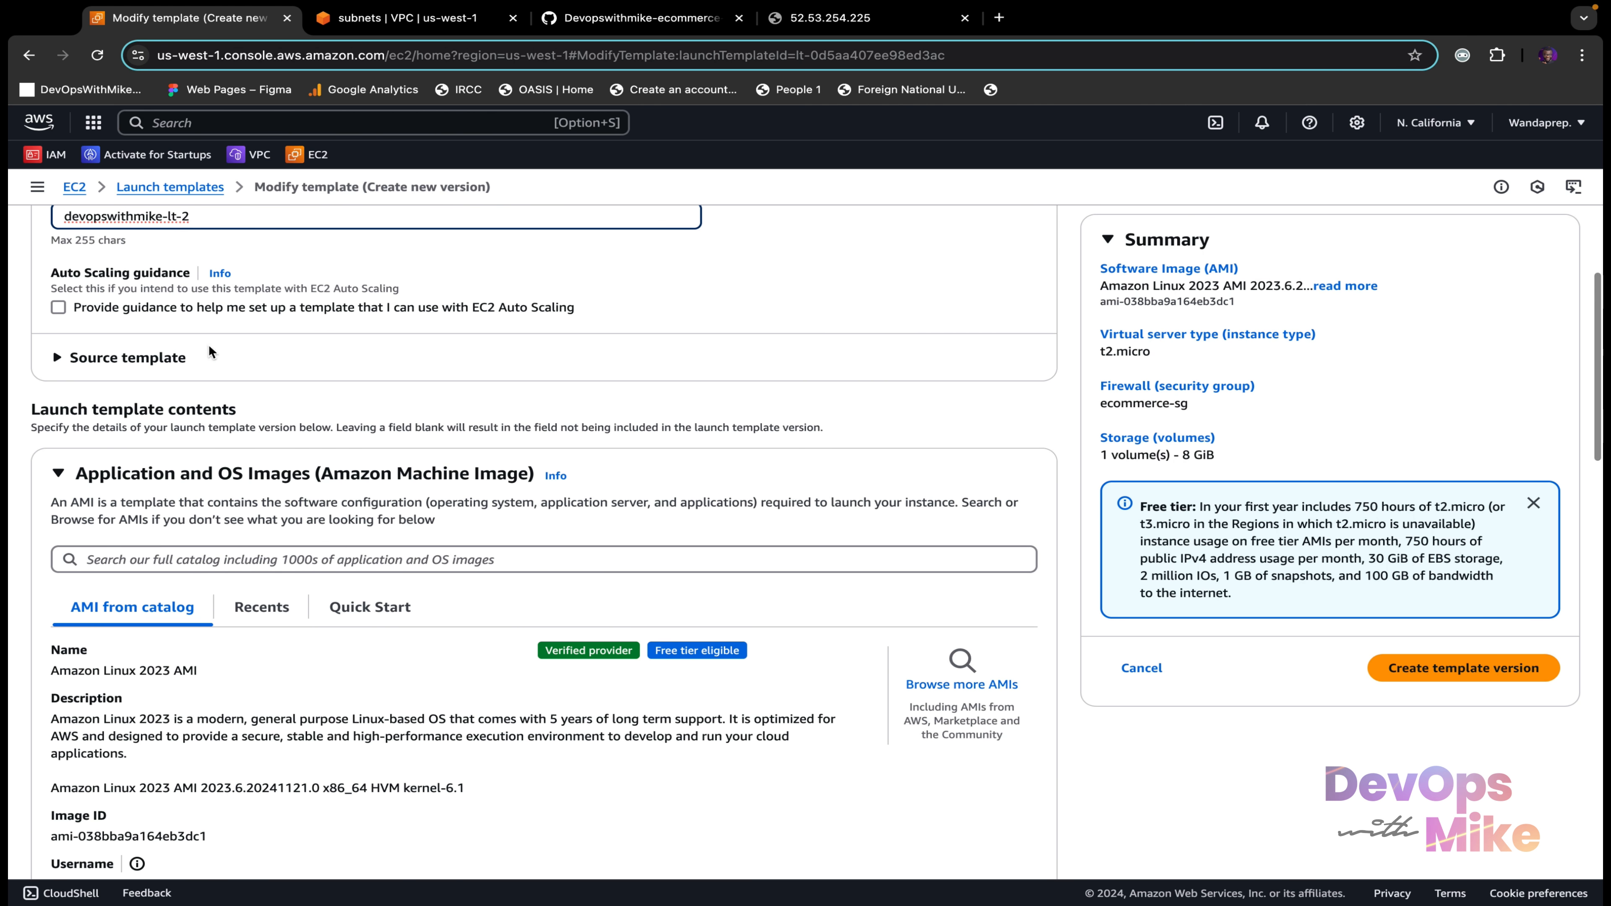
scroll(208, 344, up, 2)
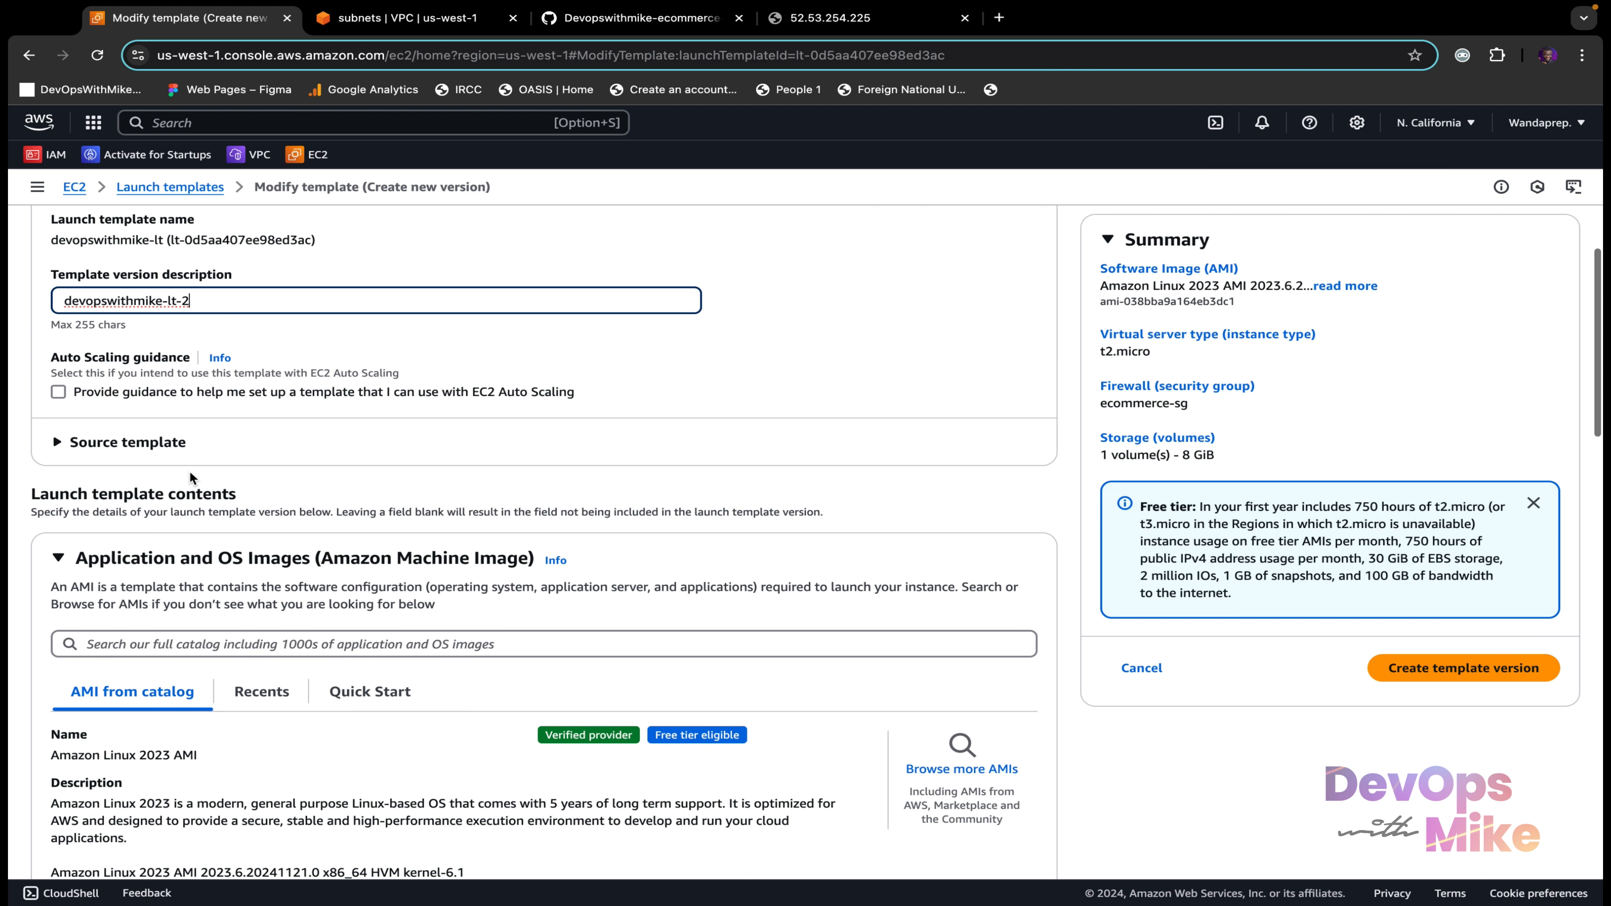
click(58, 445)
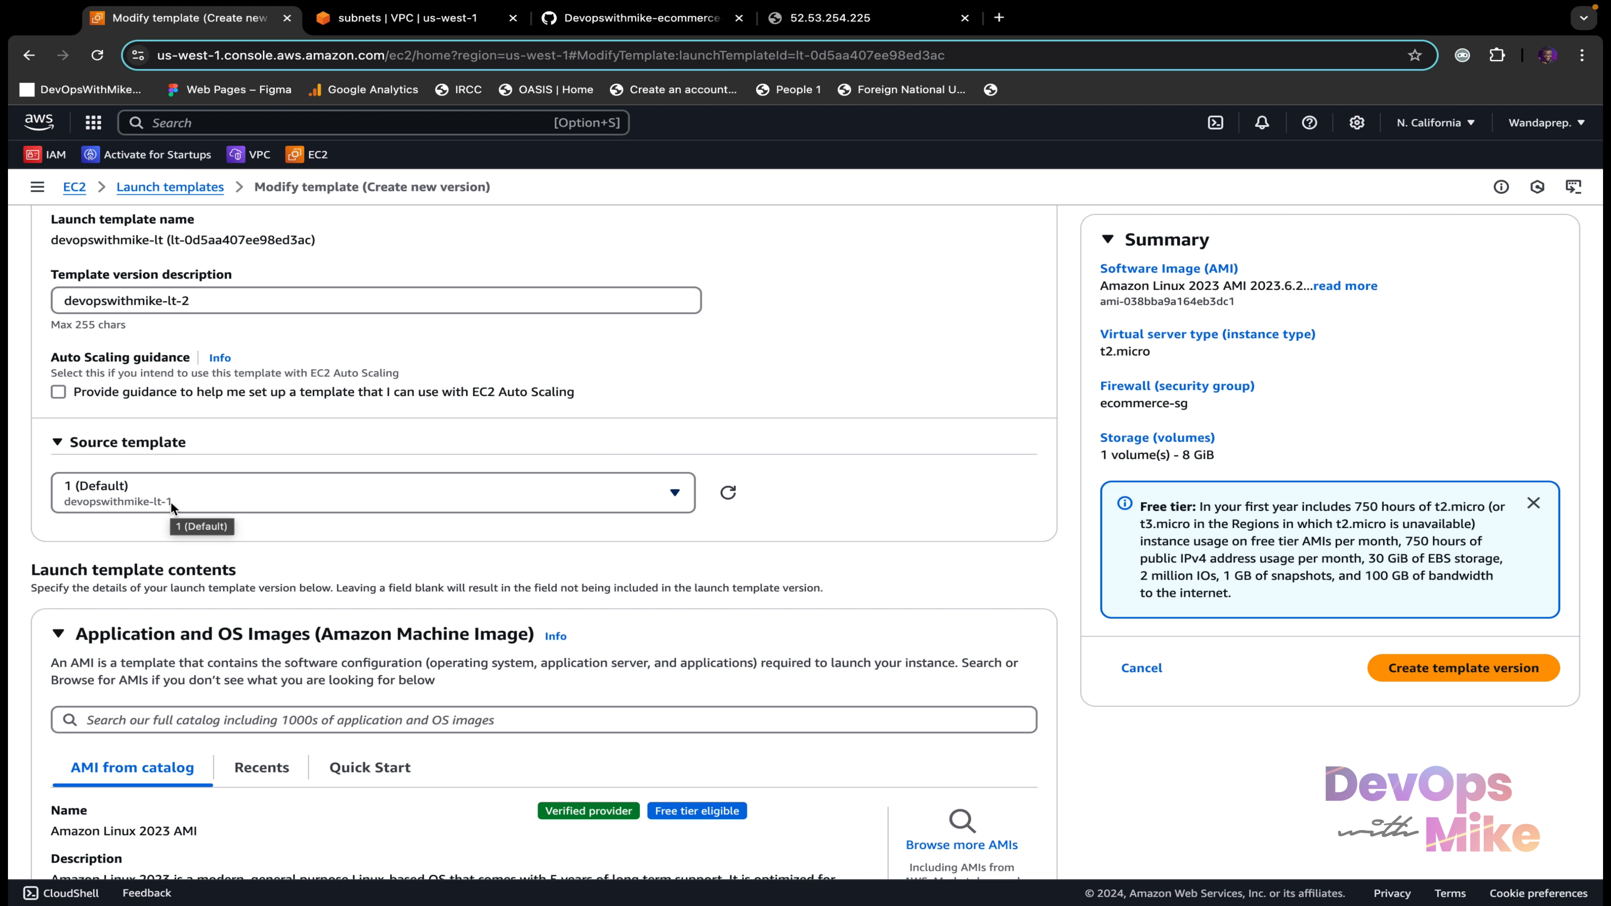
scroll(250, 654, down, 6)
scroll(251, 654, down, 4)
scroll(127, 362, up, 8)
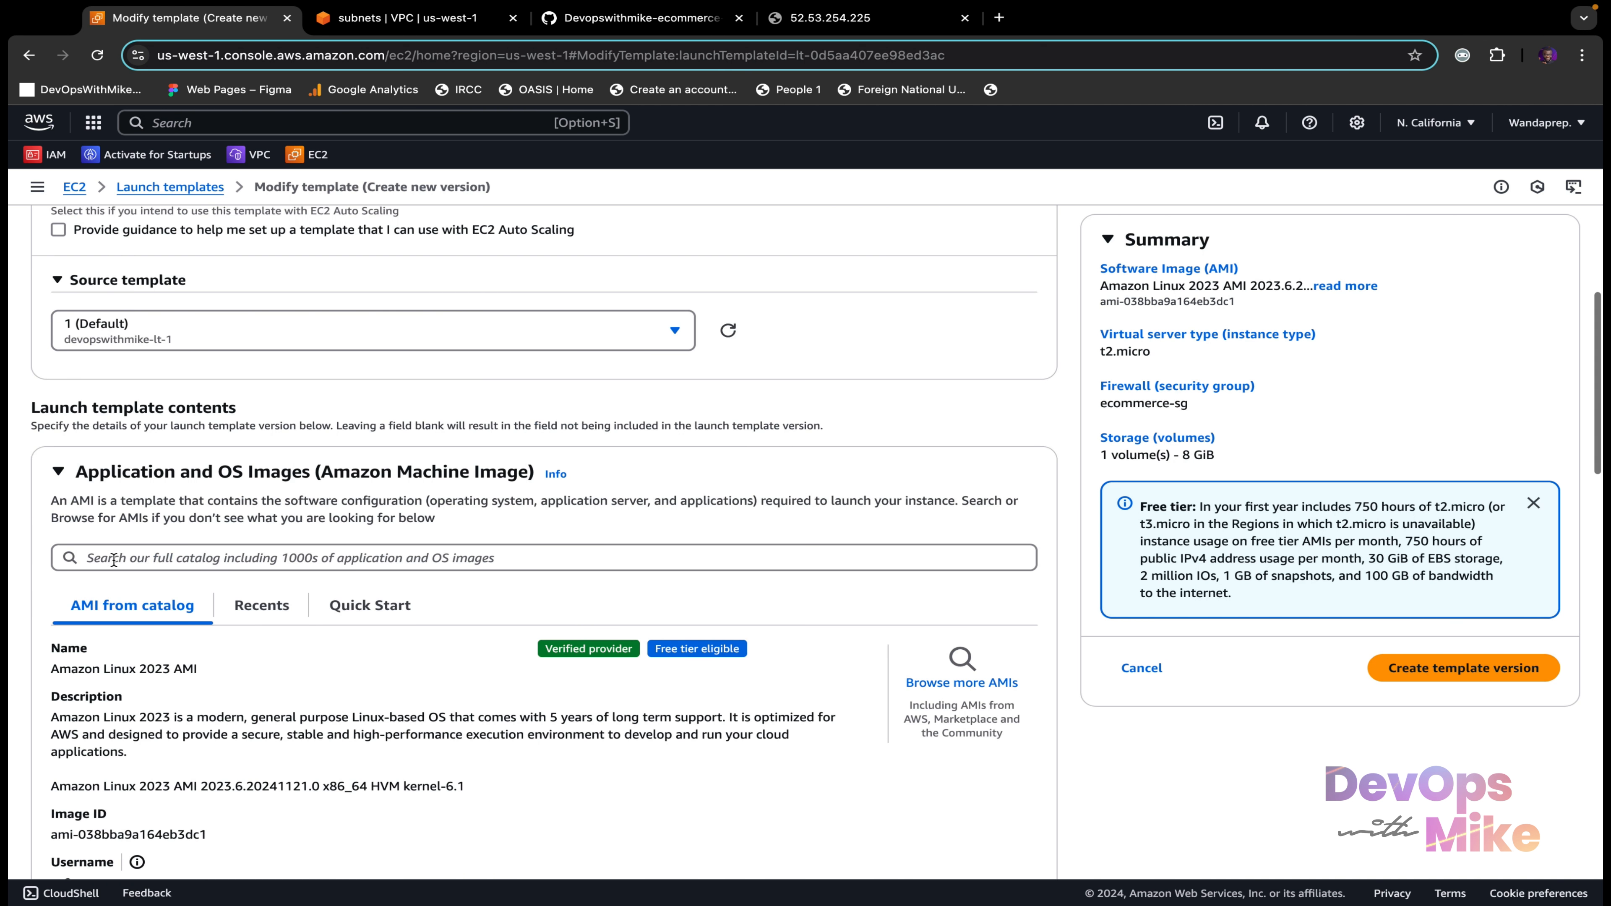
Step: Expand the new version's advanced details and recheck its version description
scroll(242, 777, down, 20)
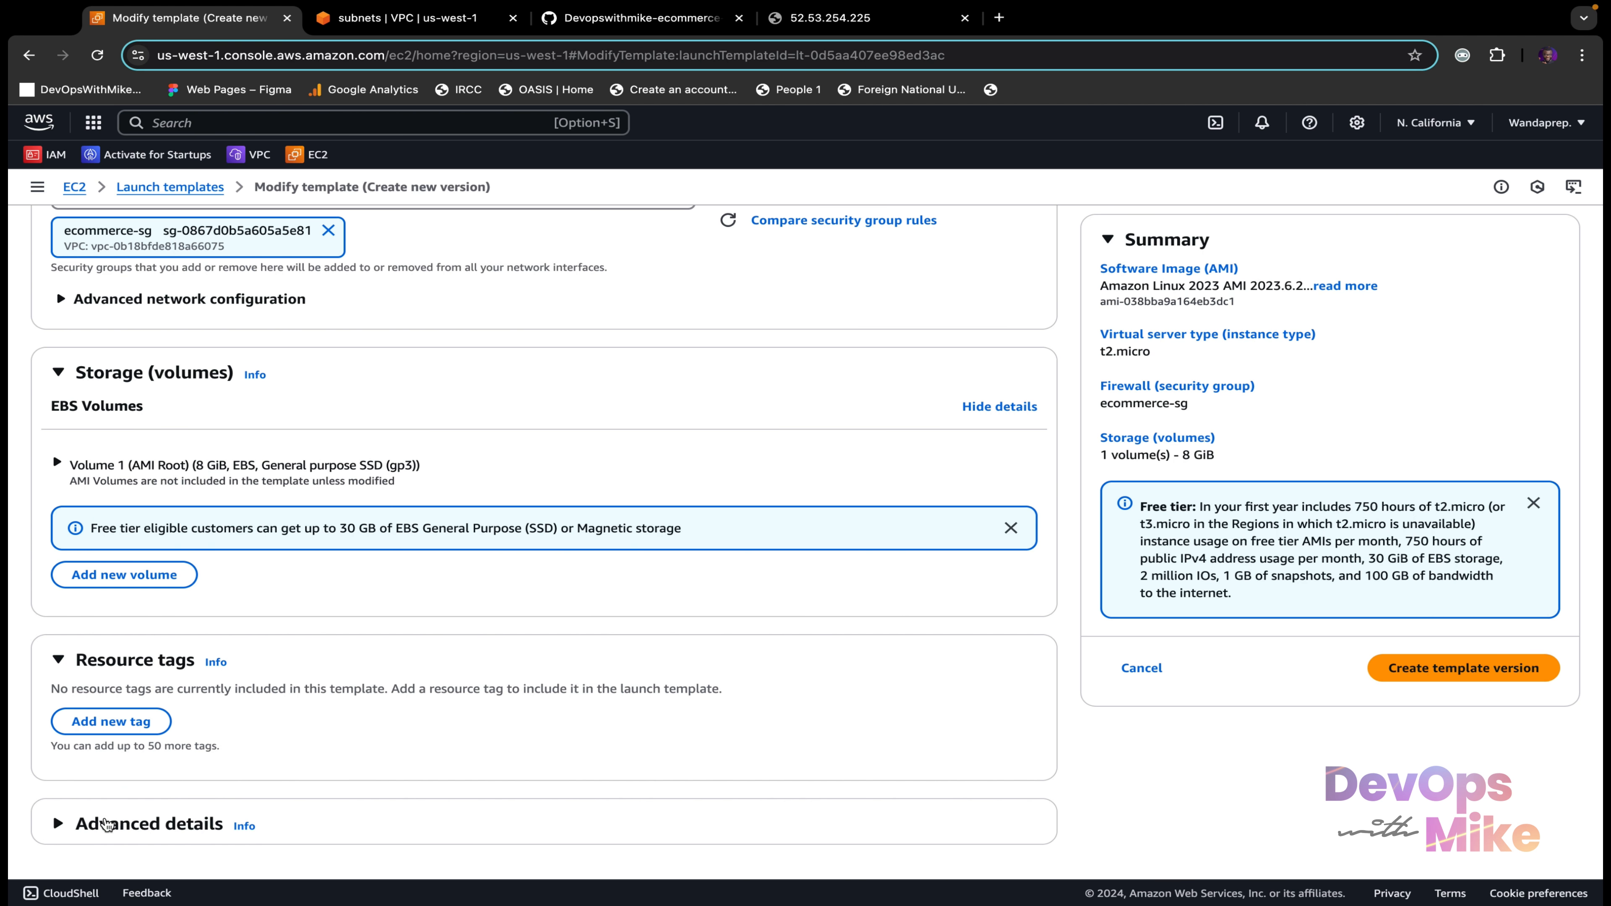
click(57, 826)
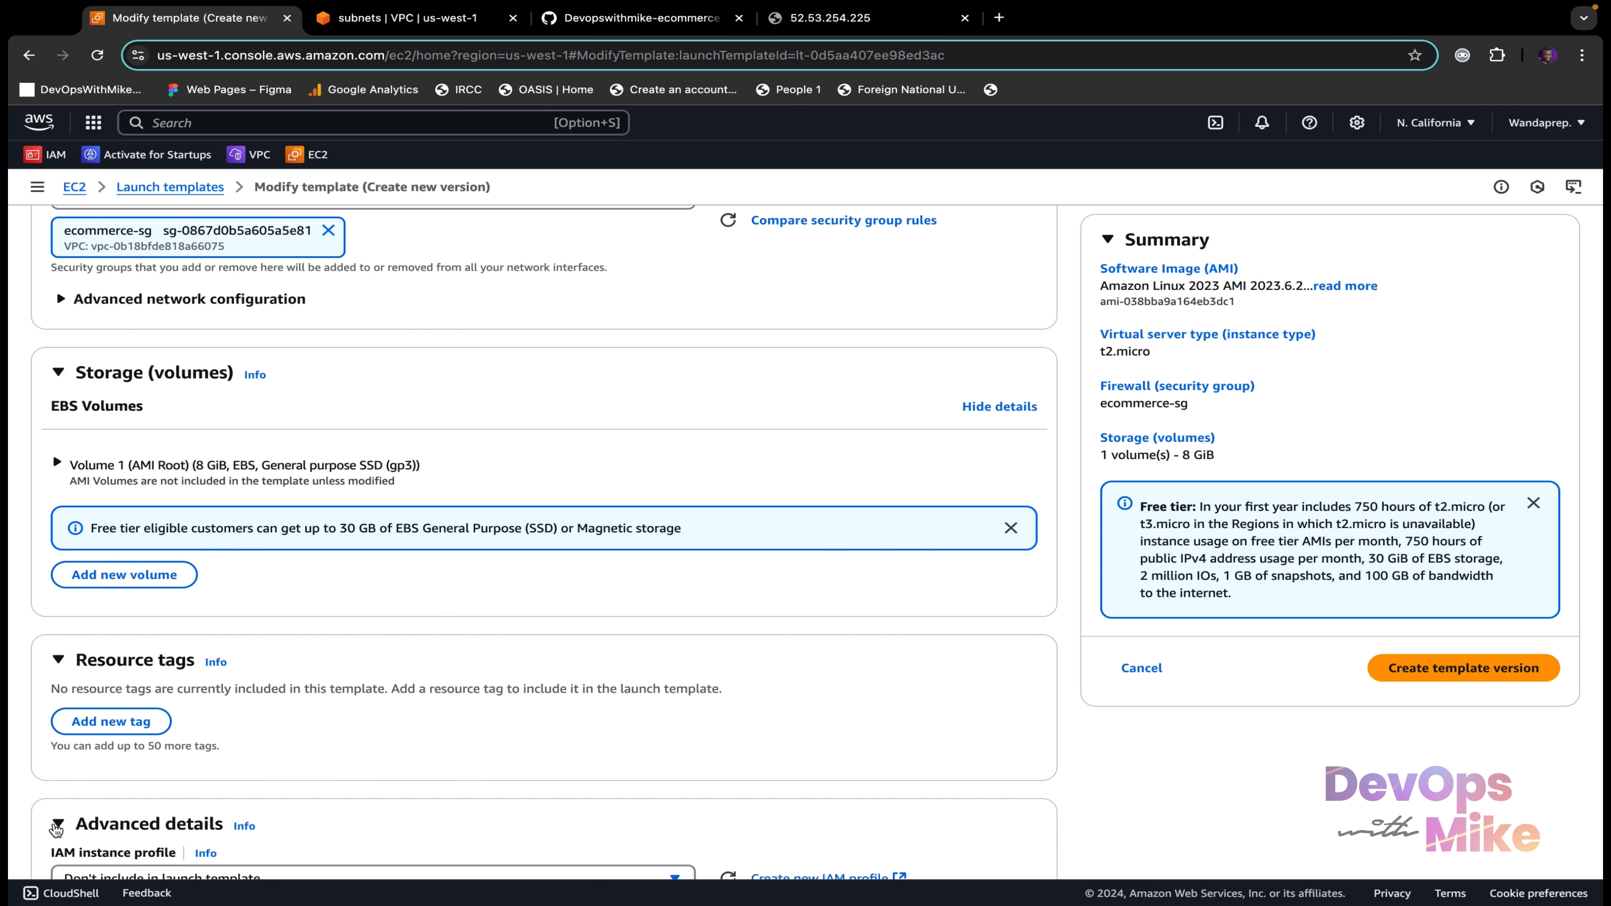
scroll(54, 822, up, 20)
scroll(54, 822, down, 2)
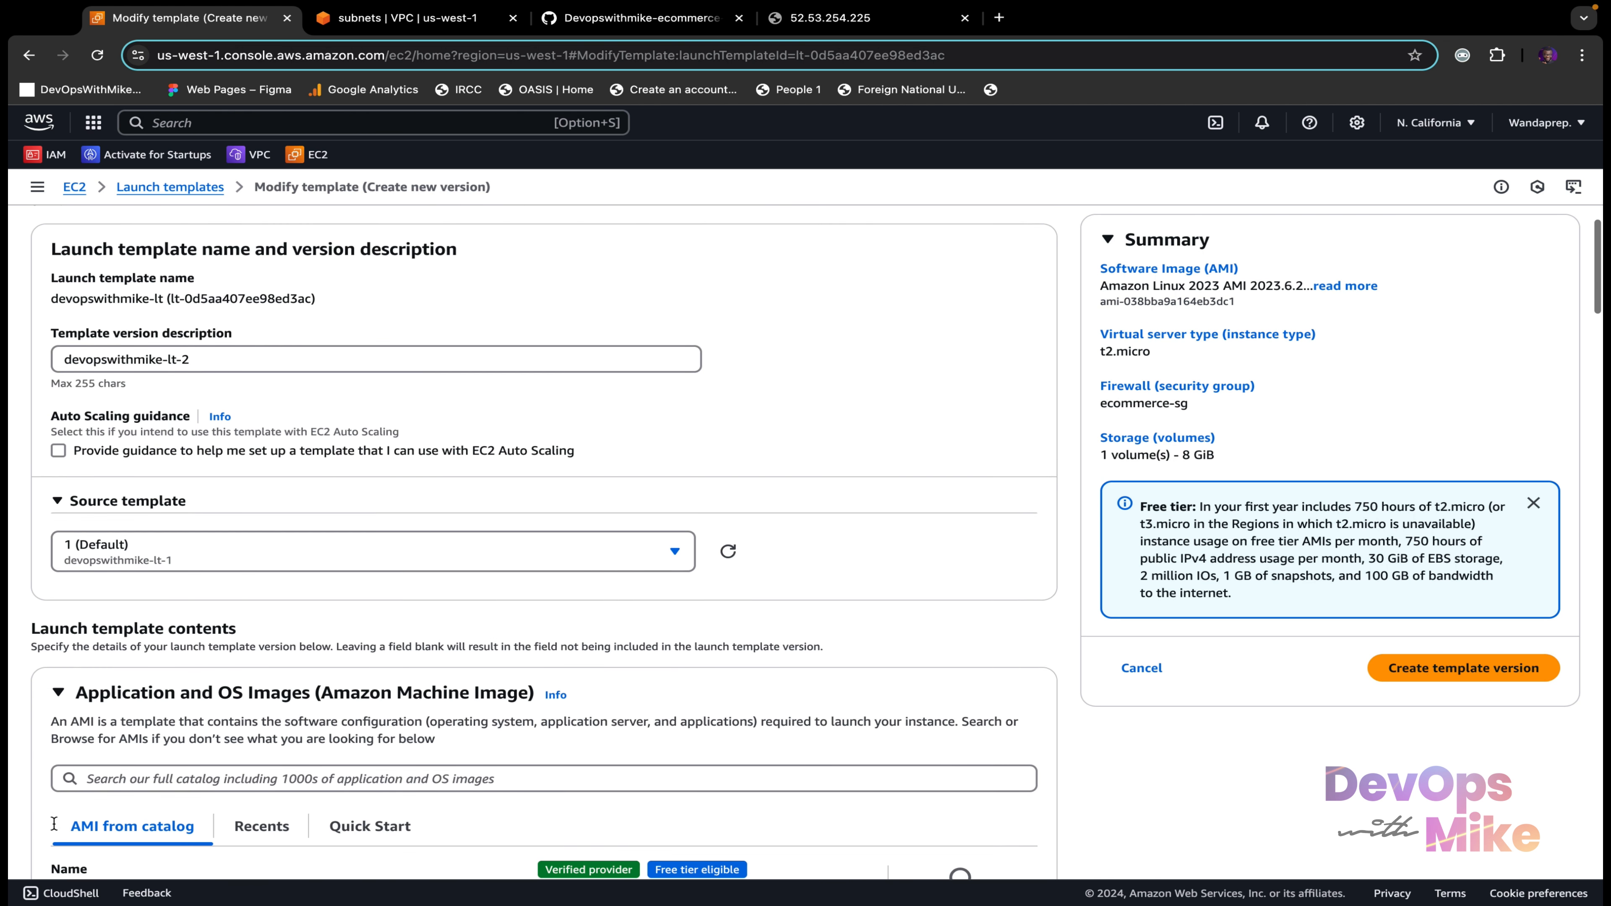
click(237, 302)
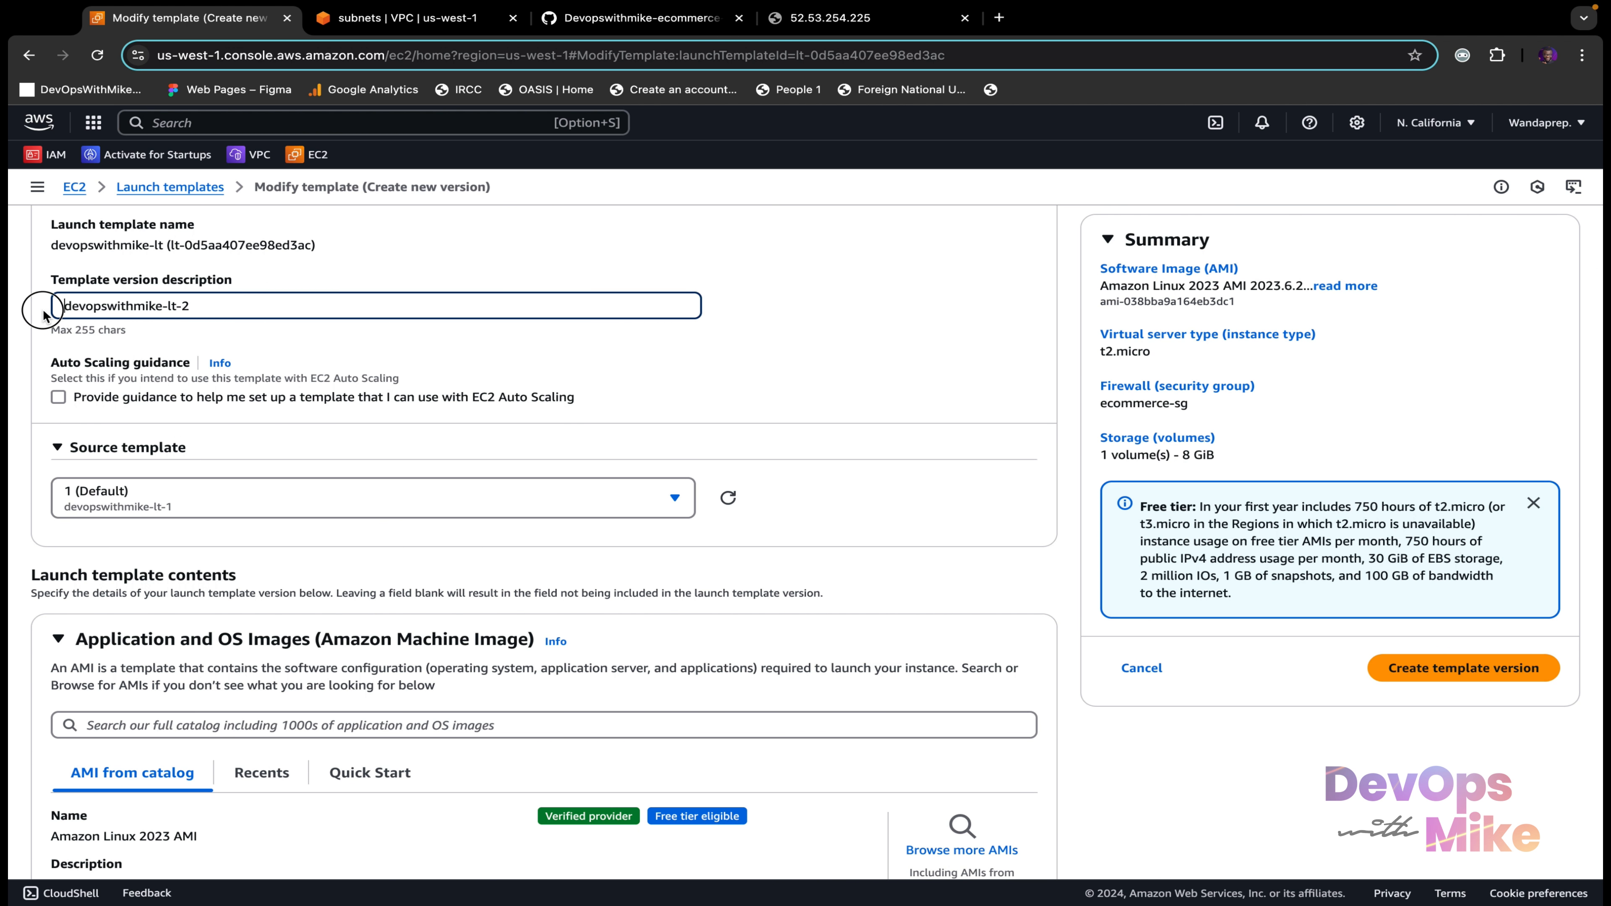
drag(43, 306, 227, 306)
Step: Review the new version's source template, image, instance type, key pair, network, storage and advanced settings, ending at the User data field
scroll(228, 306, down, 2)
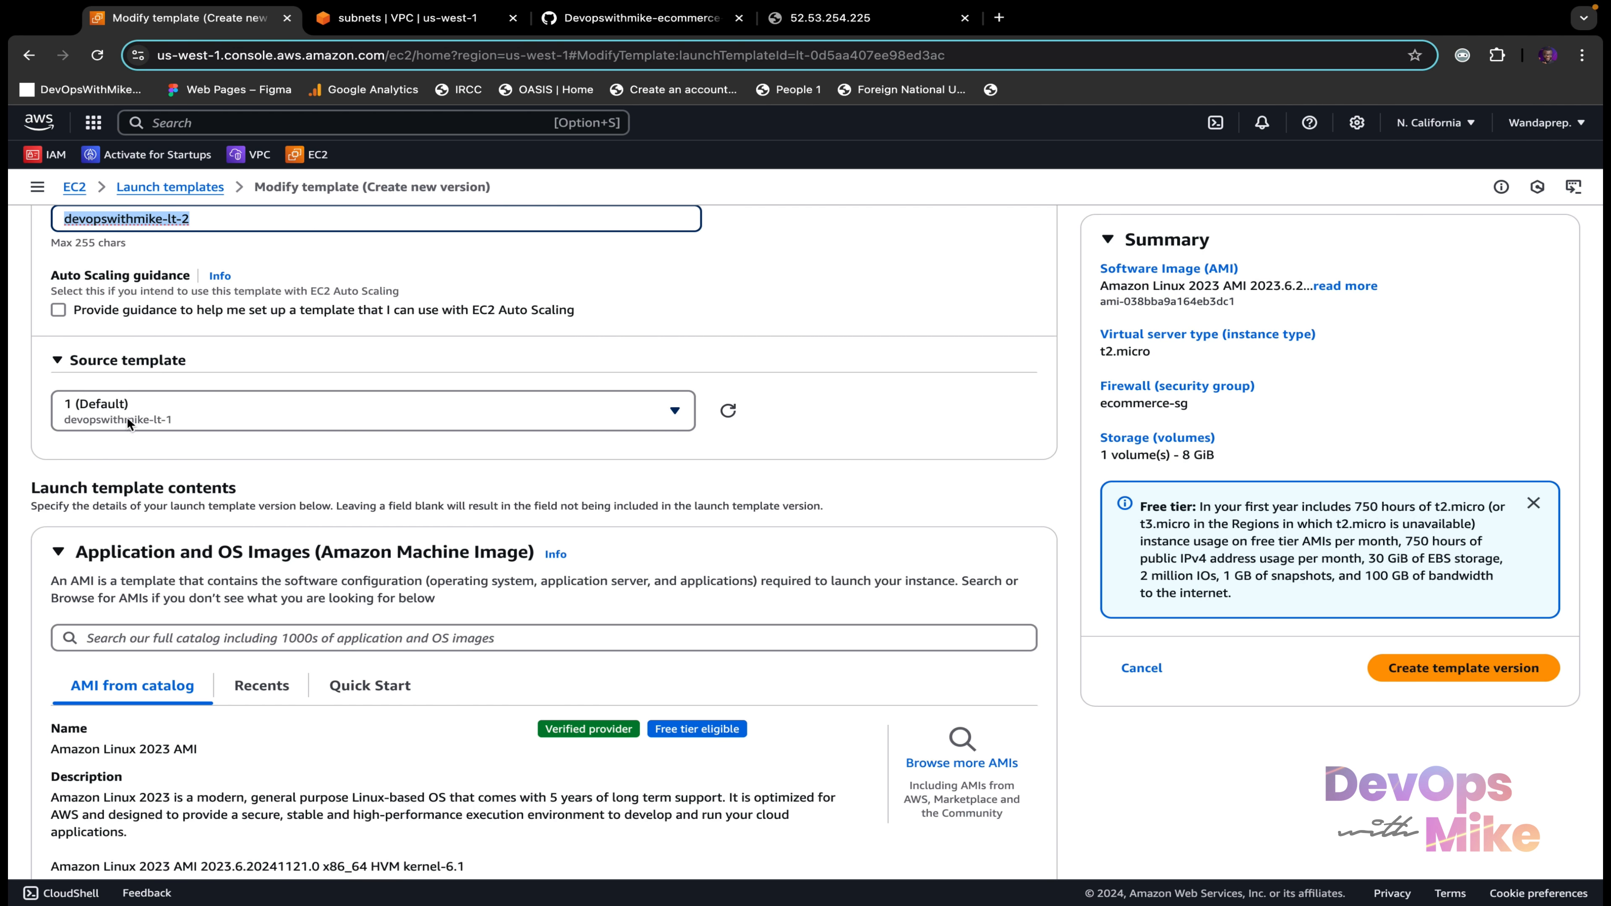
scroll(169, 419, down, 3)
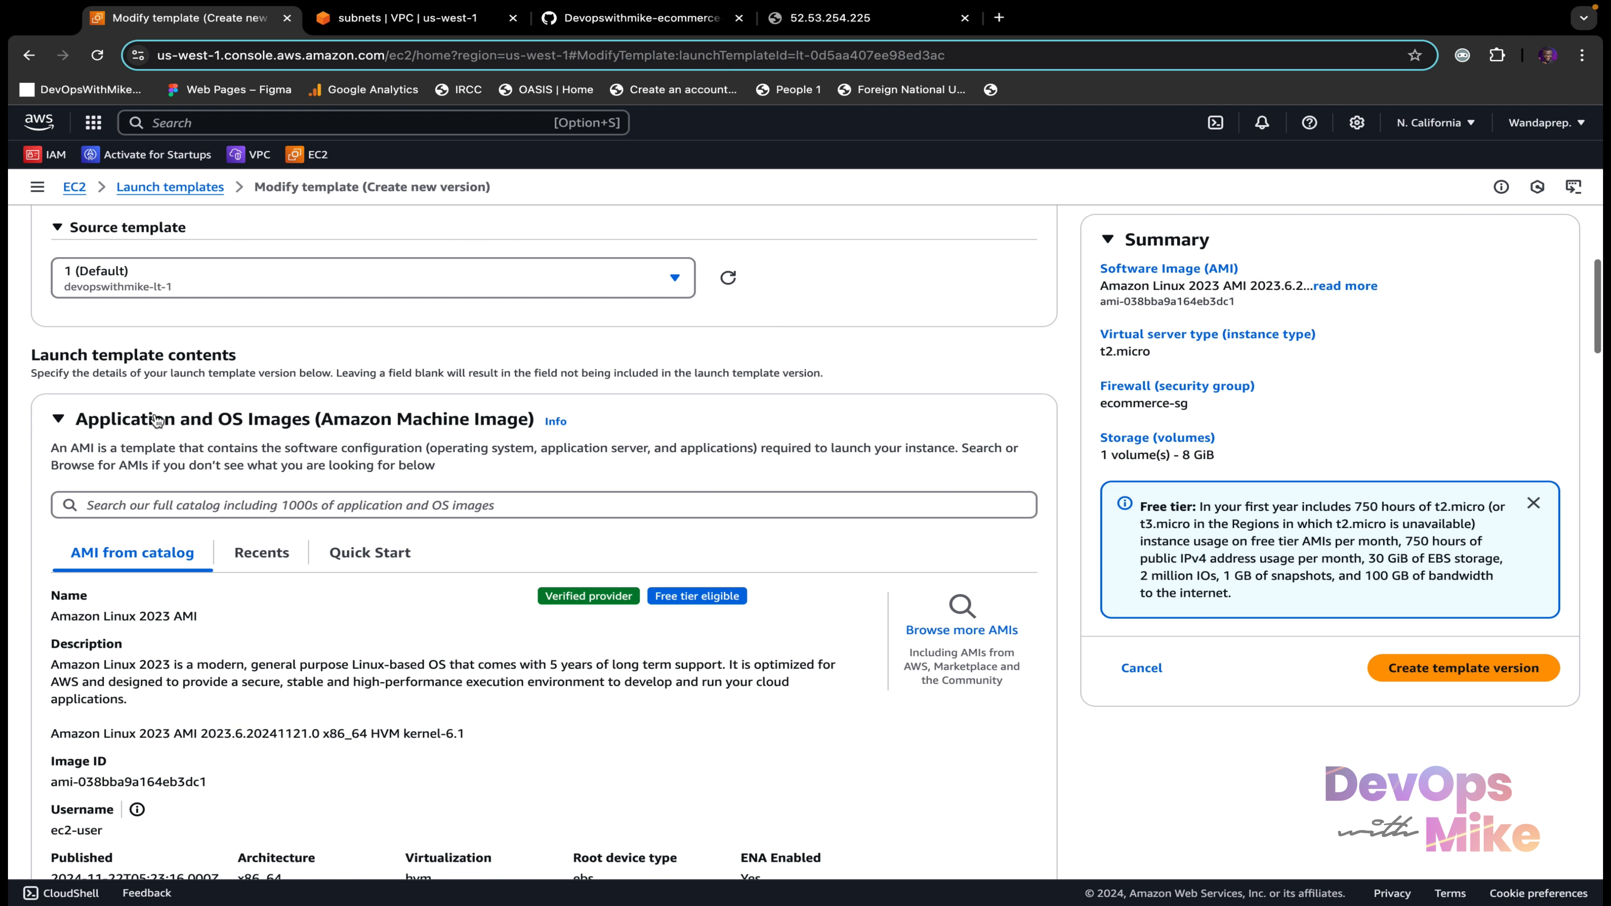
scroll(227, 457, down, 10)
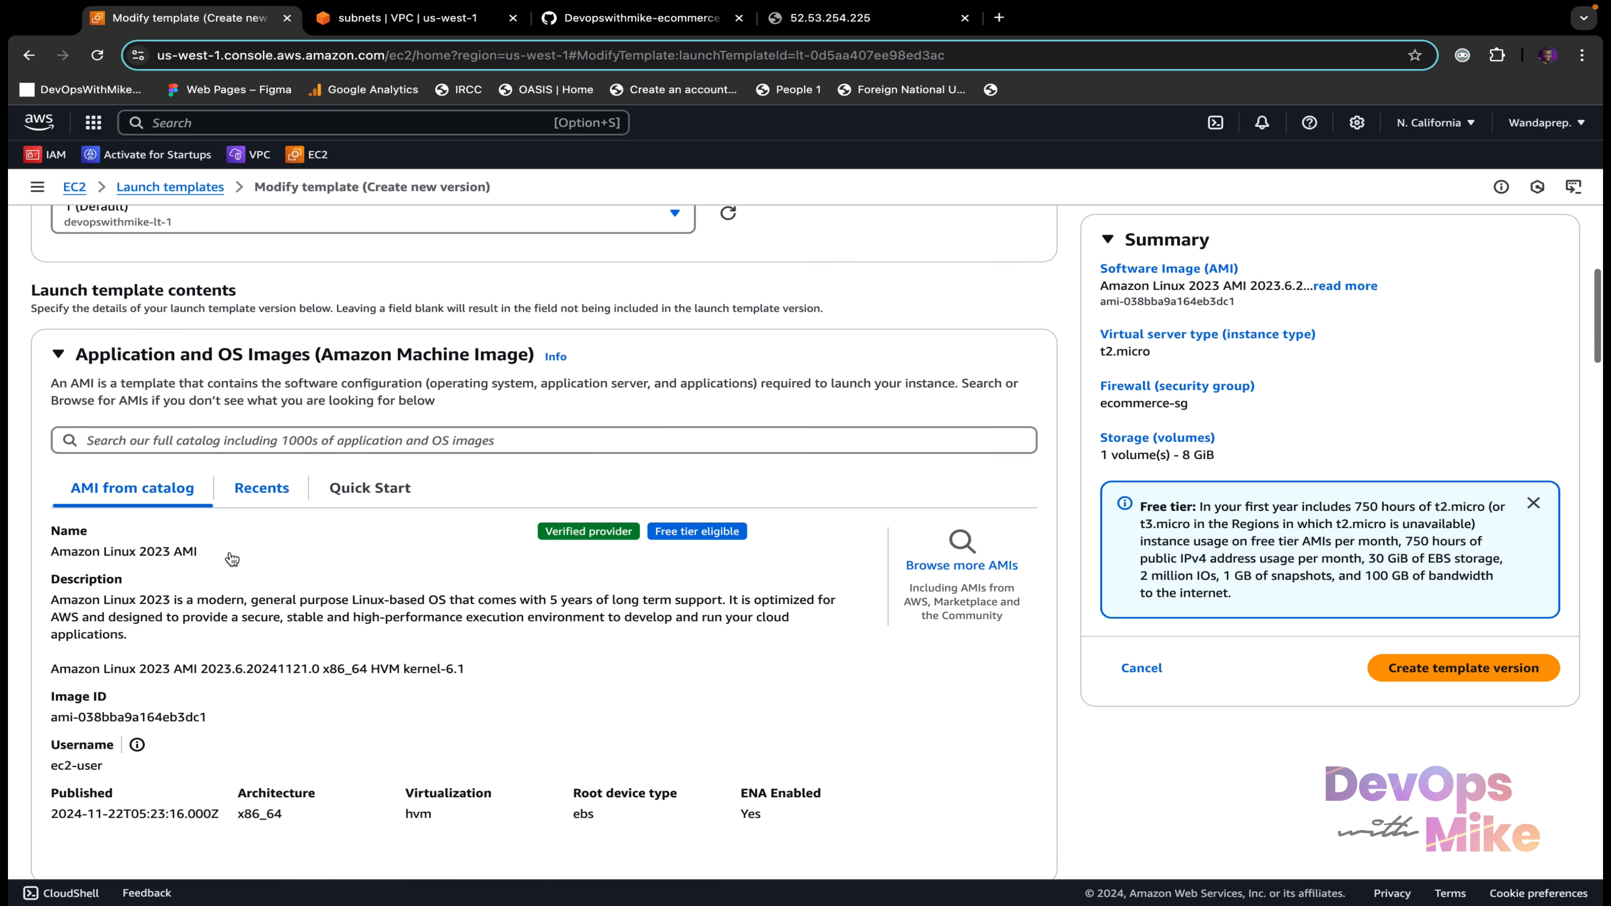
scroll(231, 558, down, 2)
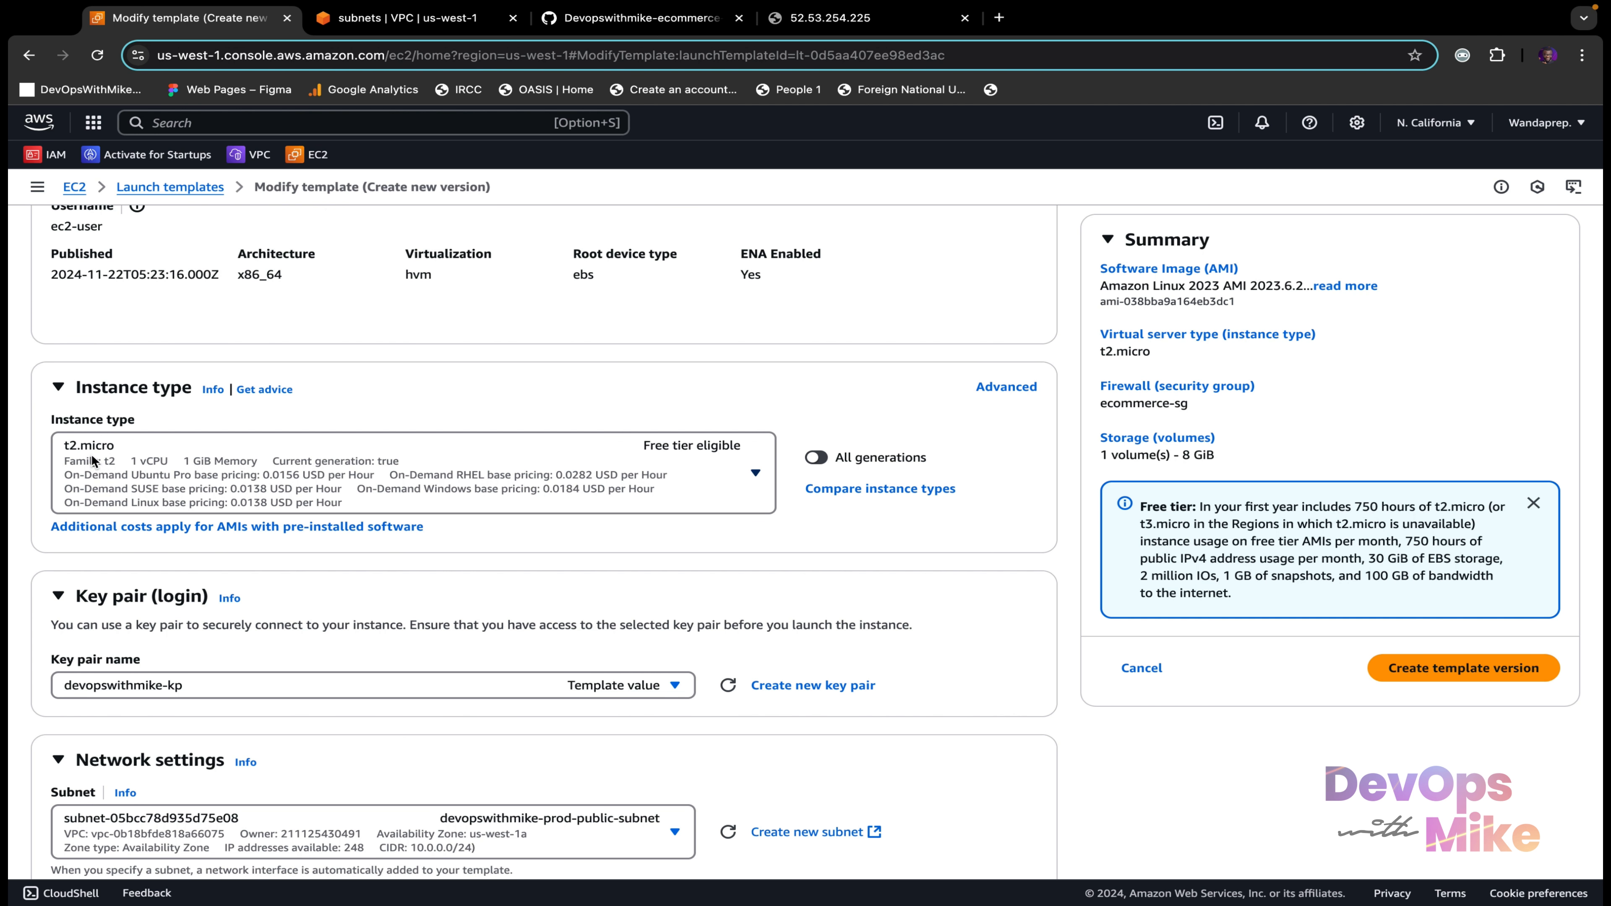
scroll(158, 683, down, 4)
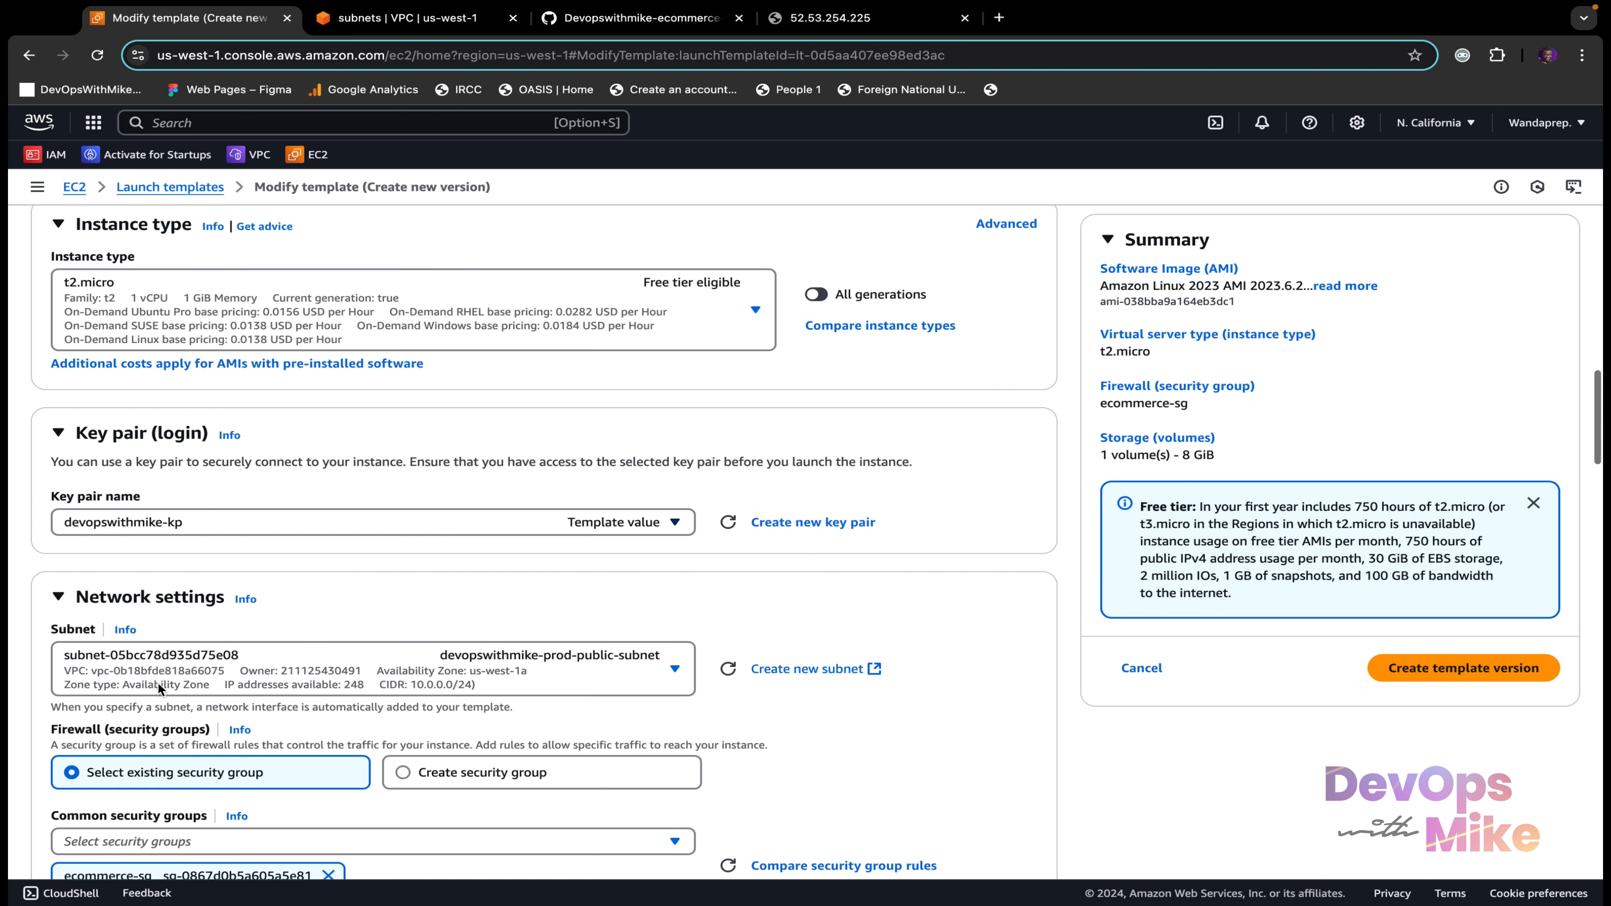
scroll(278, 706, down, 9)
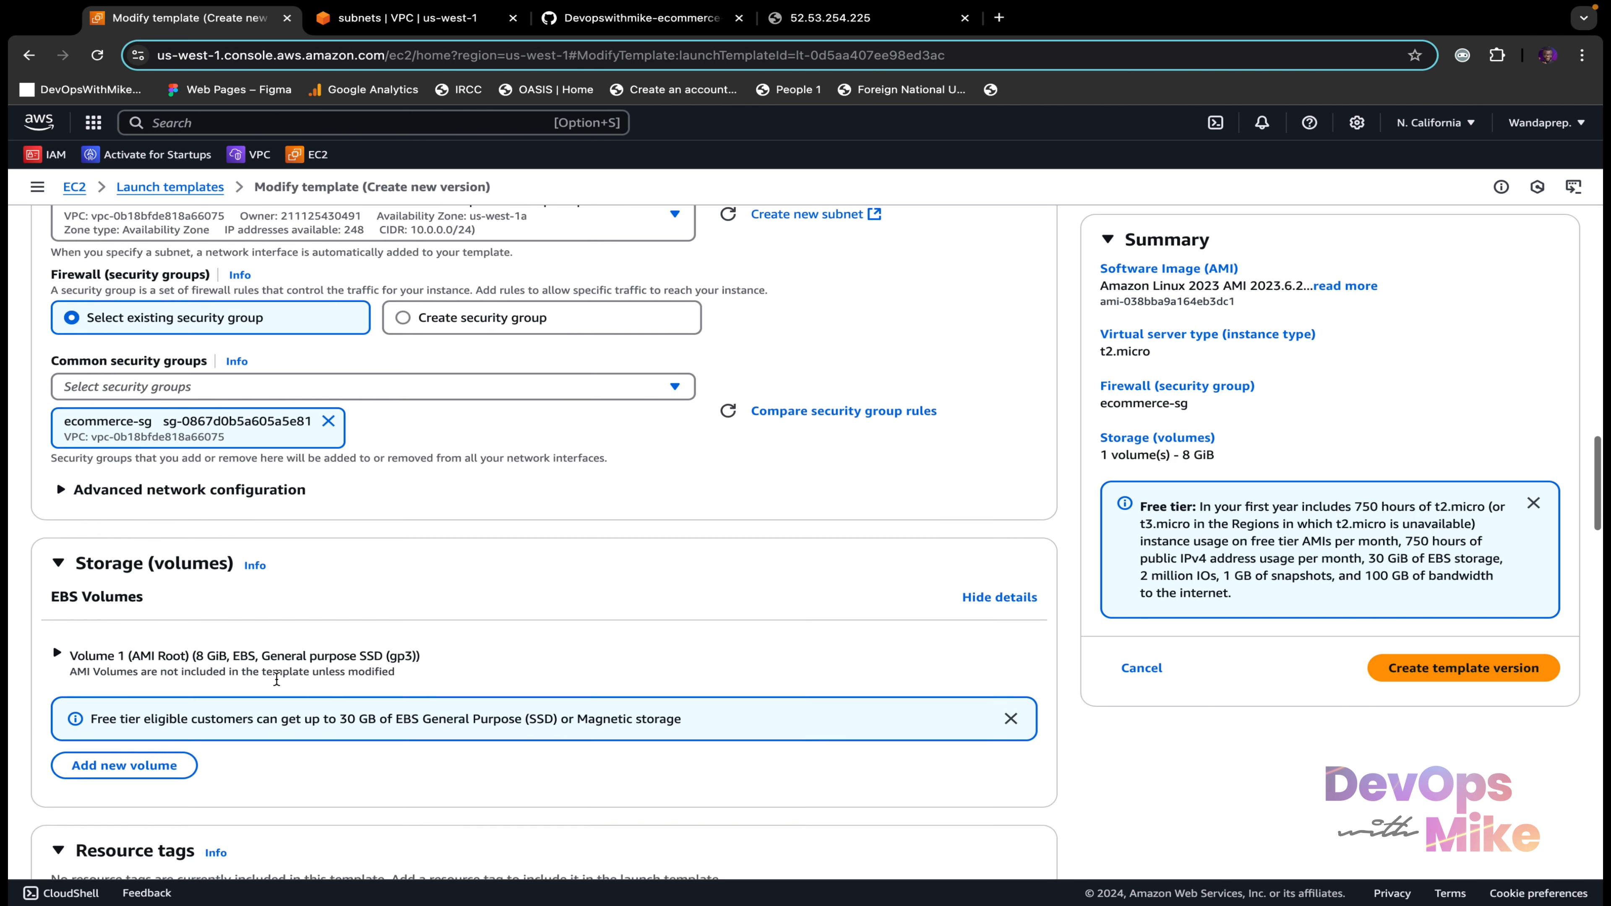
scroll(276, 678, down, 8)
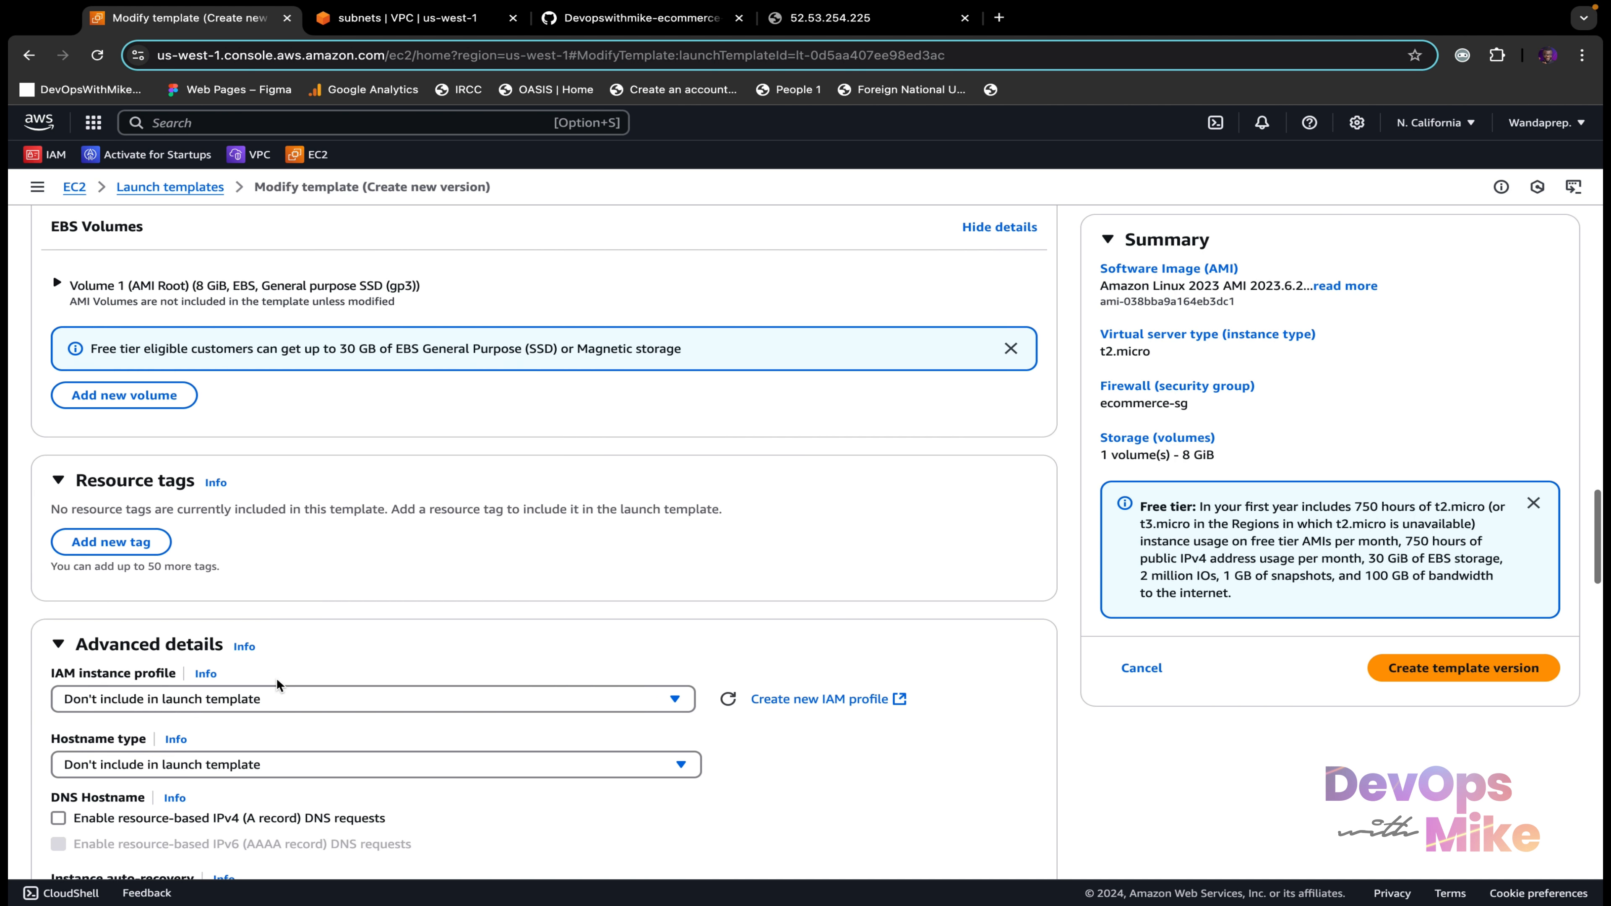
scroll(276, 678, down, 20)
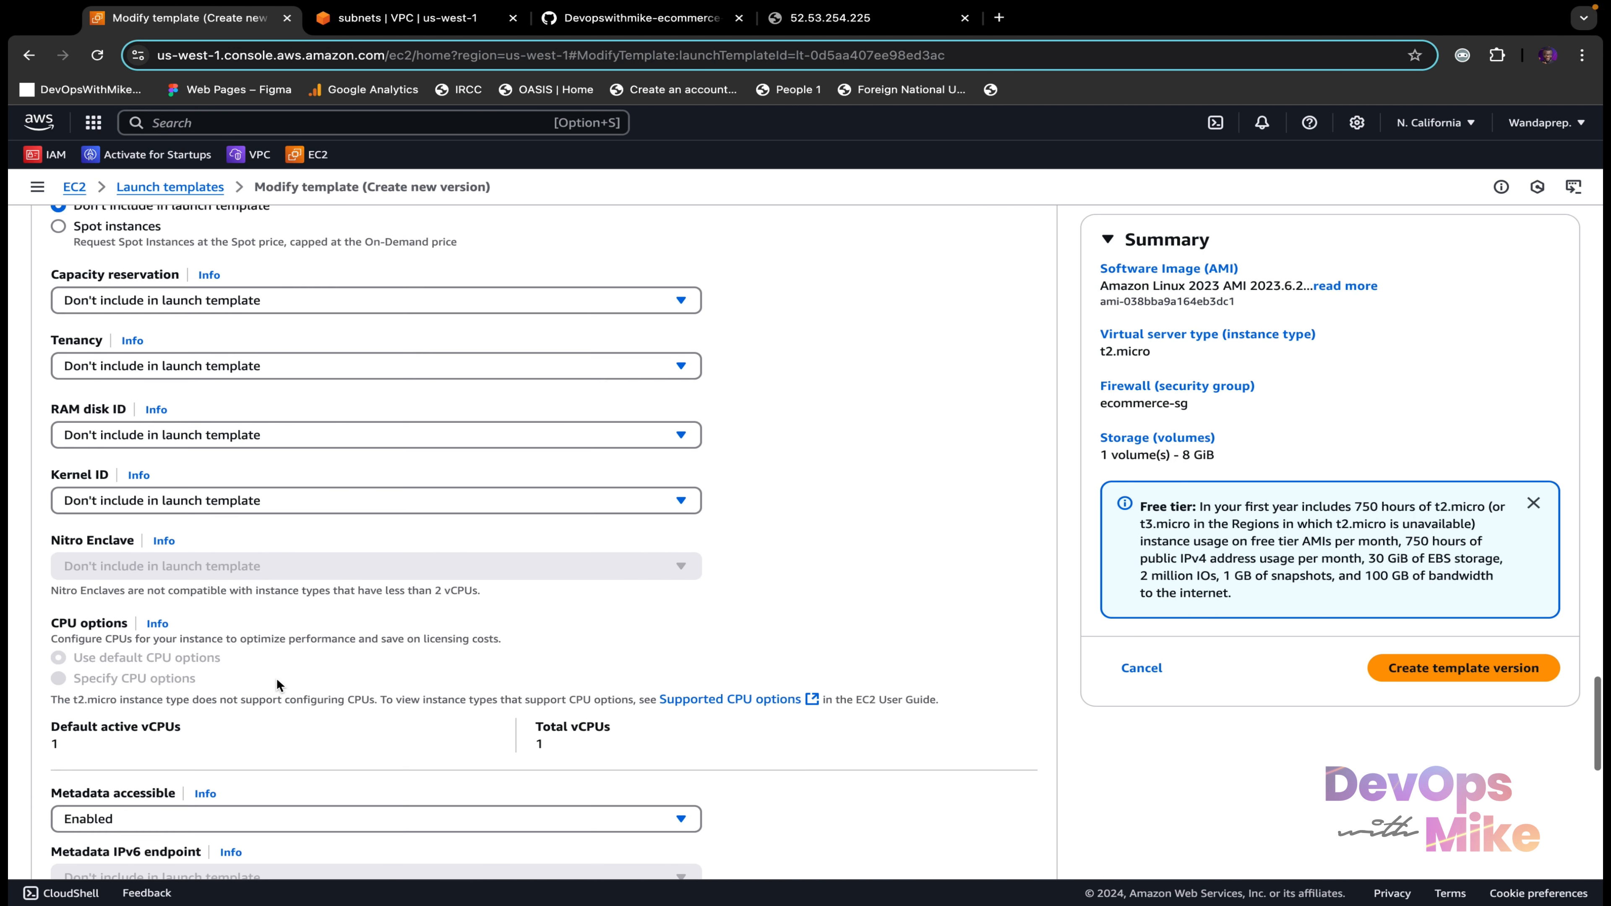
scroll(277, 684, down, 9)
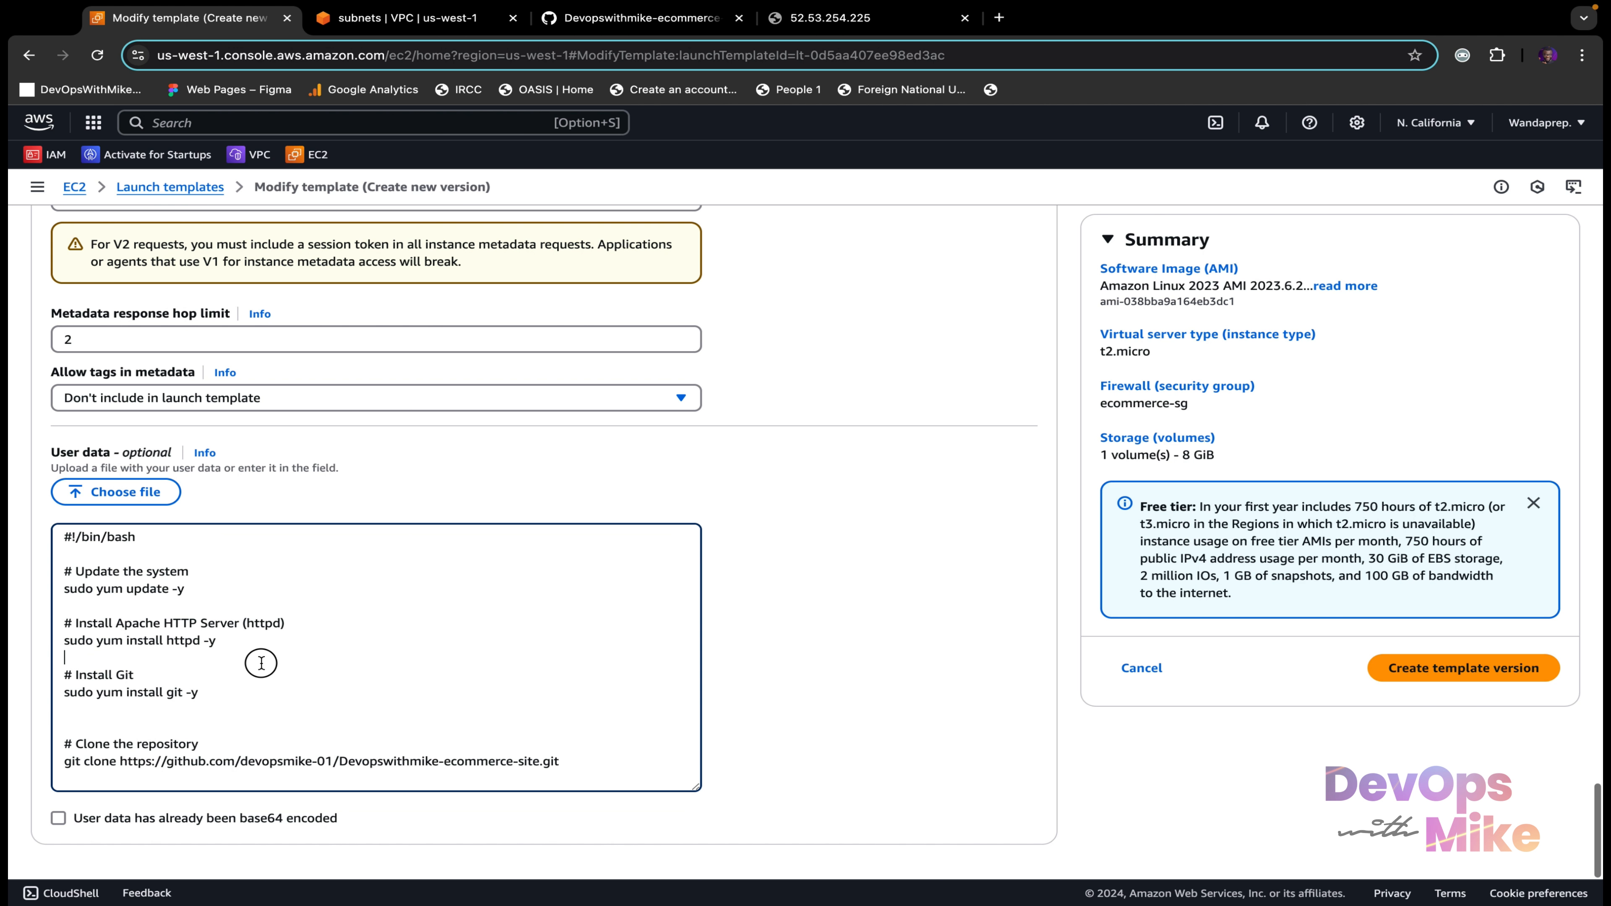
click(241, 663)
Step: Switch to GitHub and copy the raw contents of userdata2.sh from the Devopswithmike-ecommerce-site repository
click(594, 19)
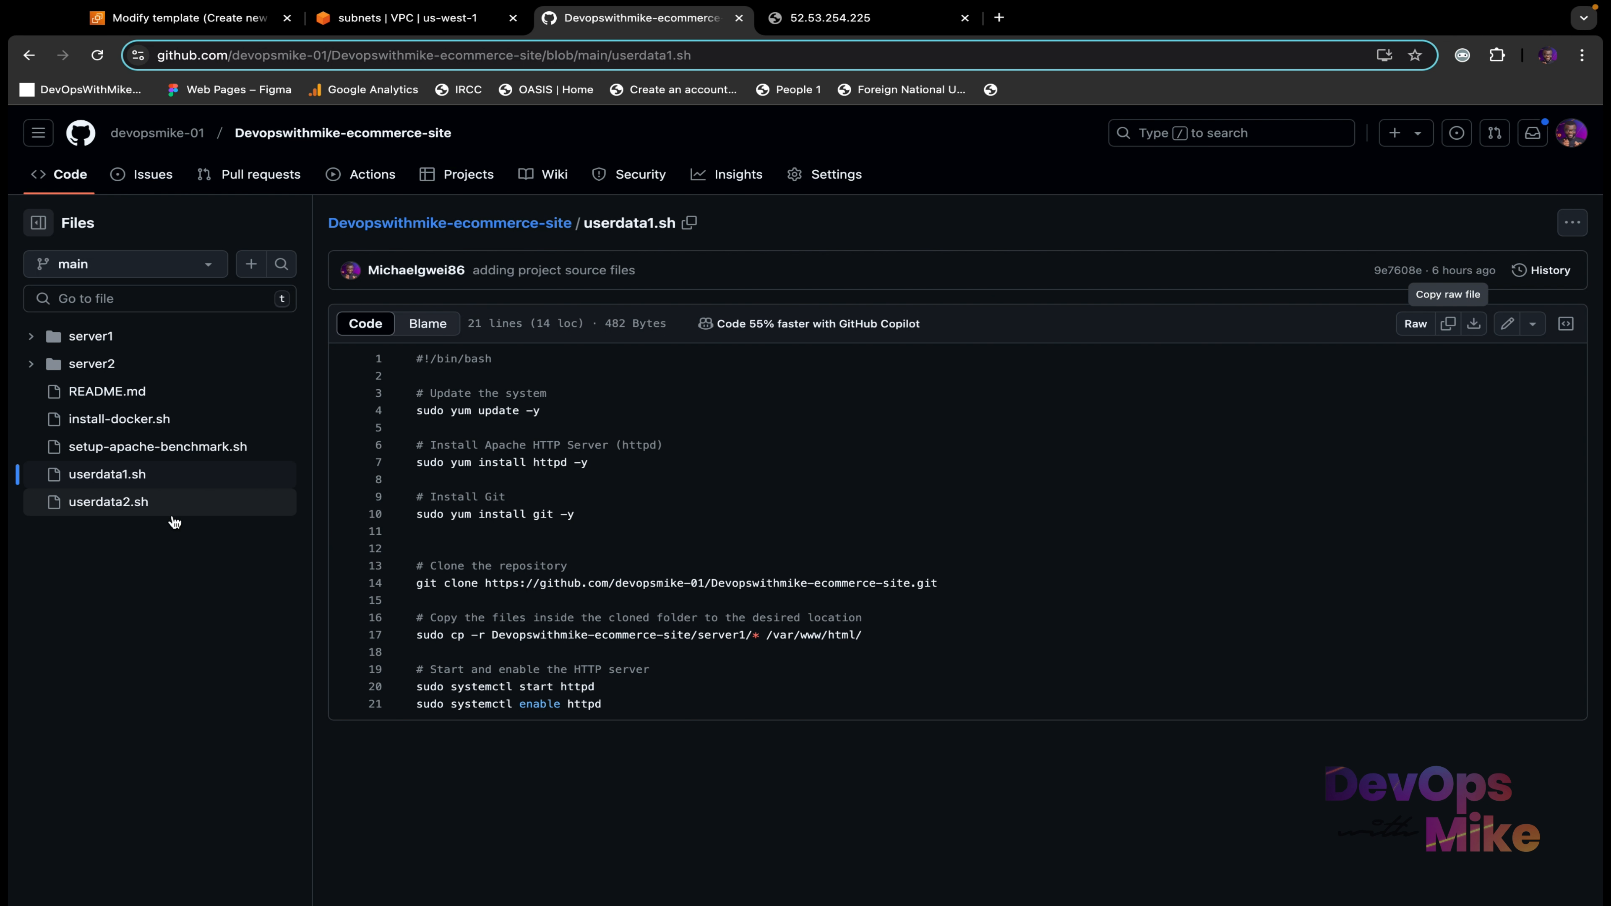
click(141, 512)
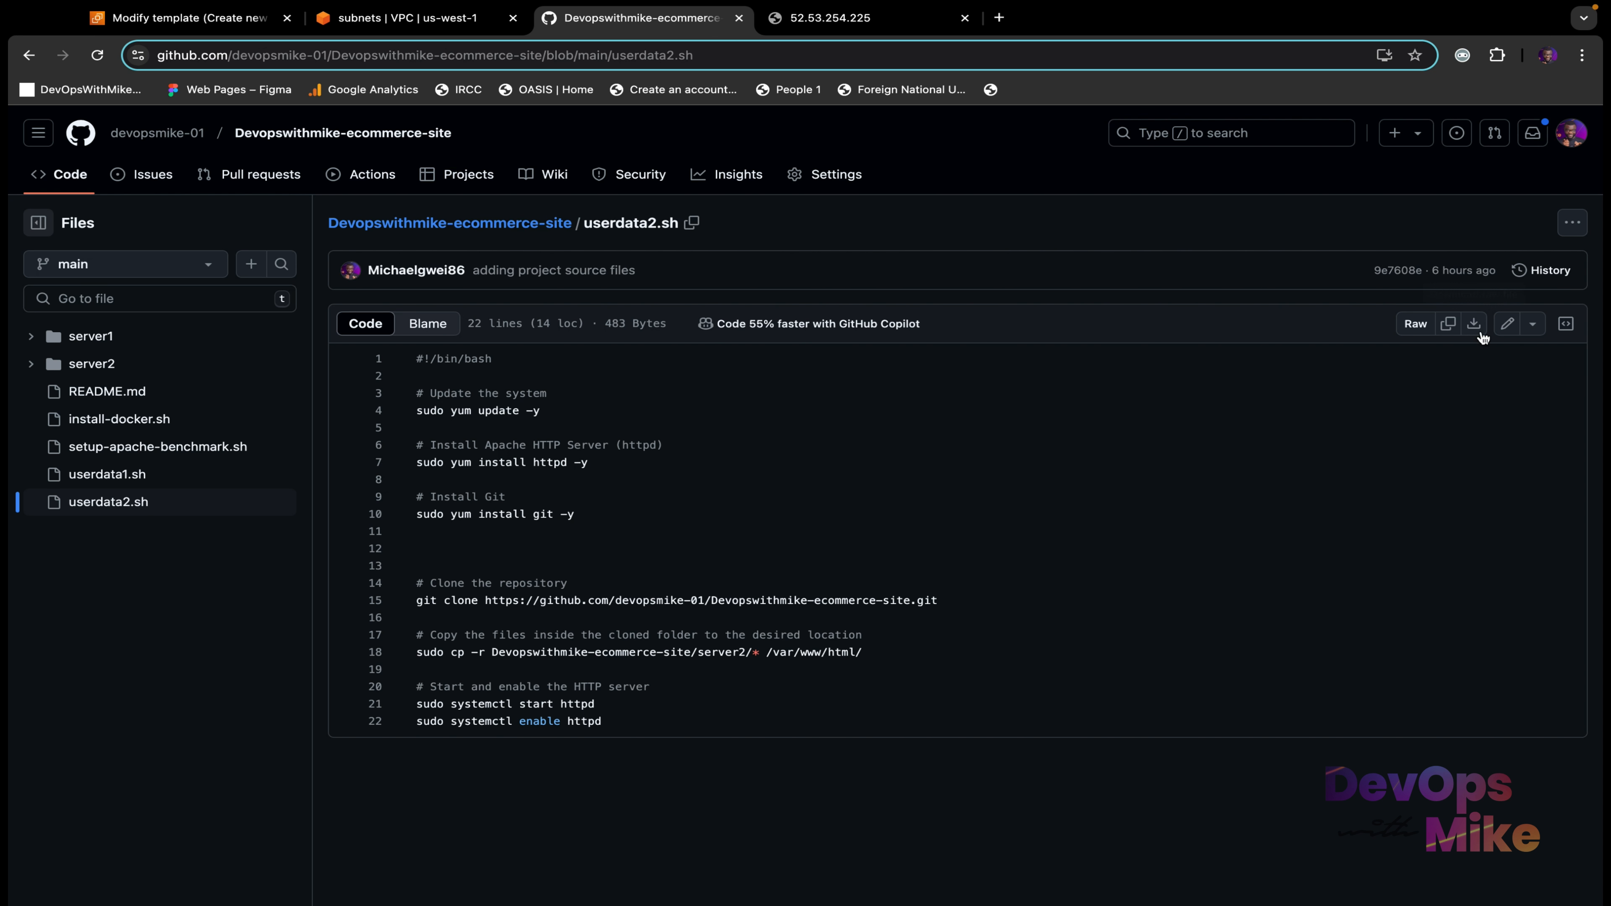
click(1450, 328)
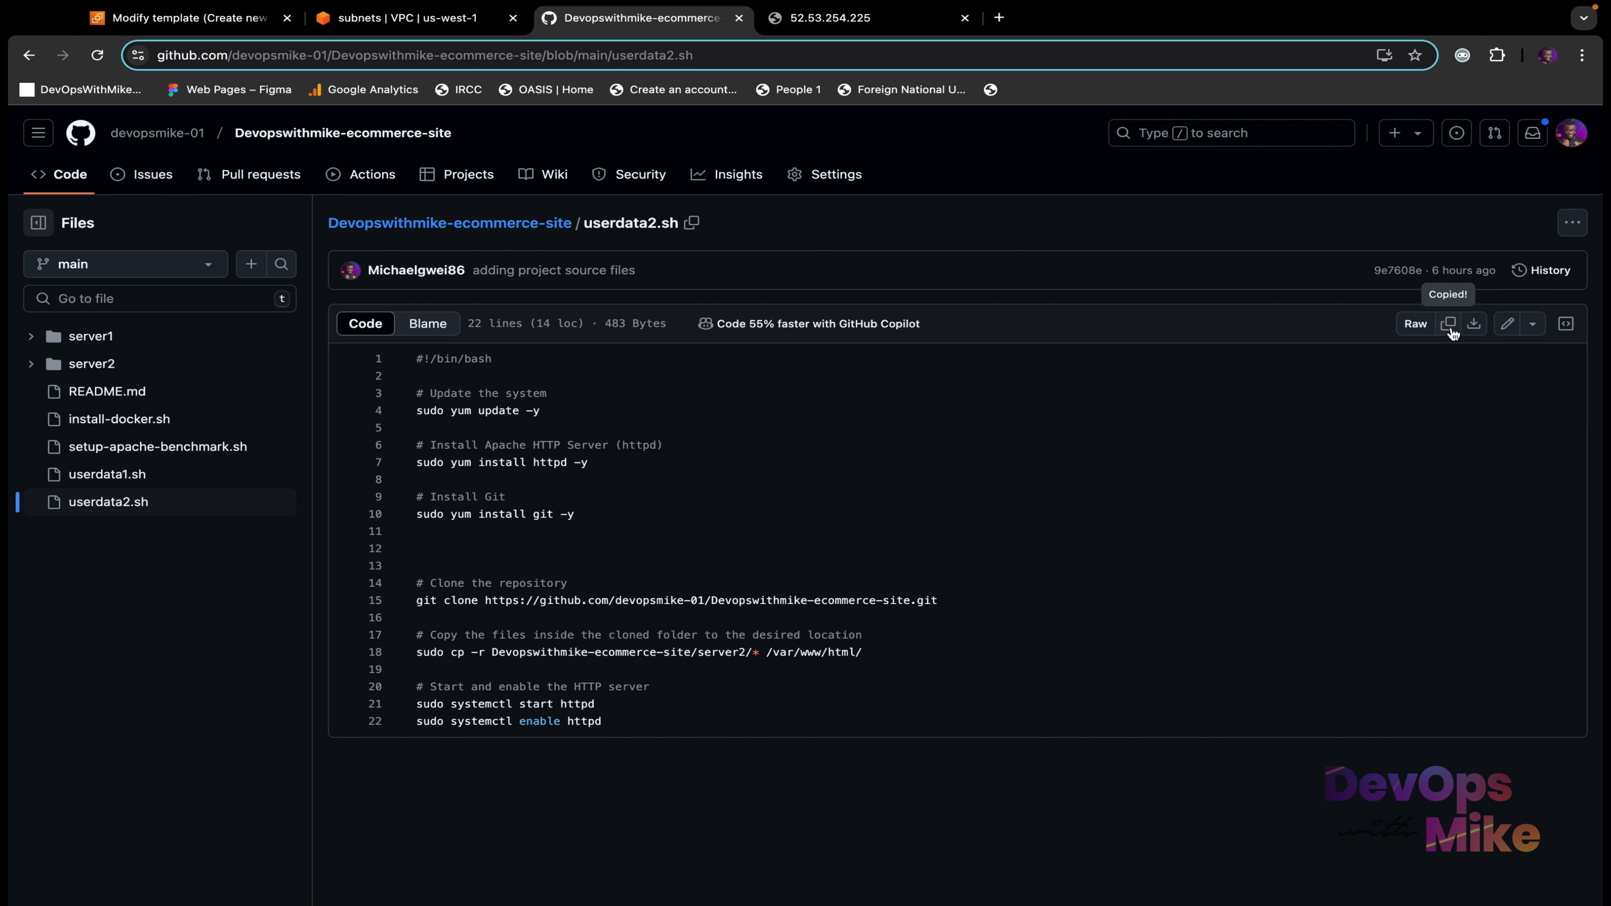
Step: Return to the EC2 template version and replace the existing user data script with the copied userdata2.sh contents
key(super+1)
click(398, 670)
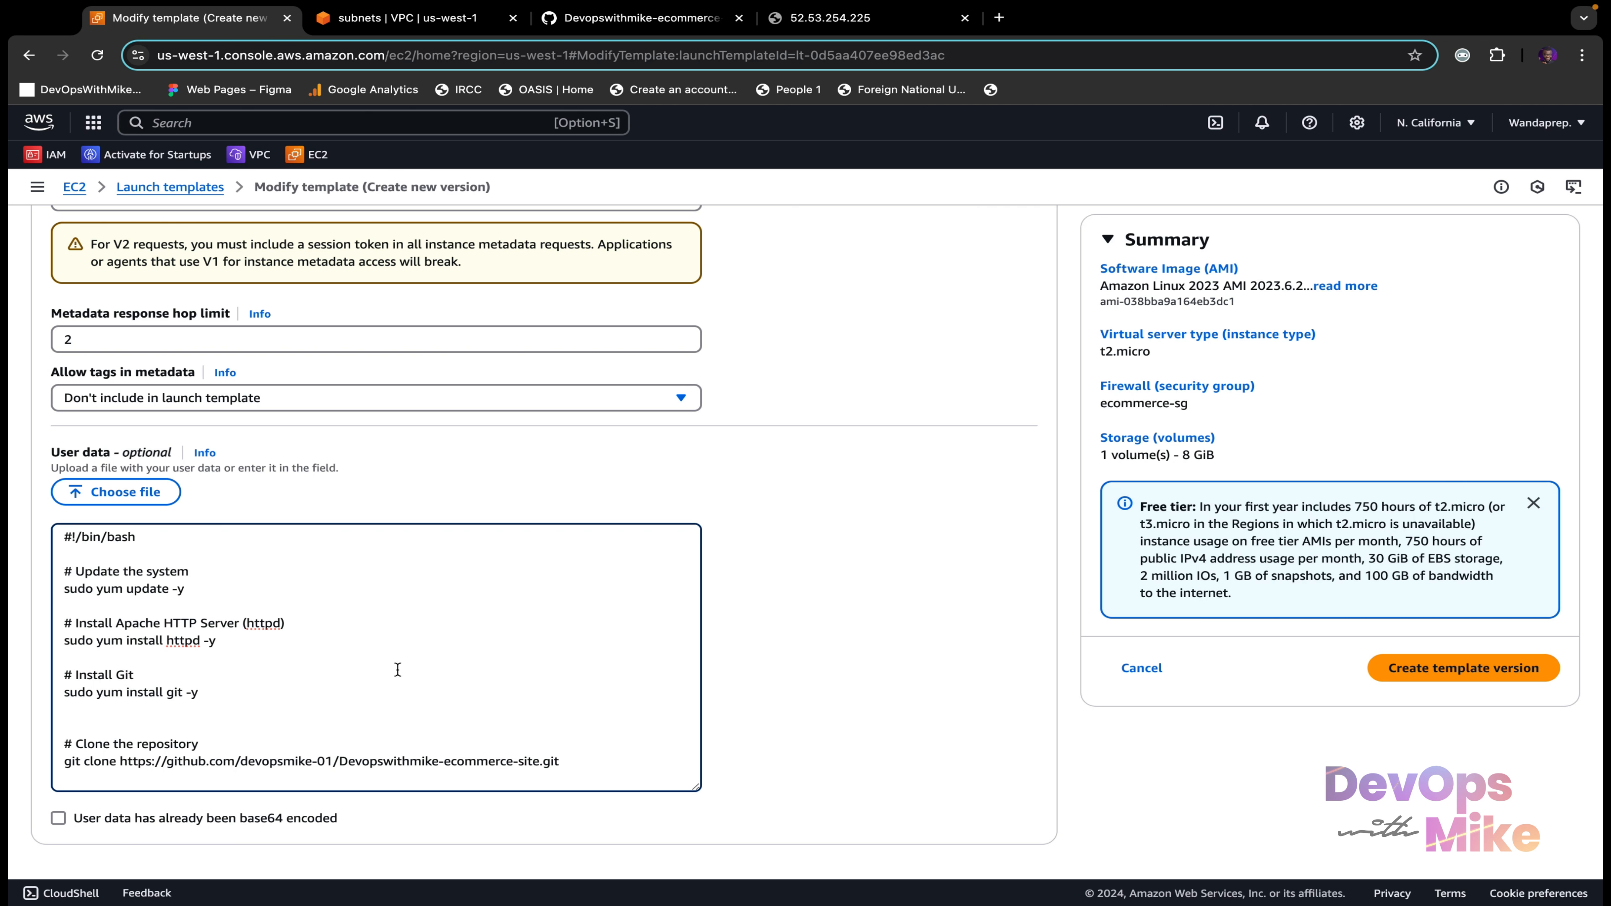
key(super+a)
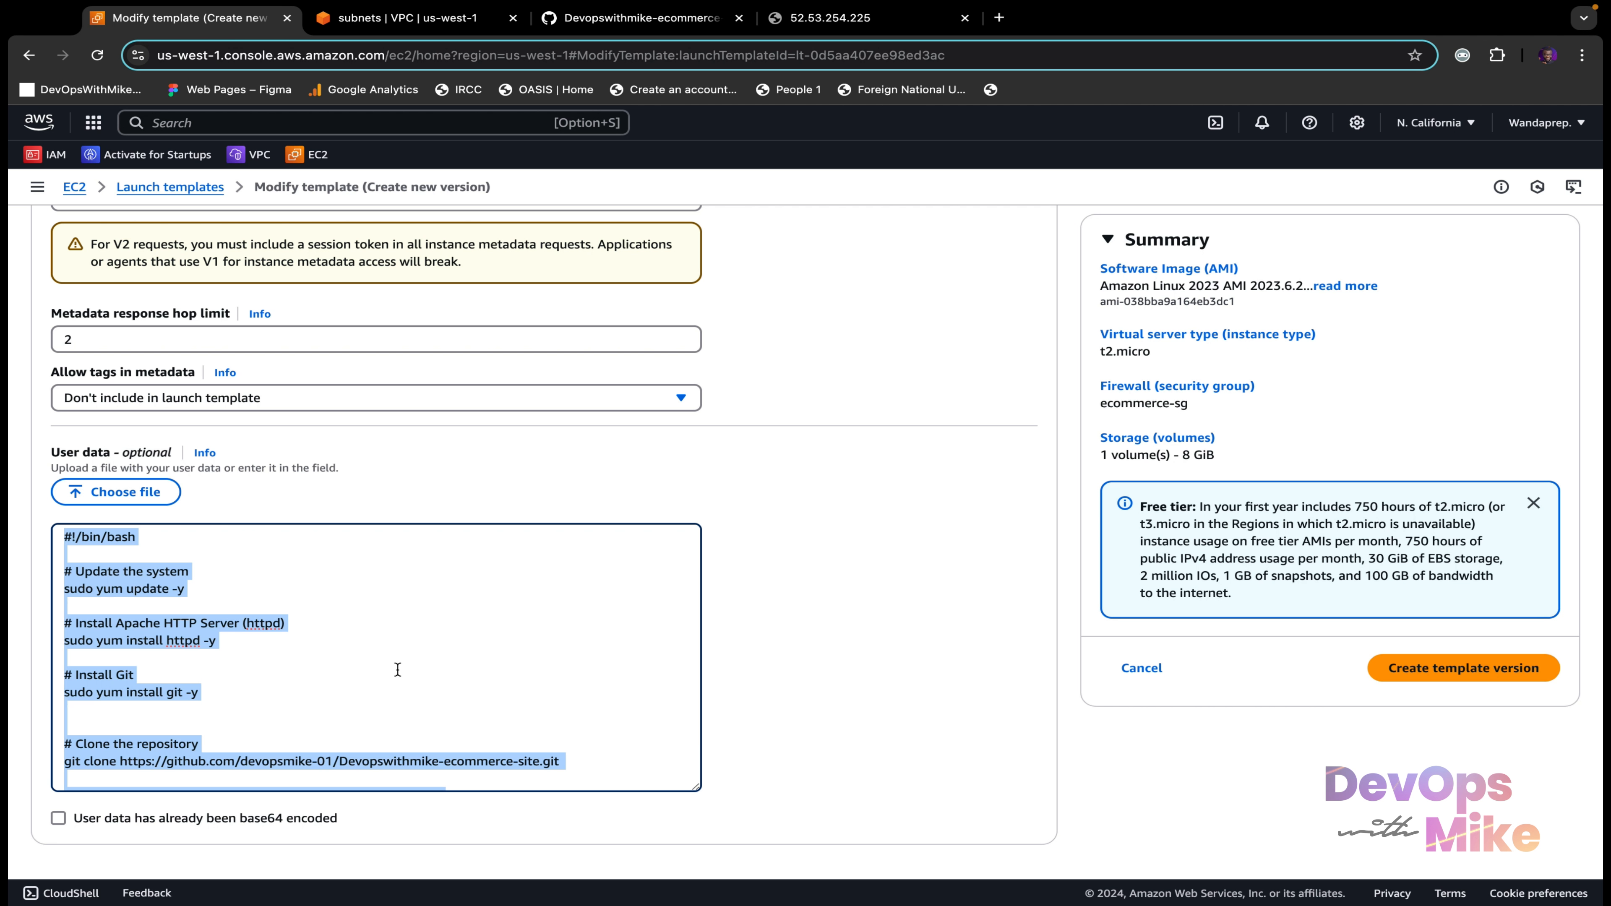
key(BackSpace)
right_click(261, 629)
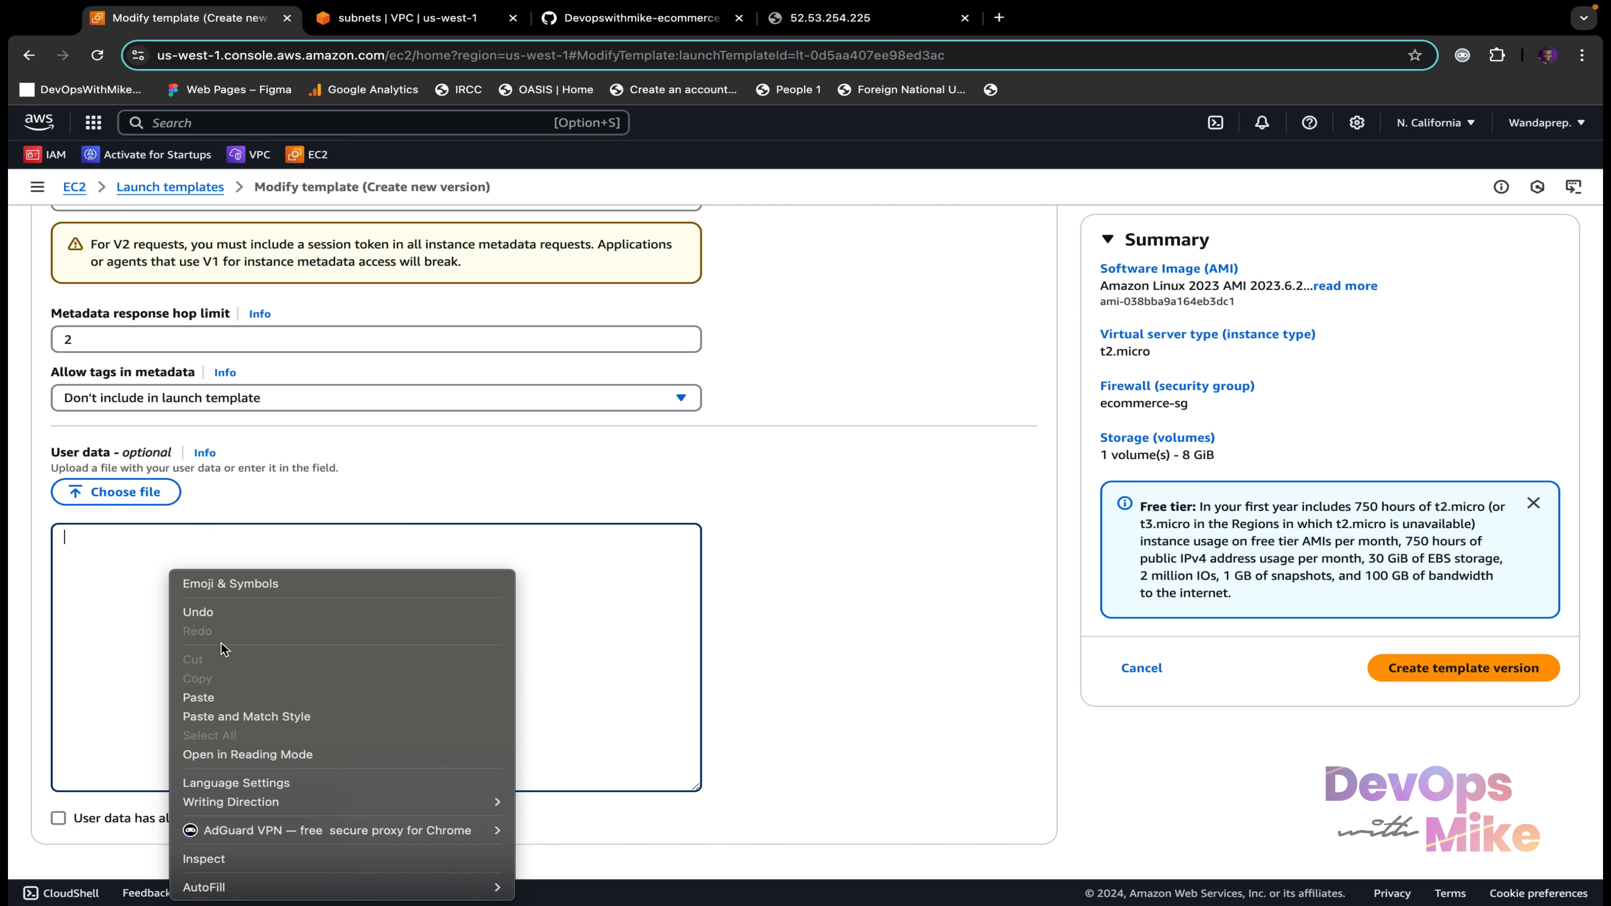
click(275, 705)
scroll(269, 592, down, 2)
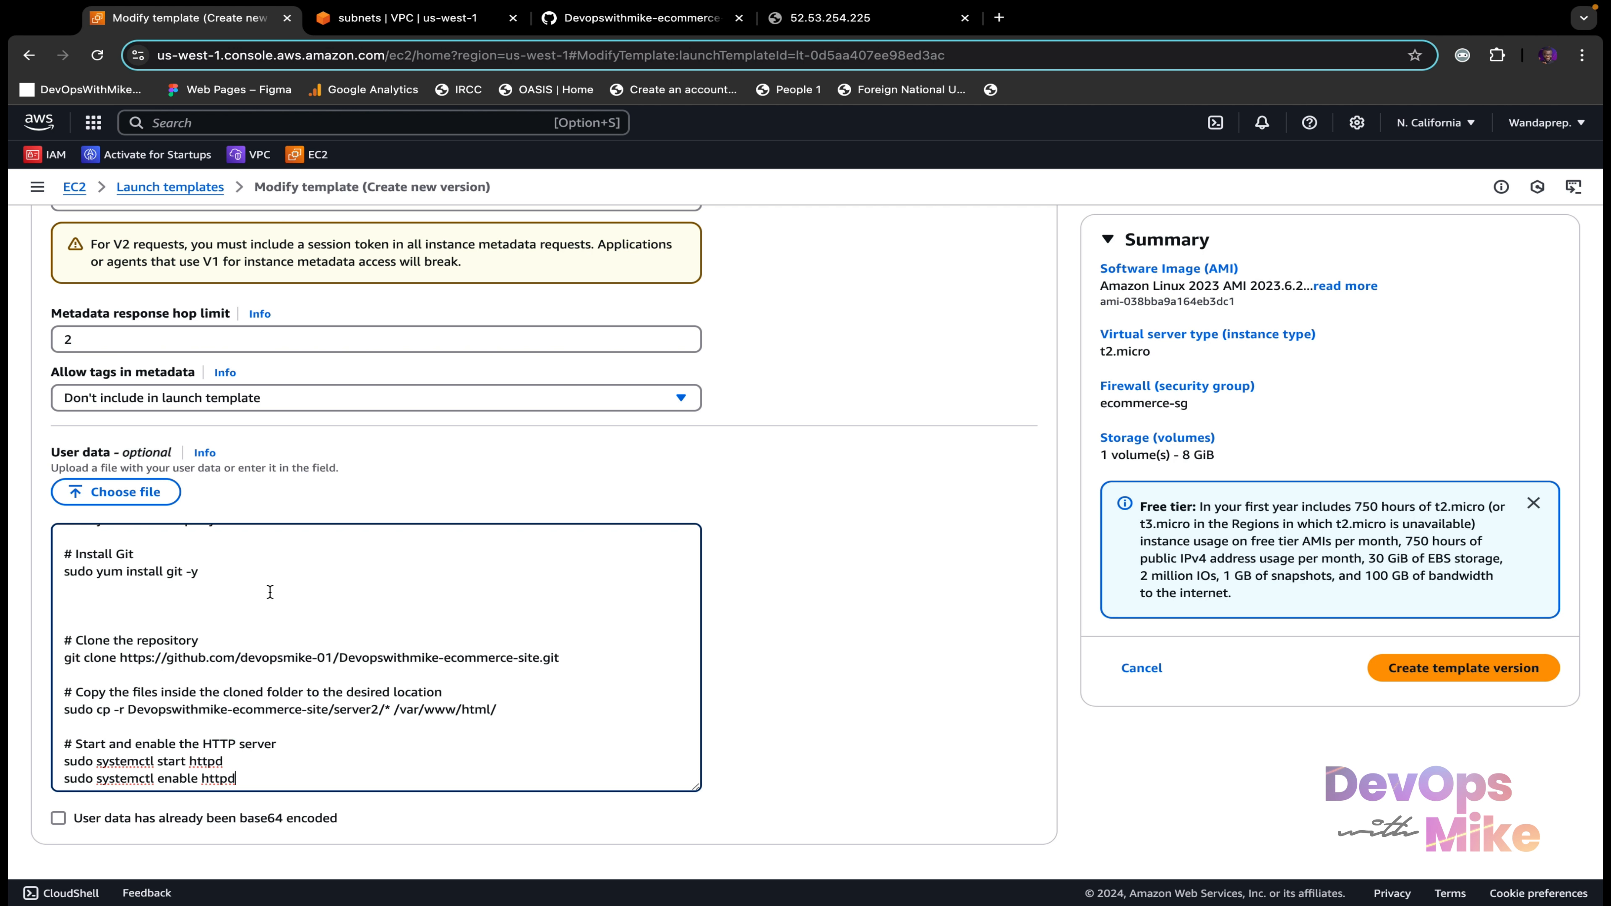
Step: Recheck the version's settings and user data against userdata2.sh on GitHub, and create the new template version
click(1488, 672)
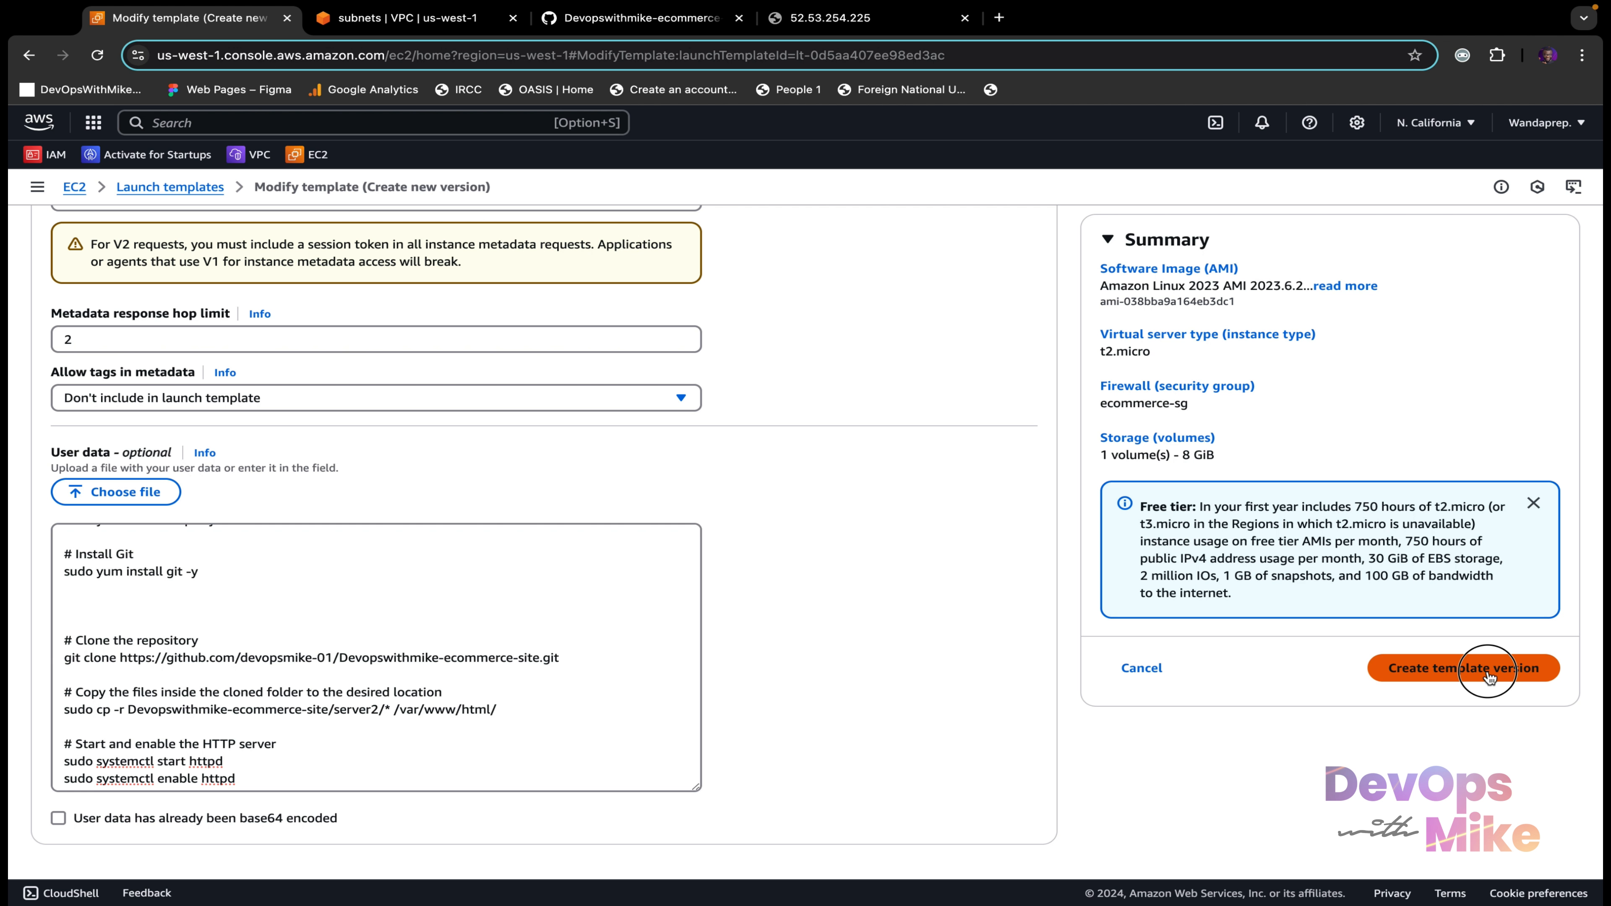
scroll(55, 345, up, 4)
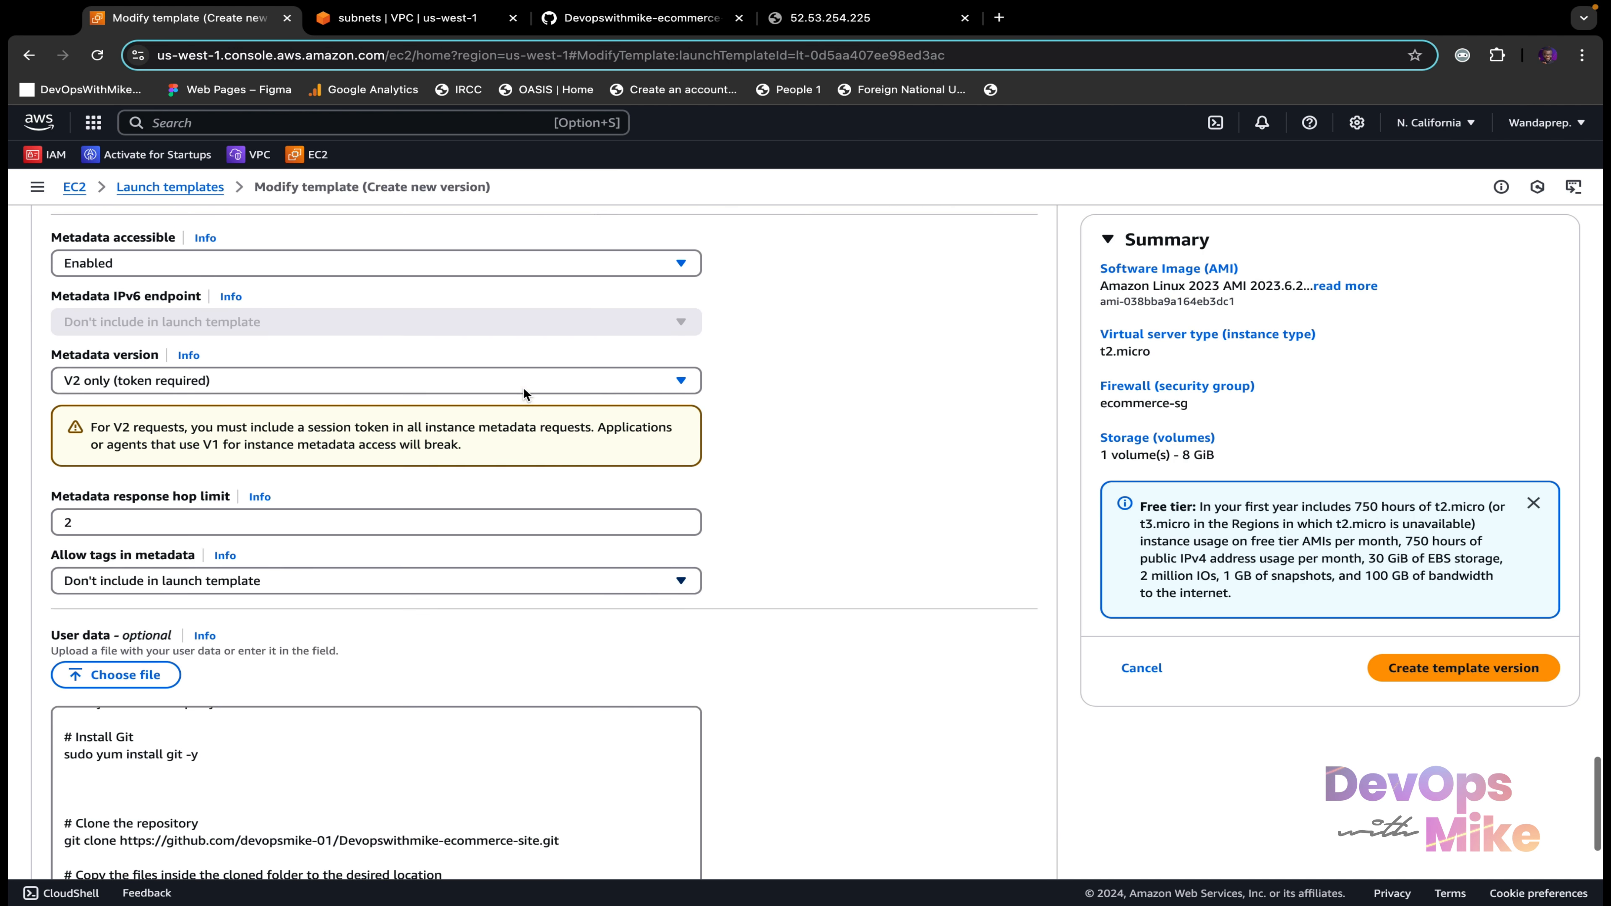
scroll(122, 359, up, 10)
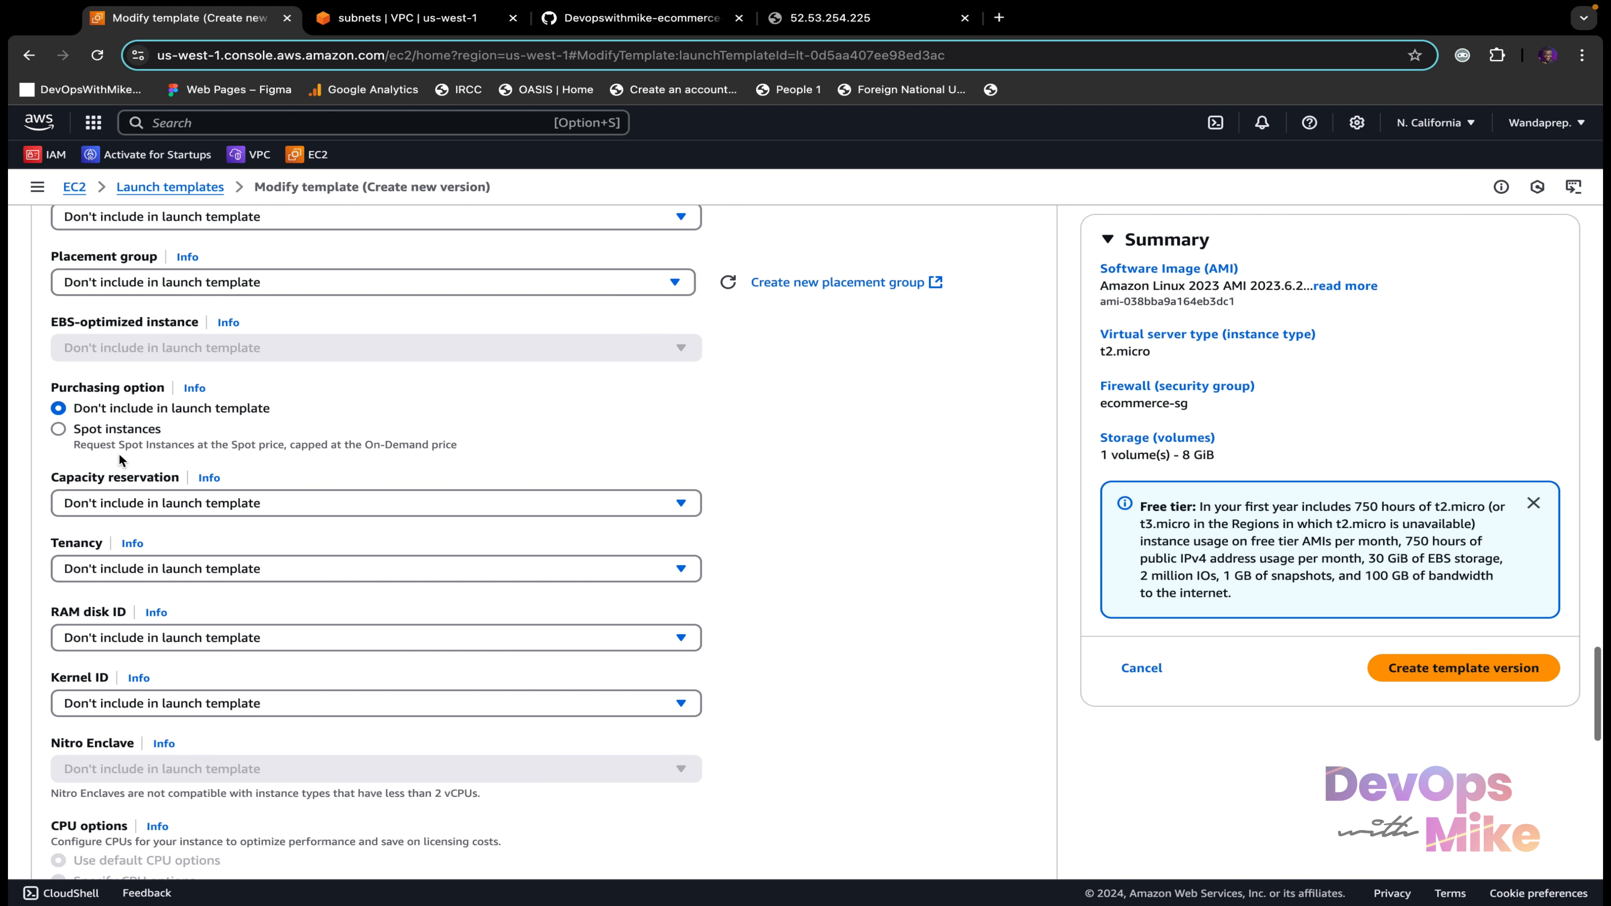
scroll(122, 460, up, 15)
click(640, 19)
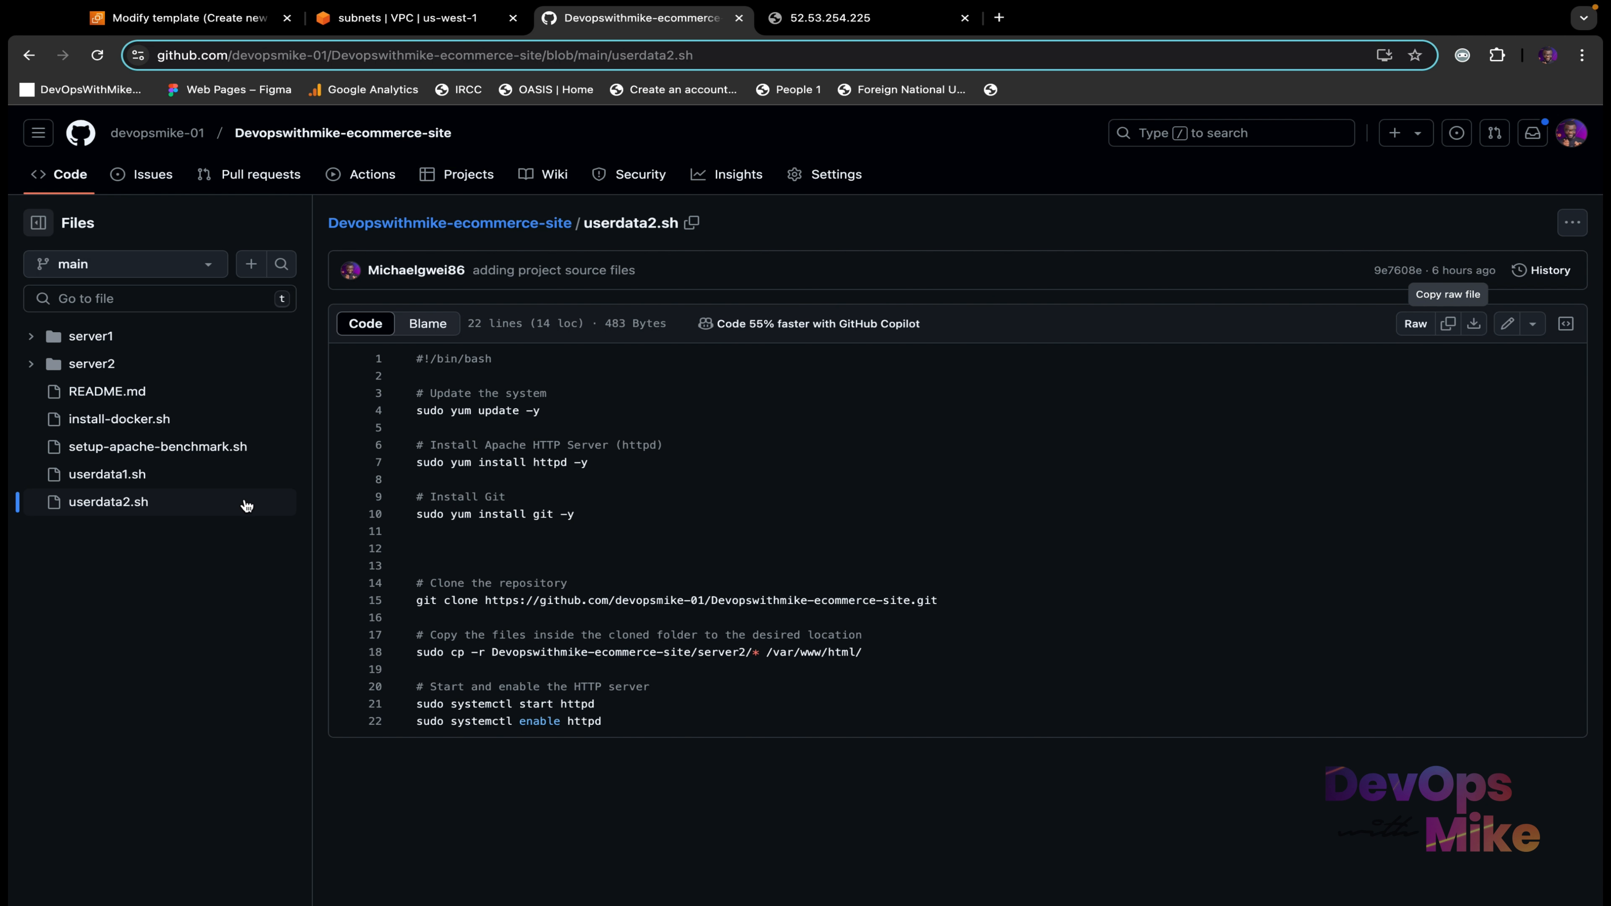
click(214, 24)
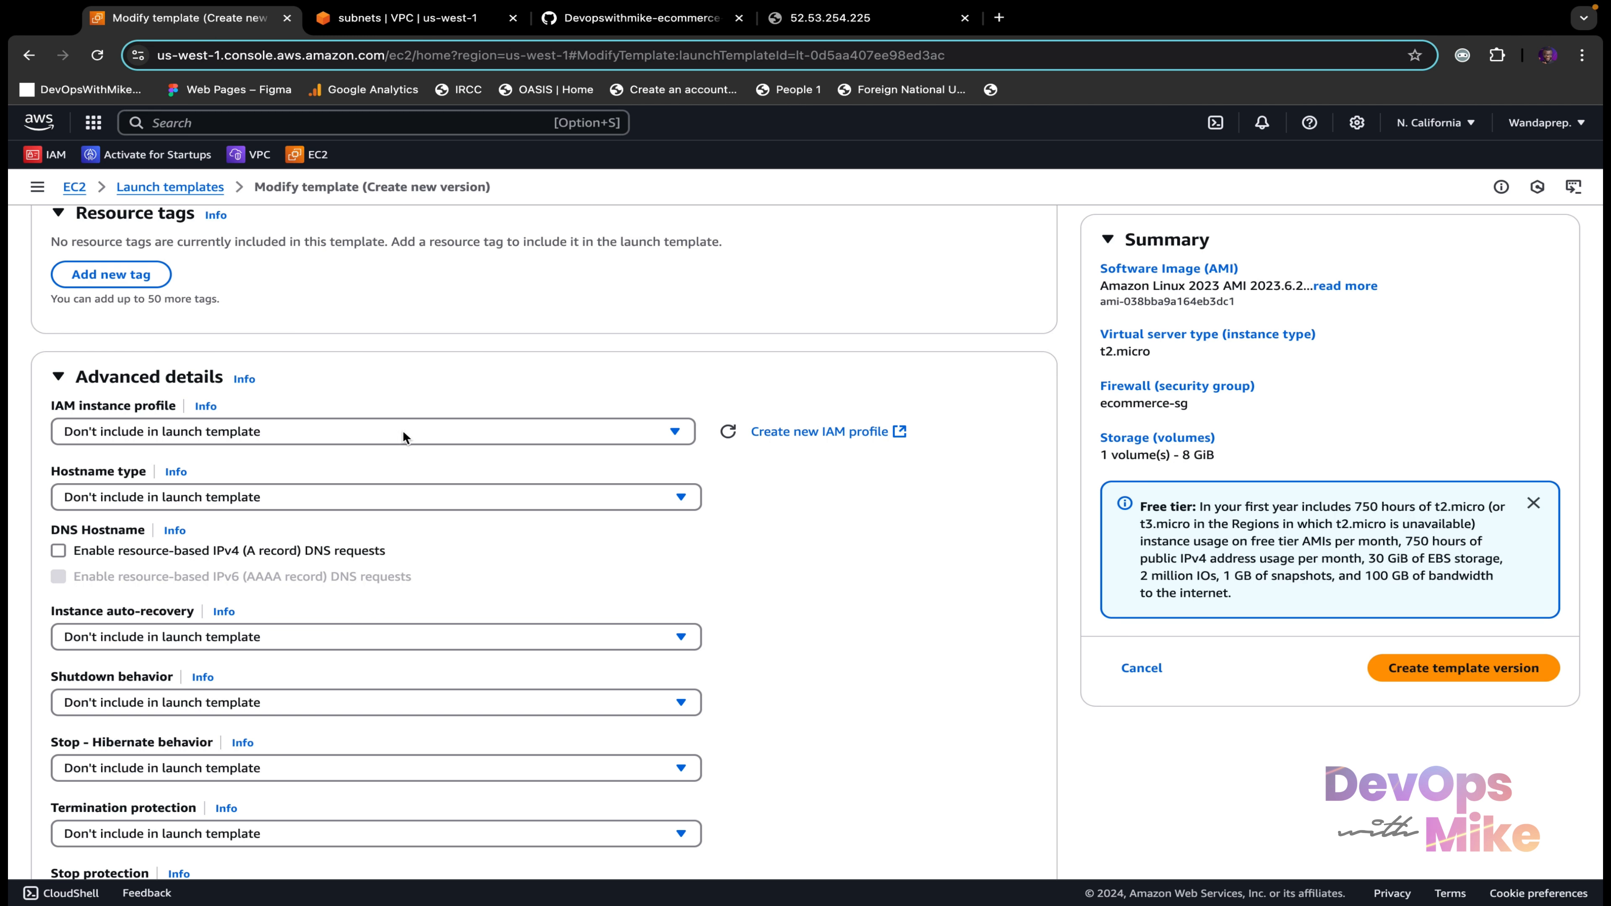
scroll(404, 437, down, 20)
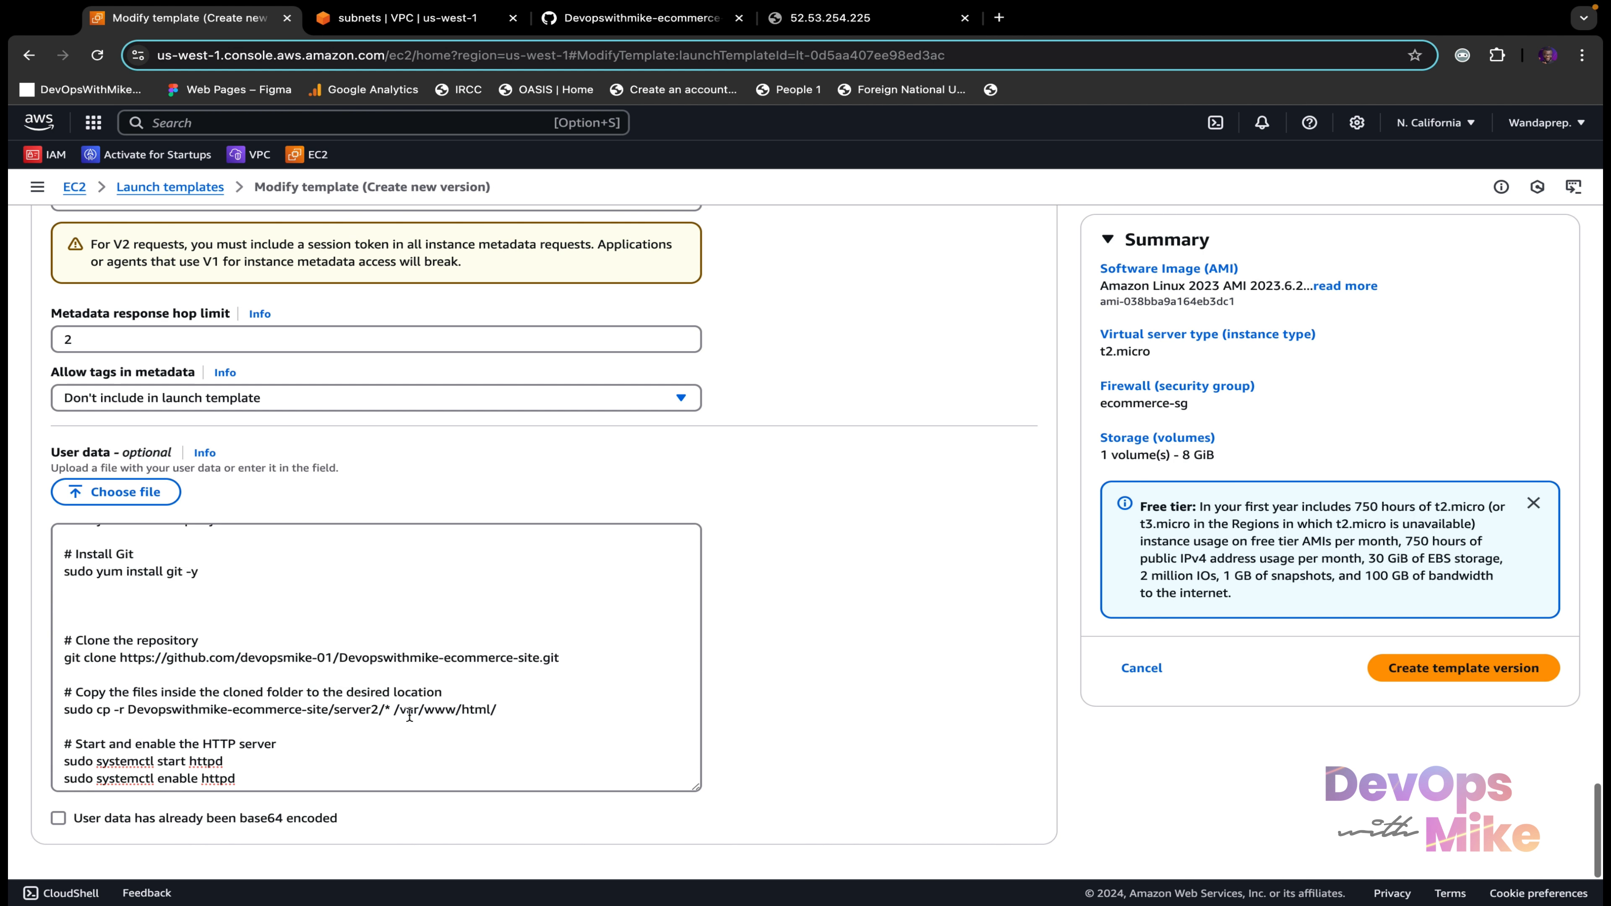
click(1456, 667)
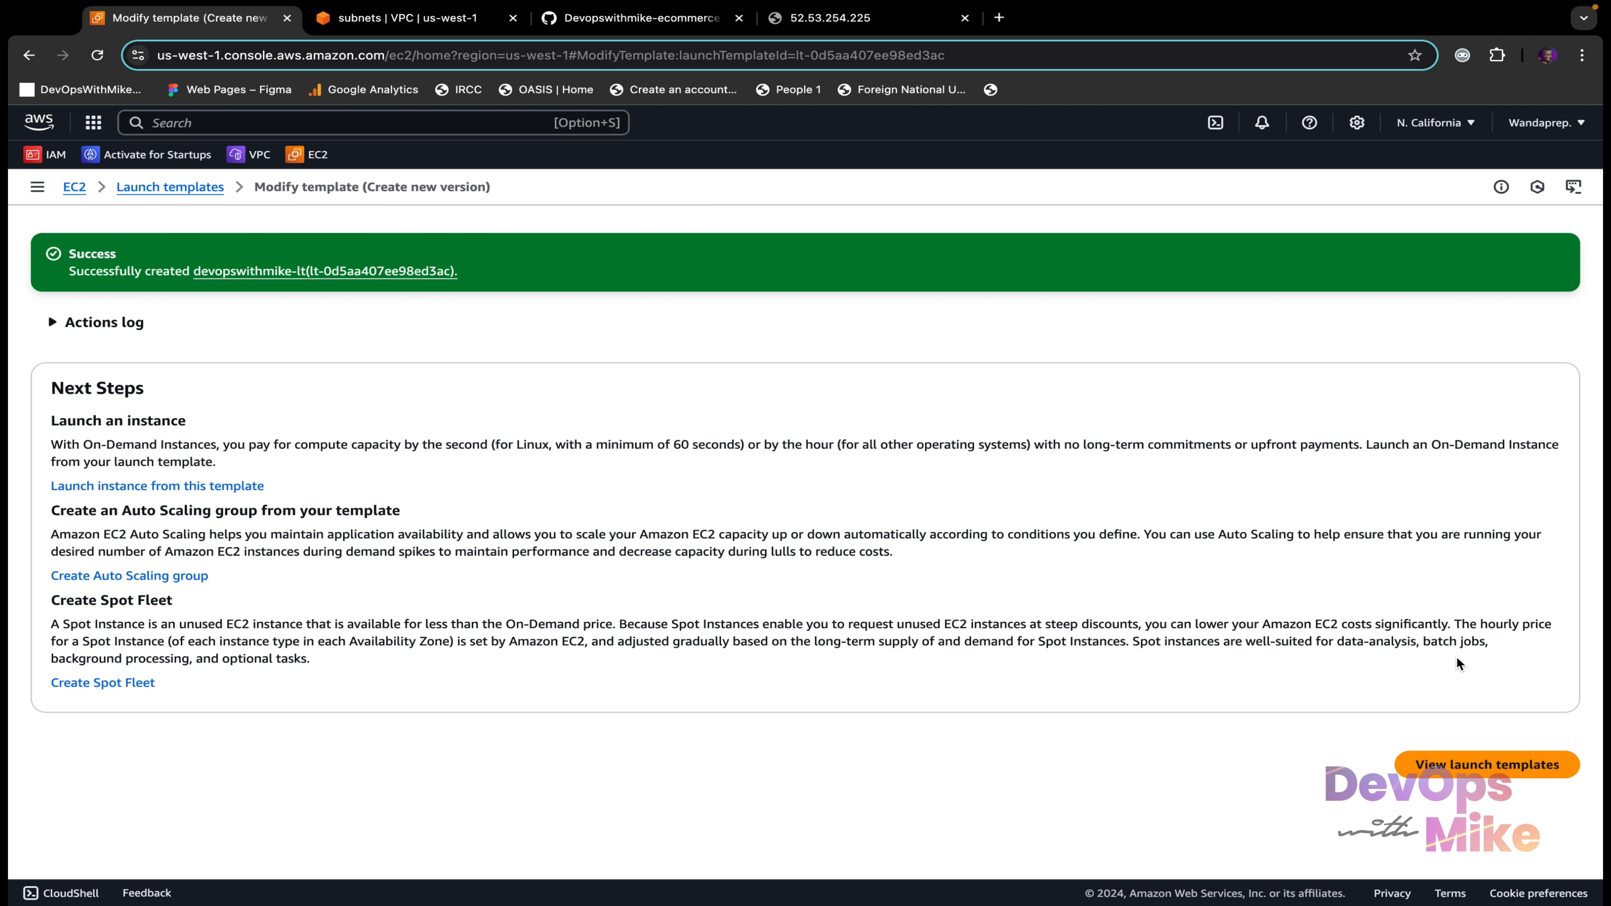
Step: Open the launch templates list, select devopswithmike-lt and display the details of its version 2
click(1456, 770)
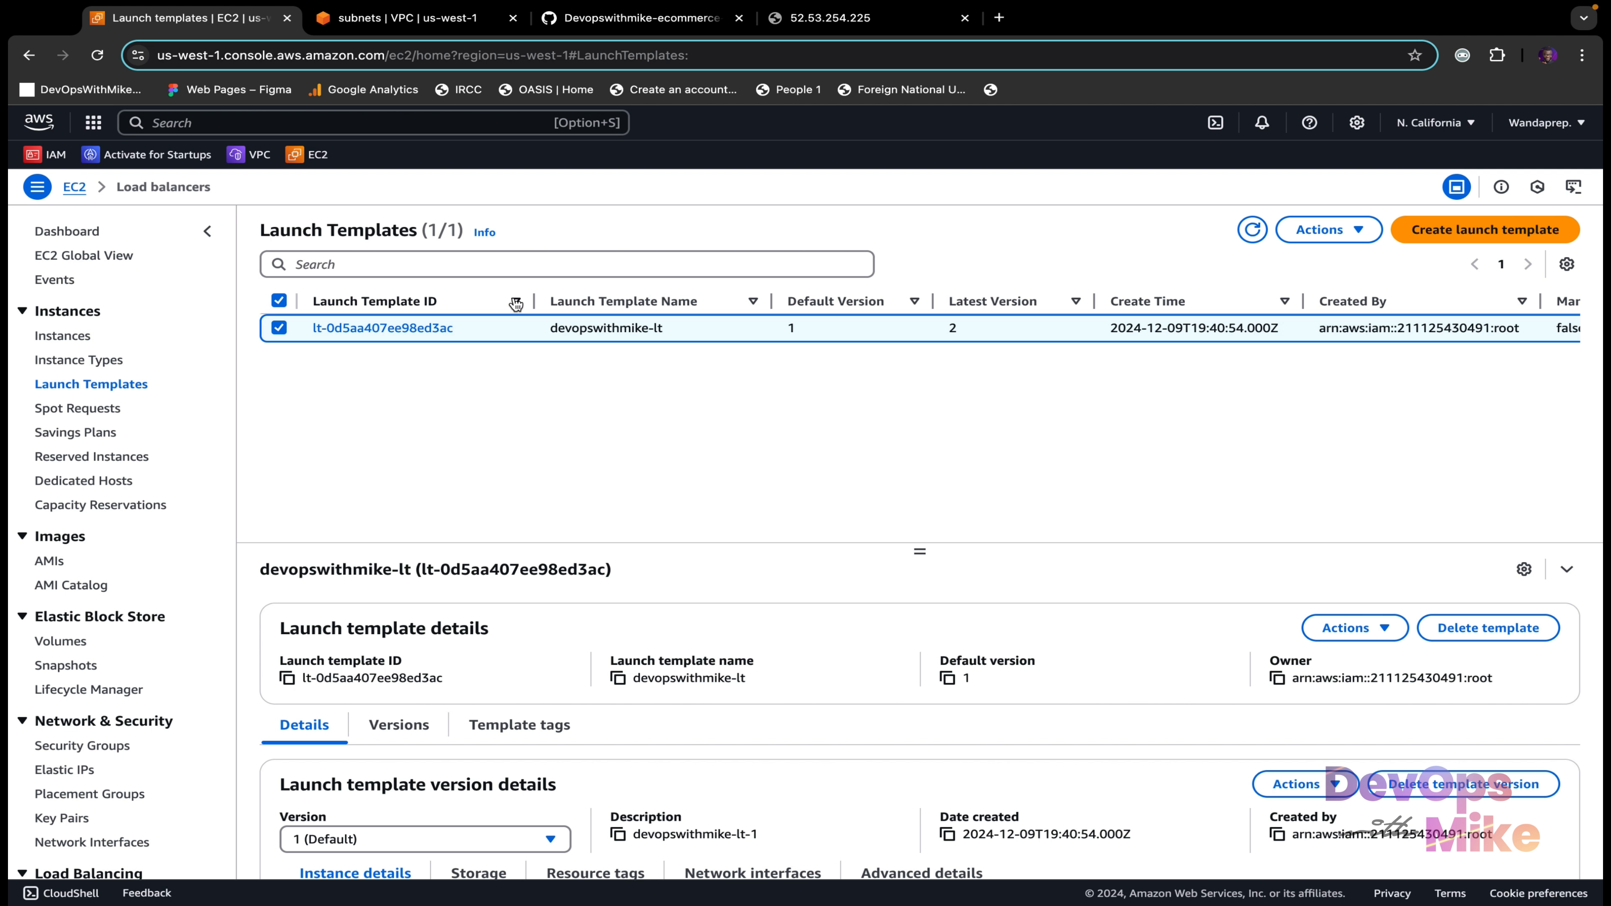
click(279, 329)
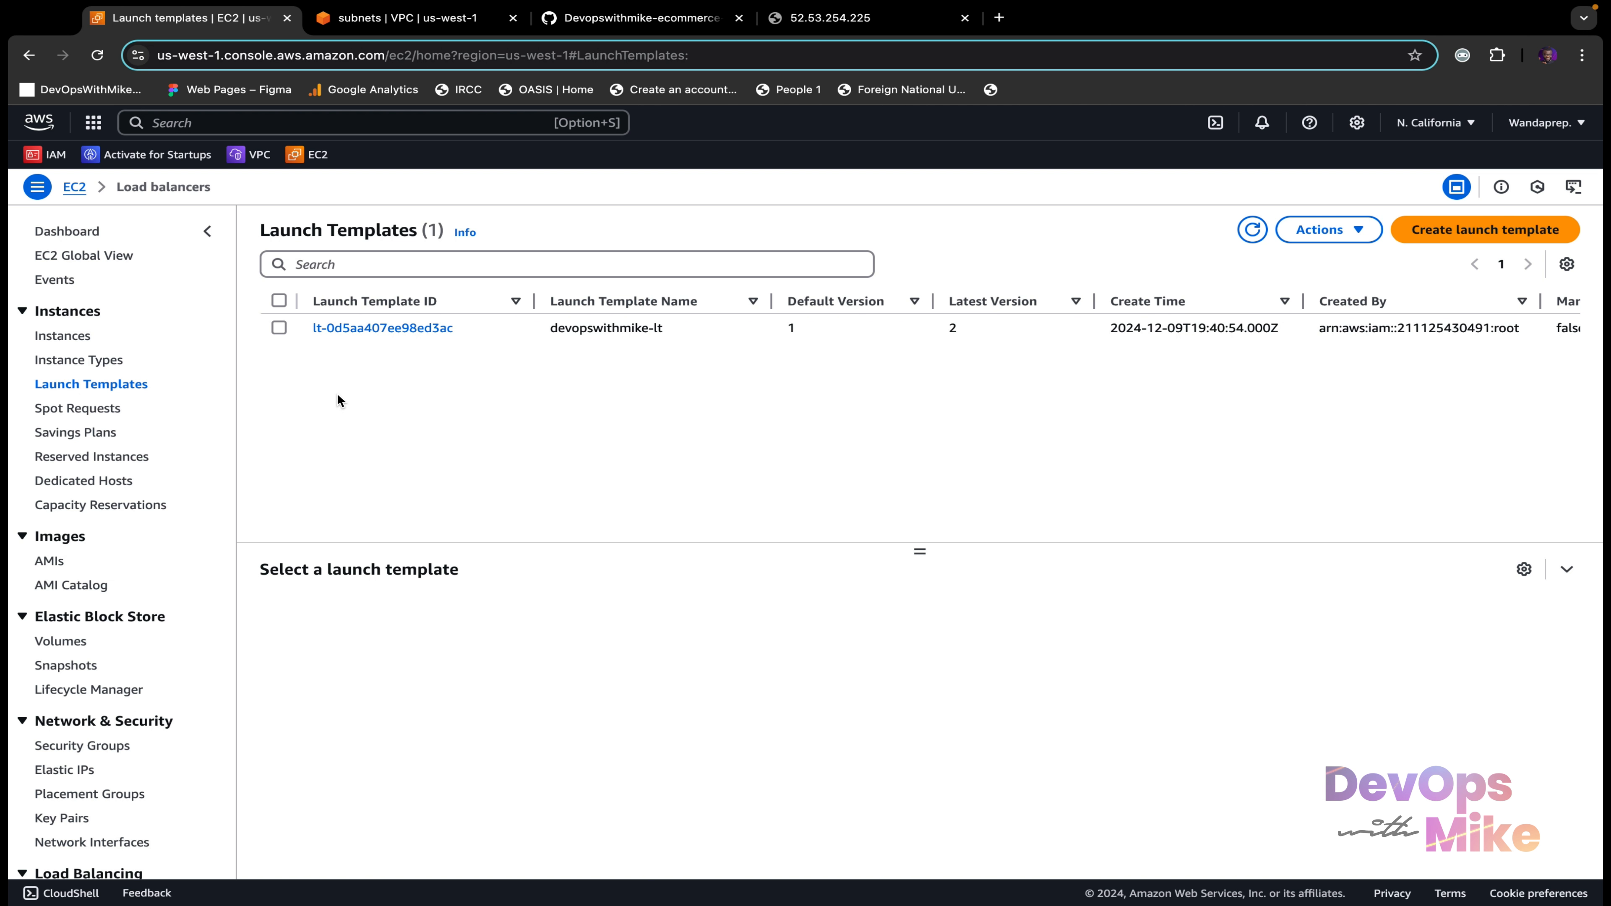
click(279, 329)
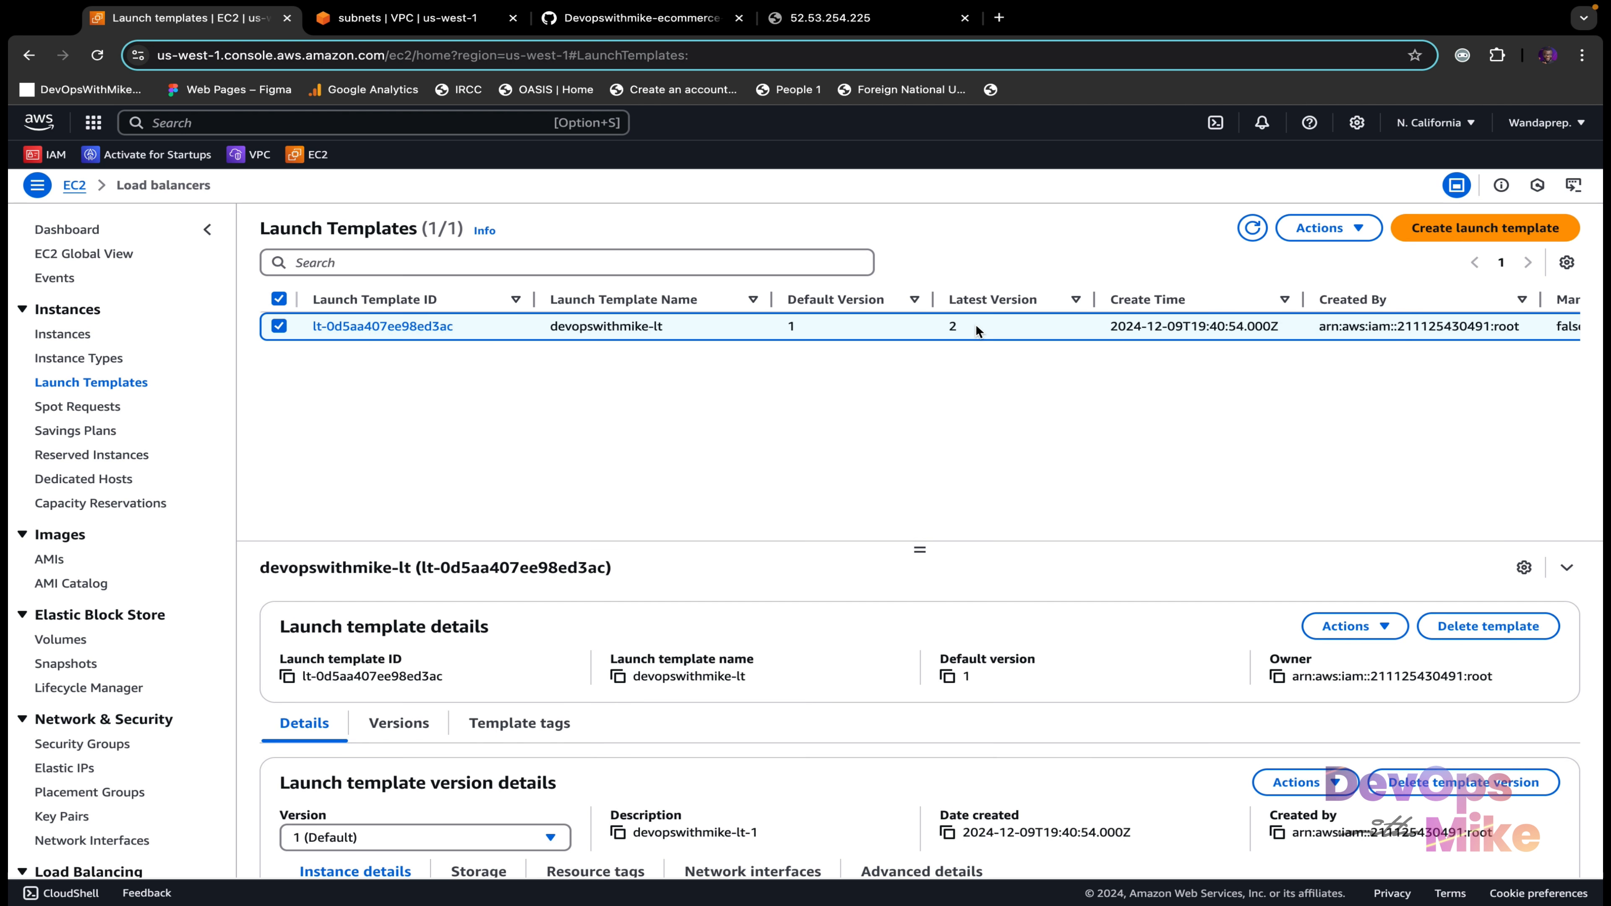
scroll(975, 580, down, 3)
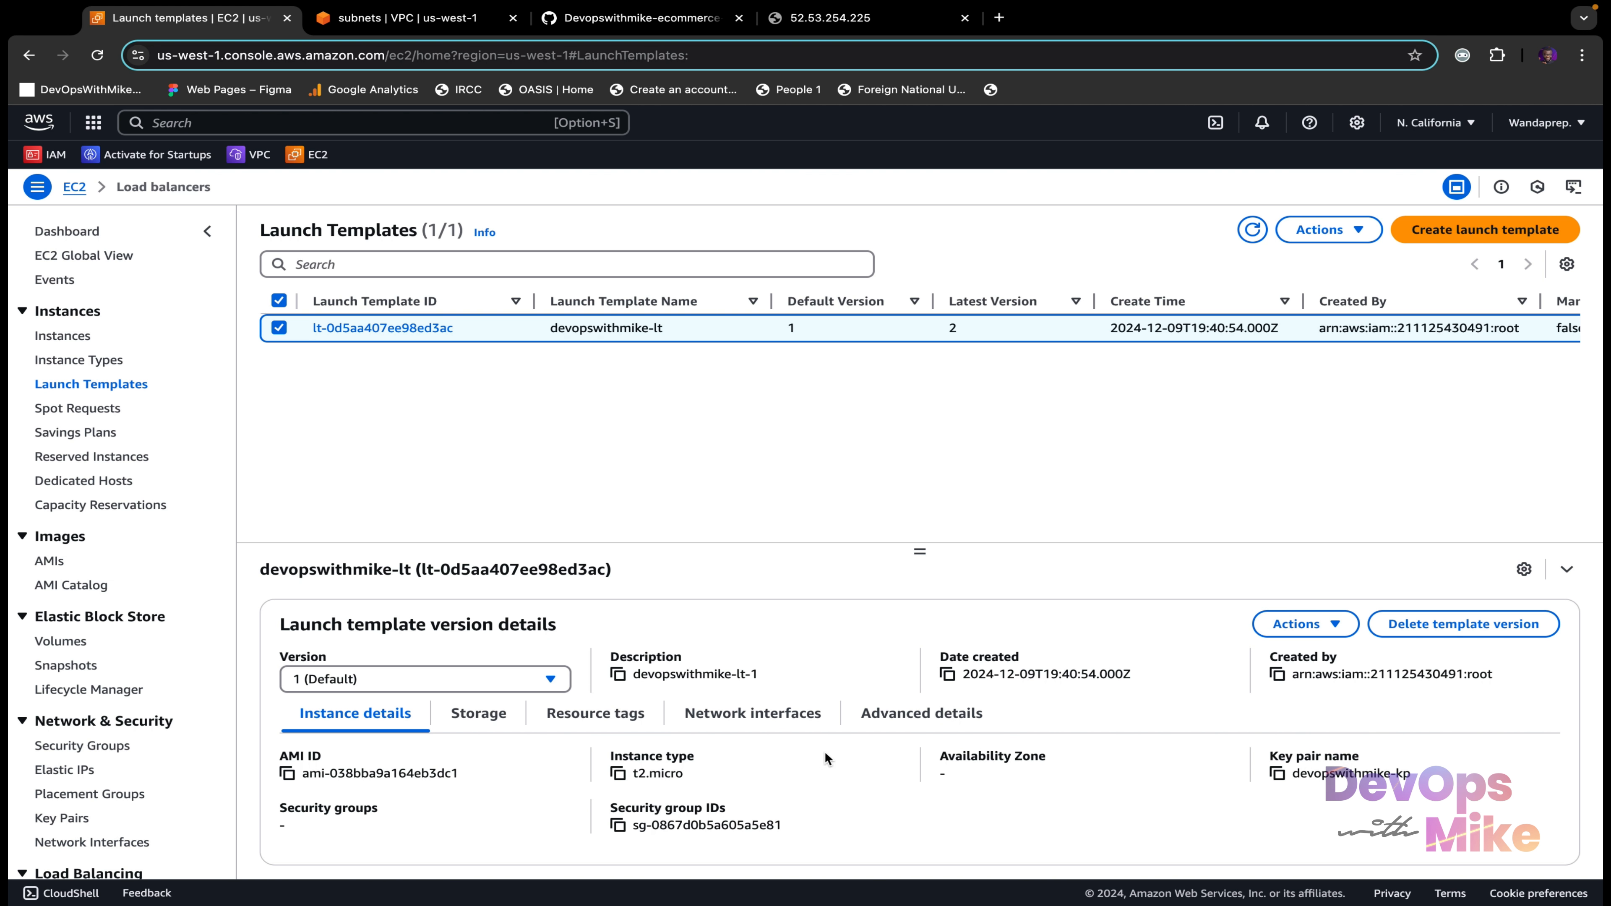
click(546, 678)
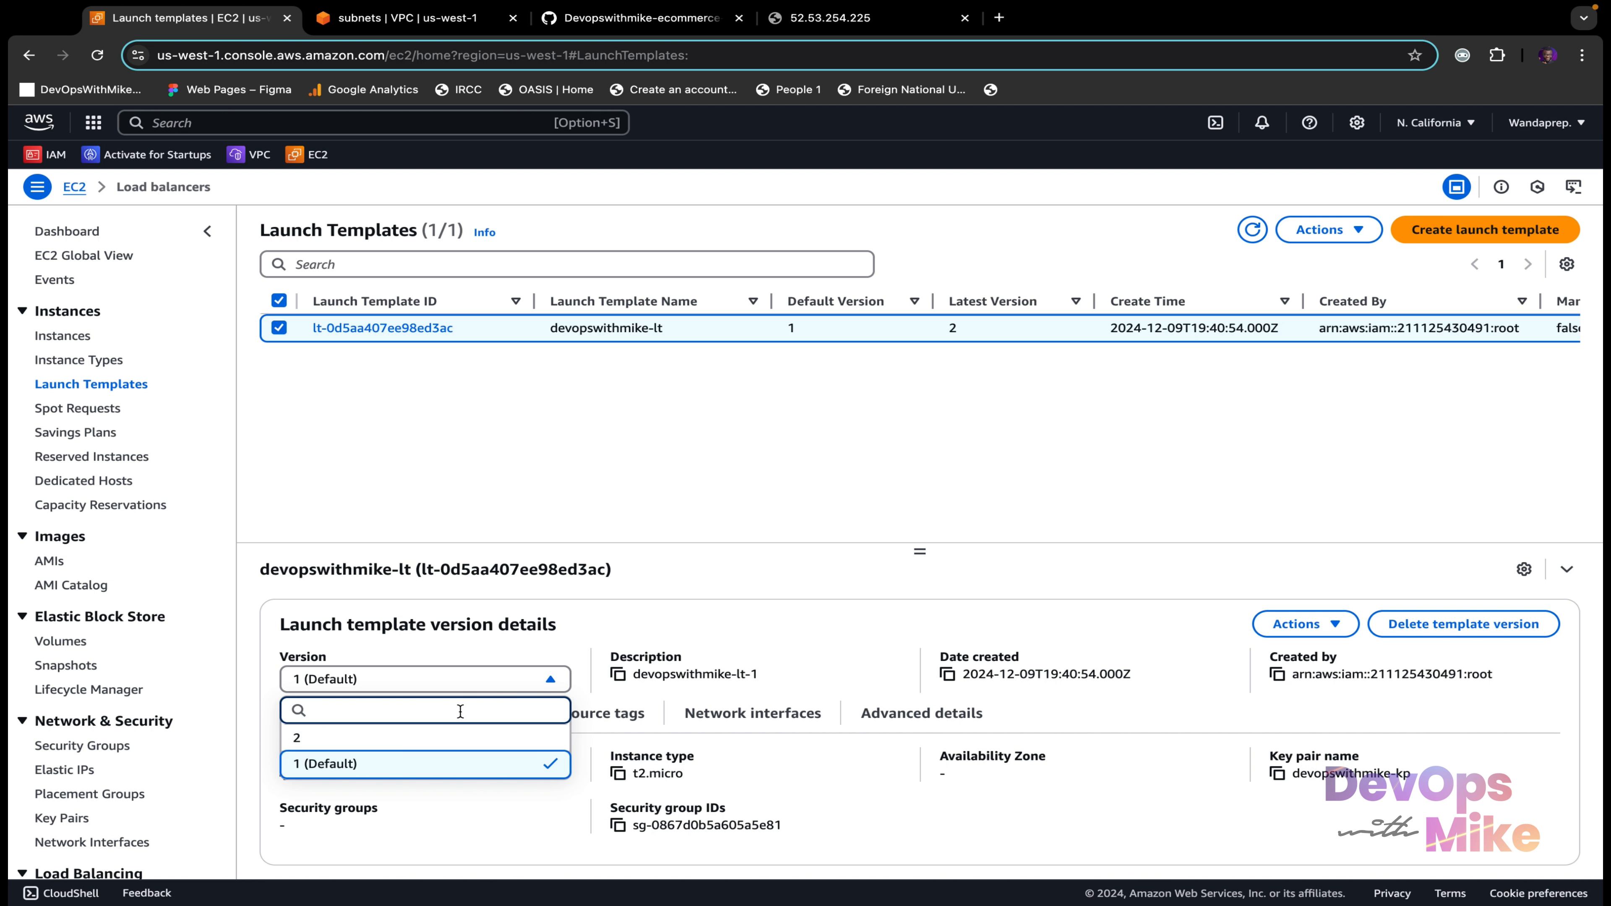
click(447, 742)
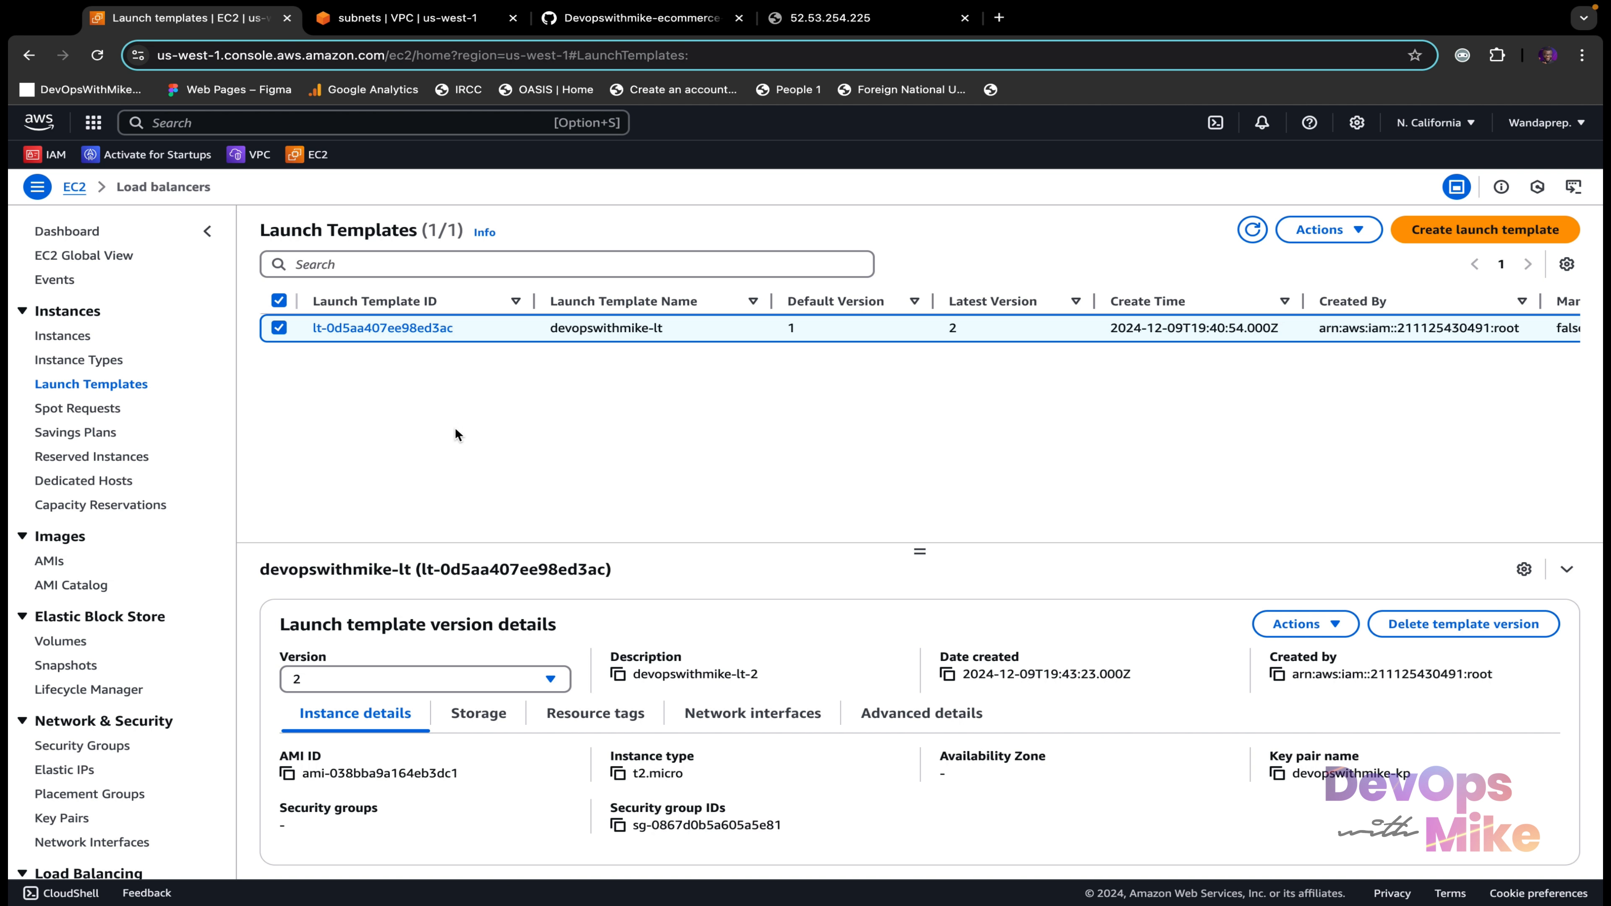
Step: Start creating an Auto Scaling group and name it devopswithmike-asg
scroll(133, 633, down, 3)
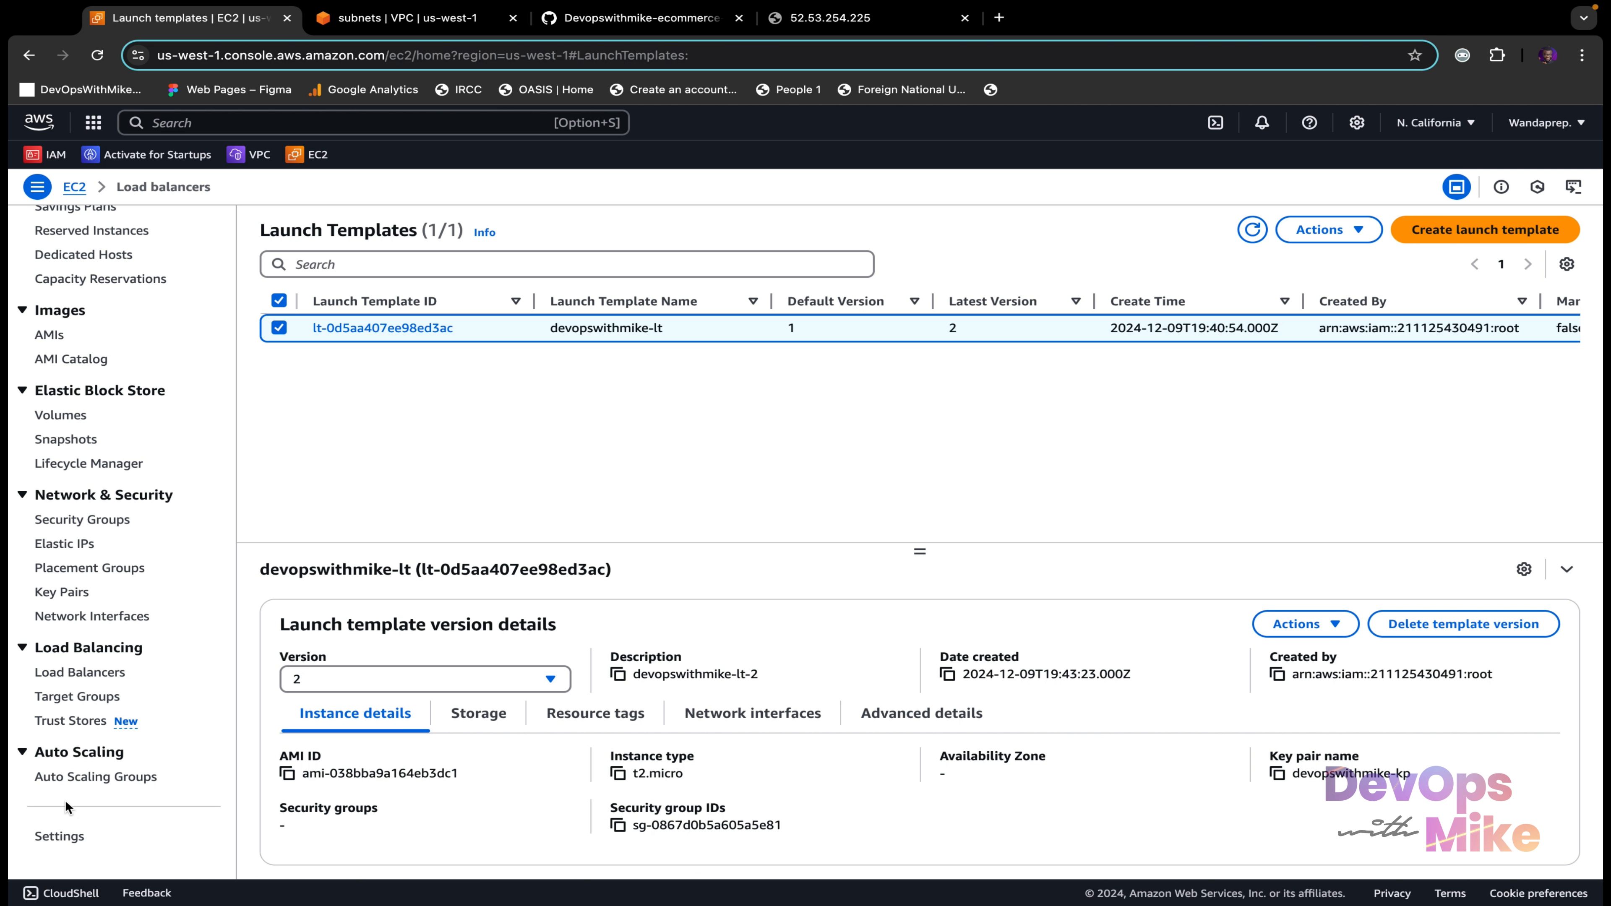
click(82, 781)
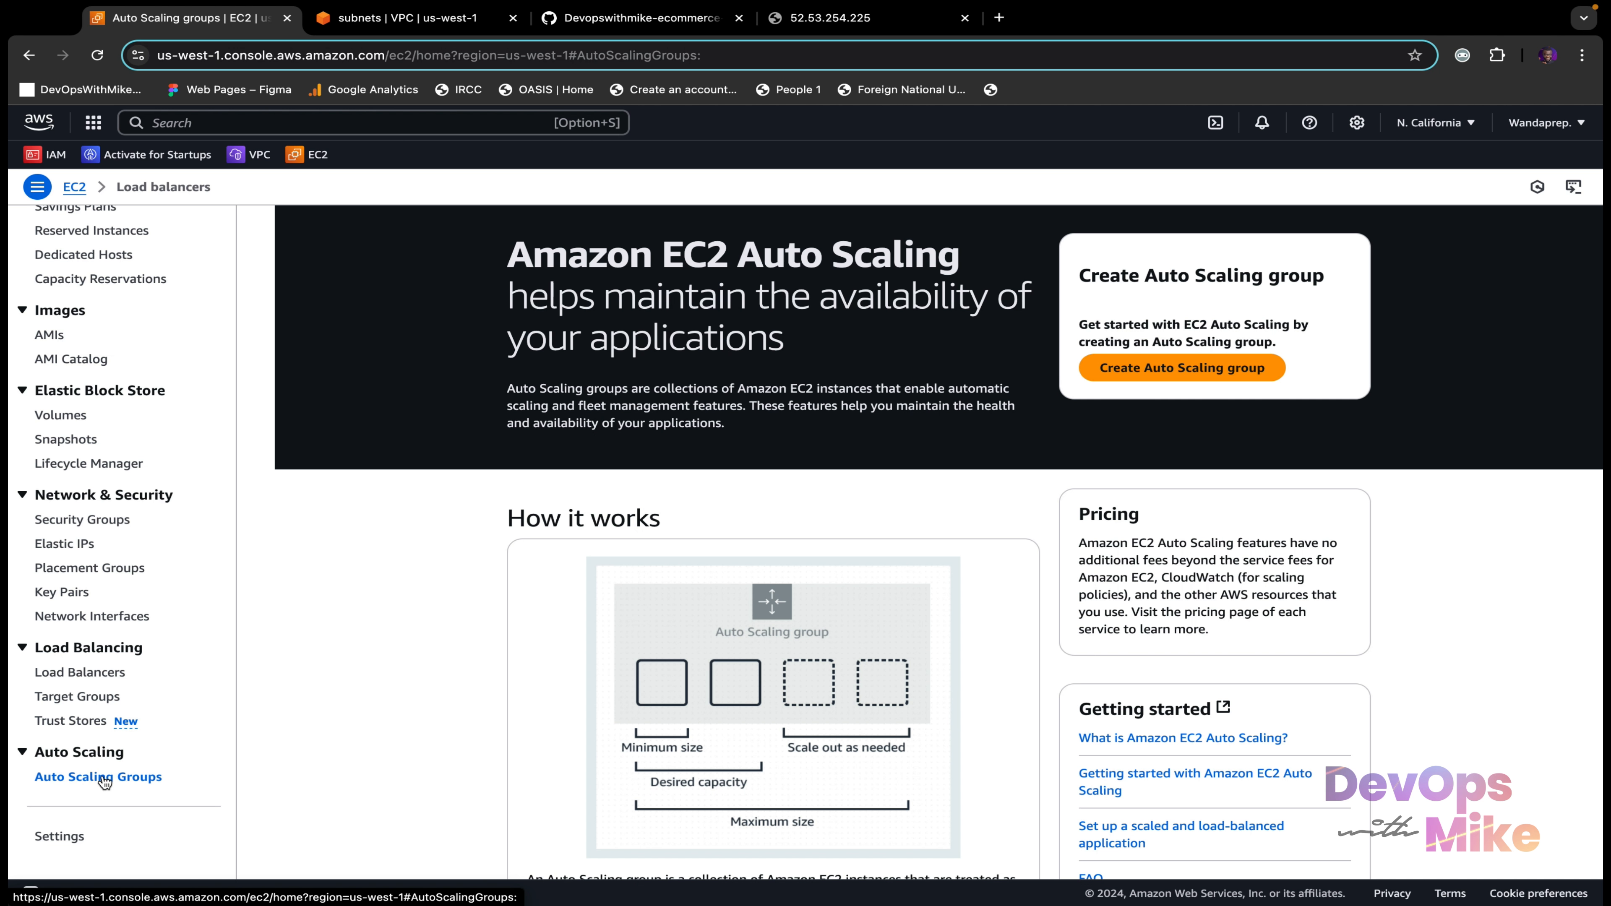
click(1237, 373)
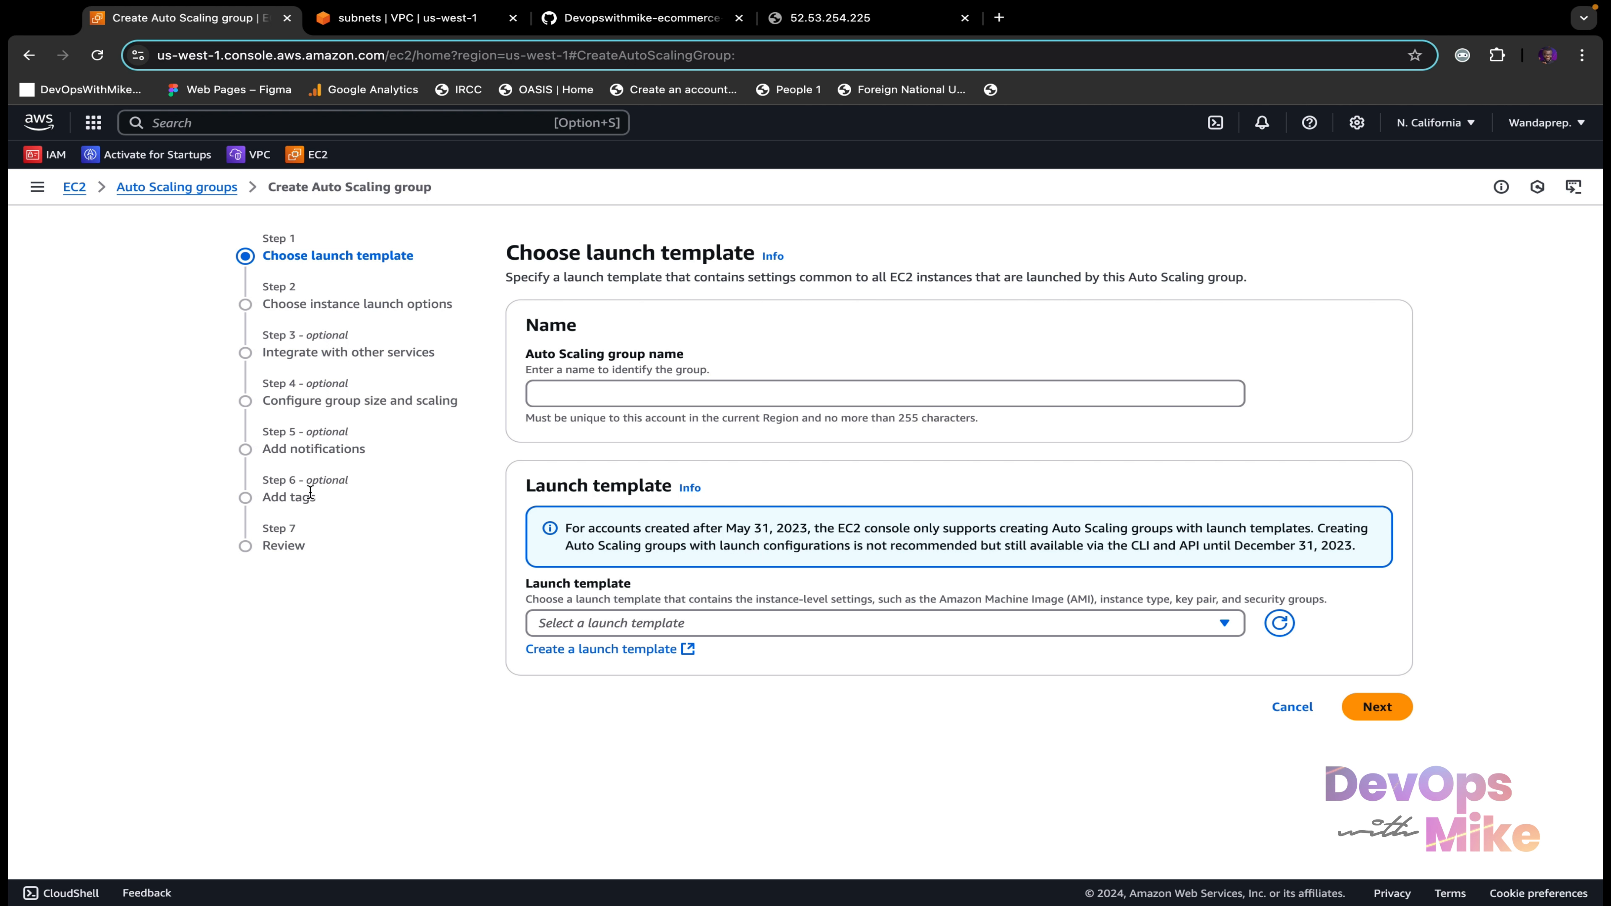
click(693, 405)
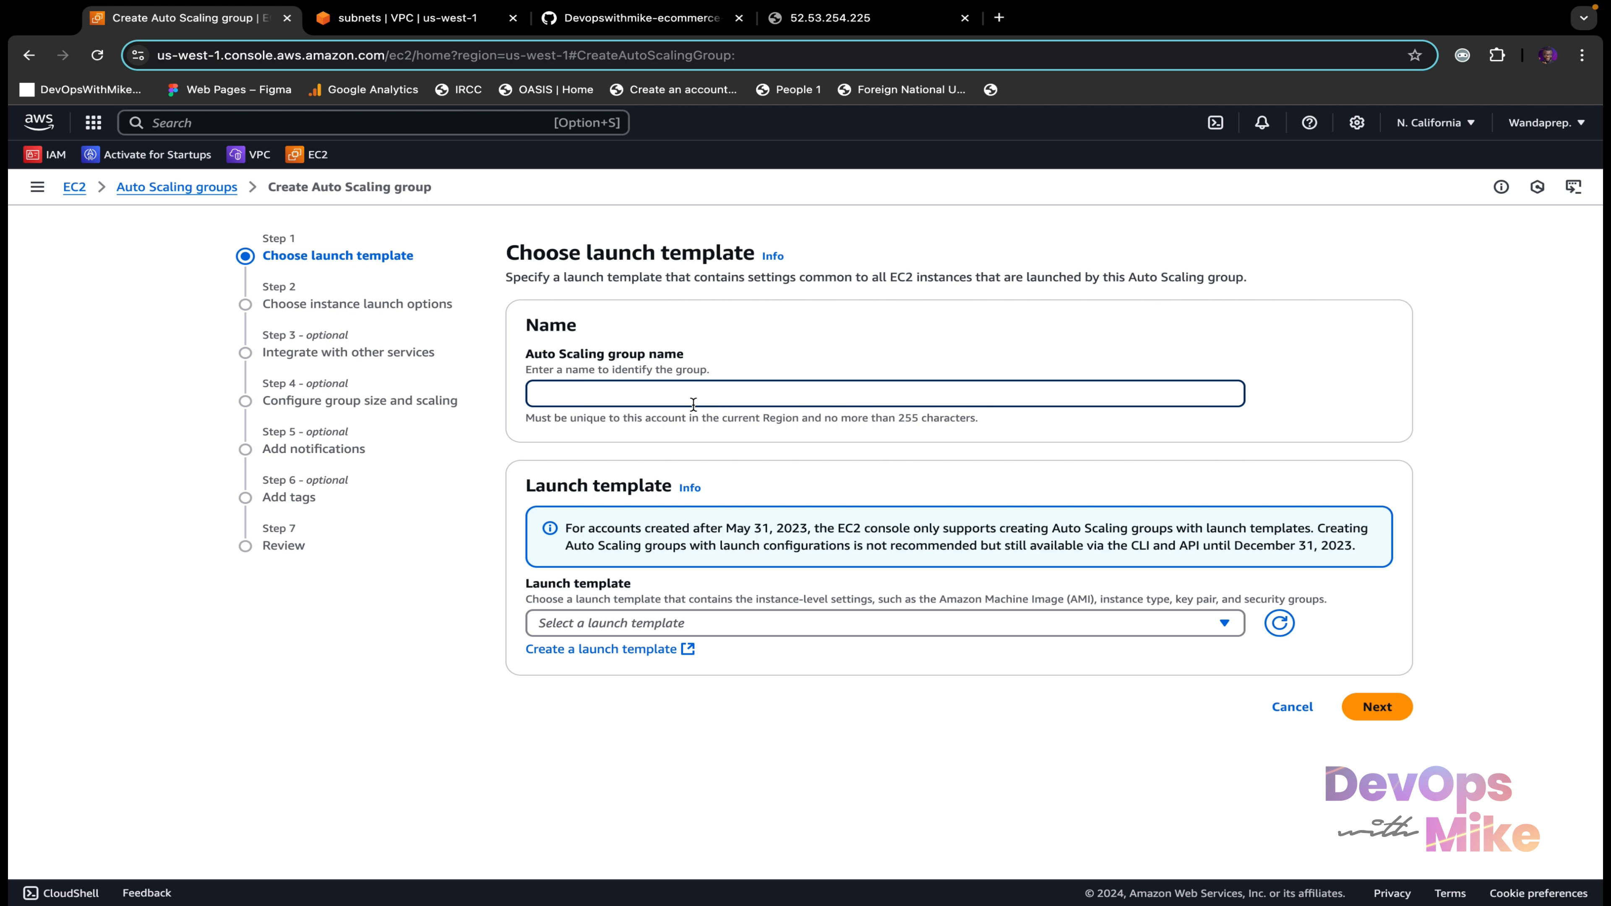
text(devopswithmike-asg)
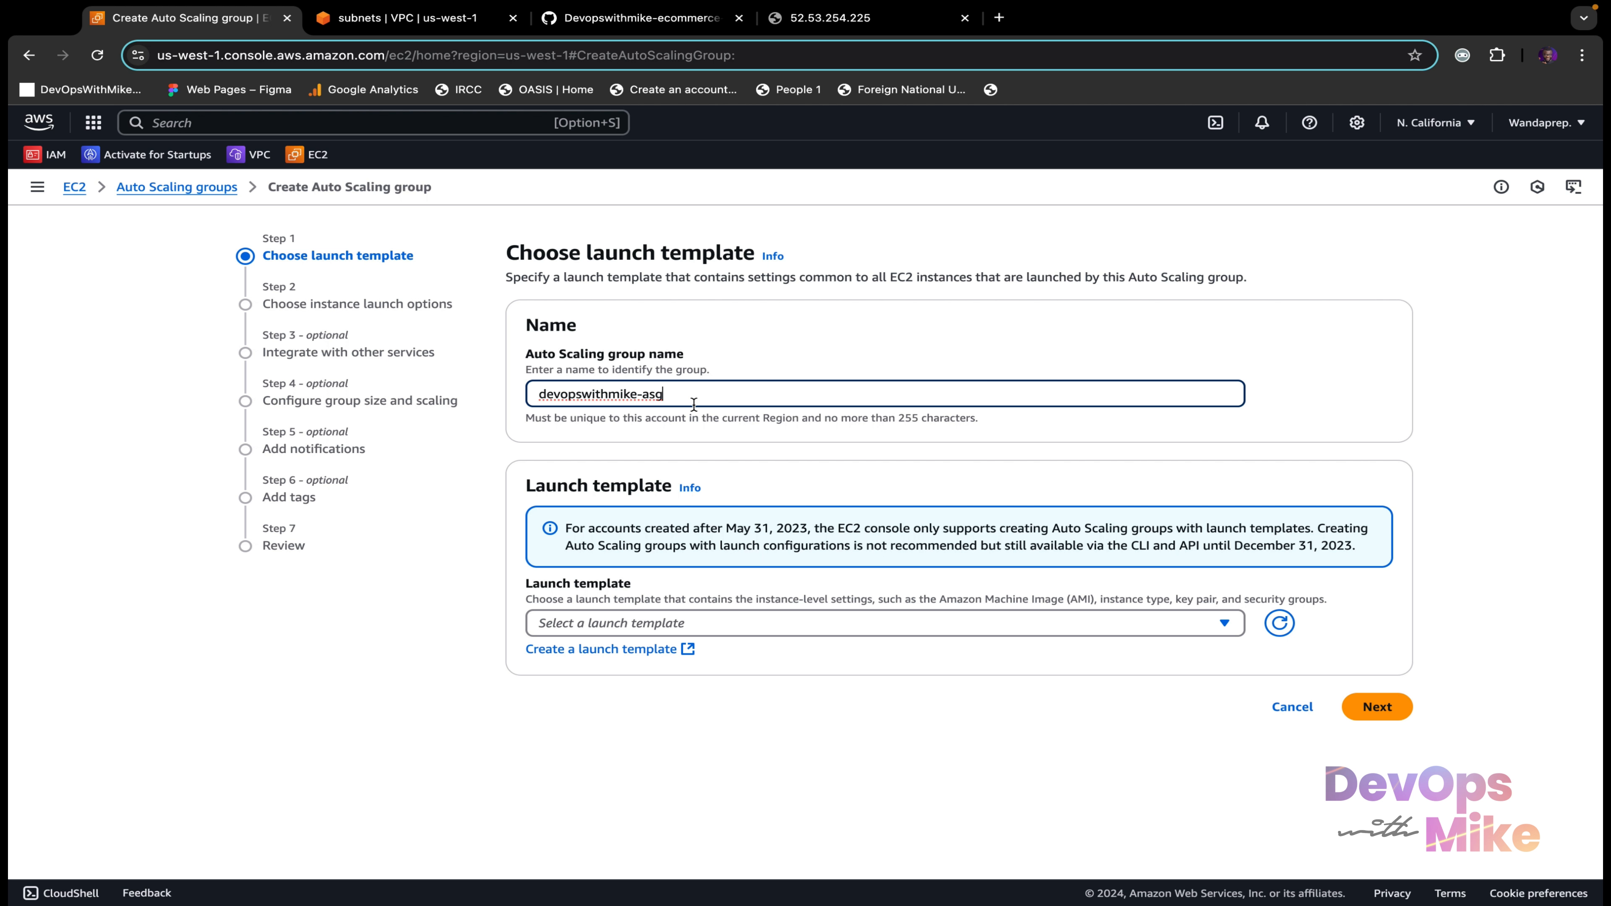
drag(688, 389, 494, 375)
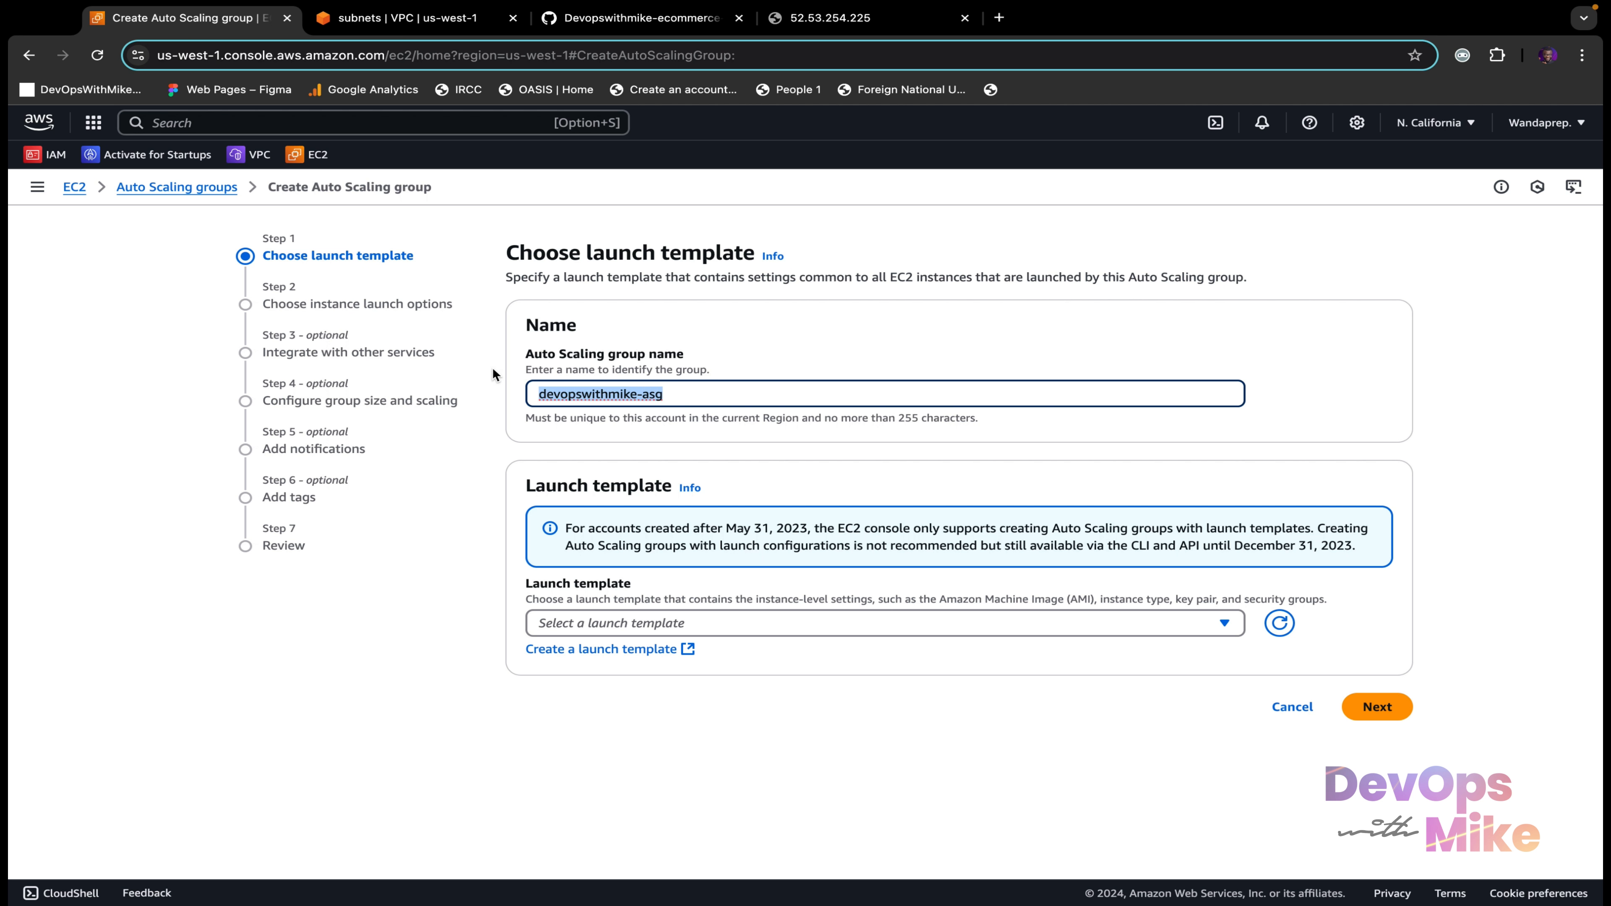
Step: Choose devopswithmike-lt as the group's launch template, using version Default (1)
click(717, 615)
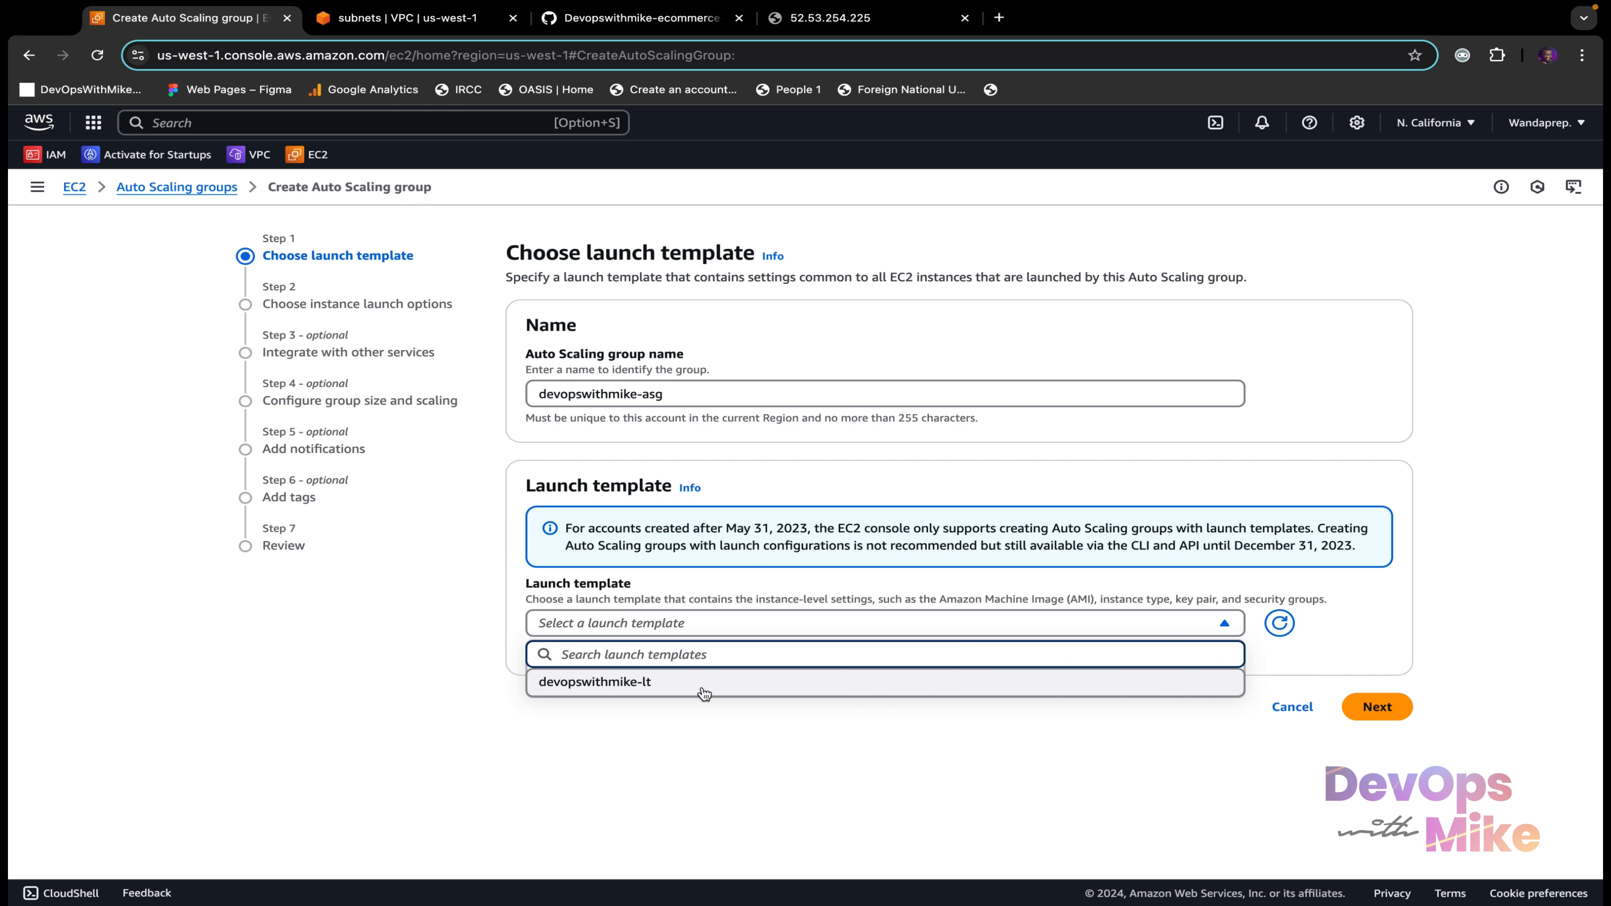
click(703, 691)
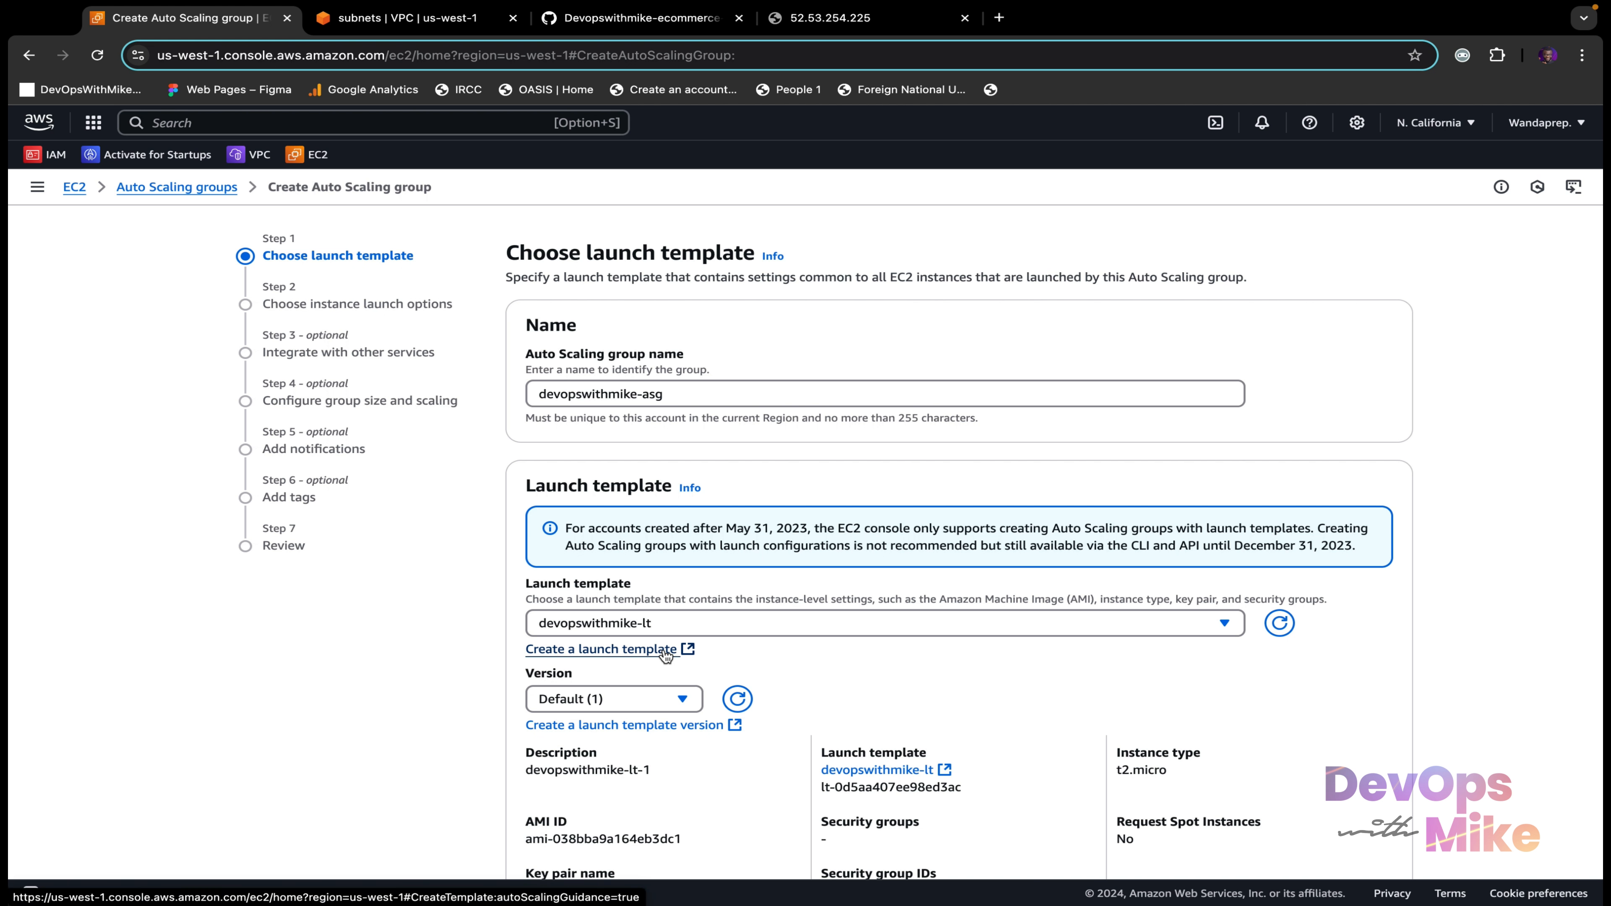
scroll(665, 655, down, 3)
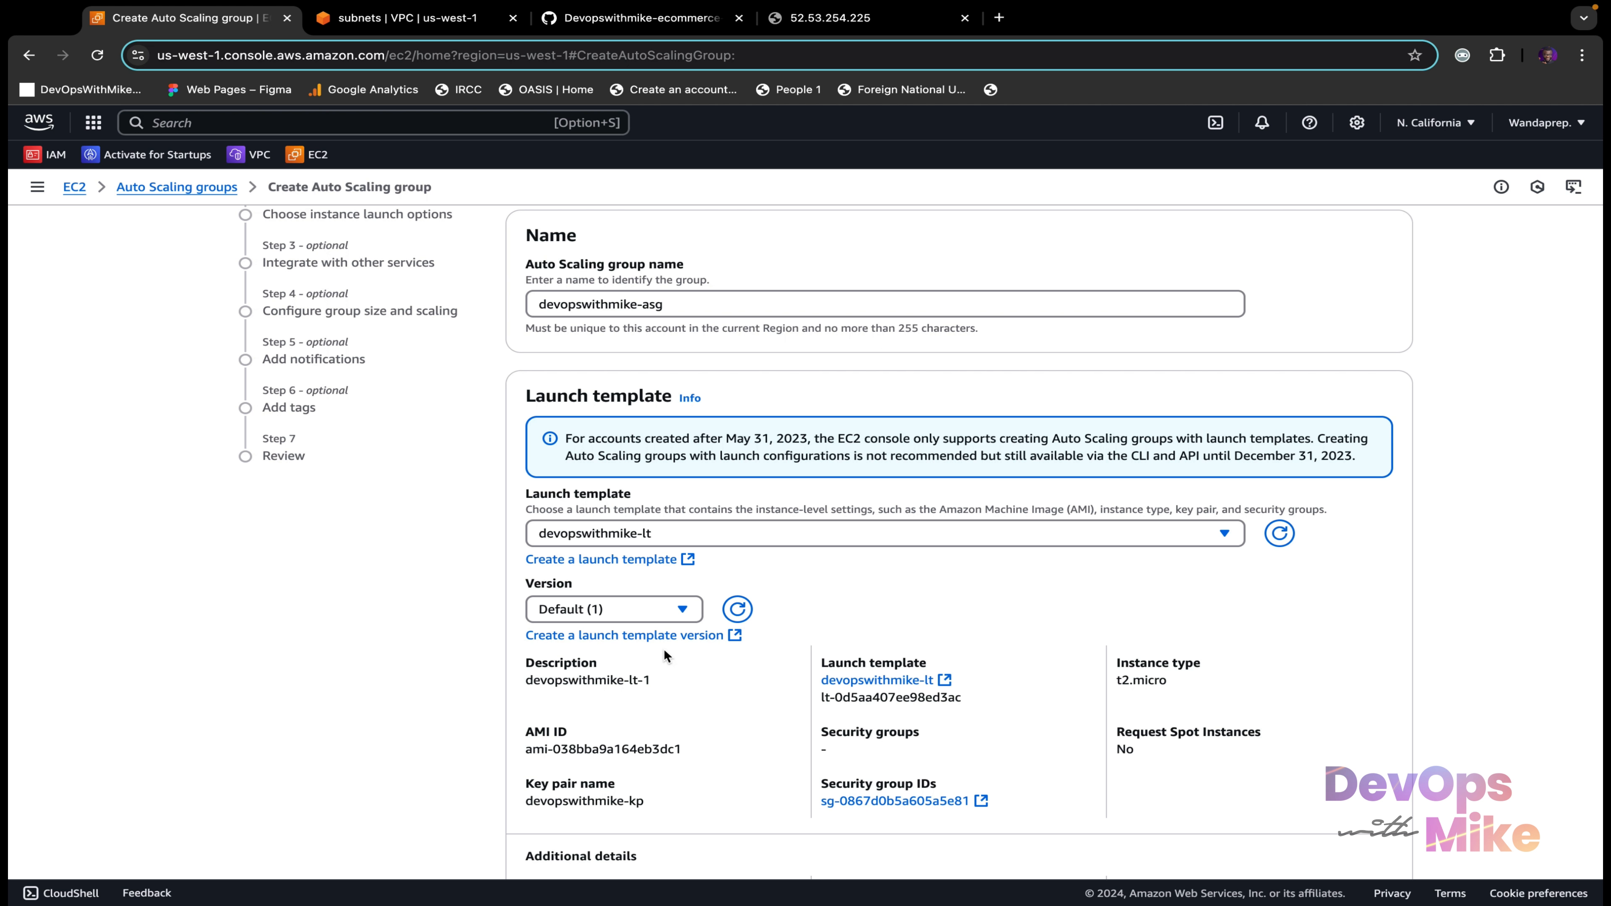
click(683, 610)
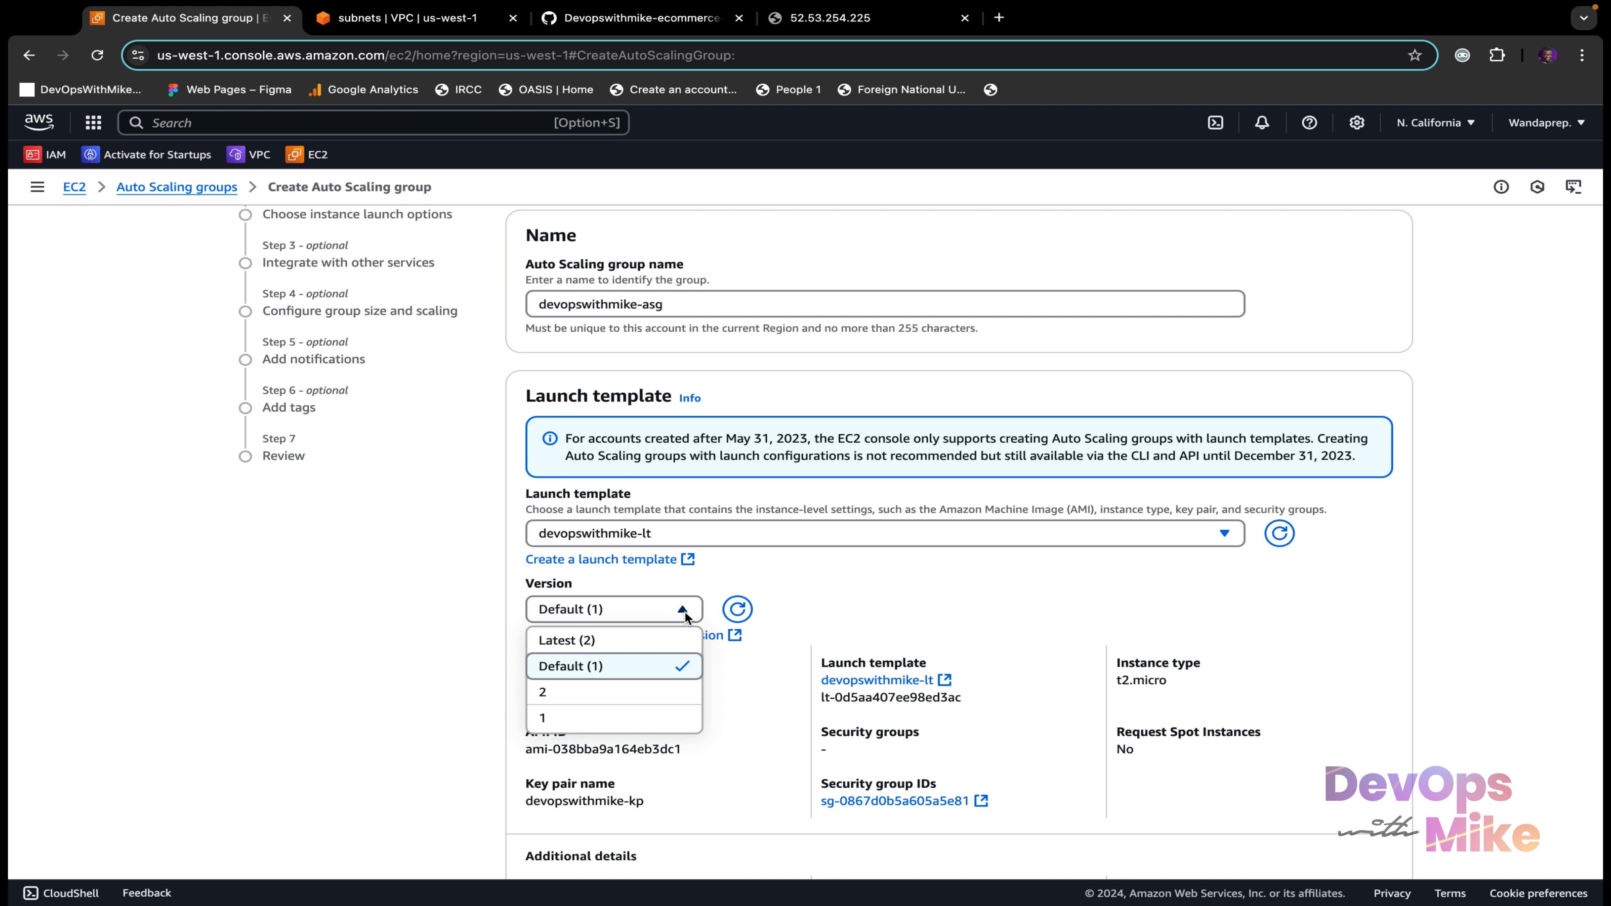
click(644, 672)
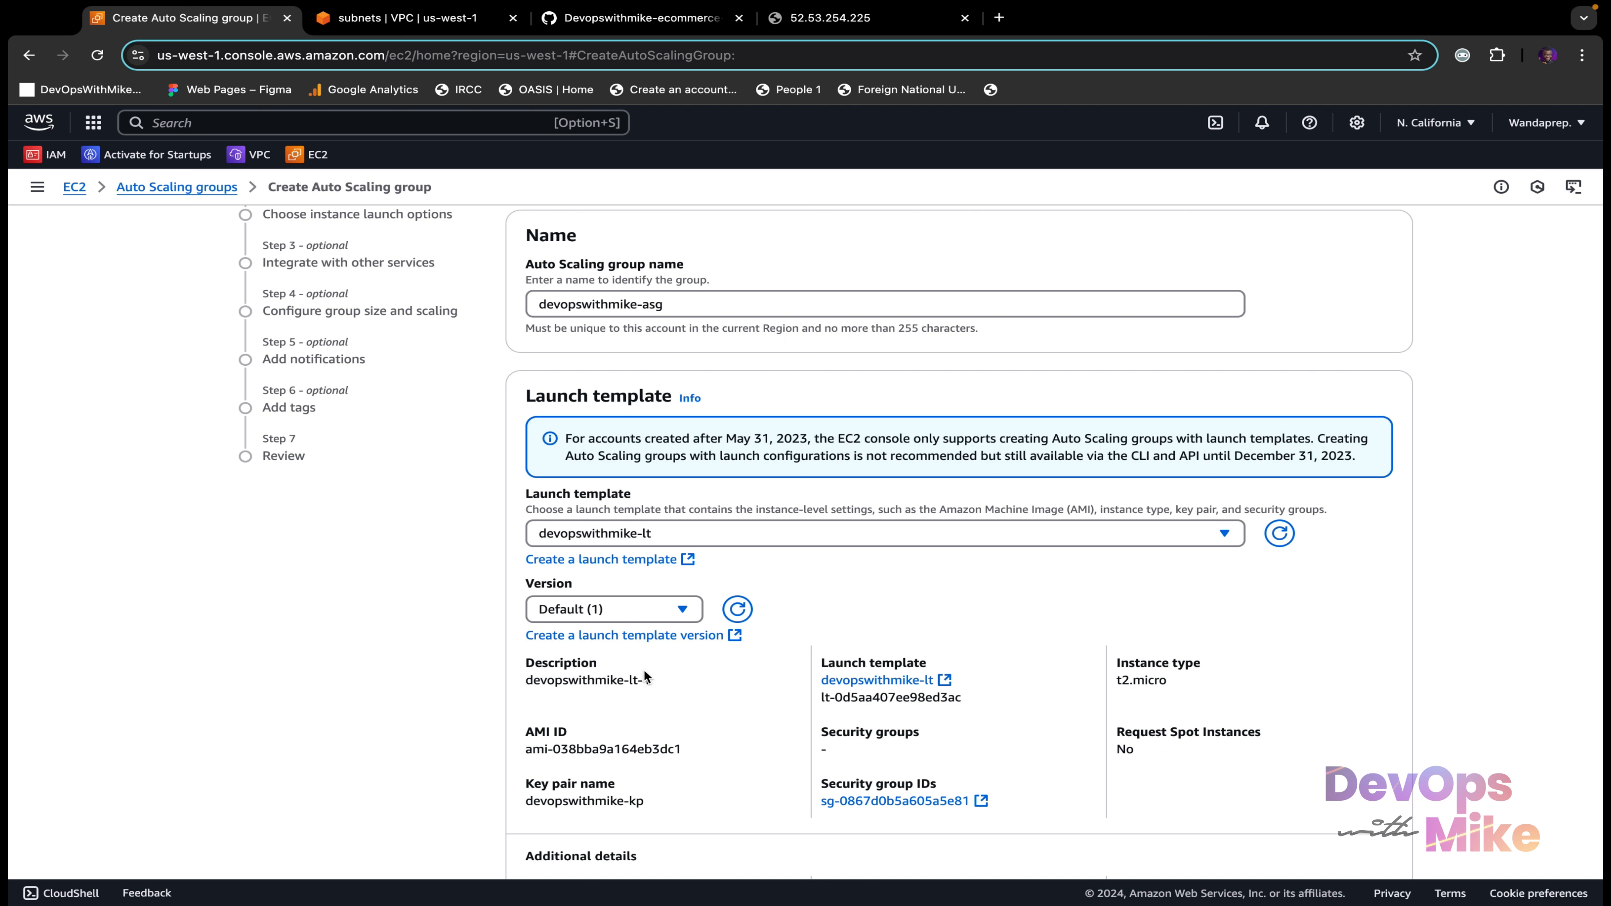
Step: Review the version choices and the selected template's details, and proceed to the instance launch options
click(676, 612)
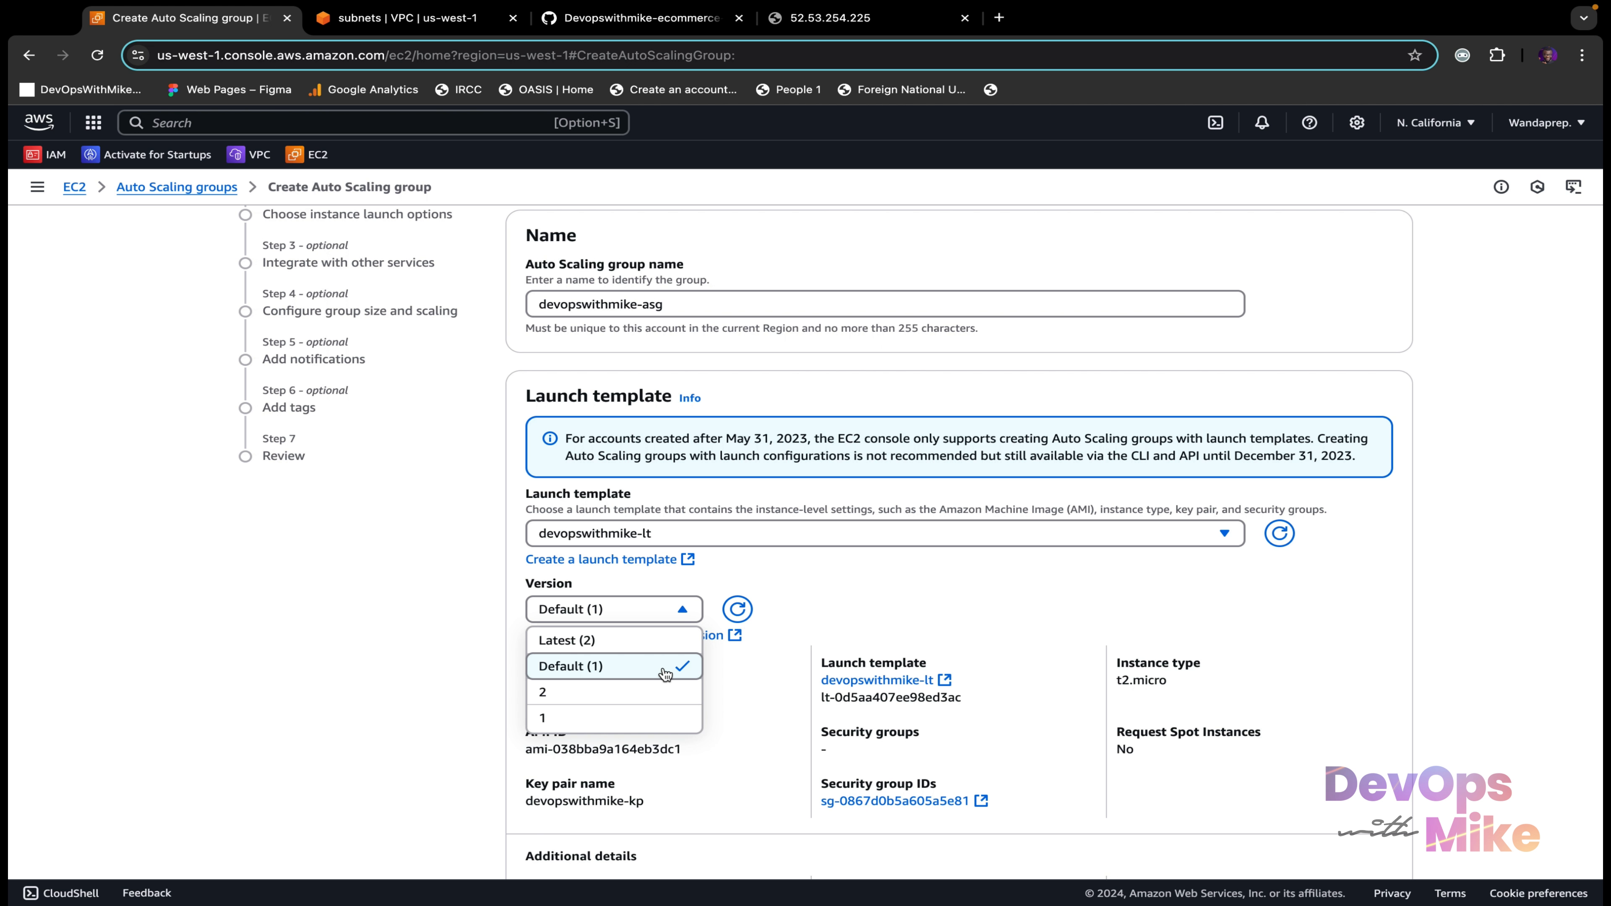
click(905, 600)
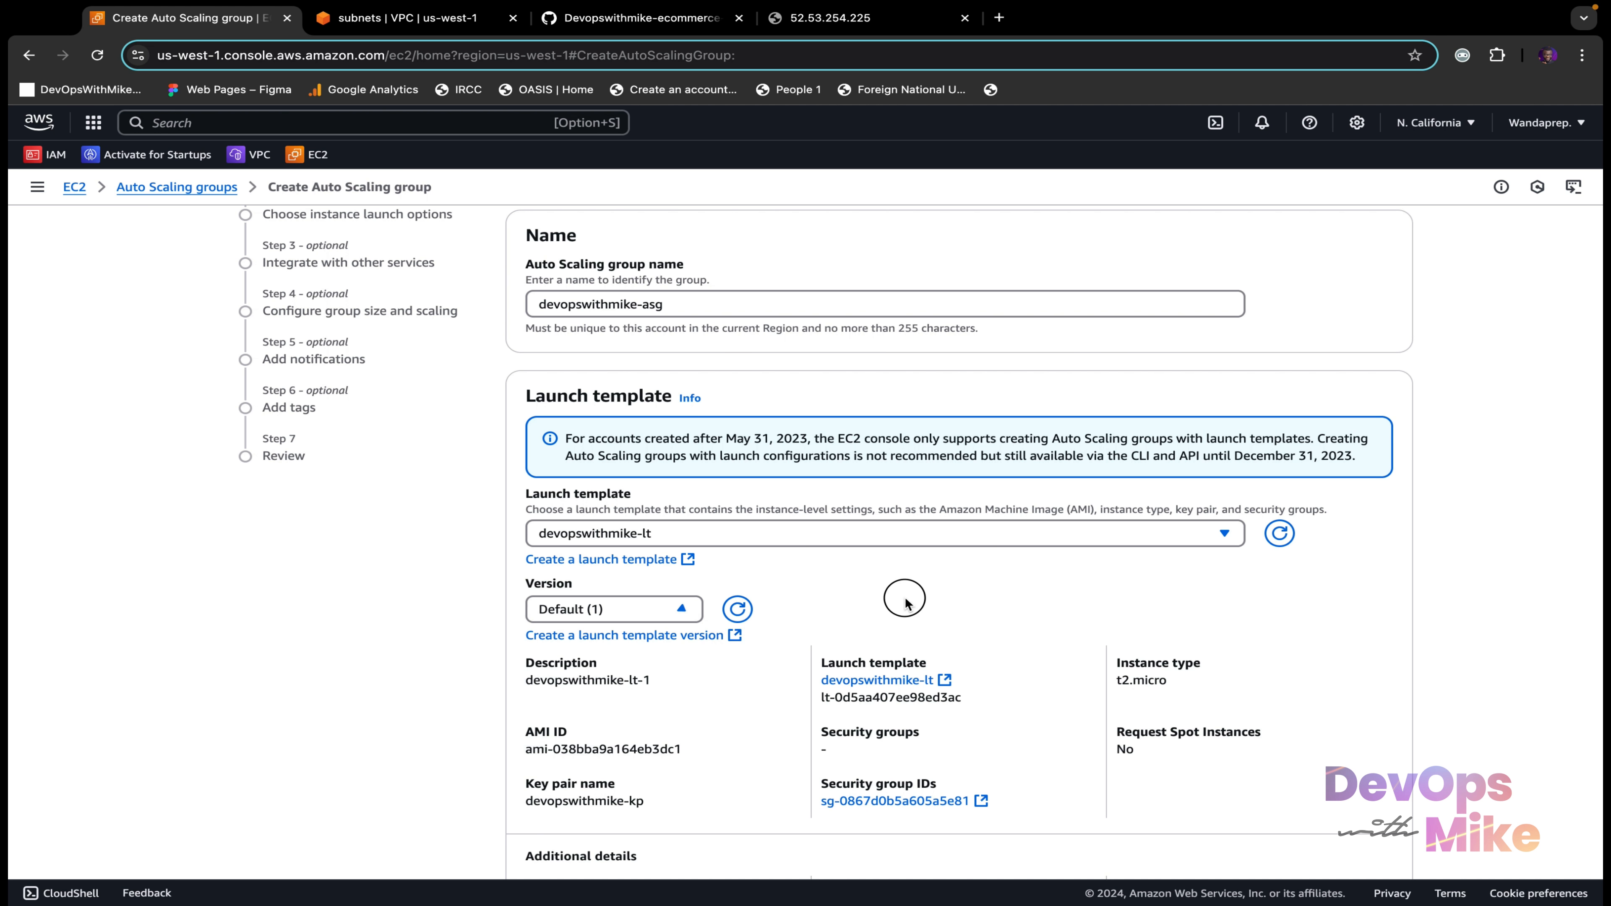
scroll(776, 732, down, 1)
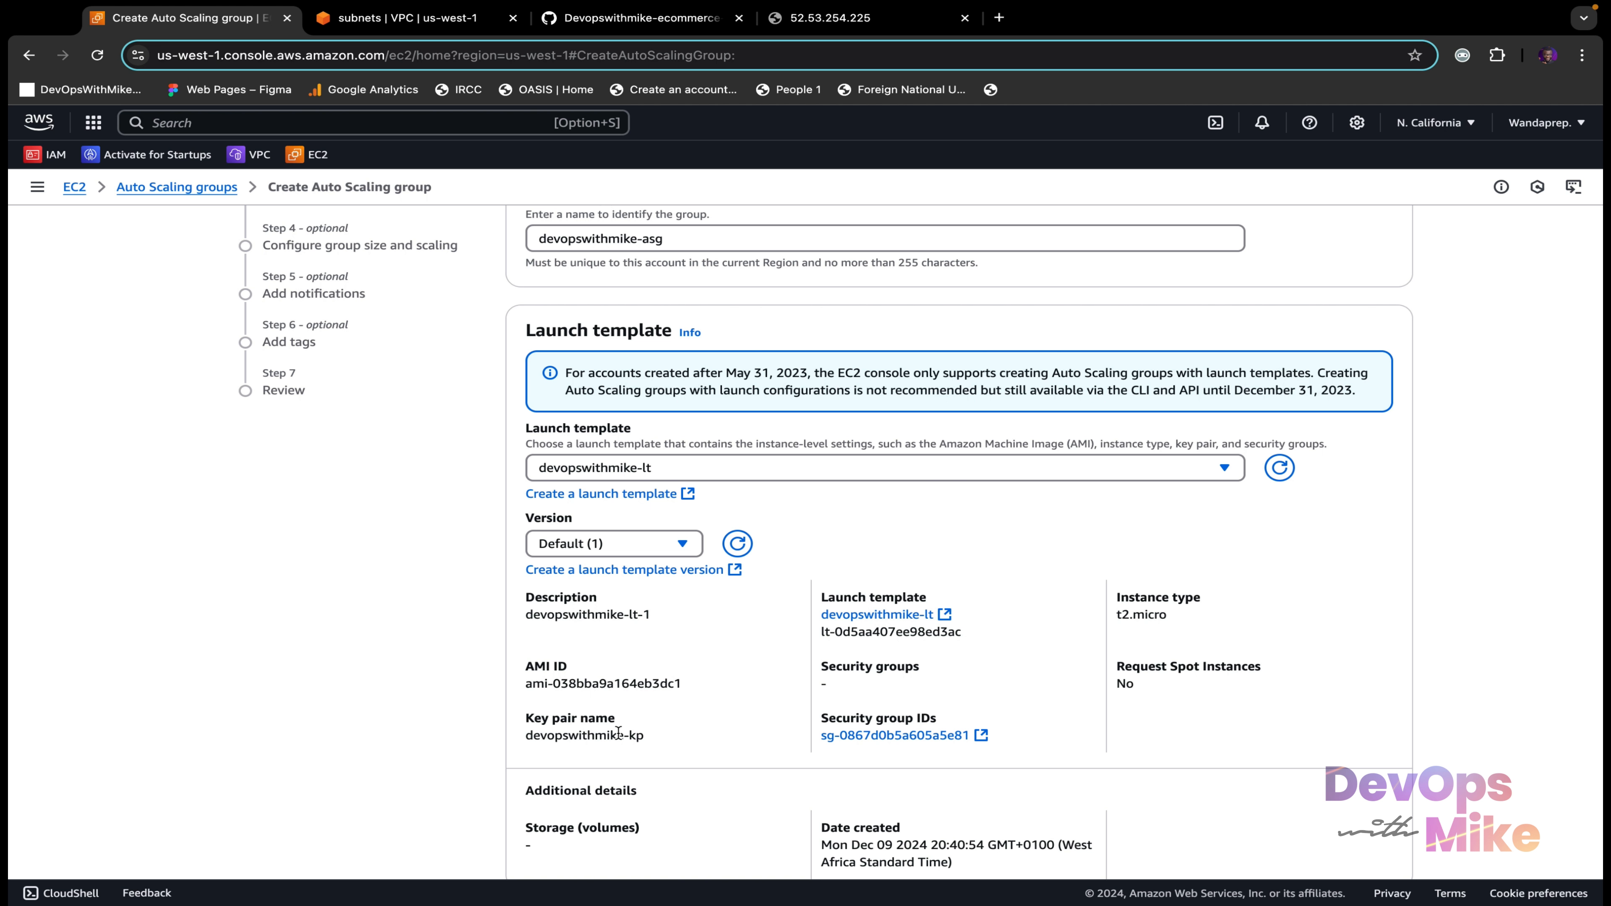
scroll(918, 746, down, 2)
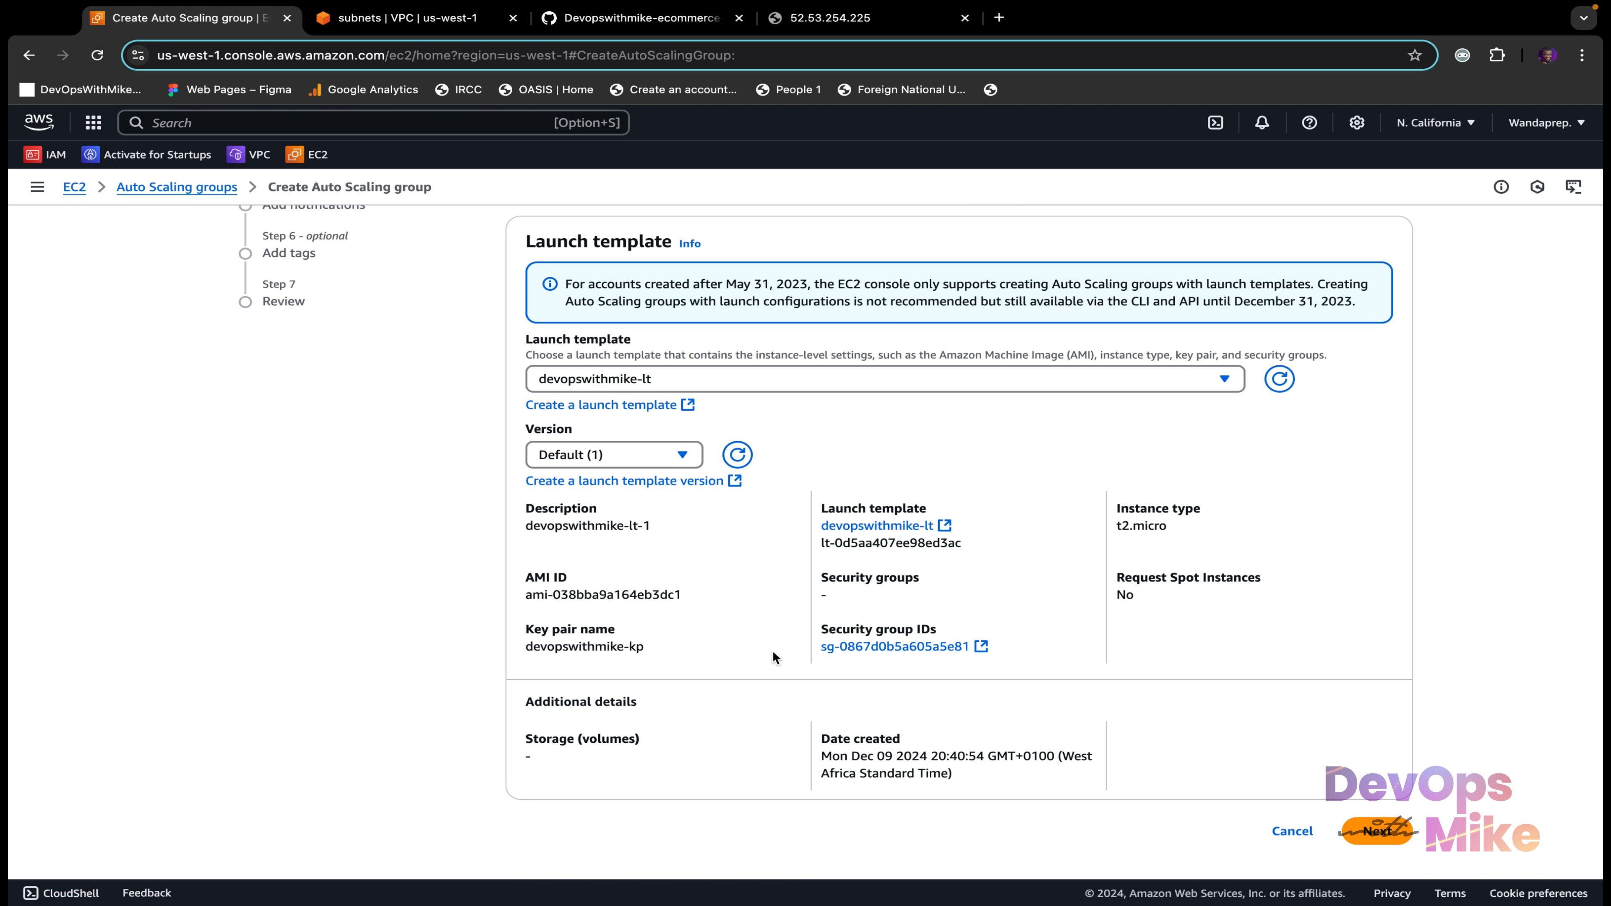
click(1389, 844)
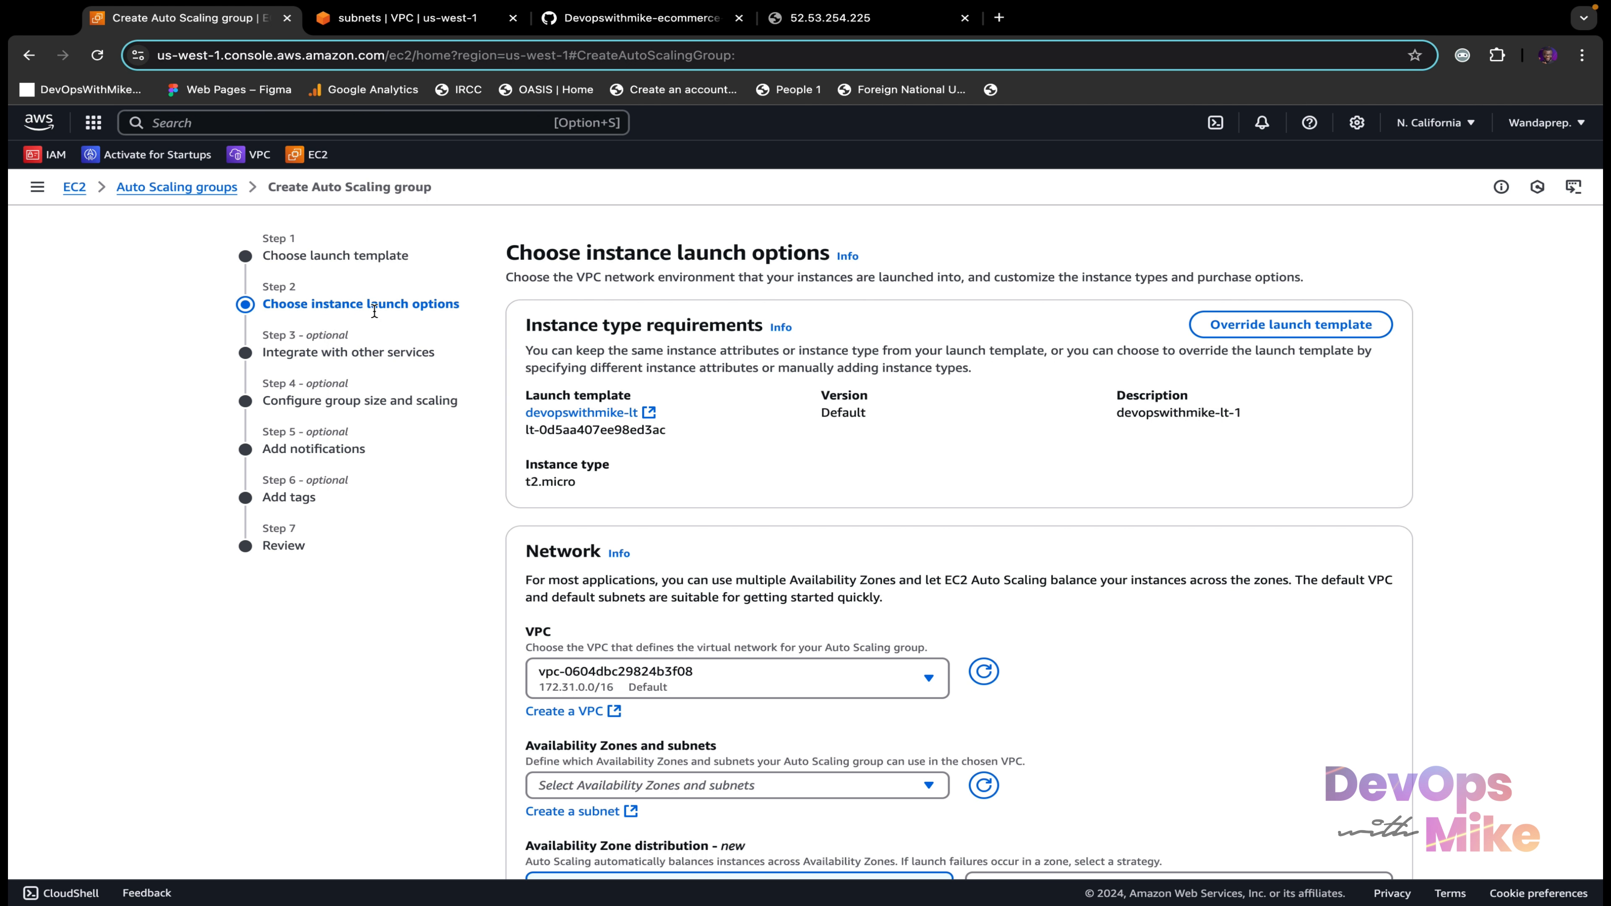
Step: Set the Auto Scaling group's VPC to devopswithmike-prod-vpc
scroll(857, 449, down, 1)
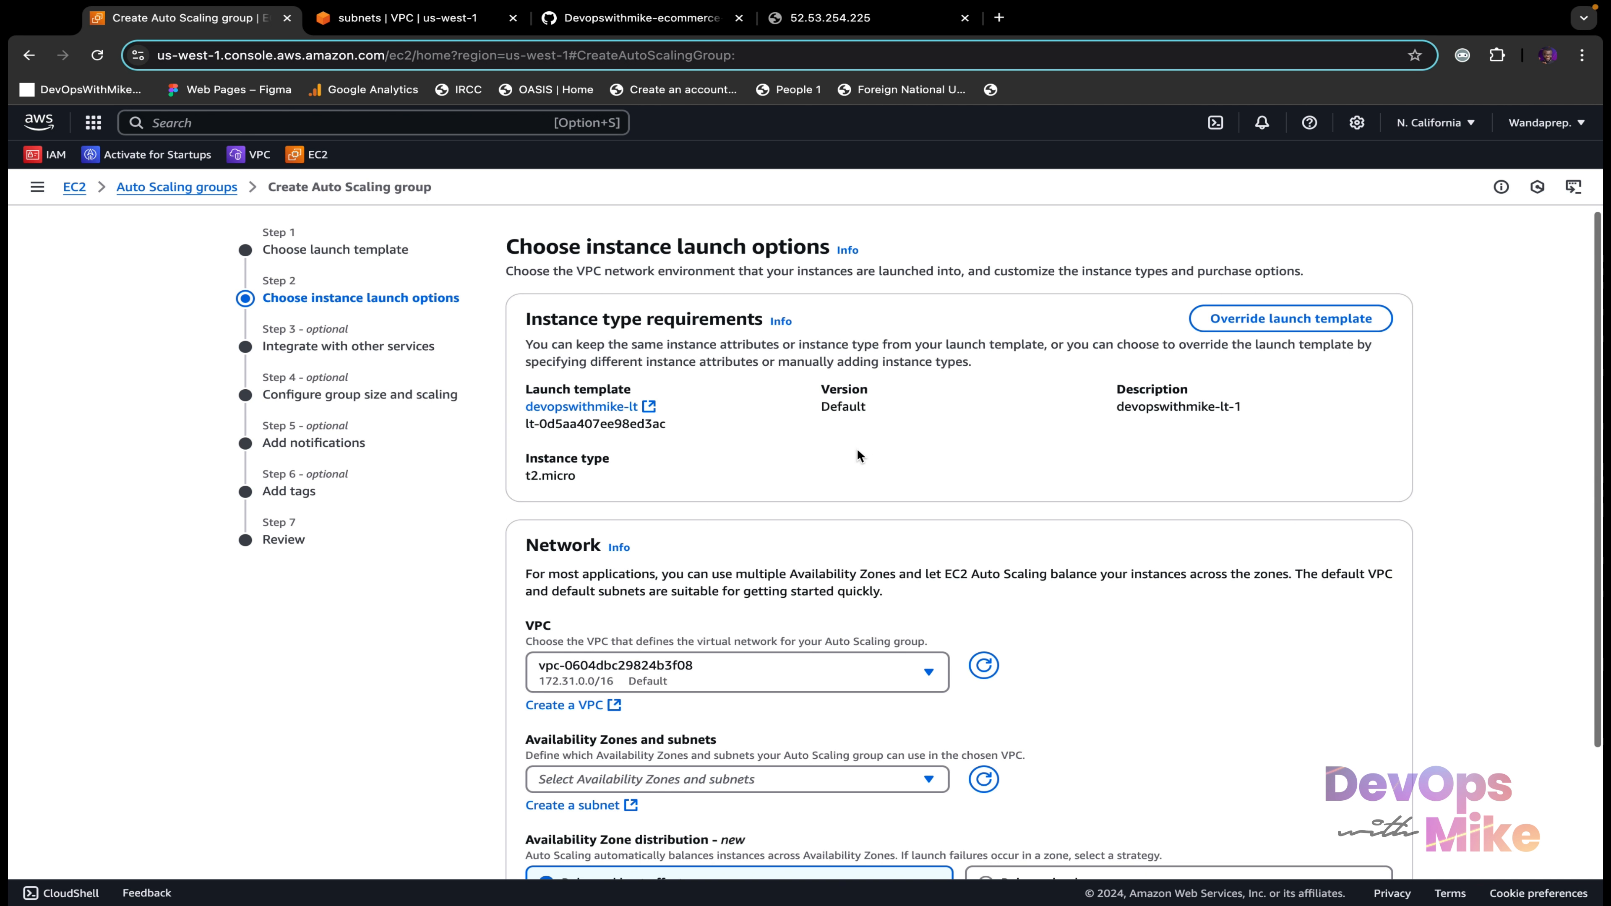
scroll(857, 452, down, 3)
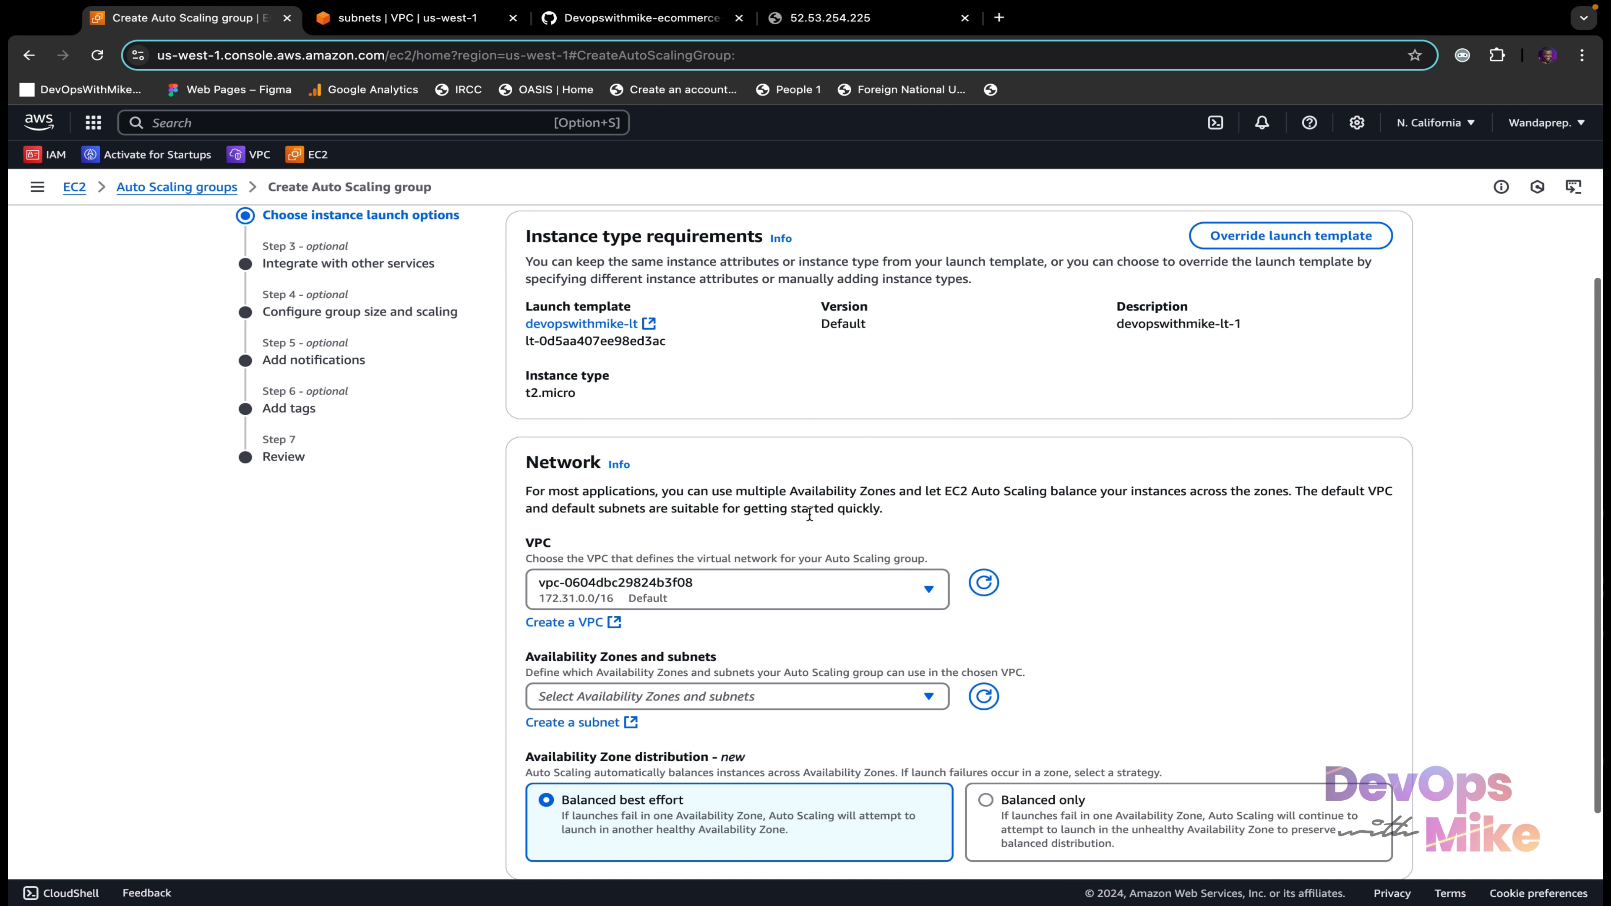
click(845, 574)
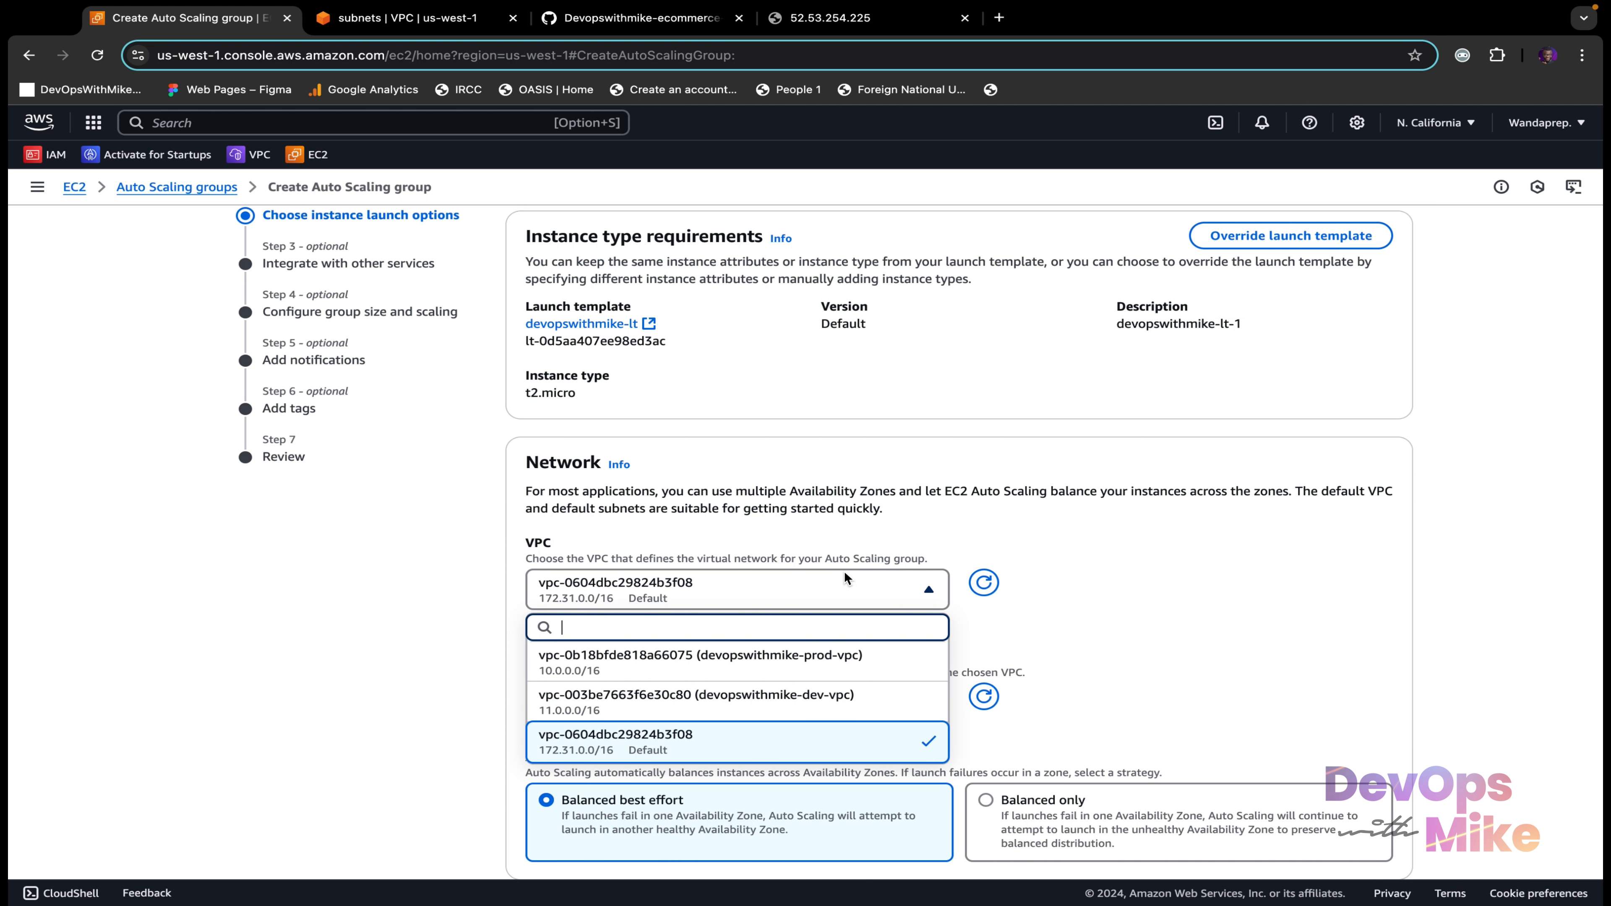
click(825, 663)
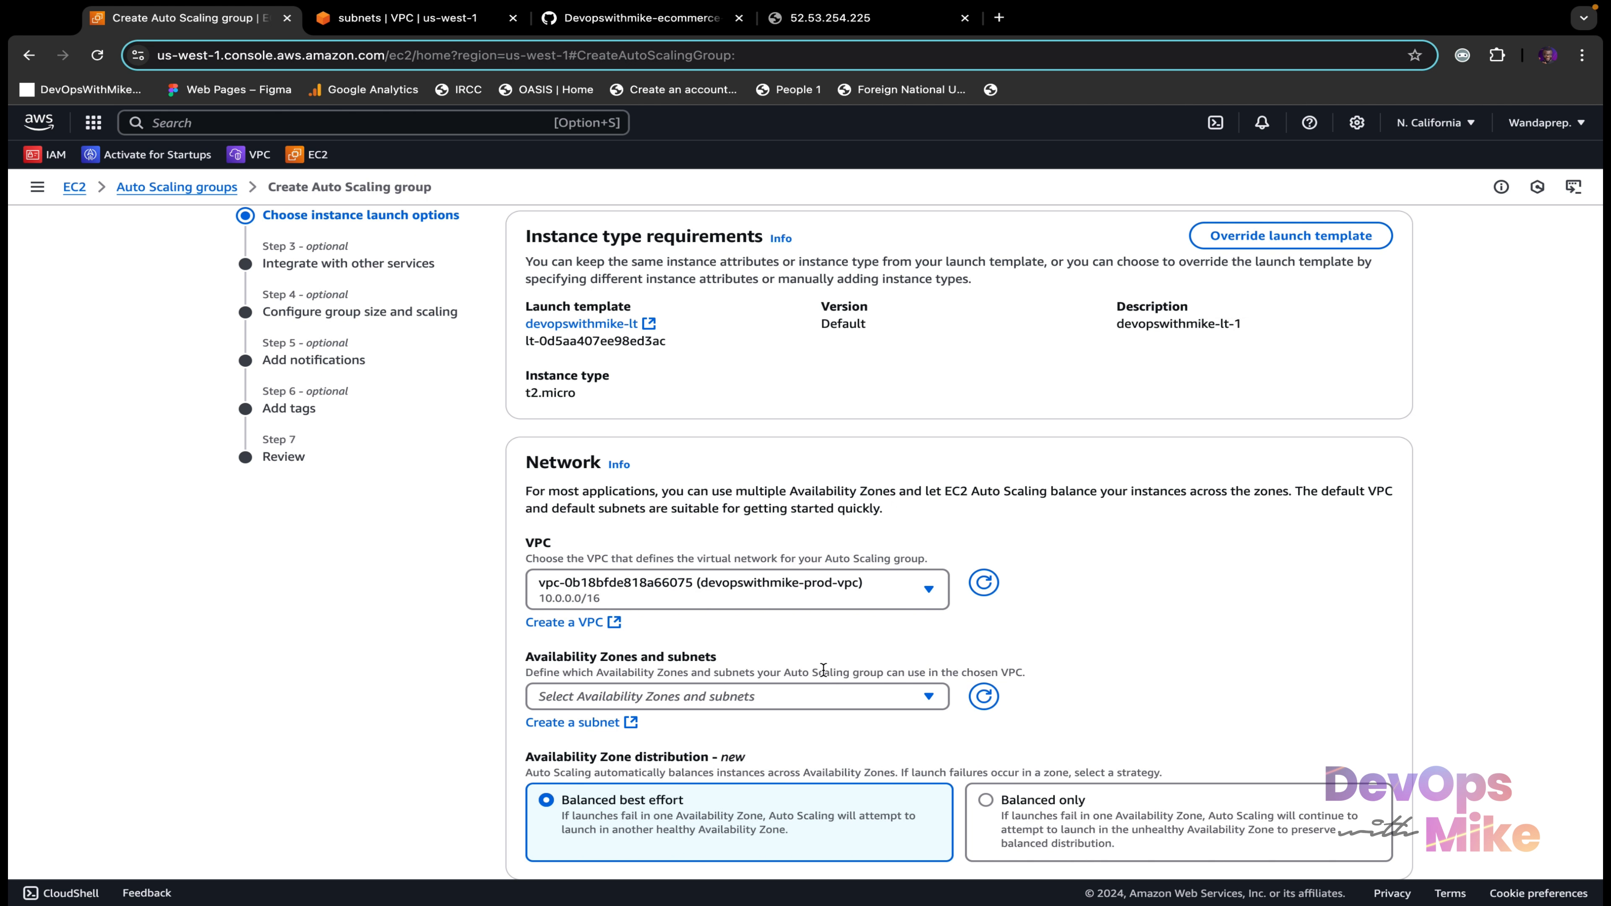
Step: Add devopswithmike-prod-public-subnet (us-west-1a) and devopswithmike-stage-subnet (us-west-1c) as the group's subnets, and proceed to the service integration options
click(831, 700)
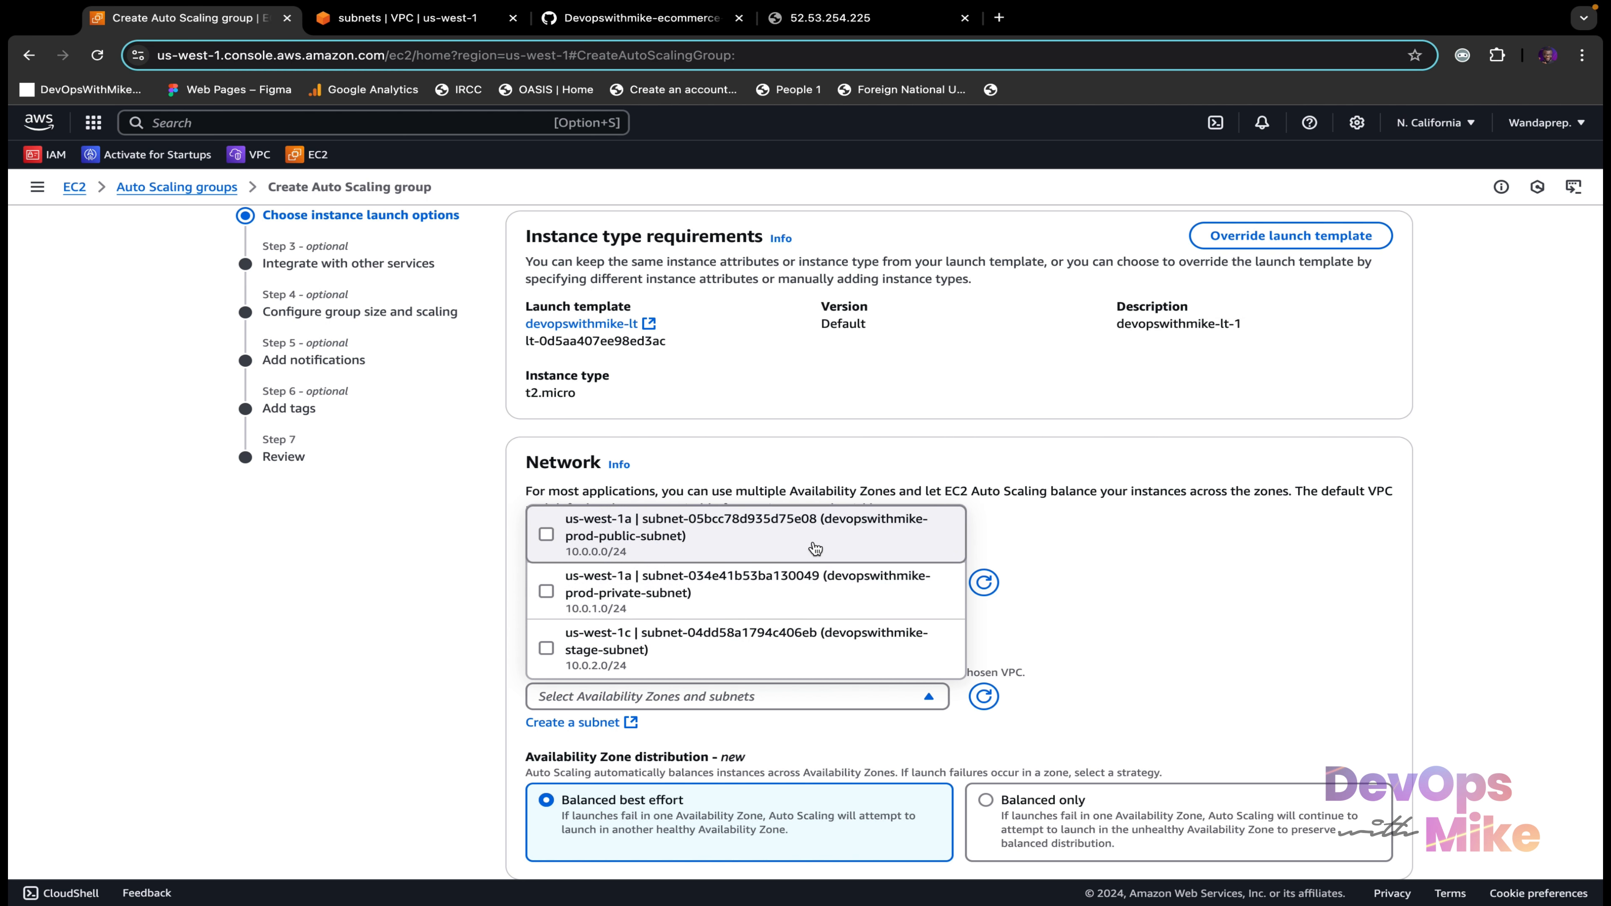
click(834, 547)
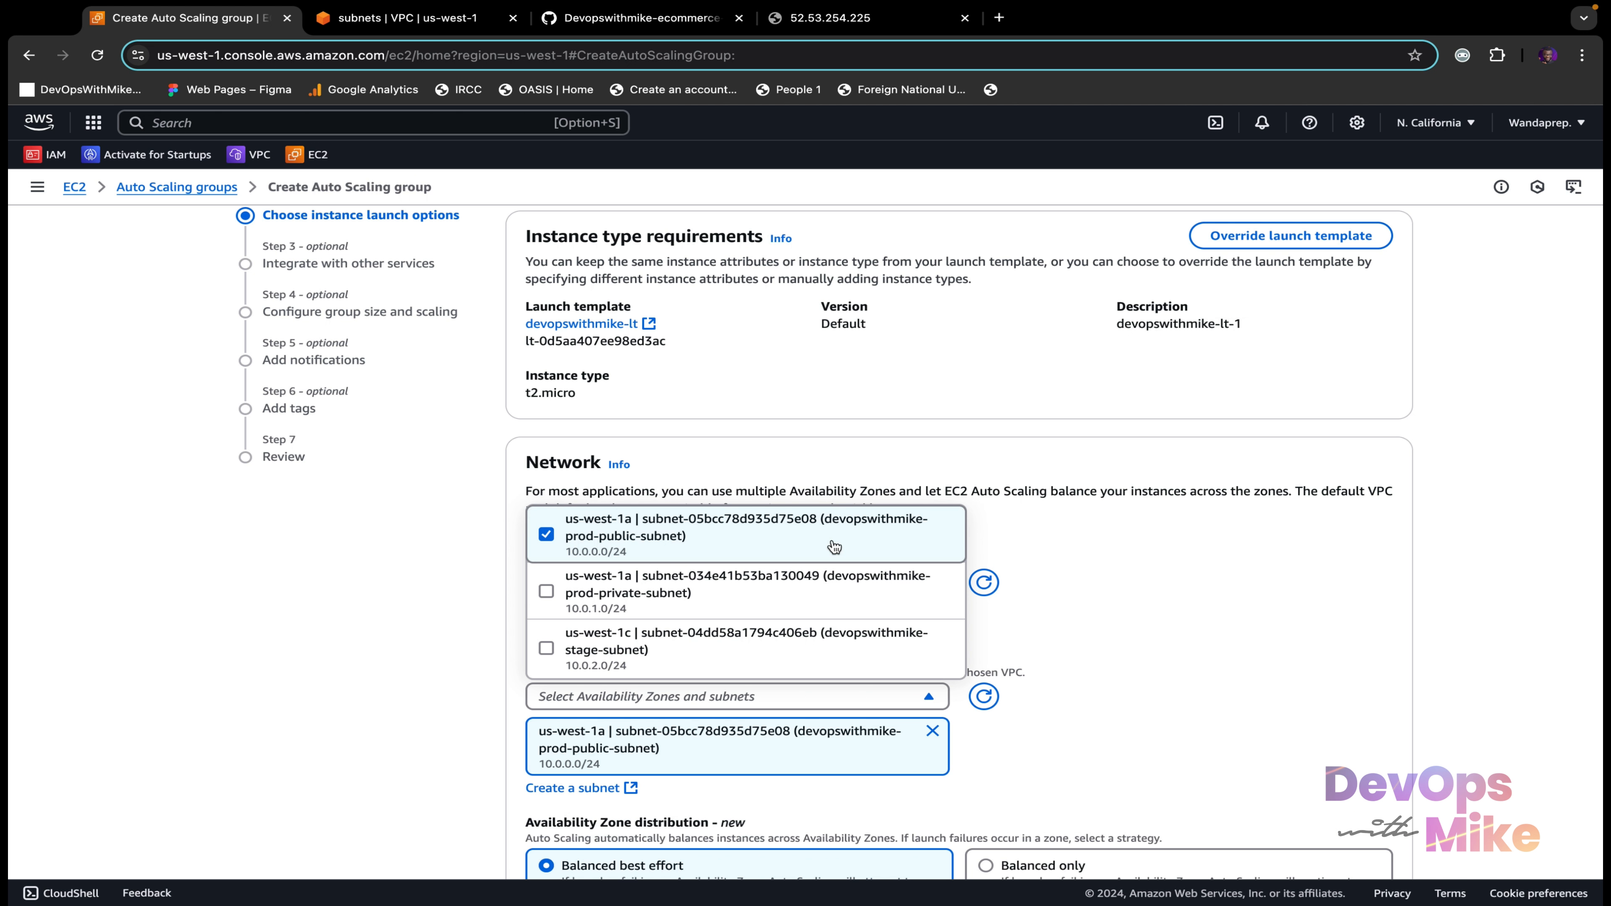
click(782, 651)
click(1109, 586)
scroll(1109, 586, down, 3)
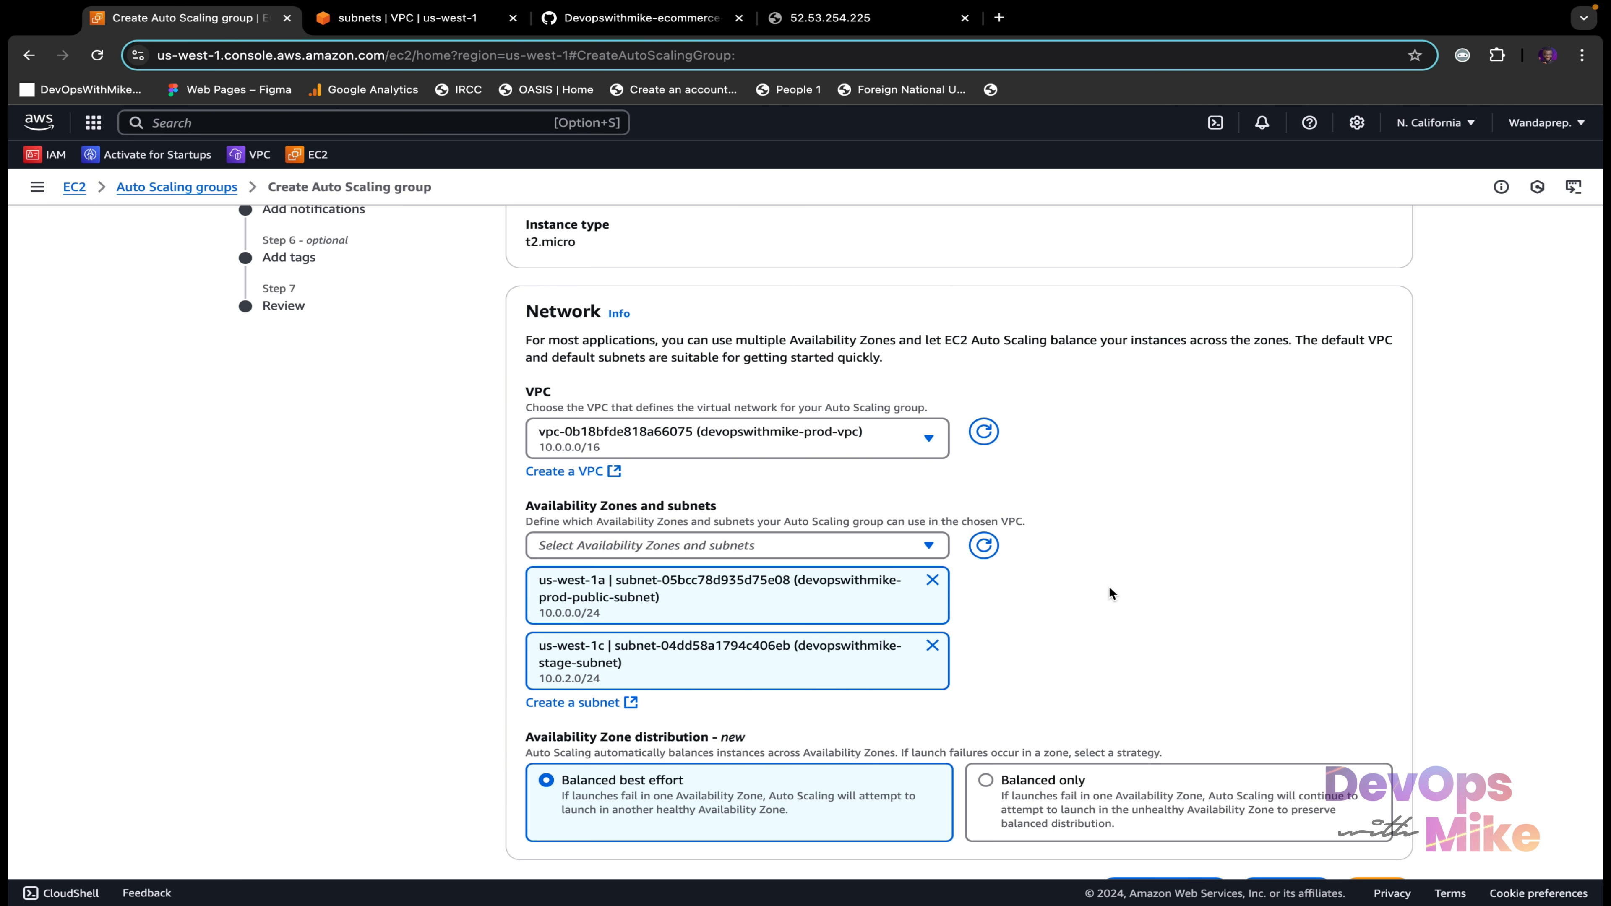
scroll(1110, 588, down, 1)
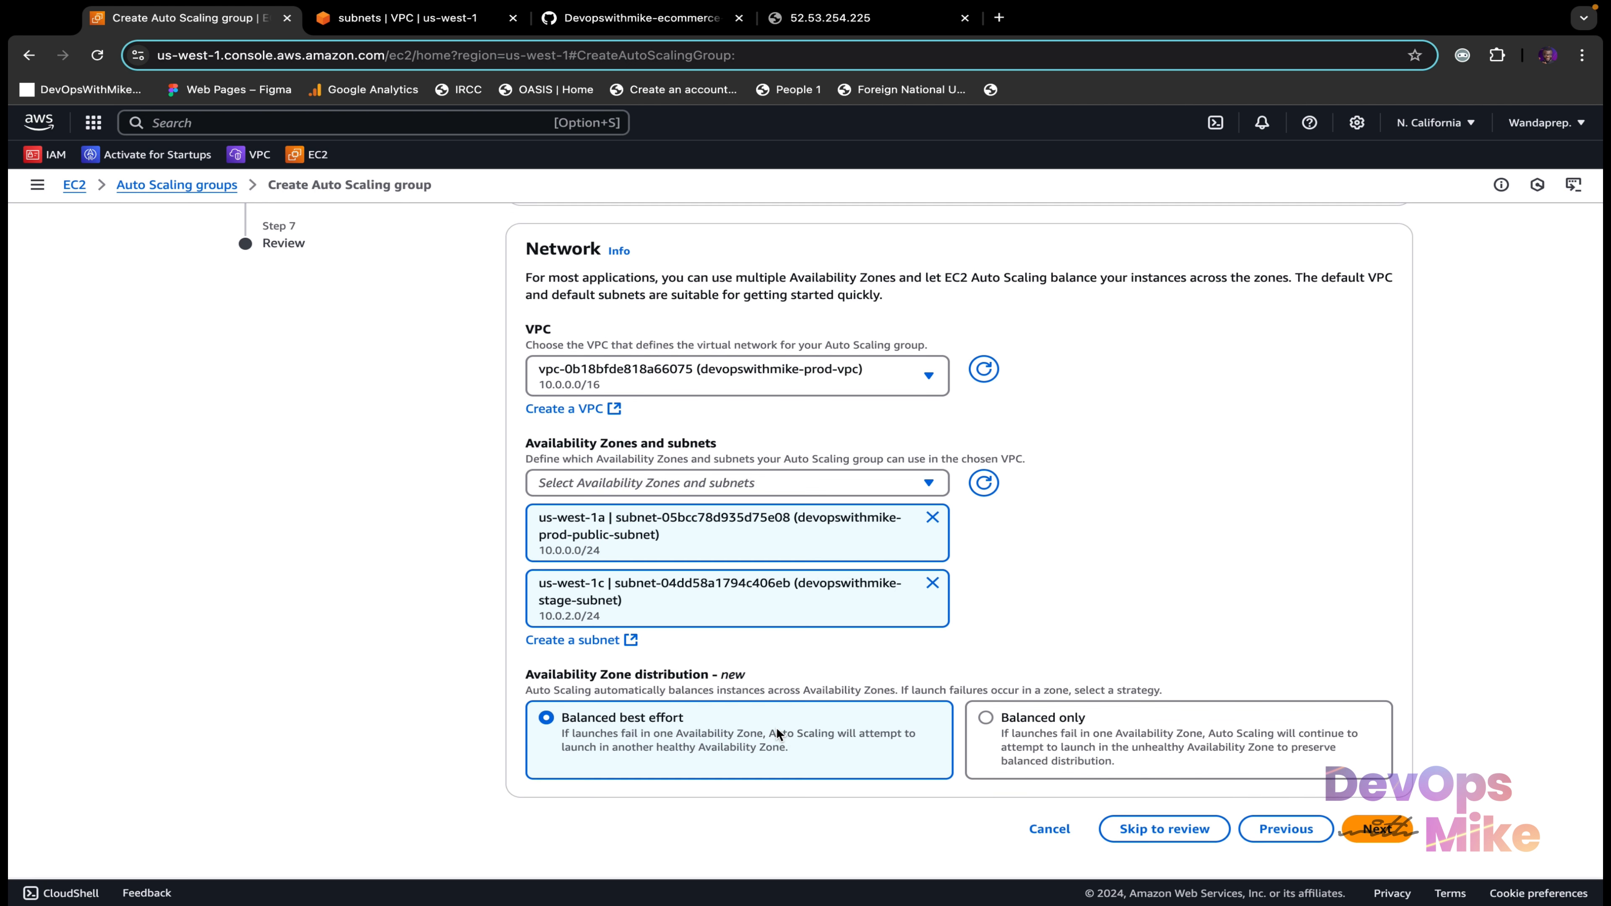
click(1379, 832)
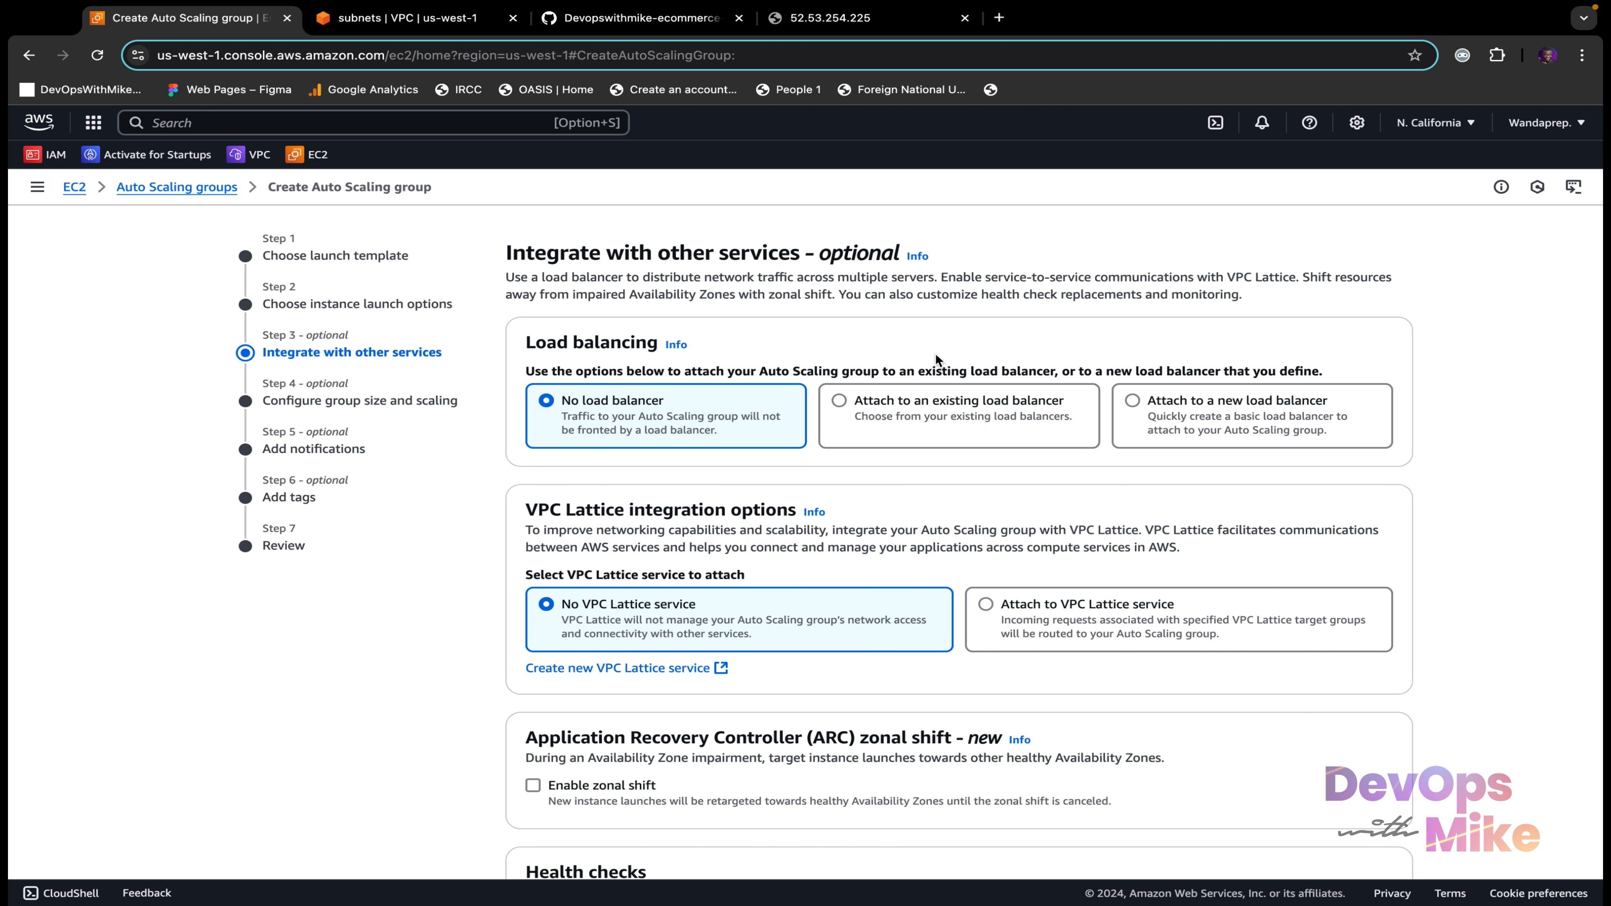
Step: Attach the group to the existing load balancer target group devopswithmike-tg, and proceed to the group size and scaling settings
click(897, 398)
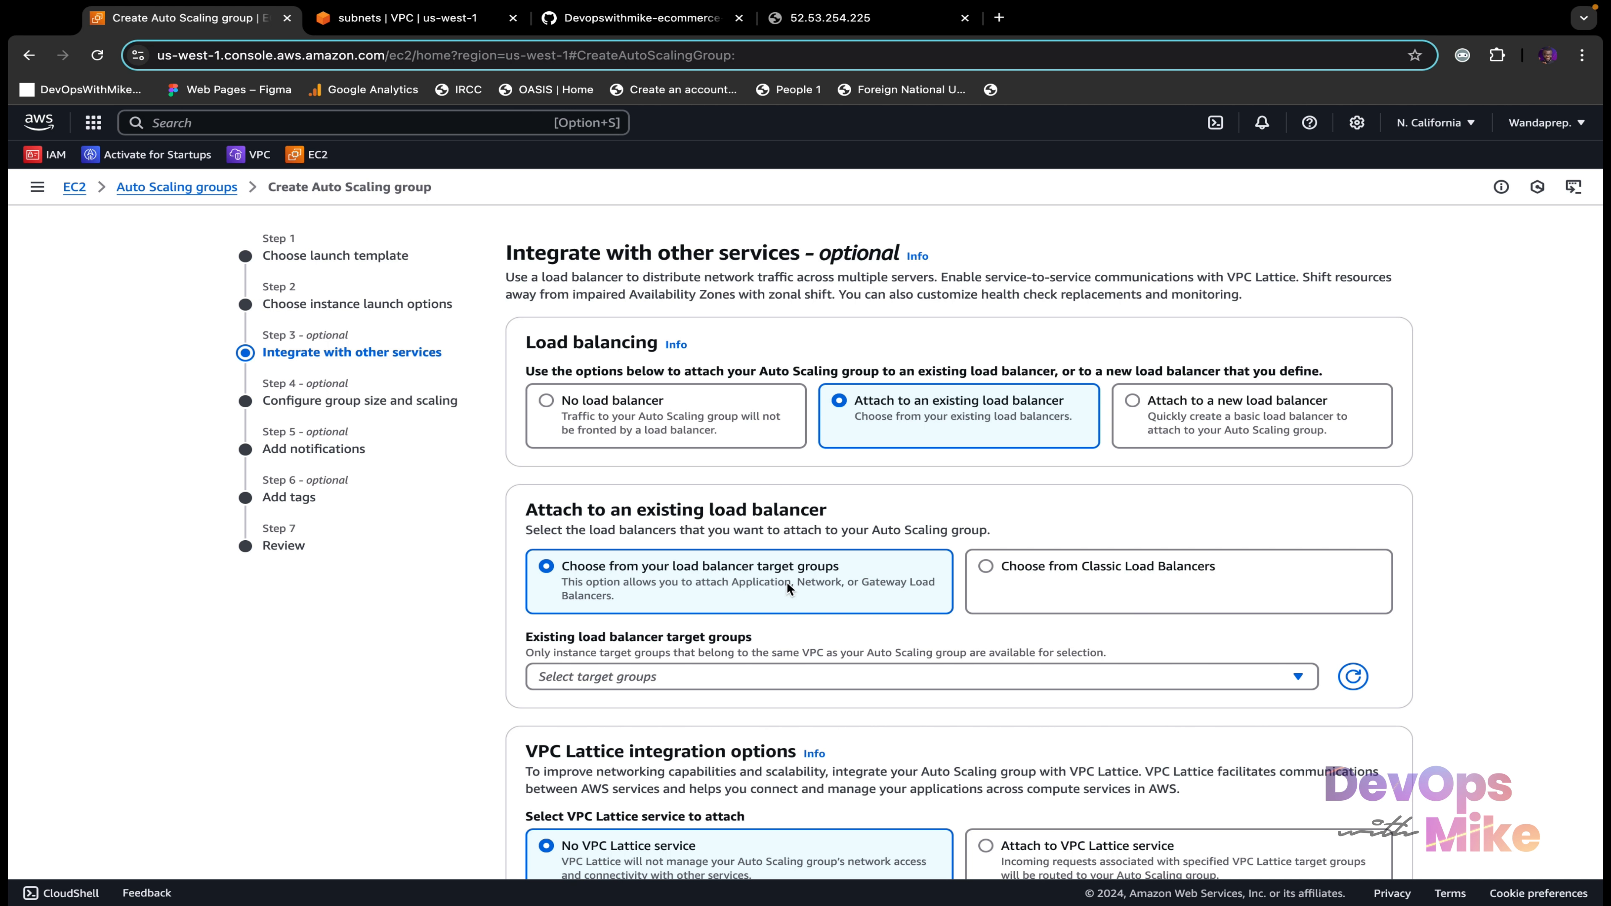
click(733, 674)
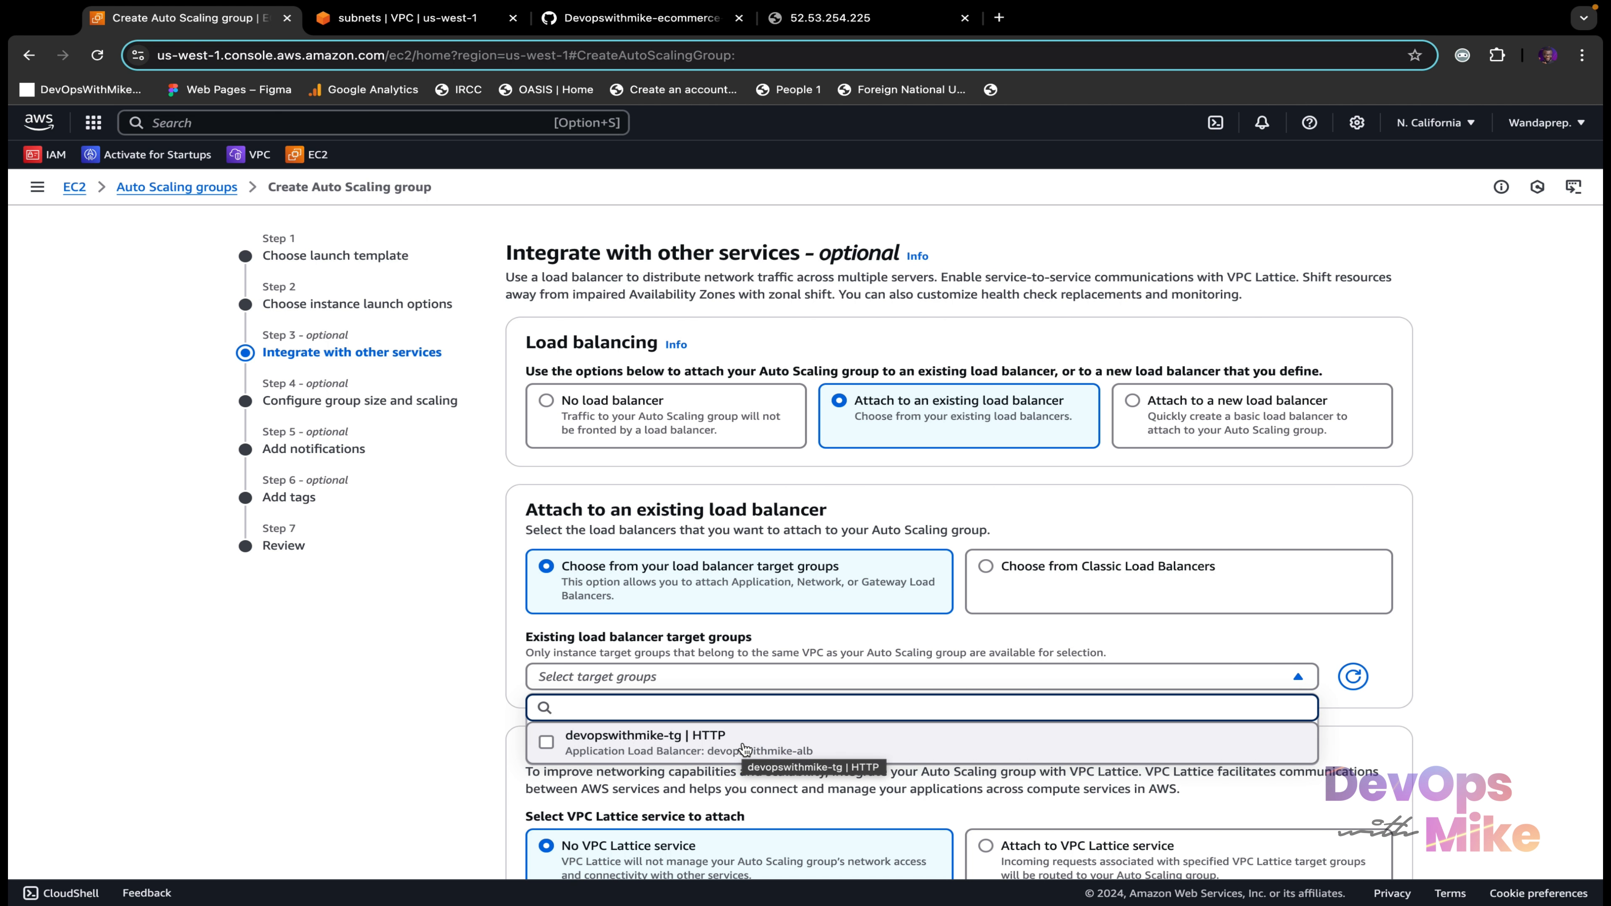
click(743, 743)
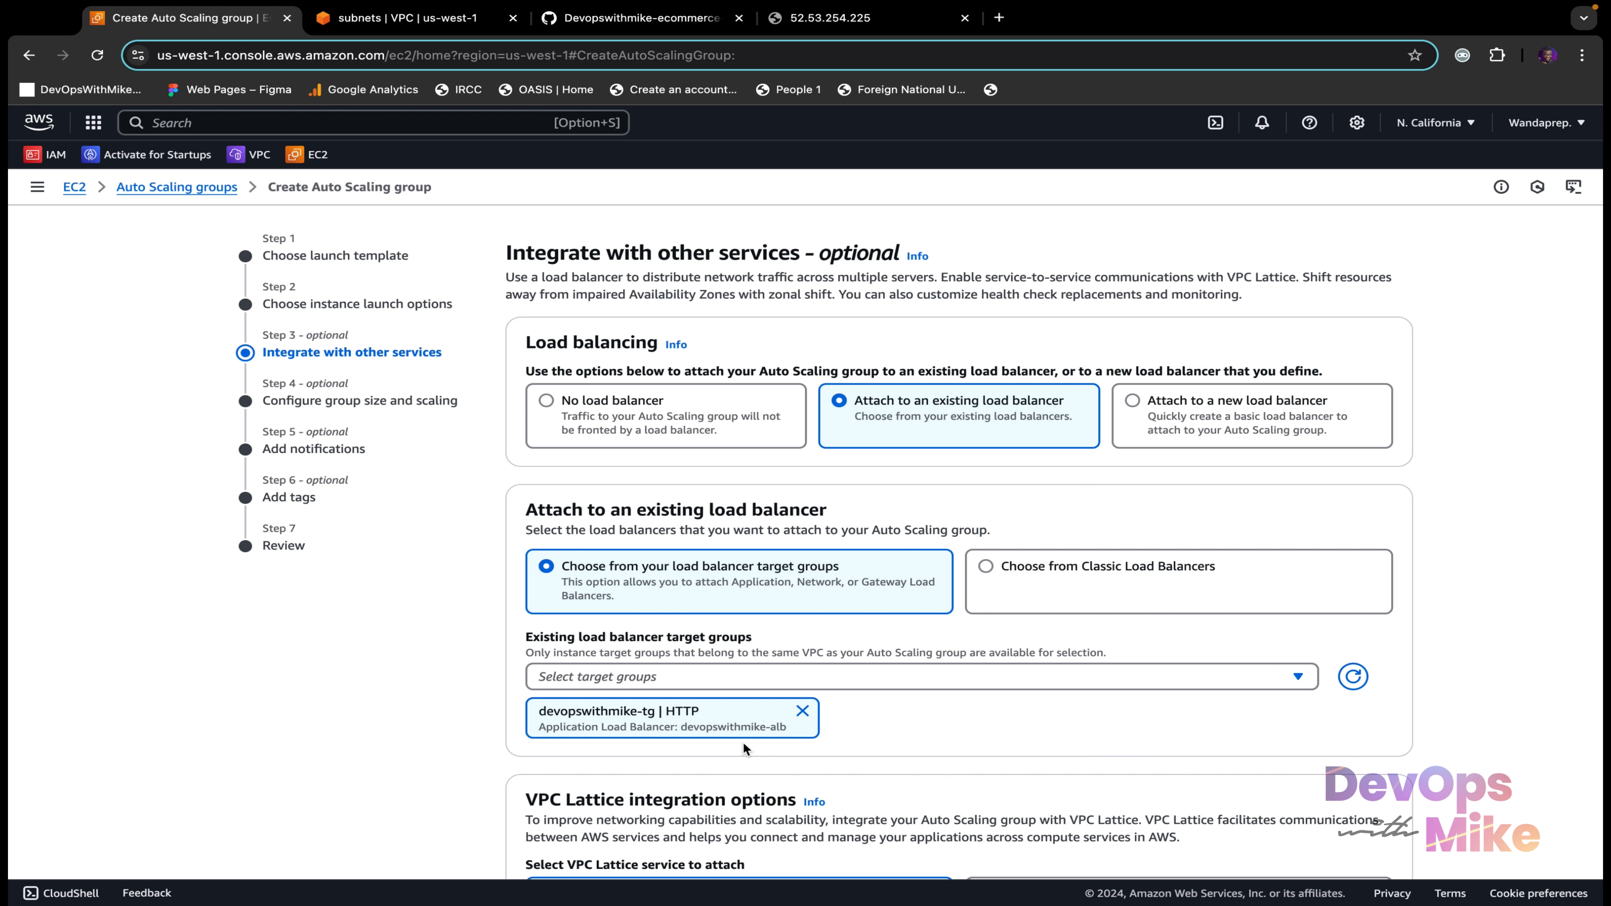
scroll(743, 741, down, 4)
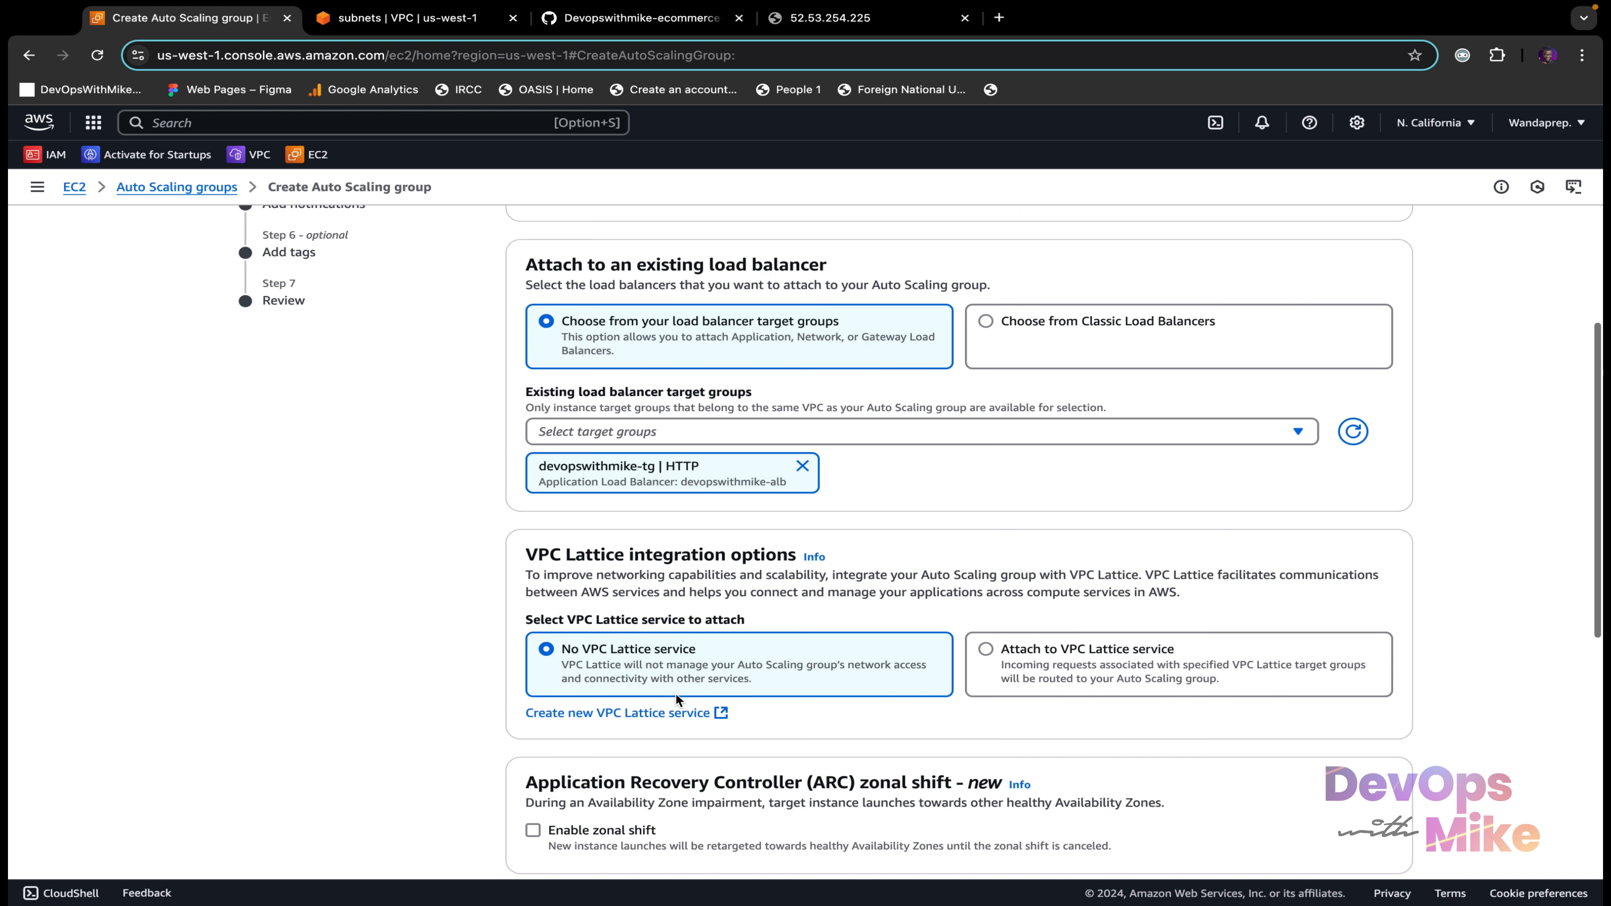
scroll(672, 649, down, 5)
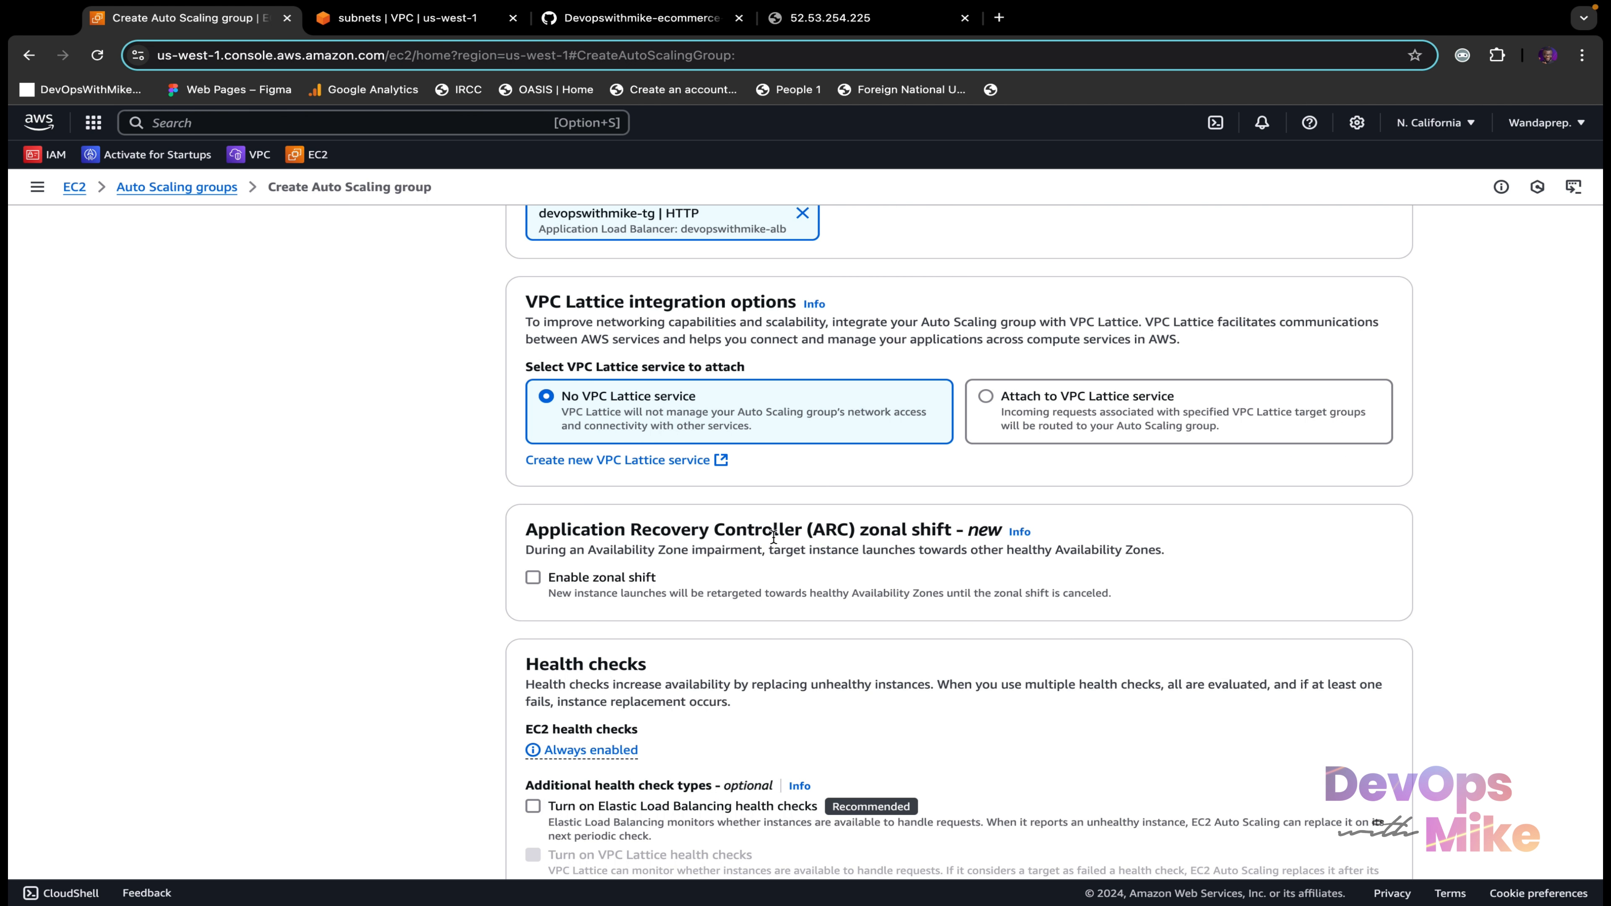
scroll(835, 599, down, 5)
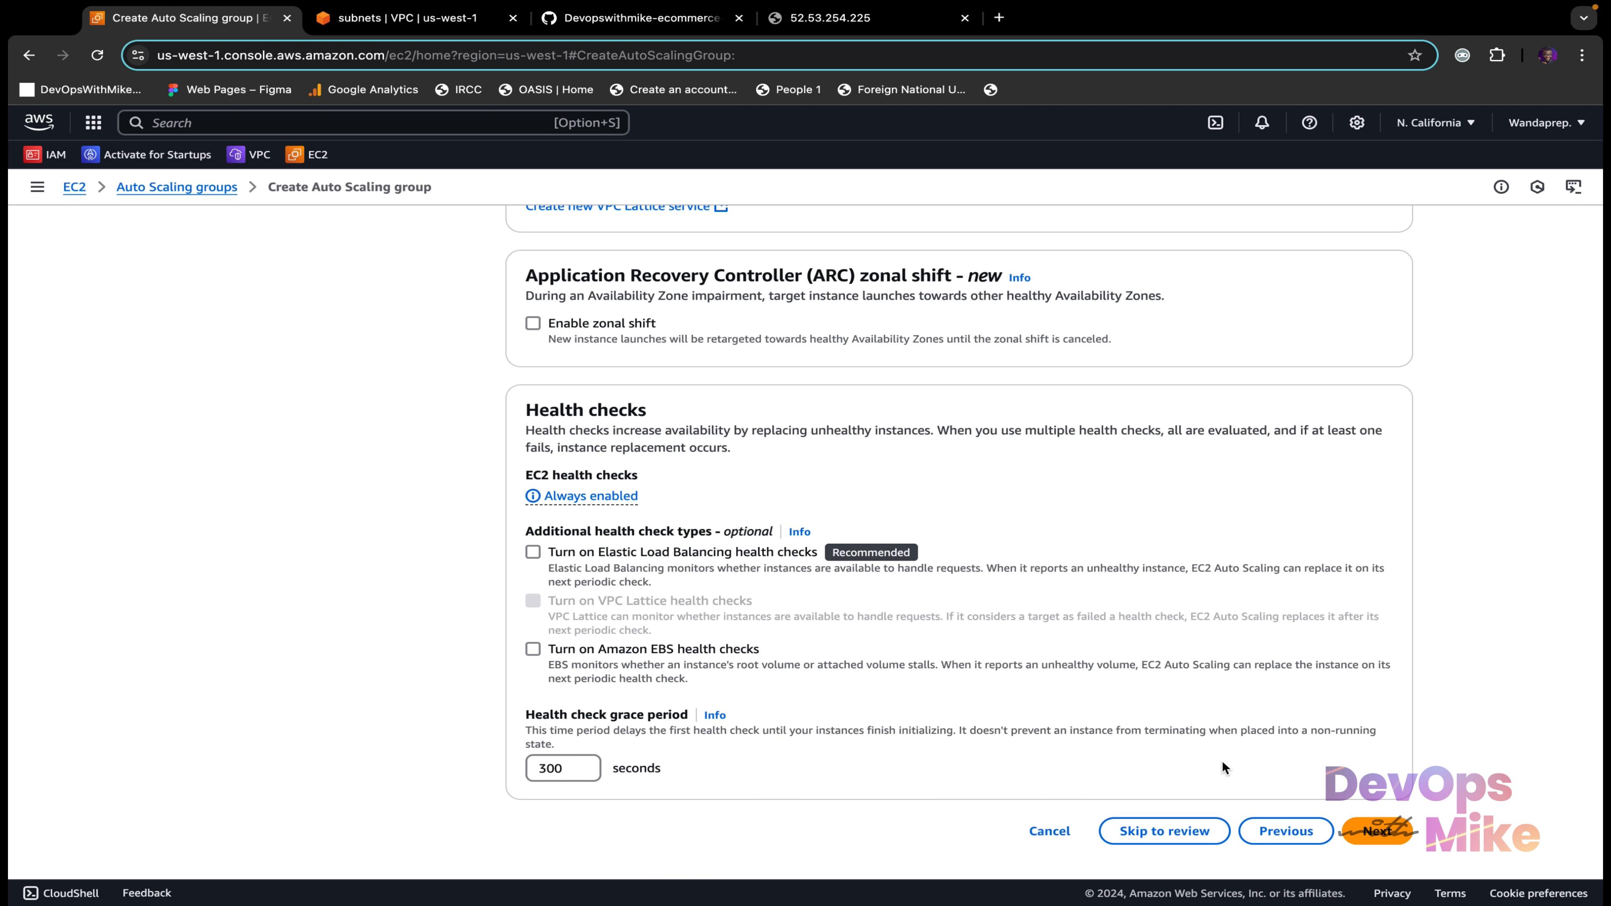
click(1383, 833)
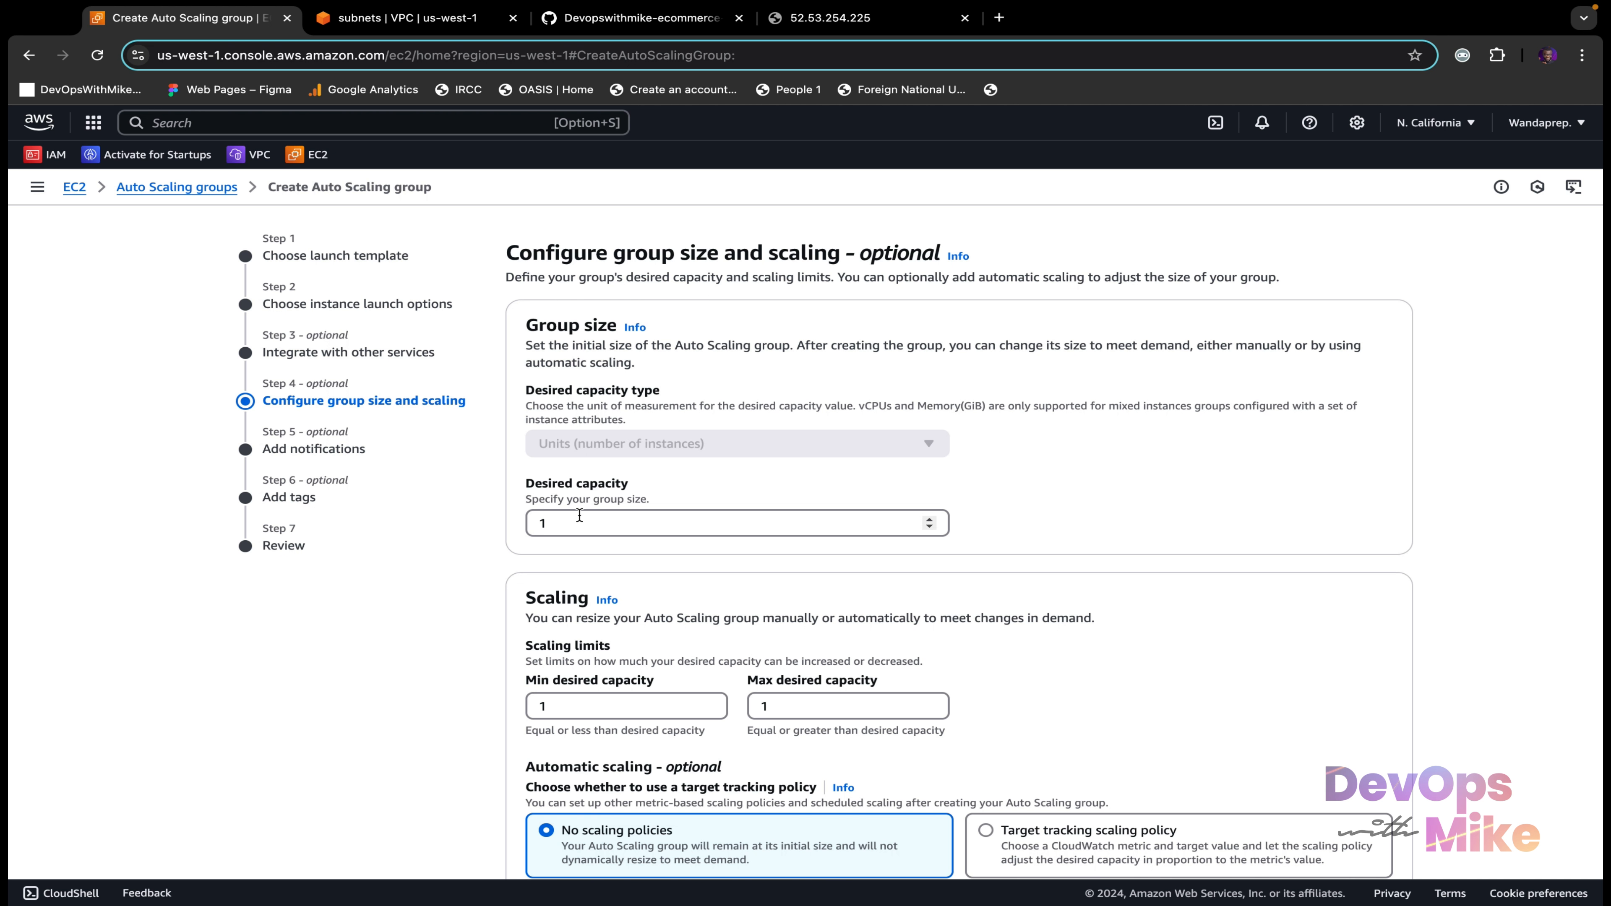
Step: Set the group's desired capacity to 3, its minimum desired capacity to 2 and its maximum desired capacity to 5
double_click(577, 518)
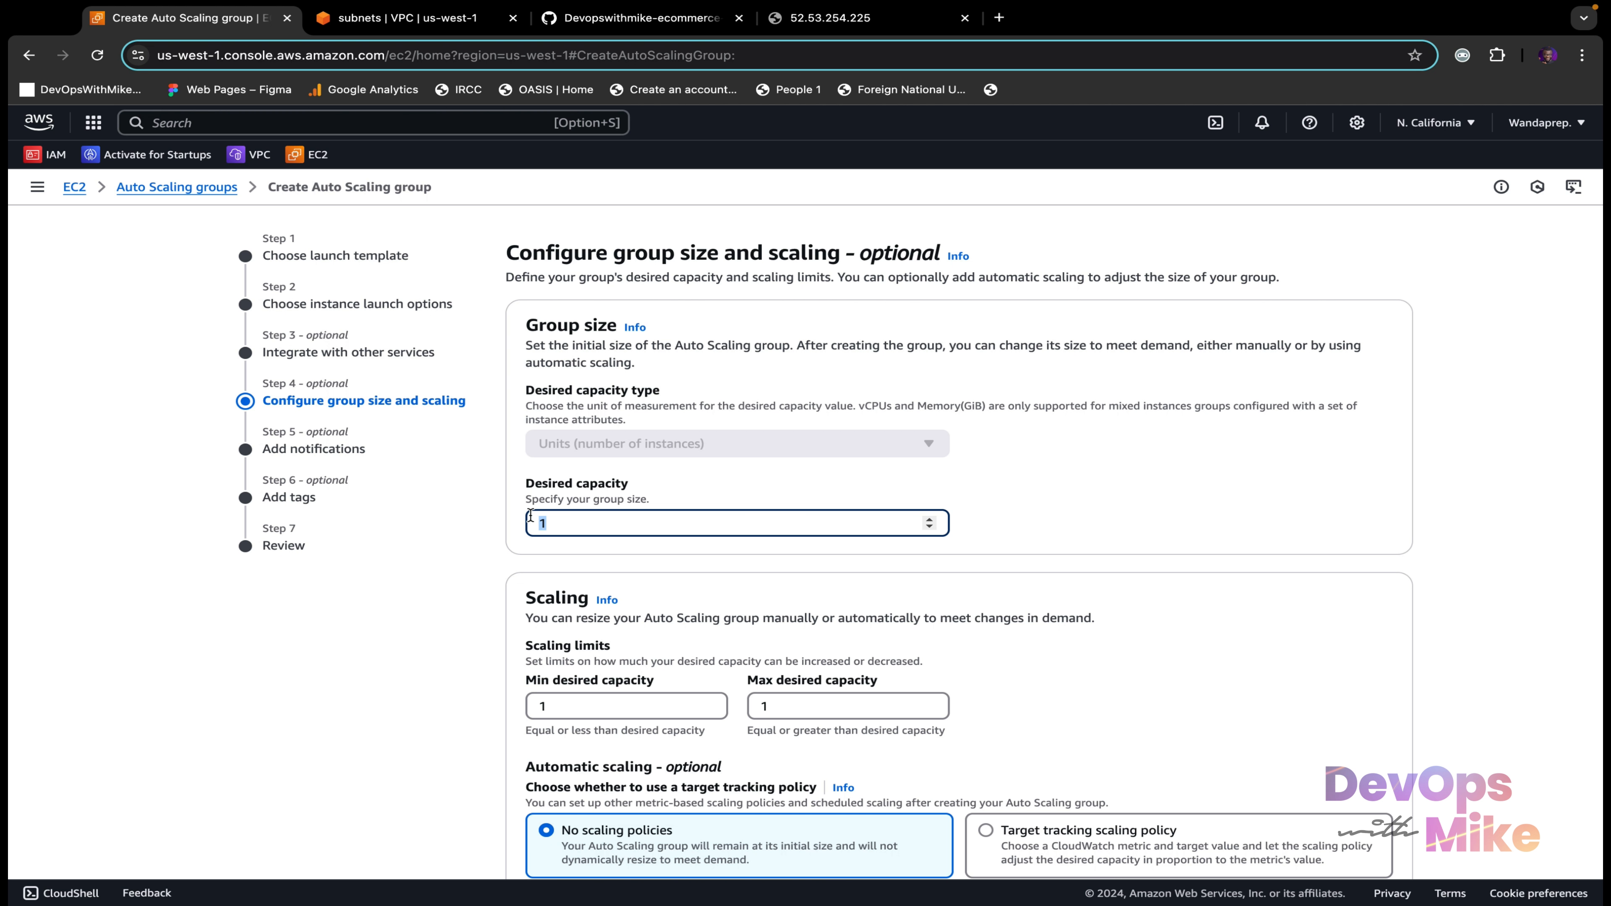
text(3)
scroll(592, 410, down, 4)
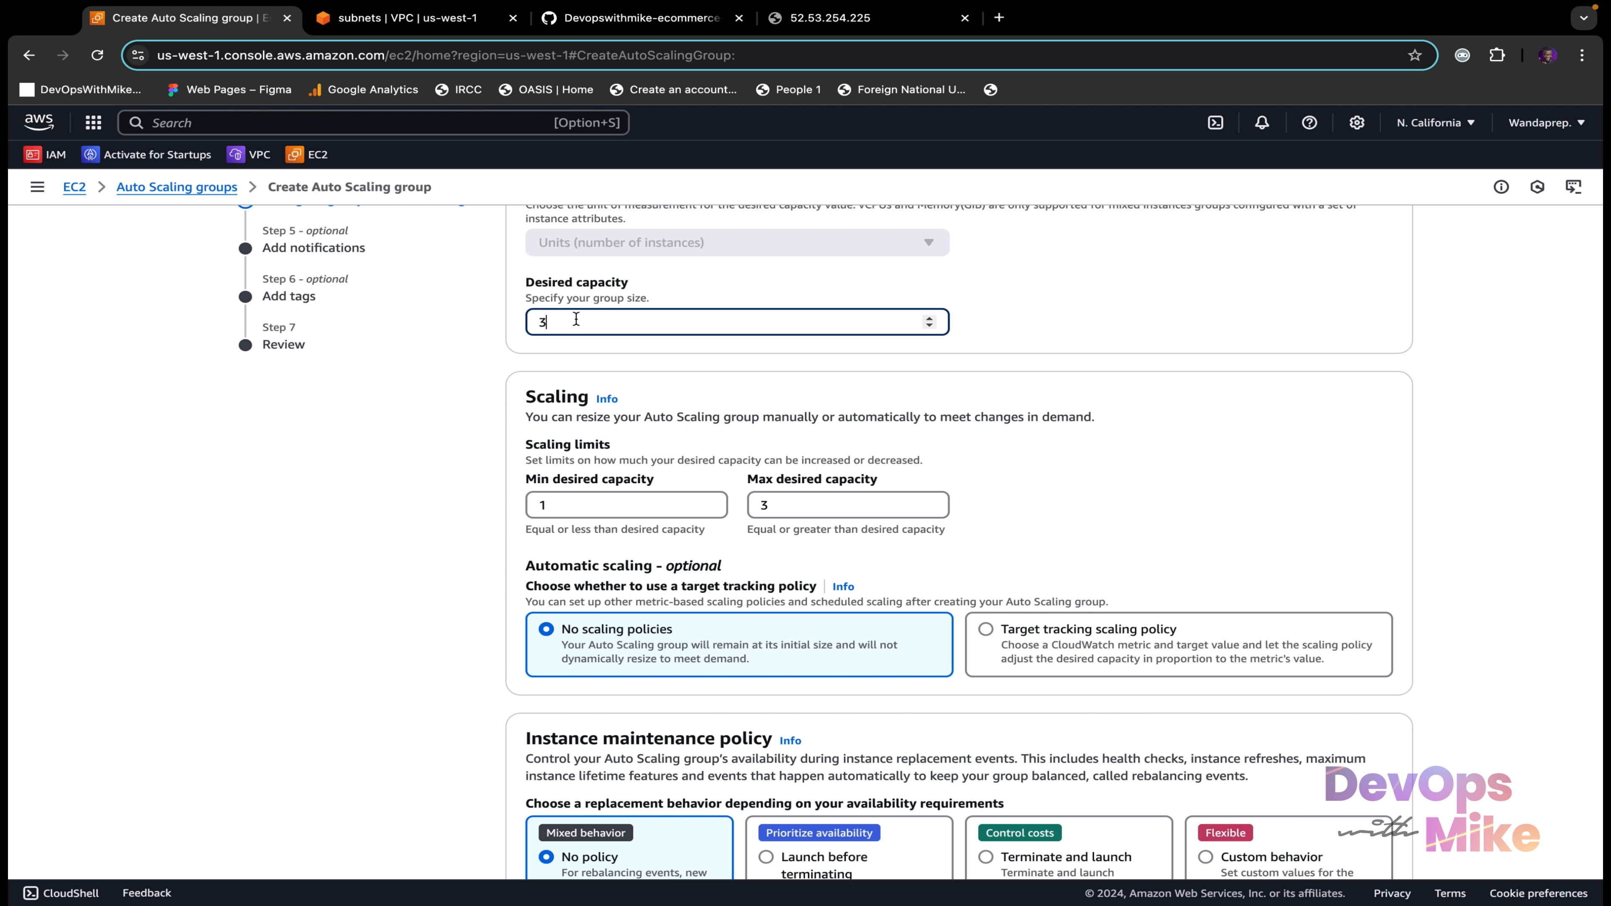
drag(564, 505, 534, 505)
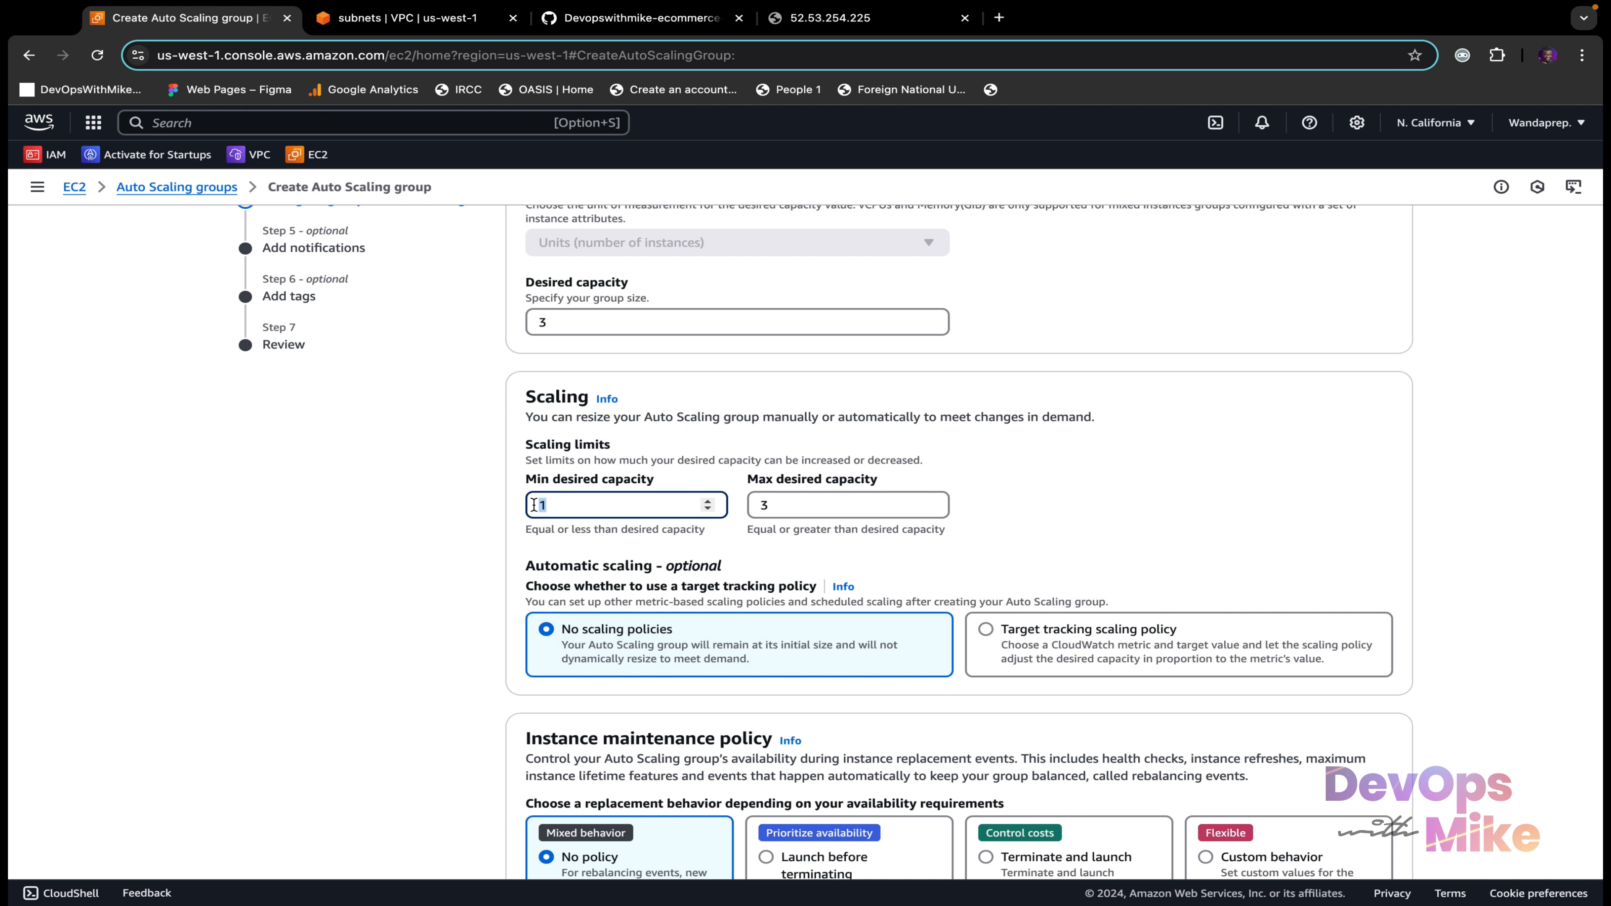
text(2)
double_click(781, 506)
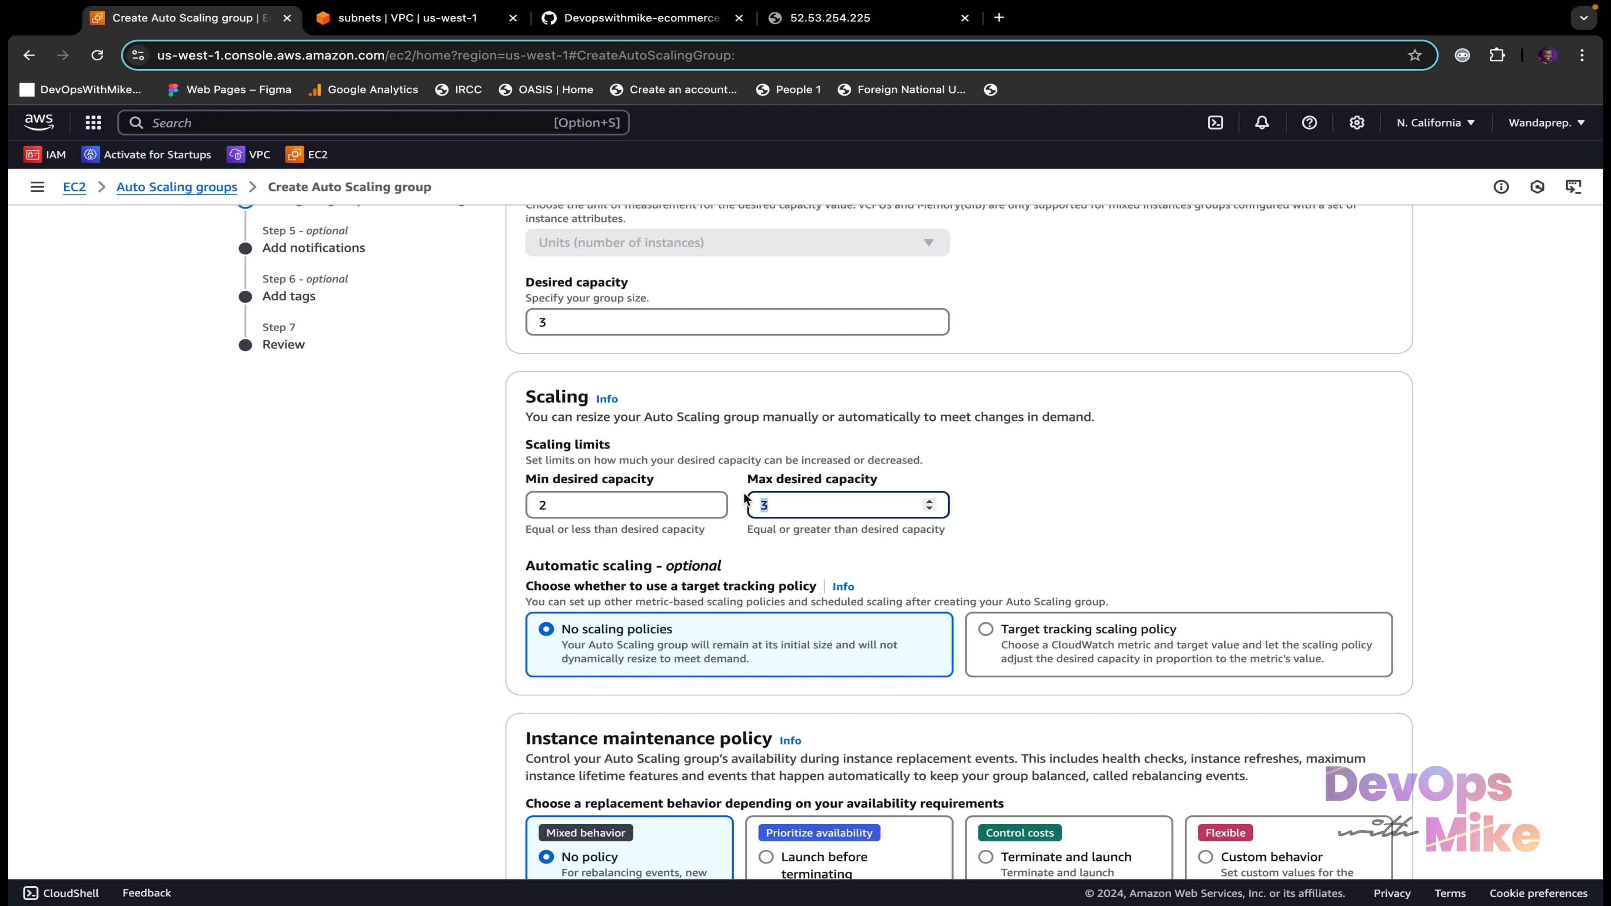
text(5)
click(1005, 437)
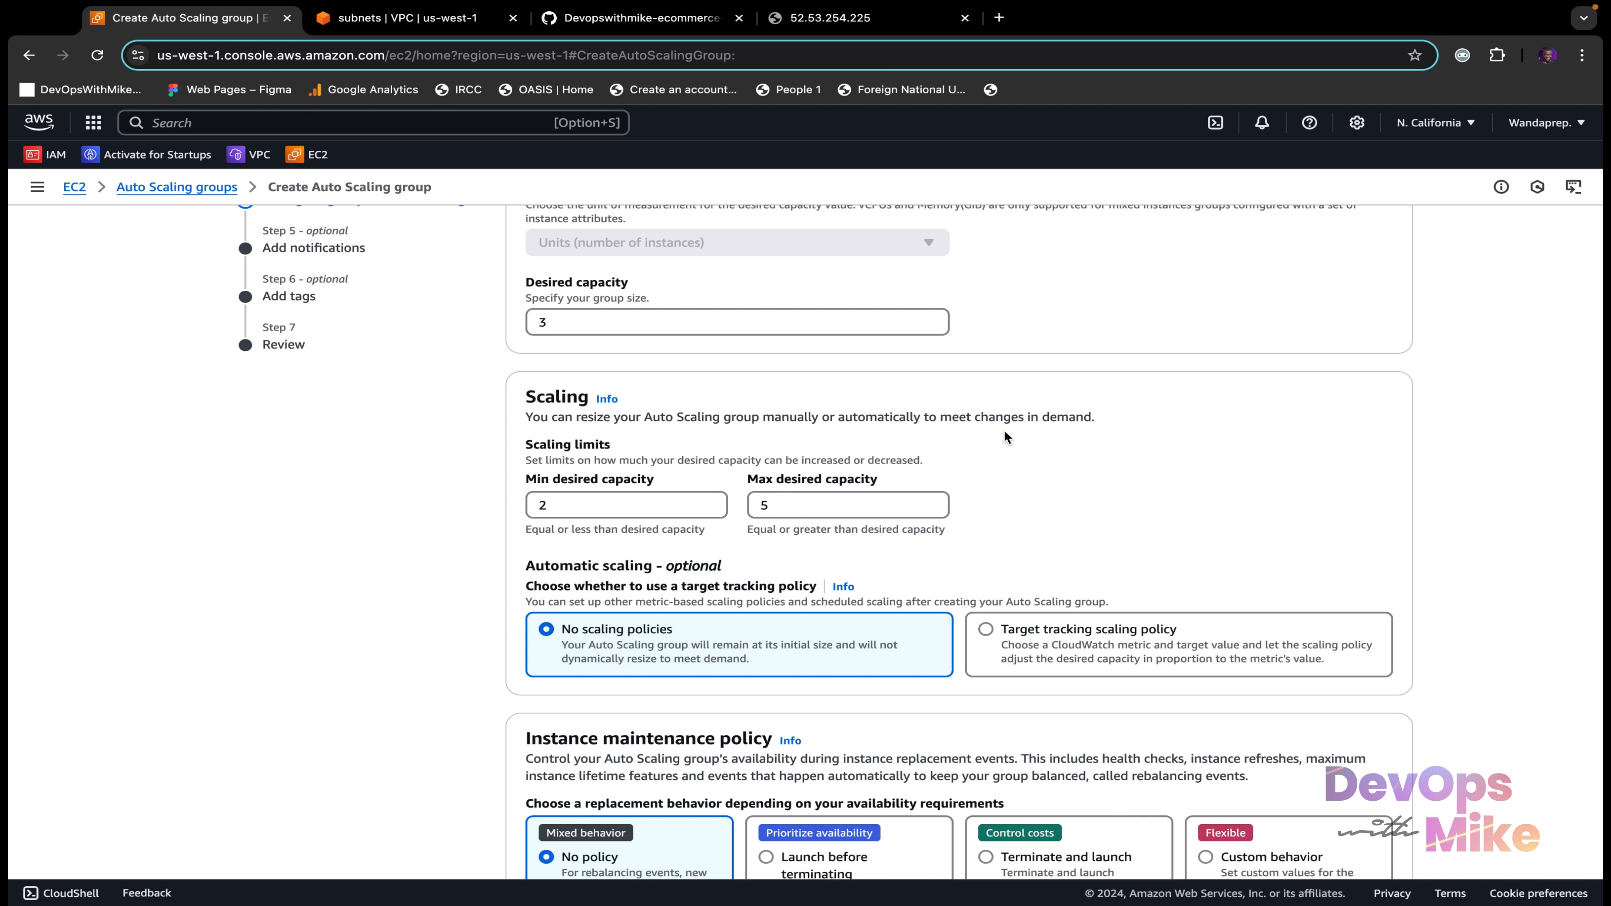
click(558, 318)
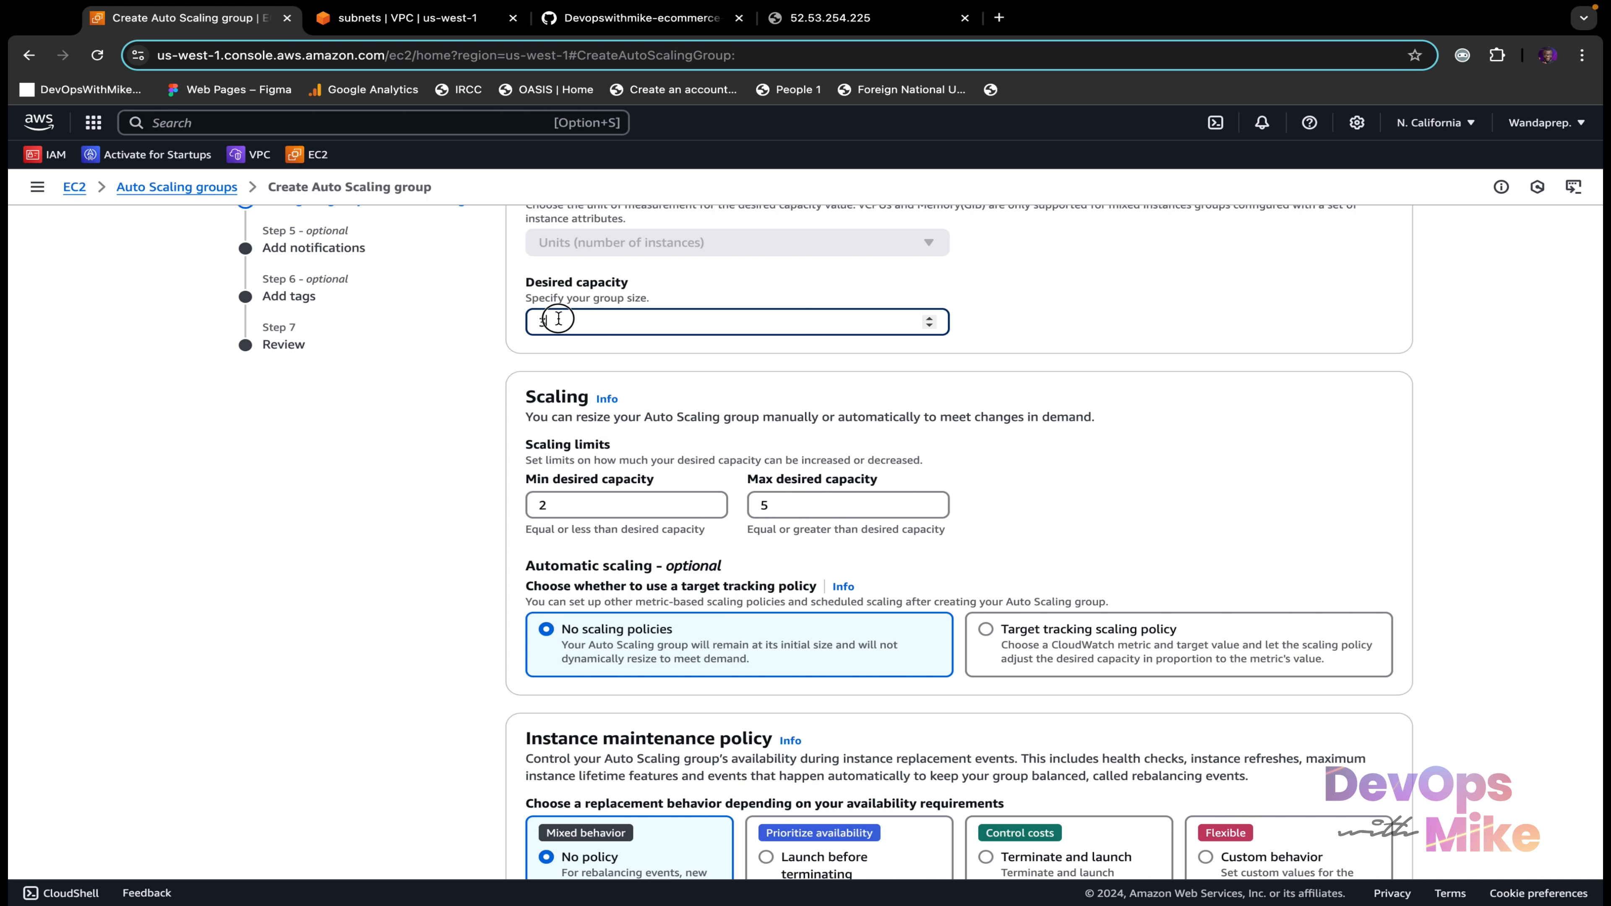
drag(558, 318, 517, 312)
click(957, 393)
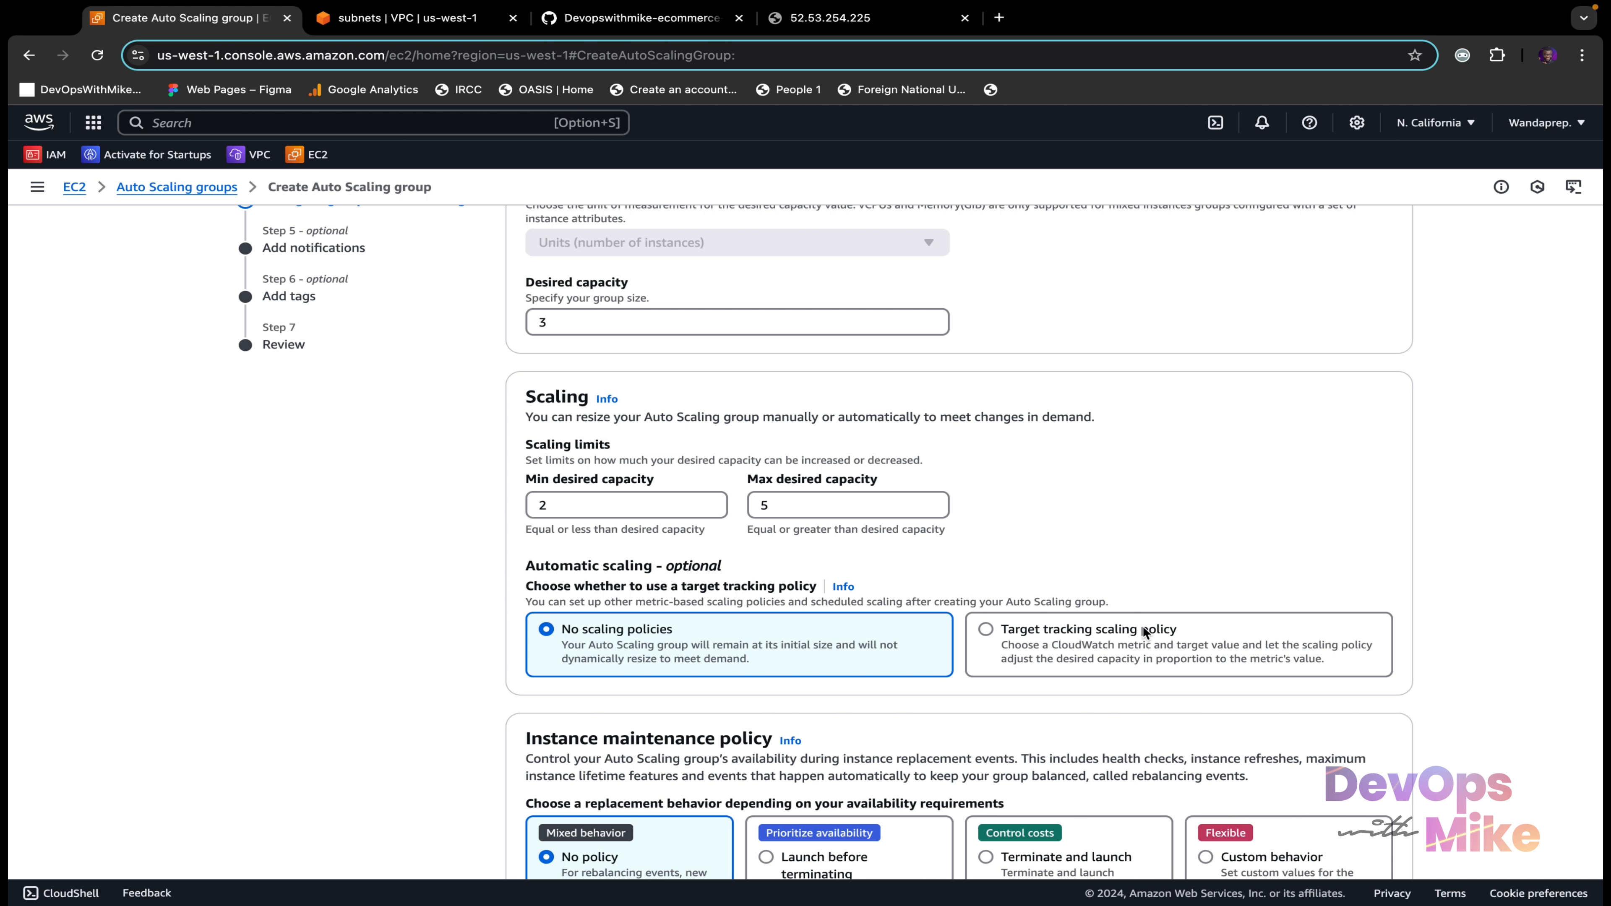
Step: Enable a target tracking scaling policy based on Average CPU utilization, with a target value of 20
click(1169, 642)
scroll(1169, 642, down, 3)
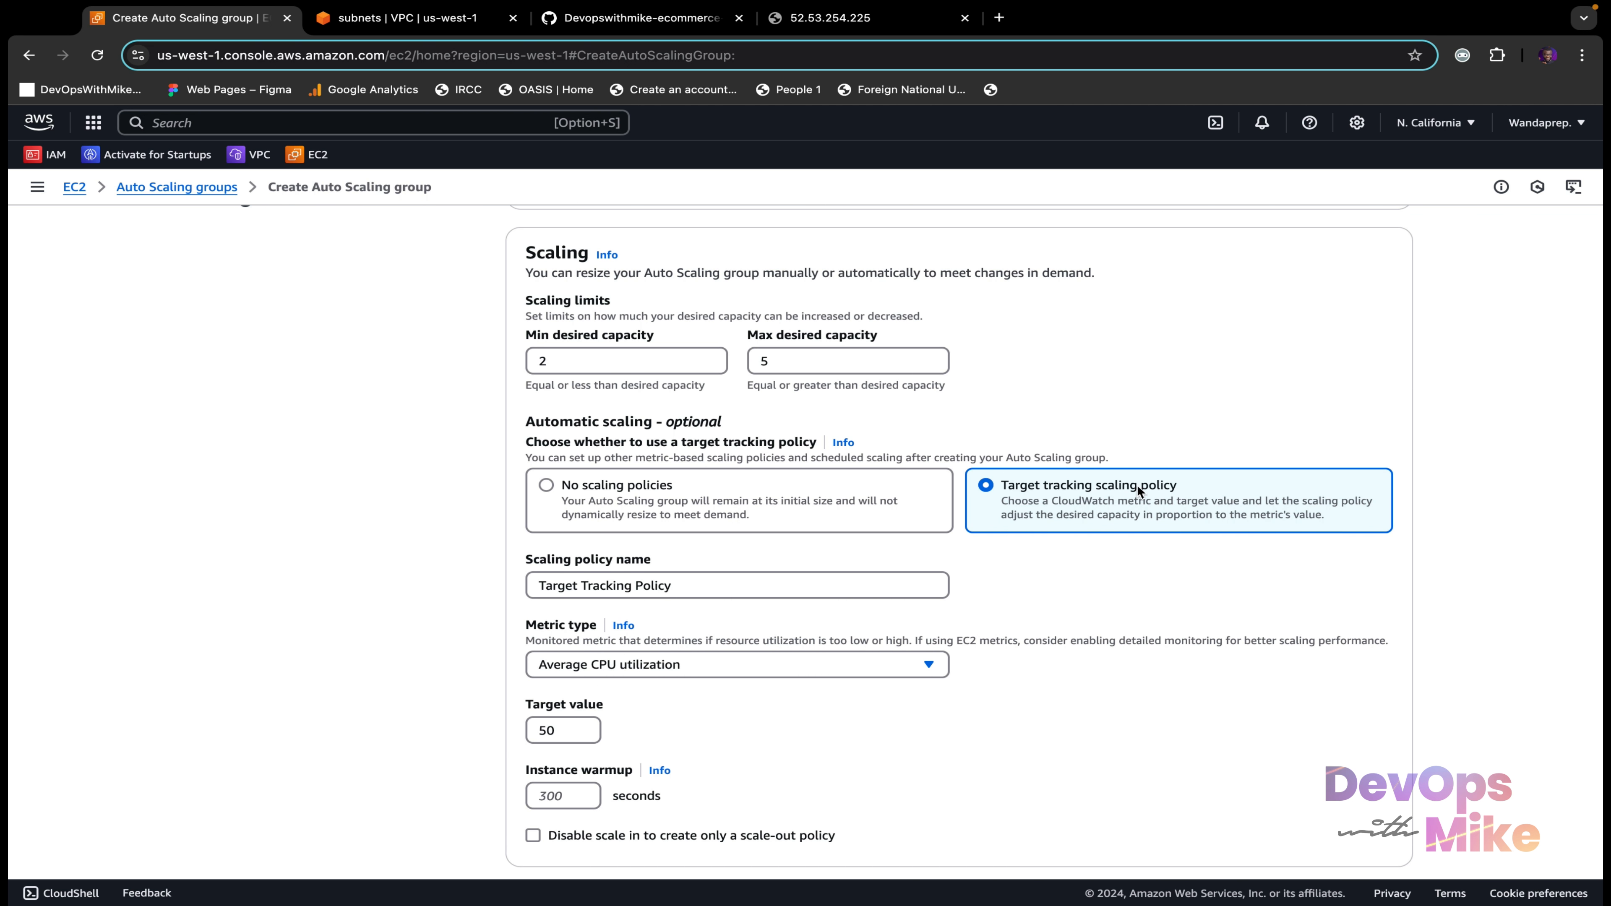
click(870, 582)
click(869, 664)
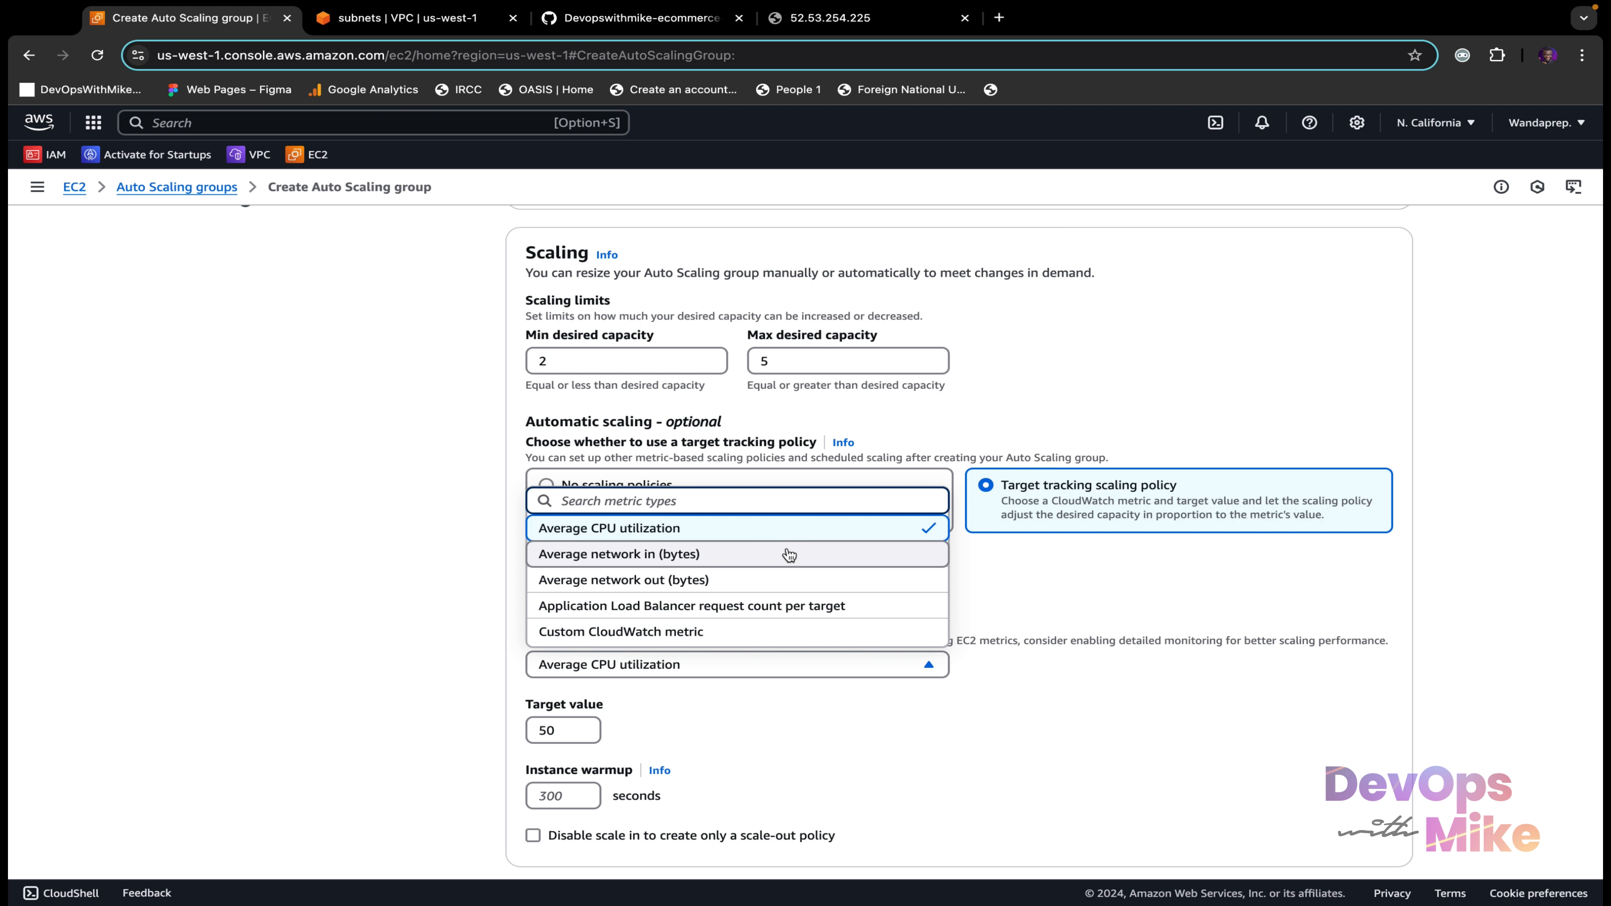
scroll(773, 589, down, 2)
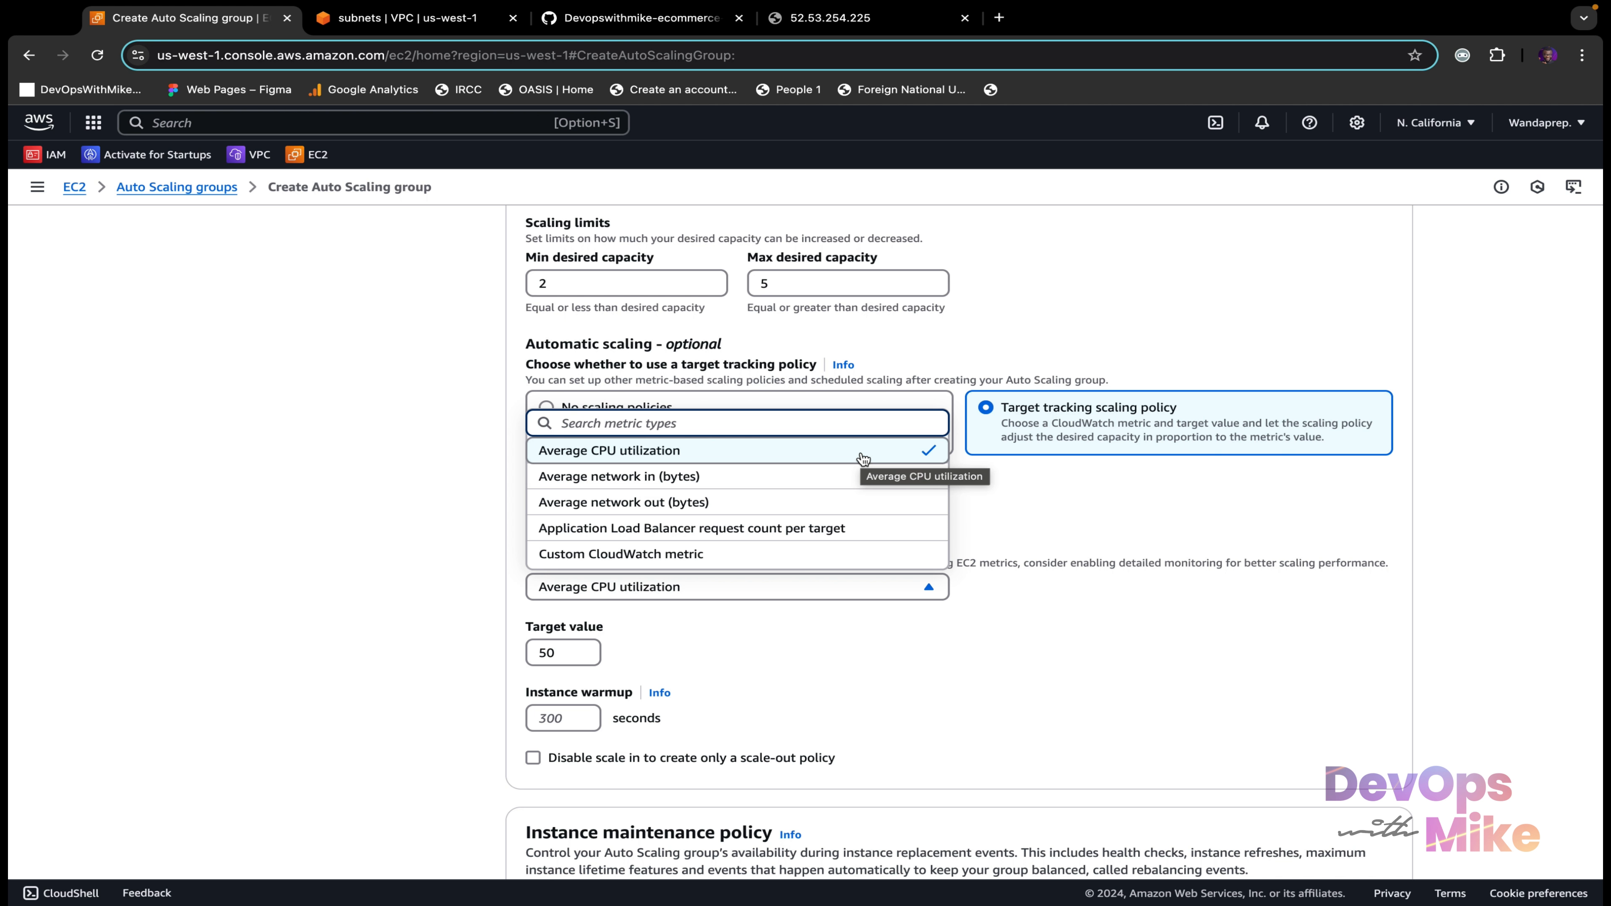
click(1062, 417)
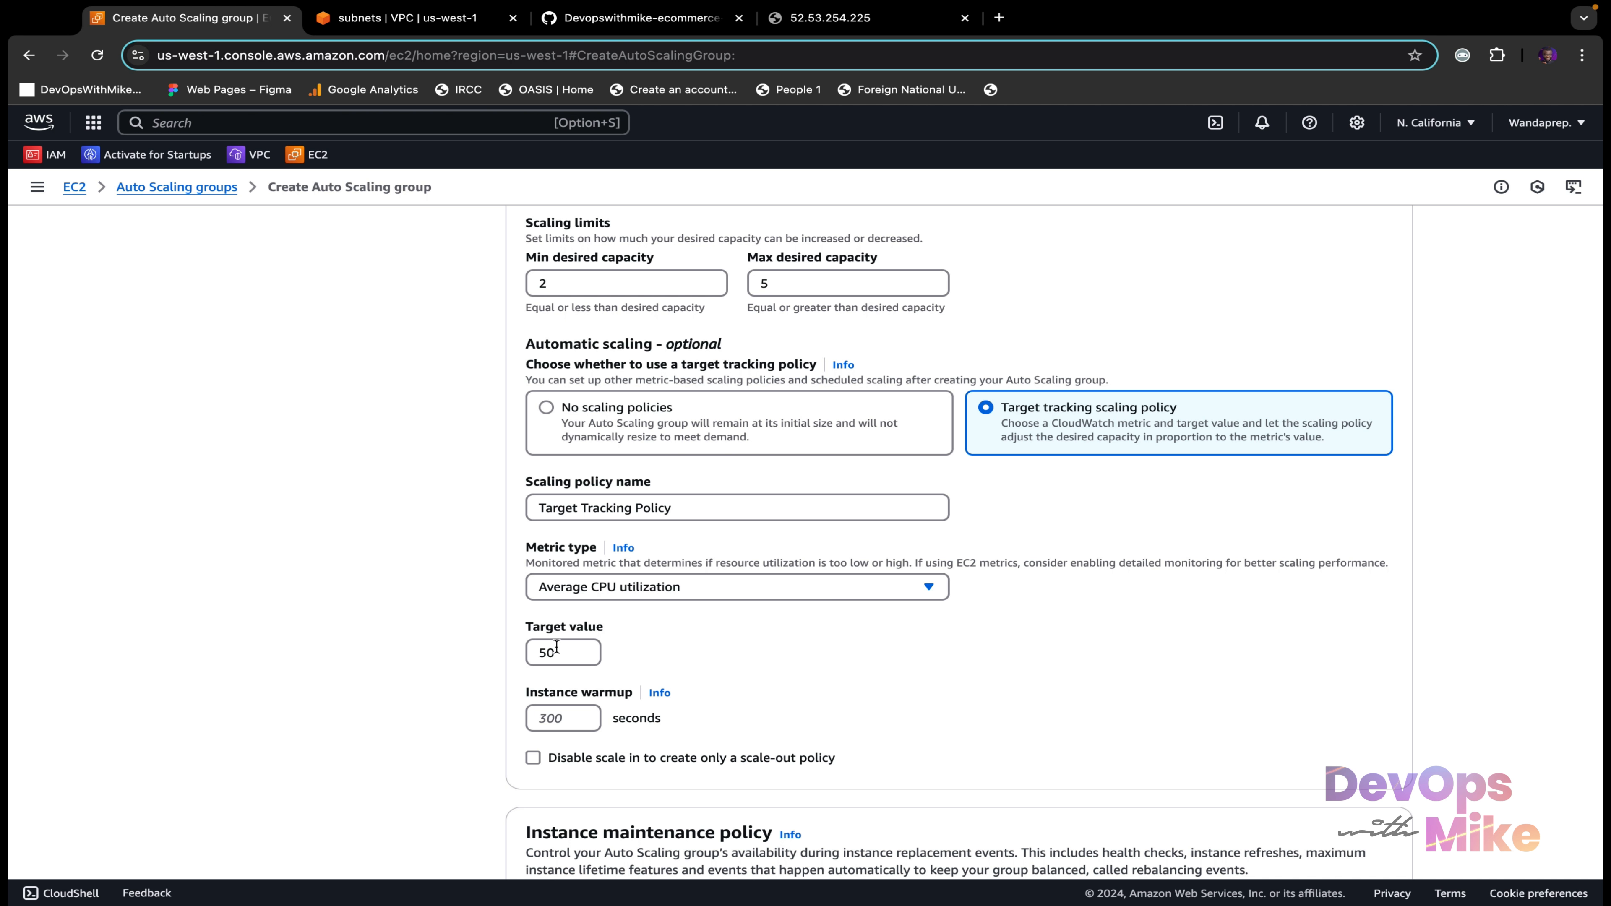
drag(556, 646, 527, 645)
text(20)
Step: Consult the help on instance warmup and set the scaling policy's warmup to 5 seconds
scroll(1053, 542, down, 1)
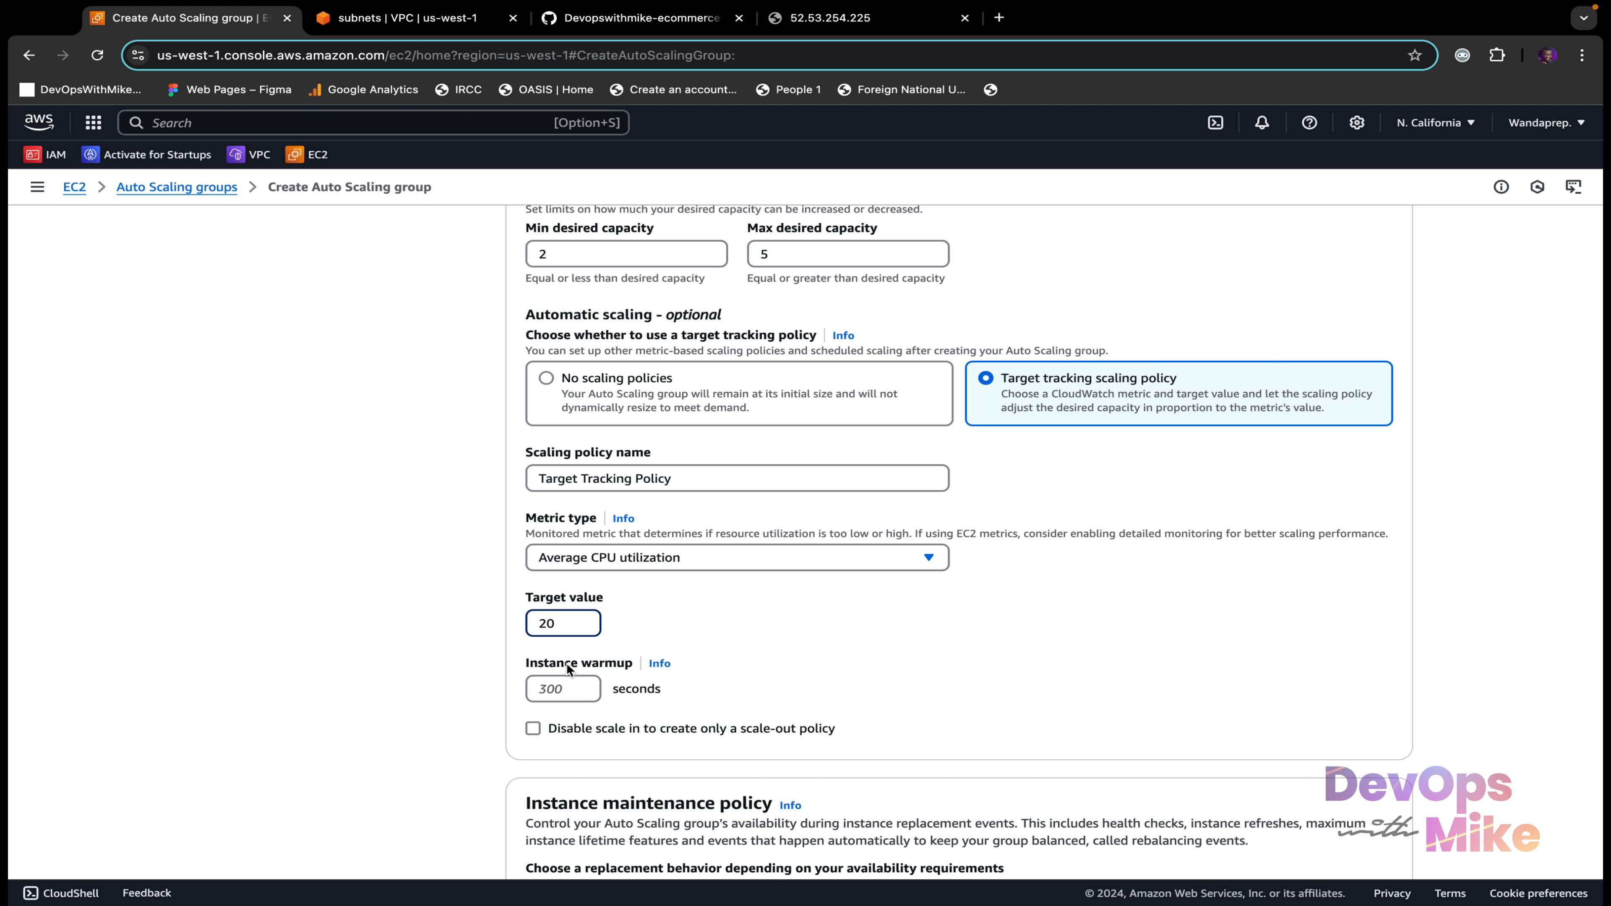
scroll(567, 665, down, 2)
scroll(567, 663, down, 2)
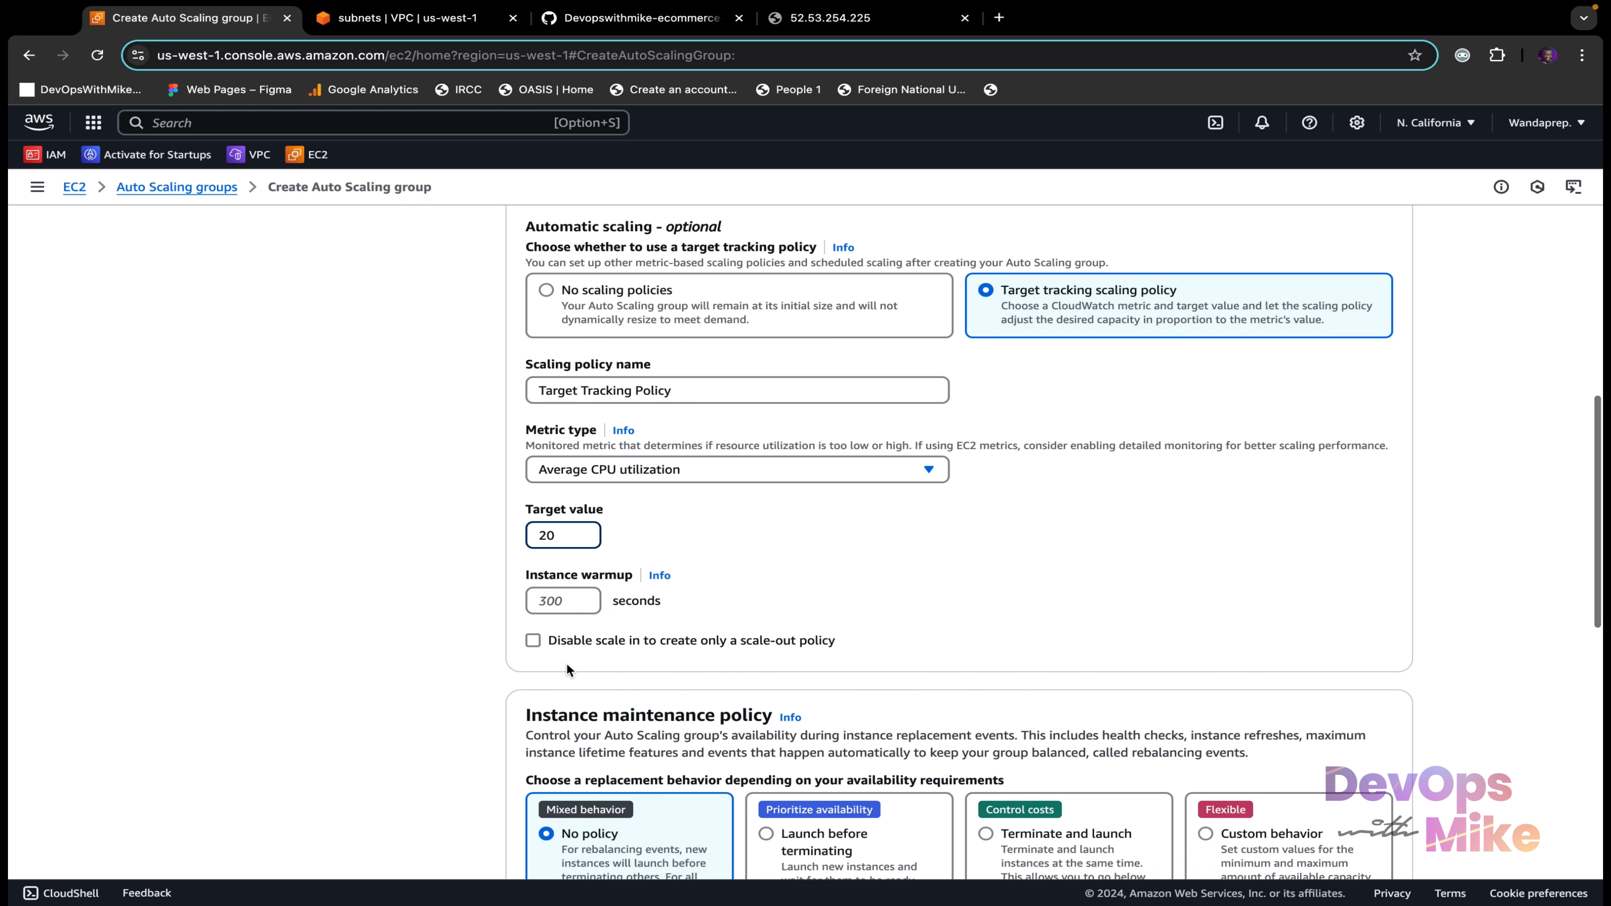
click(562, 603)
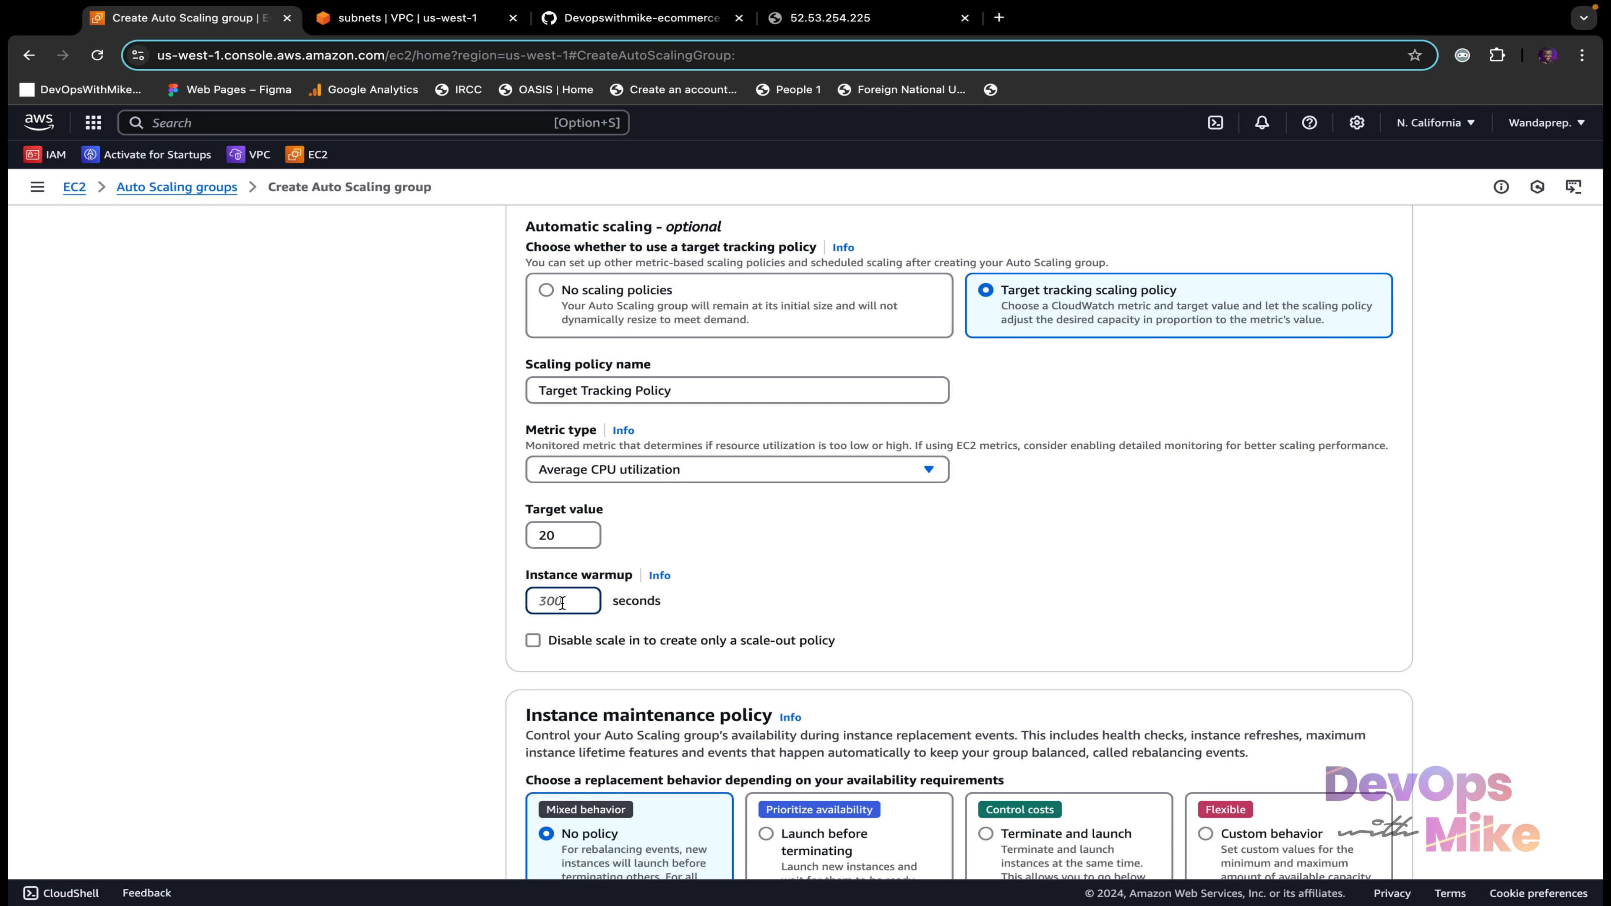
click(661, 575)
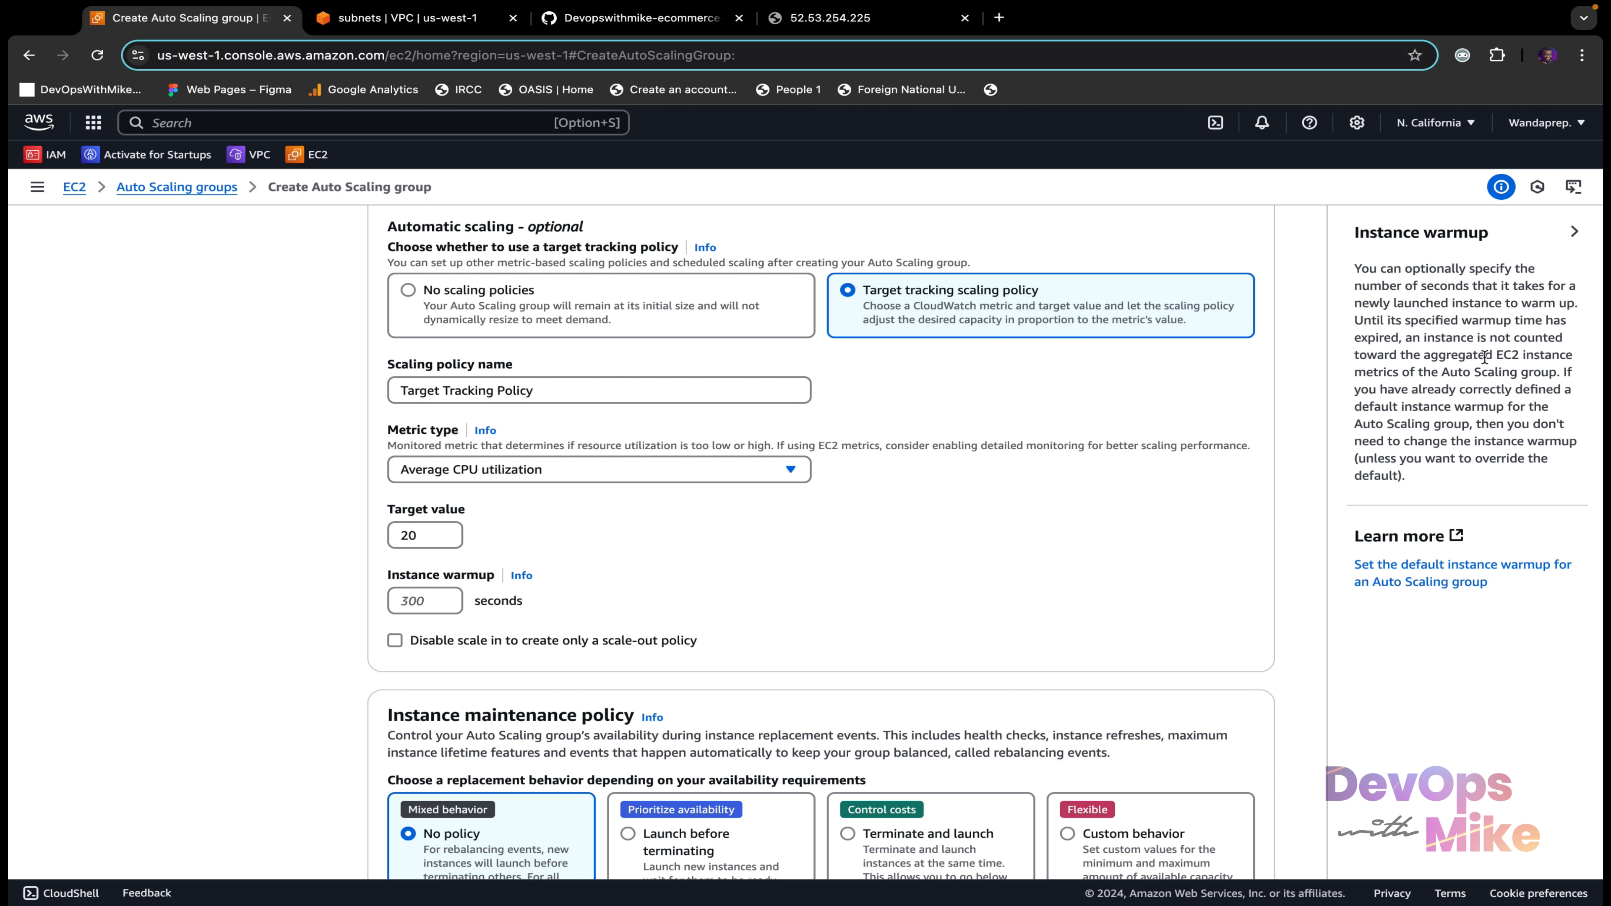
click(437, 603)
text(5)
Step: Check the instance maintenance, capacity reservation and additional settings, and recheck the group size, scaling limits and target tracking policy
scroll(553, 654, down, 2)
scroll(553, 653, down, 4)
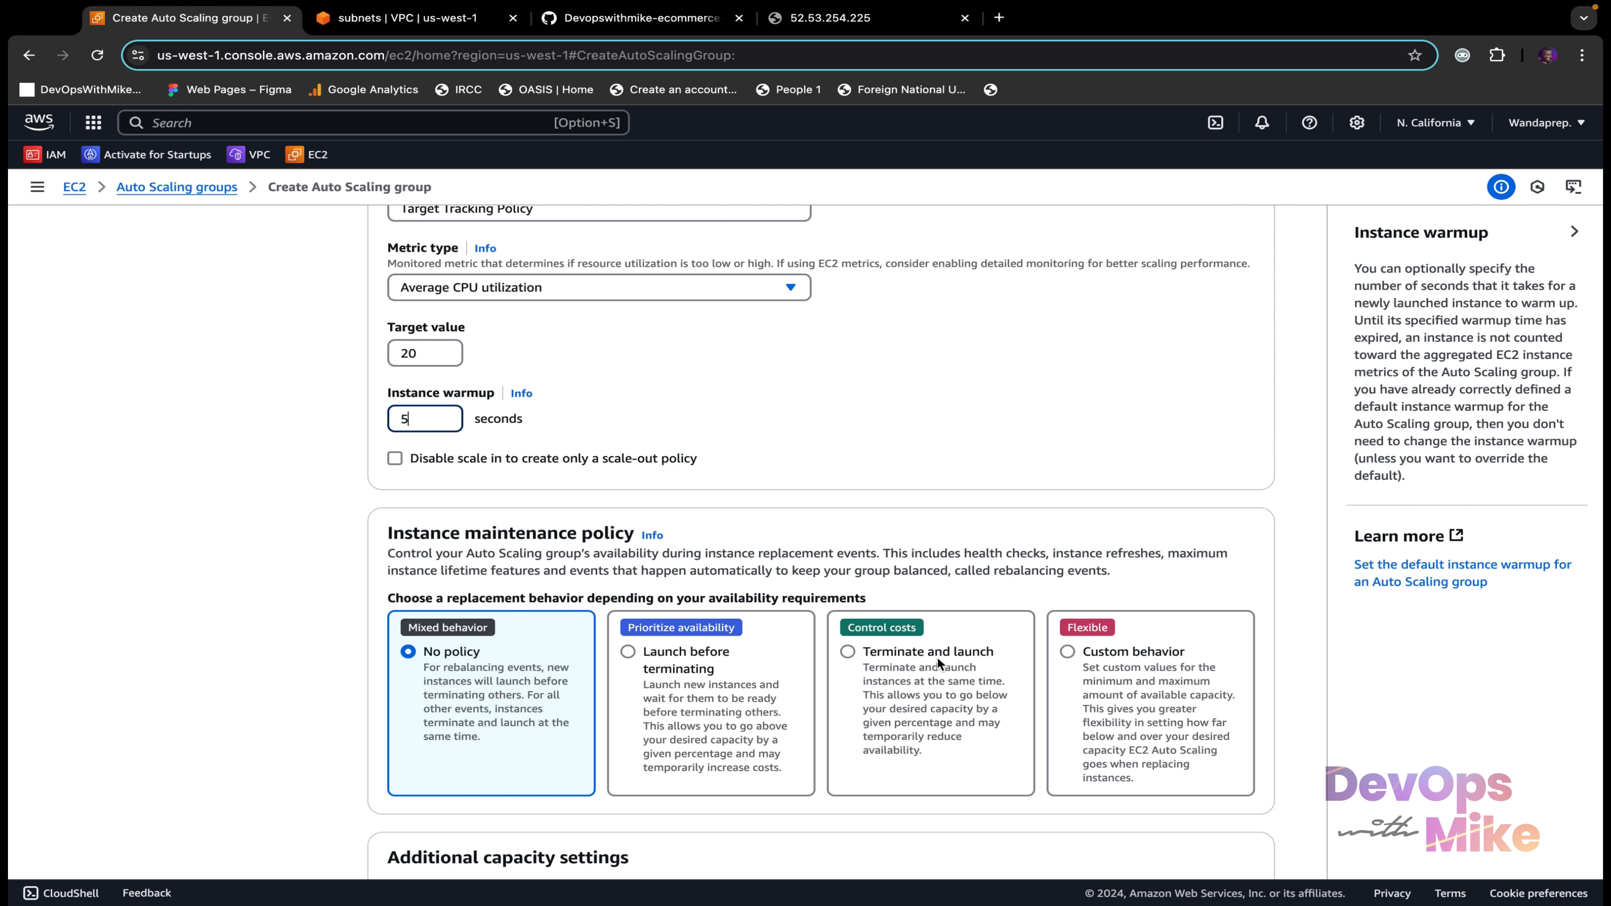
scroll(941, 663, down, 5)
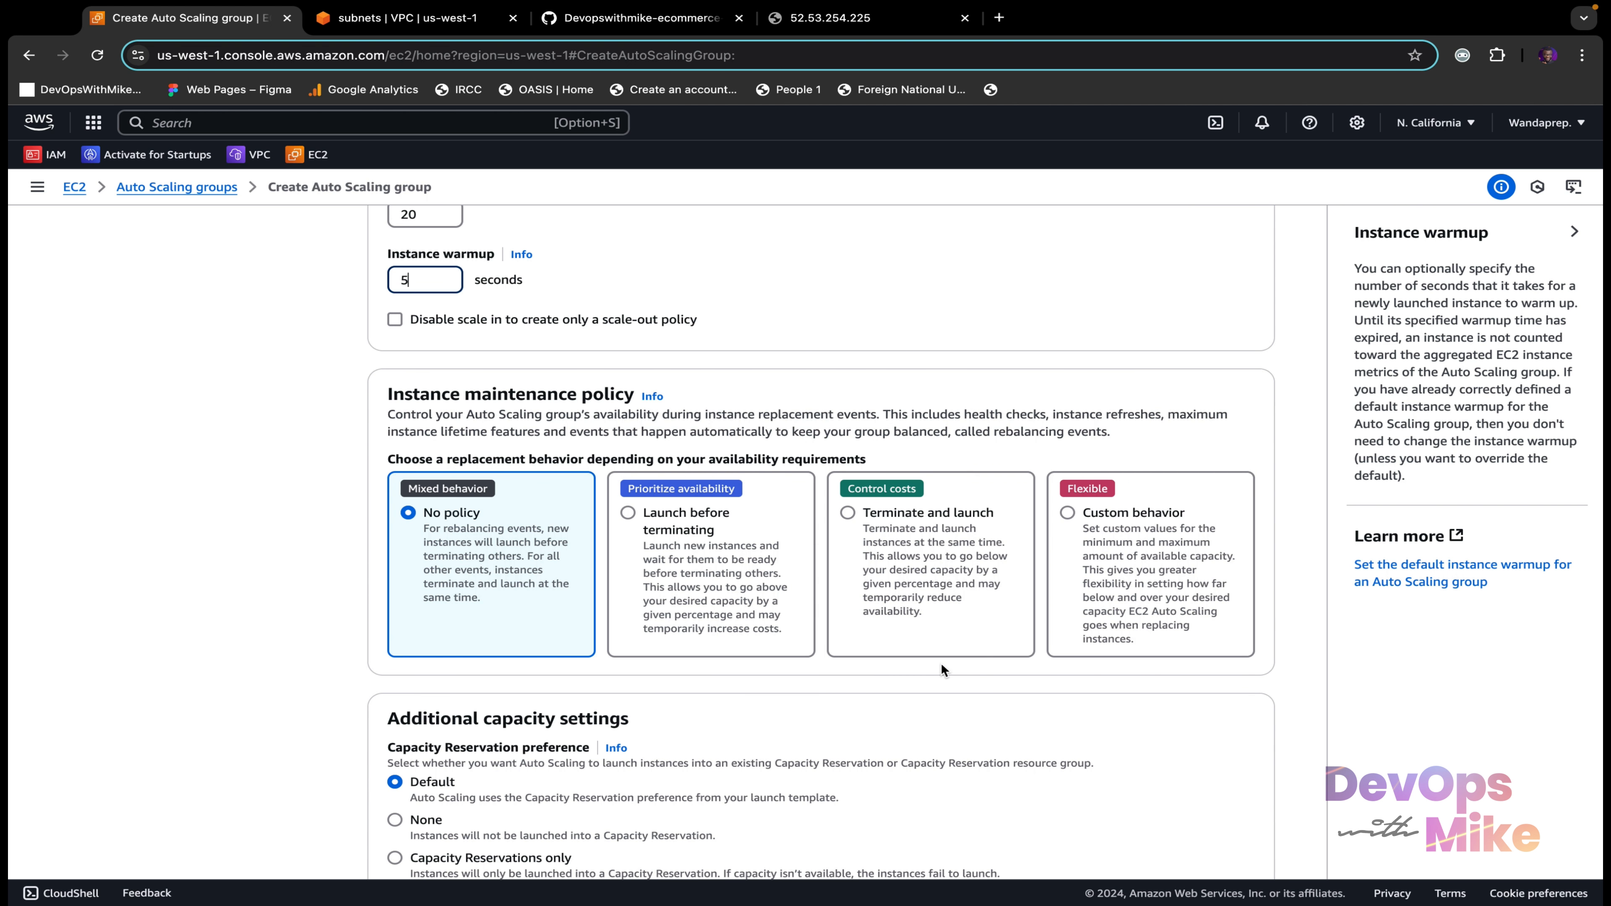
scroll(941, 663, down, 5)
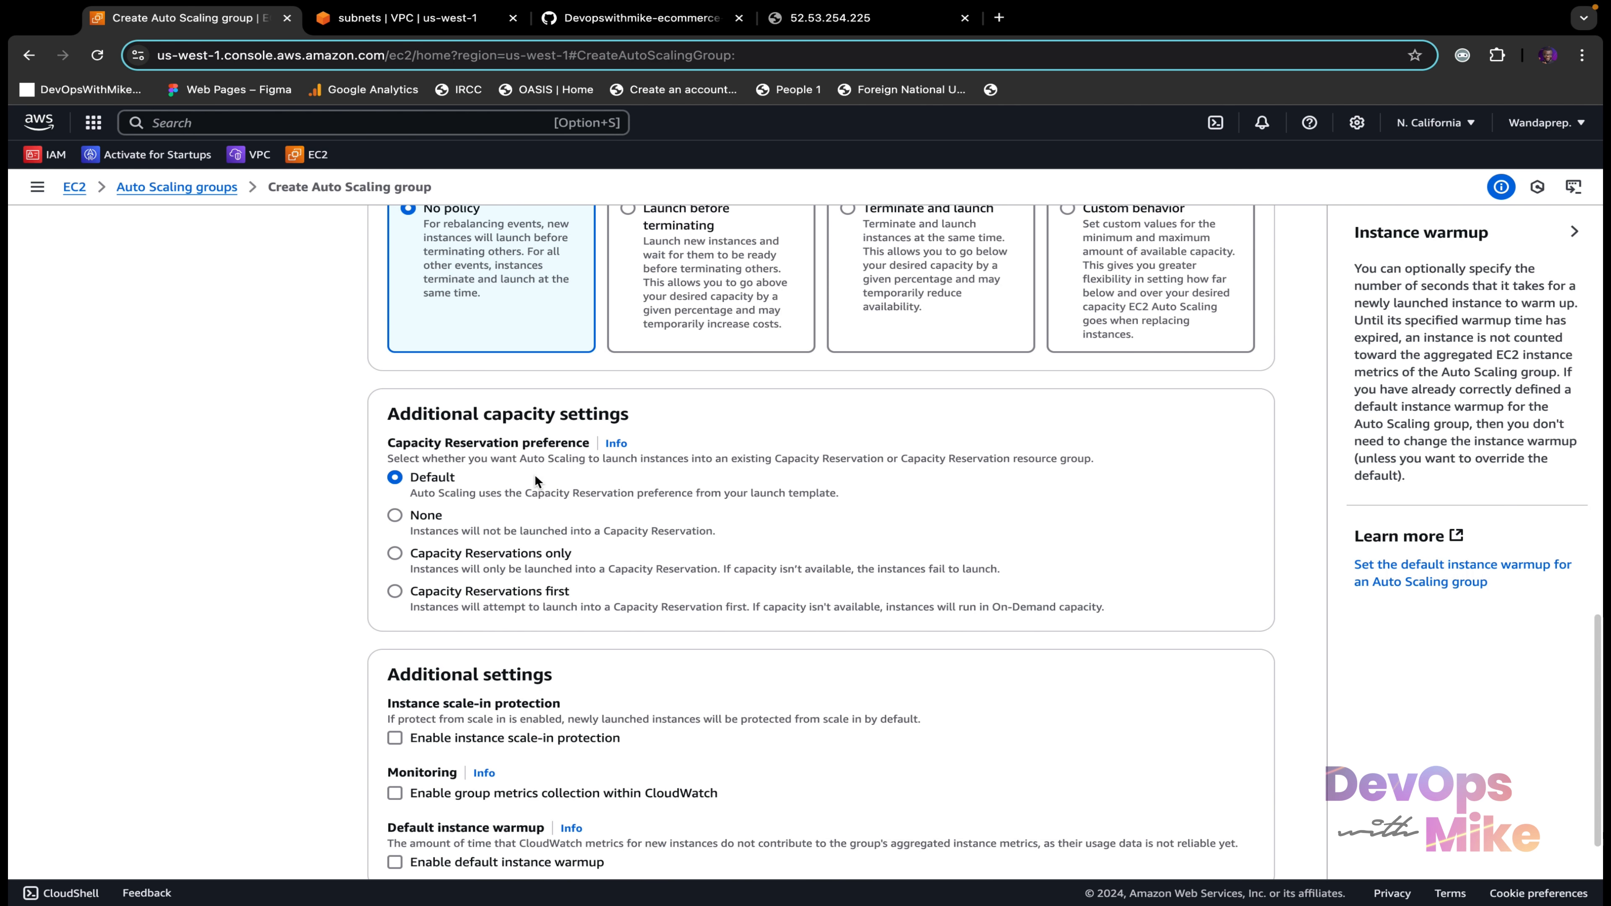
scroll(546, 605, down, 2)
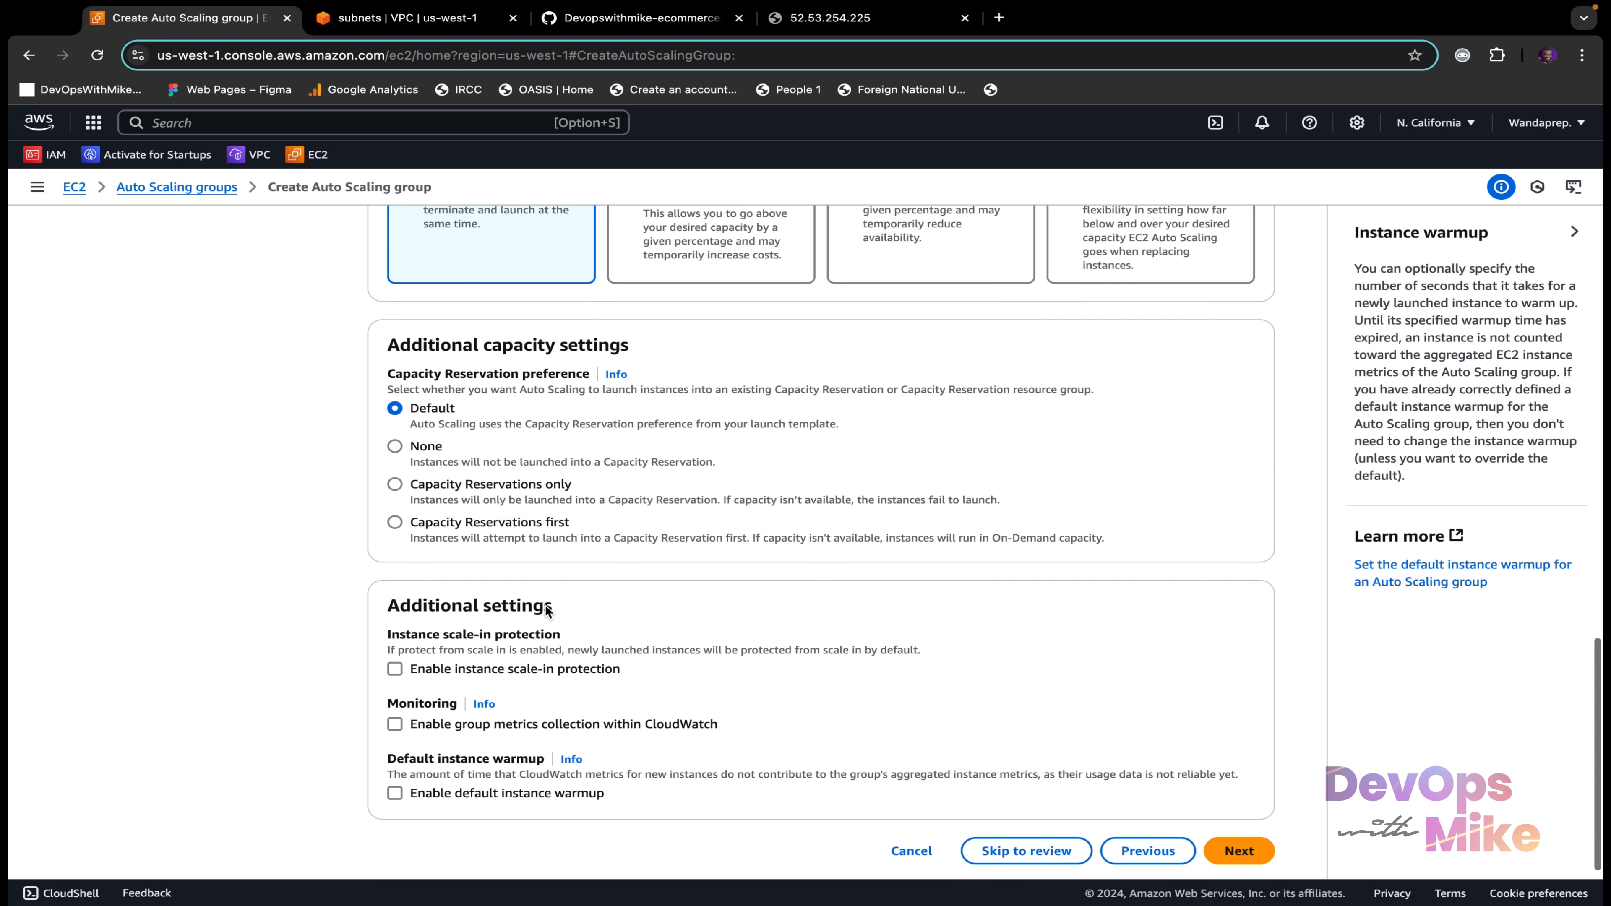
scroll(546, 611, up, 20)
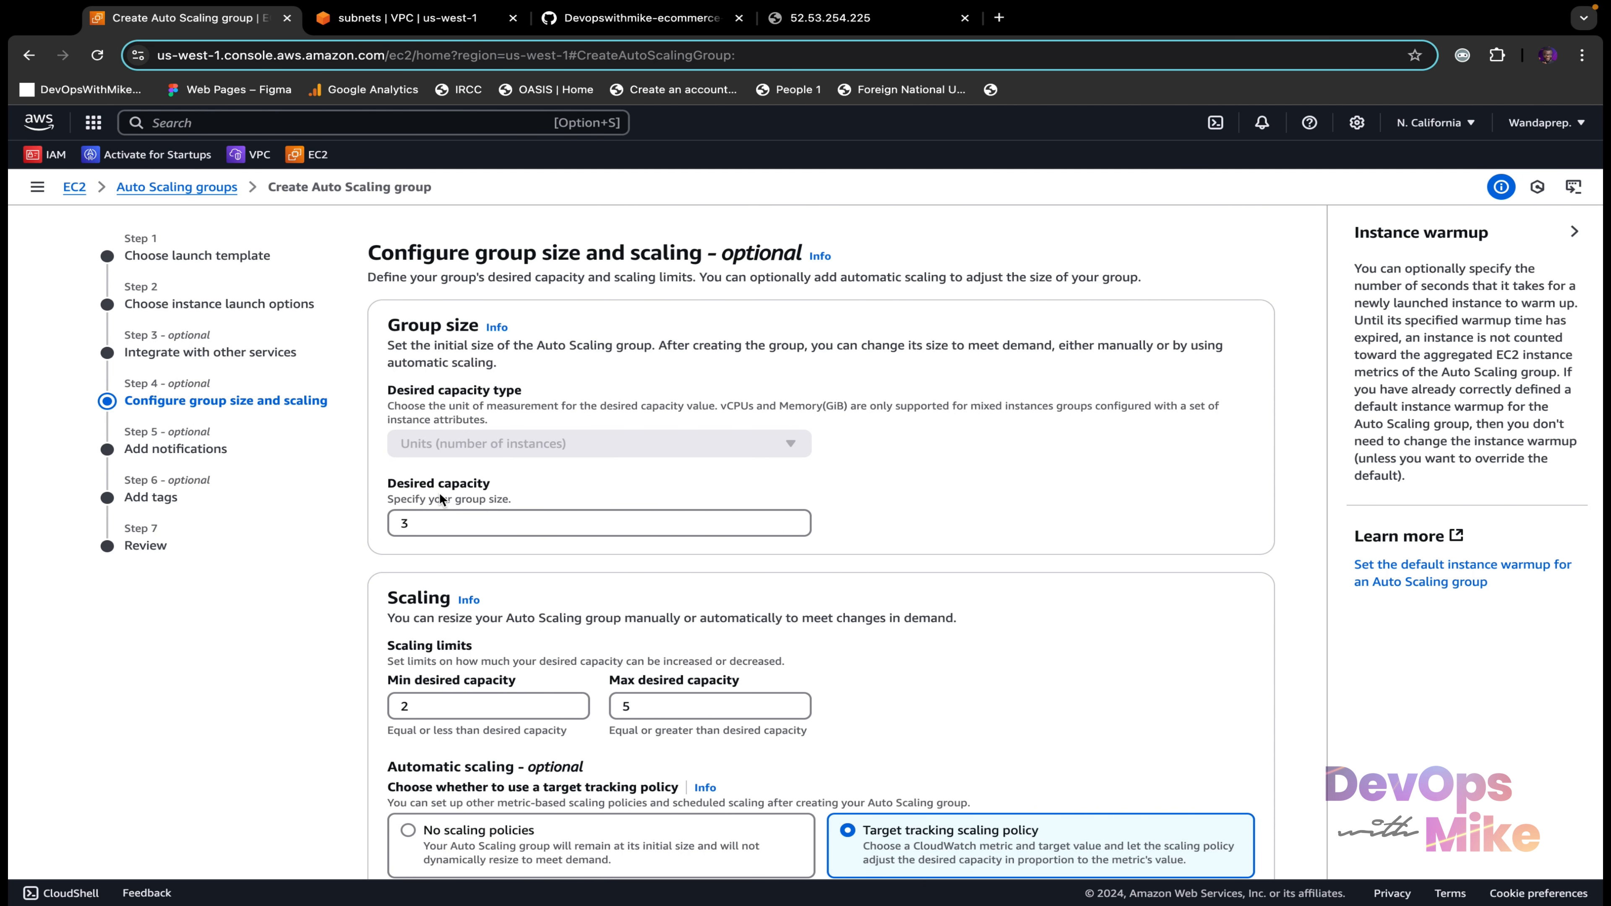
drag(448, 515, 362, 505)
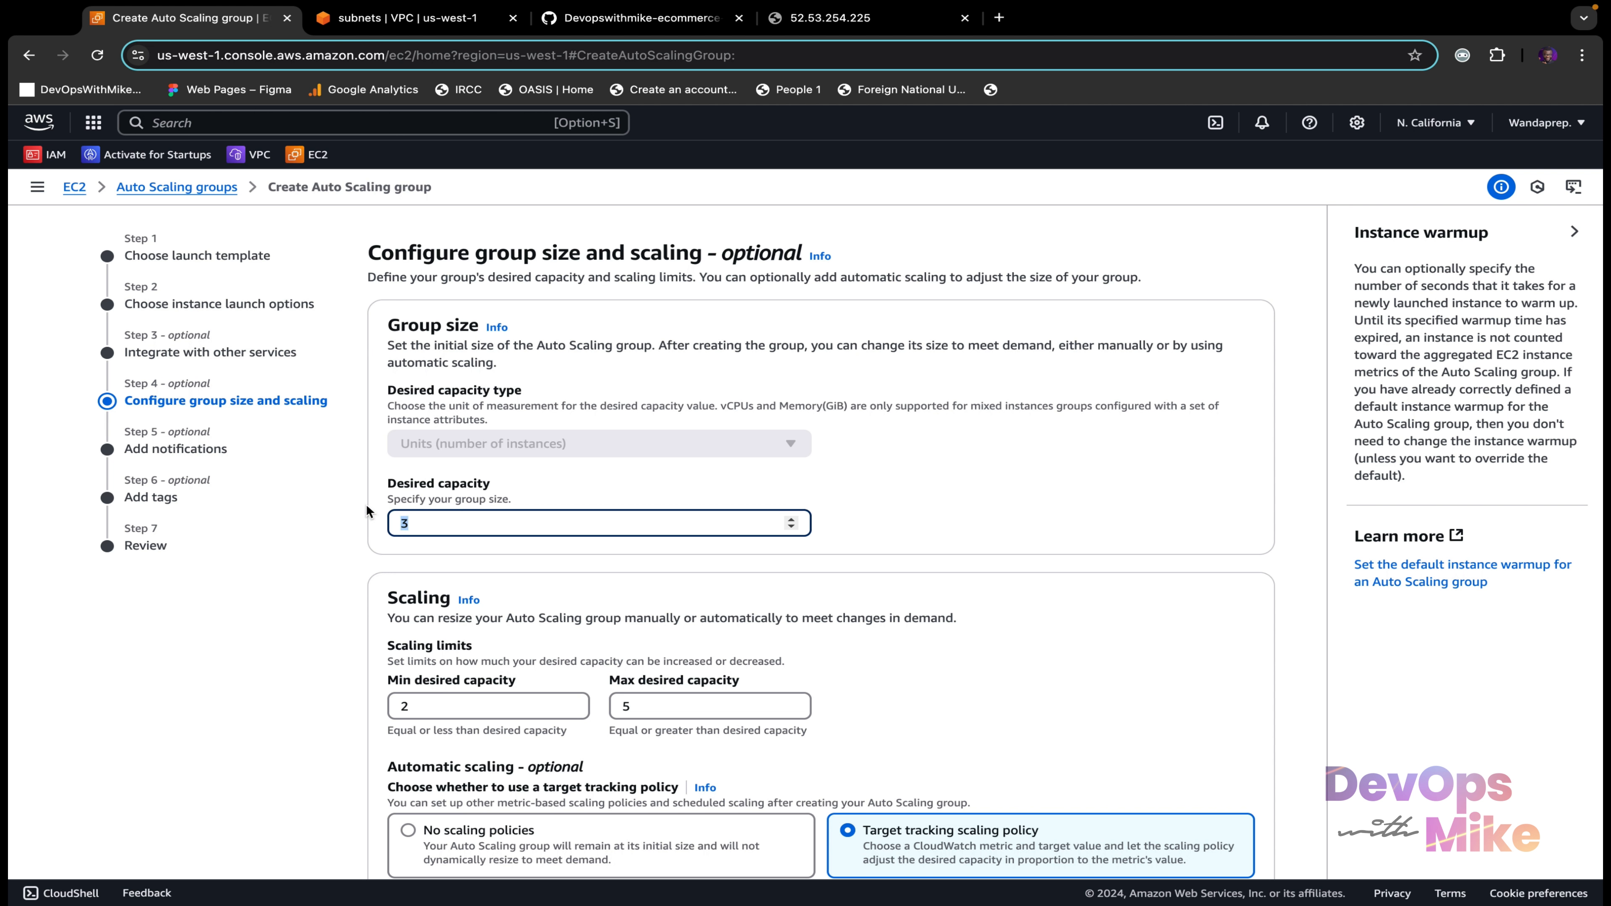
click(398, 706)
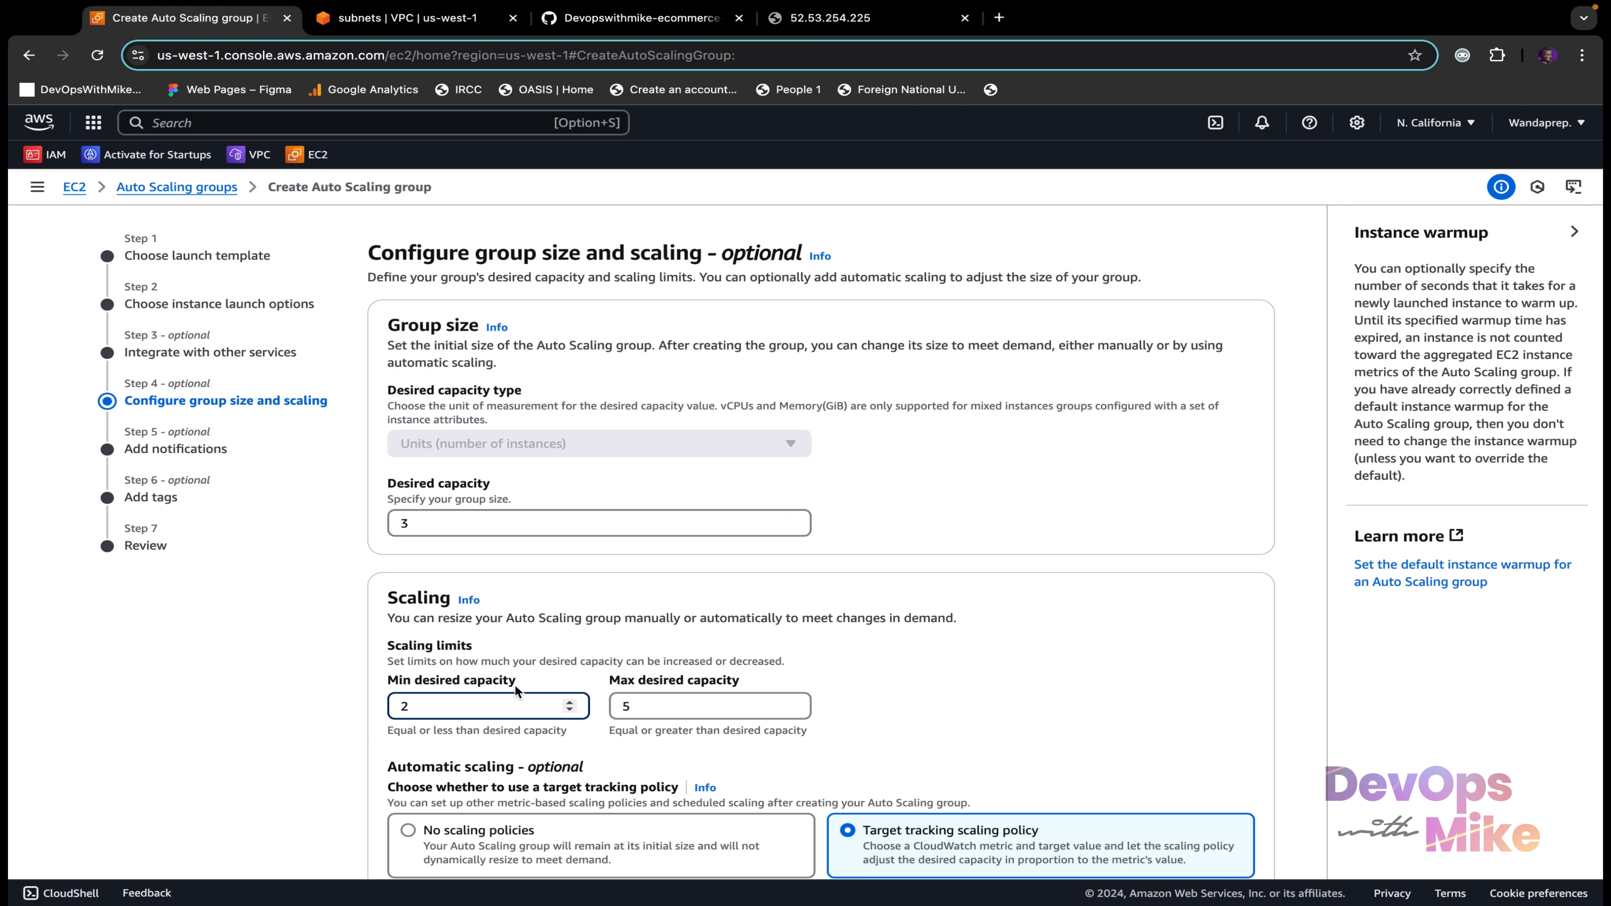
scroll(643, 712, down, 3)
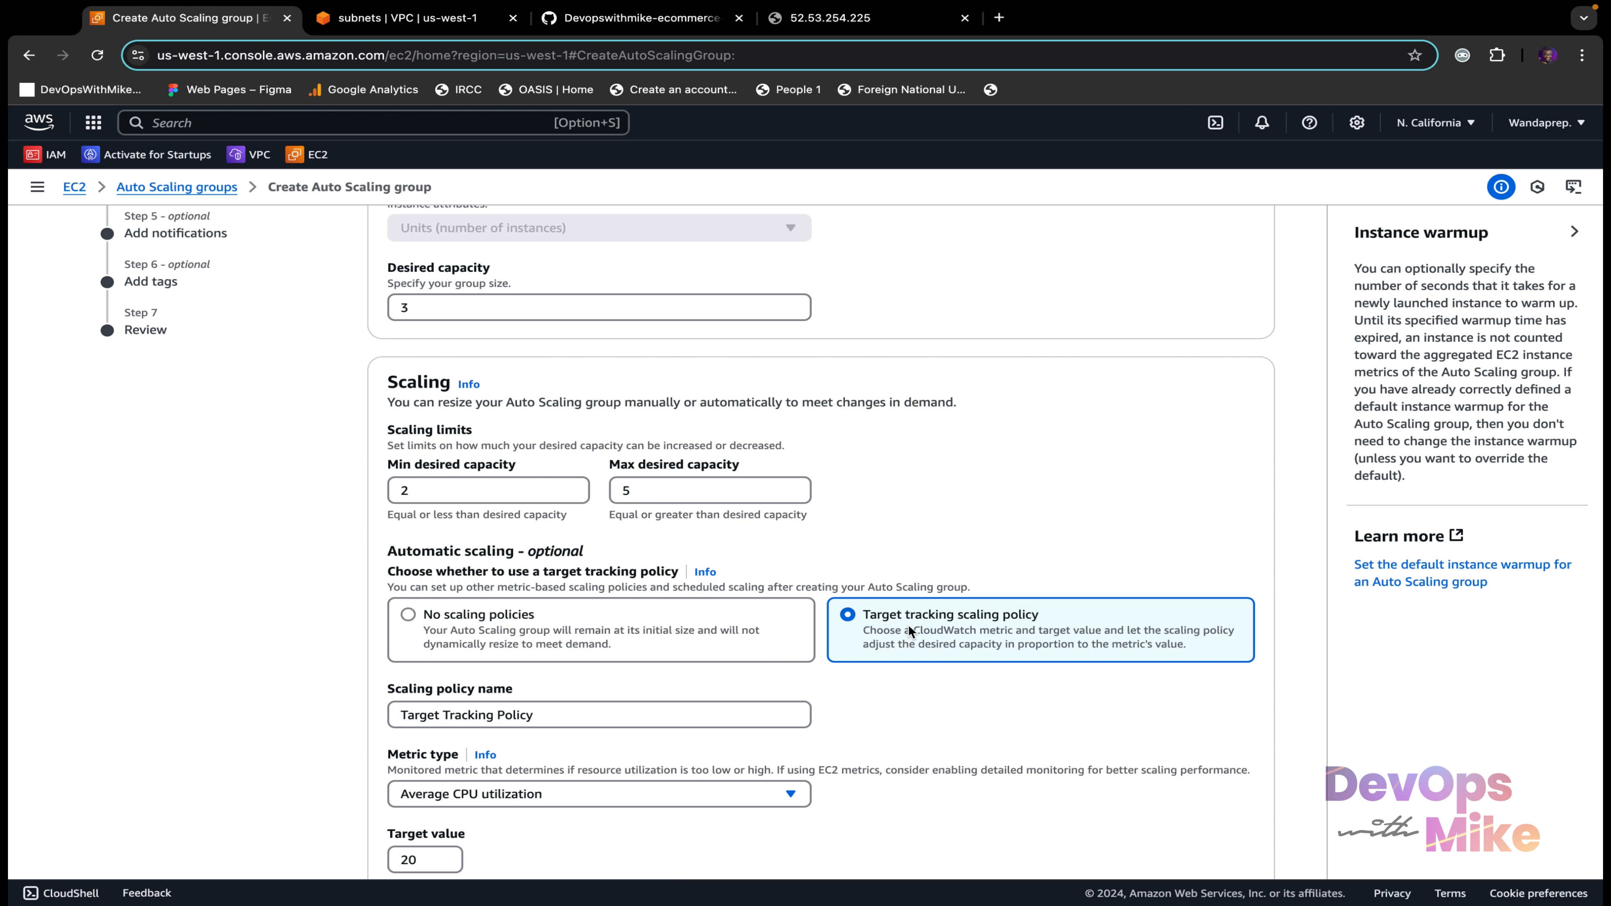
scroll(910, 630, down, 1)
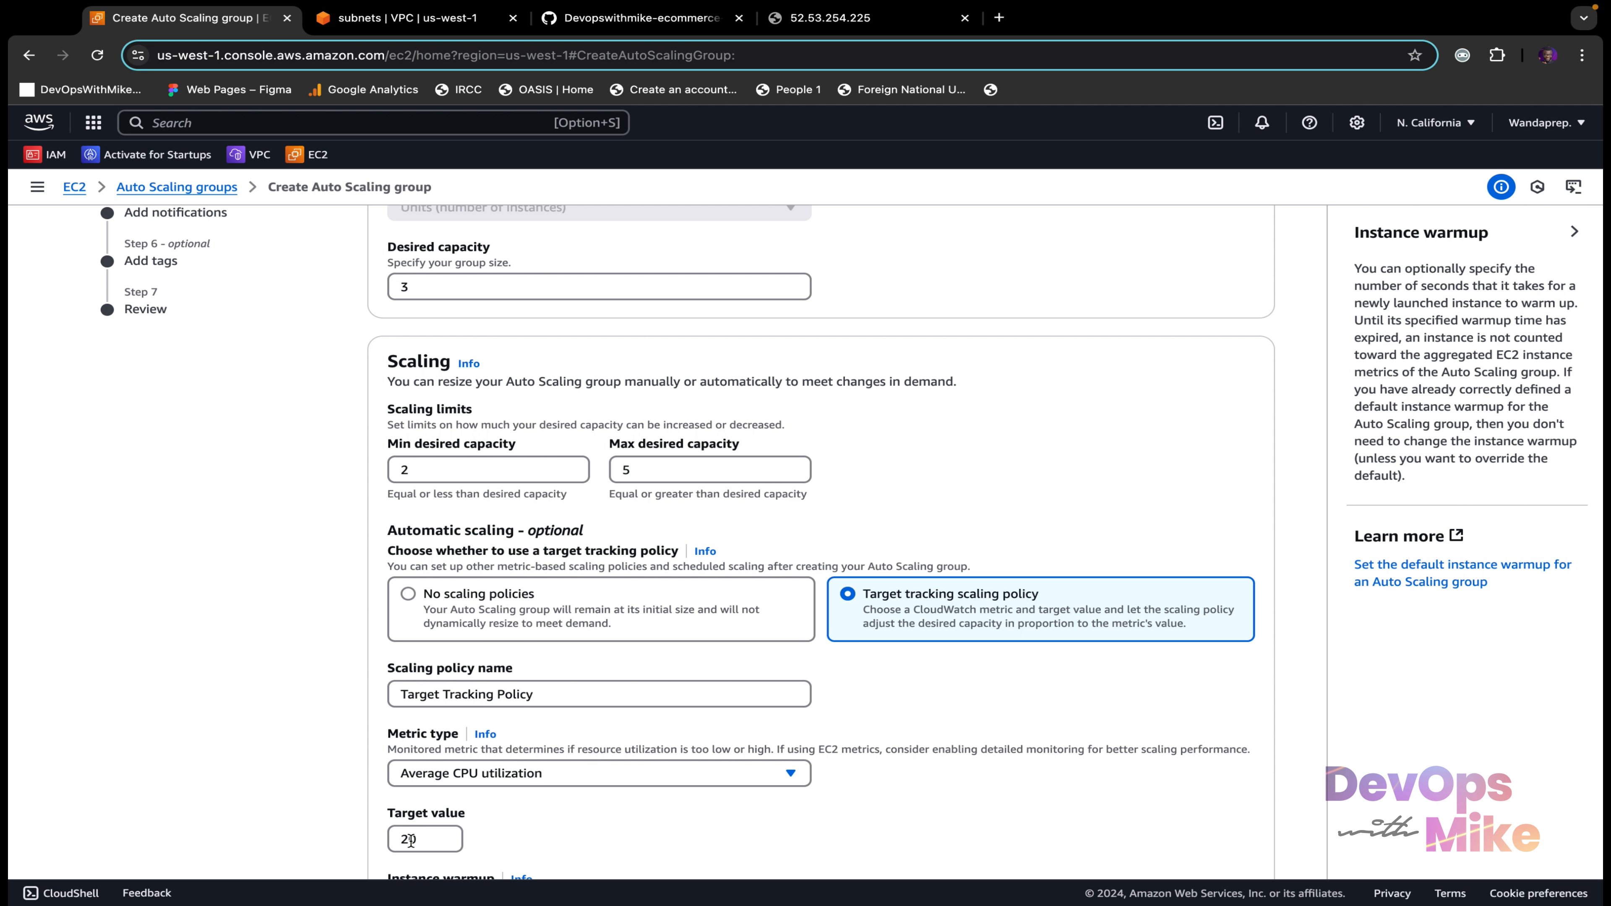
scroll(412, 840, down, 12)
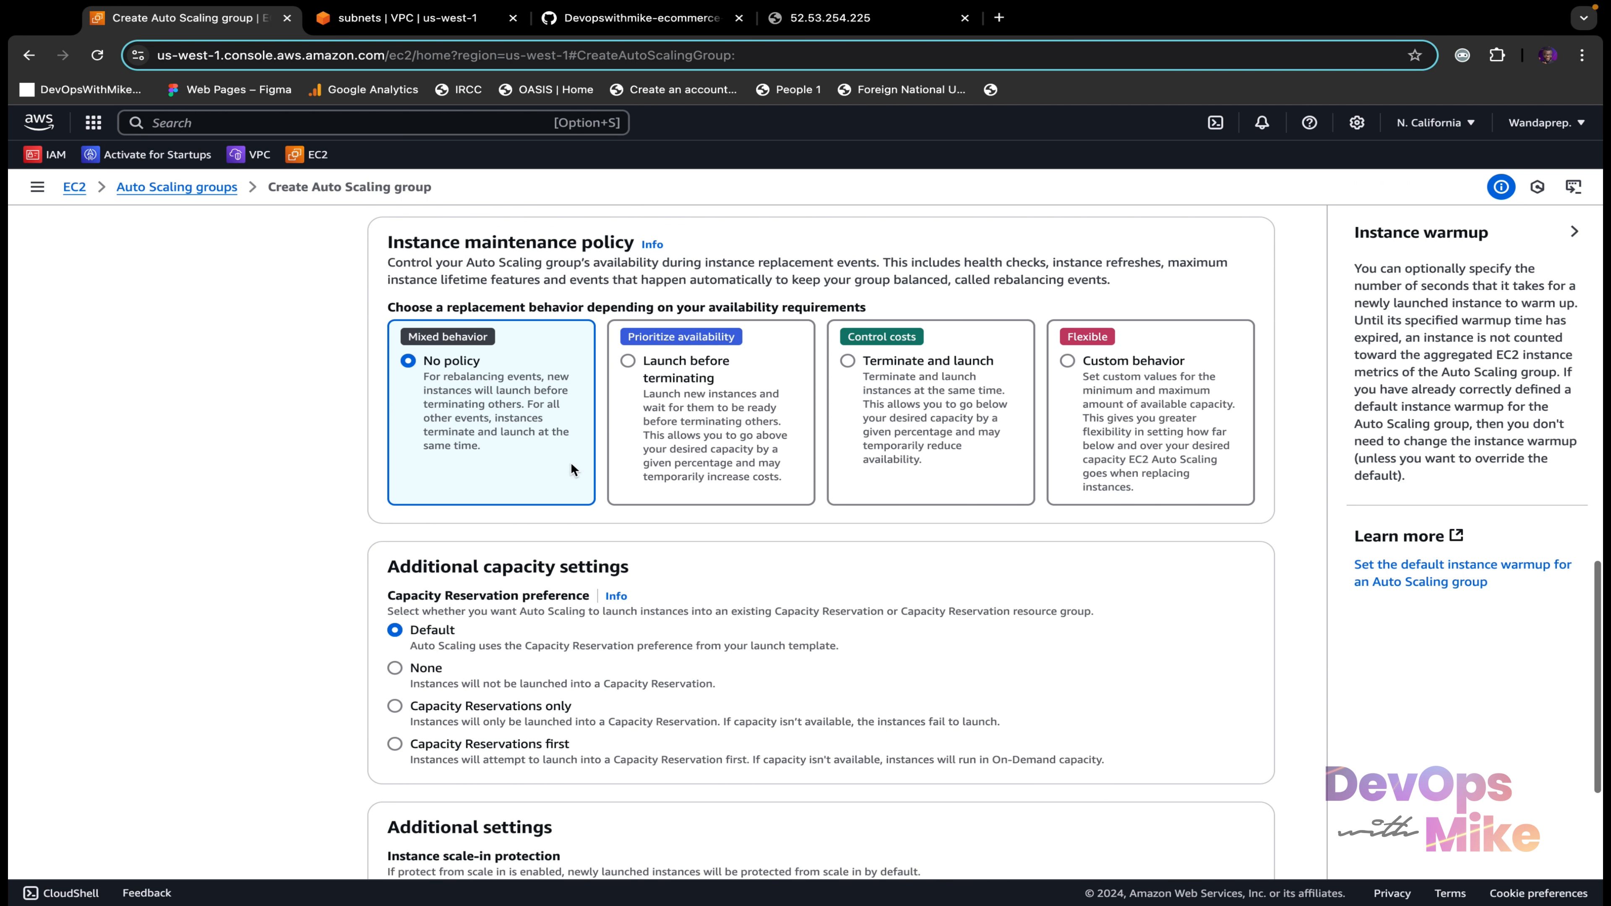
scroll(629, 653, down, 4)
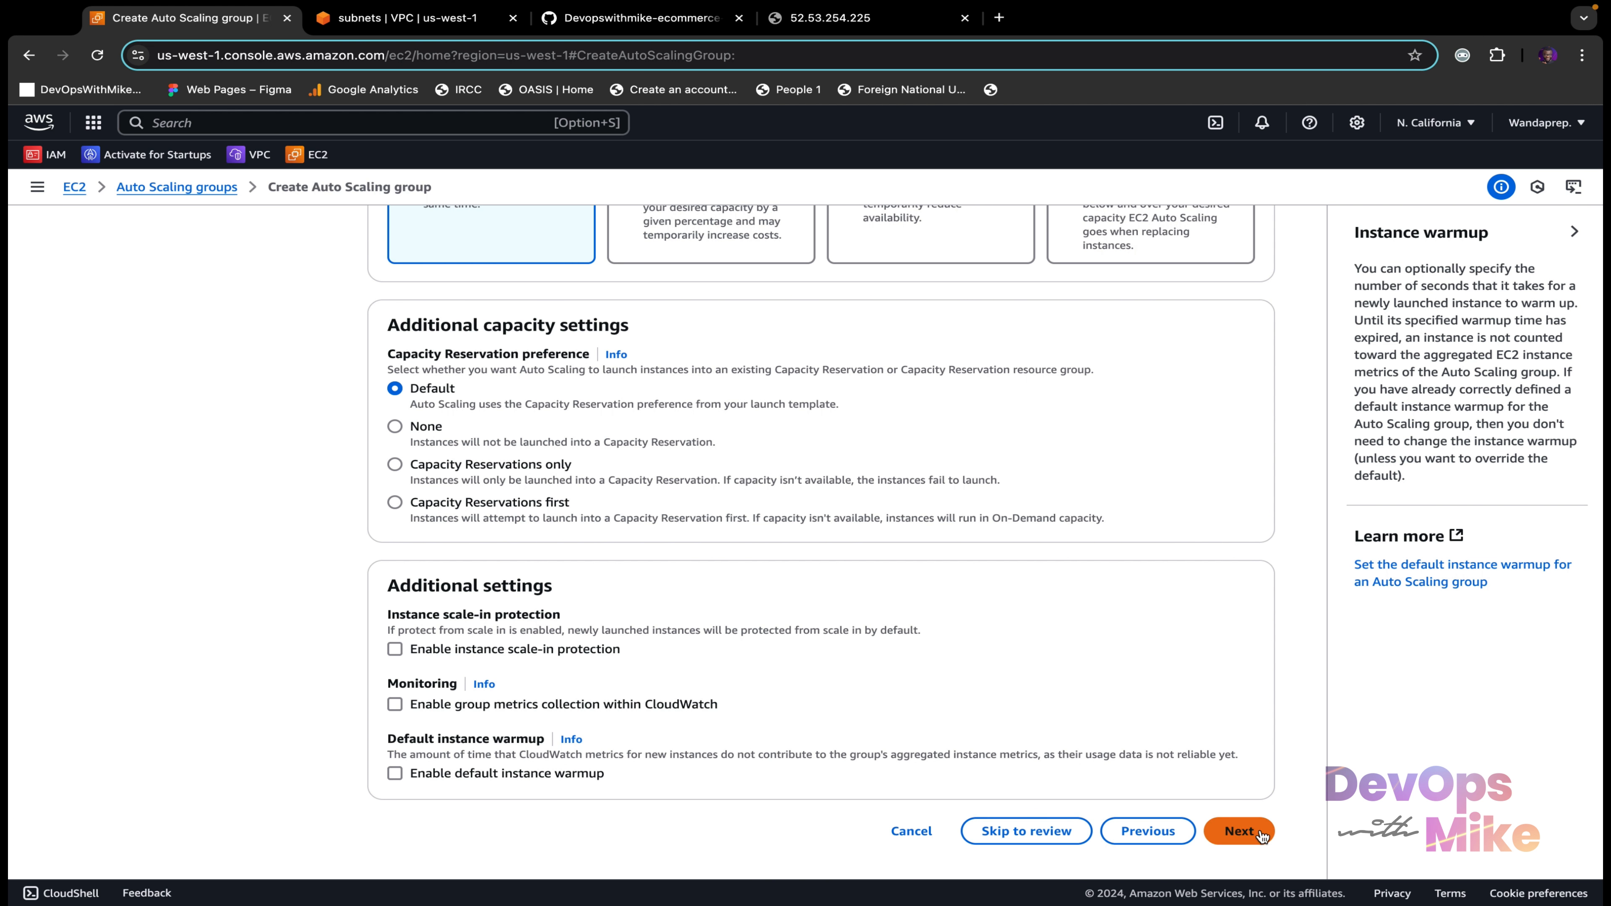
Step: Keep the remaining scaling defaults and proceed to the review without adding notifications or tags
click(1243, 832)
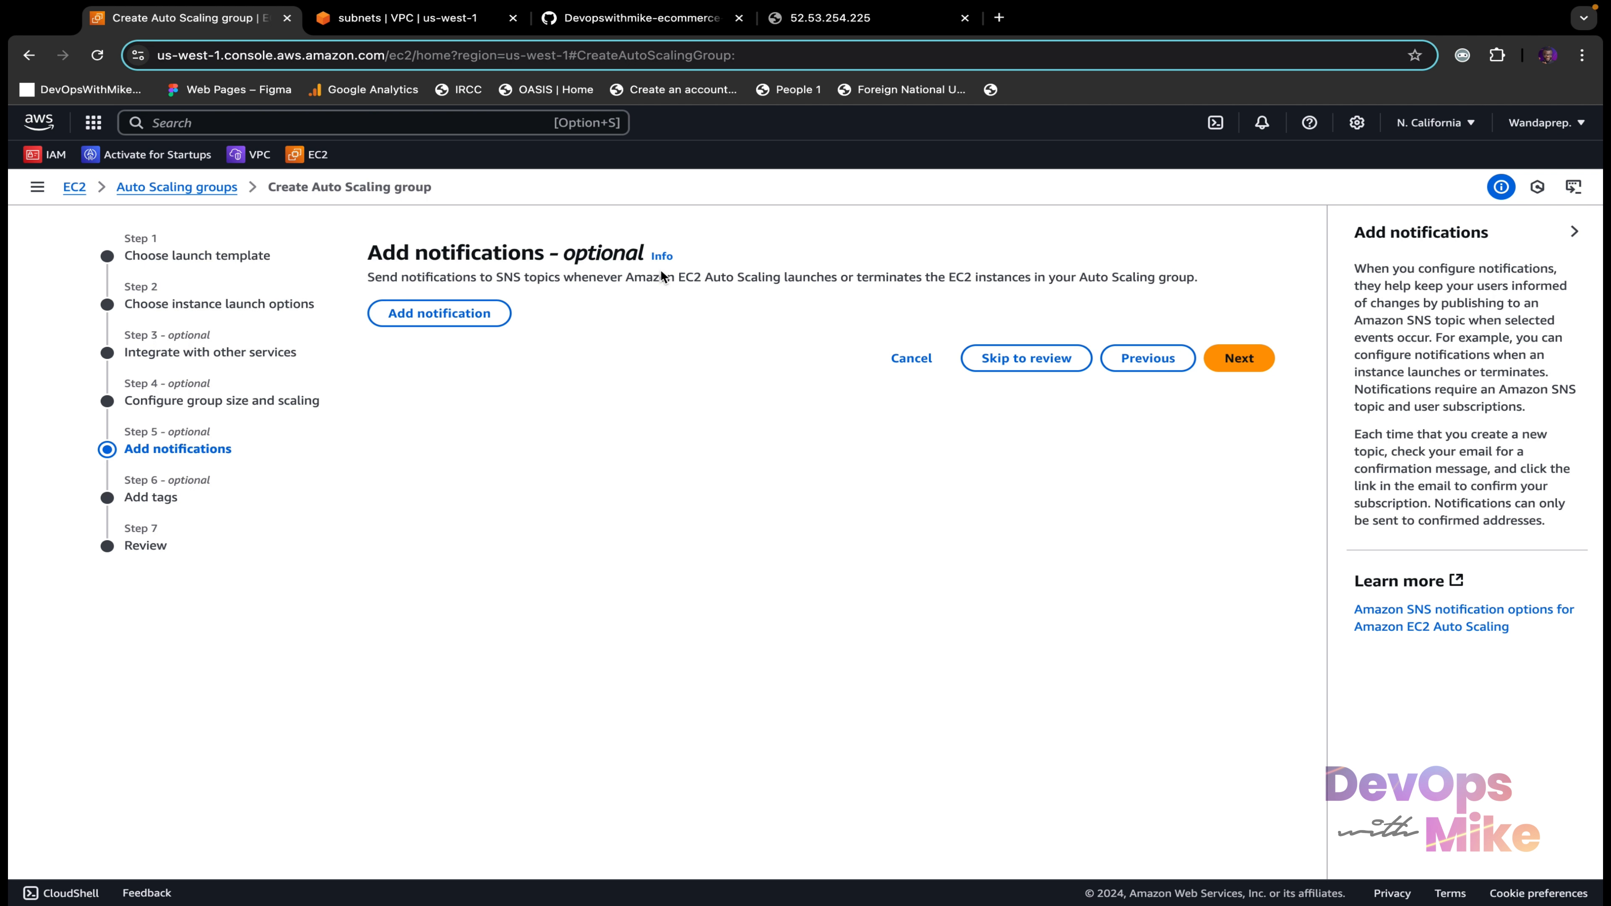
click(1242, 363)
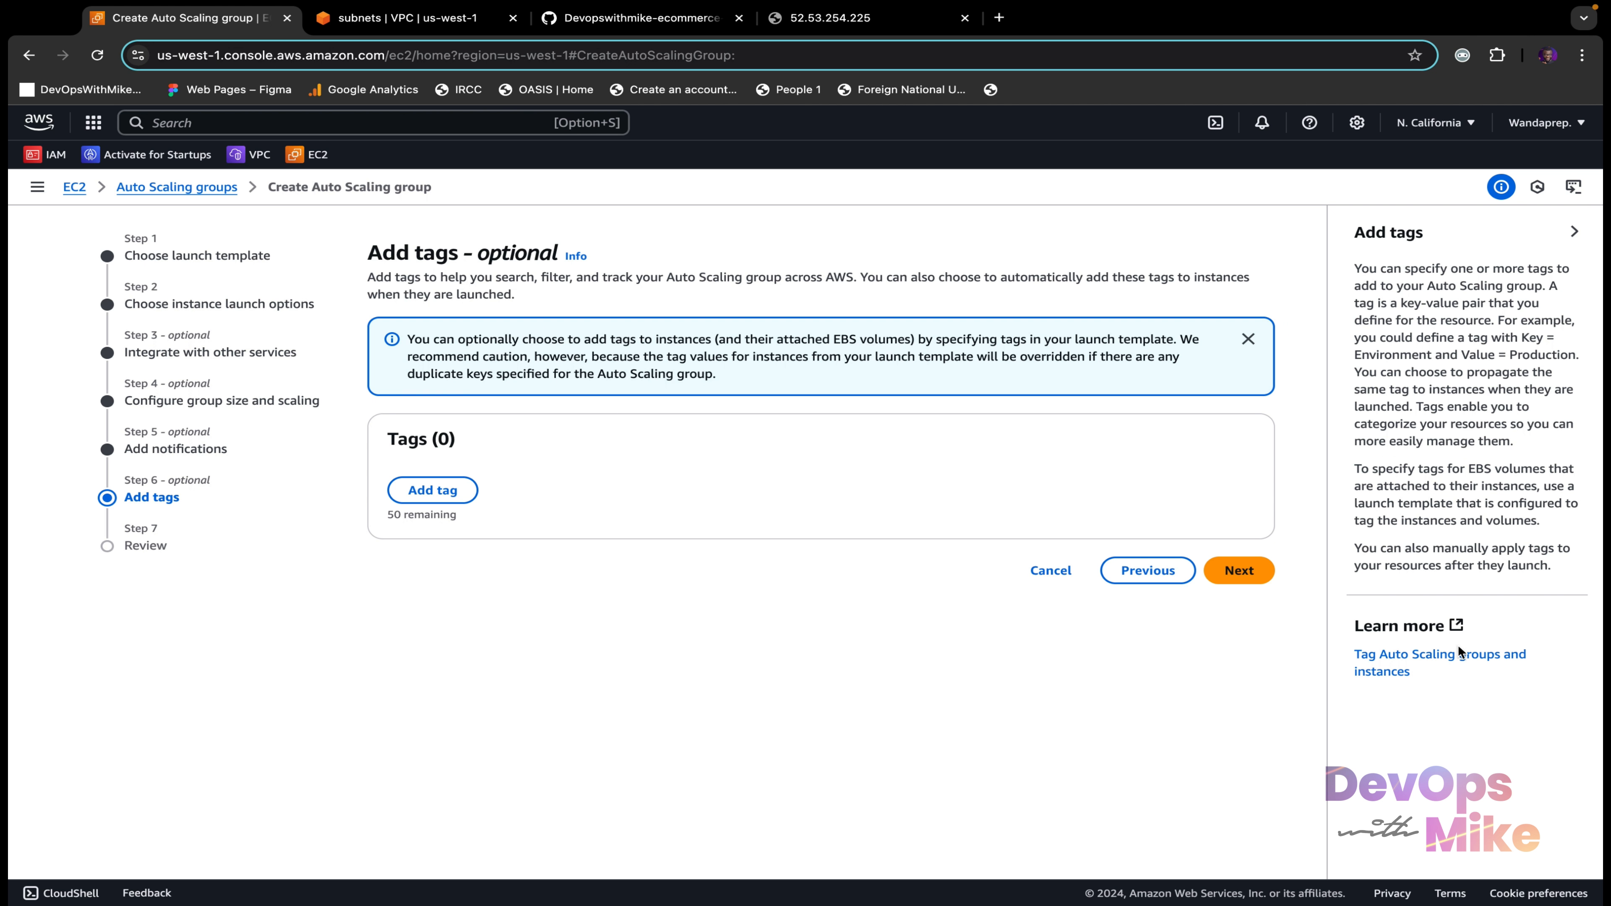
click(1231, 571)
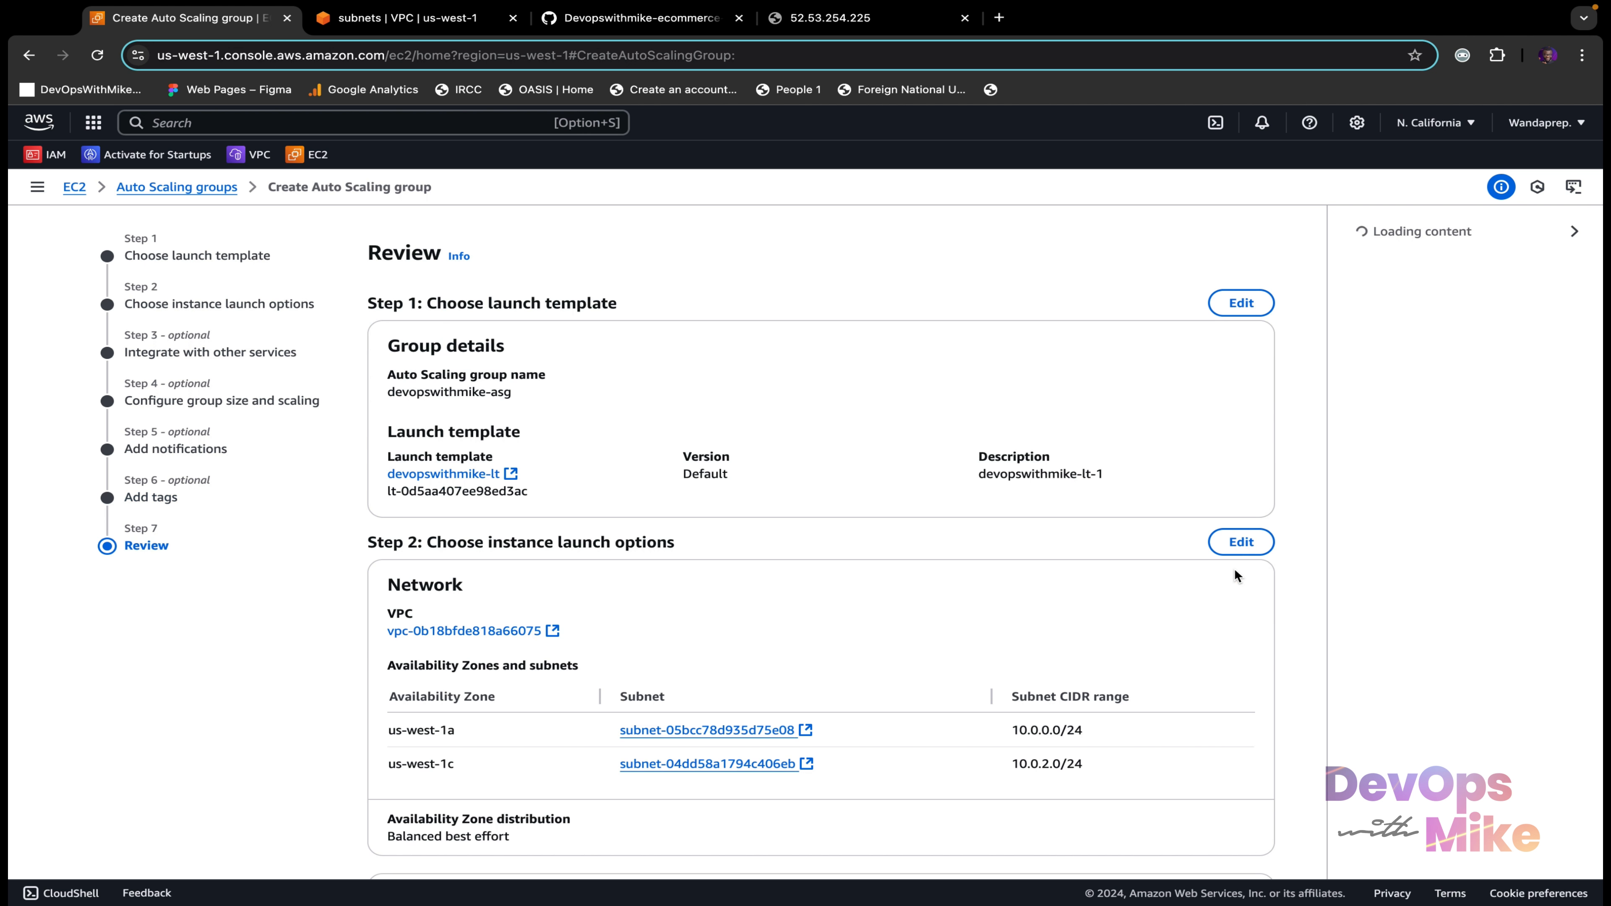
Step: Review the group's launch template, network subnets, load balancing and health check settings in the creation summary
scroll(1217, 710, down, 2)
scroll(1217, 709, up, 2)
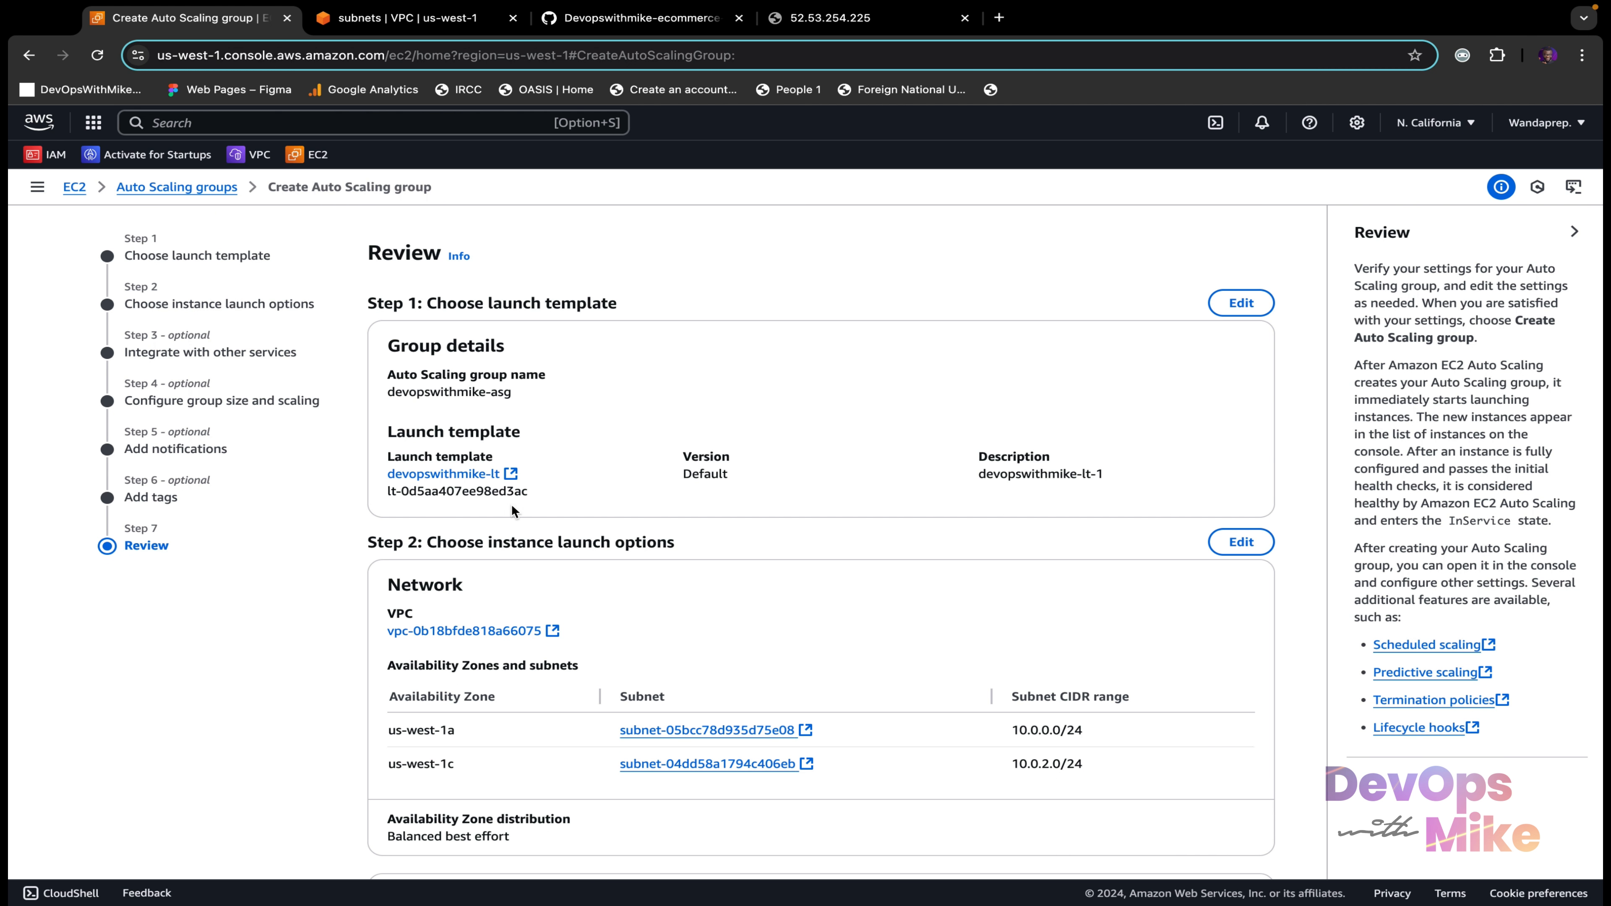
scroll(513, 508, down, 2)
scroll(513, 508, down, 1)
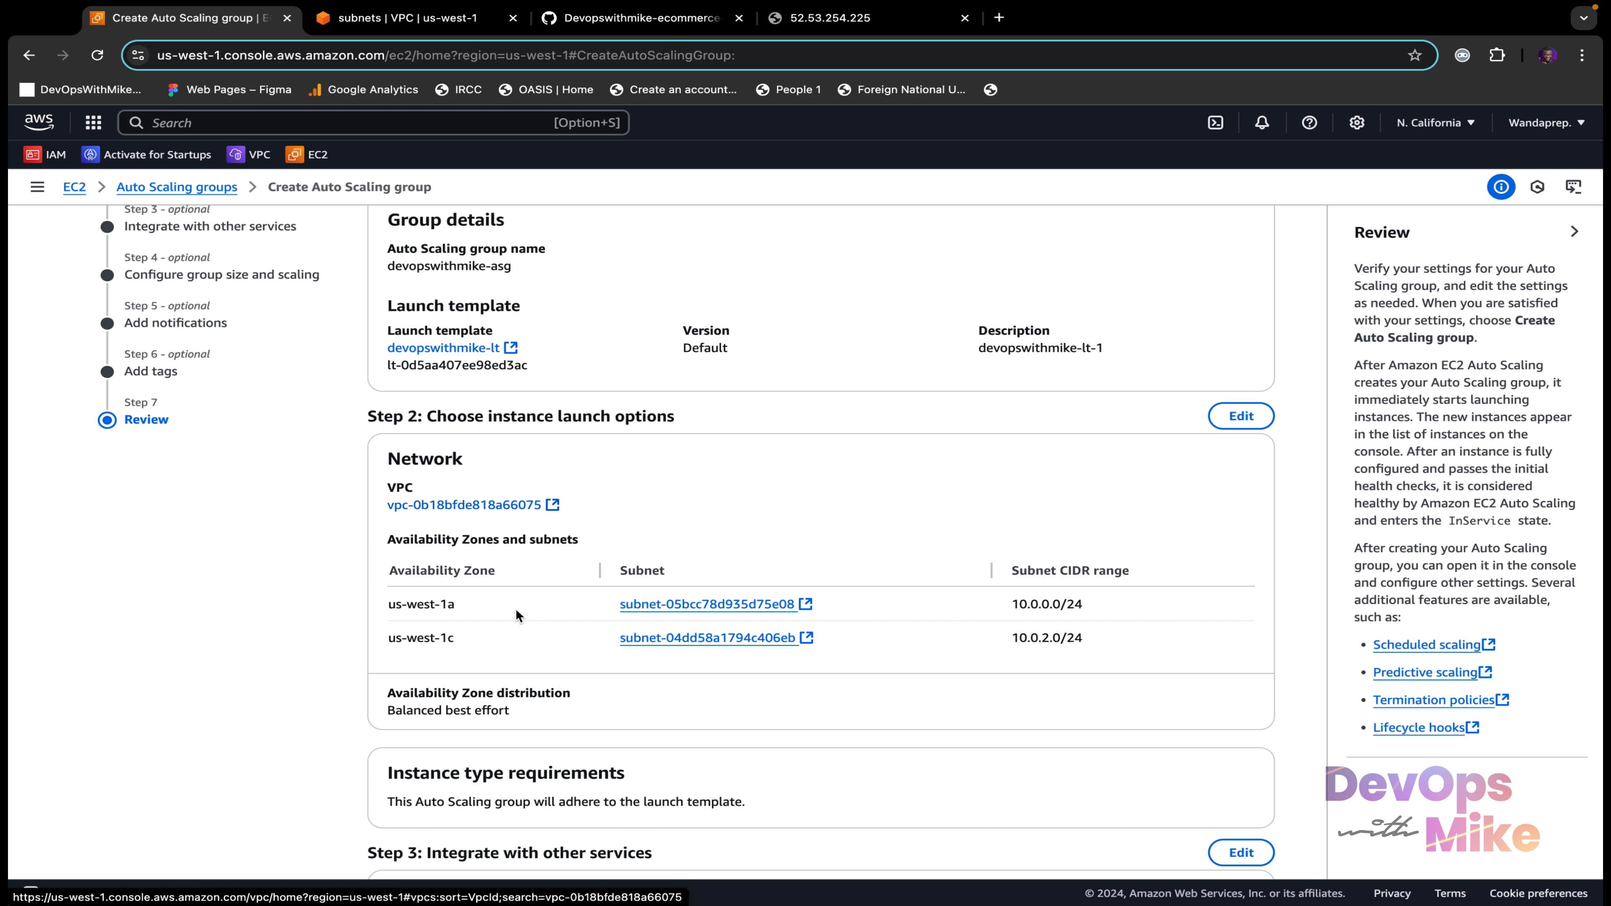
scroll(527, 642, down, 3)
scroll(527, 641, down, 3)
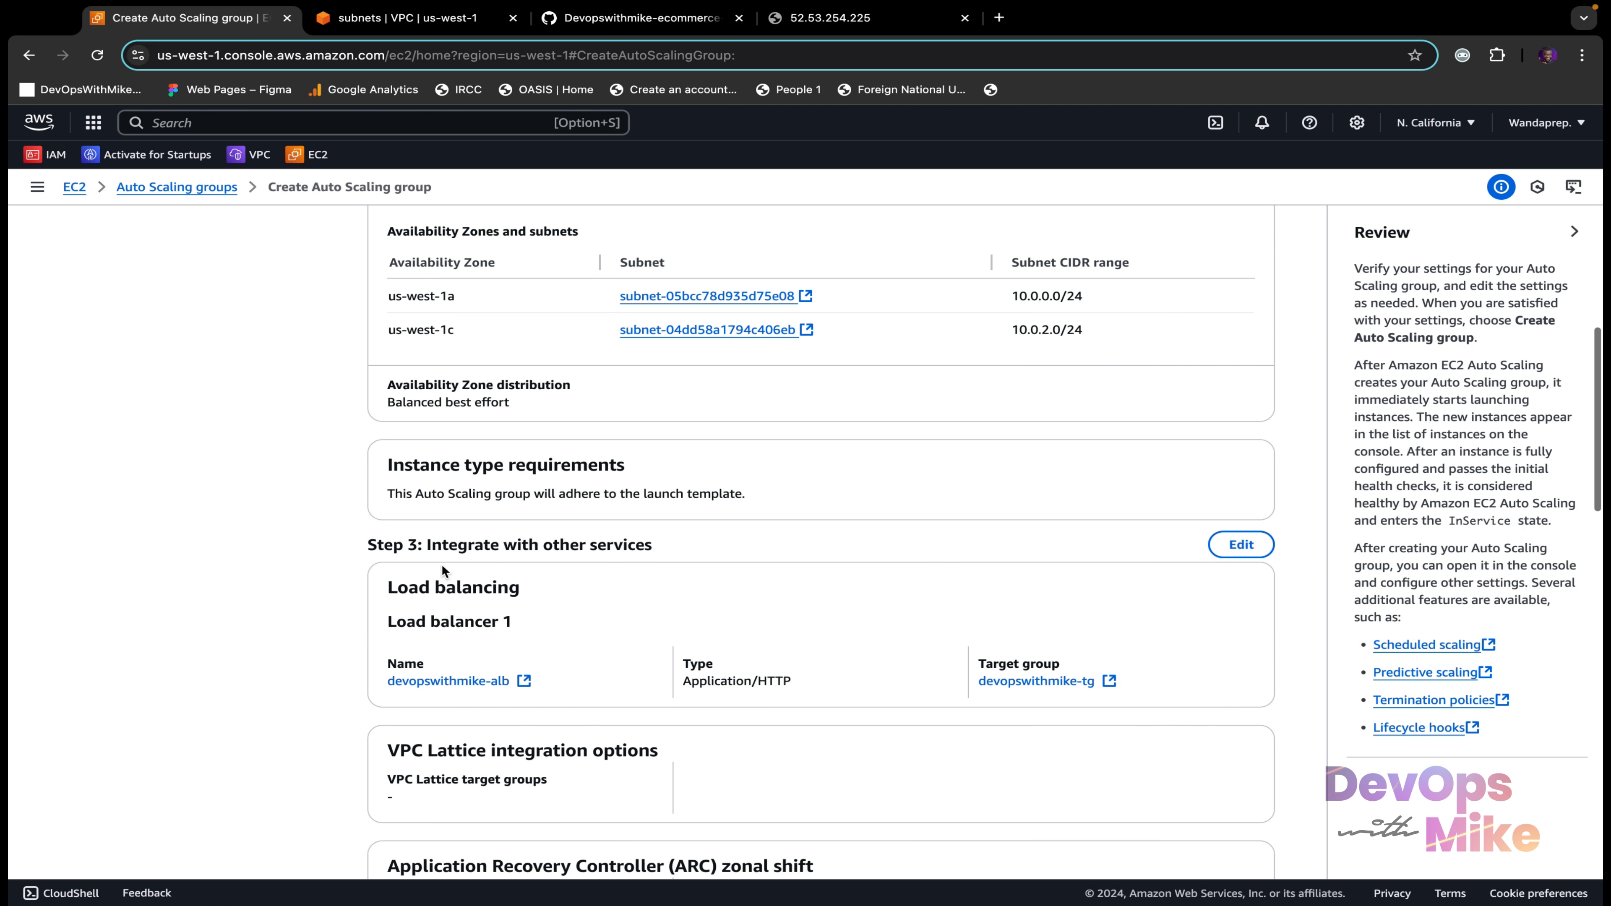
scroll(518, 694, down, 1)
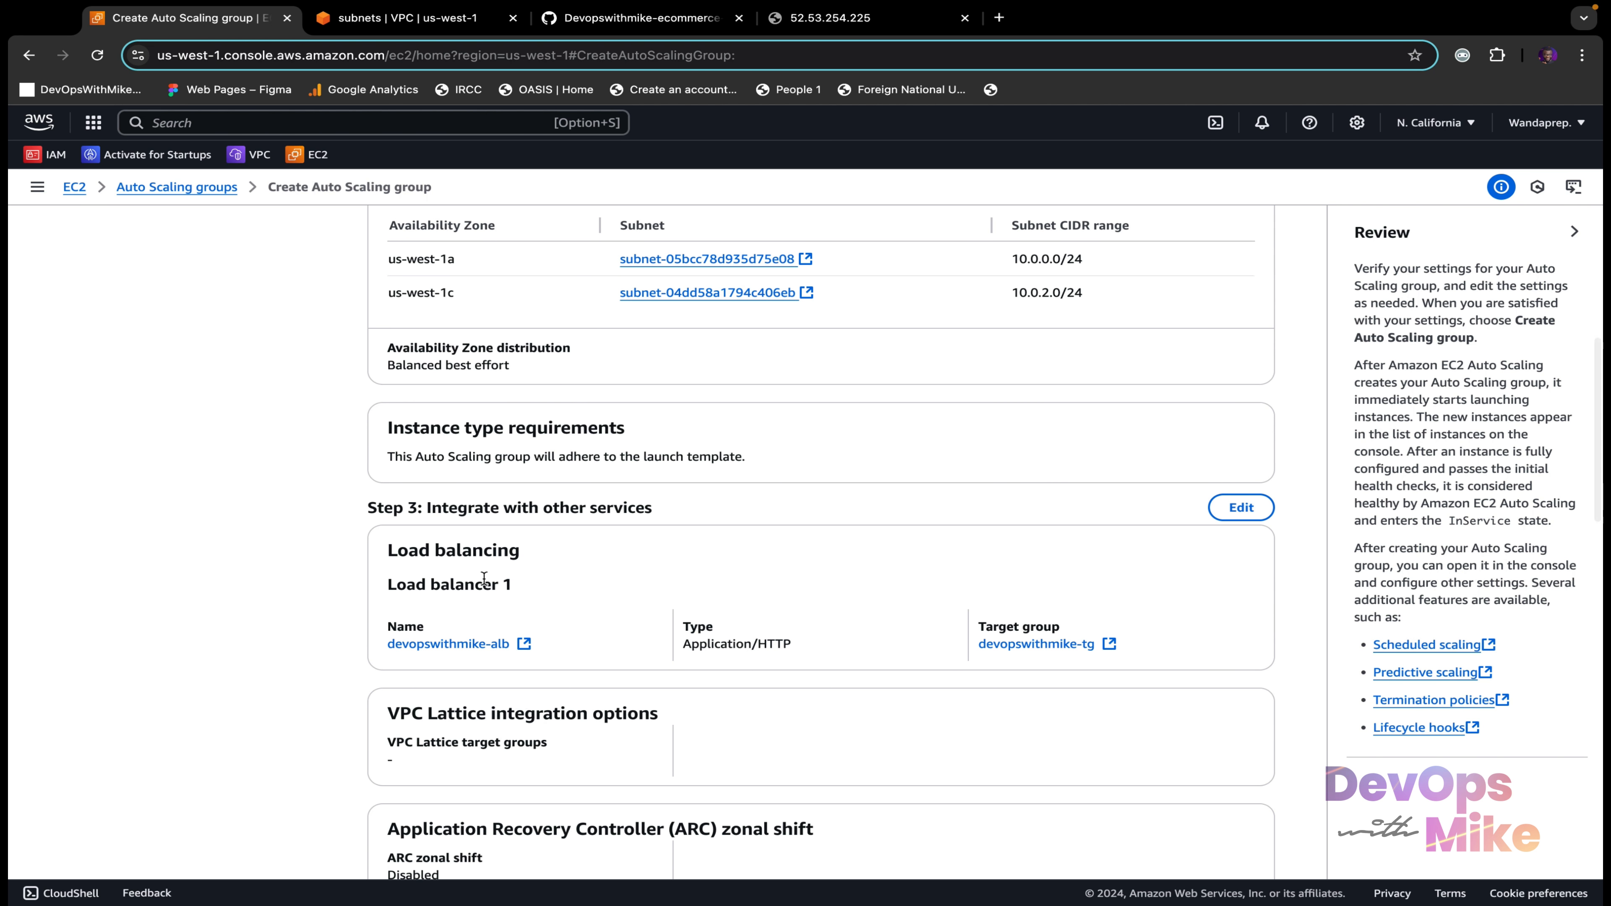
scroll(536, 552, down, 9)
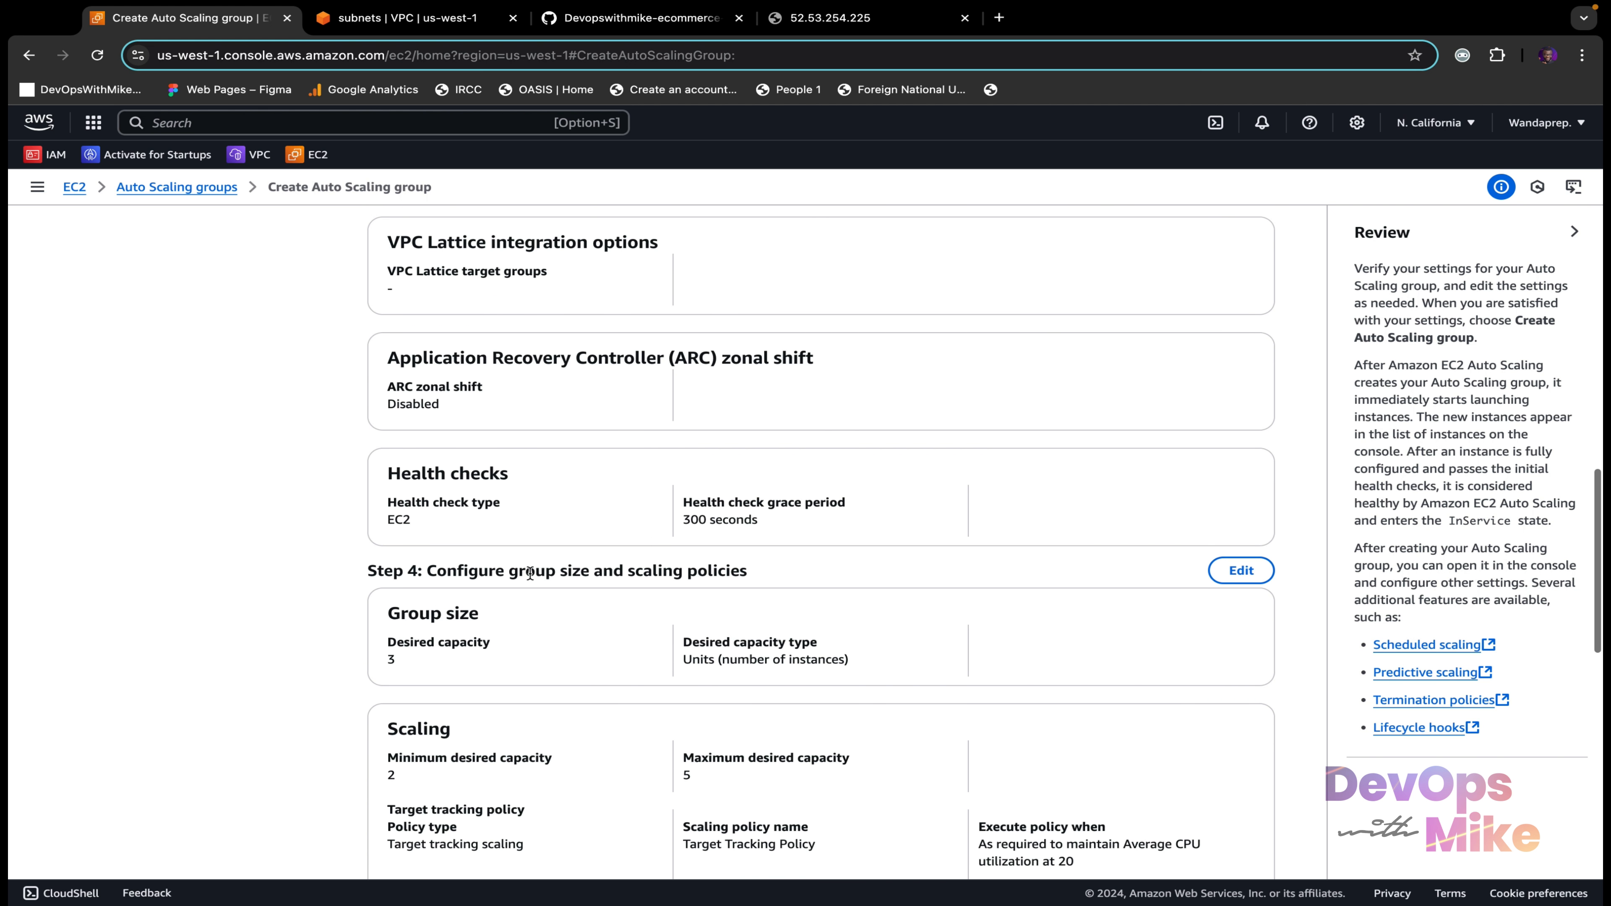
Step: Review the summary's desired, minimum and maximum capacity, the target tracking policy, and the notification and tag sections
click(721, 573)
drag(722, 573, 413, 674)
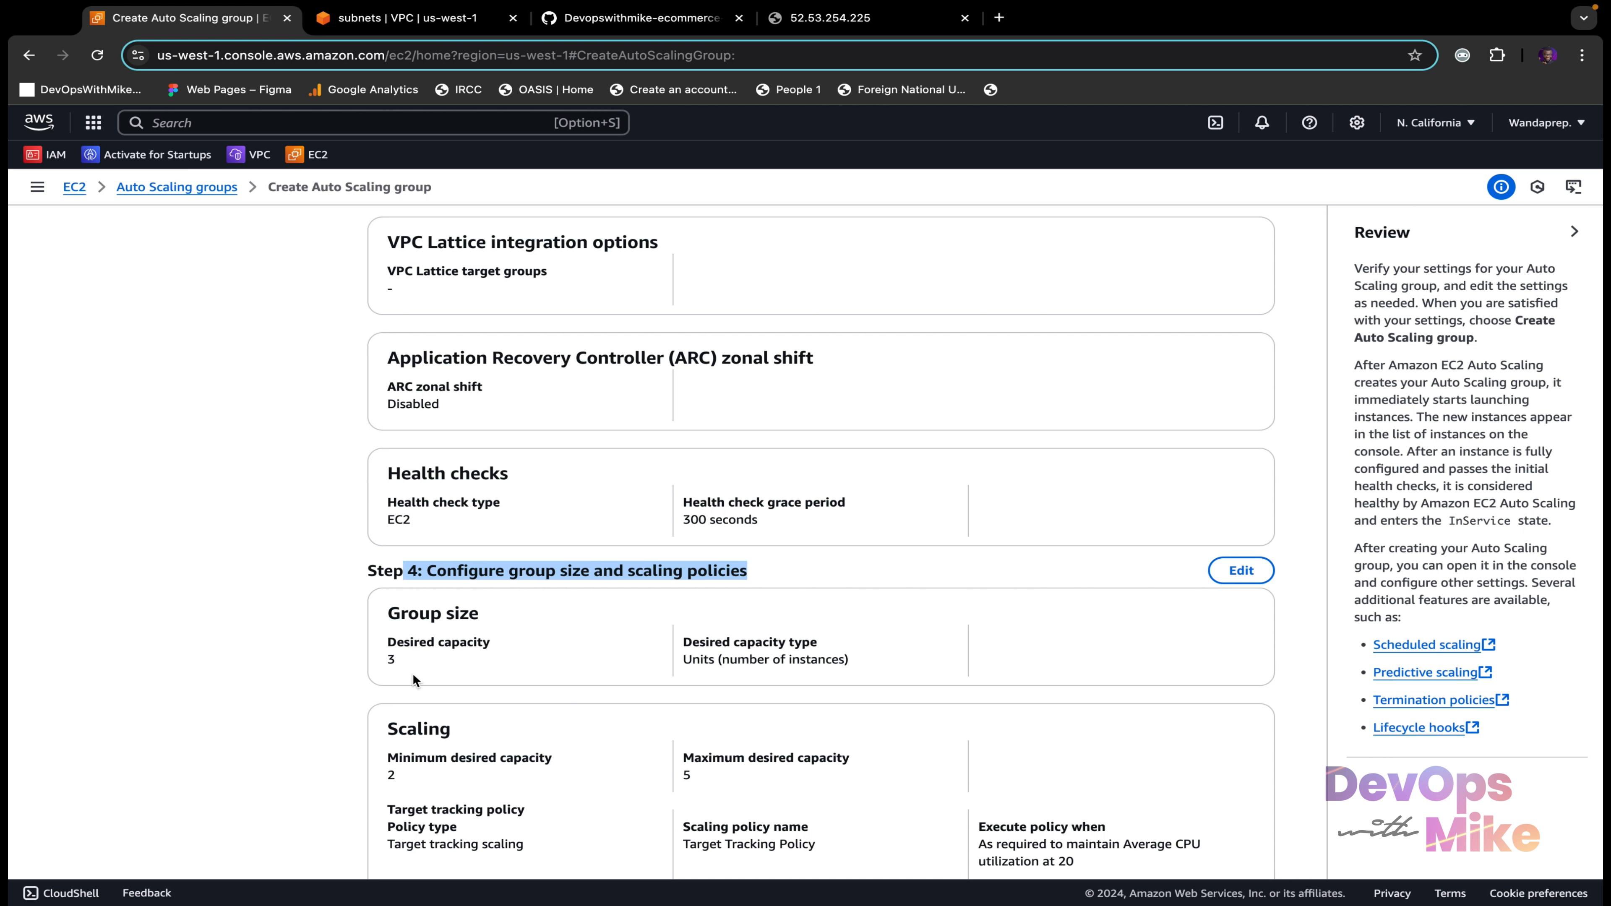
click(383, 670)
double_click(383, 670)
scroll(383, 667, down, 3)
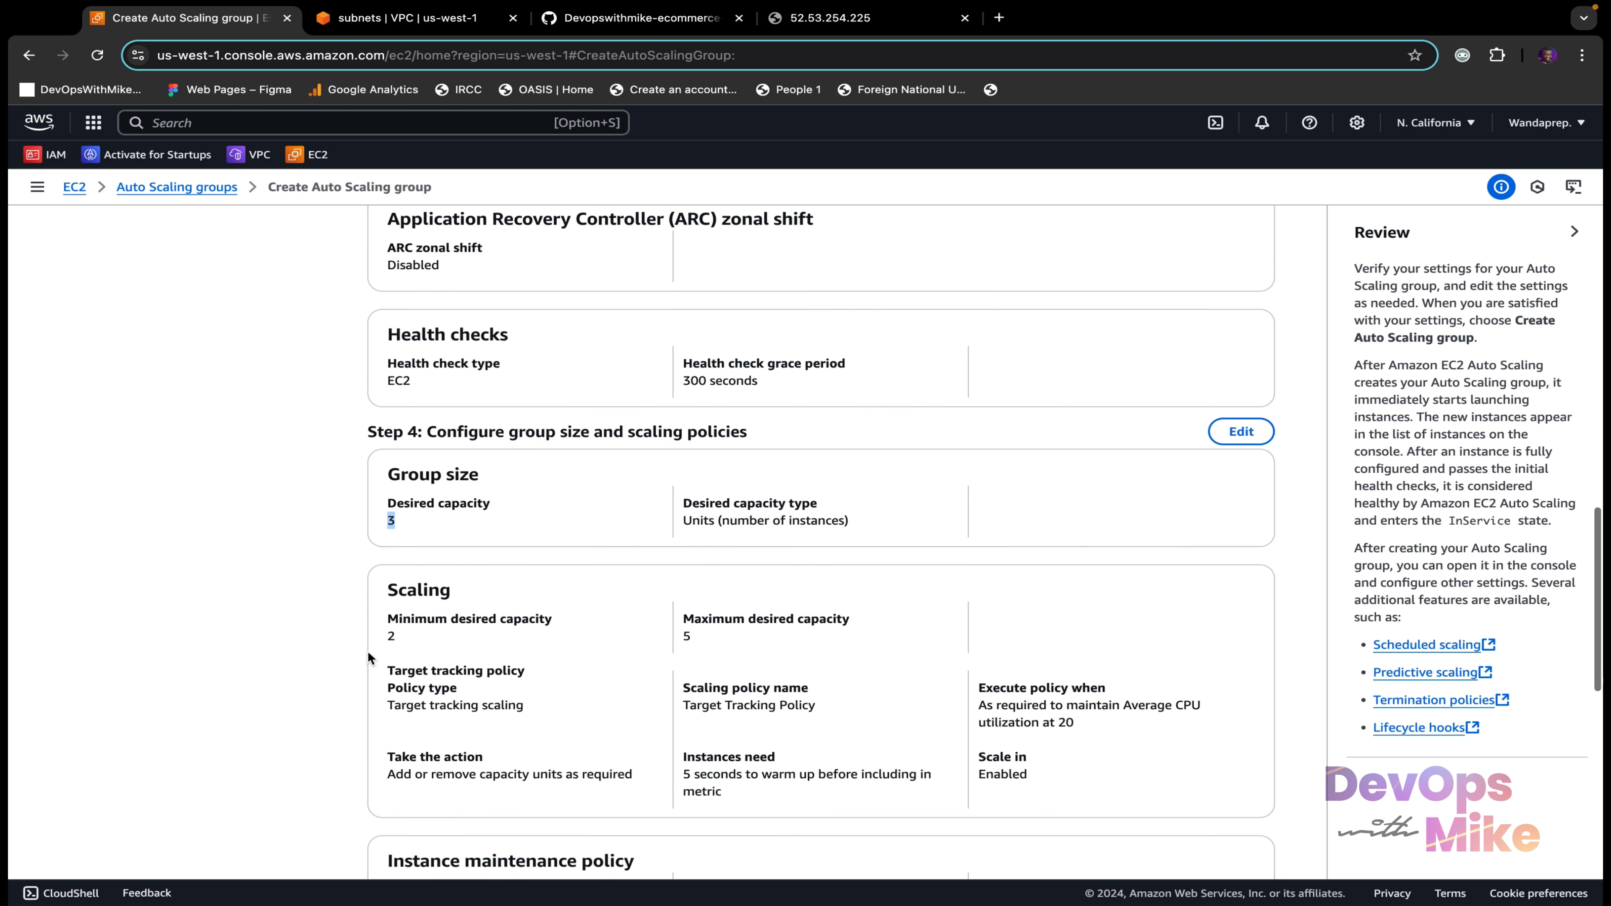
triple_click(384, 602)
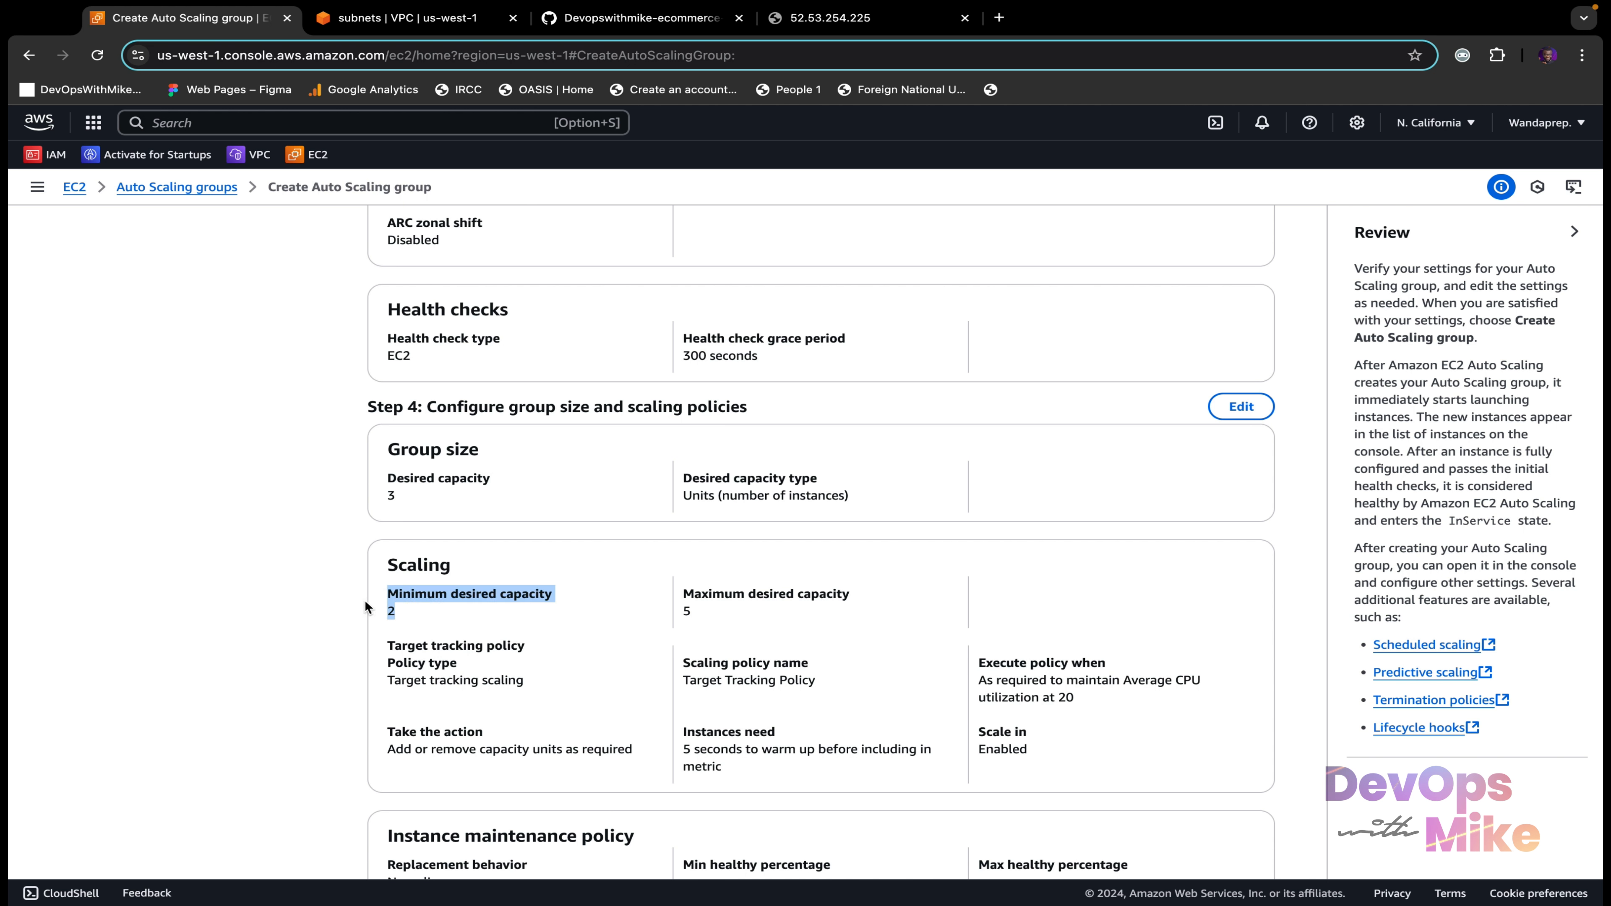
triple_click(688, 591)
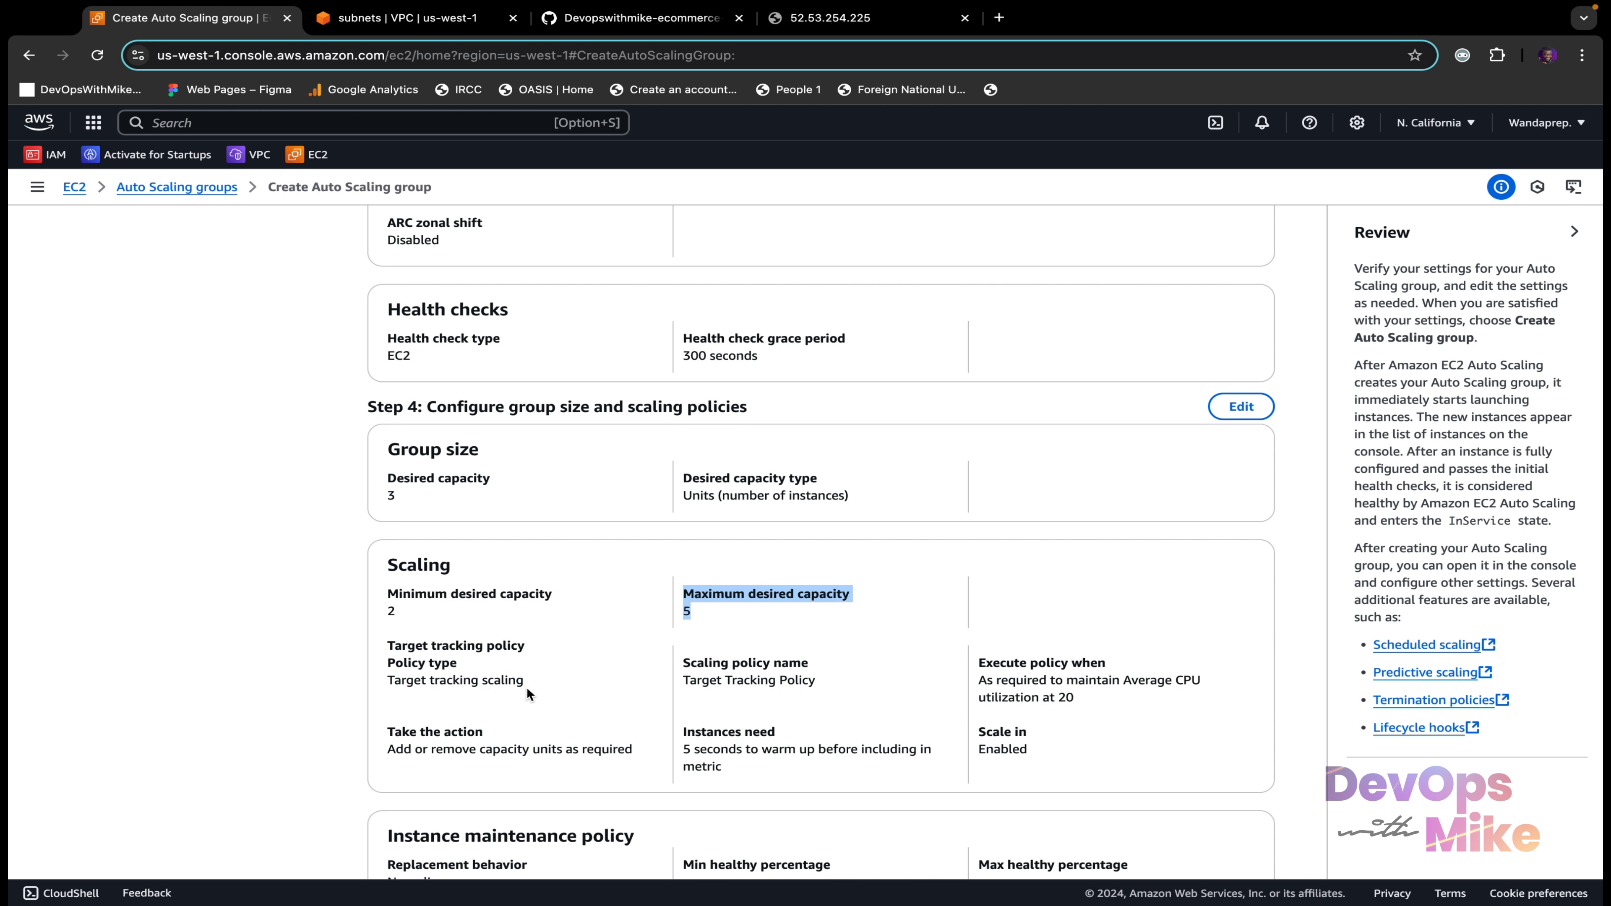
drag(524, 683, 413, 683)
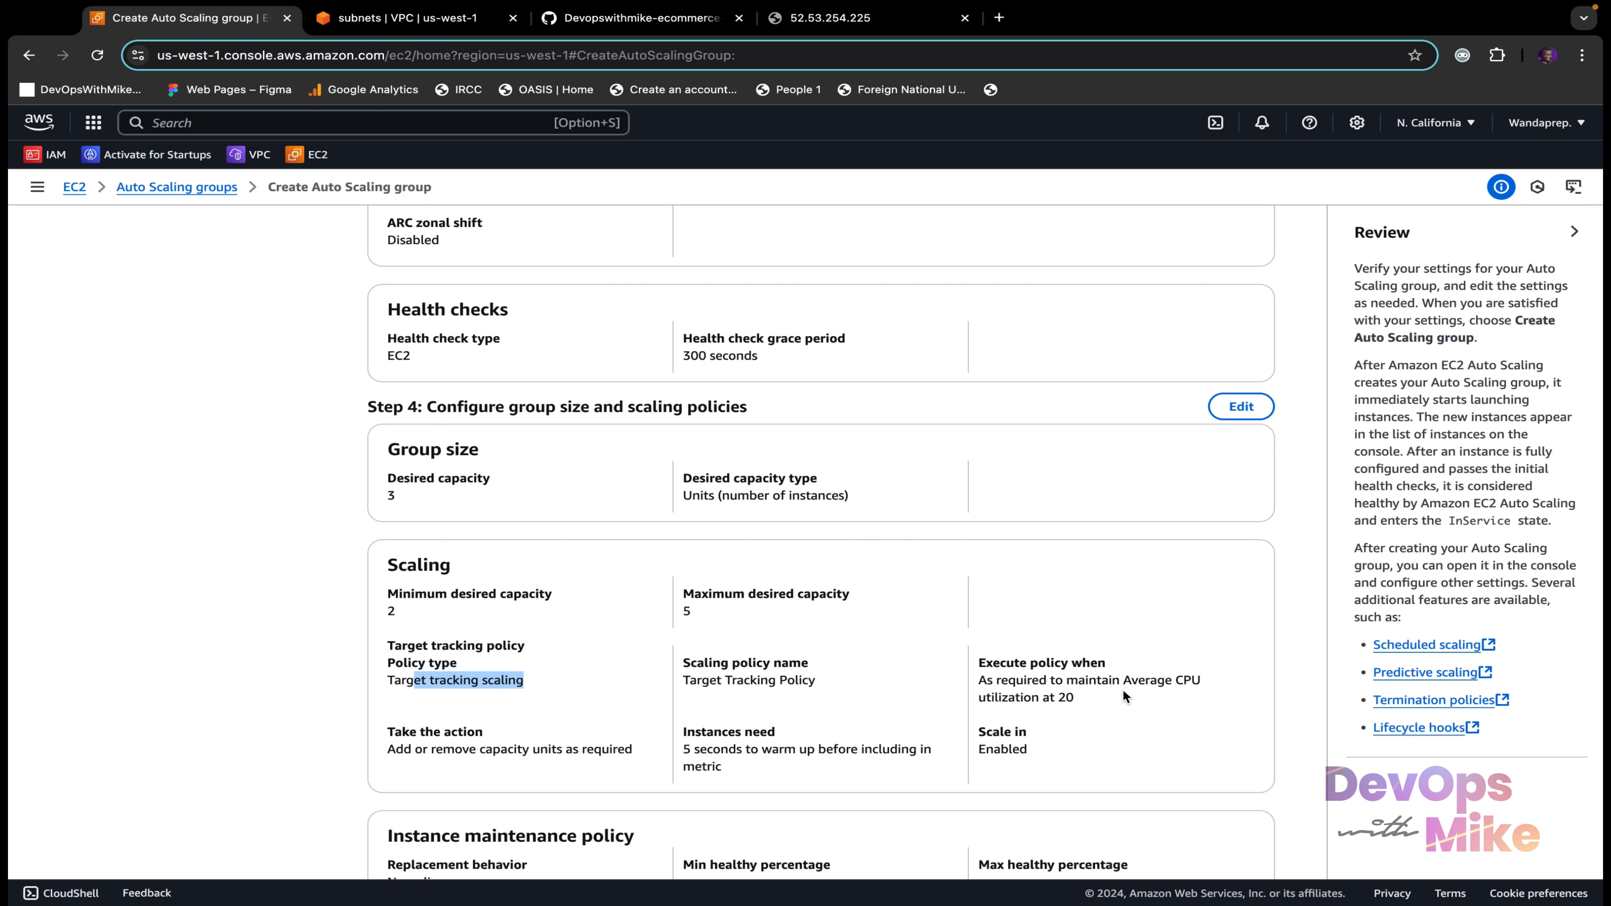
scroll(1069, 696, down, 10)
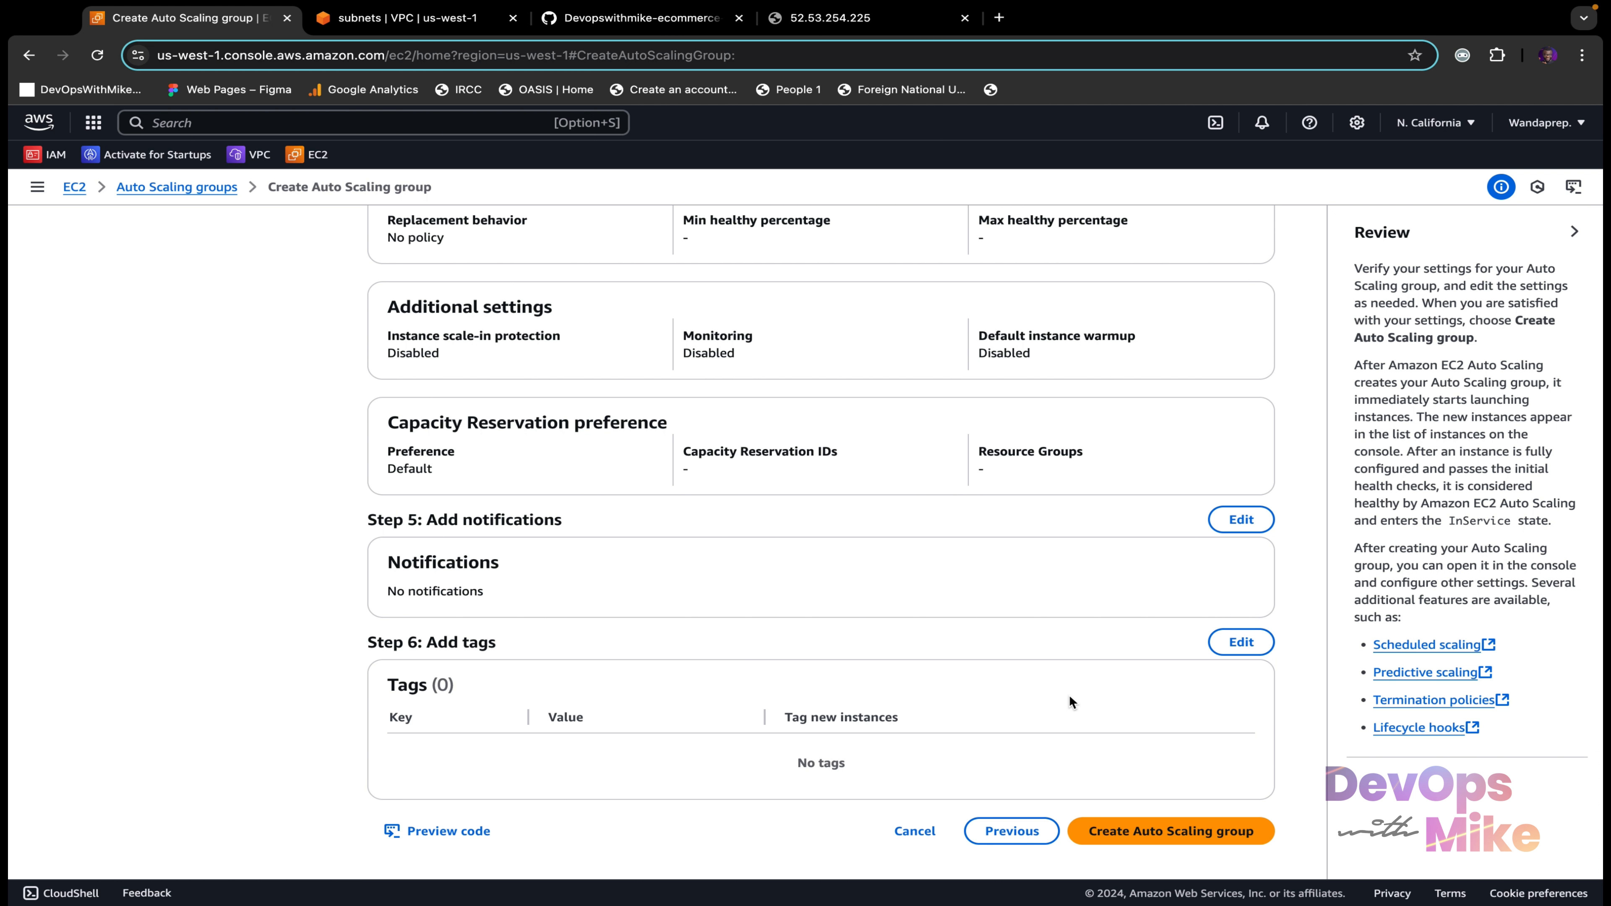
Step: Look over the summary once more and create the Auto Scaling group devopswithmike-asg
scroll(1070, 697, up, 20)
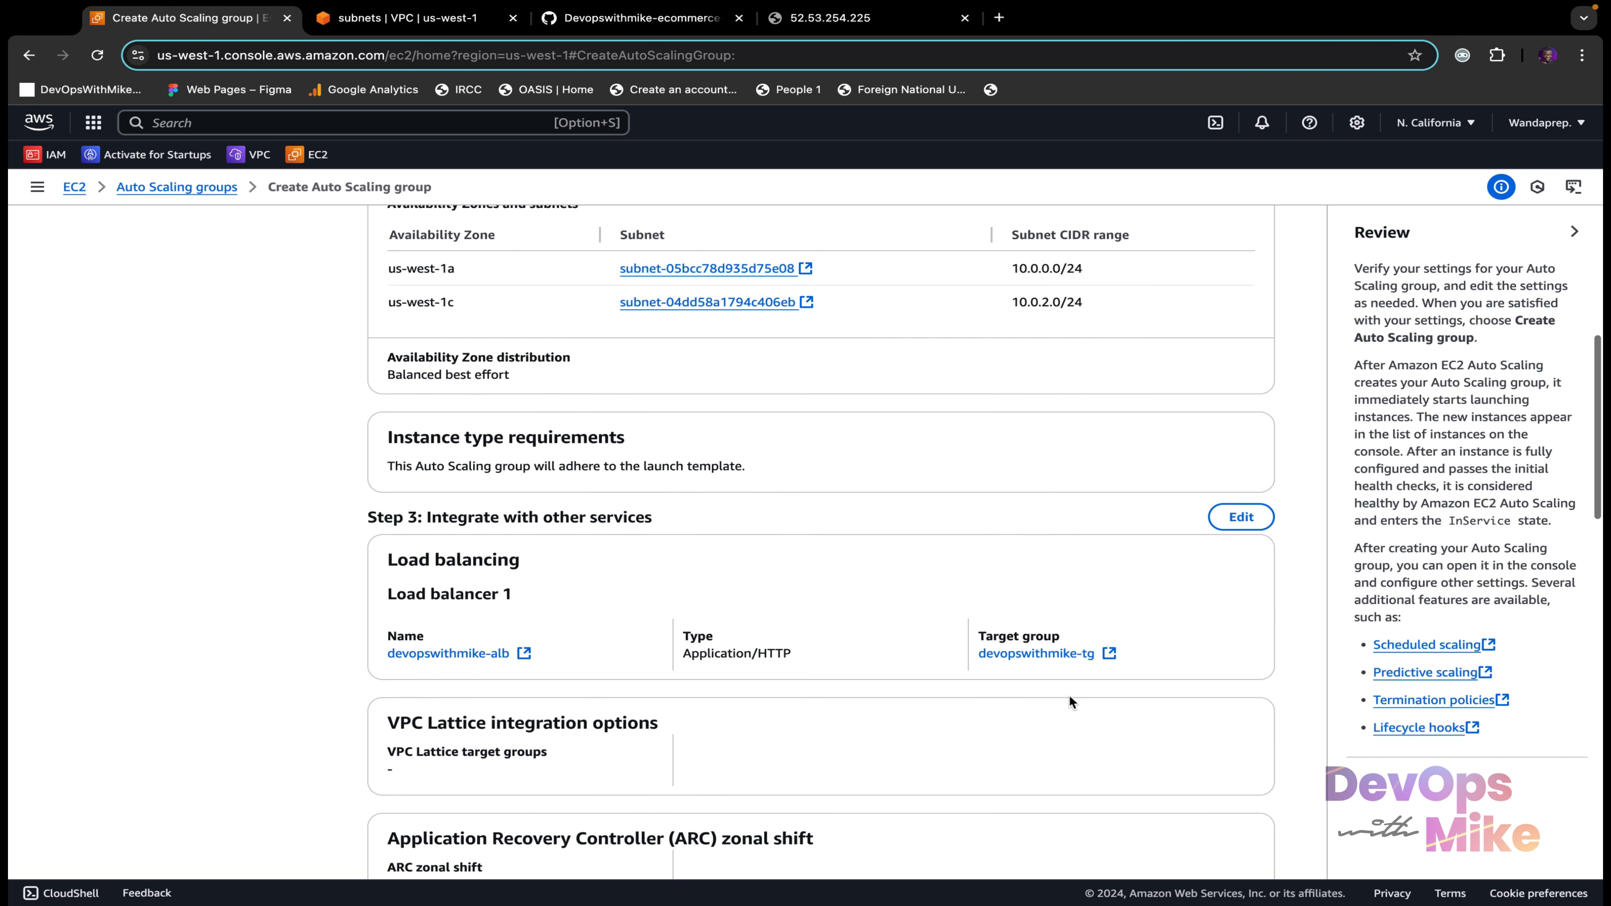
scroll(1070, 697, down, 5)
scroll(1218, 819, down, 16)
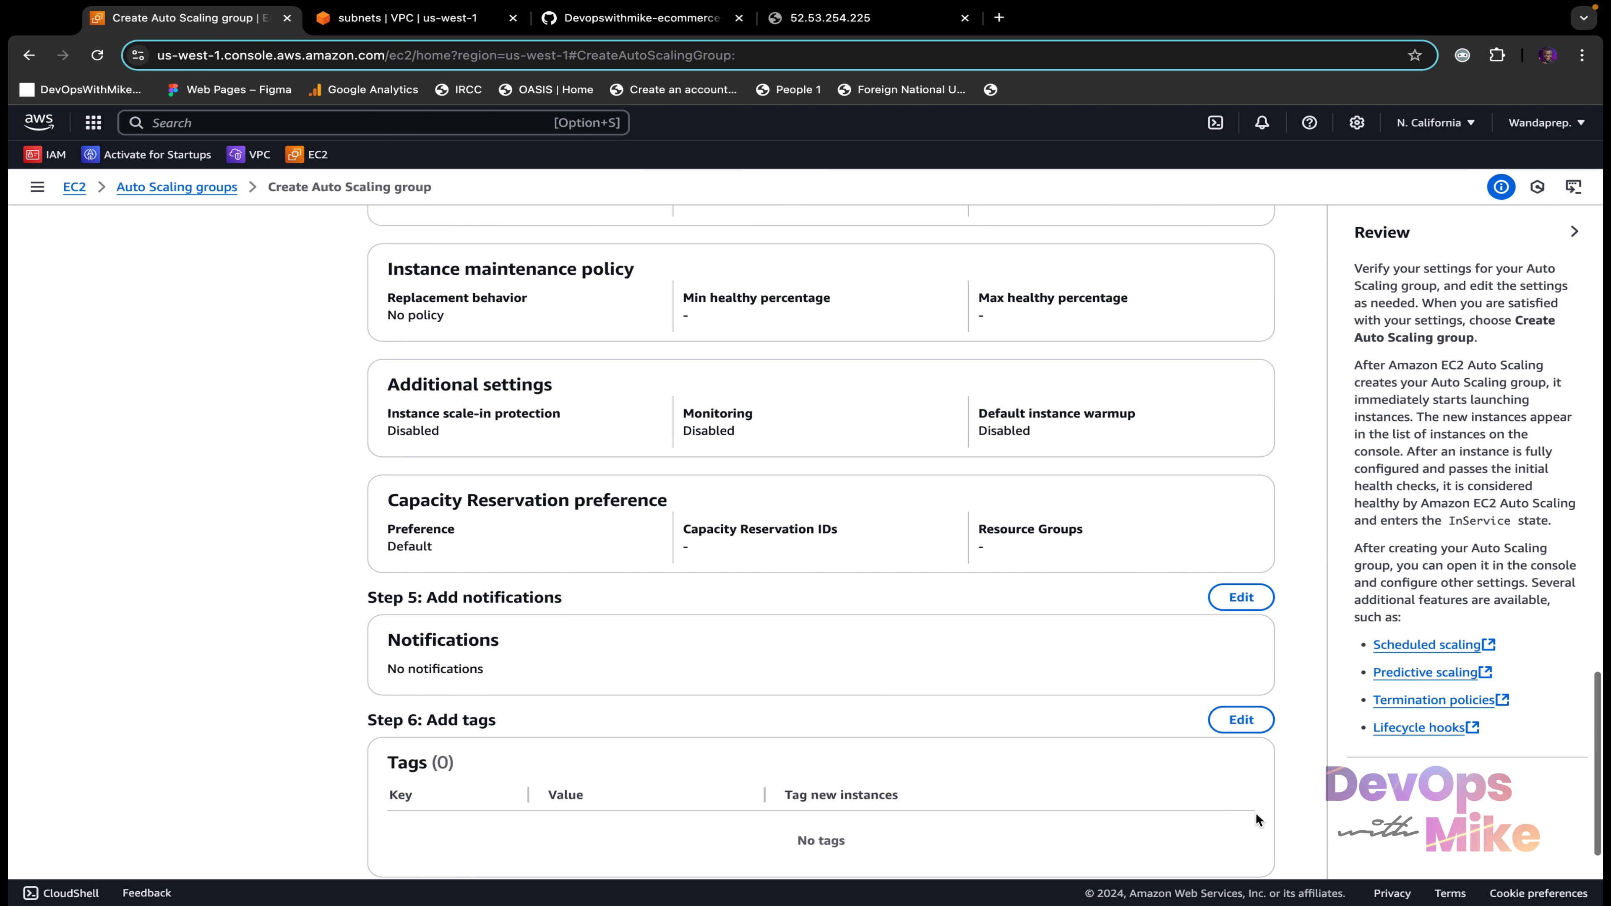
click(1220, 833)
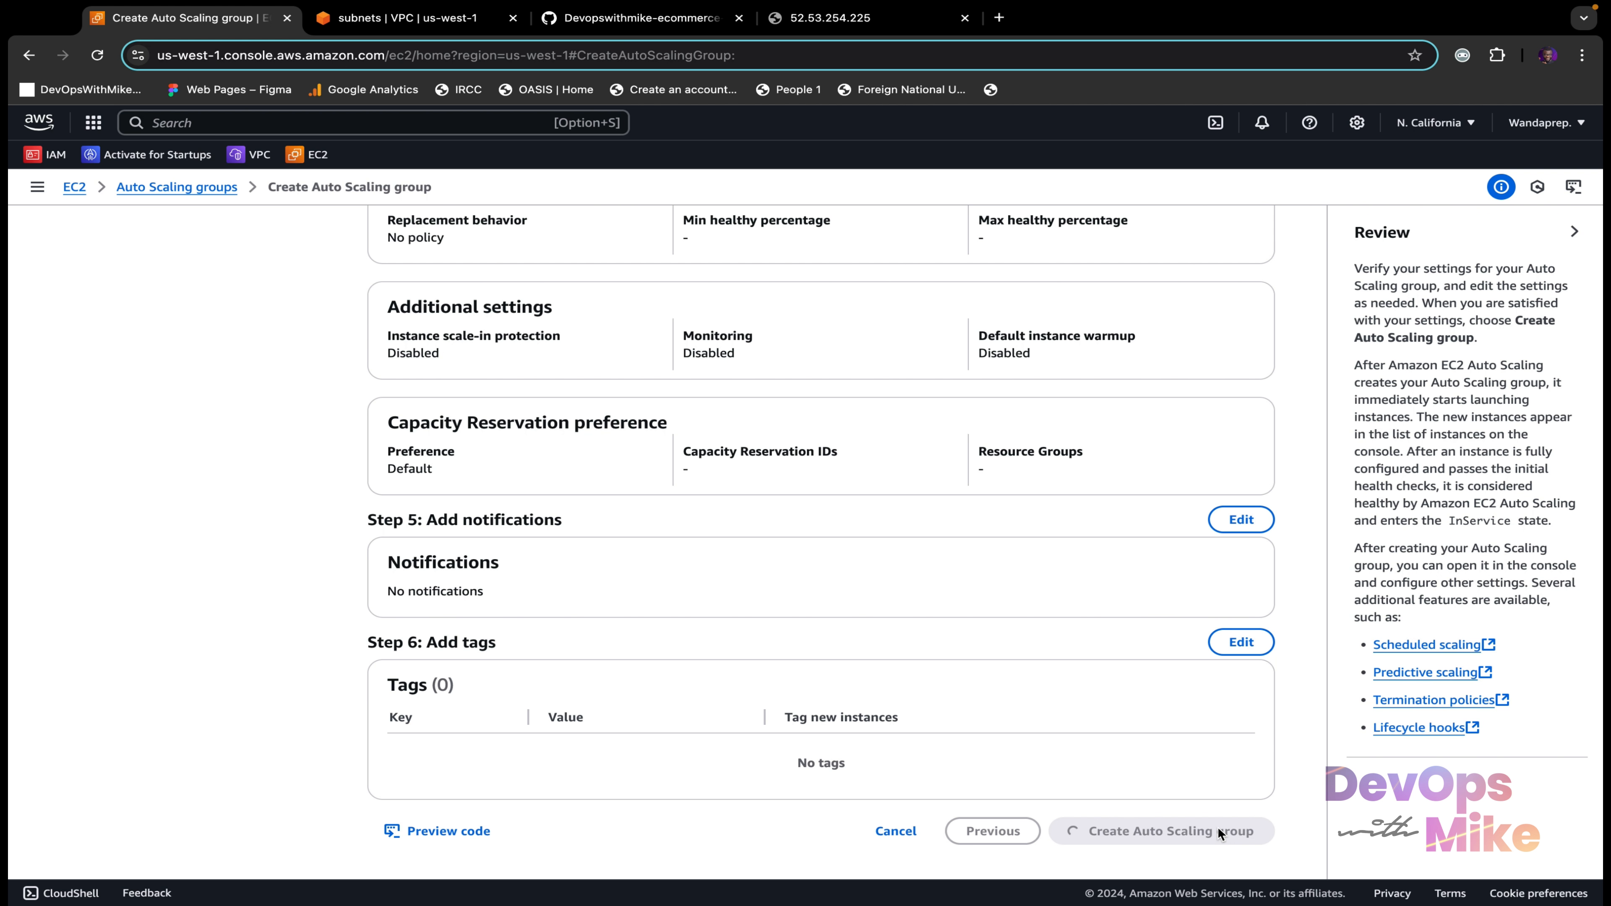
Step: Open the EC2 dashboard in a new browser tab, place it beside the Auto Scaling groups tab, and list the running instances
right_click(319, 156)
click(337, 168)
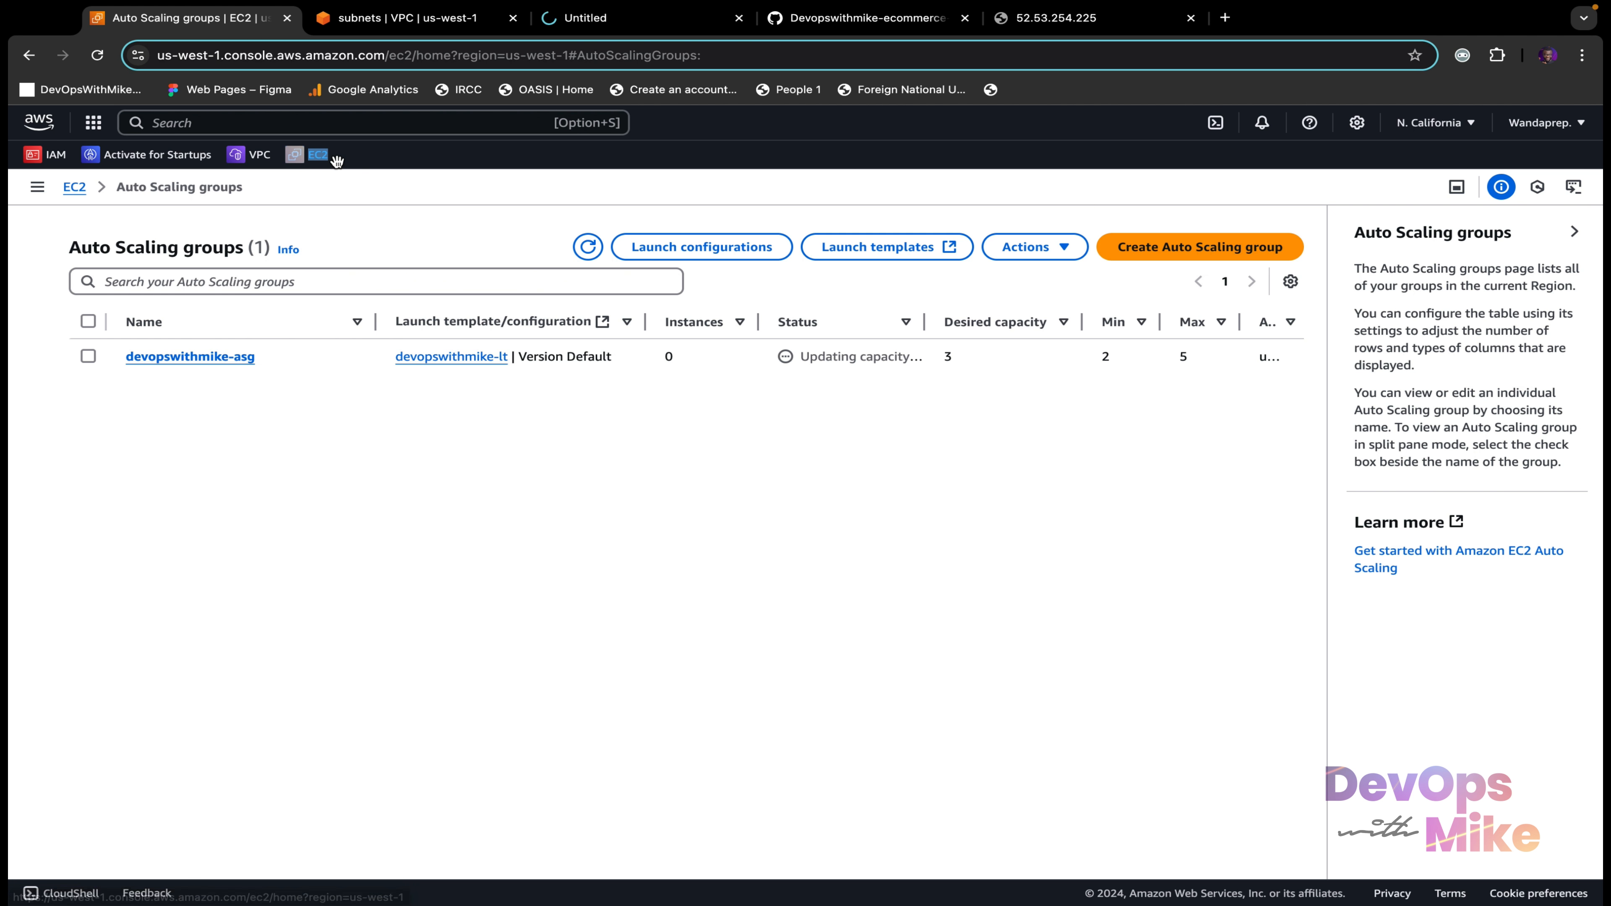
drag(655, 19, 425, 19)
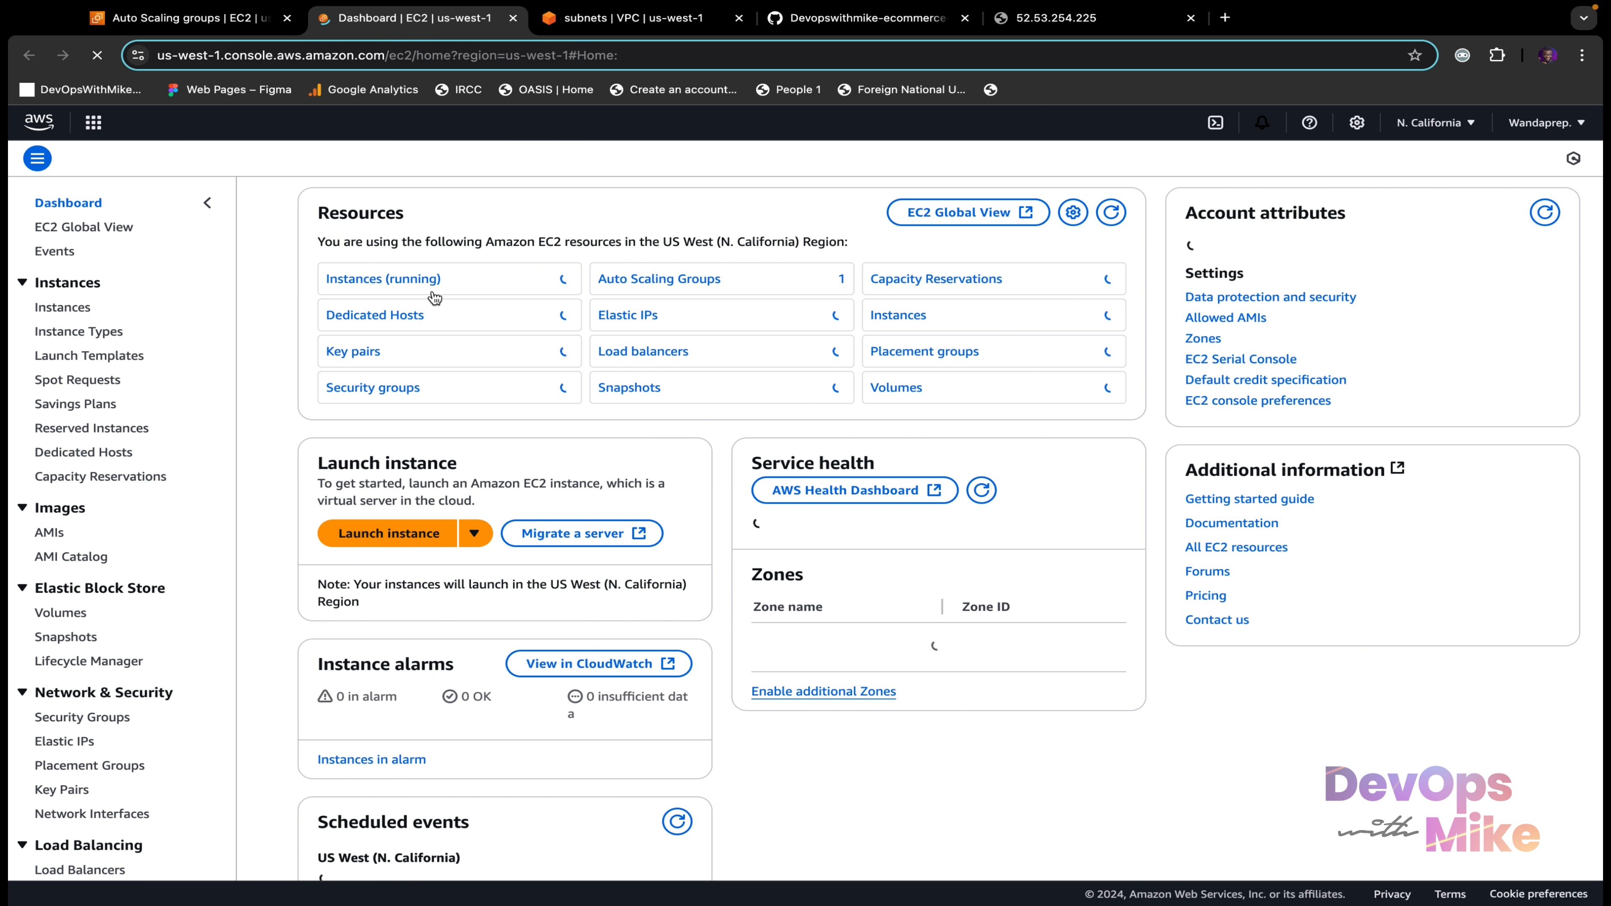
click(394, 305)
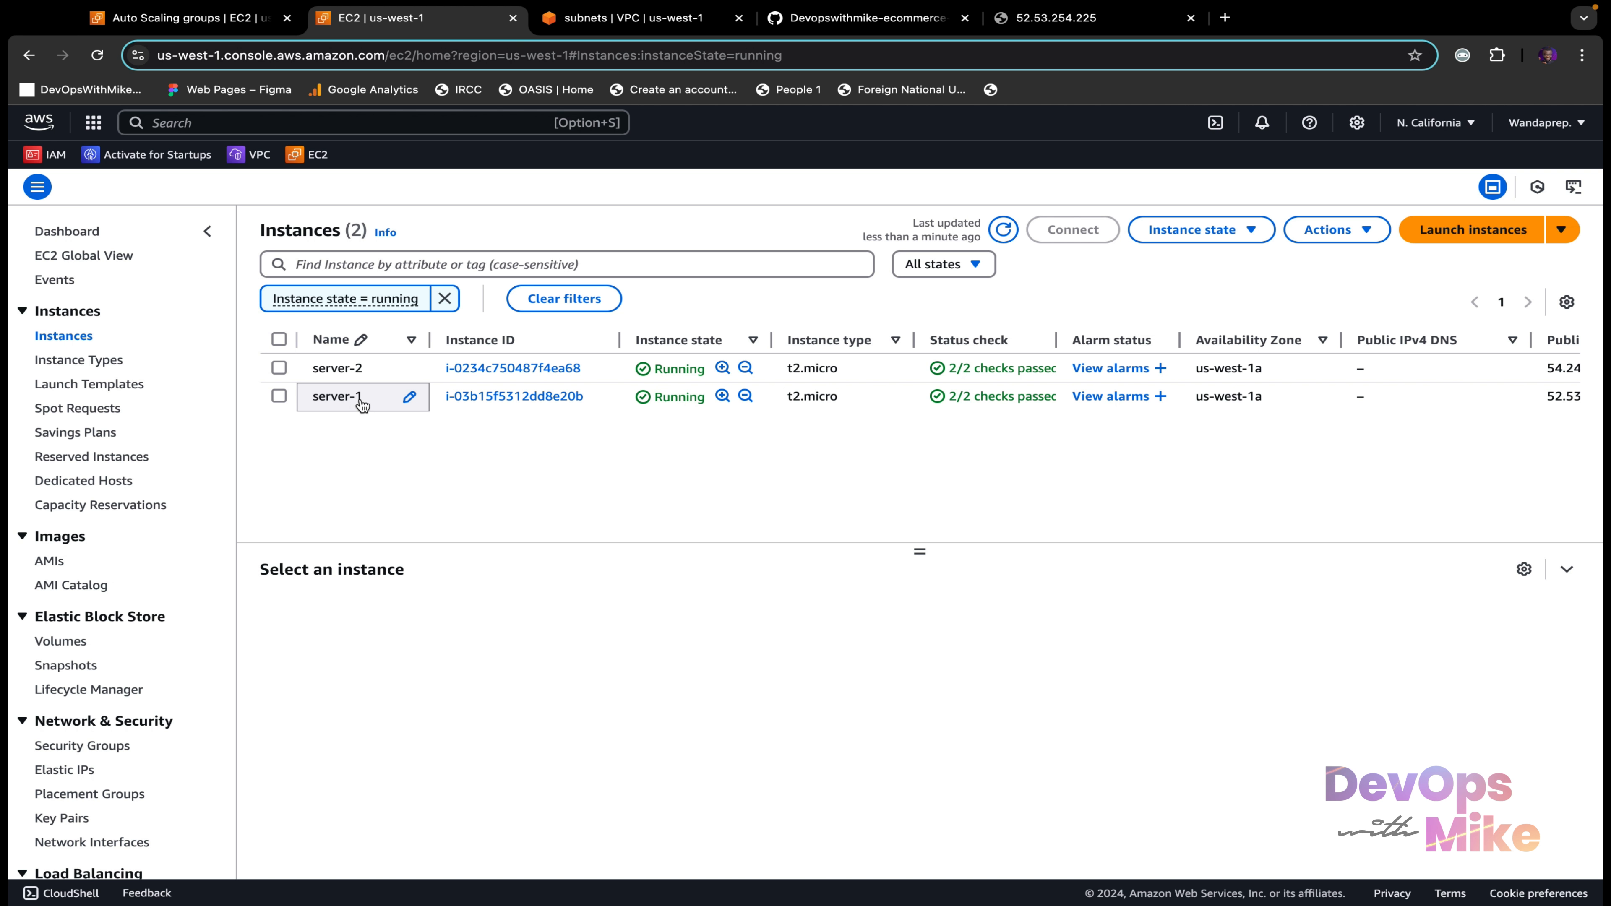
Step: Return to the Auto Scaling groups list, select devopswithmike-asg and examine its capacity and launch template details in an enlarged pane
click(251, 25)
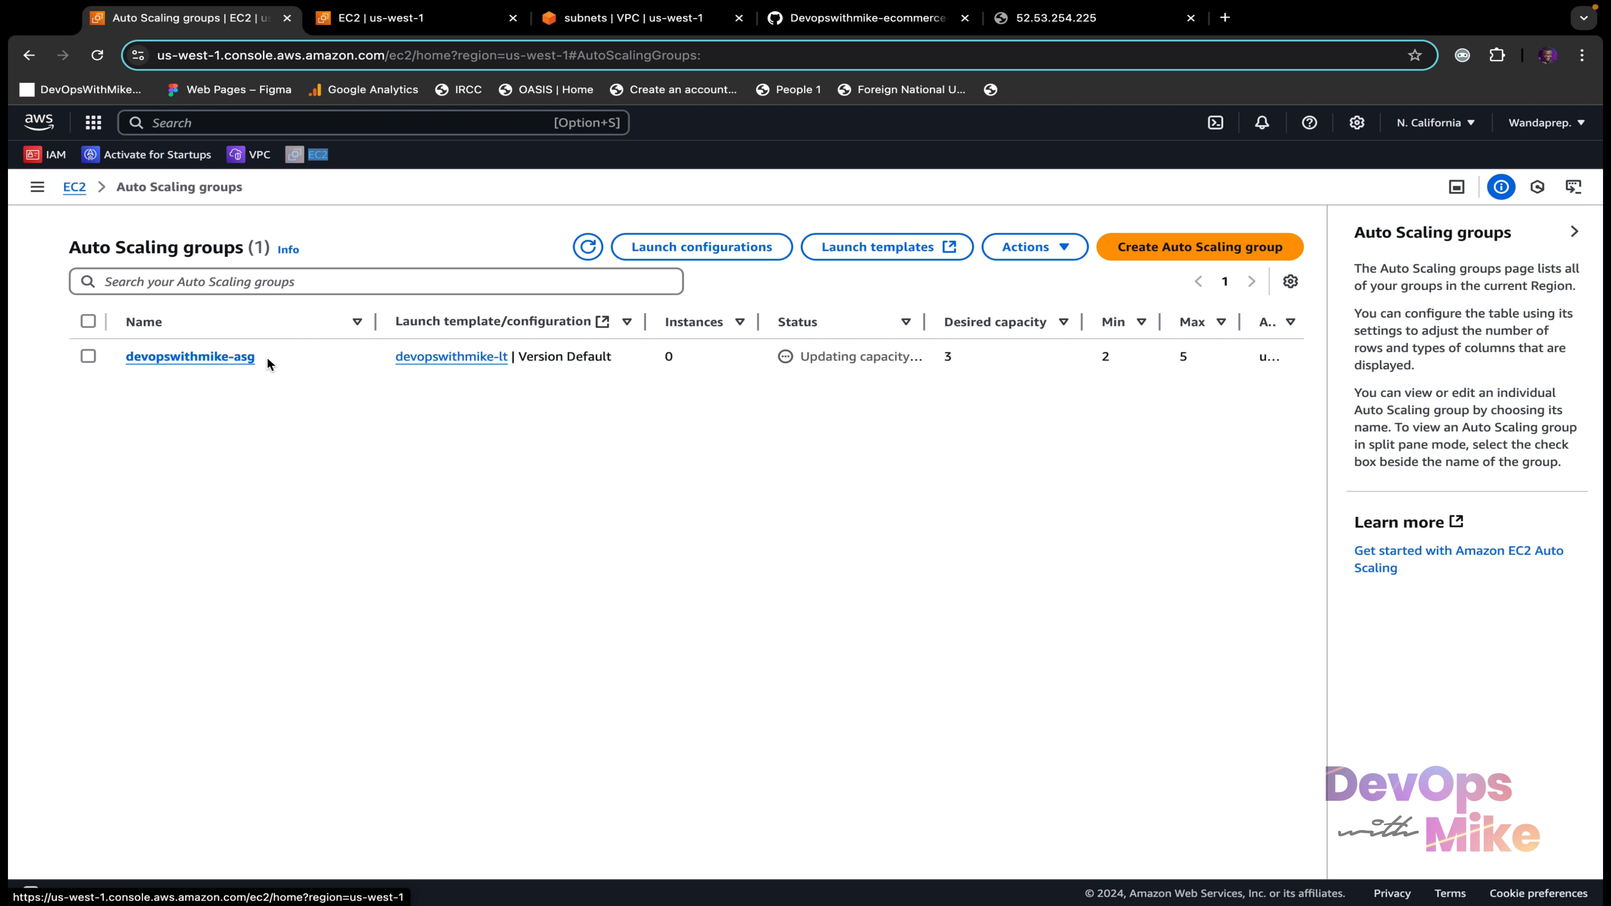
click(88, 357)
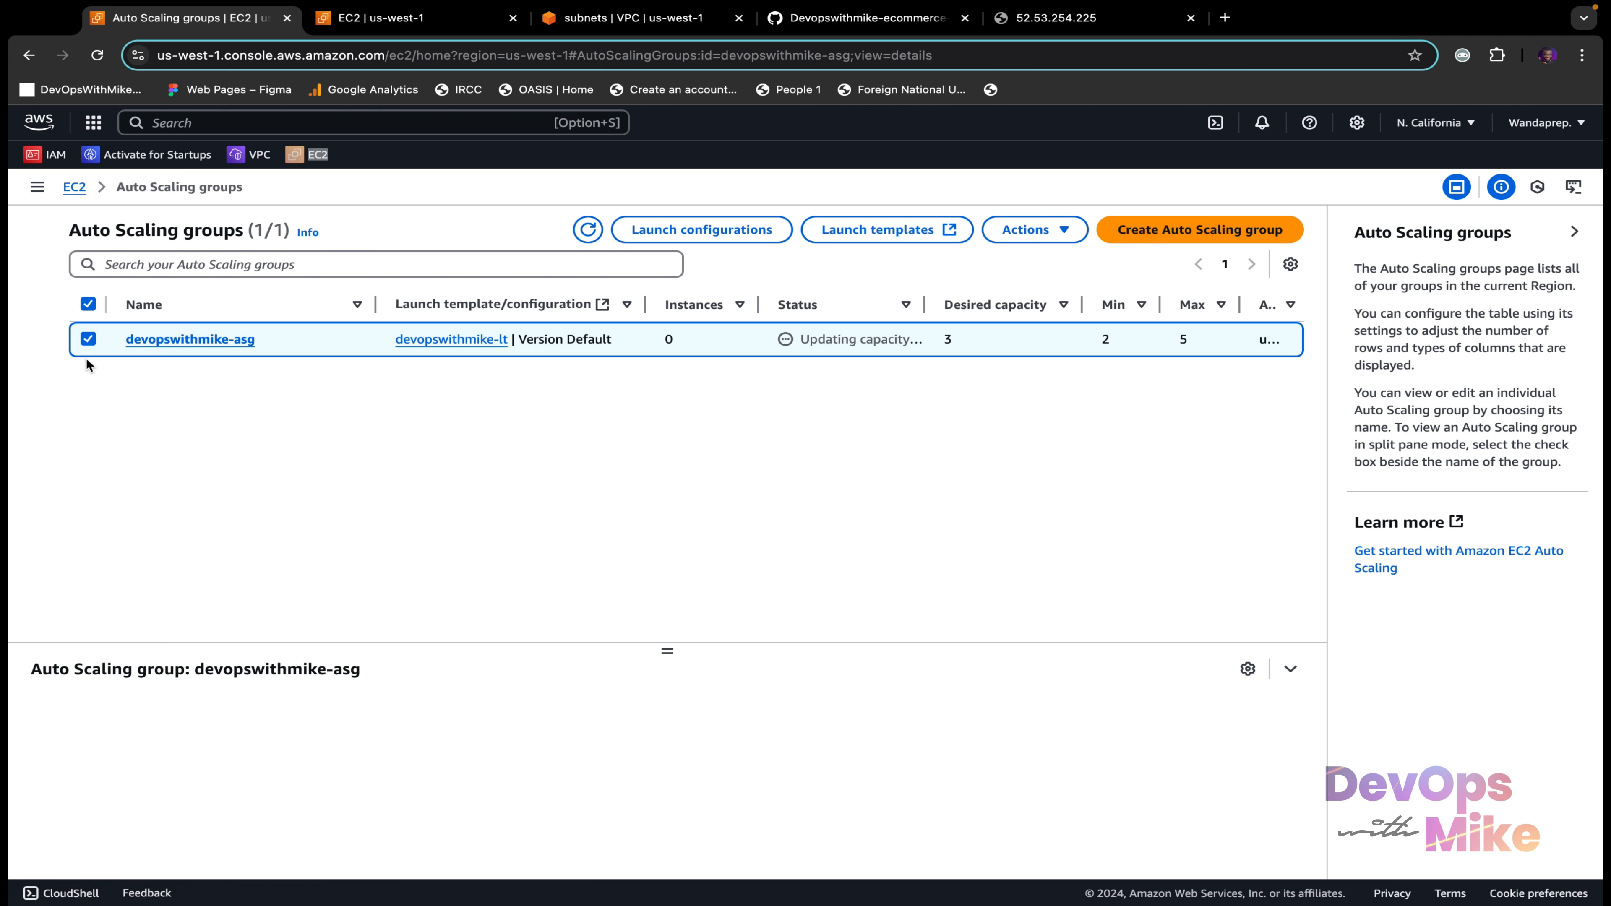
drag(666, 650, 660, 470)
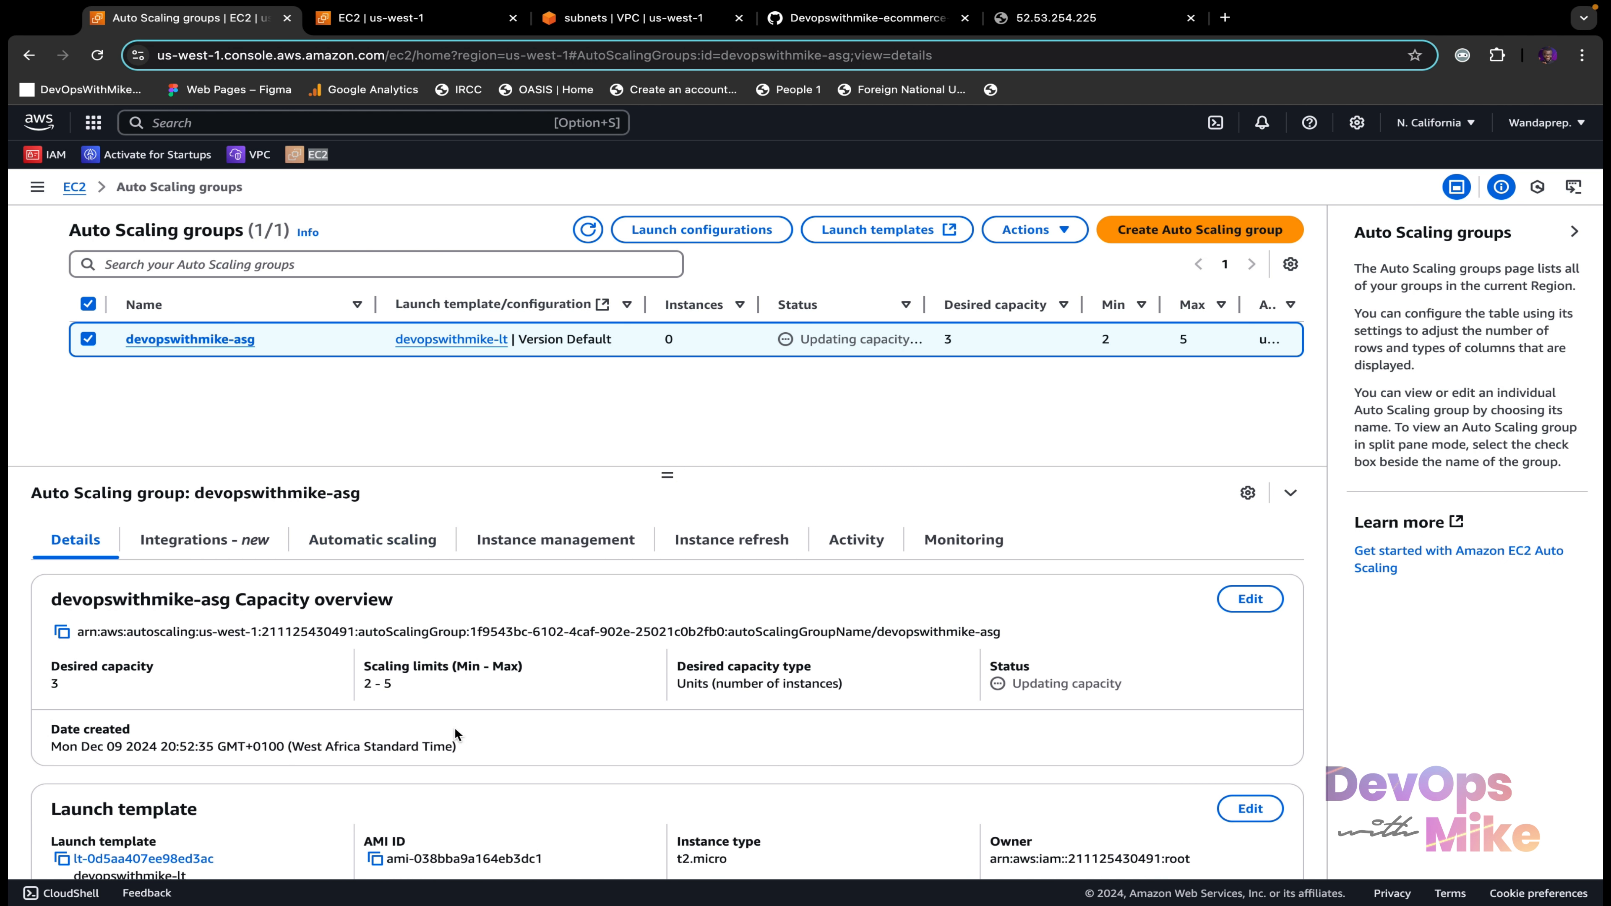
scroll(480, 742, down, 5)
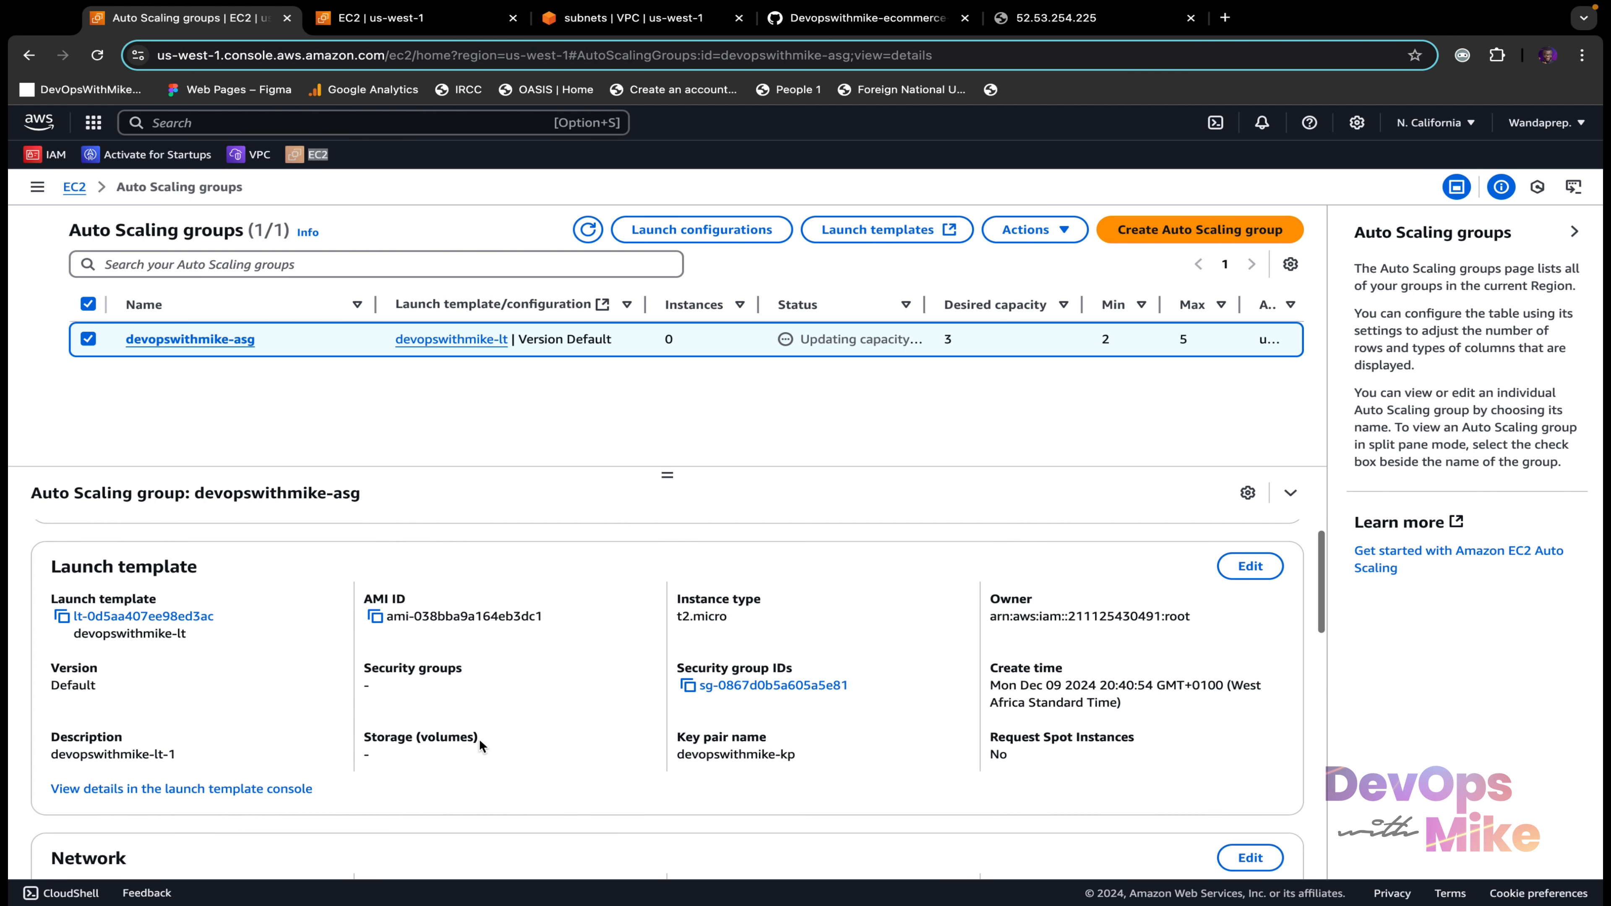
Step: Refresh the Auto Scaling groups list and the running instances list to check the instances launched by devopswithmike-asg
scroll(479, 740, up, 5)
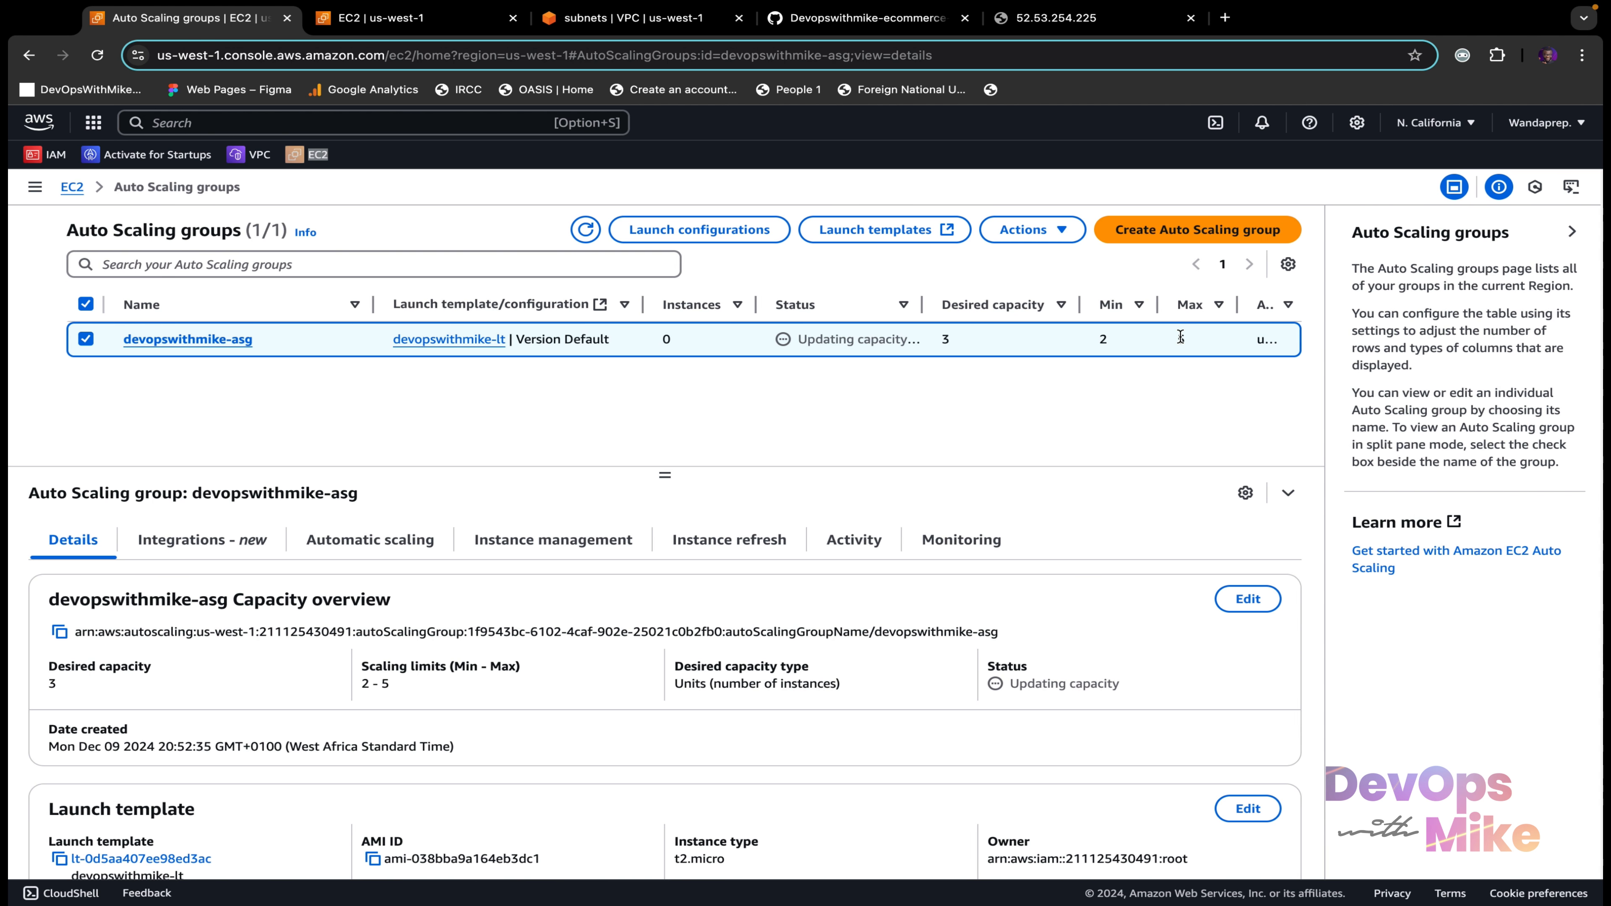
click(588, 242)
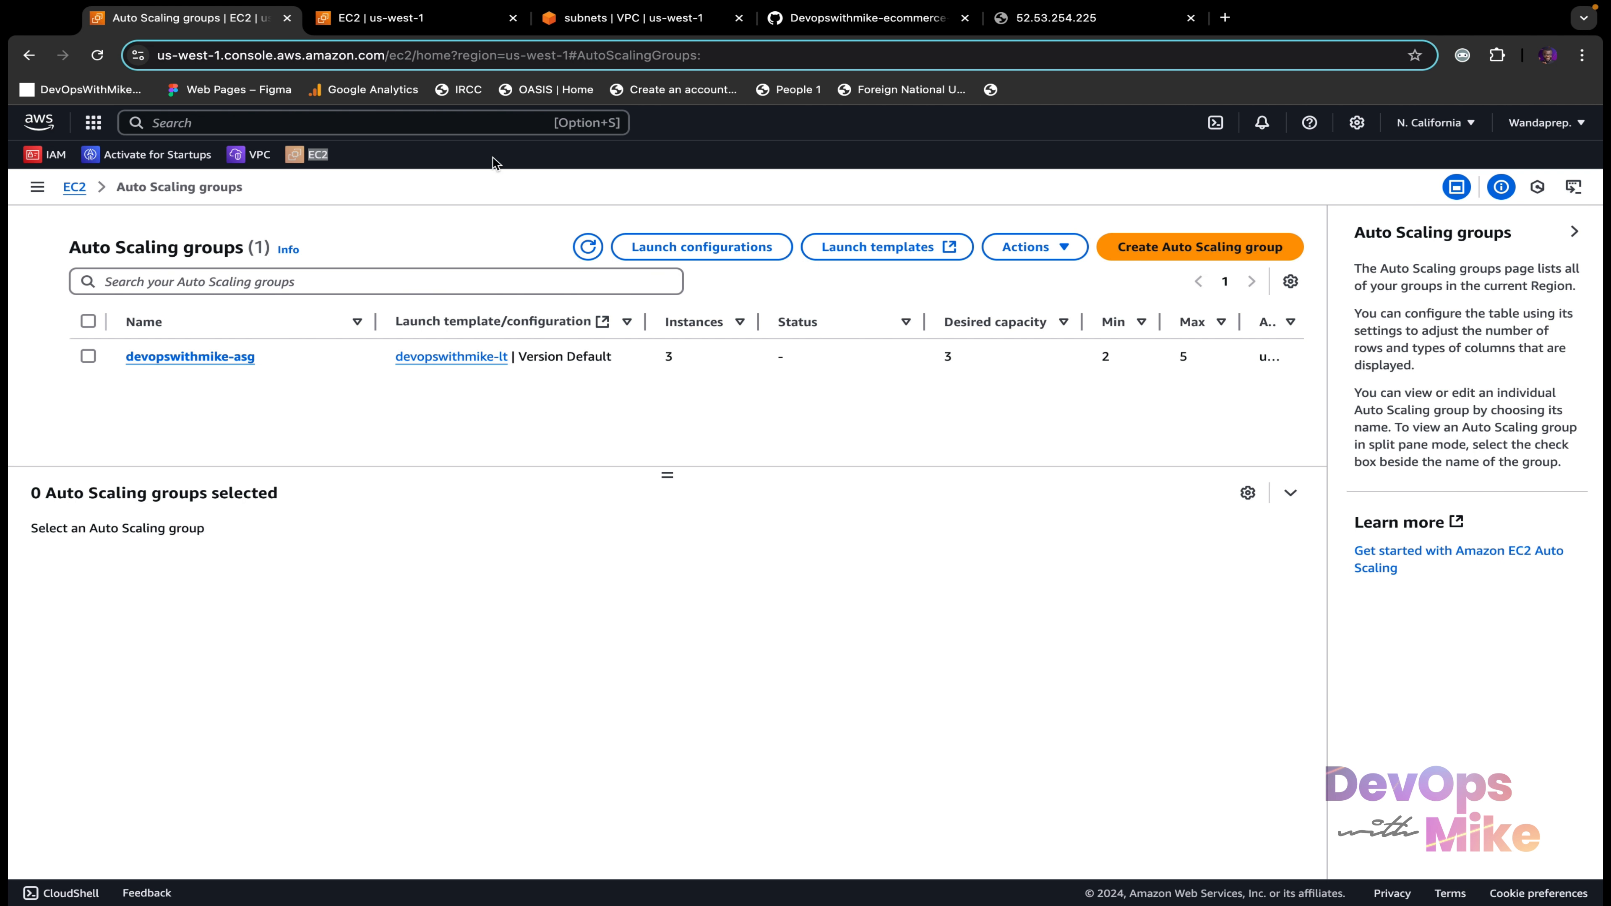
click(442, 19)
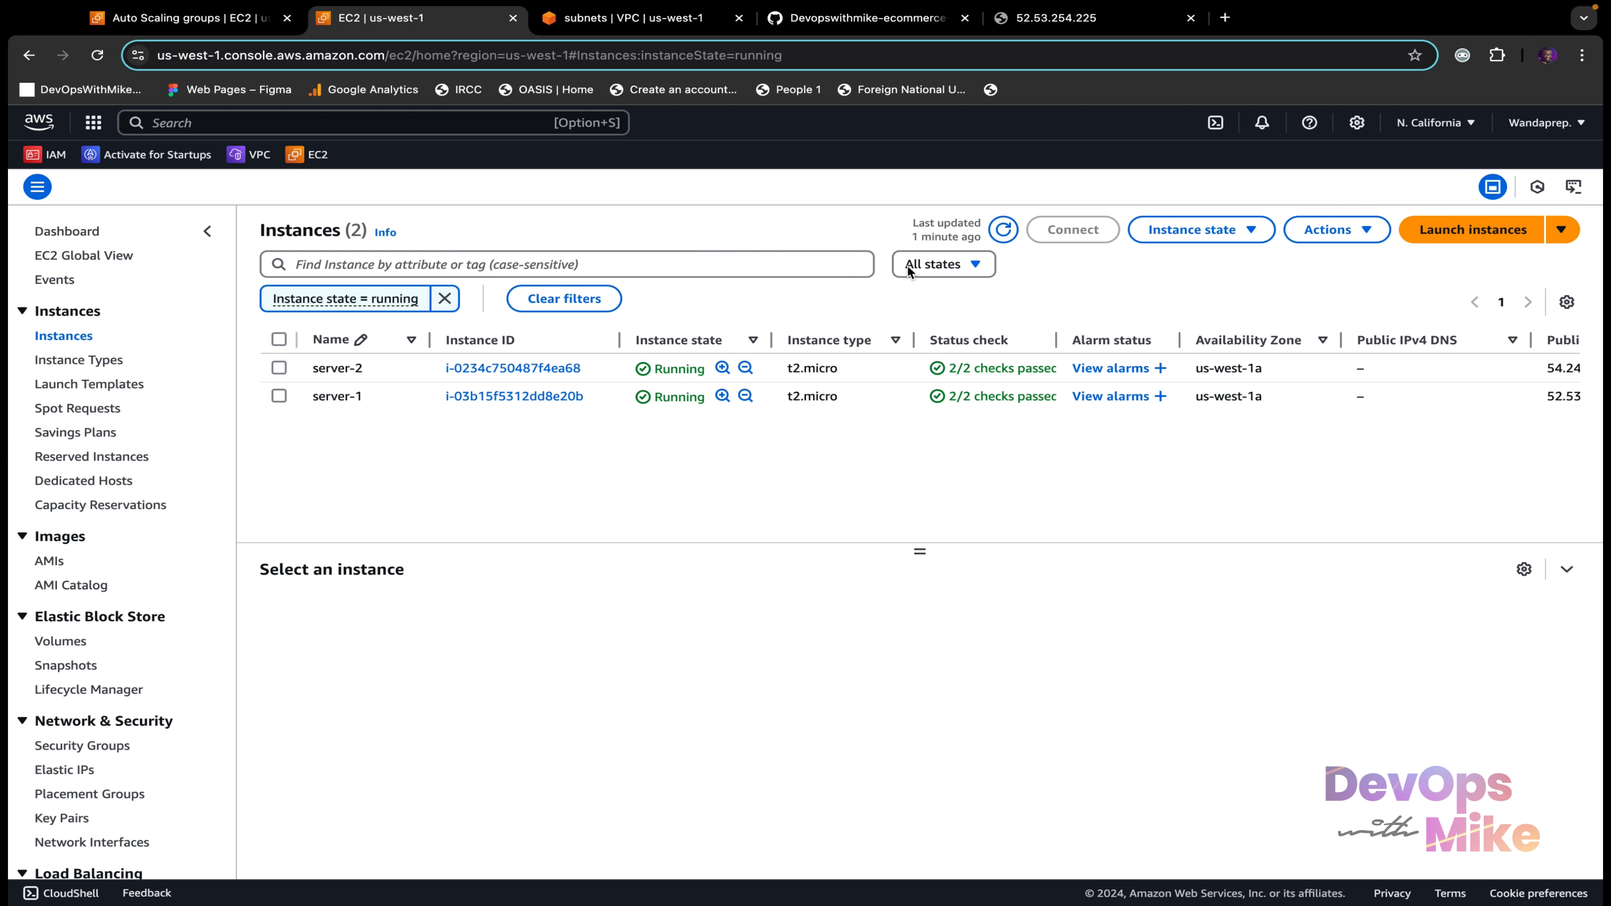
click(1003, 230)
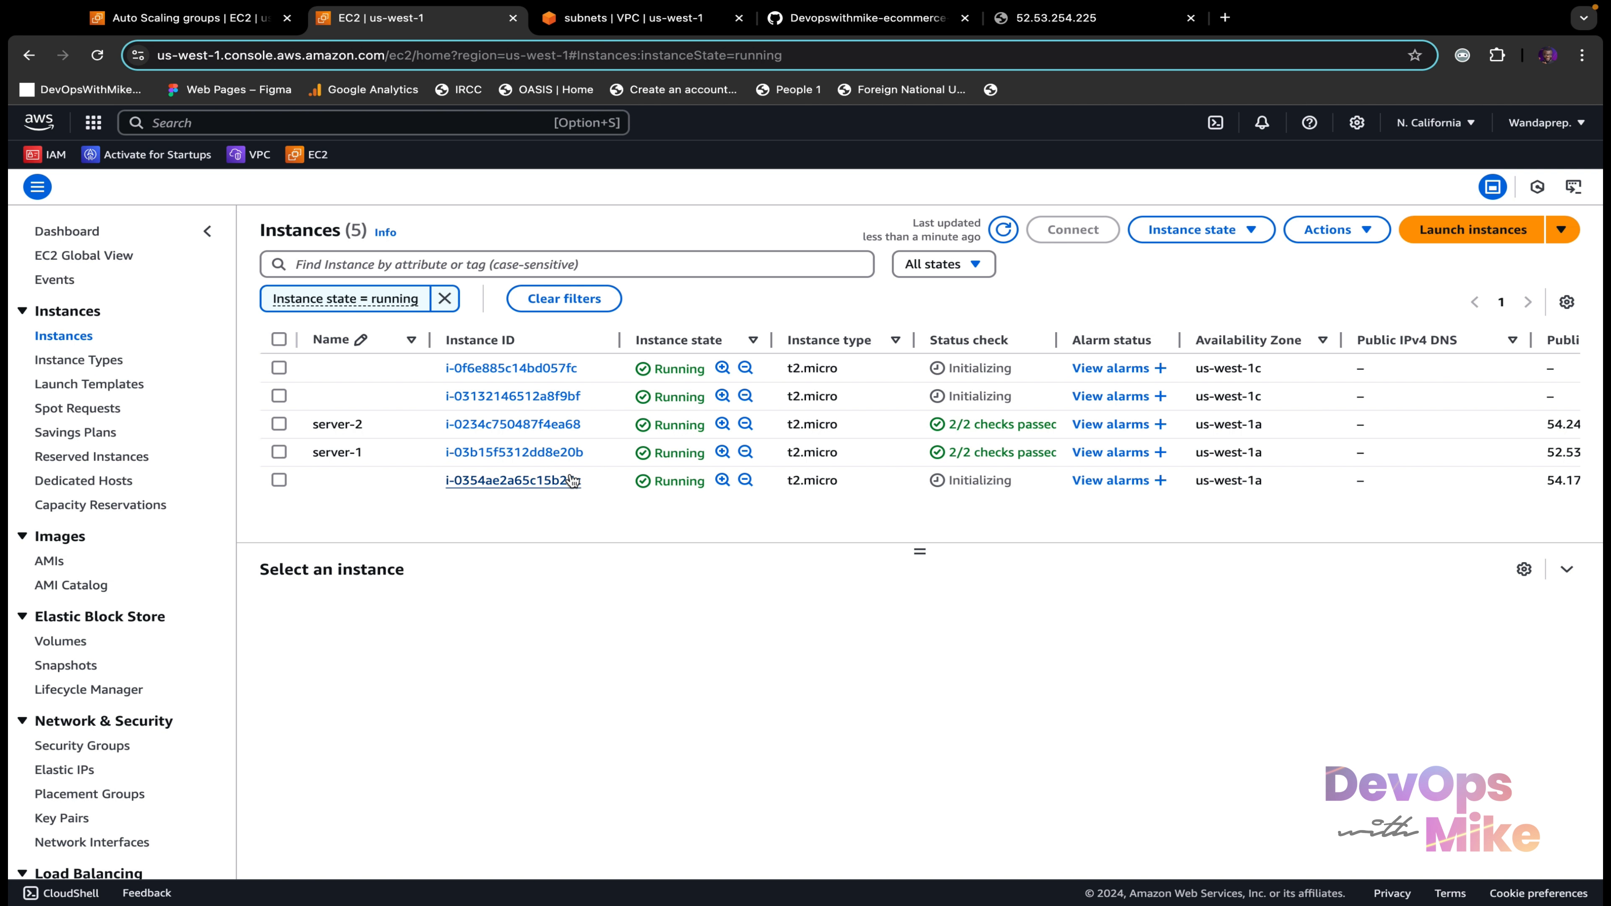
scroll(573, 481, right, 5)
scroll(573, 481, left, 5)
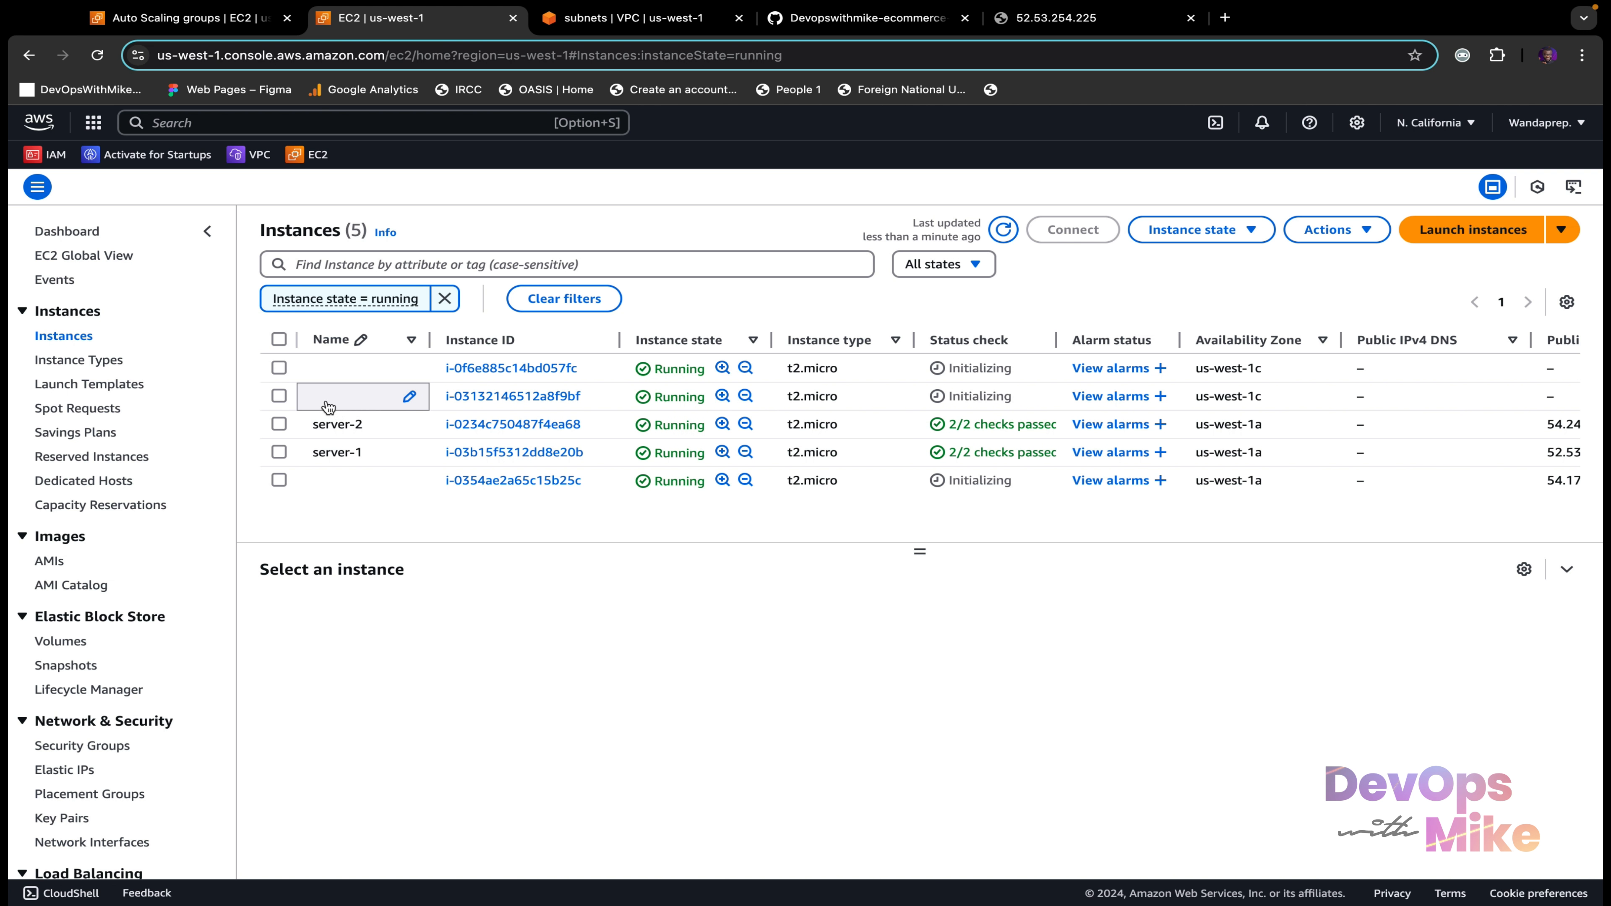
Step: Select the three unnamed running instances launched by the Auto Scaling group
click(279, 394)
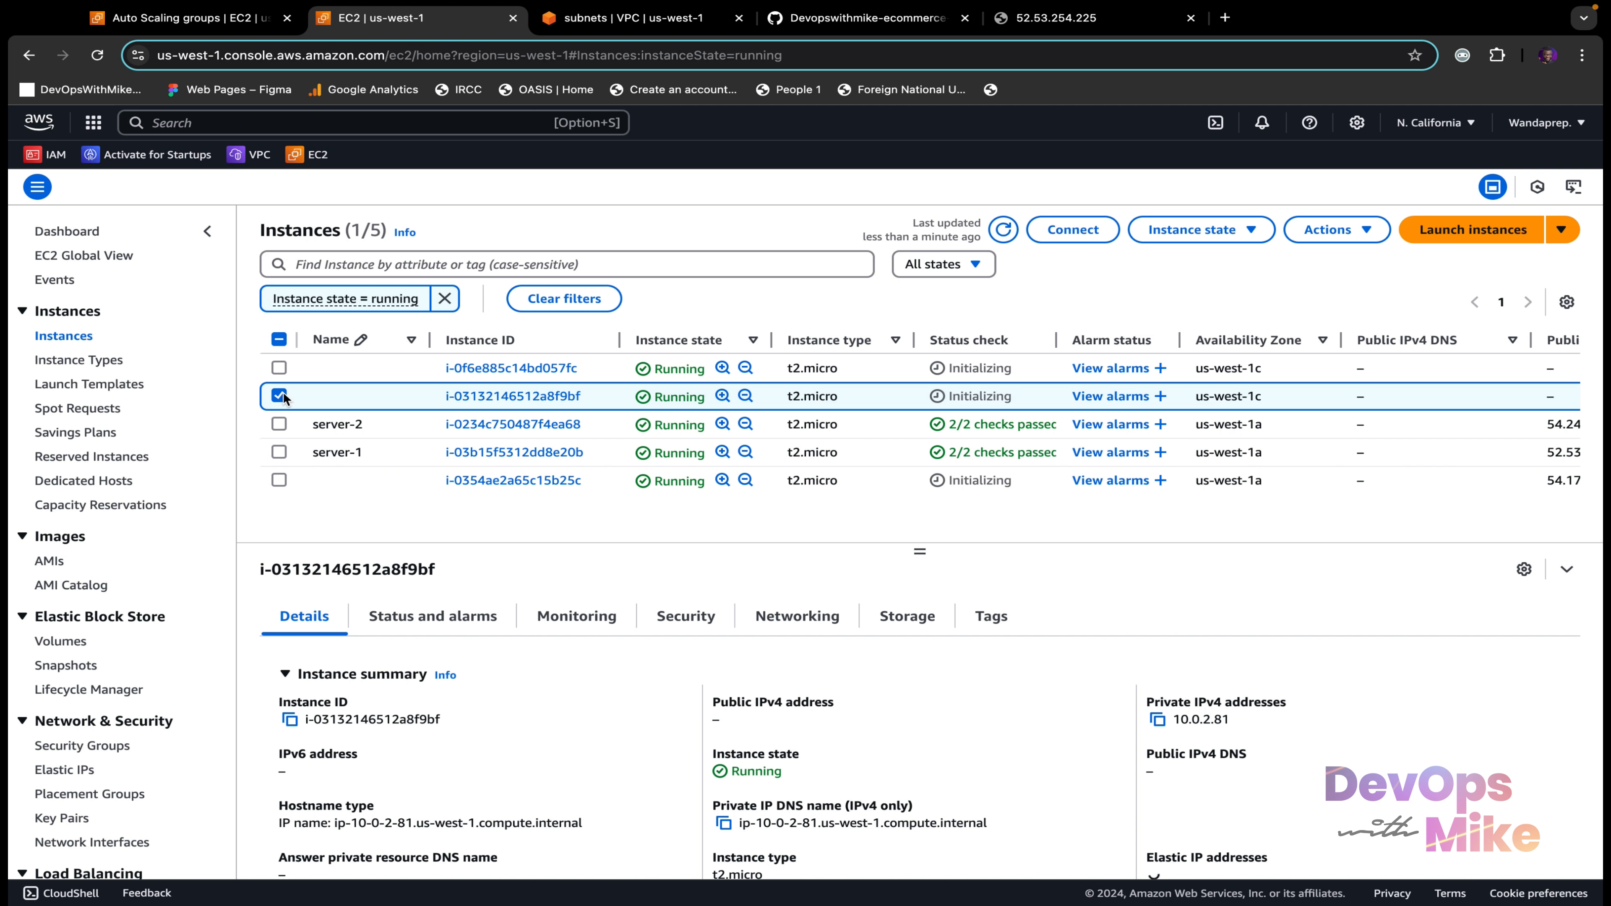
click(283, 366)
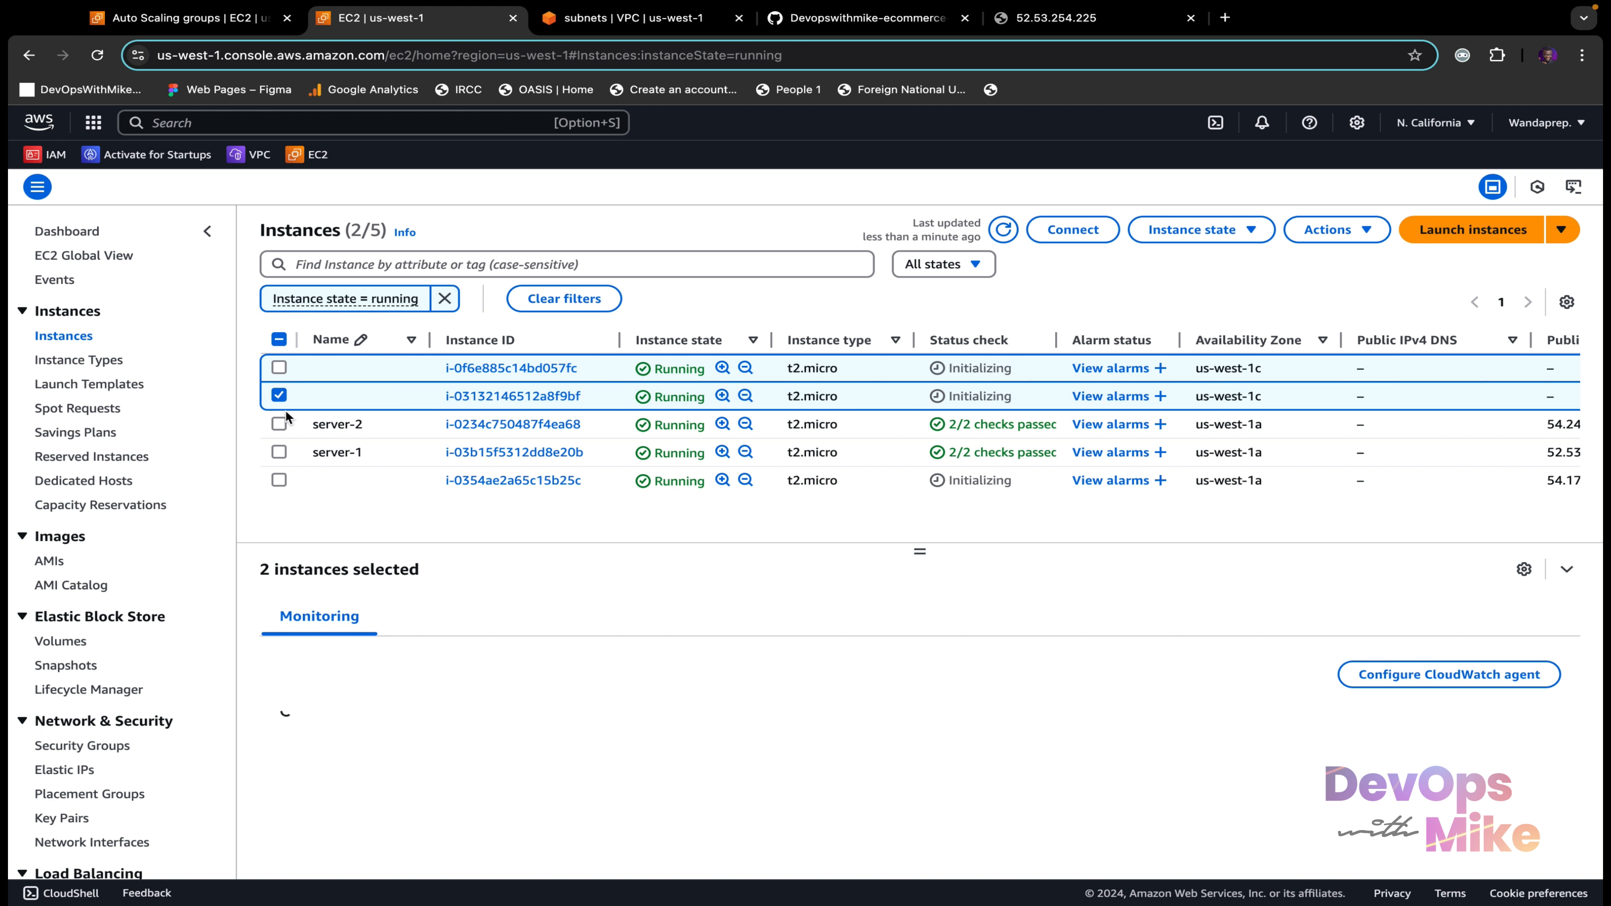
click(281, 475)
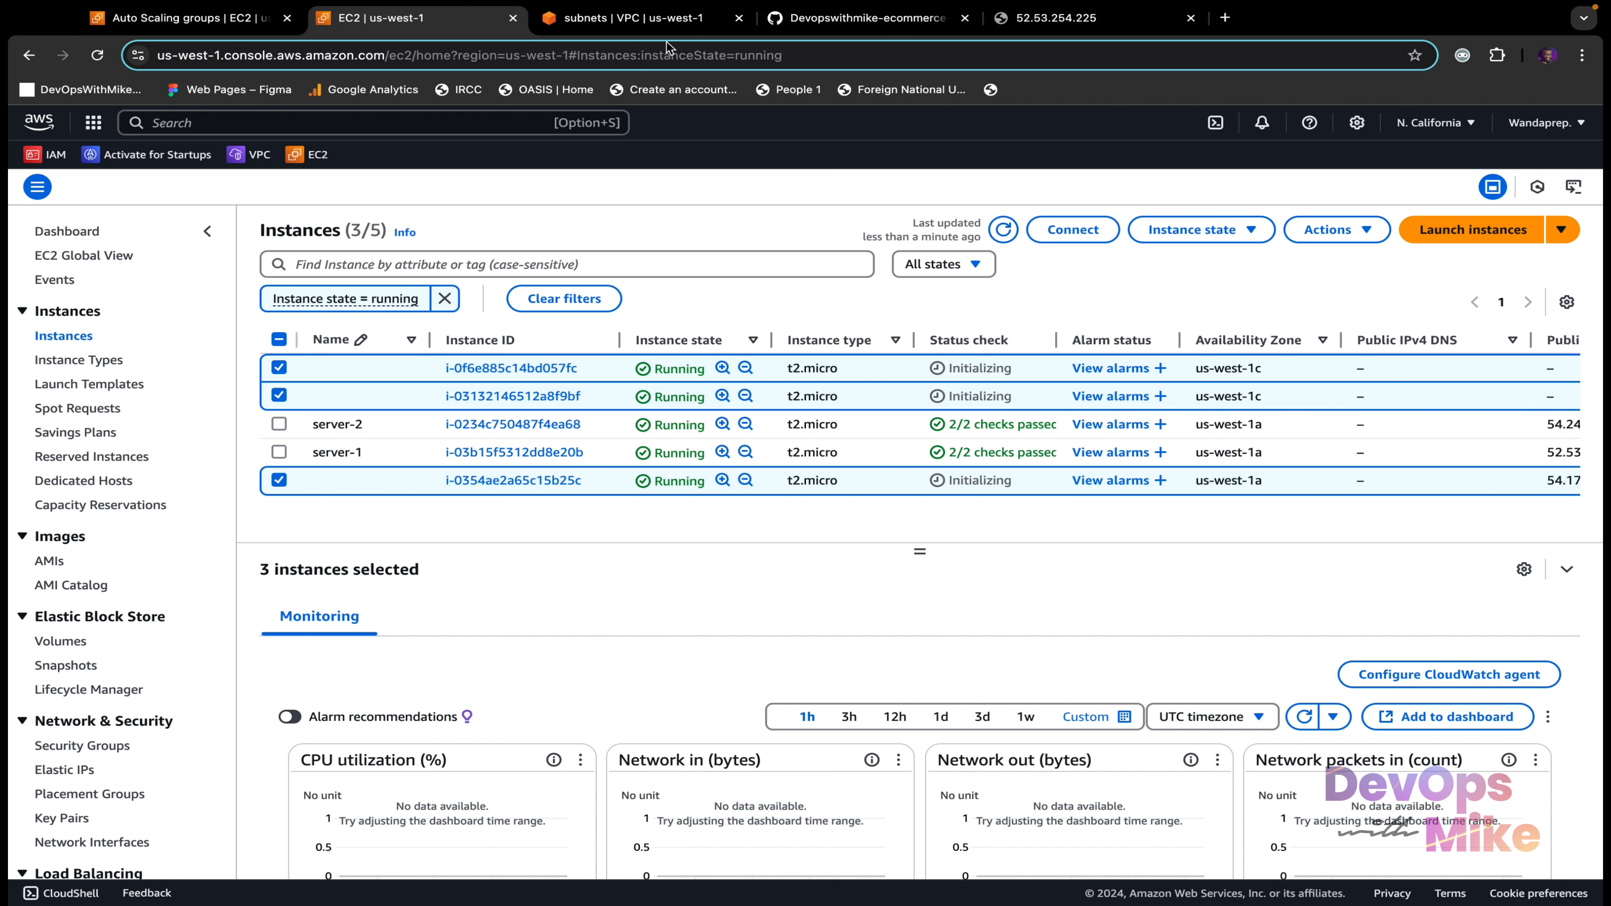
Step: Return to the Auto Scaling groups list, select devopswithmike-asg and review its load balancing and other integrations
click(219, 24)
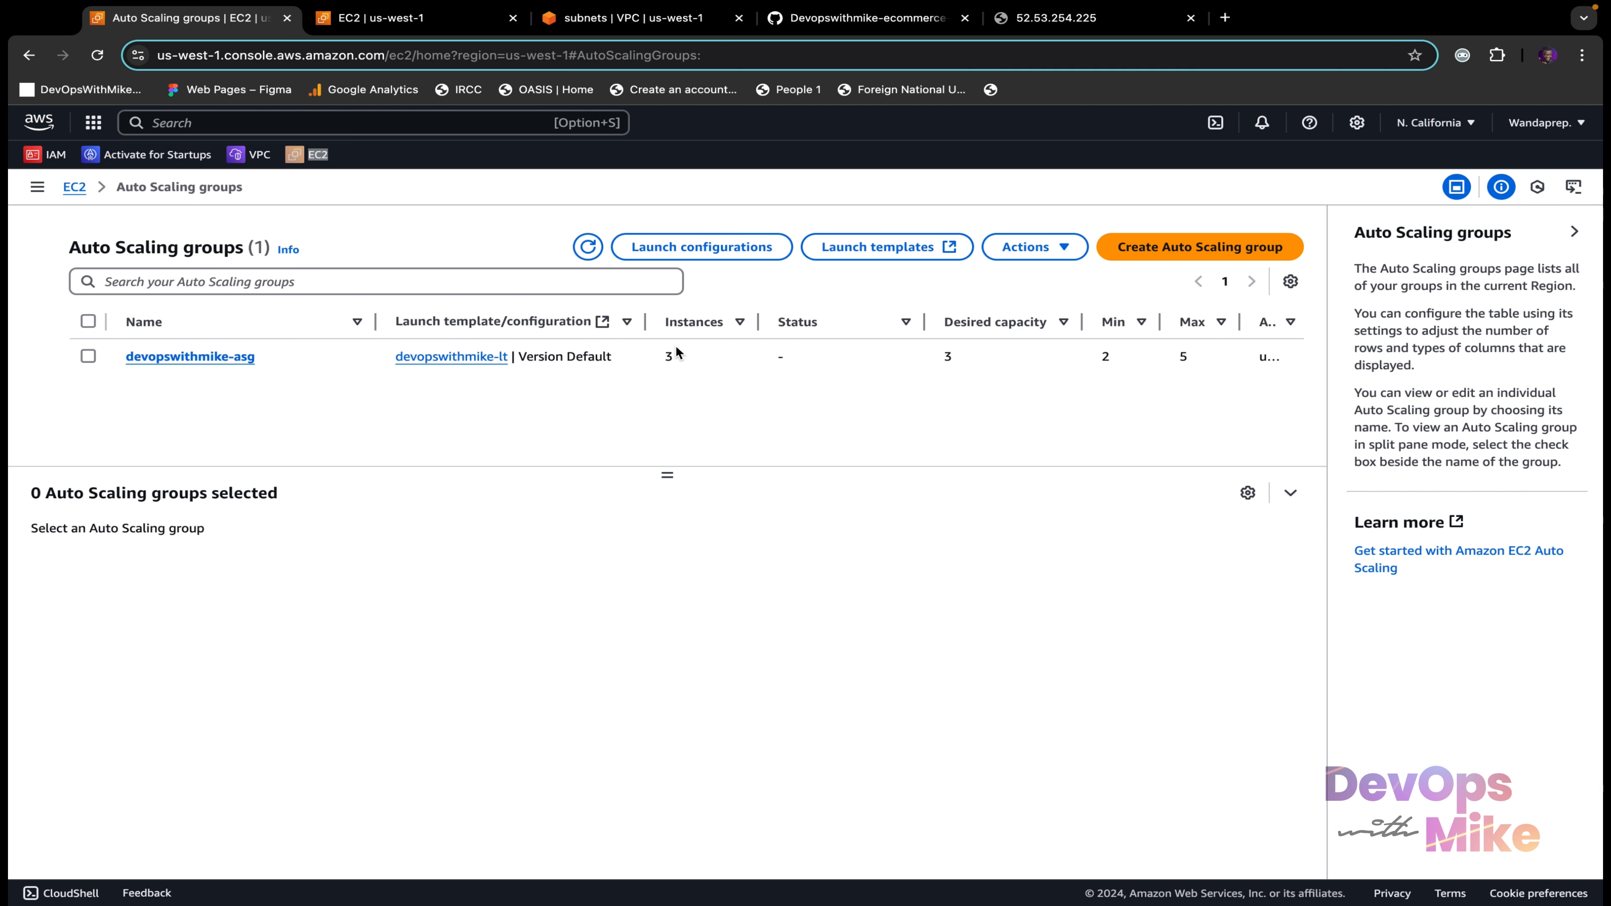
click(92, 358)
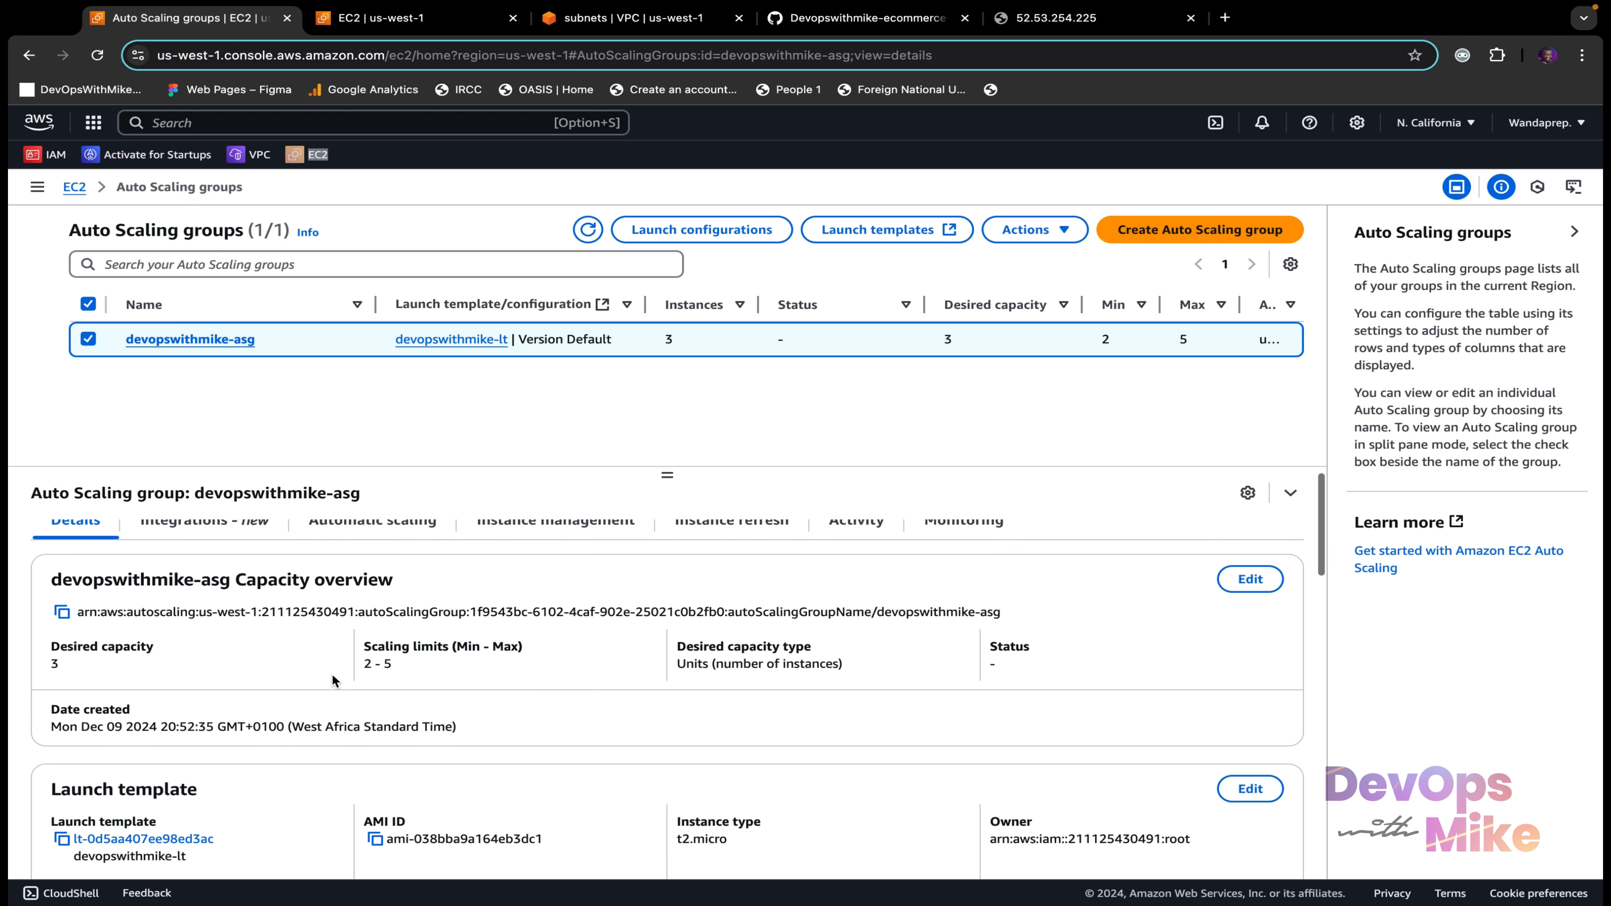
click(256, 539)
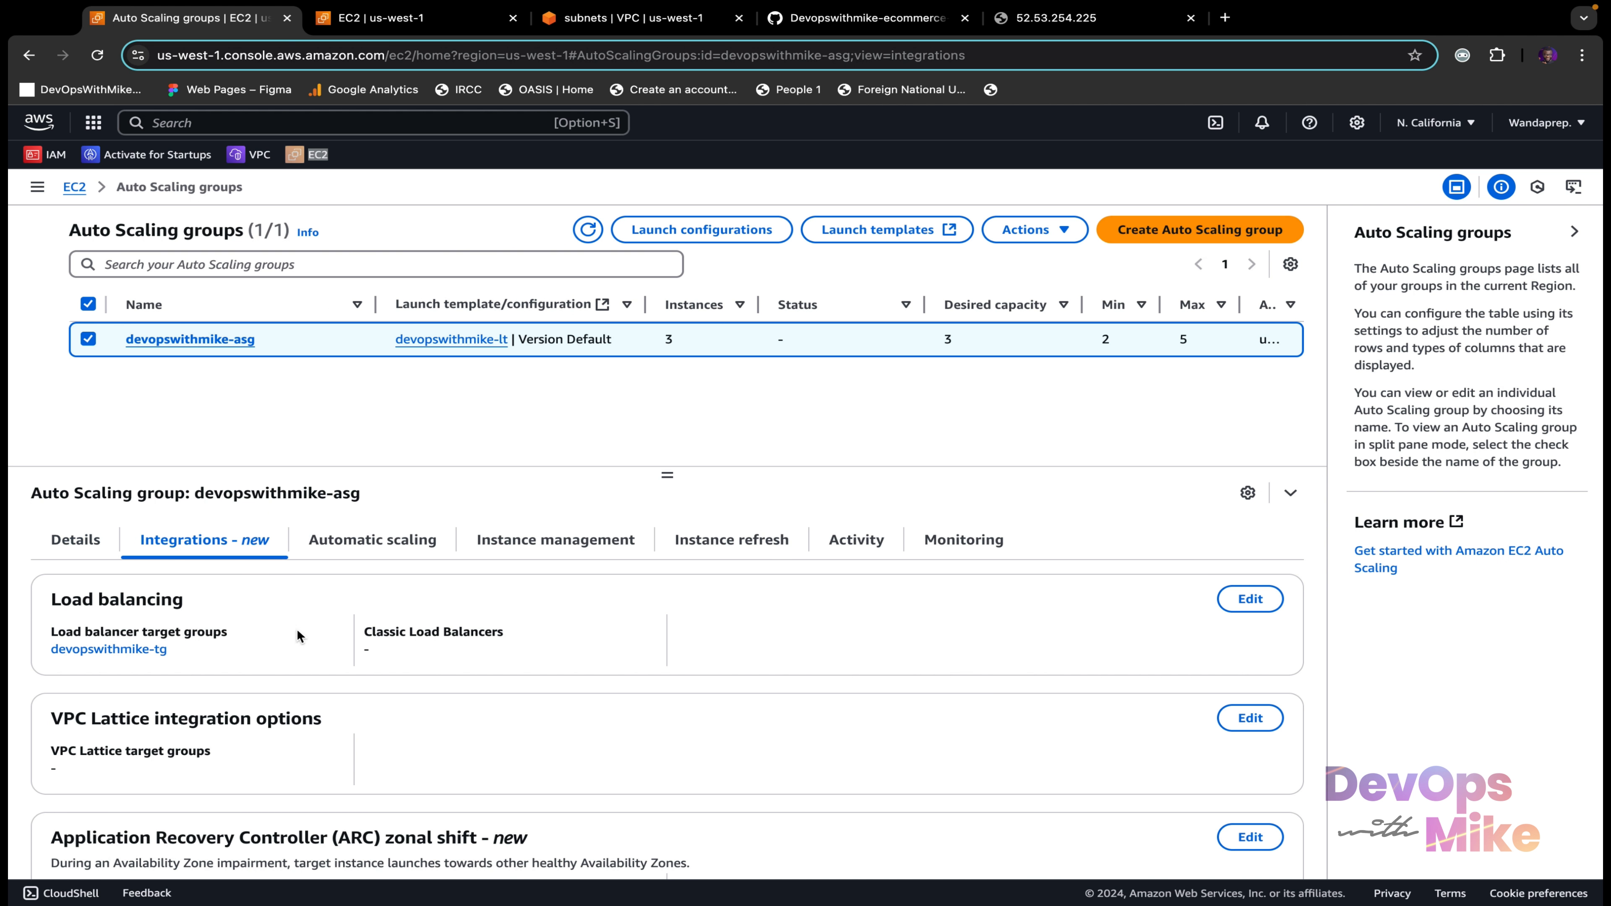
scroll(471, 760, down, 2)
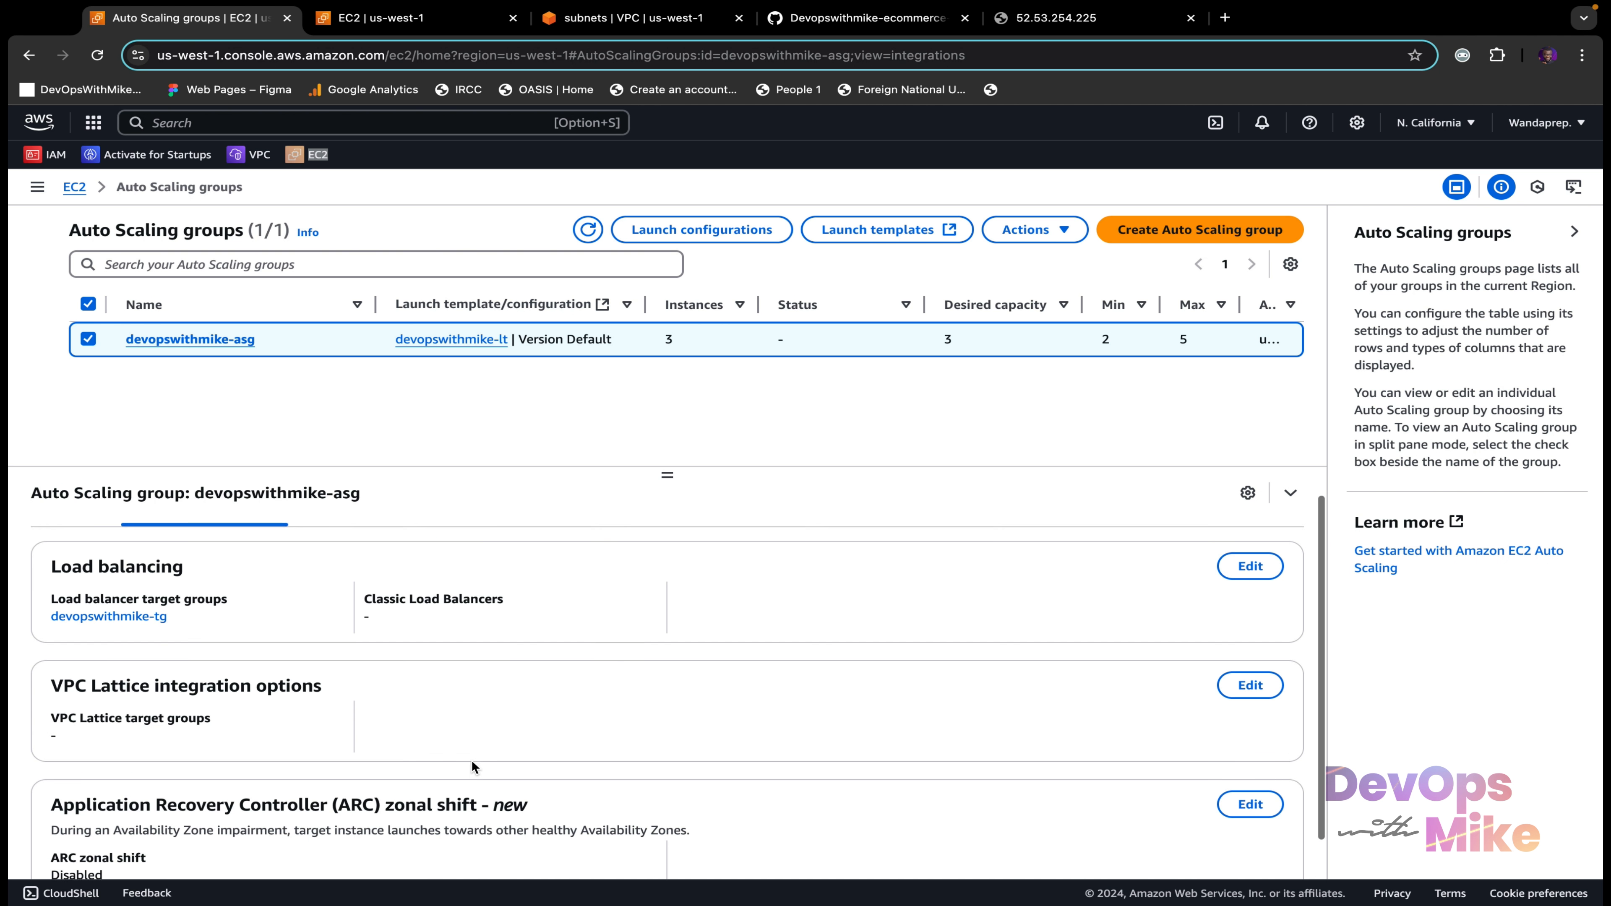
scroll(471, 766, up, 2)
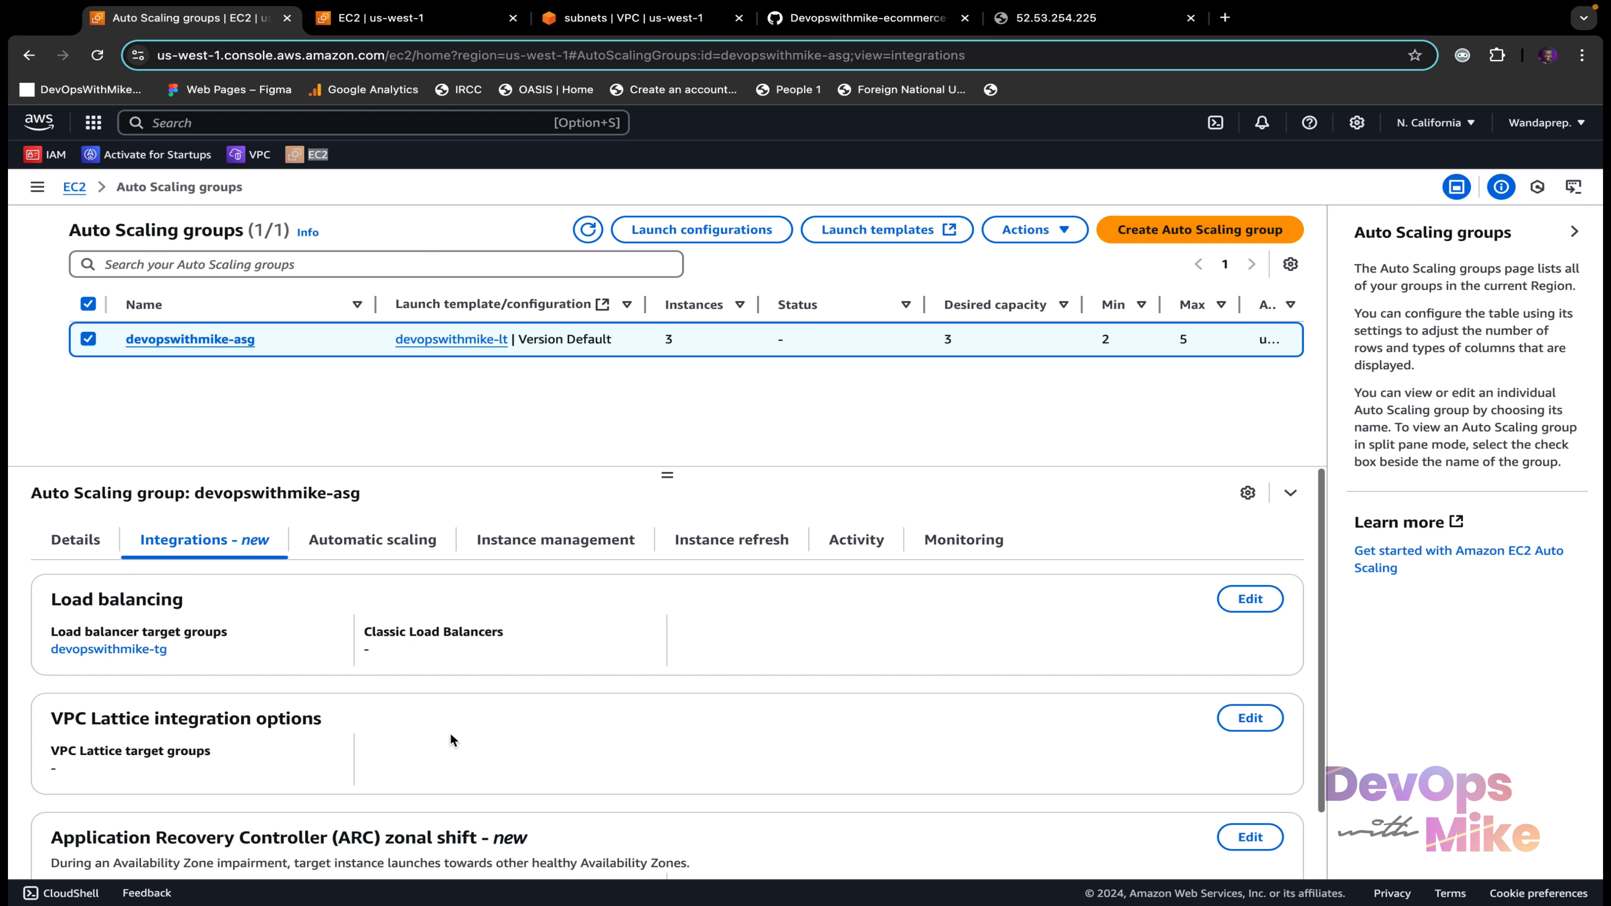
Step: Examine the group's managed instances, lifecycle hooks, warm pool and instance refresh information
click(565, 545)
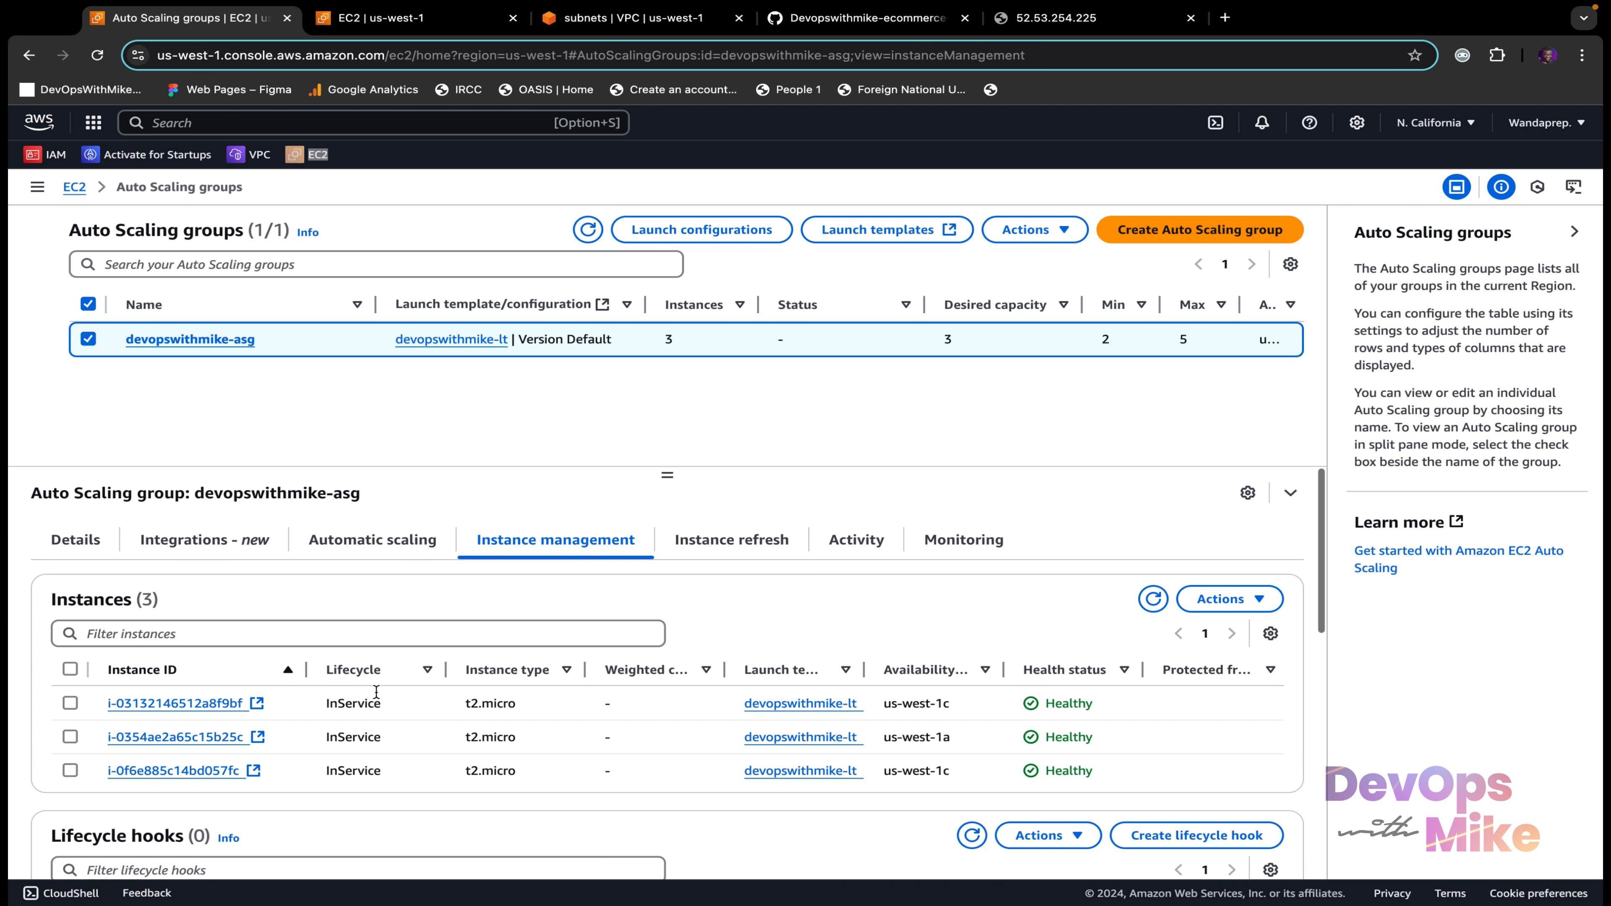
scroll(377, 691, down, 3)
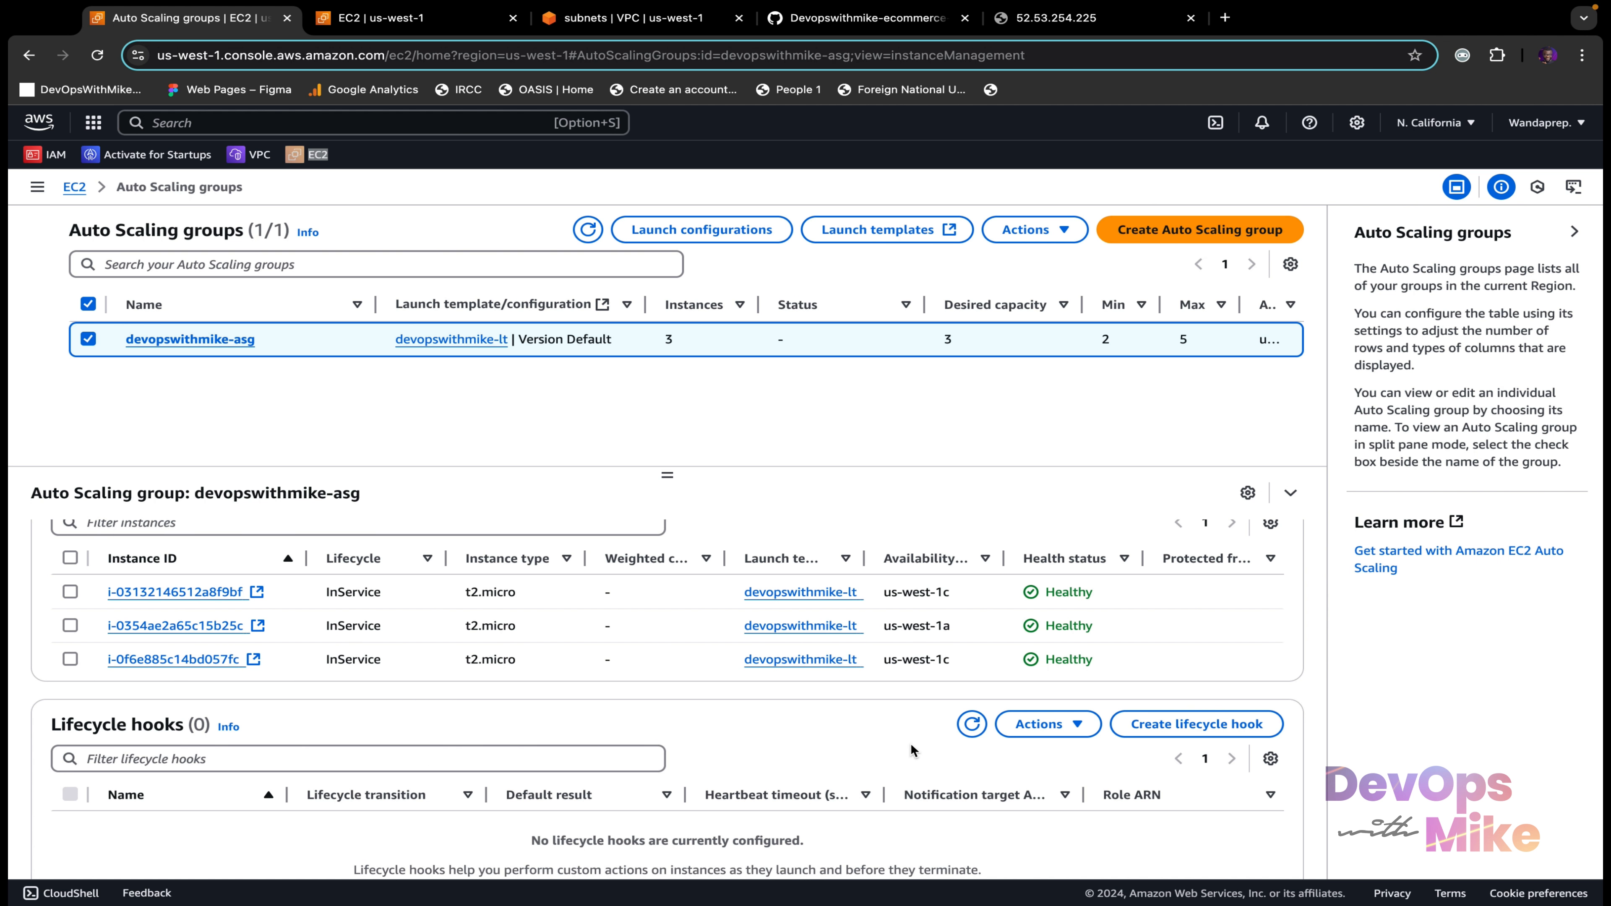
scroll(910, 744, down, 5)
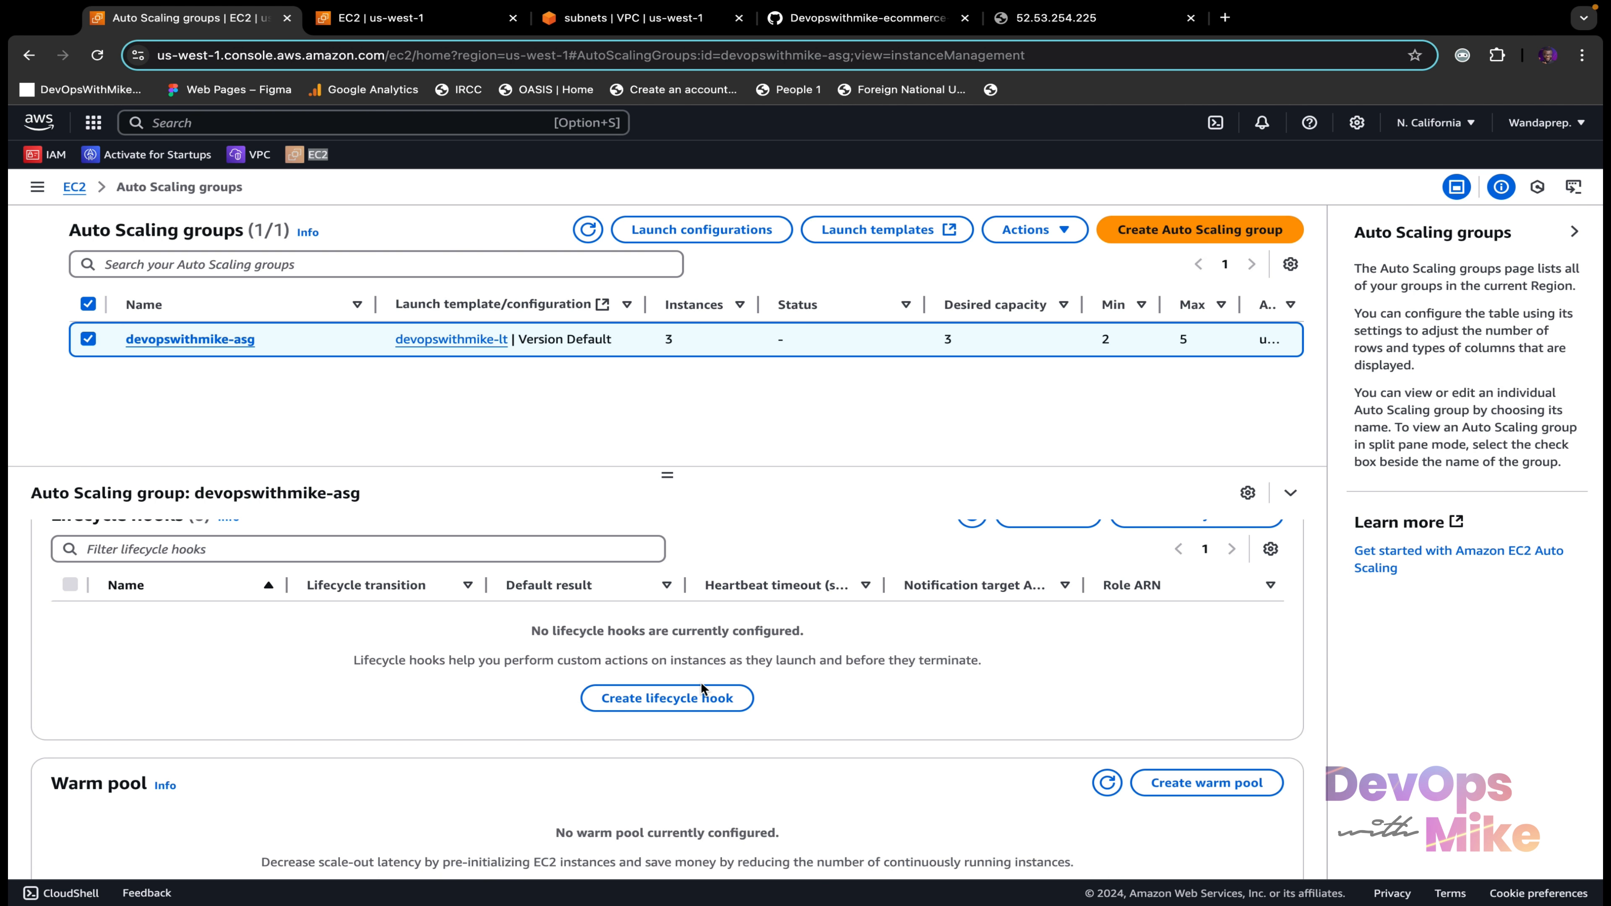
scroll(701, 683, up, 1)
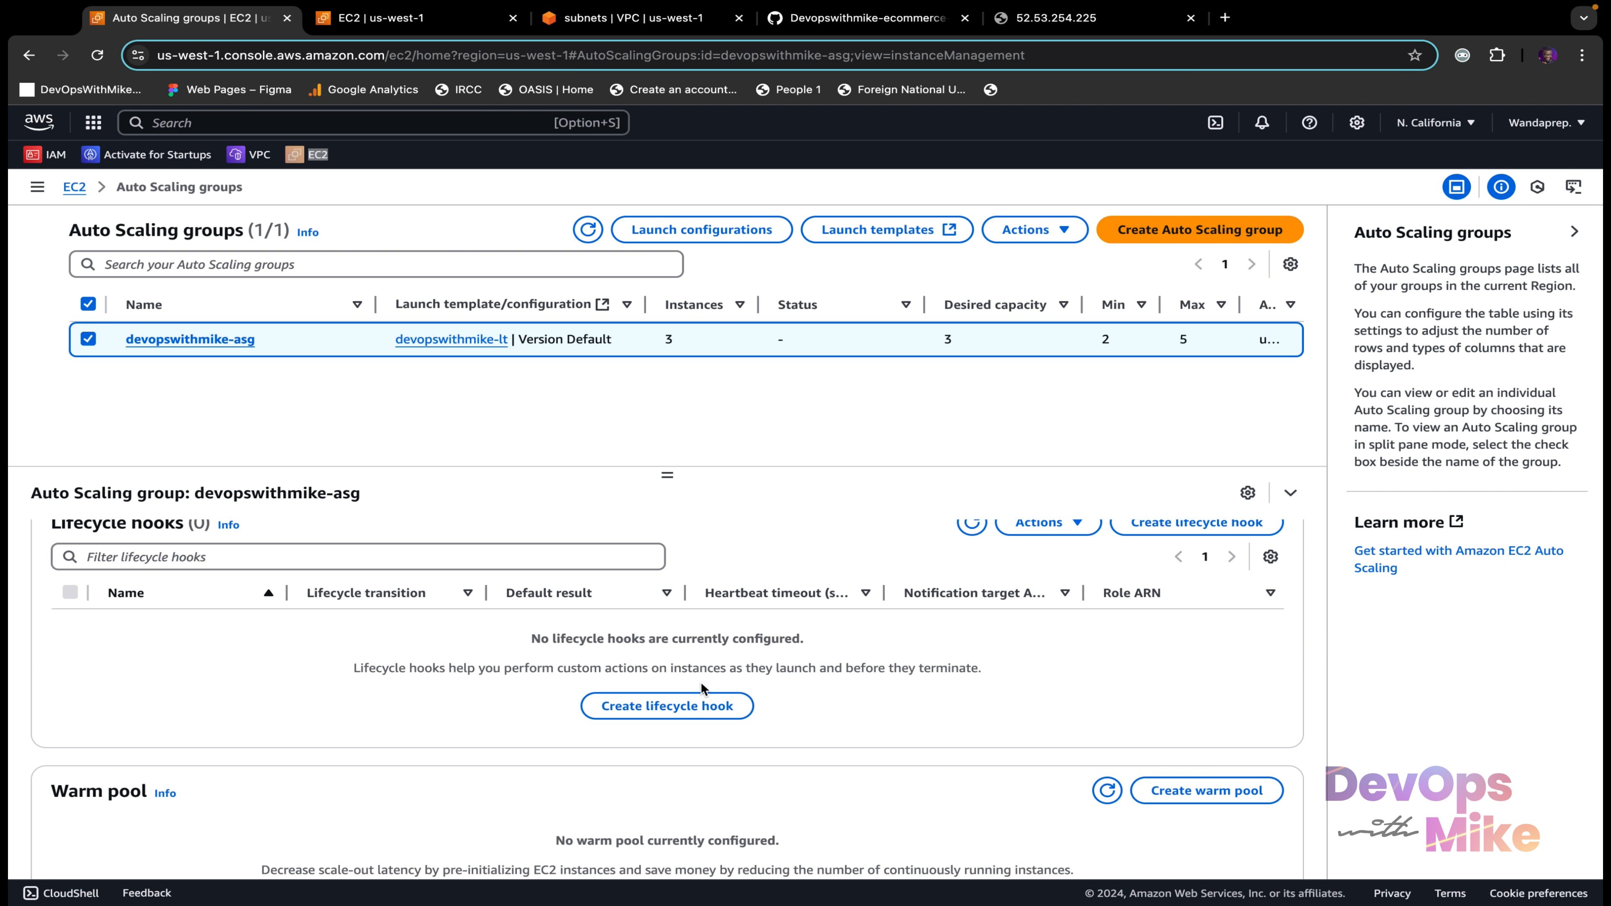
scroll(701, 683, down, 2)
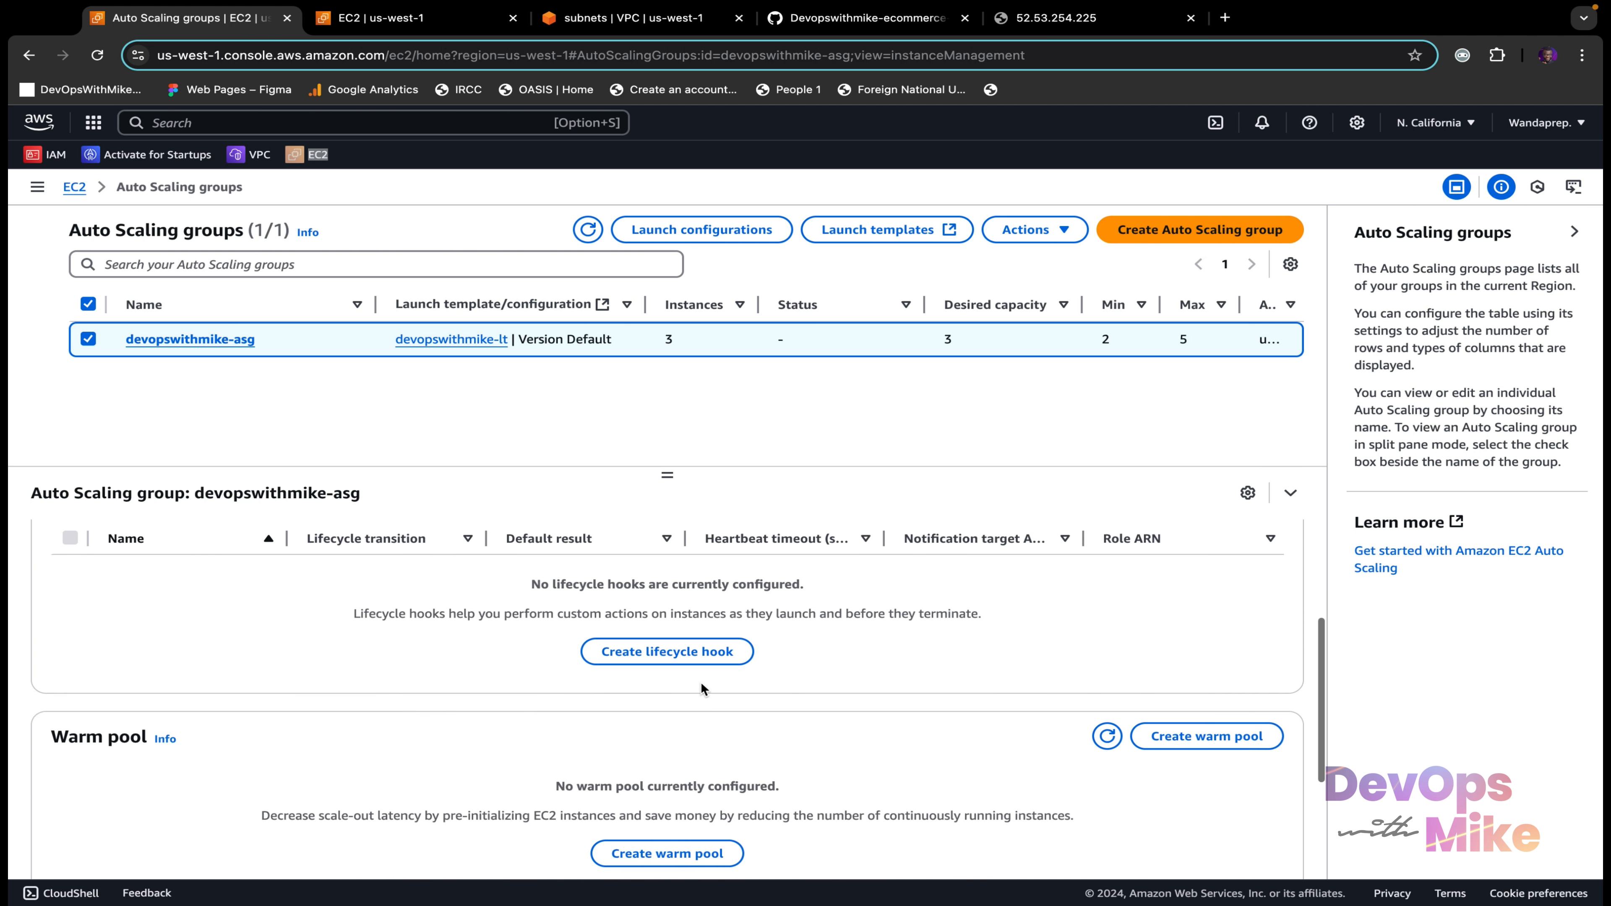
scroll(567, 790, down, 3)
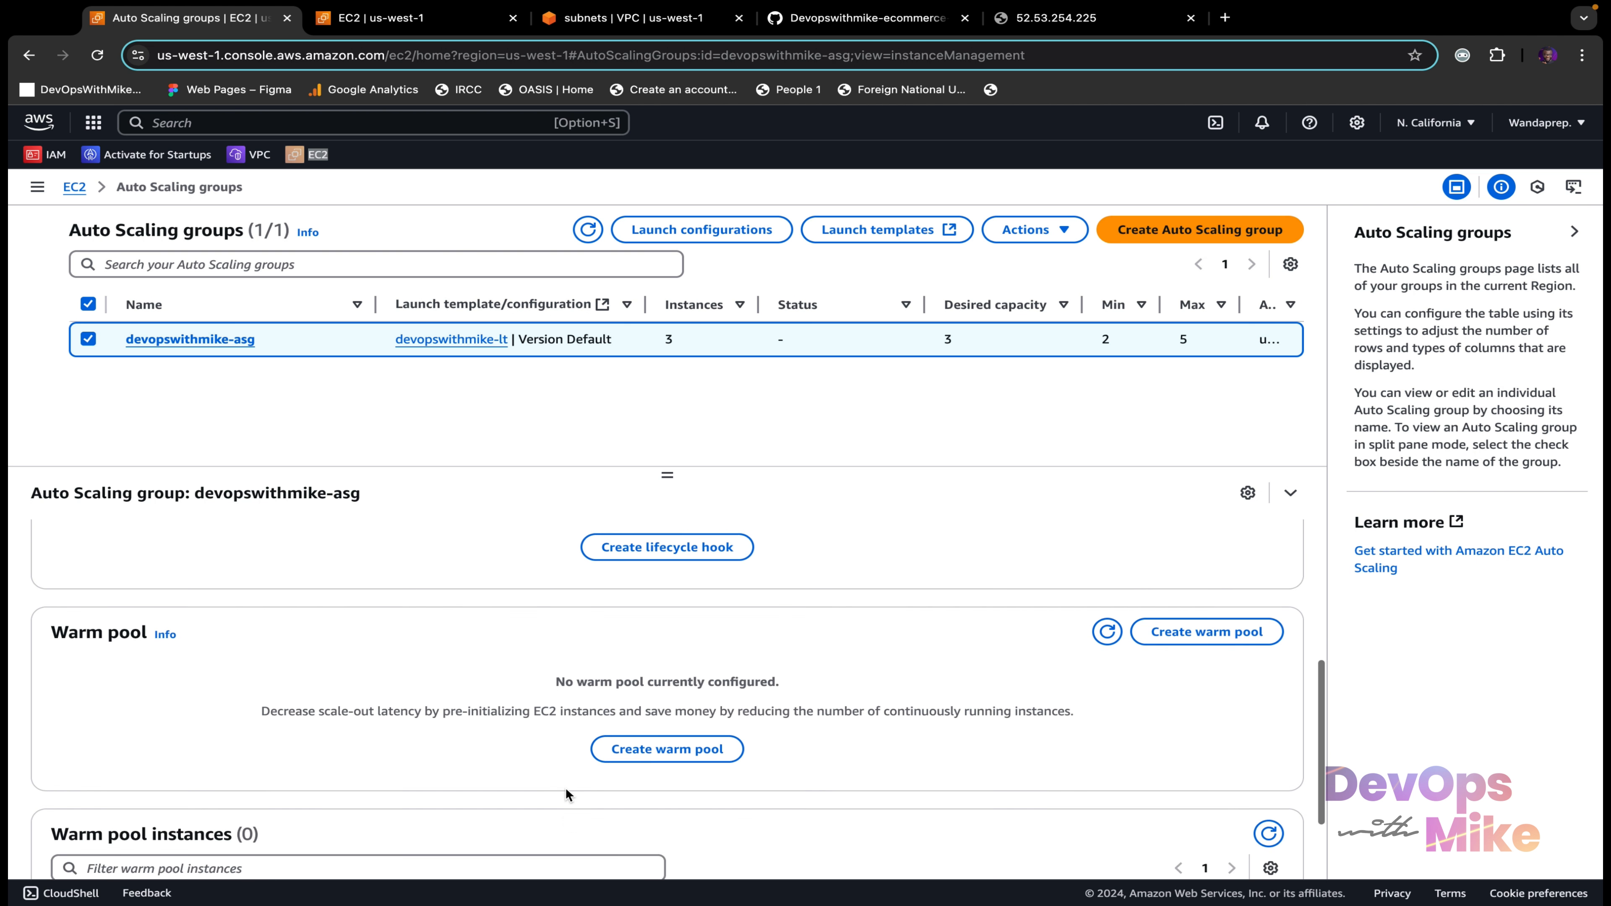
scroll(567, 792, down, 3)
scroll(566, 792, up, 10)
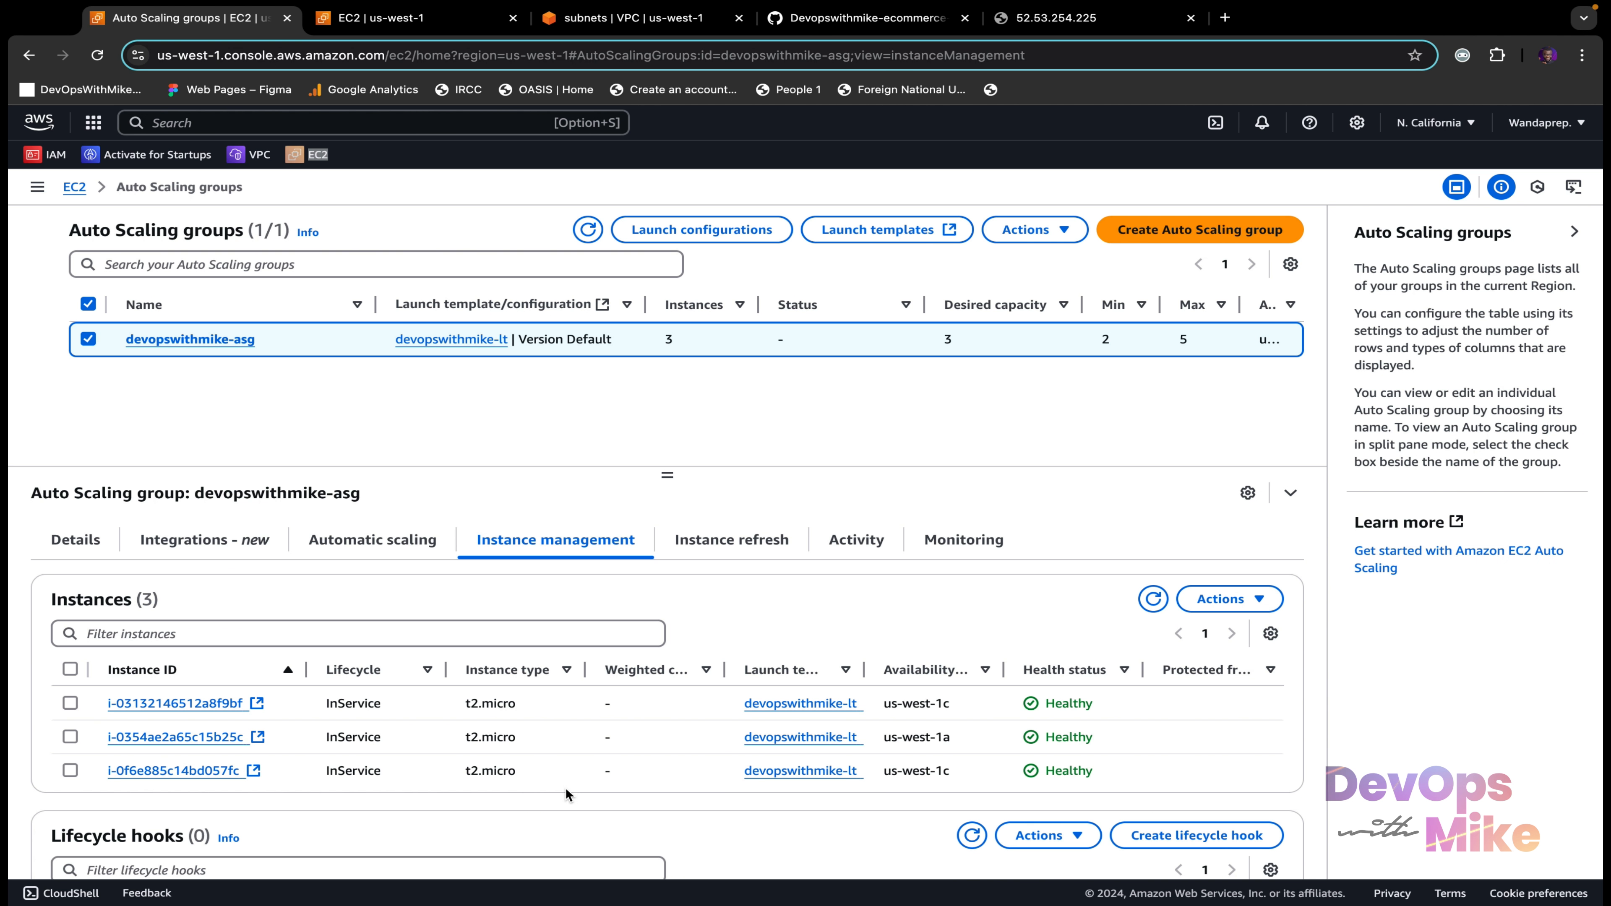
click(771, 548)
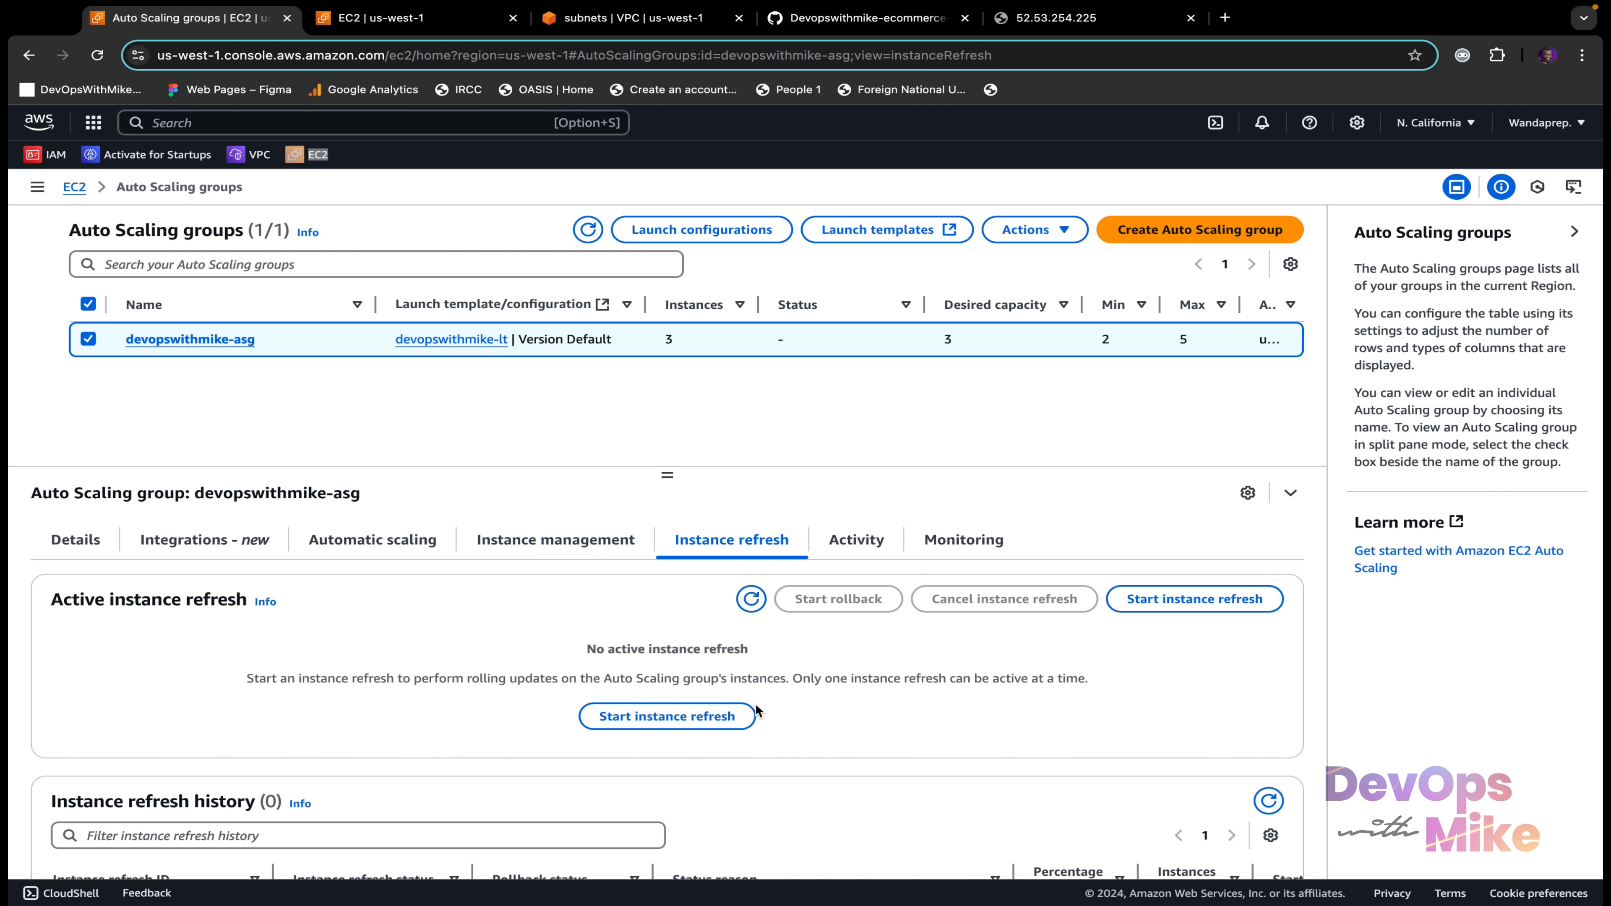
Step: Switch back to the EC2 instances list and refresh it to check the new instances' status checks
click(406, 18)
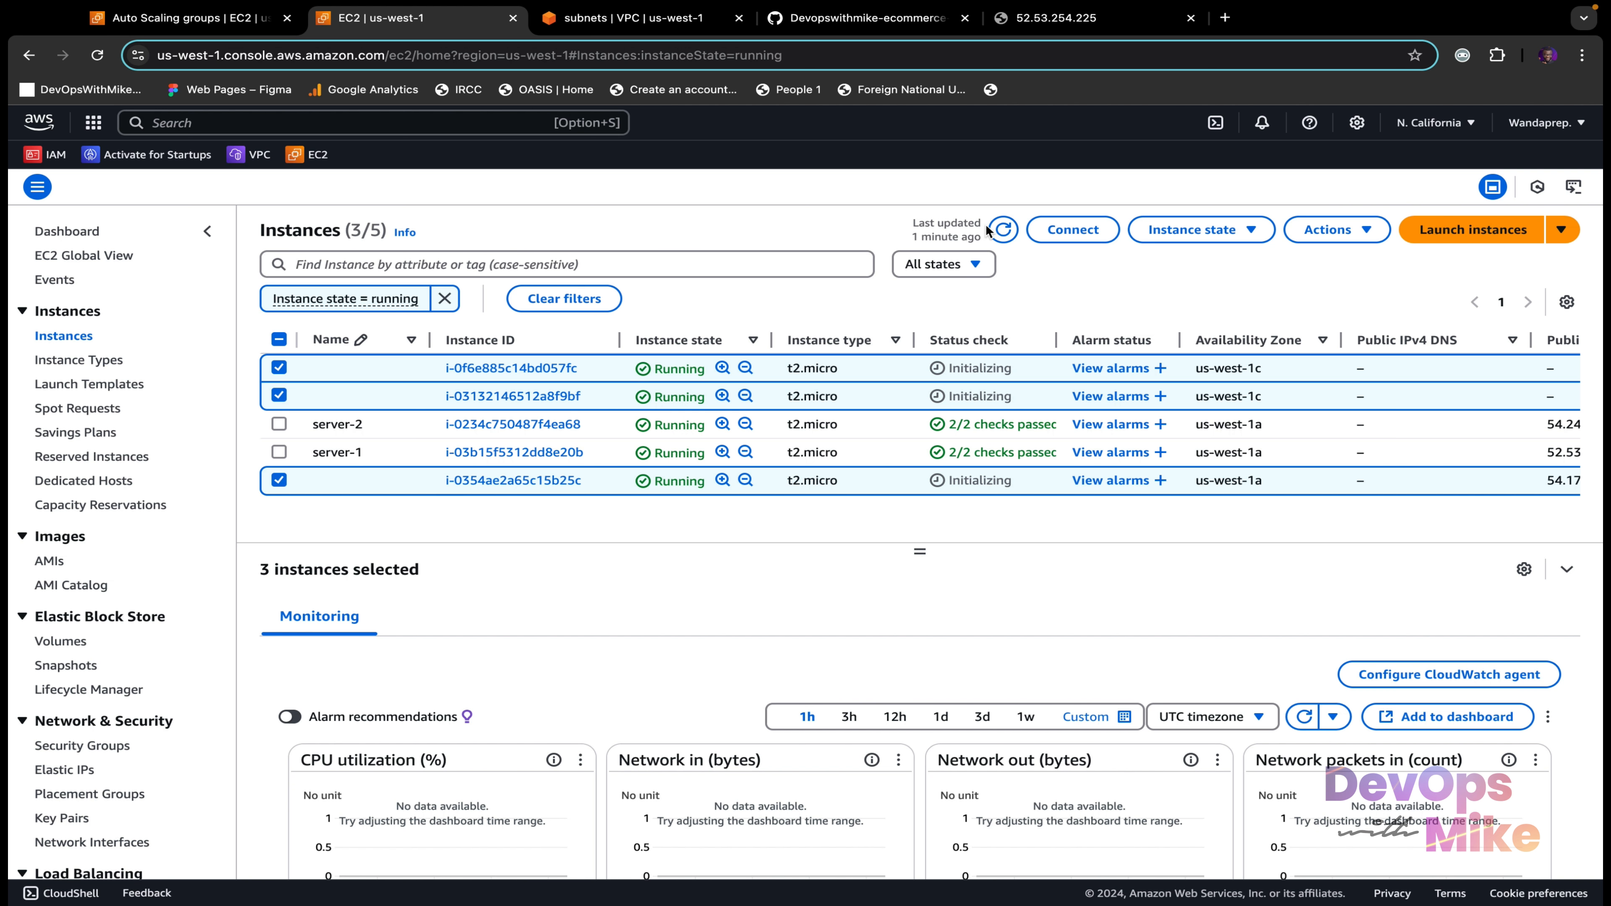
click(1004, 229)
click(1004, 232)
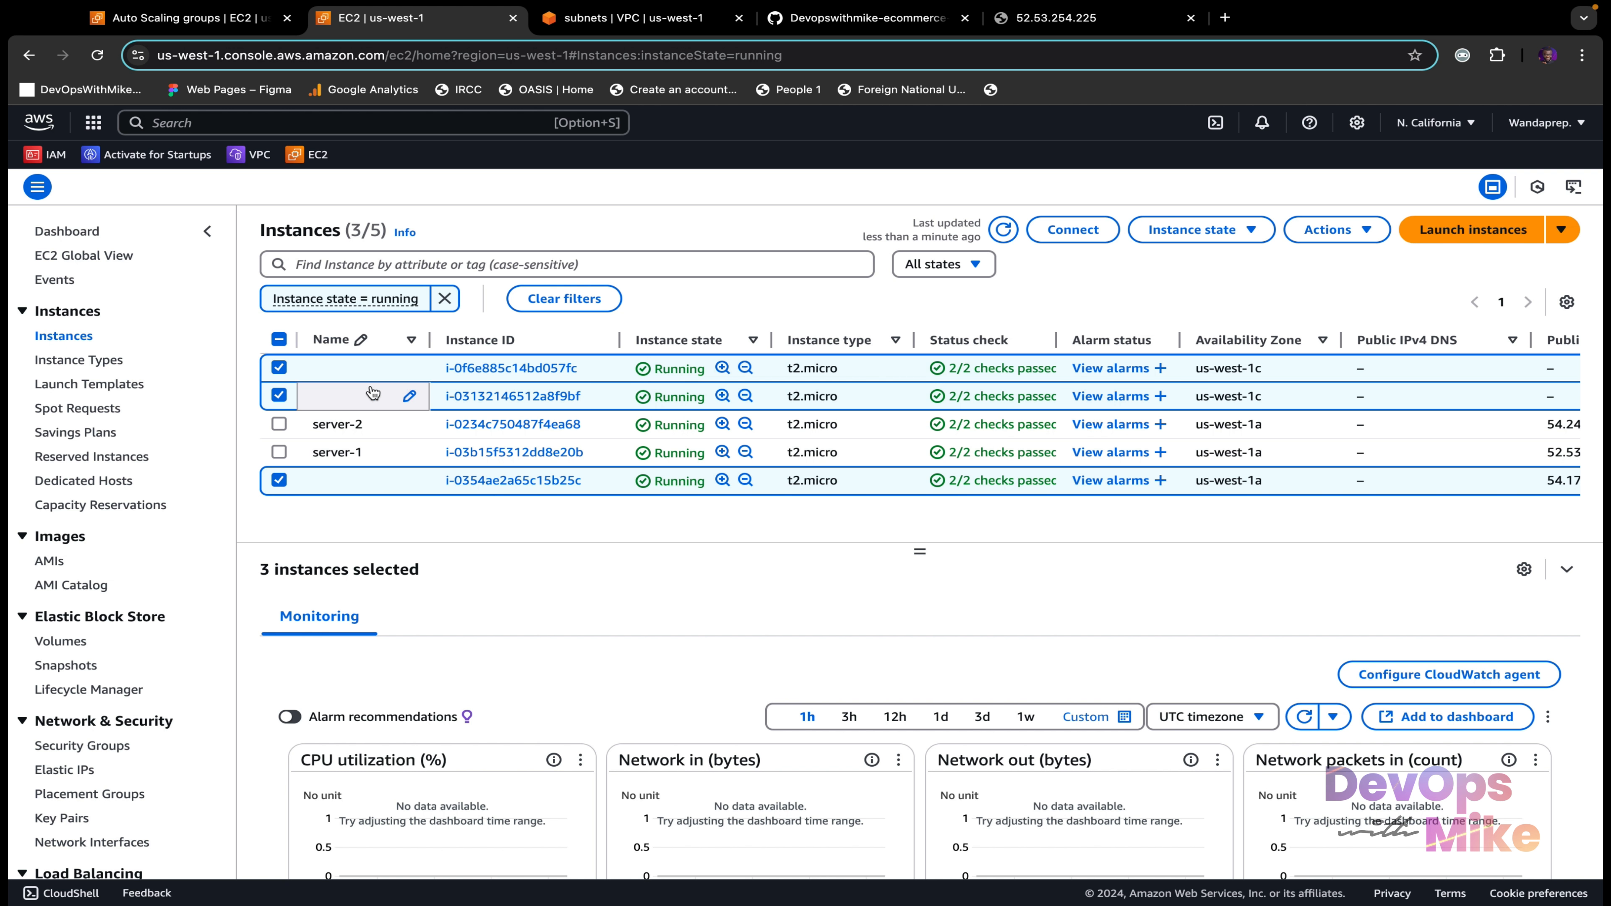
click(279, 367)
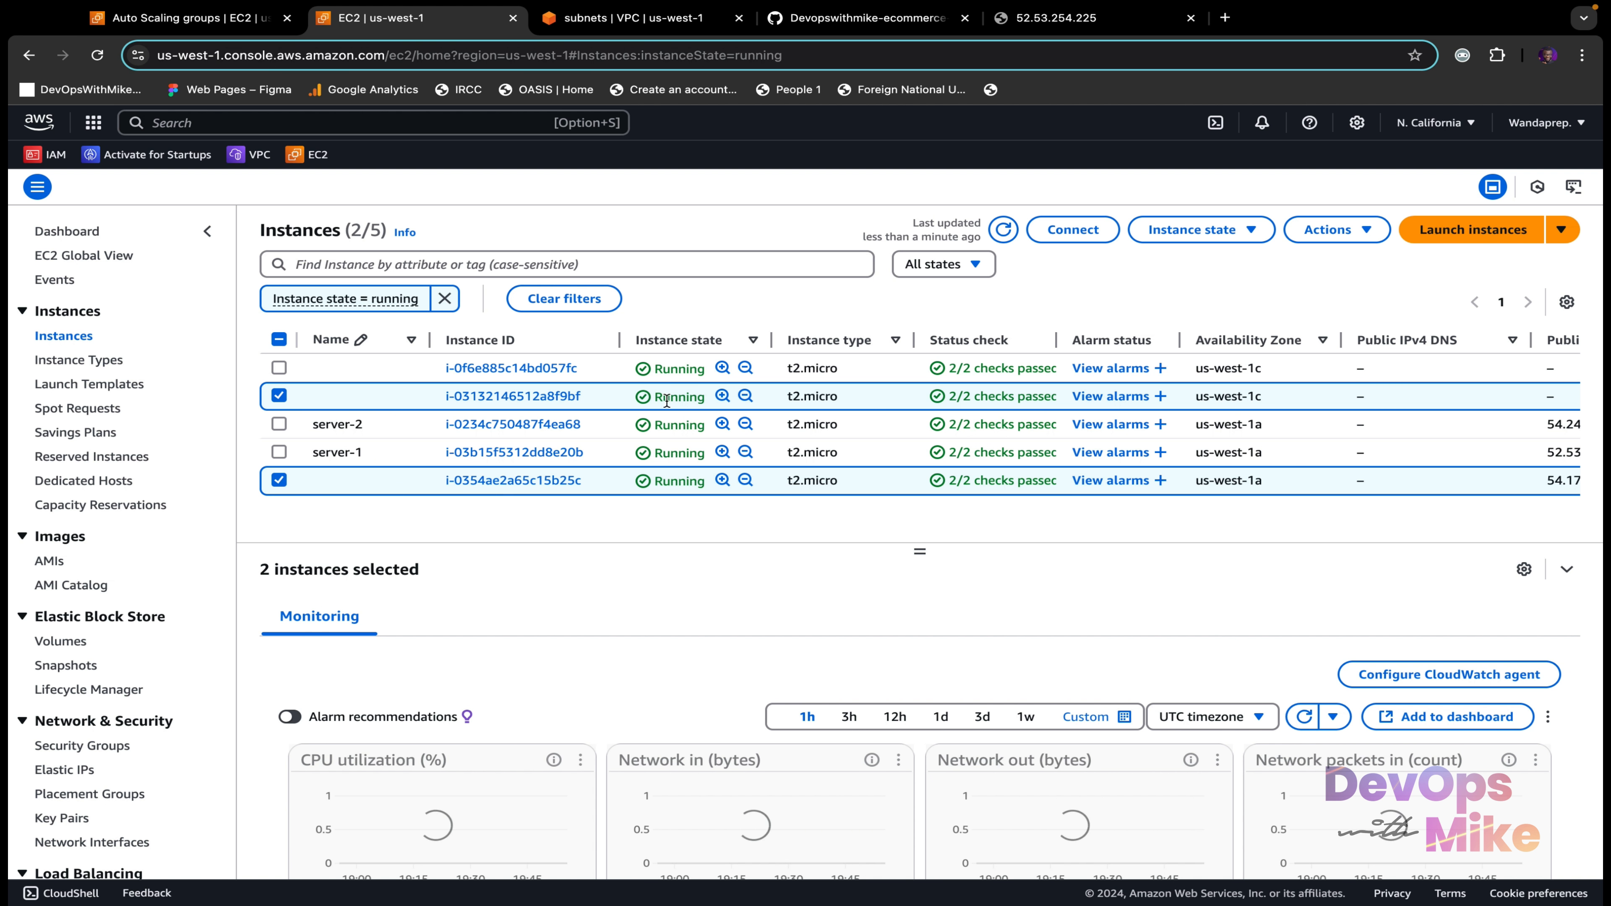
click(1256, 234)
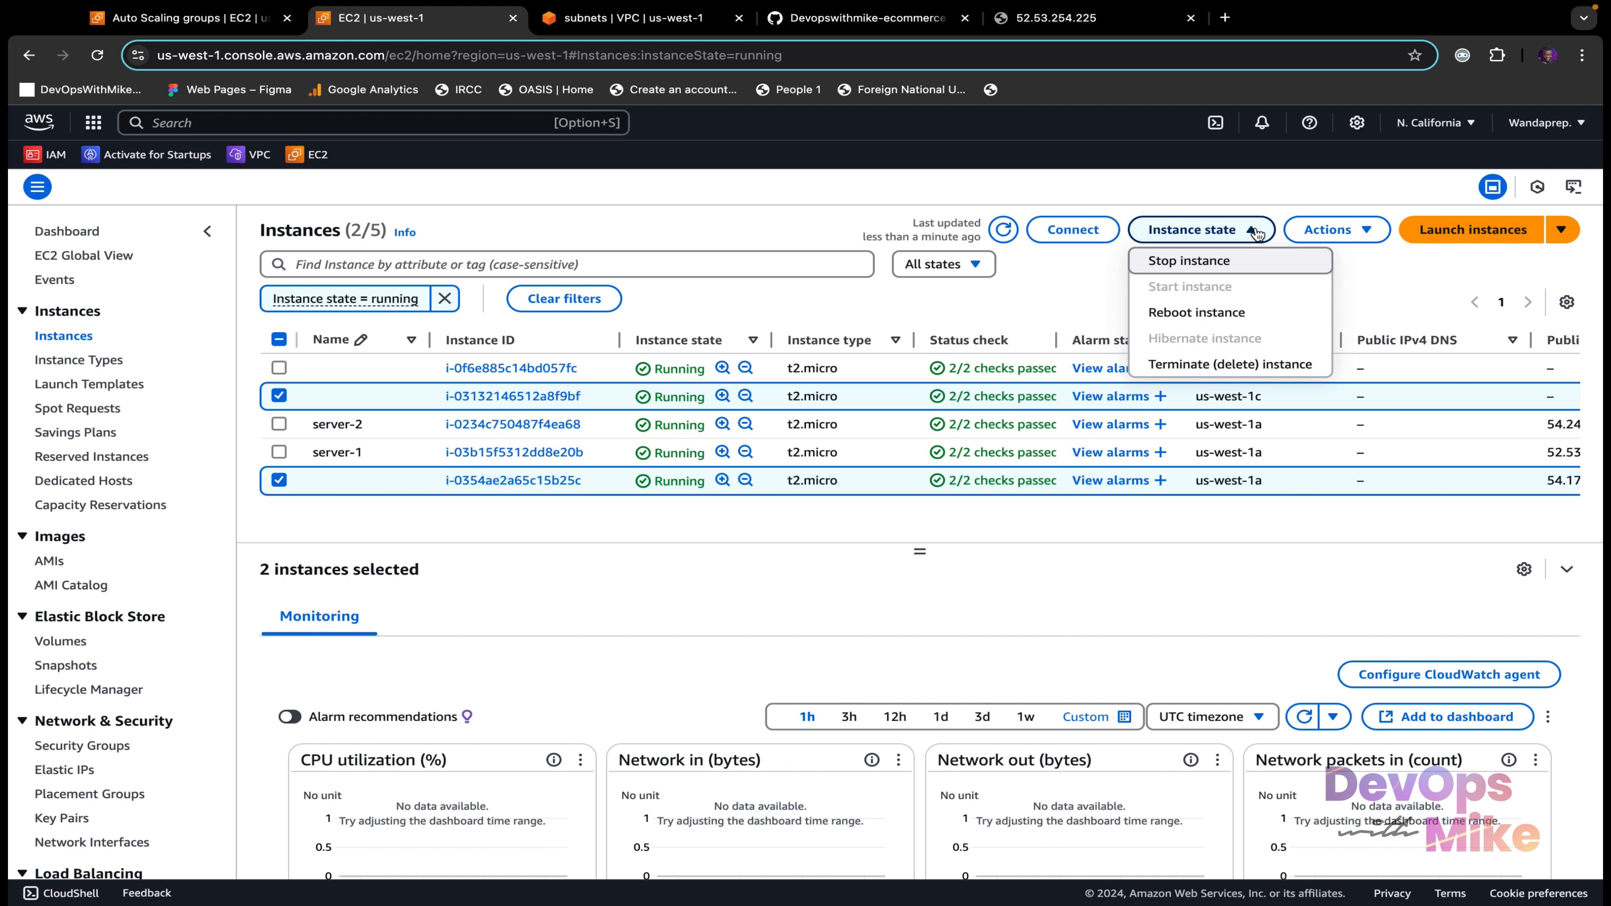
click(1229, 364)
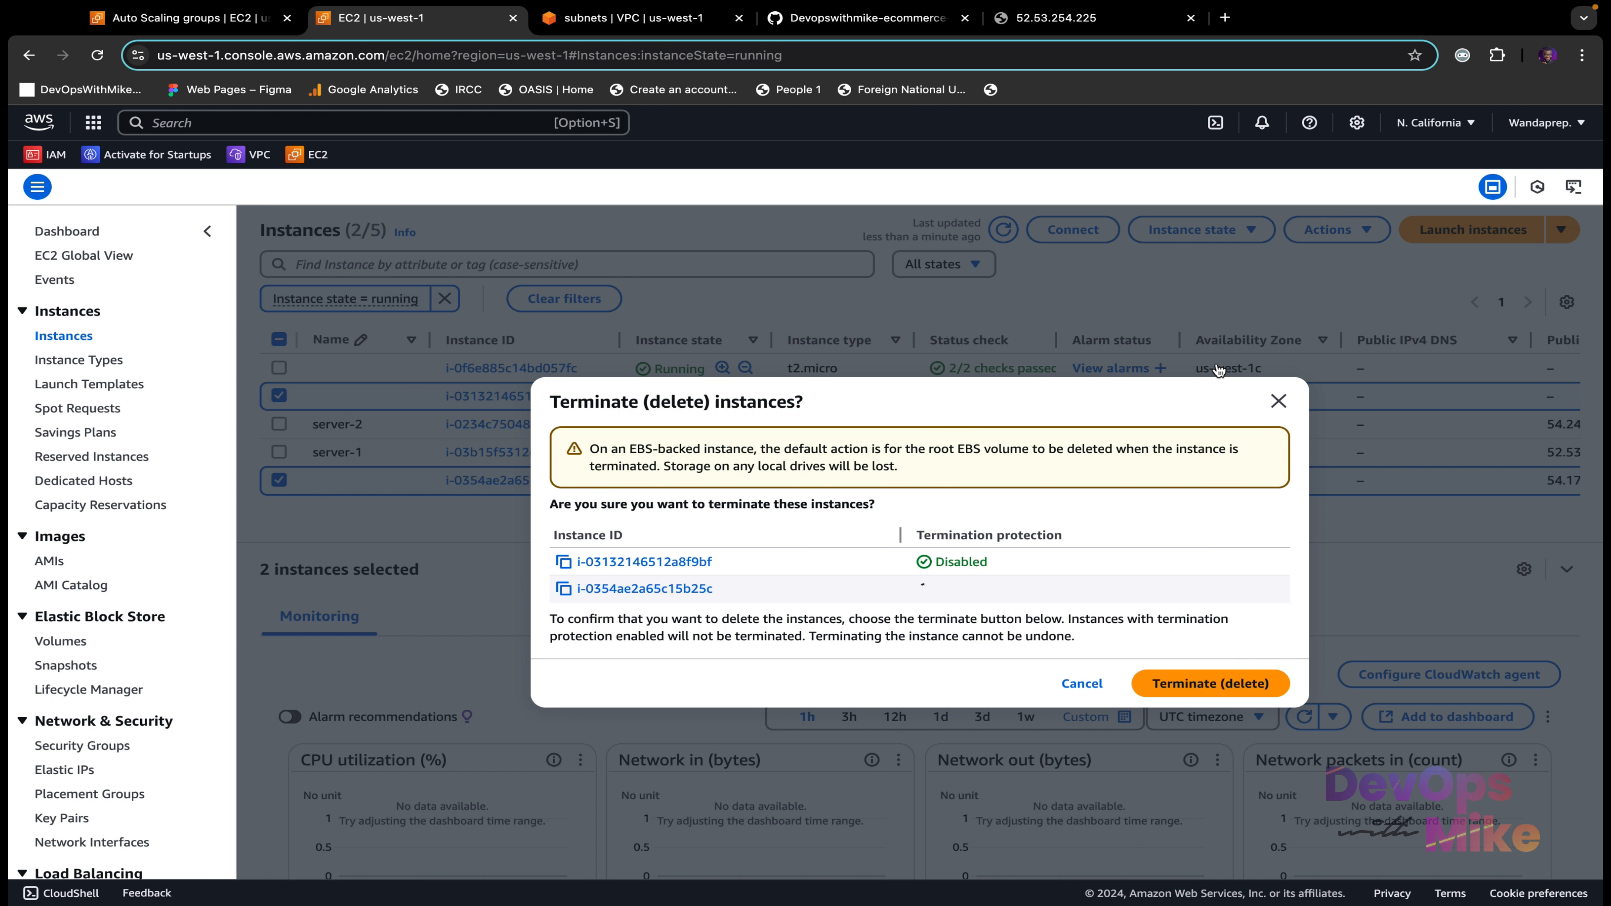
click(1229, 685)
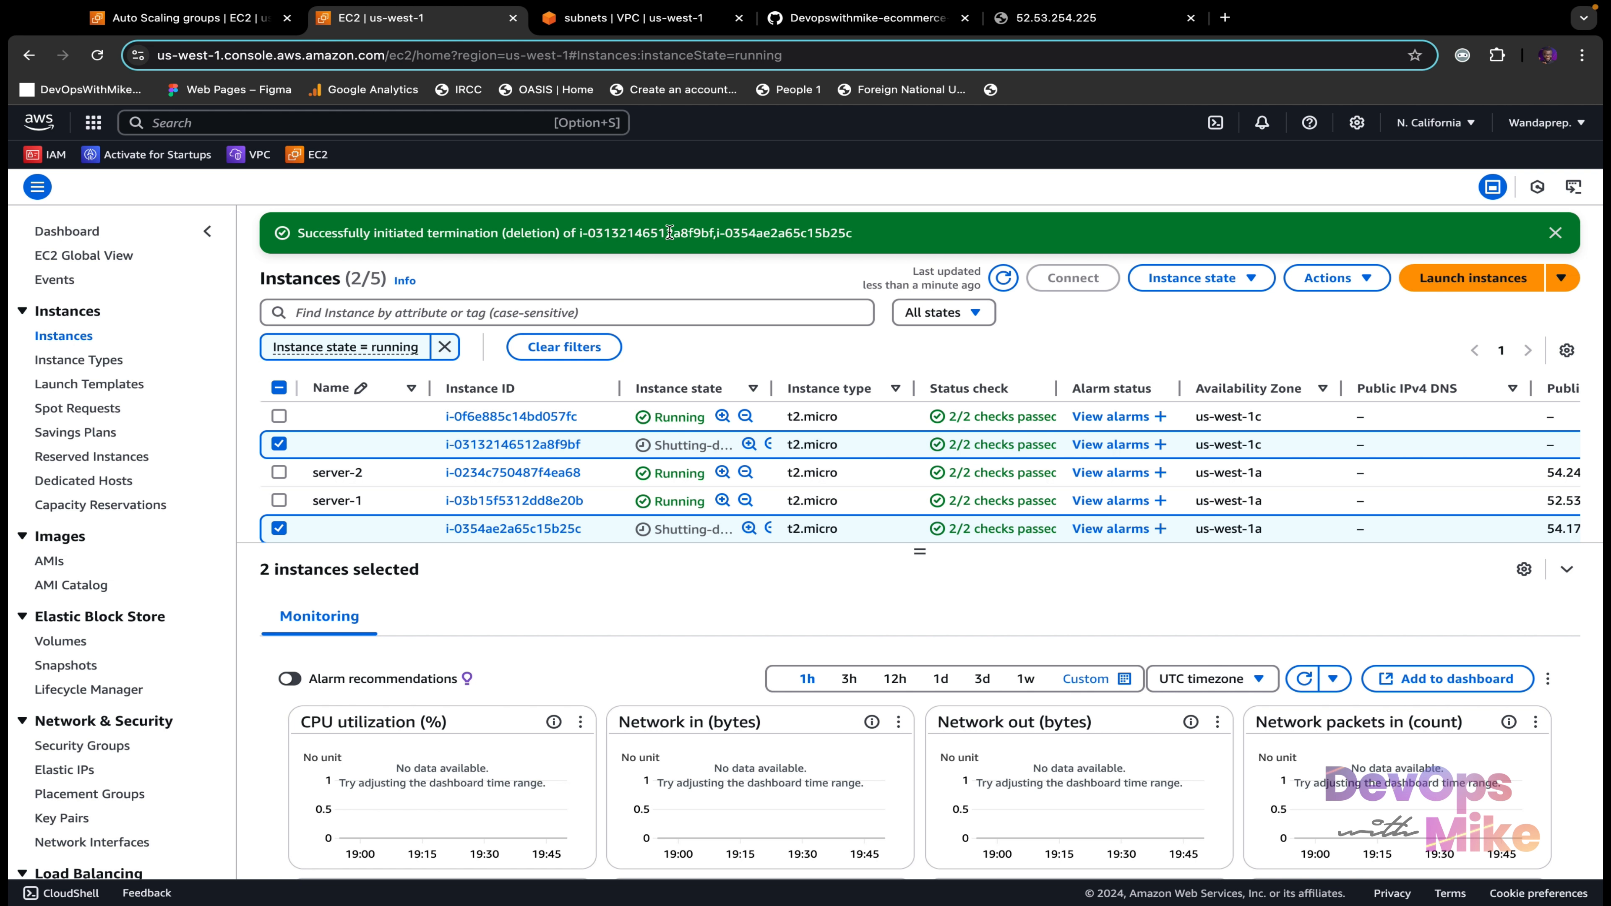
Step: Refresh the running instances list and select the remaining unnamed instance, i-0f6e885c14bd057fc
click(1005, 279)
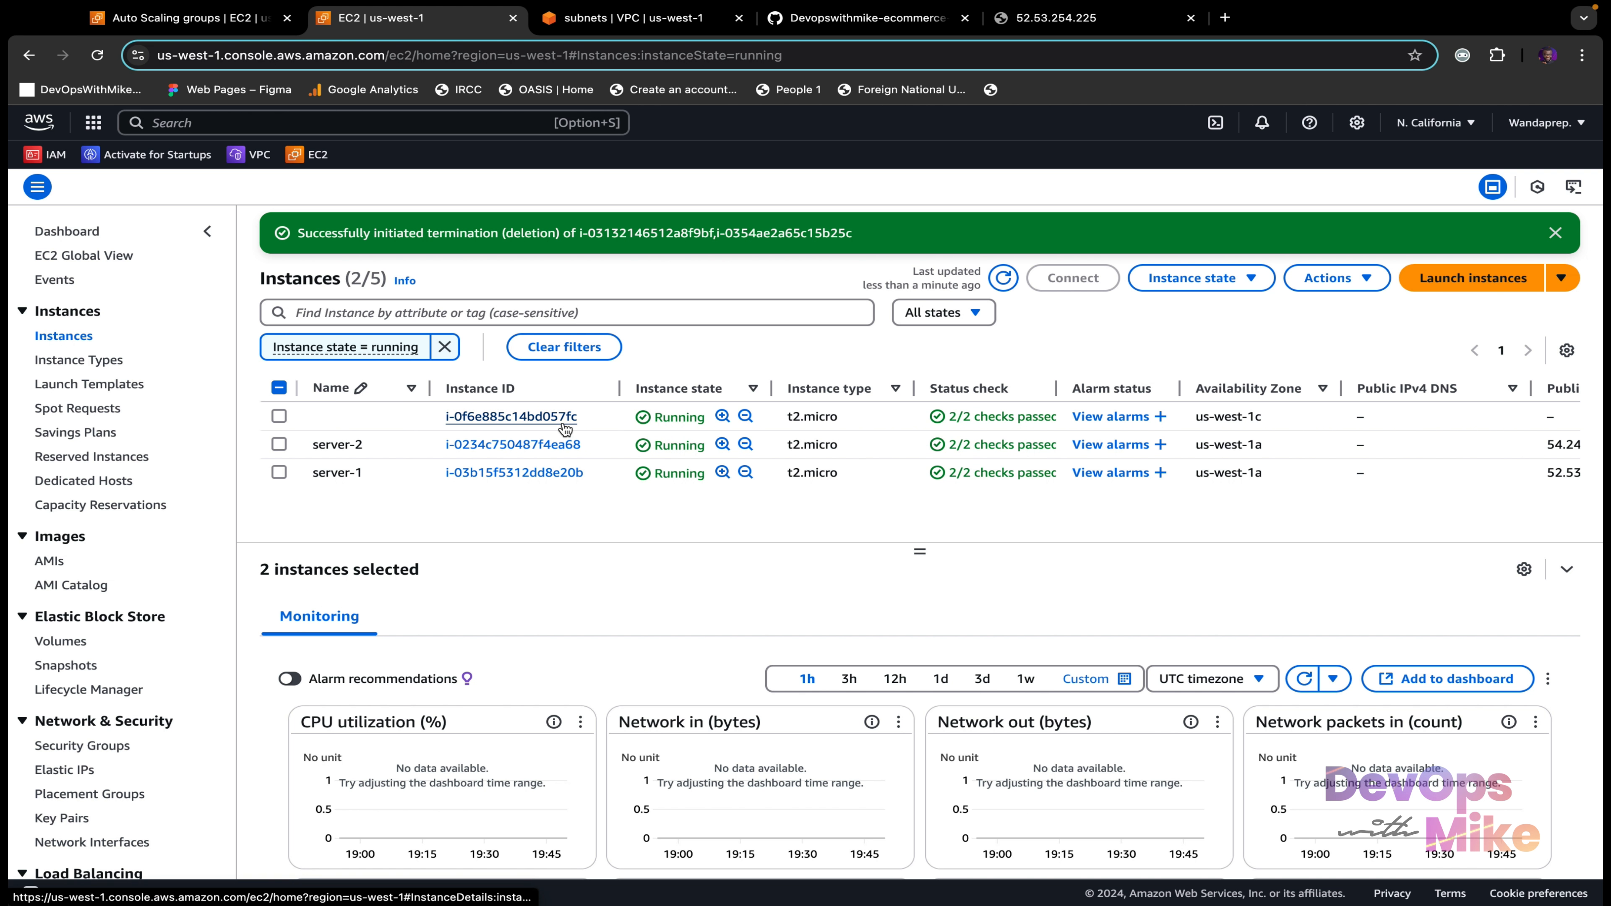
click(280, 416)
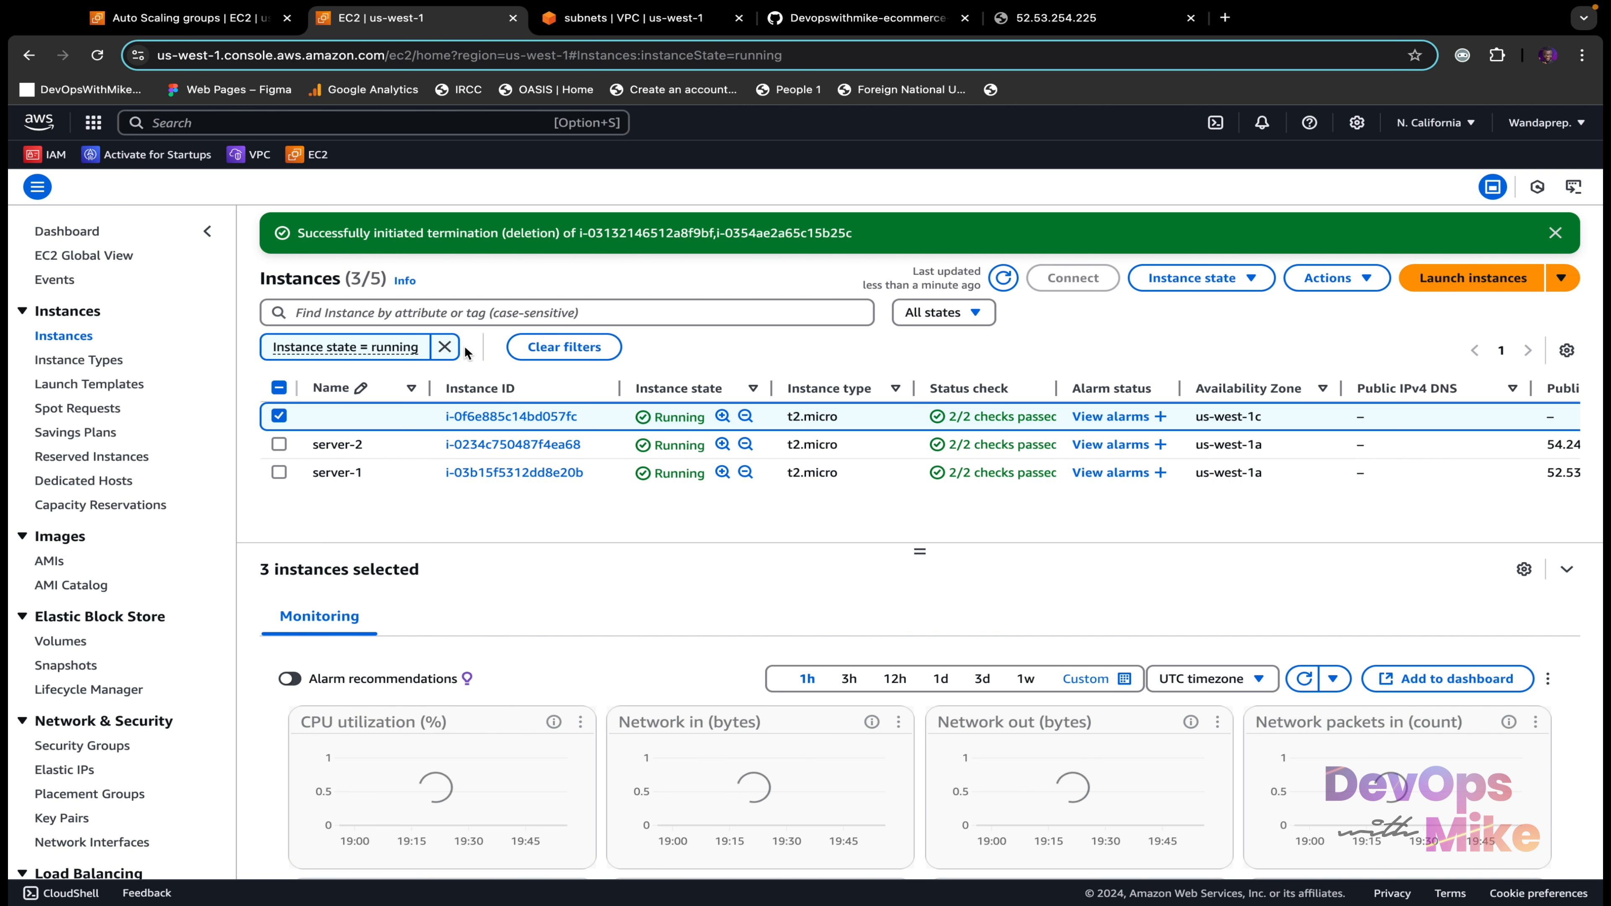
click(279, 416)
click(279, 416)
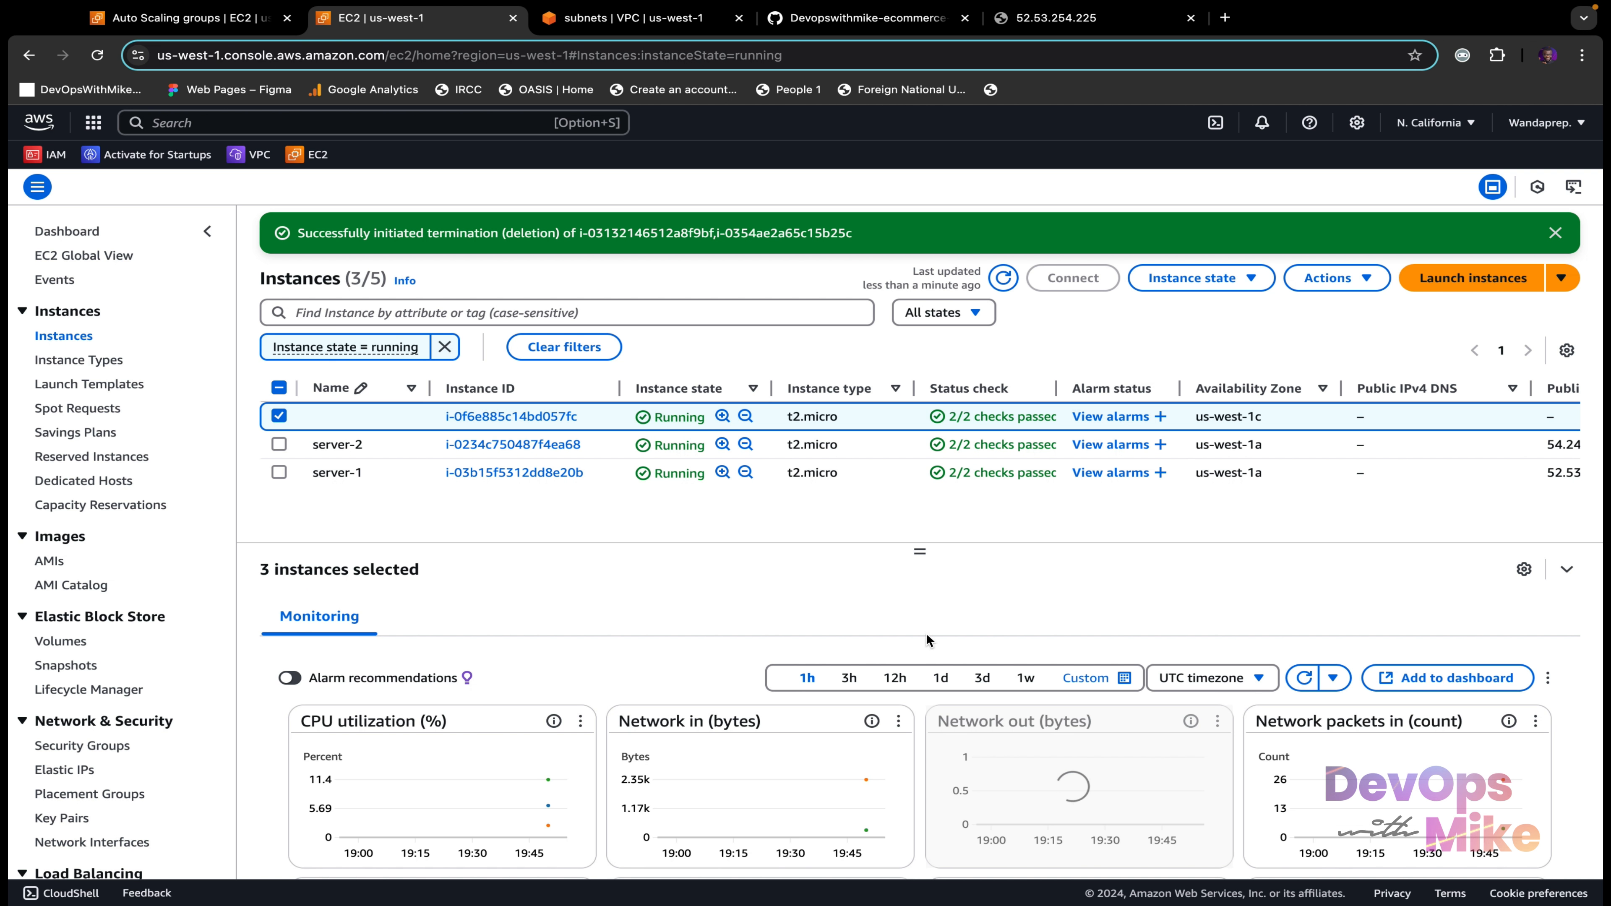
Step: Collapse the navigation sidebar and reselect the remaining unnamed instance with its monitoring pane open
click(1567, 569)
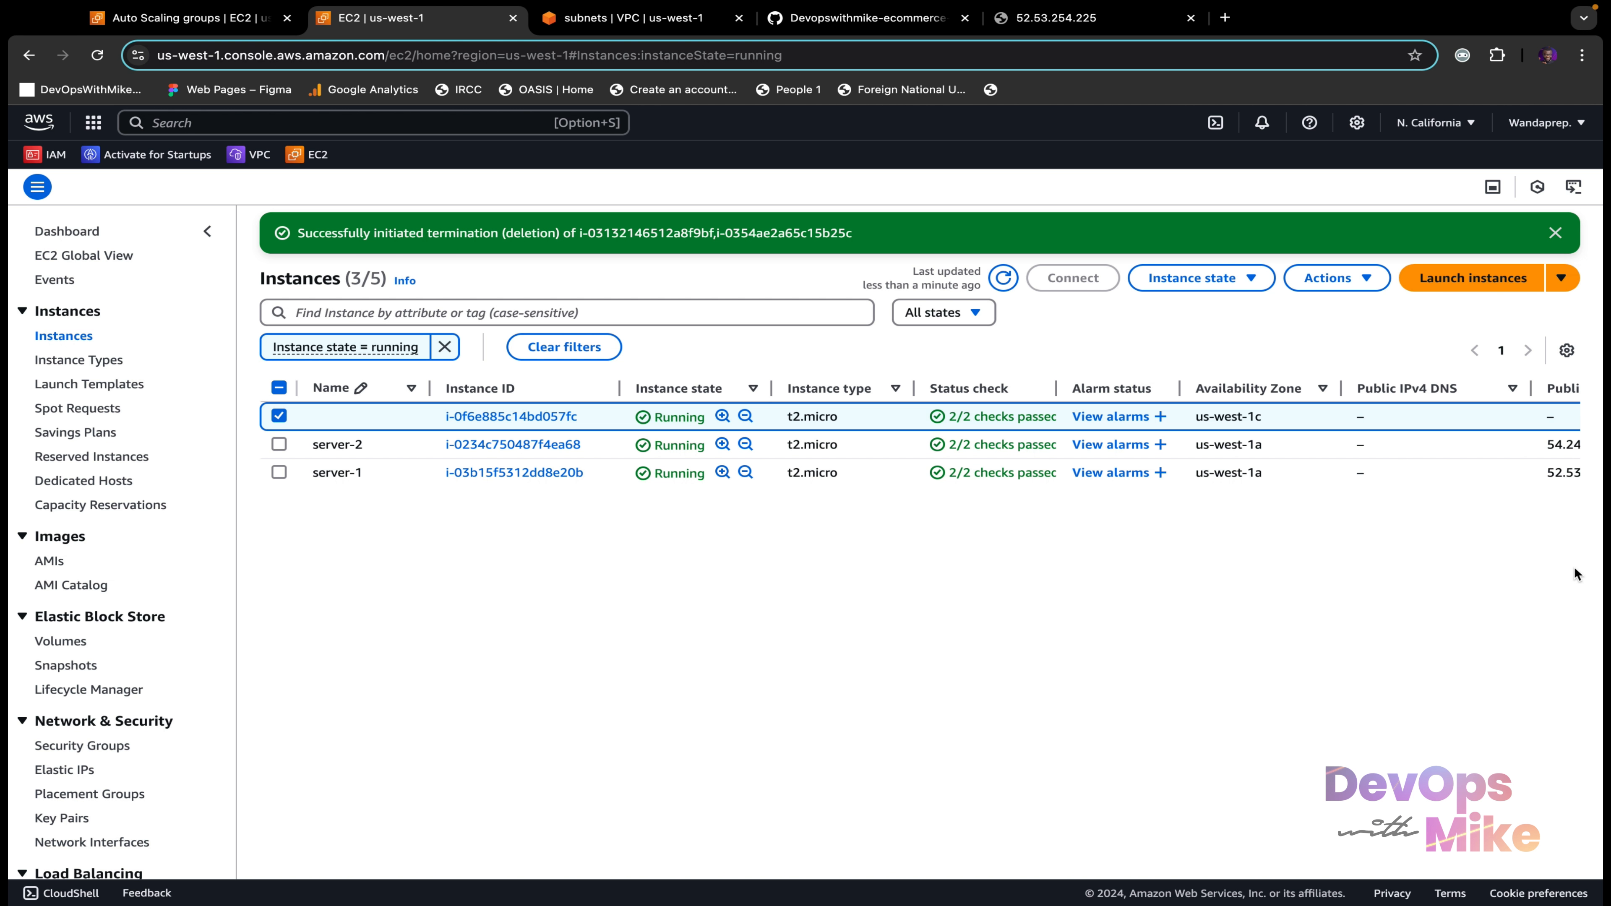
click(279, 415)
click(279, 415)
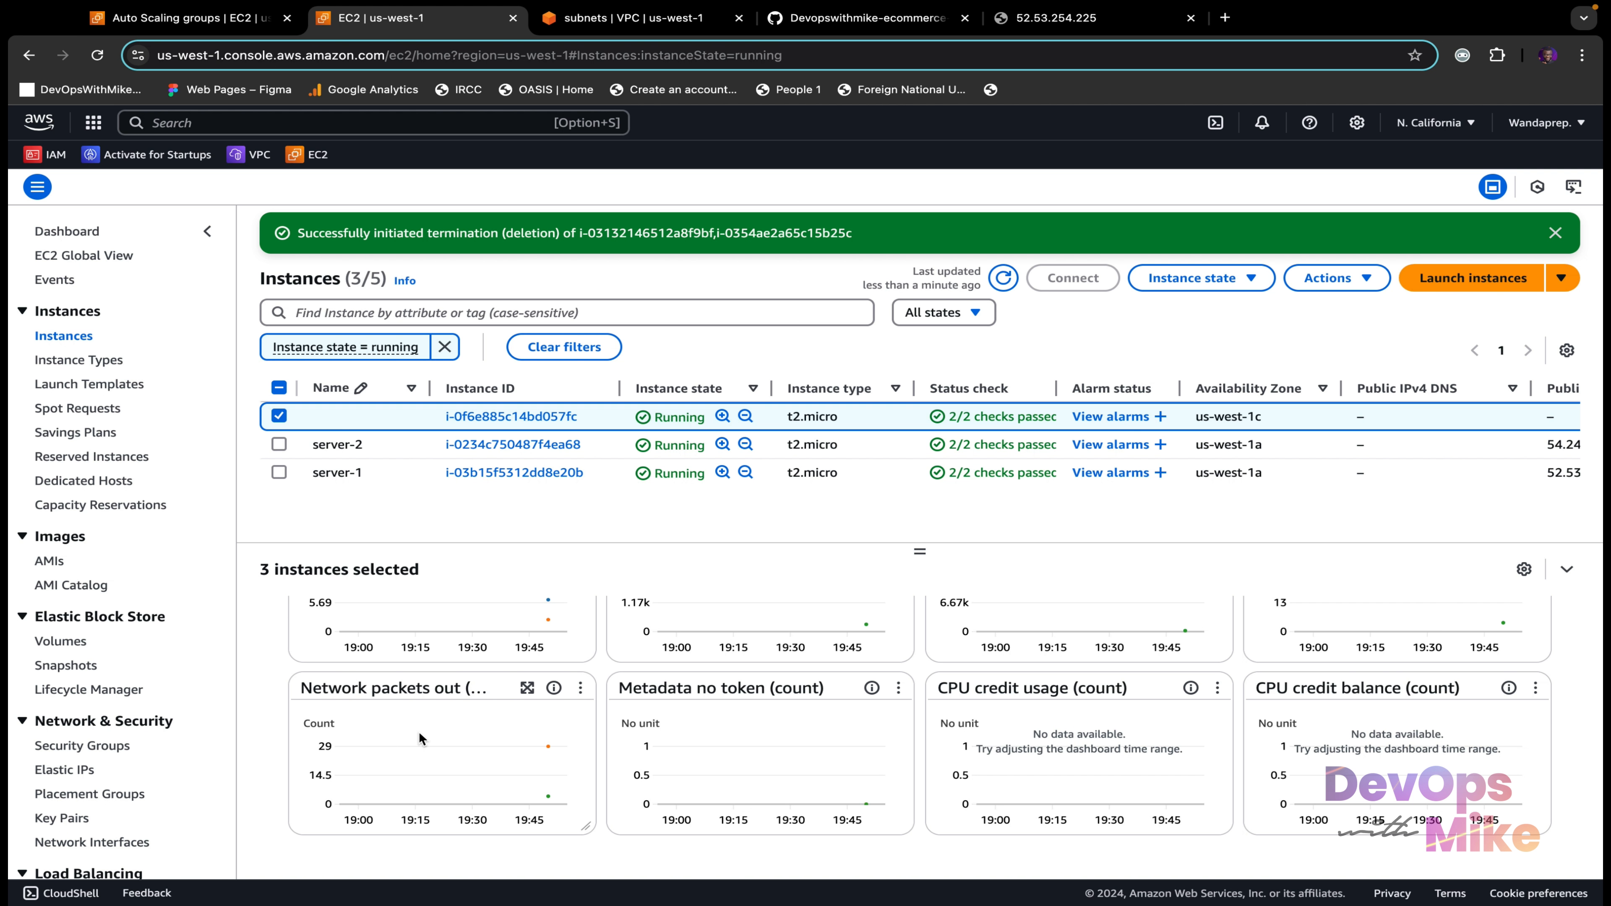
click(1566, 570)
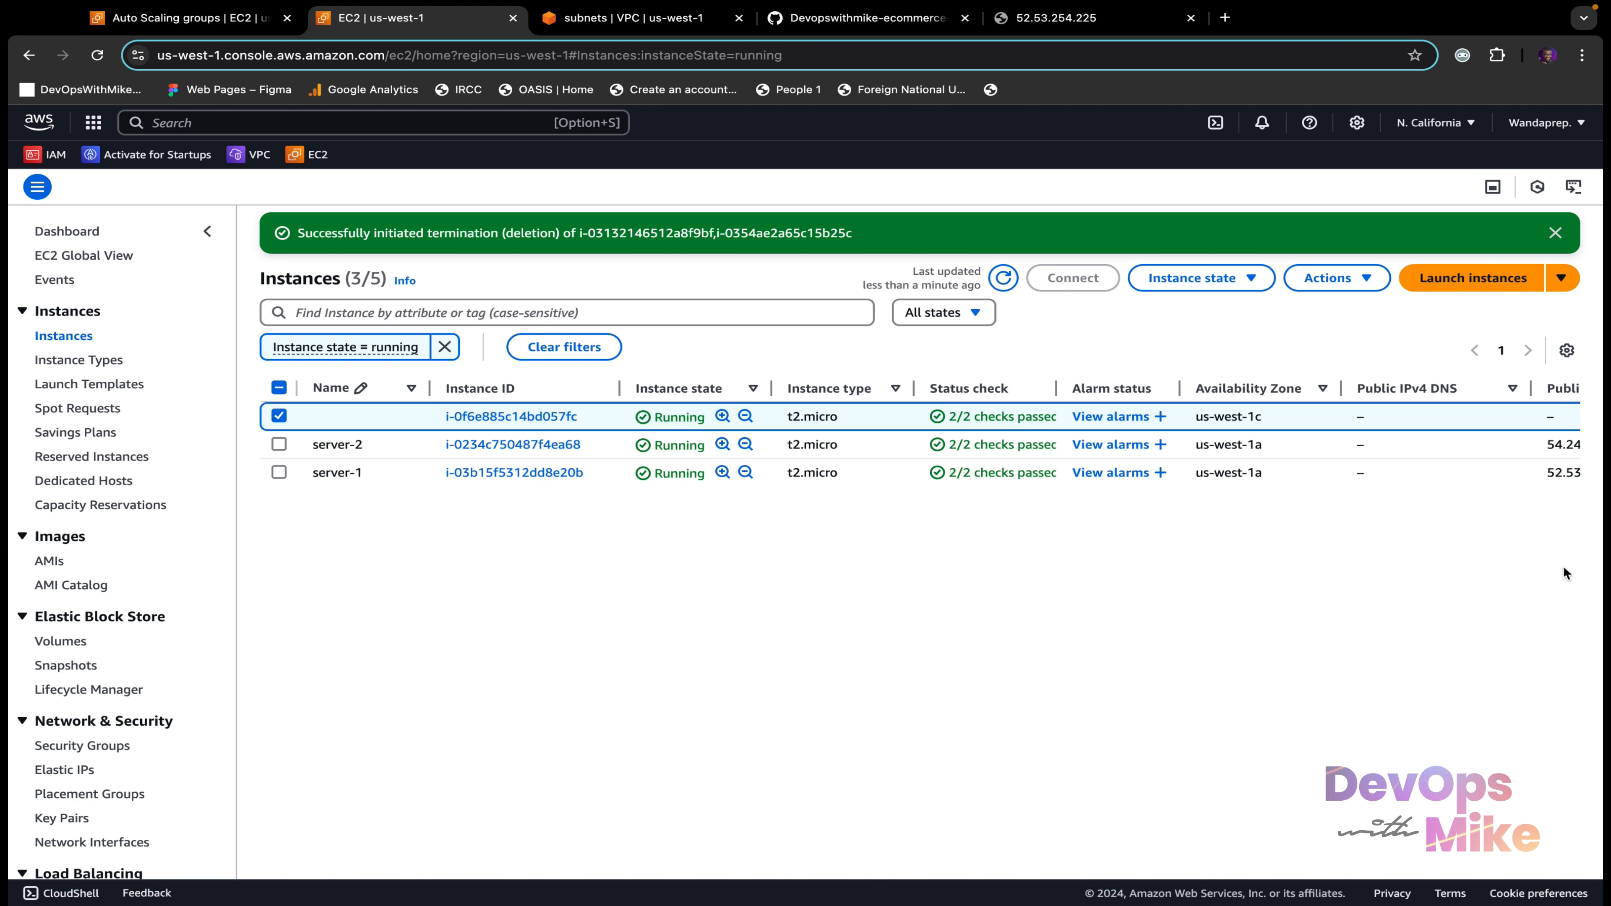
click(207, 232)
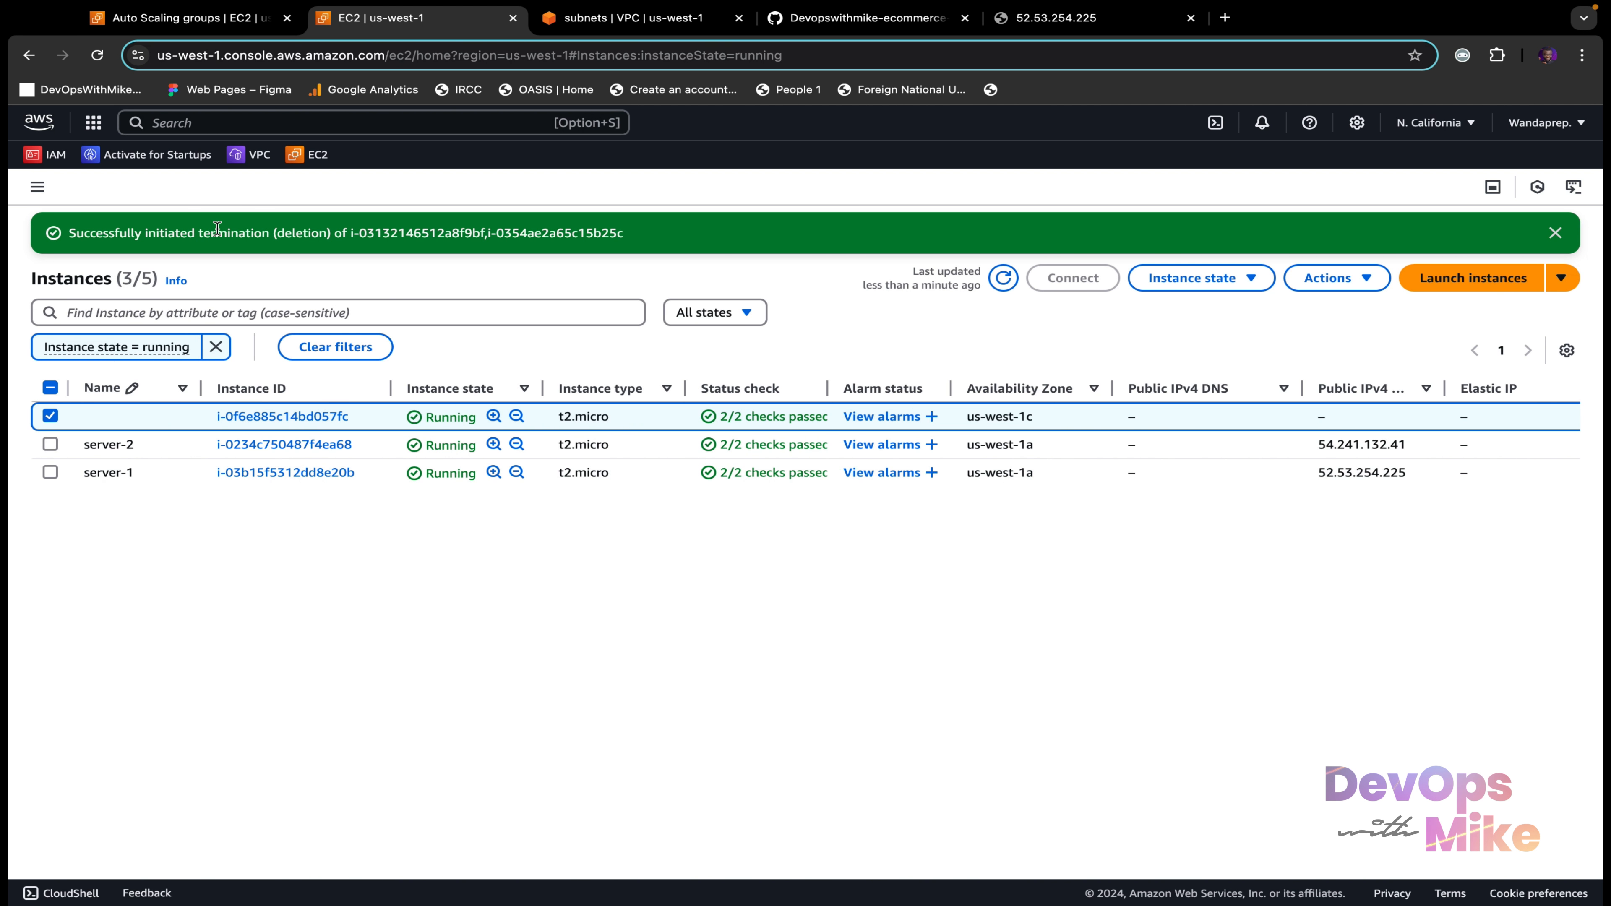
click(51, 416)
click(51, 416)
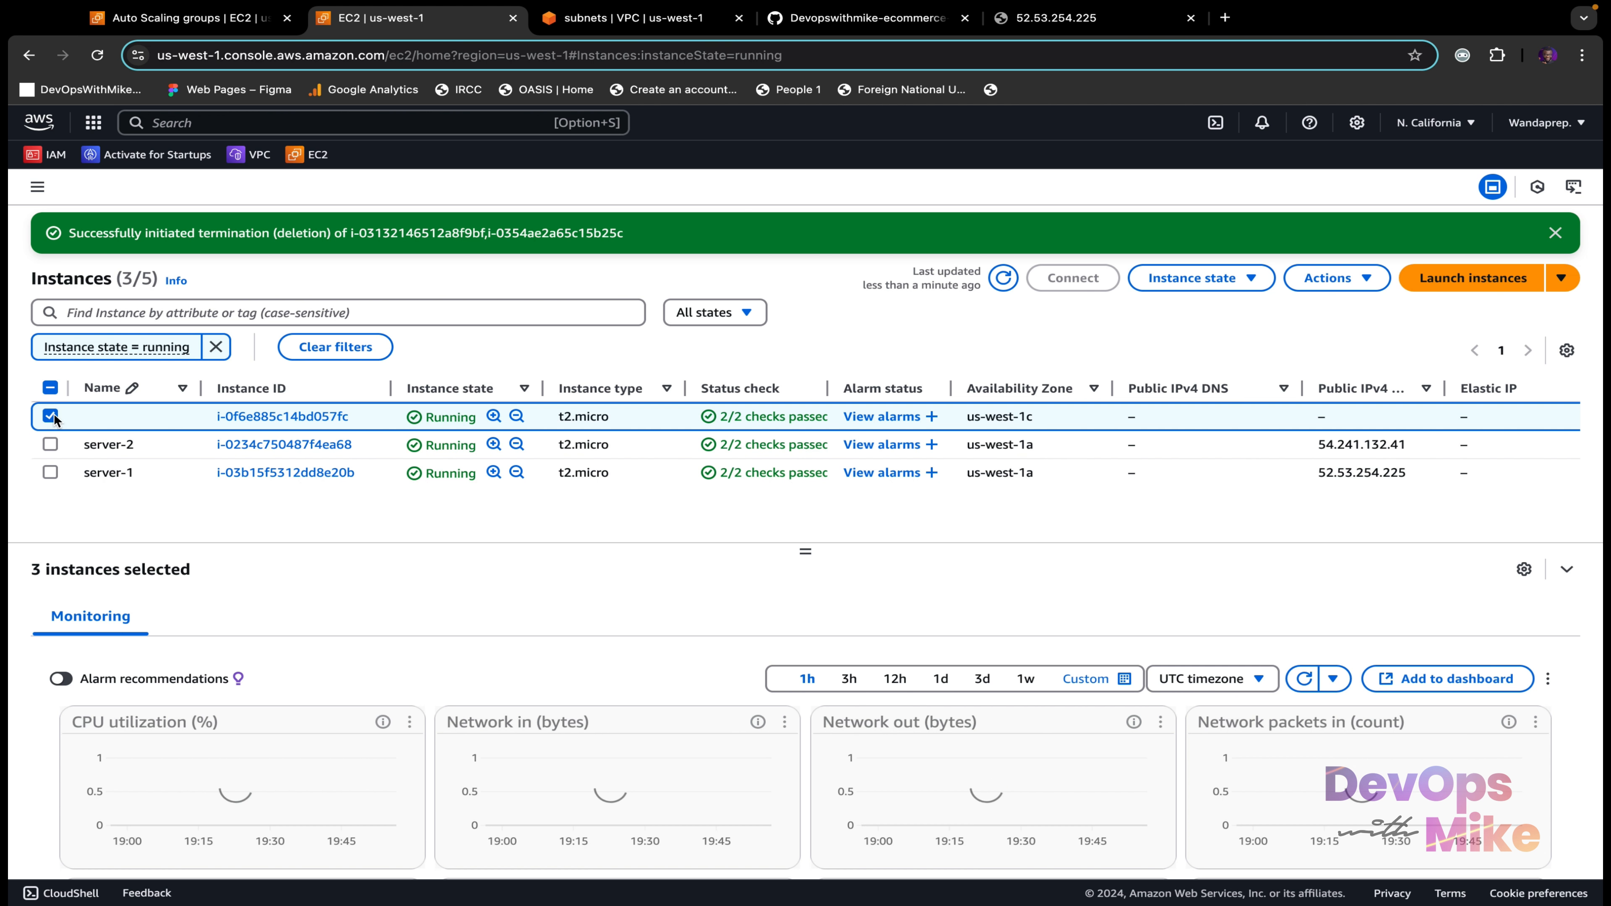
Step: Refresh the running instances list, enlarge its pane to show all rows, and select the new instance i-095c665c7e3b24c97 for its details
drag(805, 551, 874, 496)
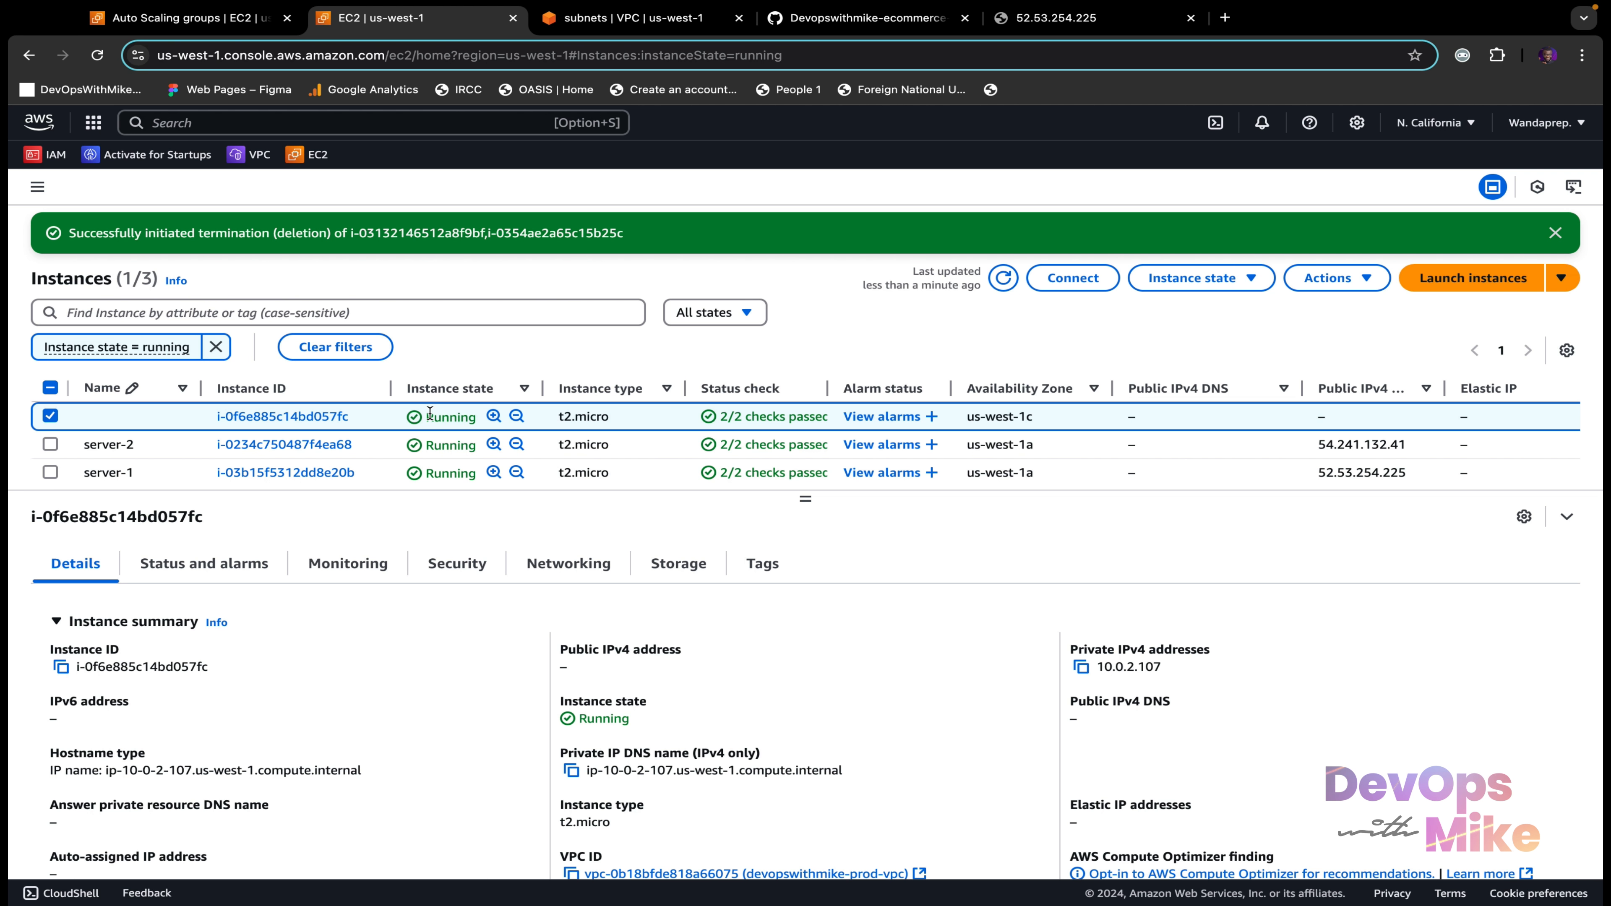
click(1003, 279)
click(52, 386)
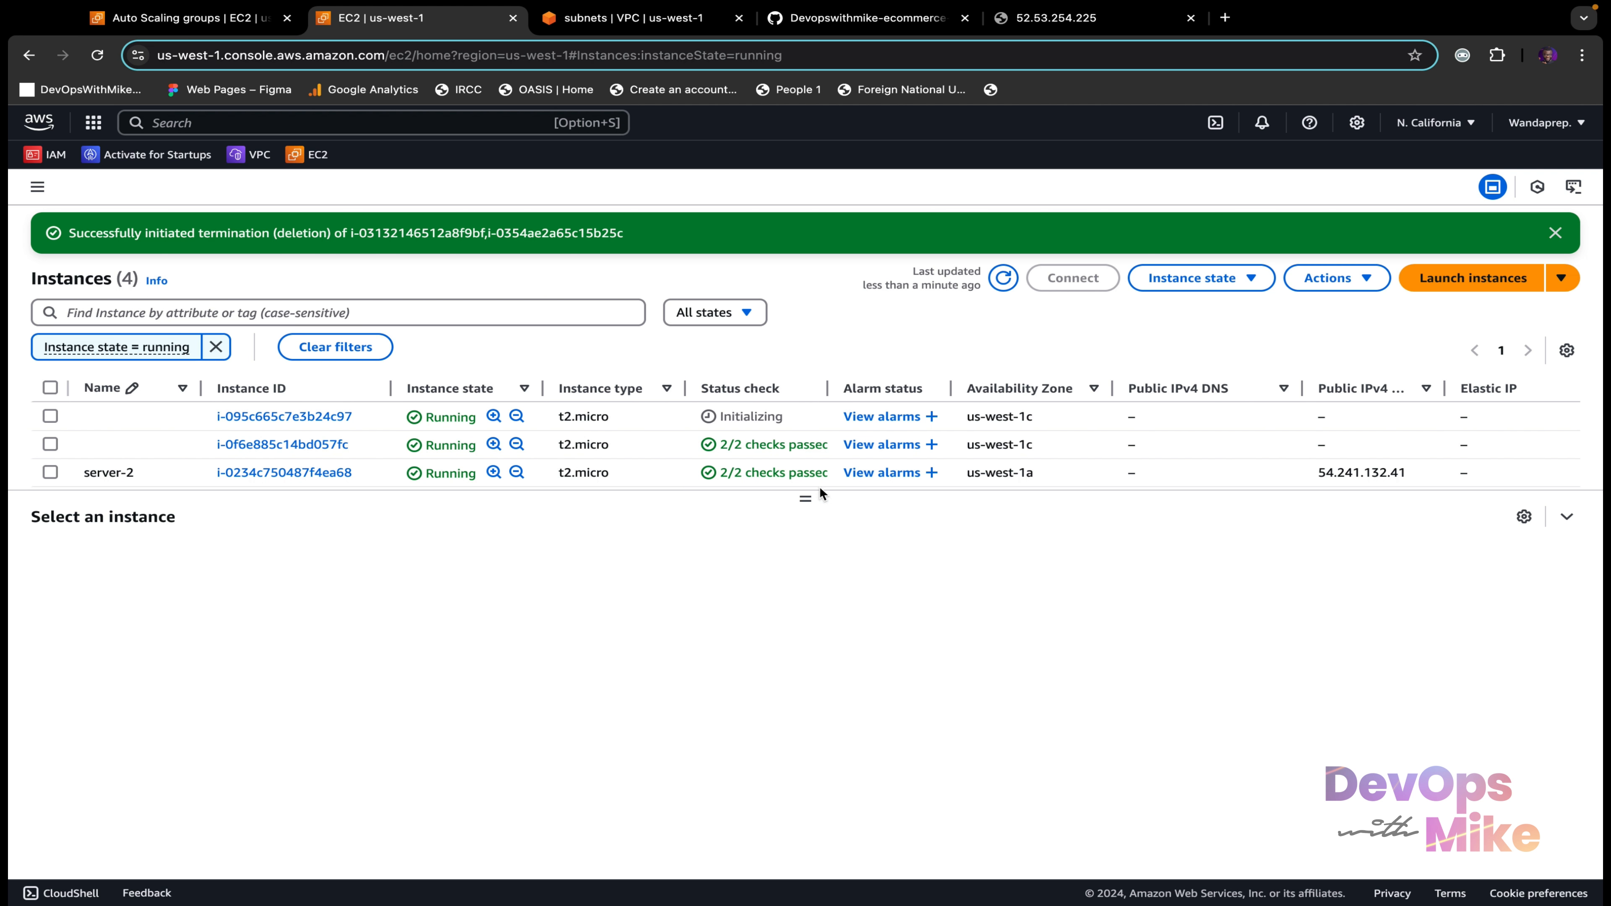
drag(811, 499, 826, 585)
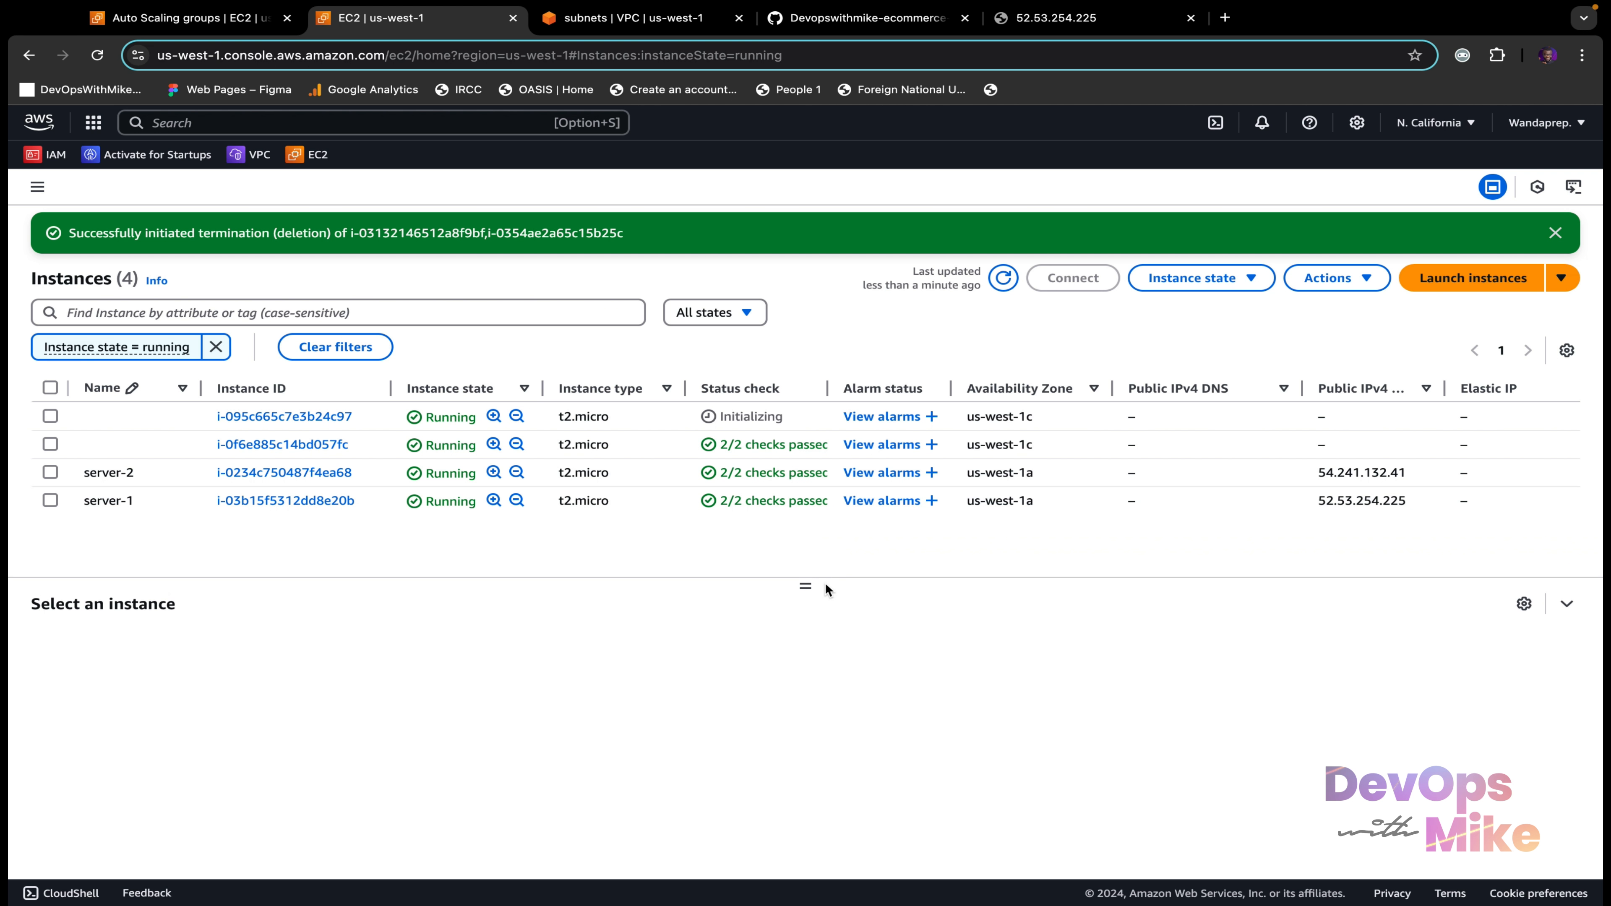
click(742, 421)
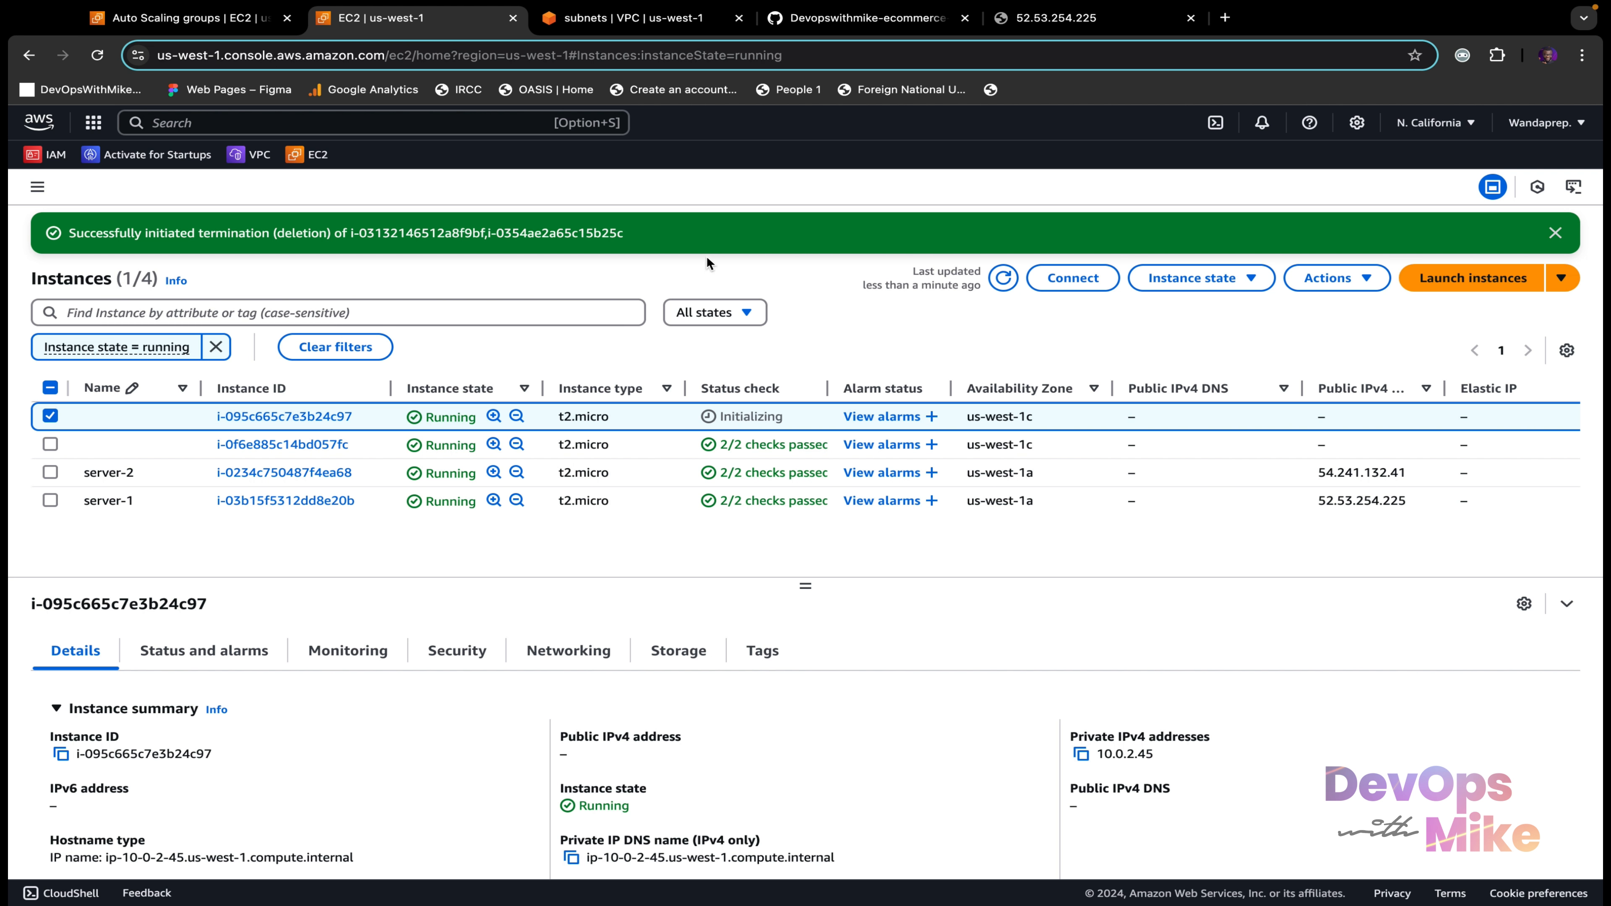
Step: Switch to the Auto Scaling groups list and check the instance count of devopswithmike-asg
click(191, 18)
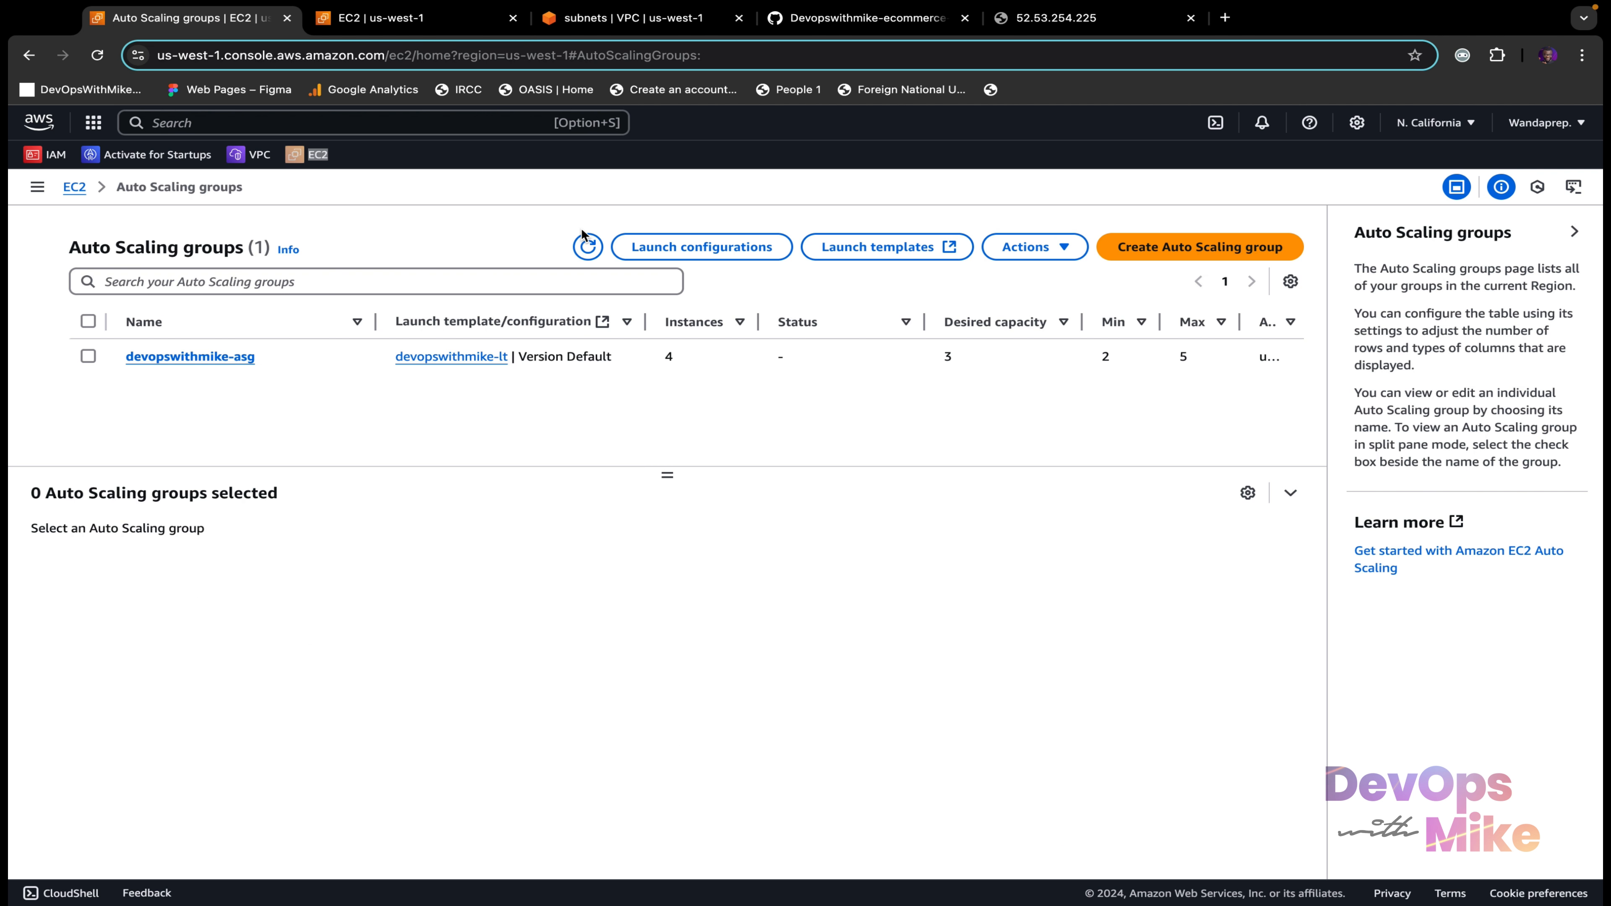
drag(675, 357, 654, 358)
click(655, 358)
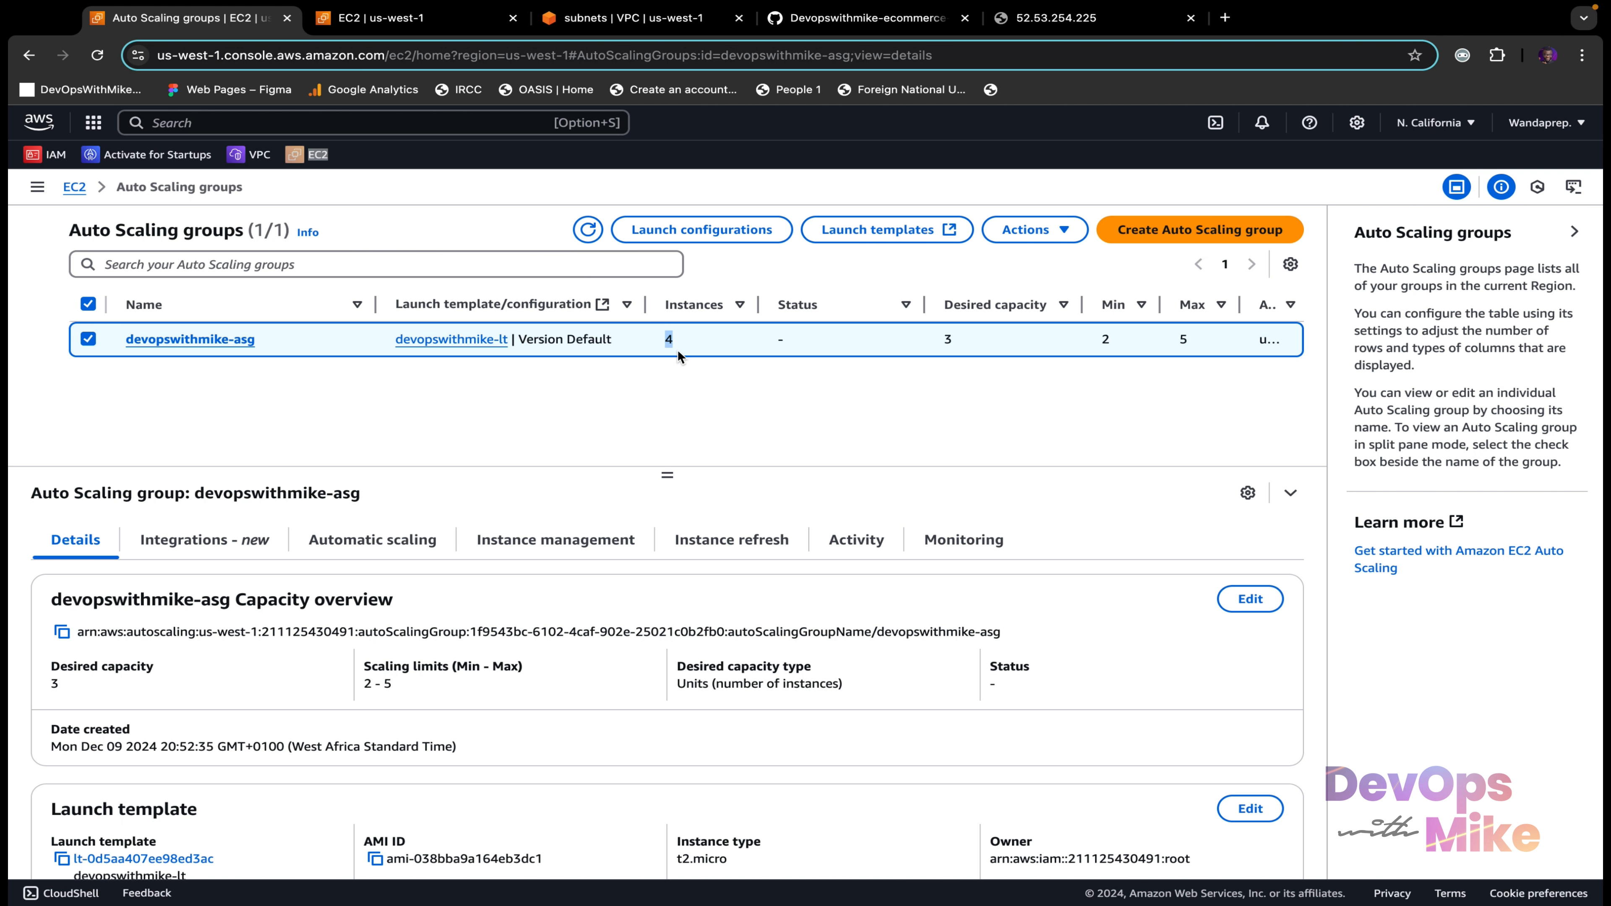
Step: Return to the EC2 instances list and clear the running-state filter to list instances in every state
click(409, 31)
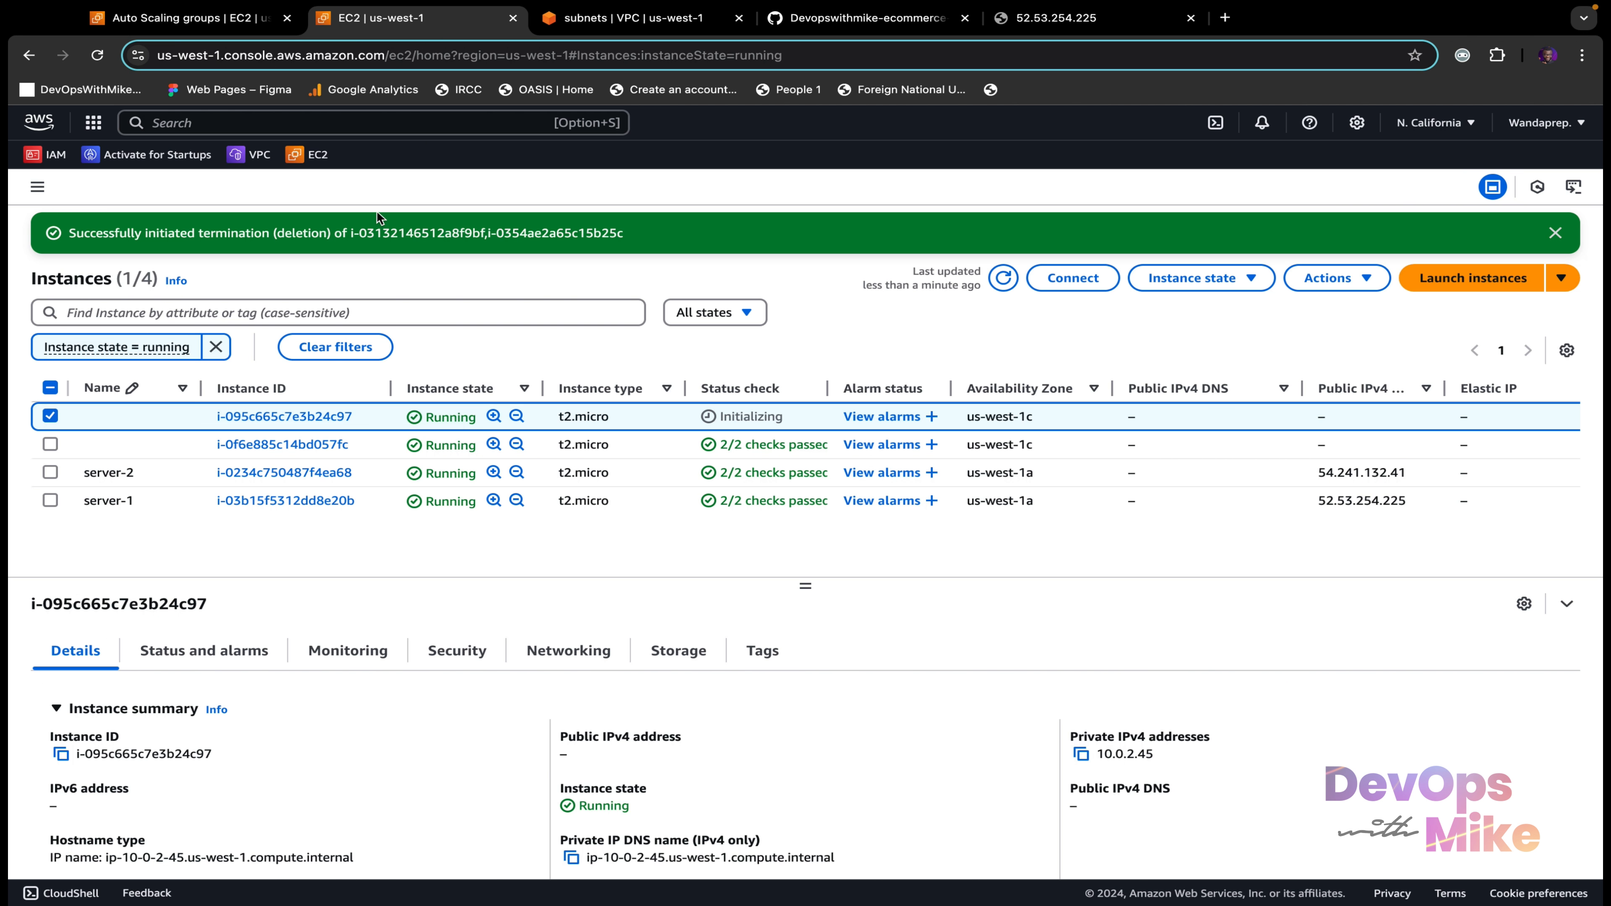
click(389, 311)
click(492, 346)
click(334, 346)
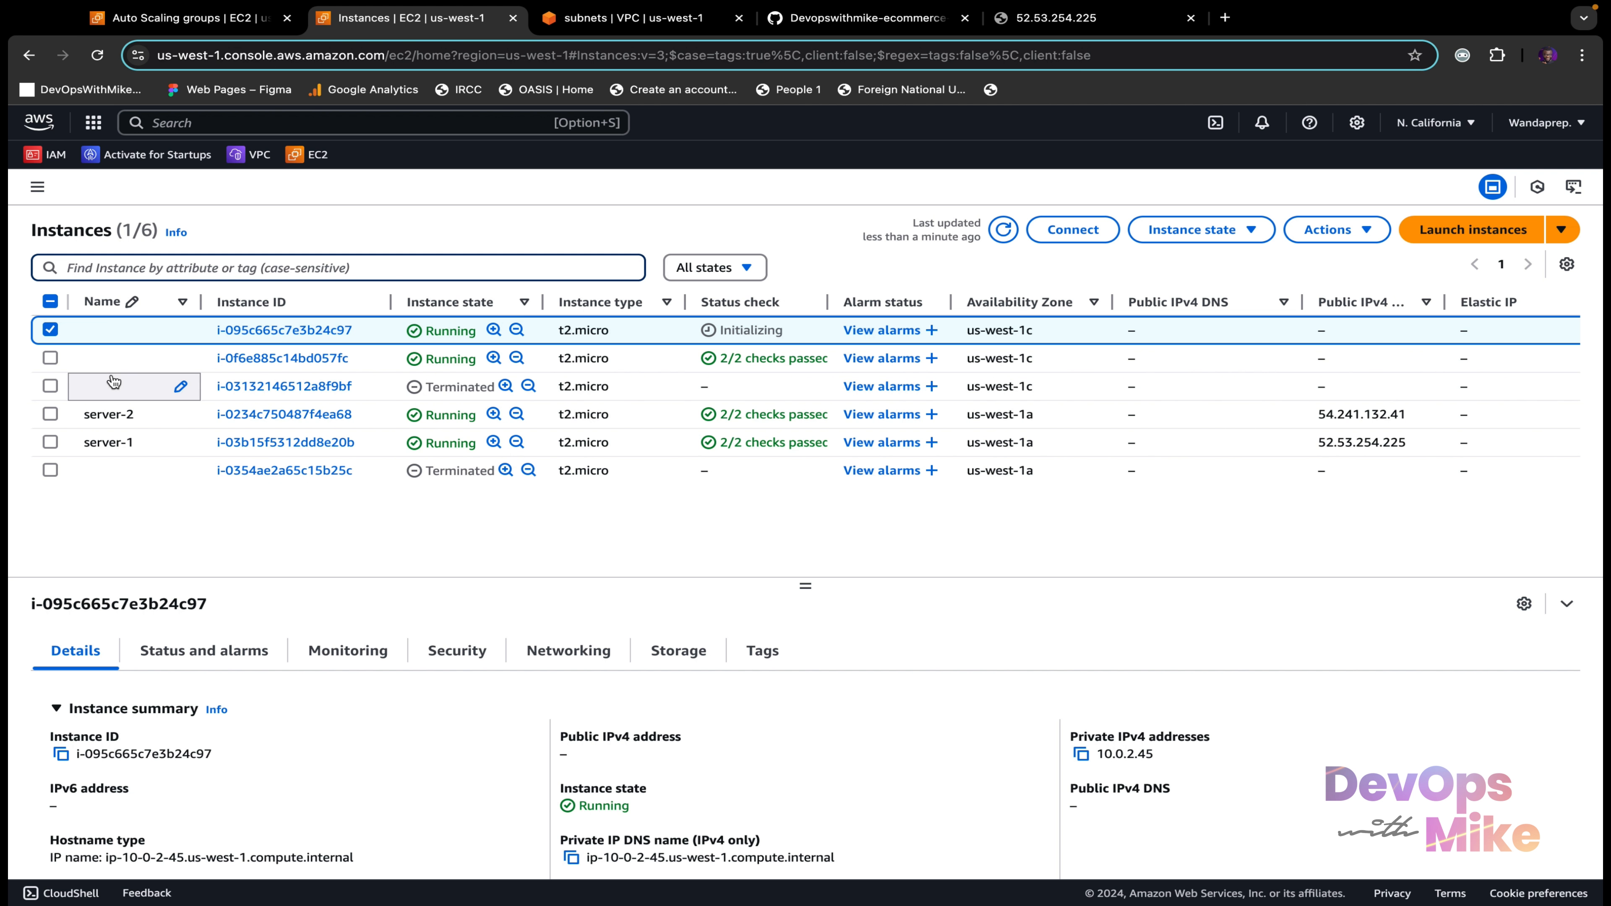
click(57, 381)
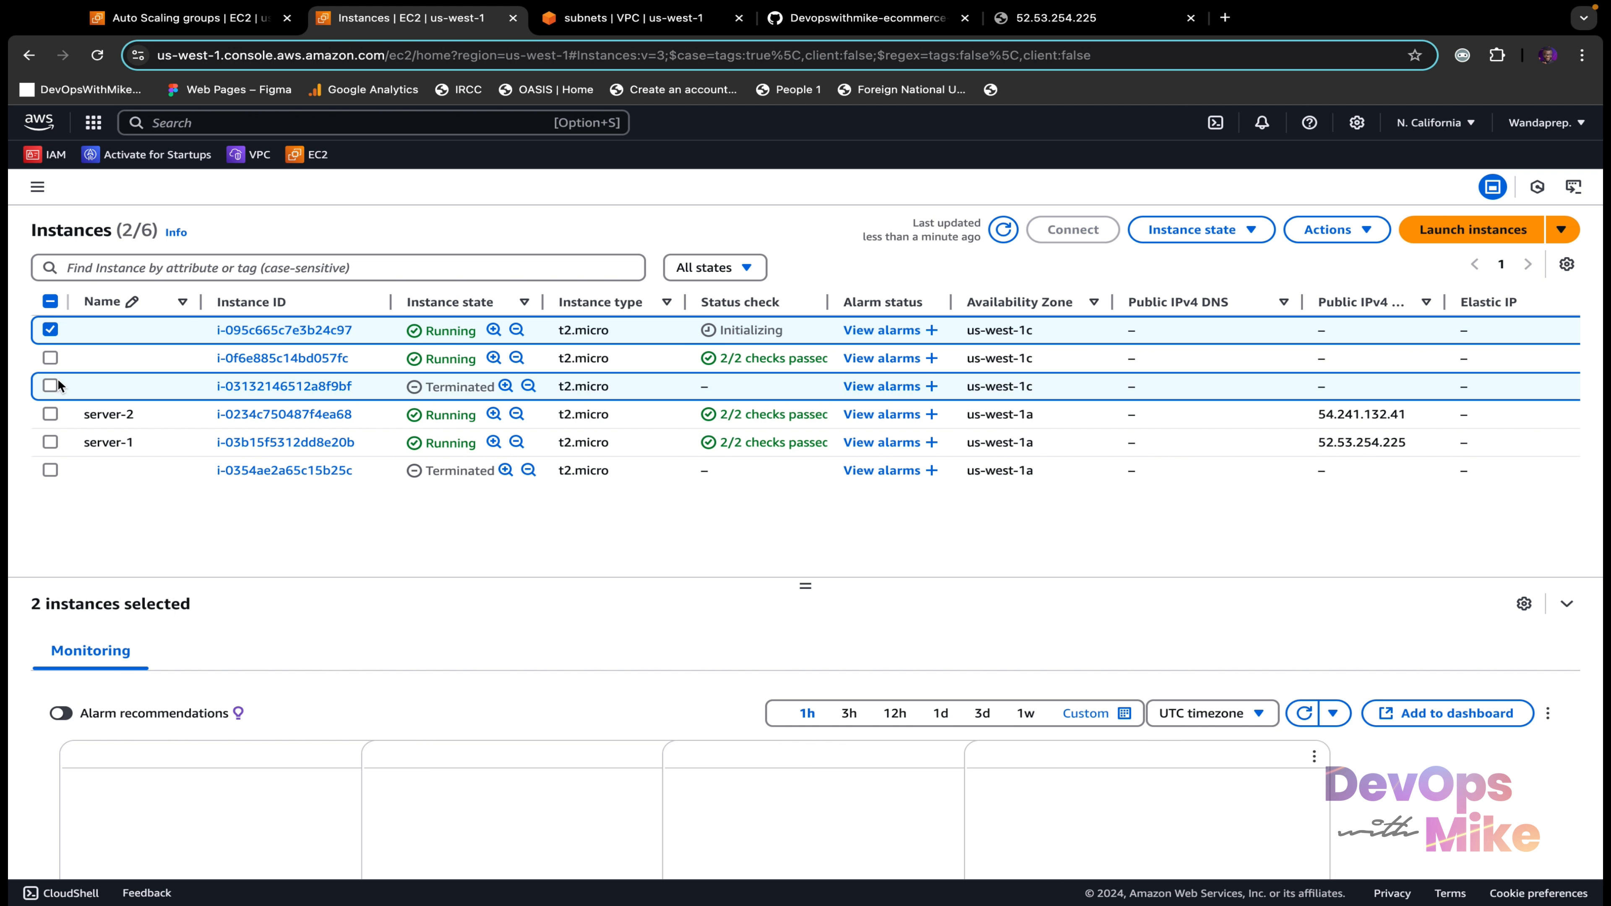
click(50, 470)
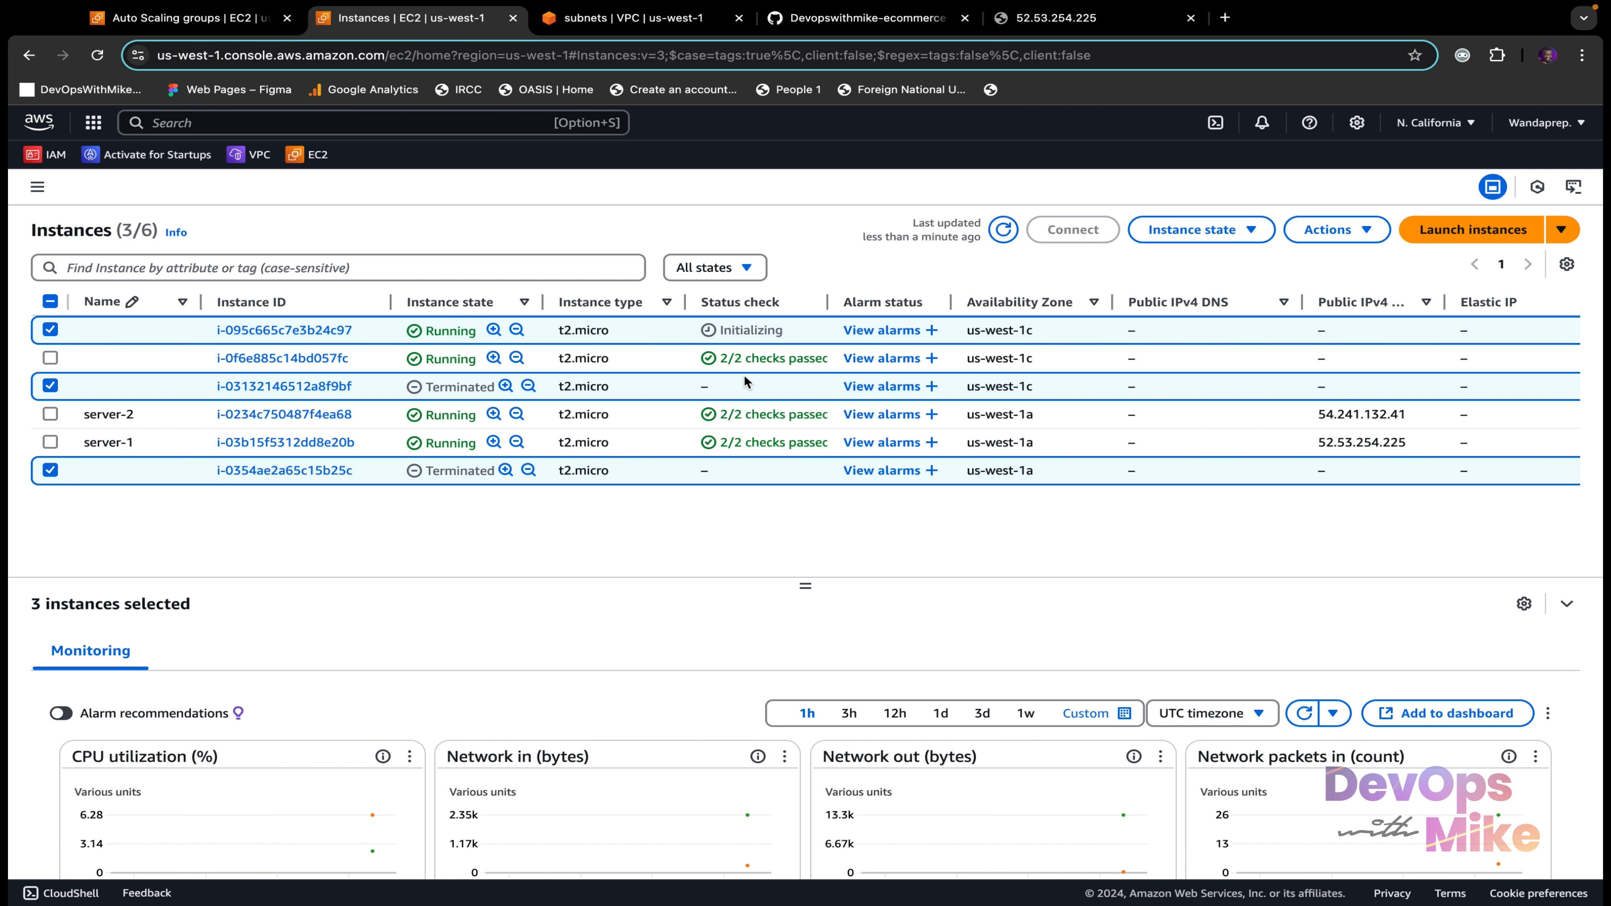
click(50, 301)
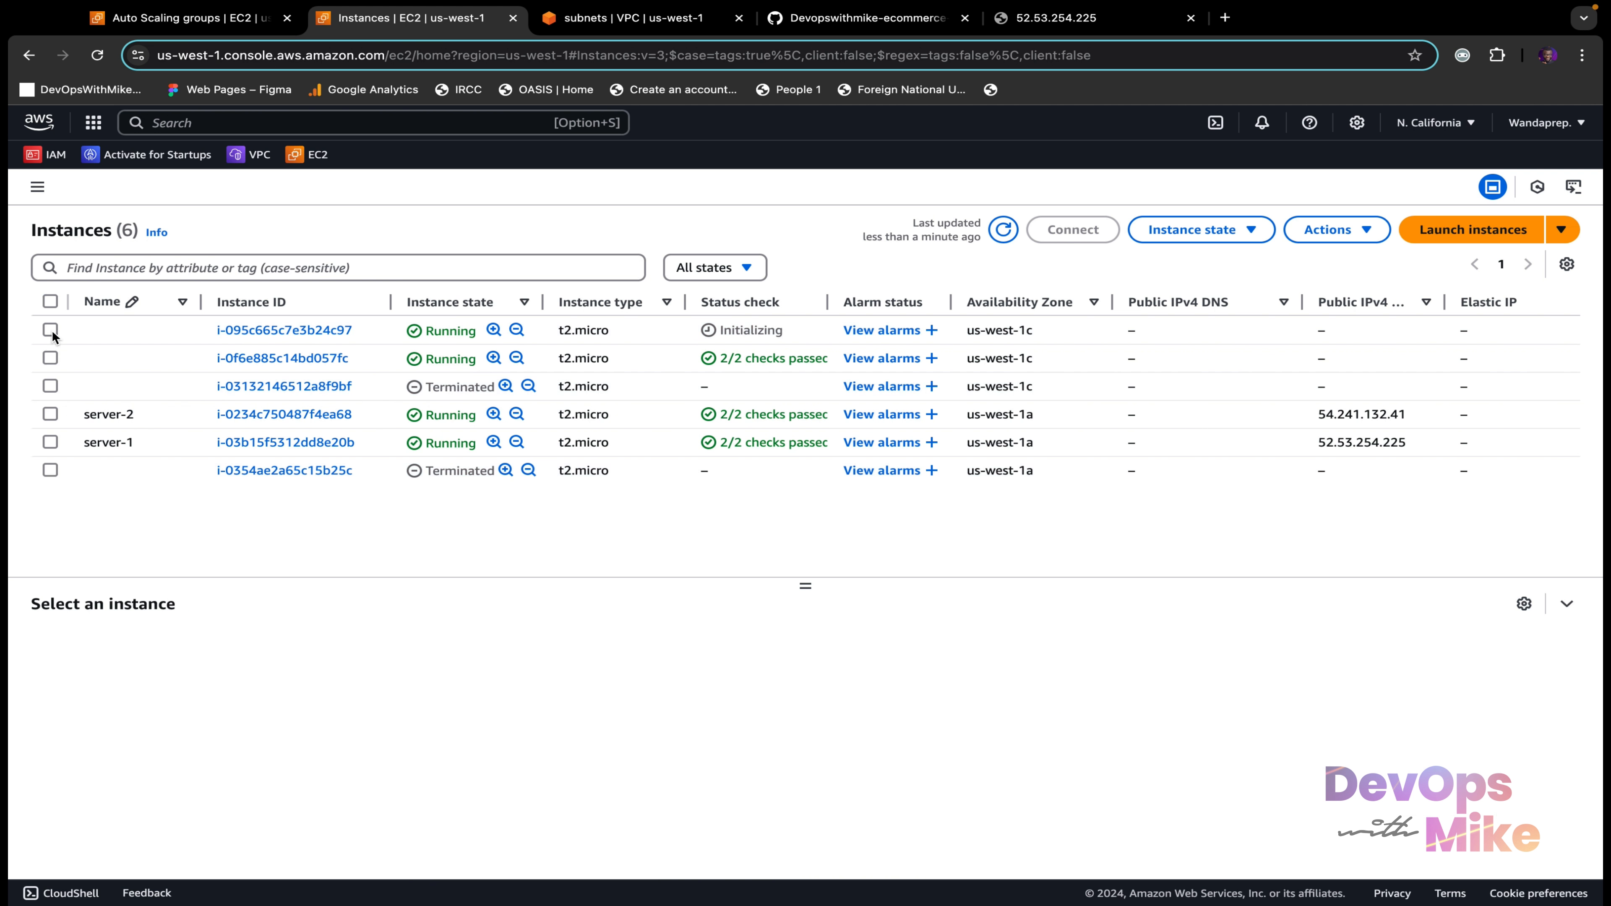
click(50, 329)
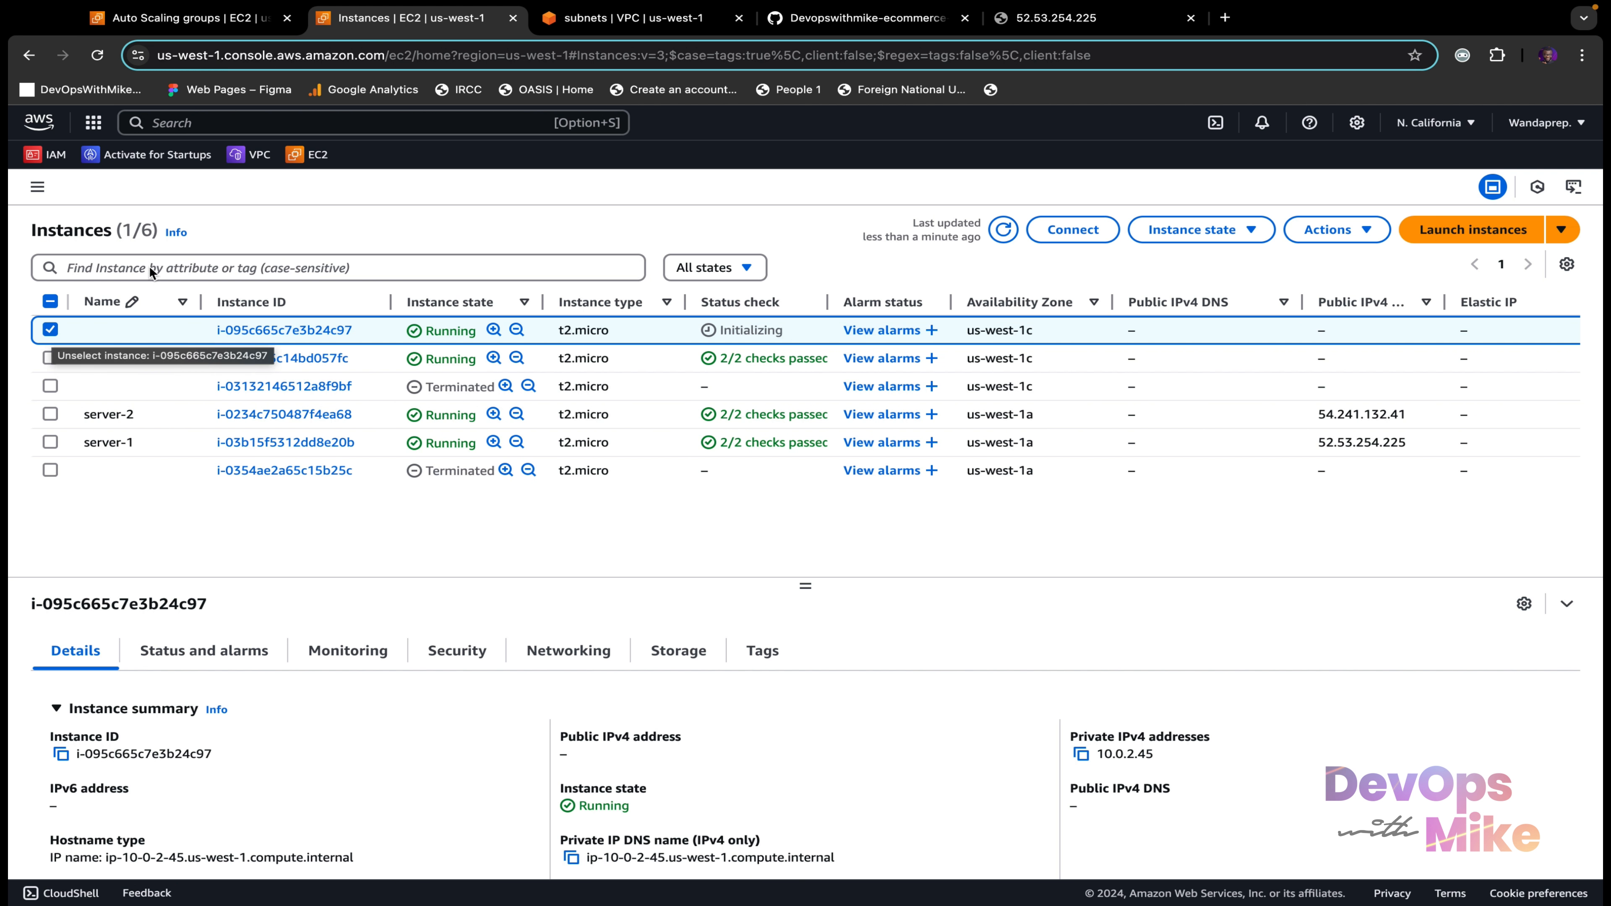
Step: Refresh the Auto Scaling groups list and the EC2 instances list to look for further replacement instances
click(234, 18)
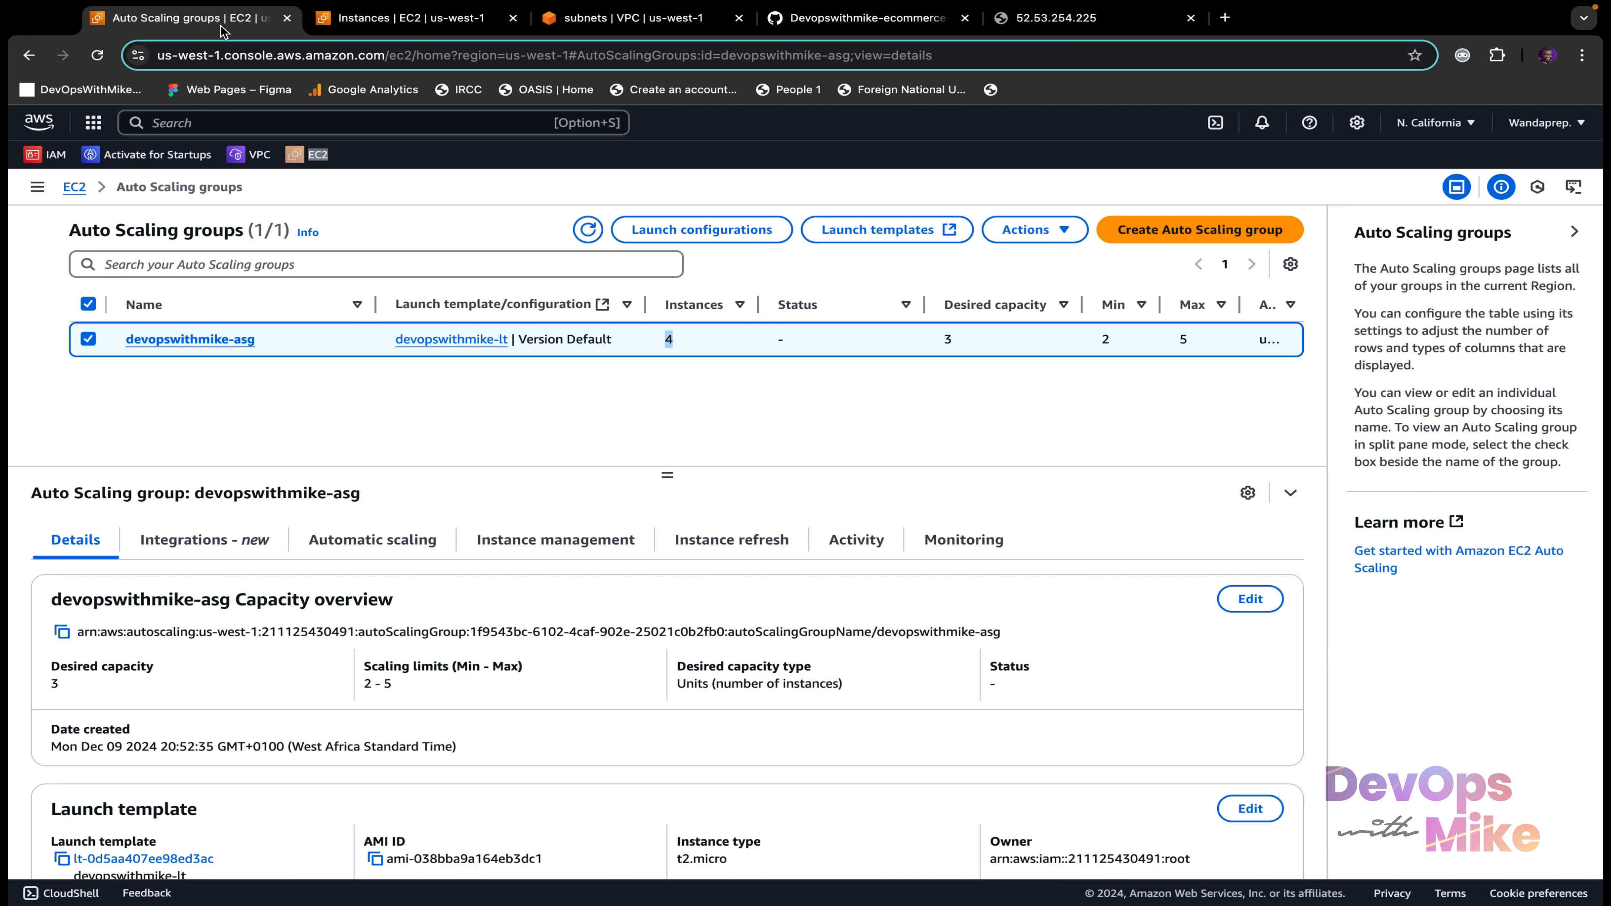
click(581, 226)
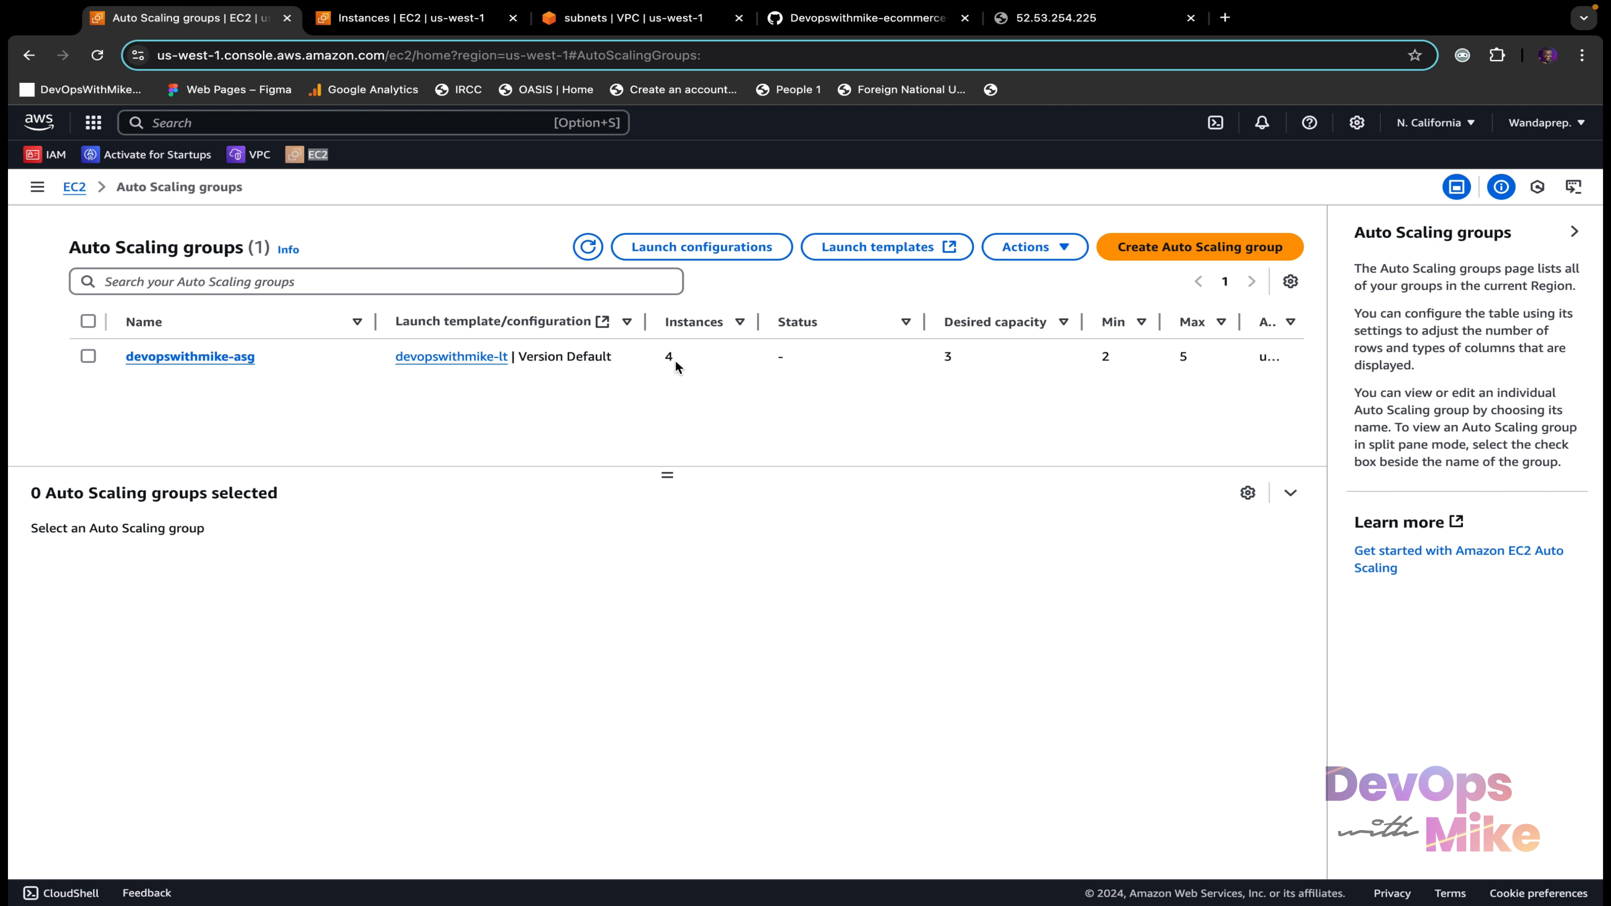
key(ctrl+Tab)
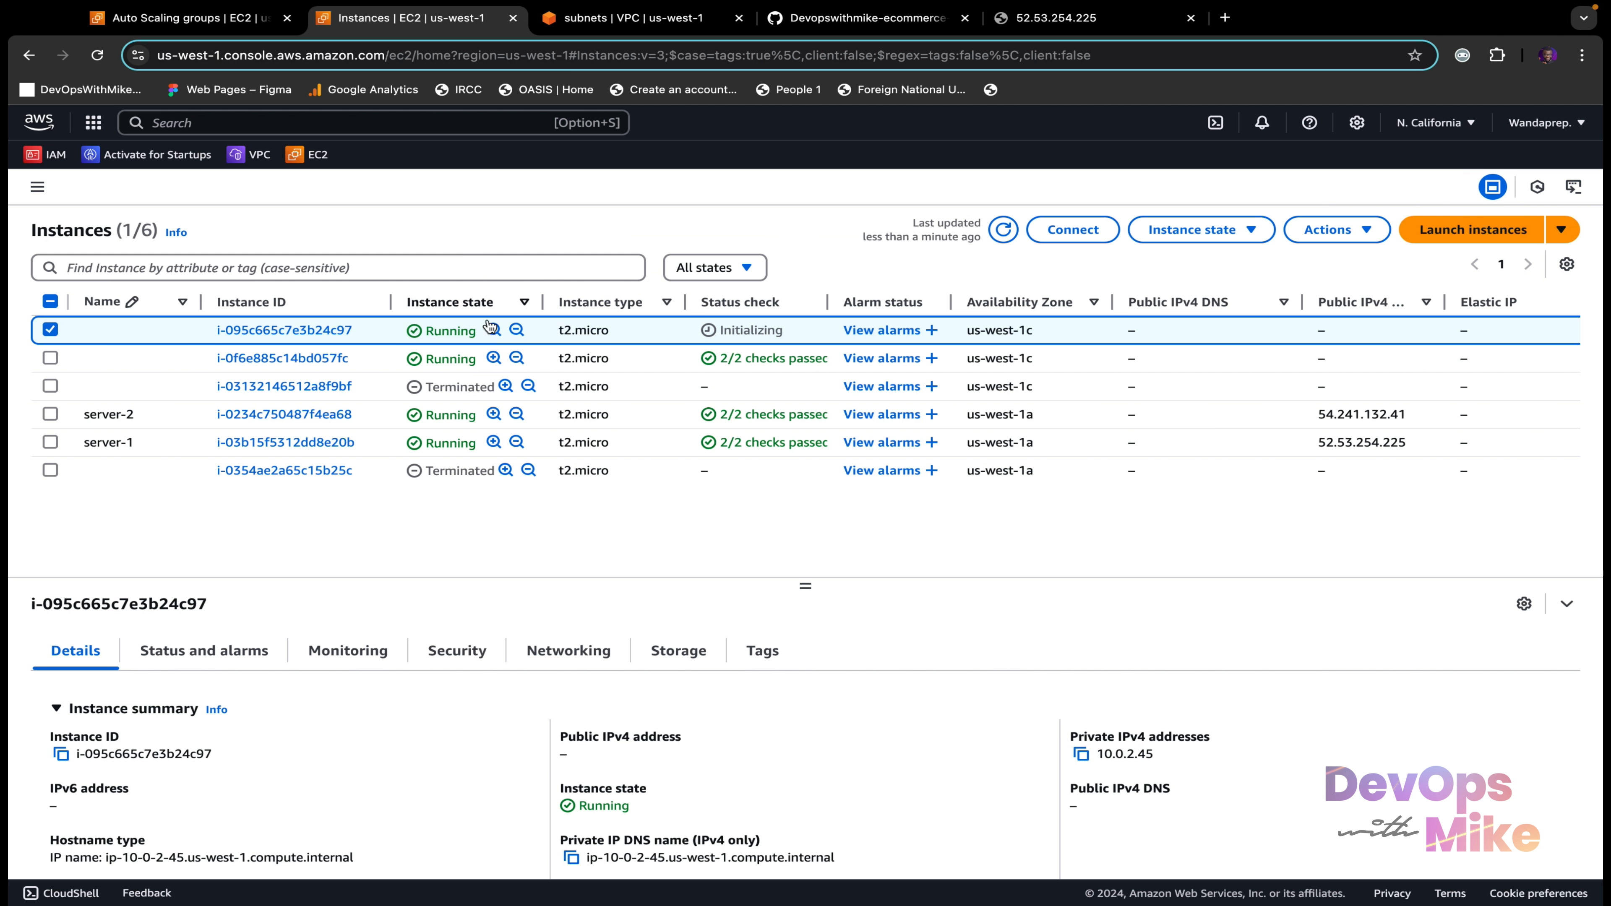
click(1004, 235)
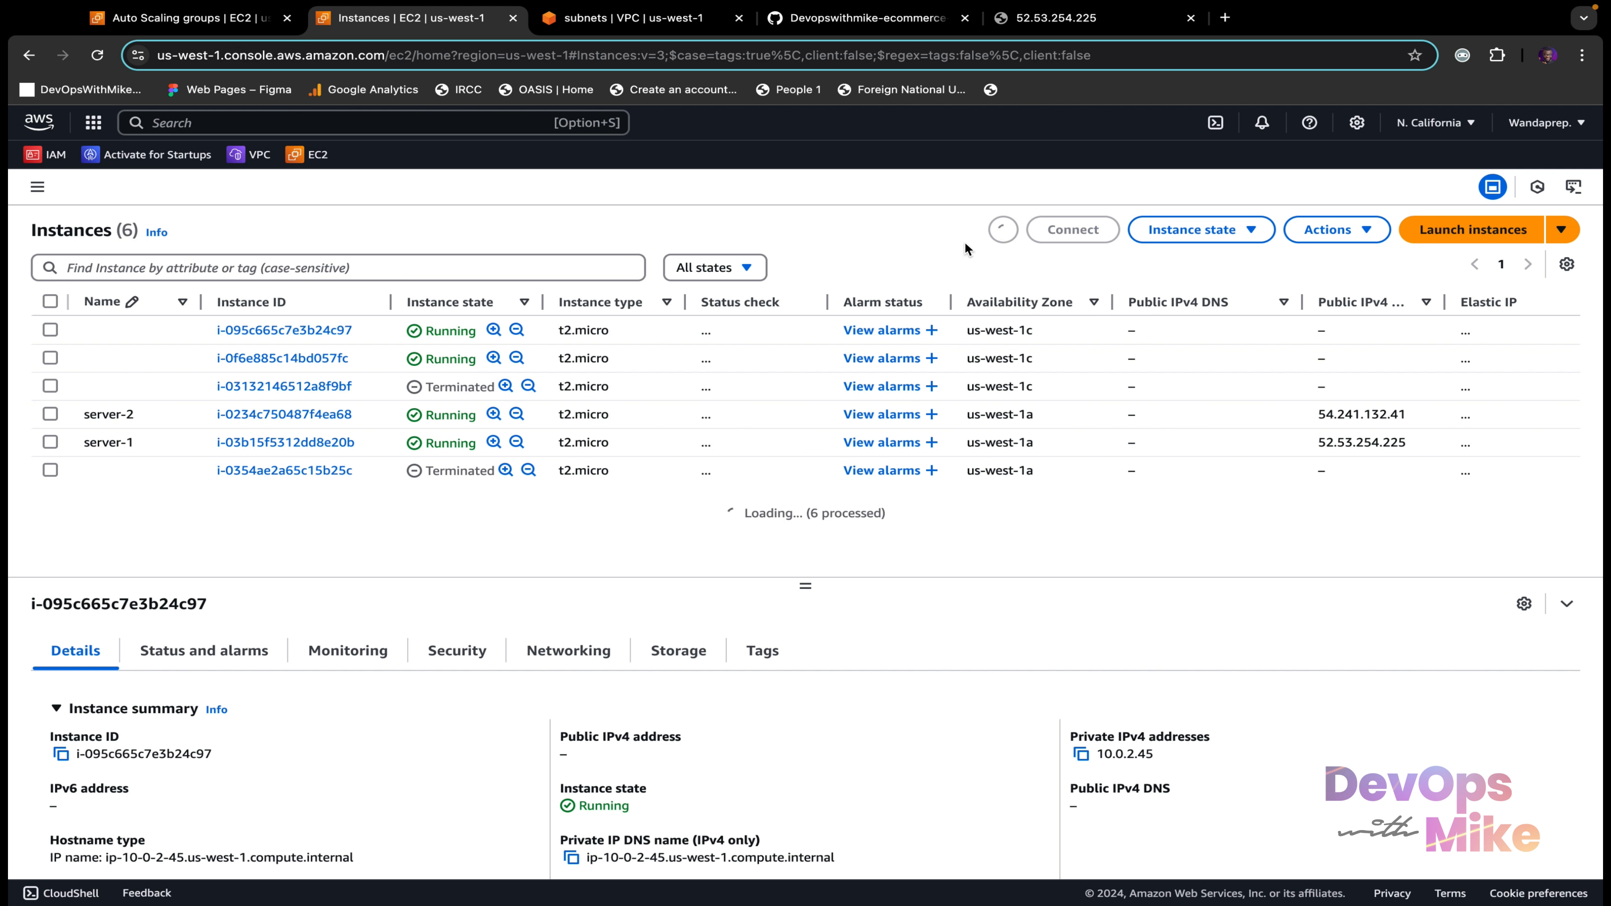
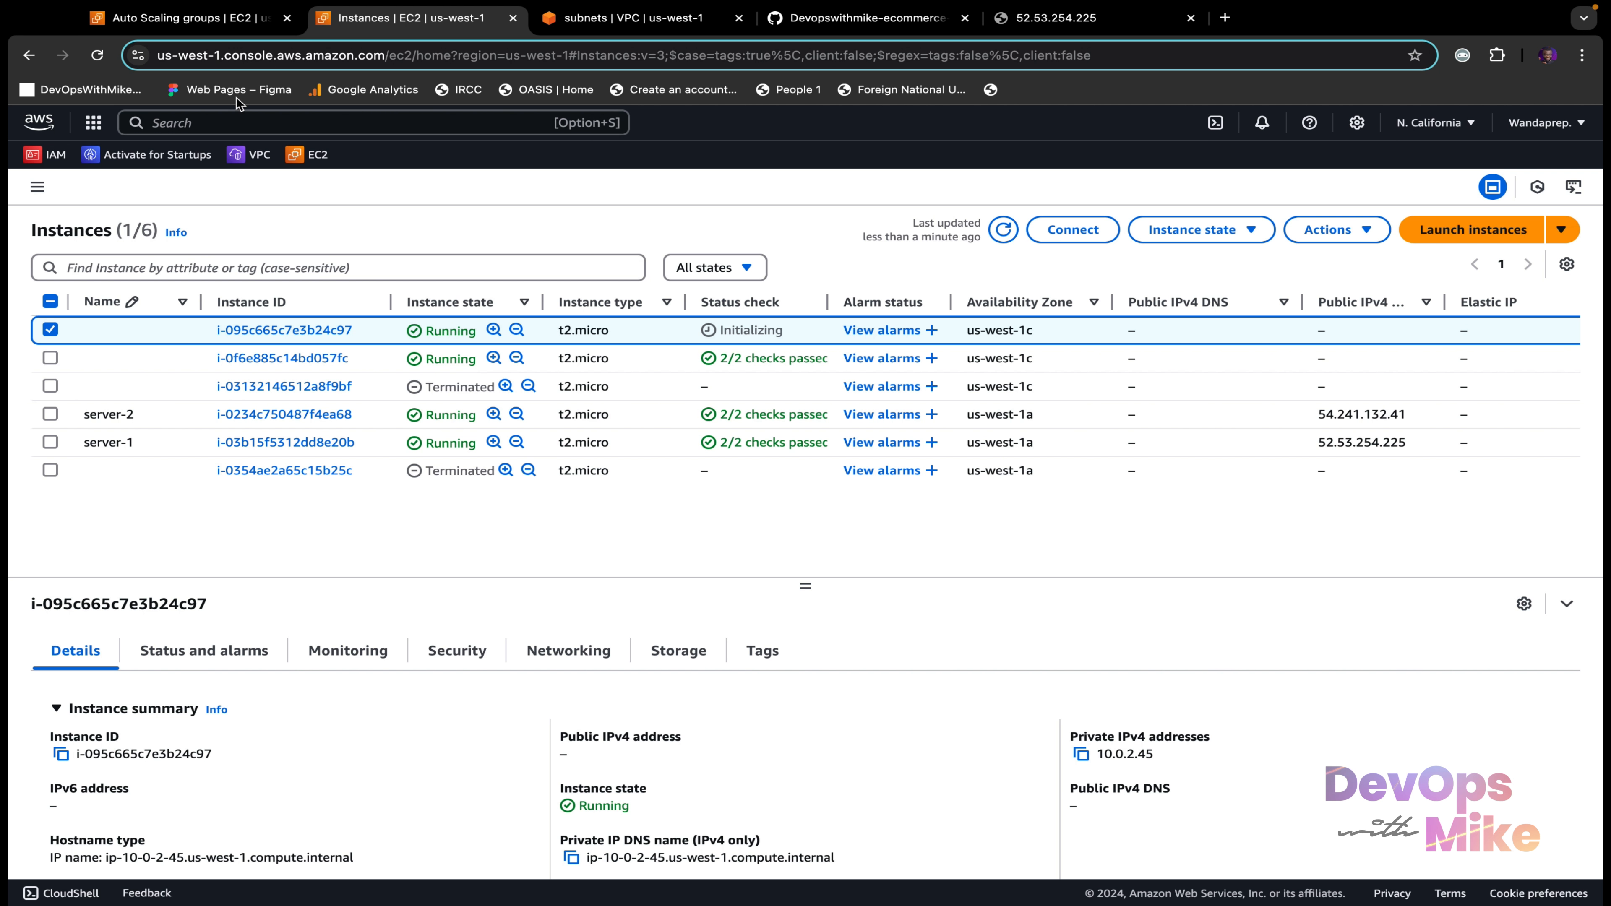
Step: Select devopswithmike-asg in the Auto Scaling groups list and review its capacity, launch template and network details
click(216, 18)
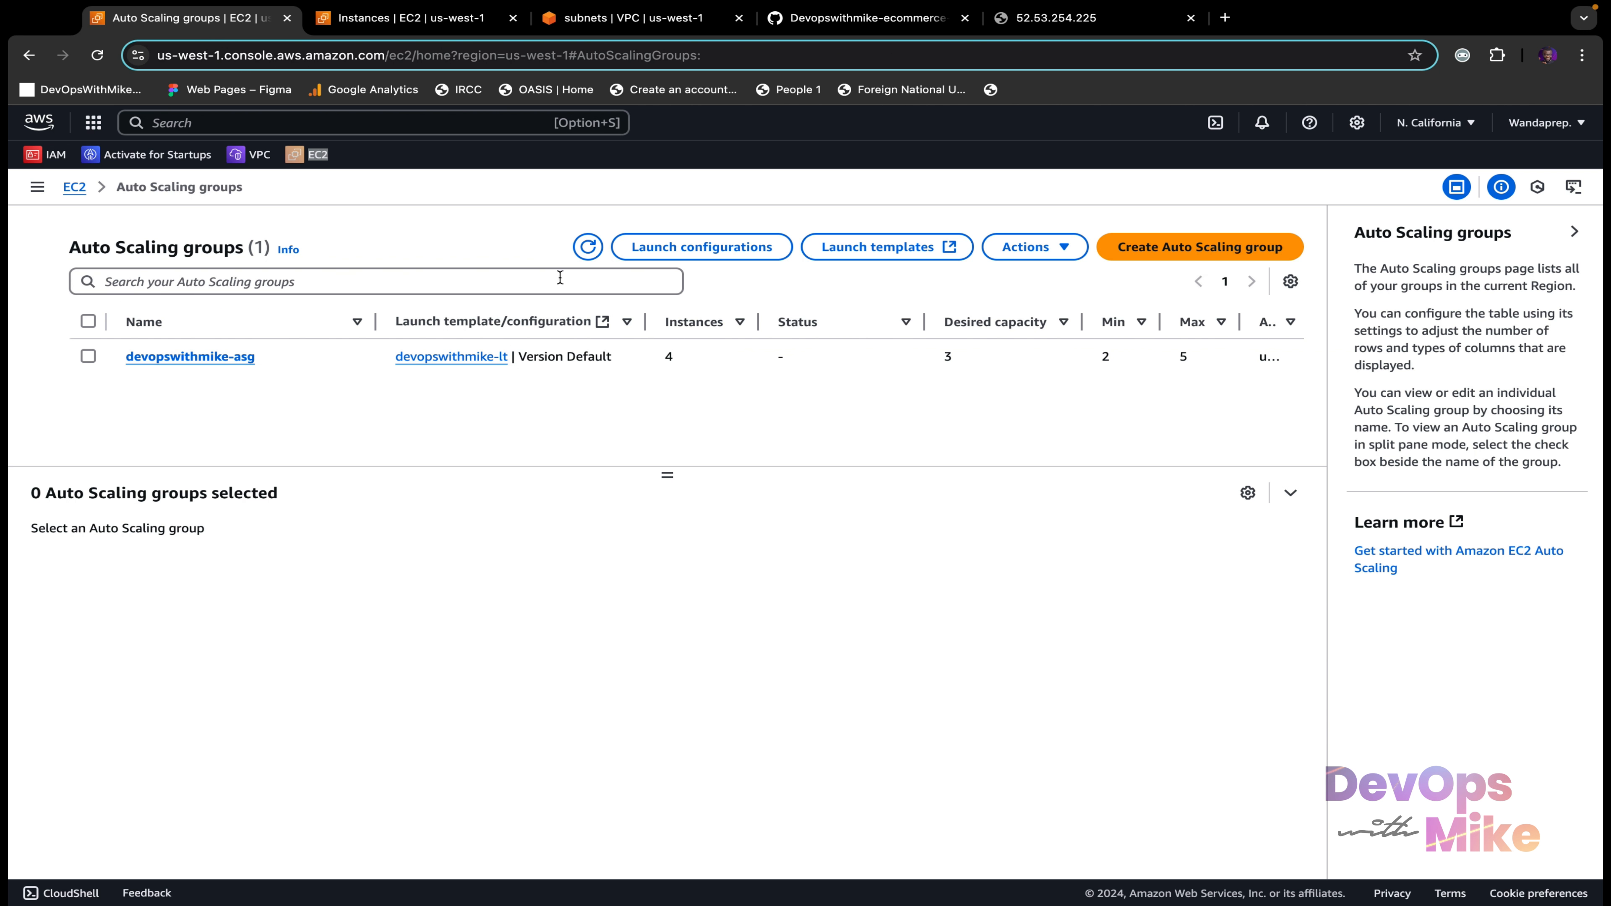
click(89, 356)
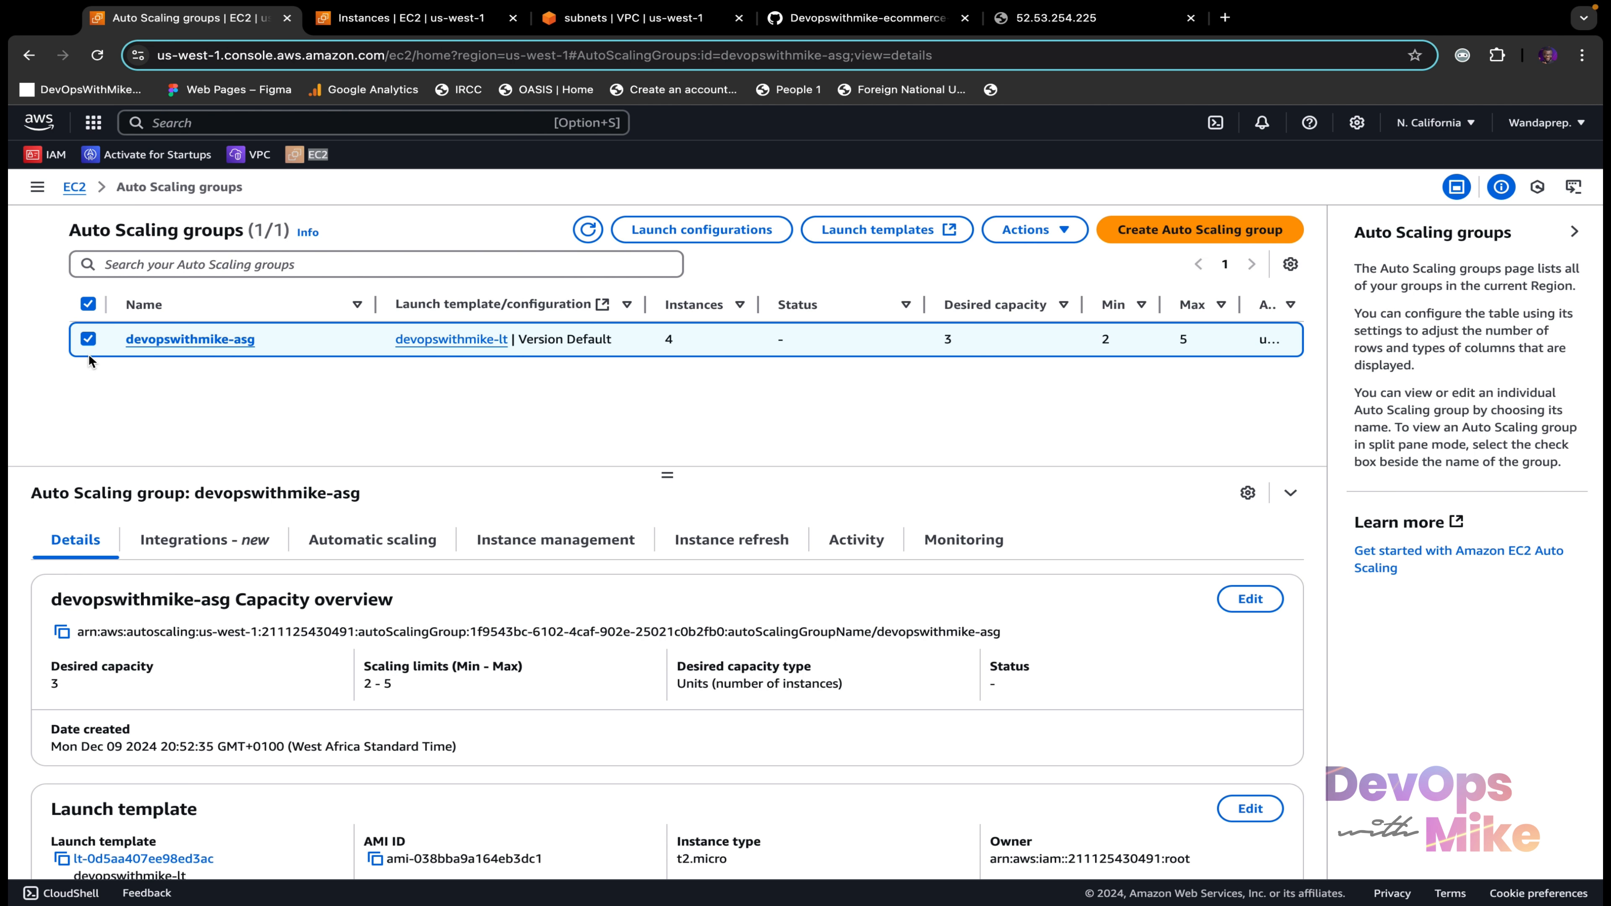
scroll(444, 815, down, 5)
scroll(444, 815, down, 5)
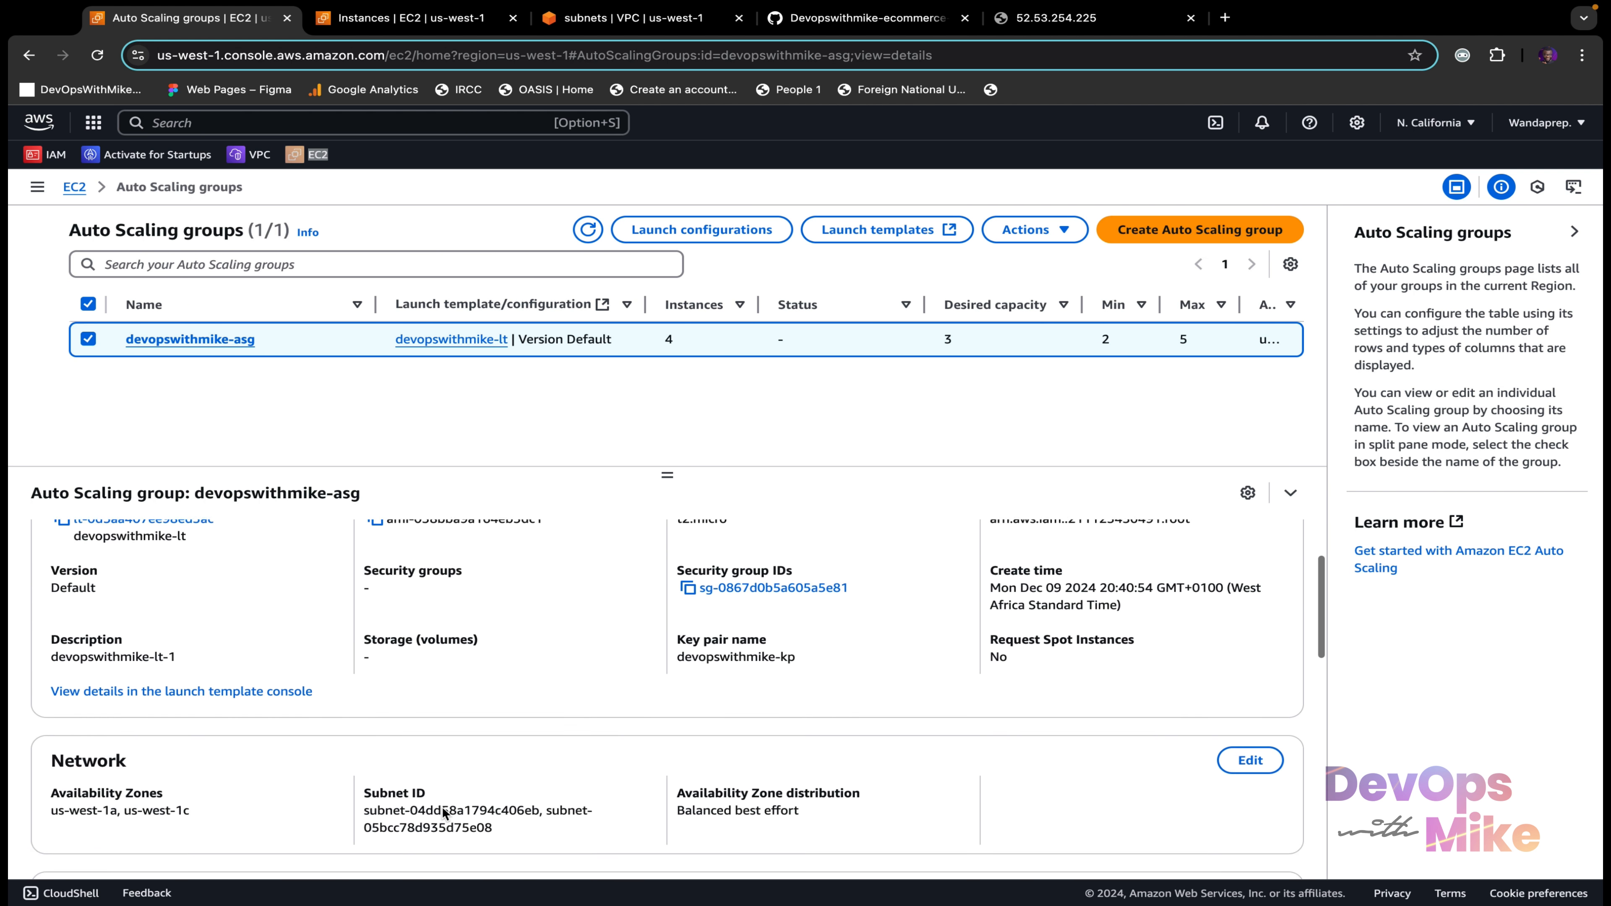
scroll(457, 635, up, 10)
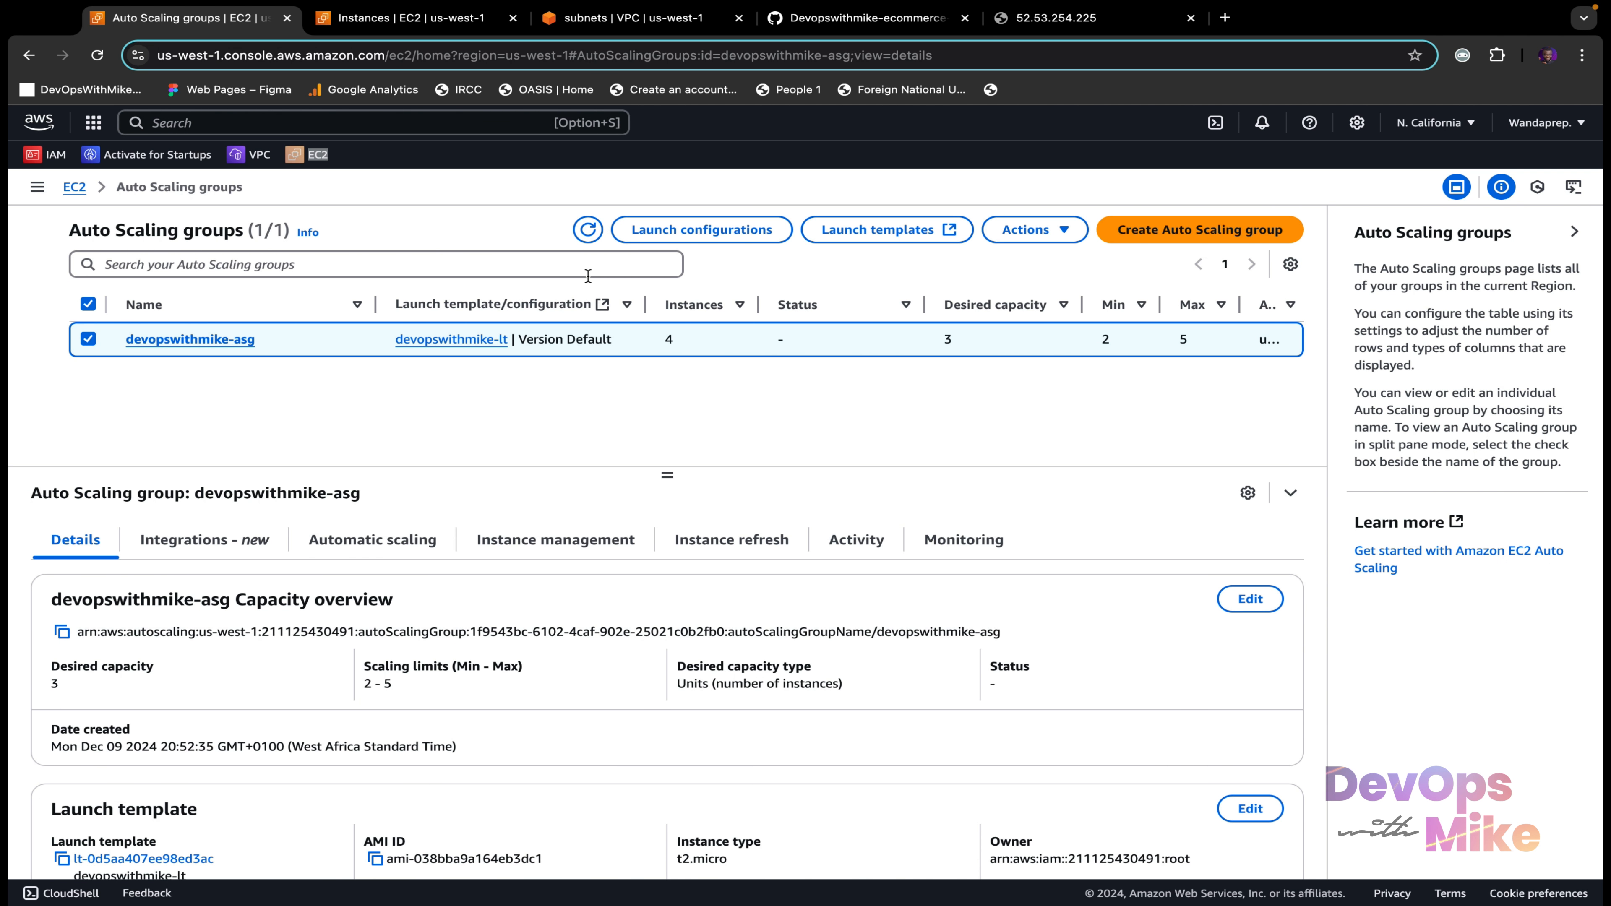
Step: Refresh the Auto Scaling groups list again, then refresh the EC2 instances list to check for a second replacement instance
click(588, 229)
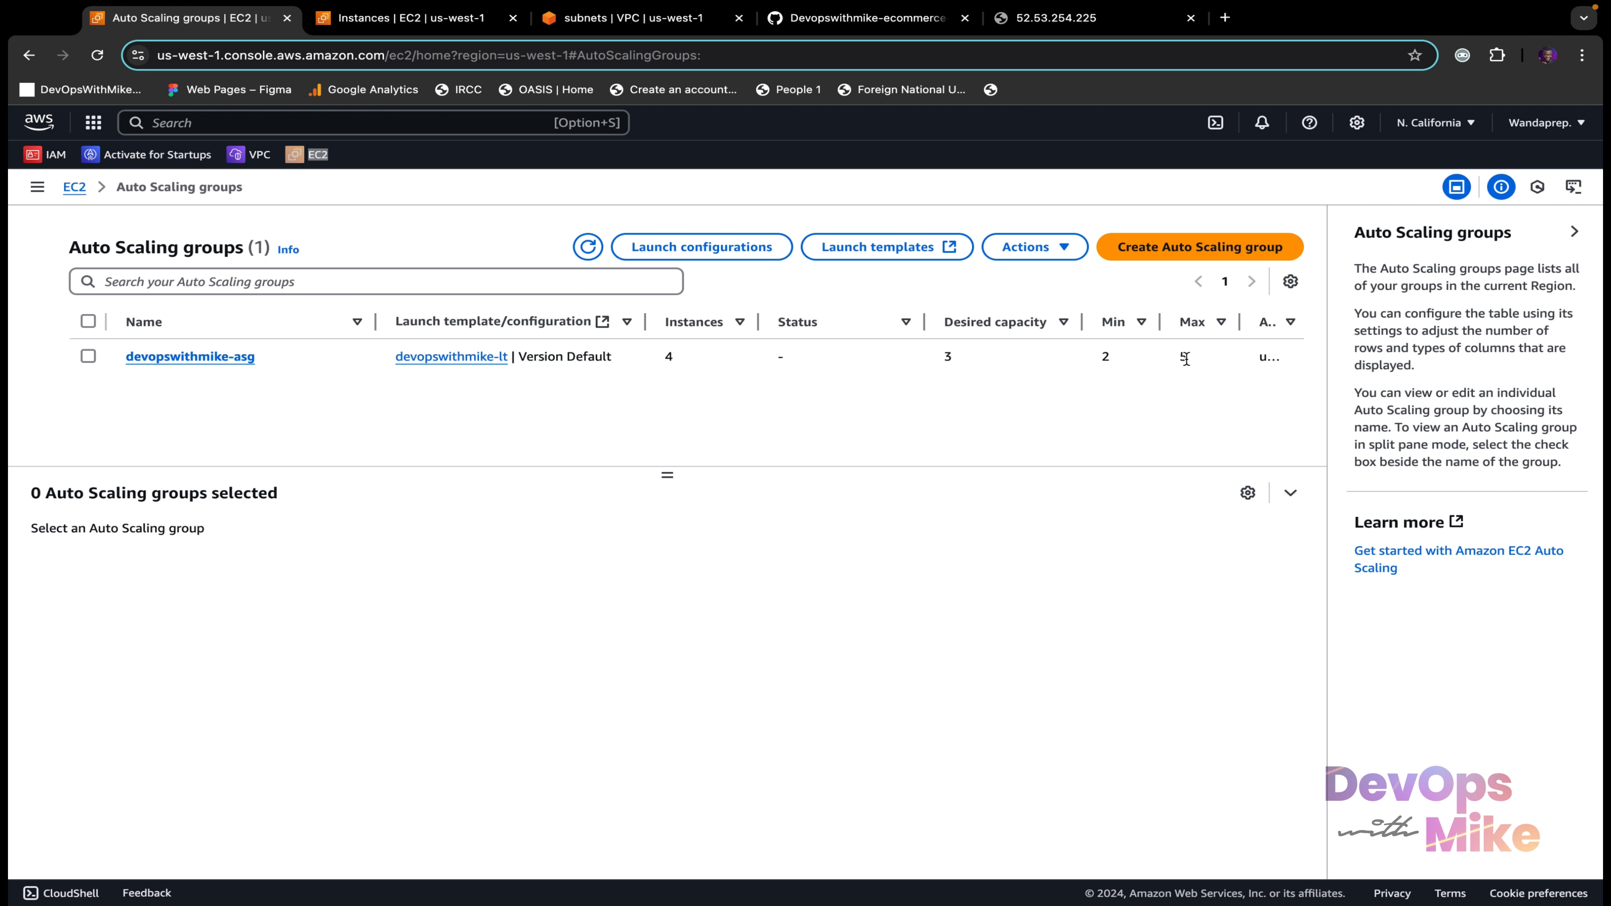
click(444, 19)
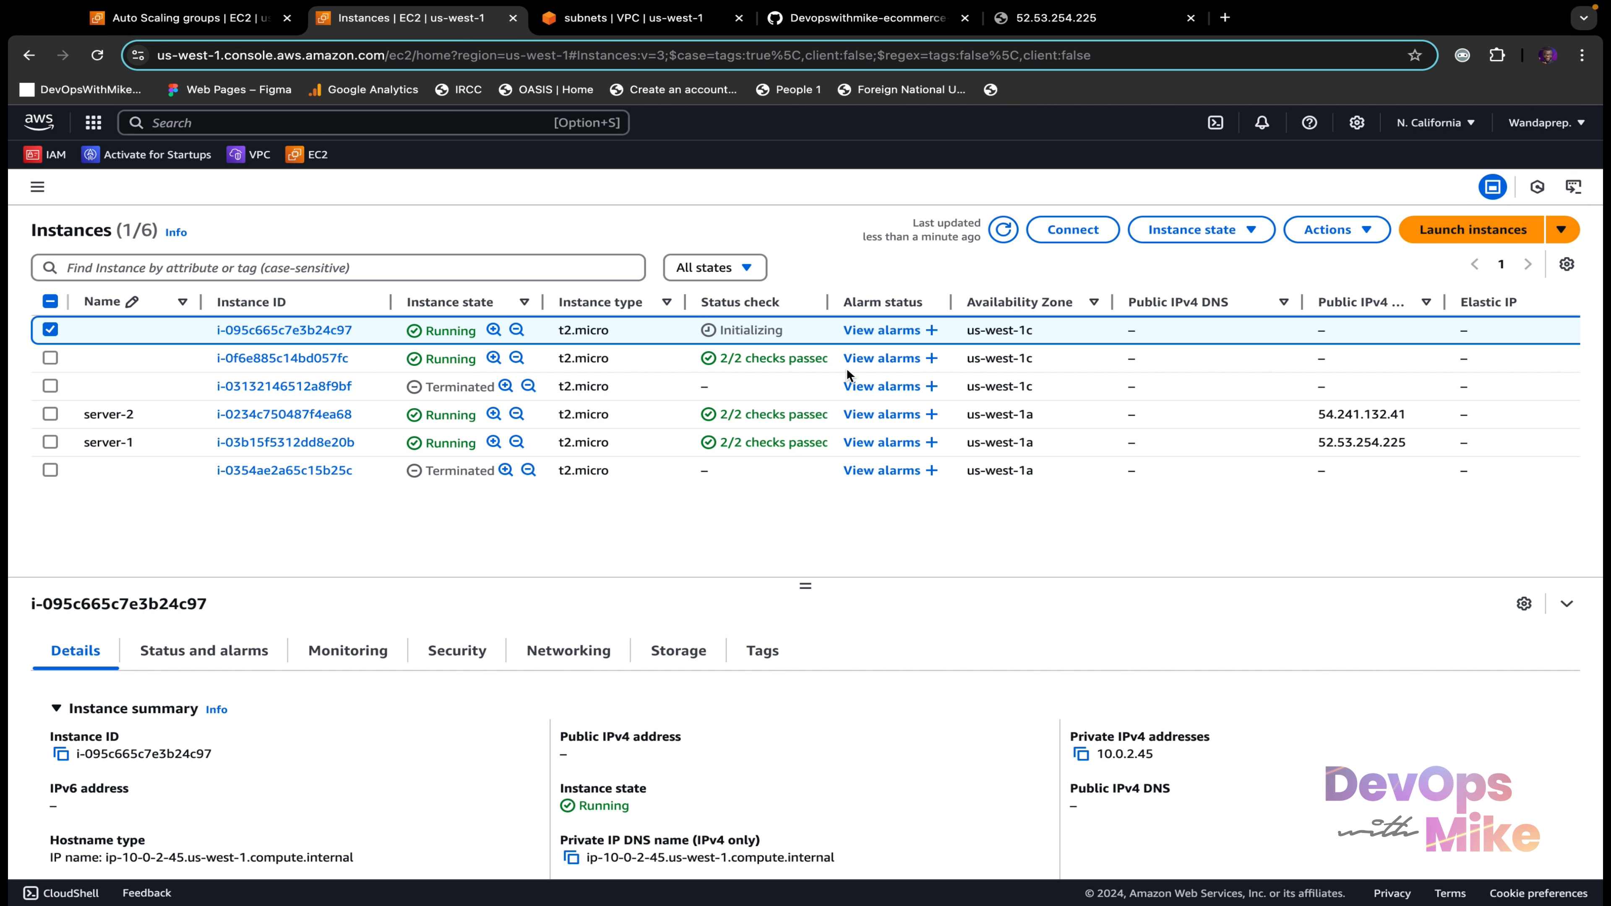
click(1004, 230)
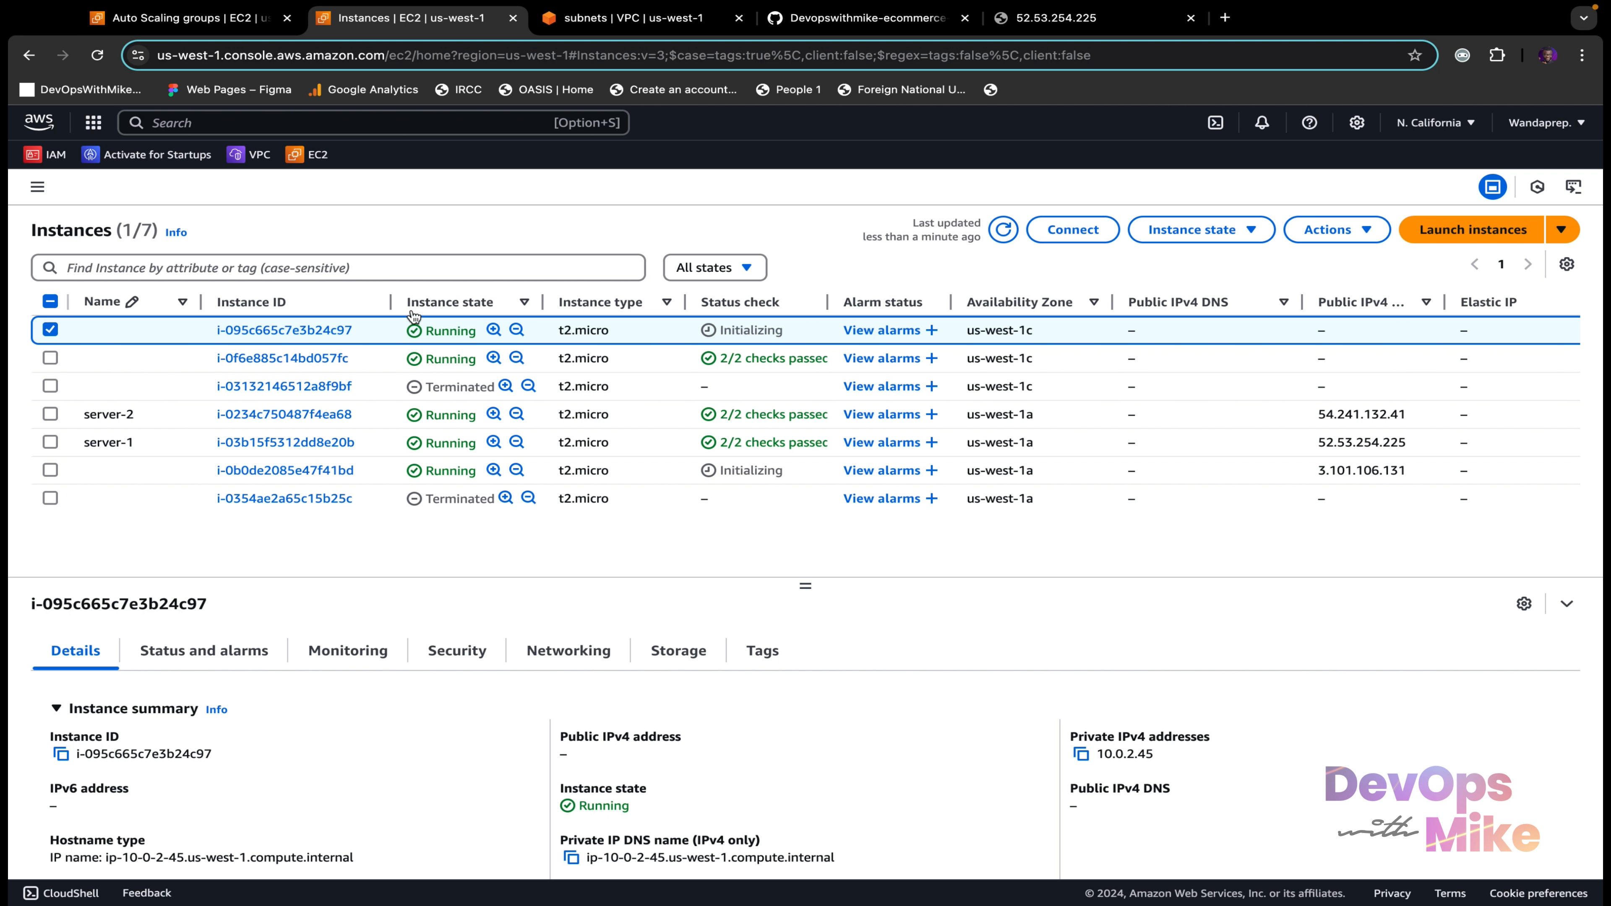
Step: Delete the Auto Scaling group devopswithmike-asg, confirming with the word "delete"
click(190, 17)
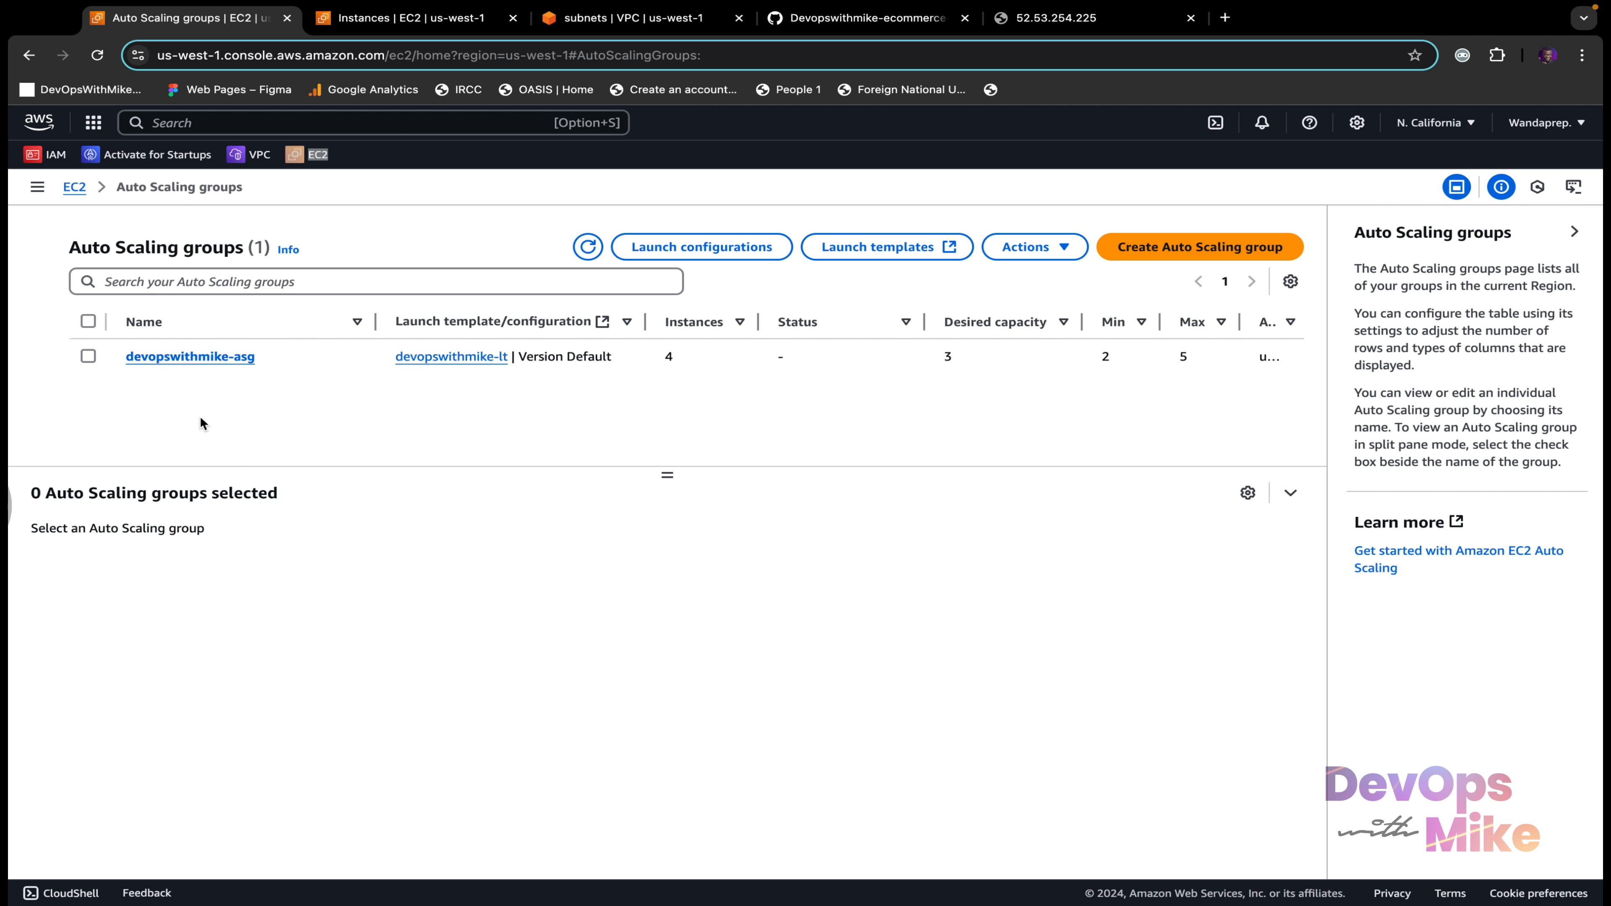
click(88, 356)
click(1054, 233)
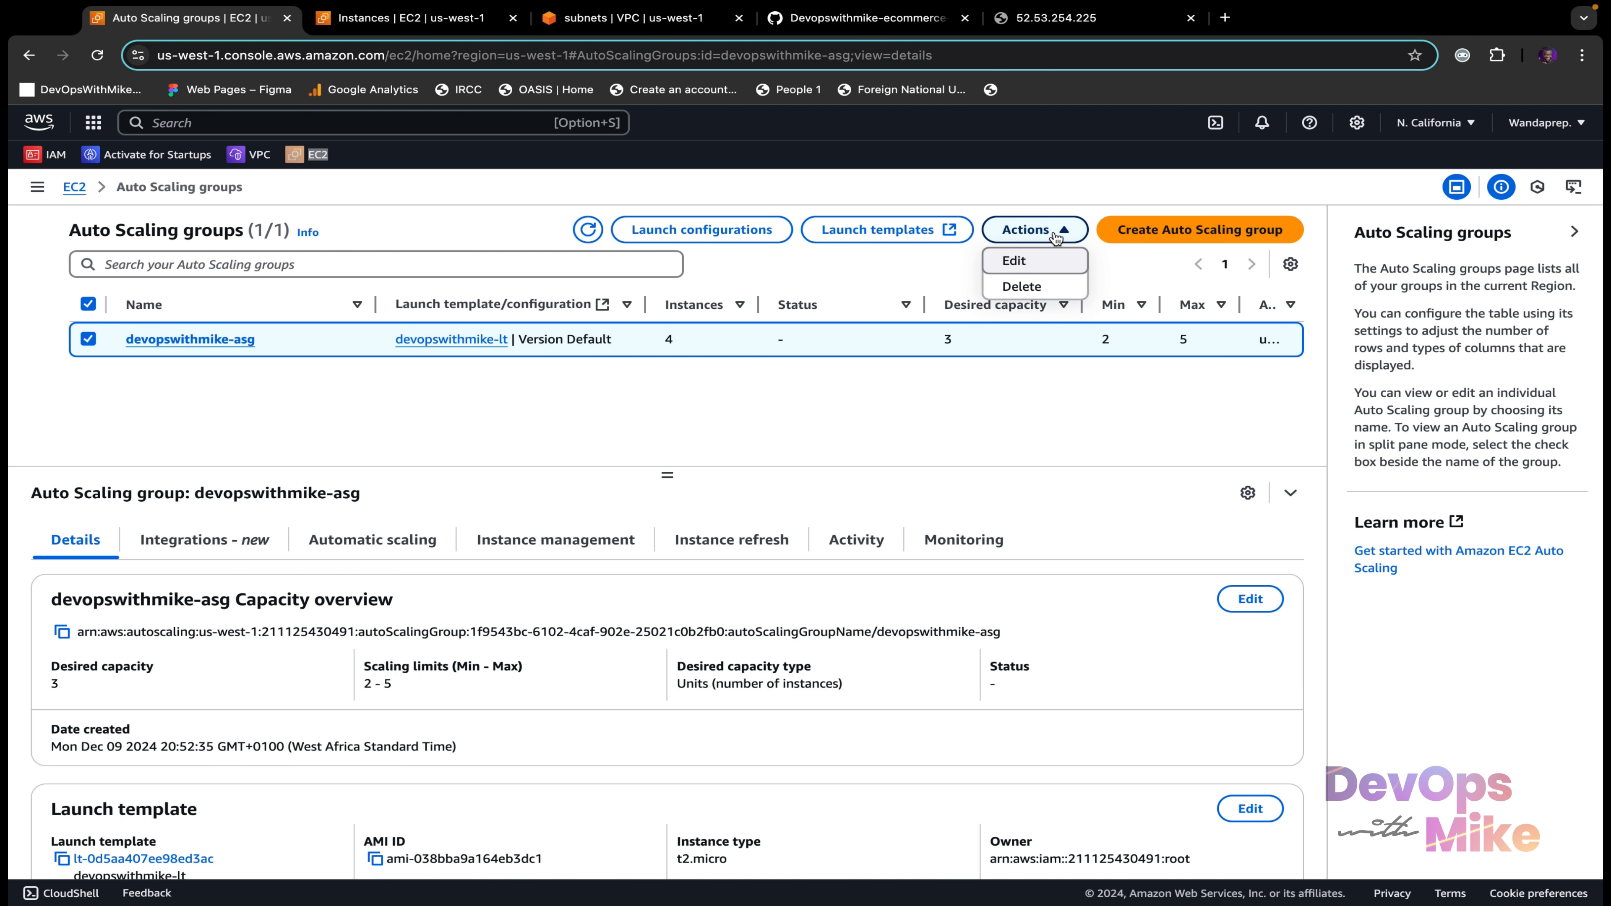
click(1040, 287)
text(de)
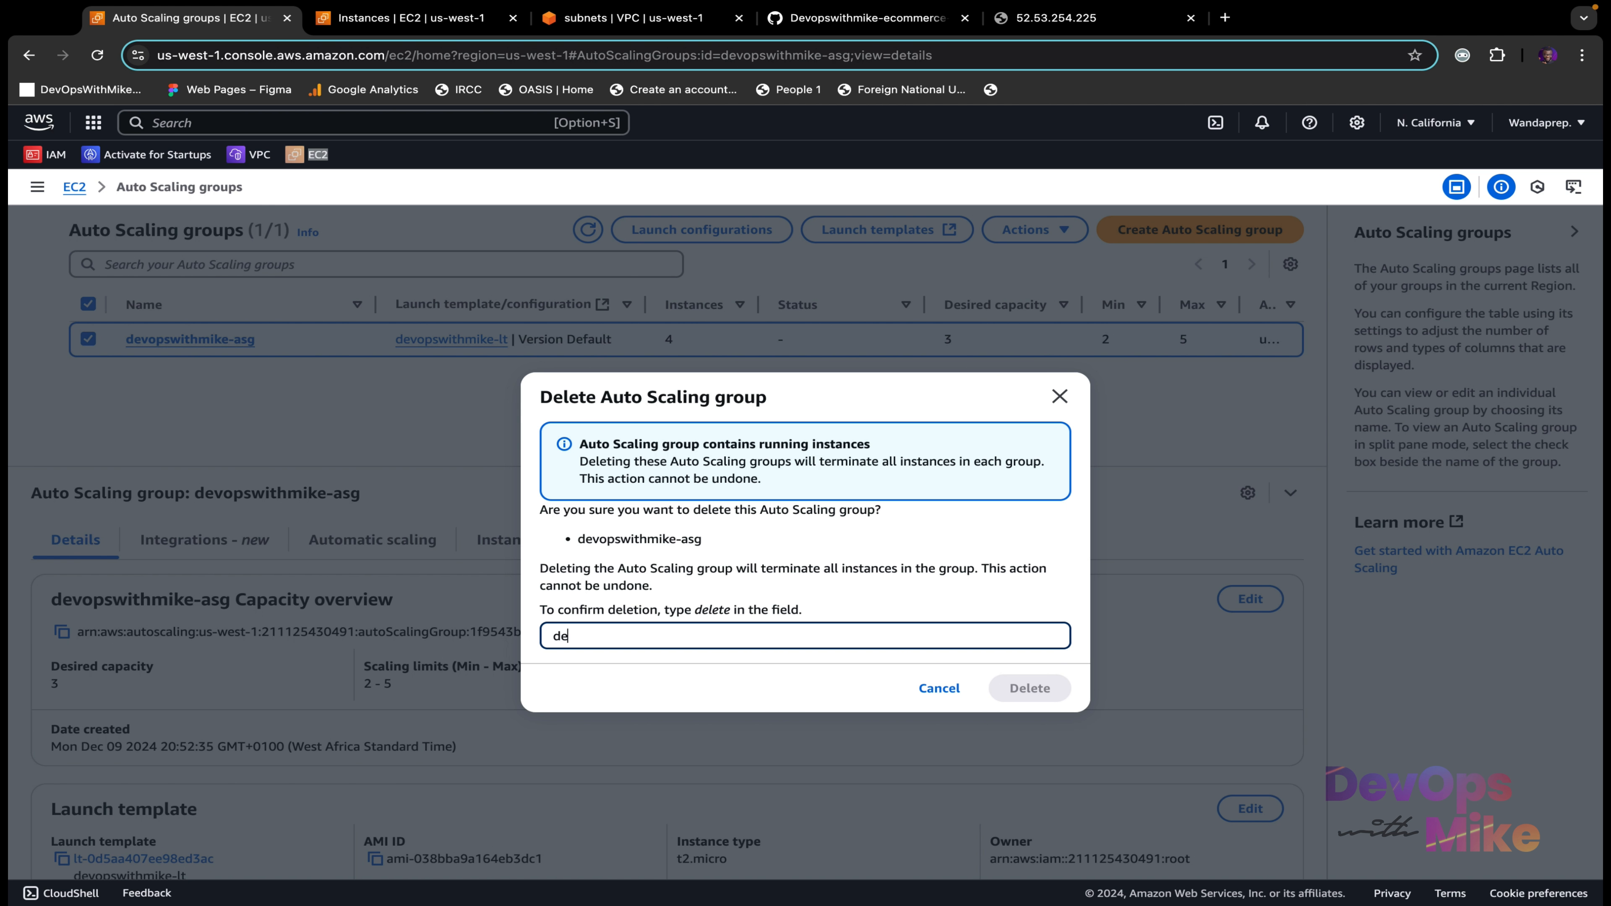
text(lete)
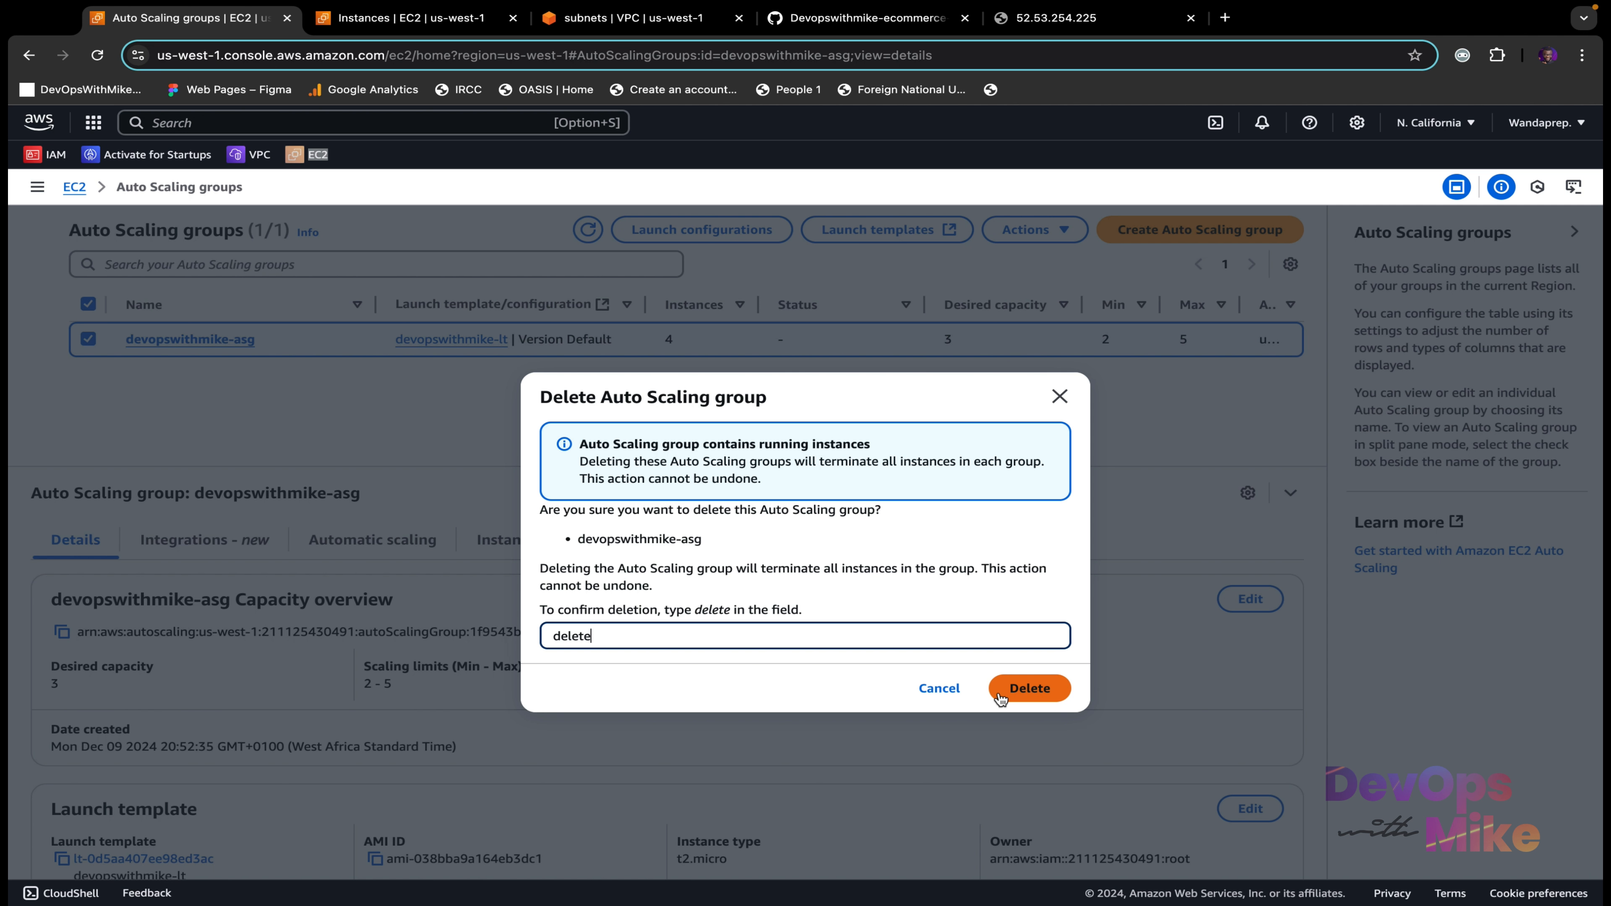
click(1036, 691)
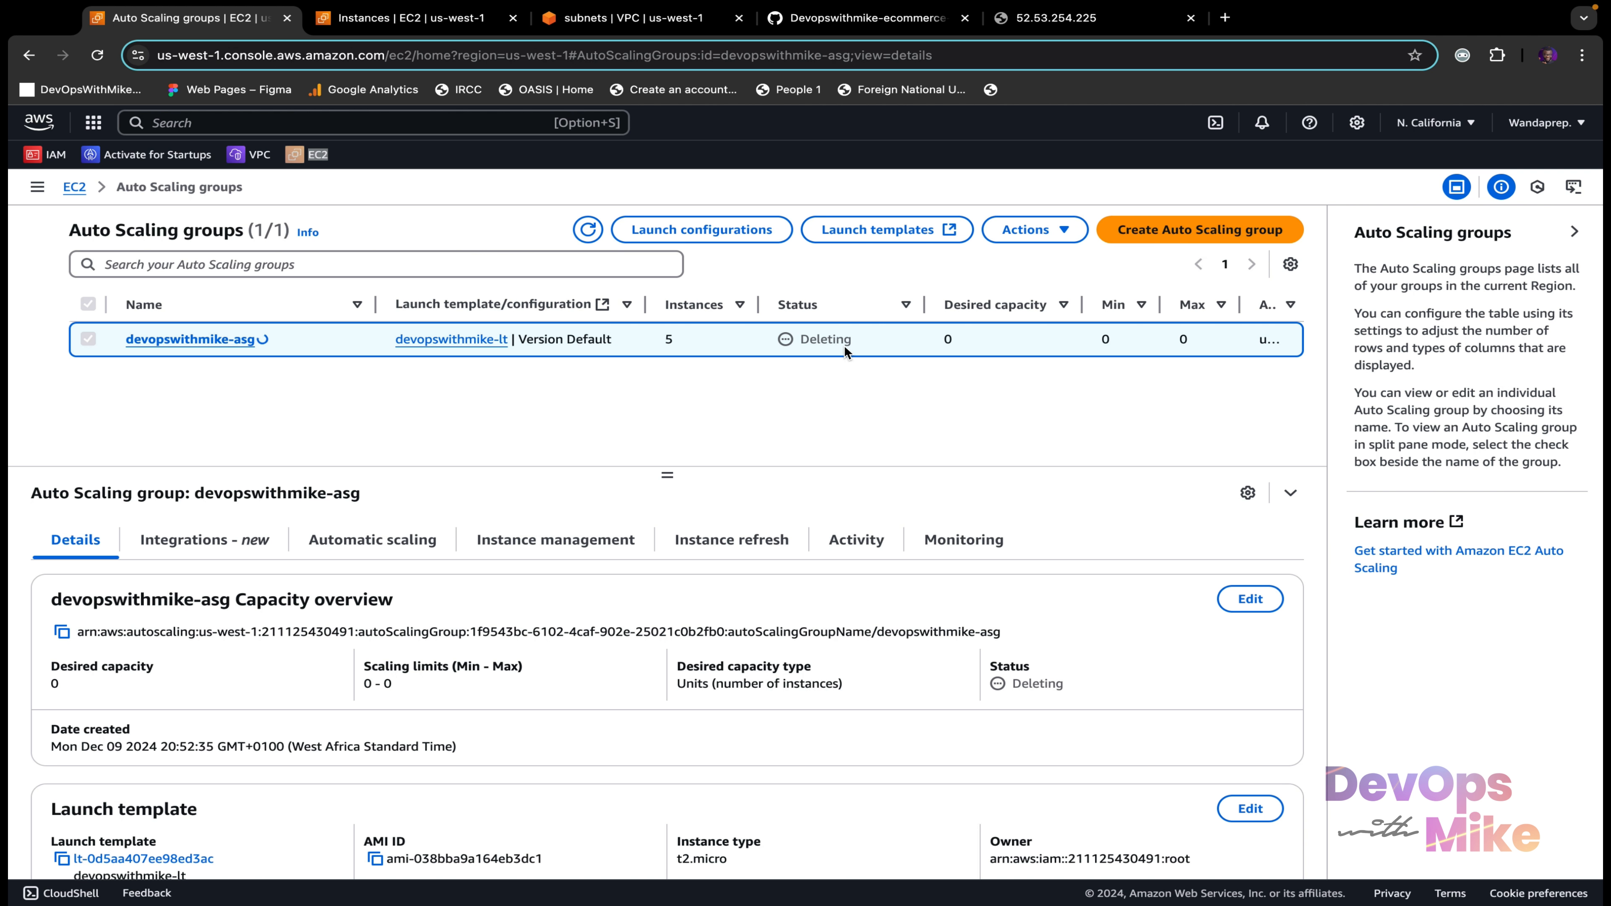
Step: Refresh the Auto Scaling groups list and repeatedly refresh the EC2 instances list to check whether the group's instances are terminating
click(587, 229)
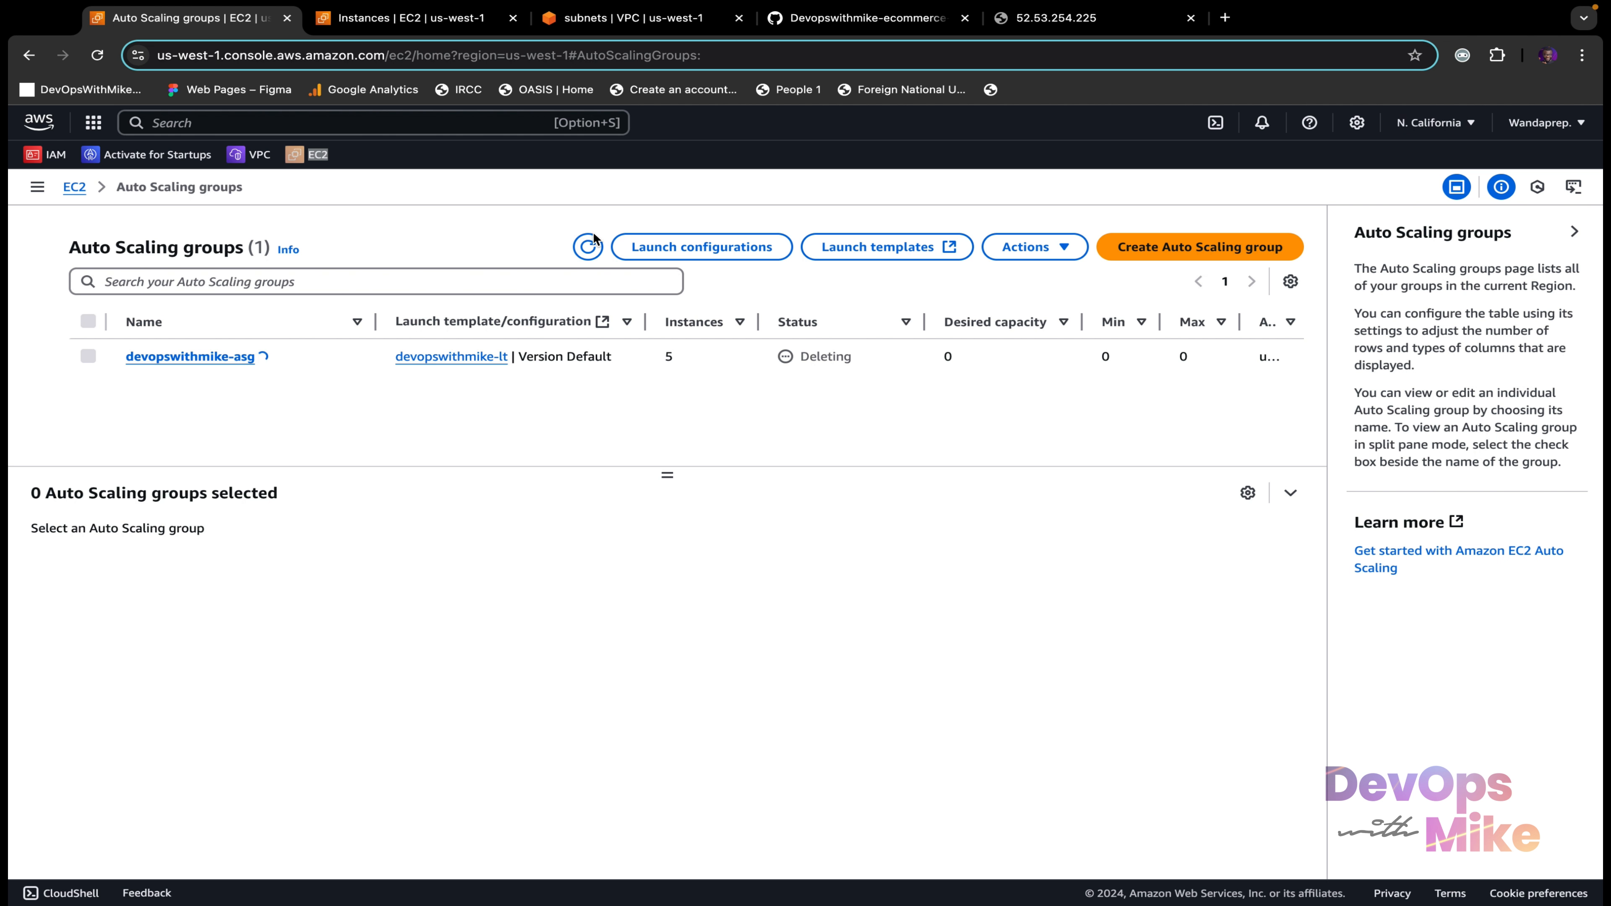
click(413, 18)
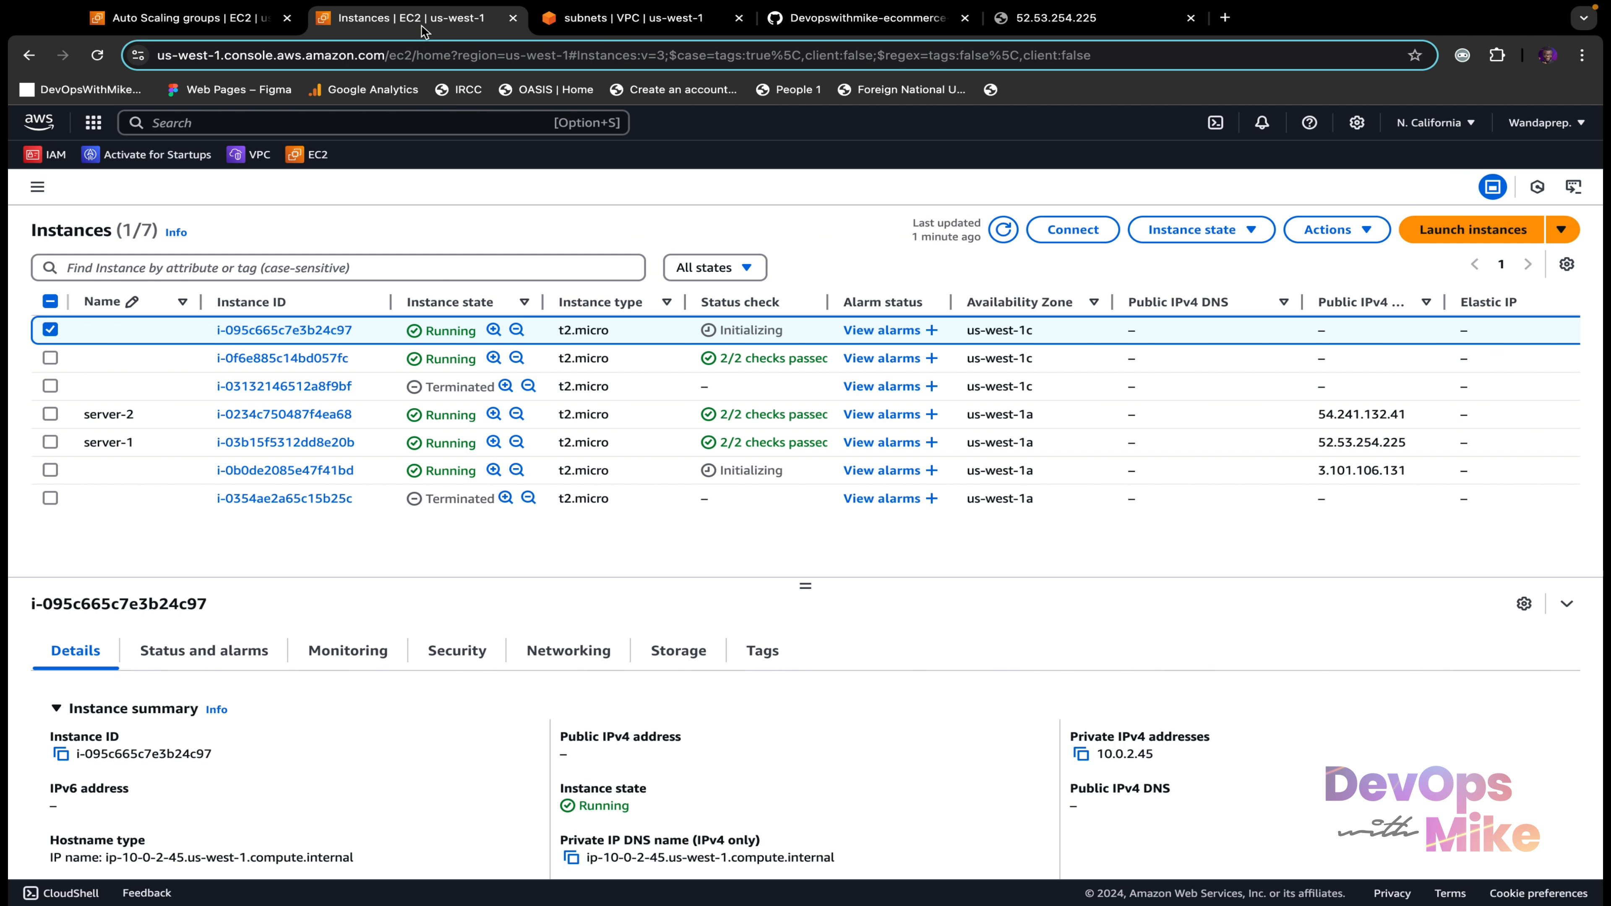
click(1003, 229)
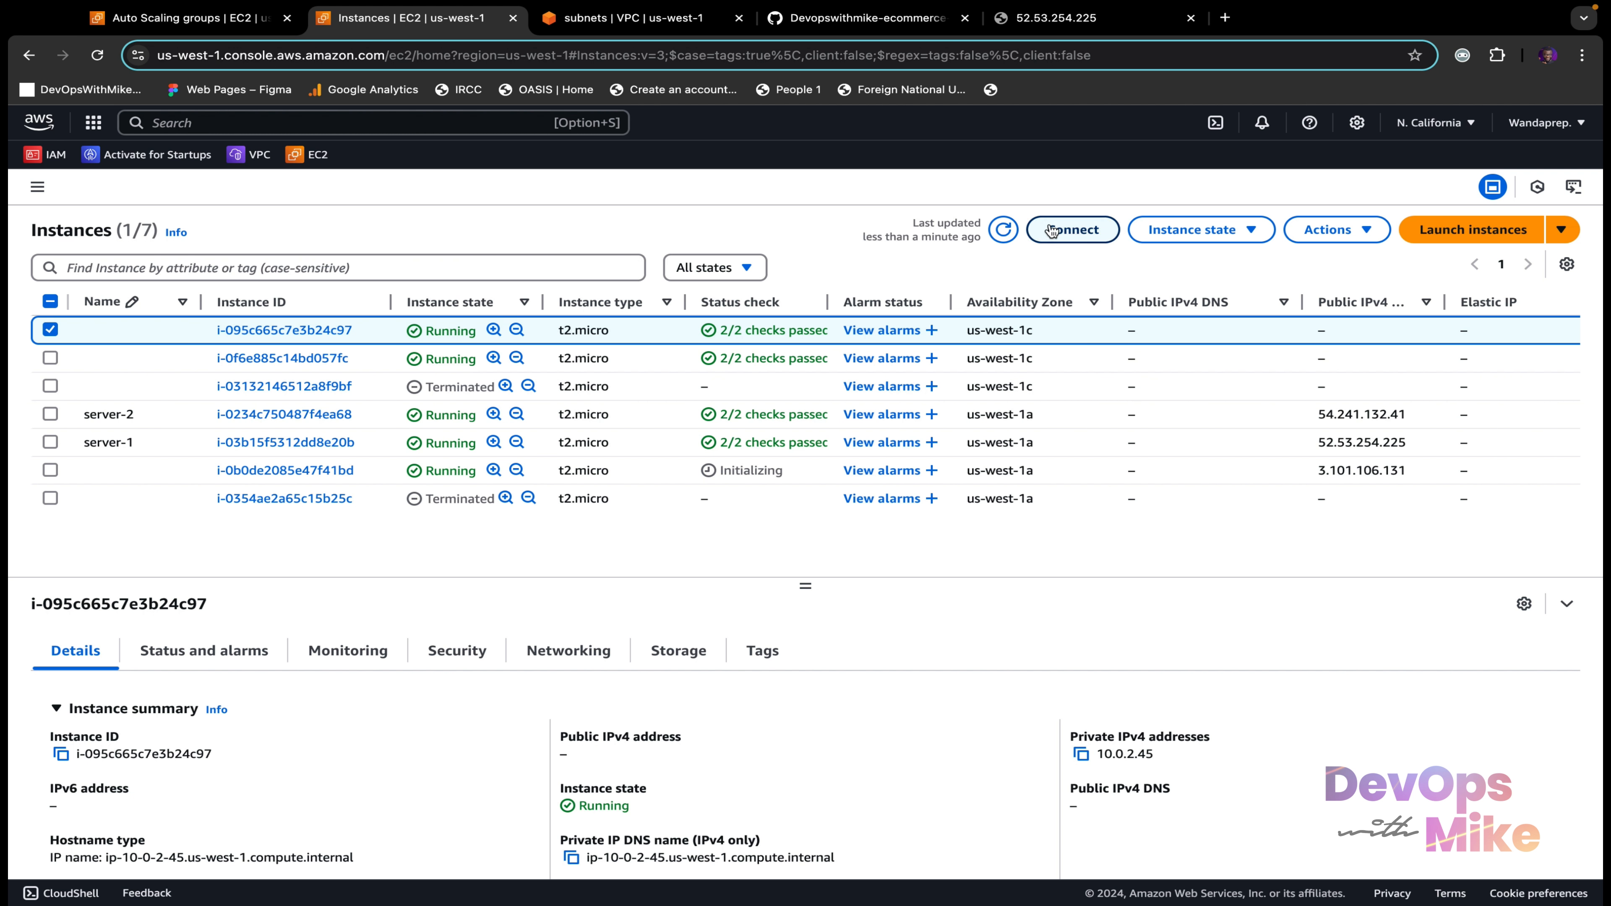
click(1006, 230)
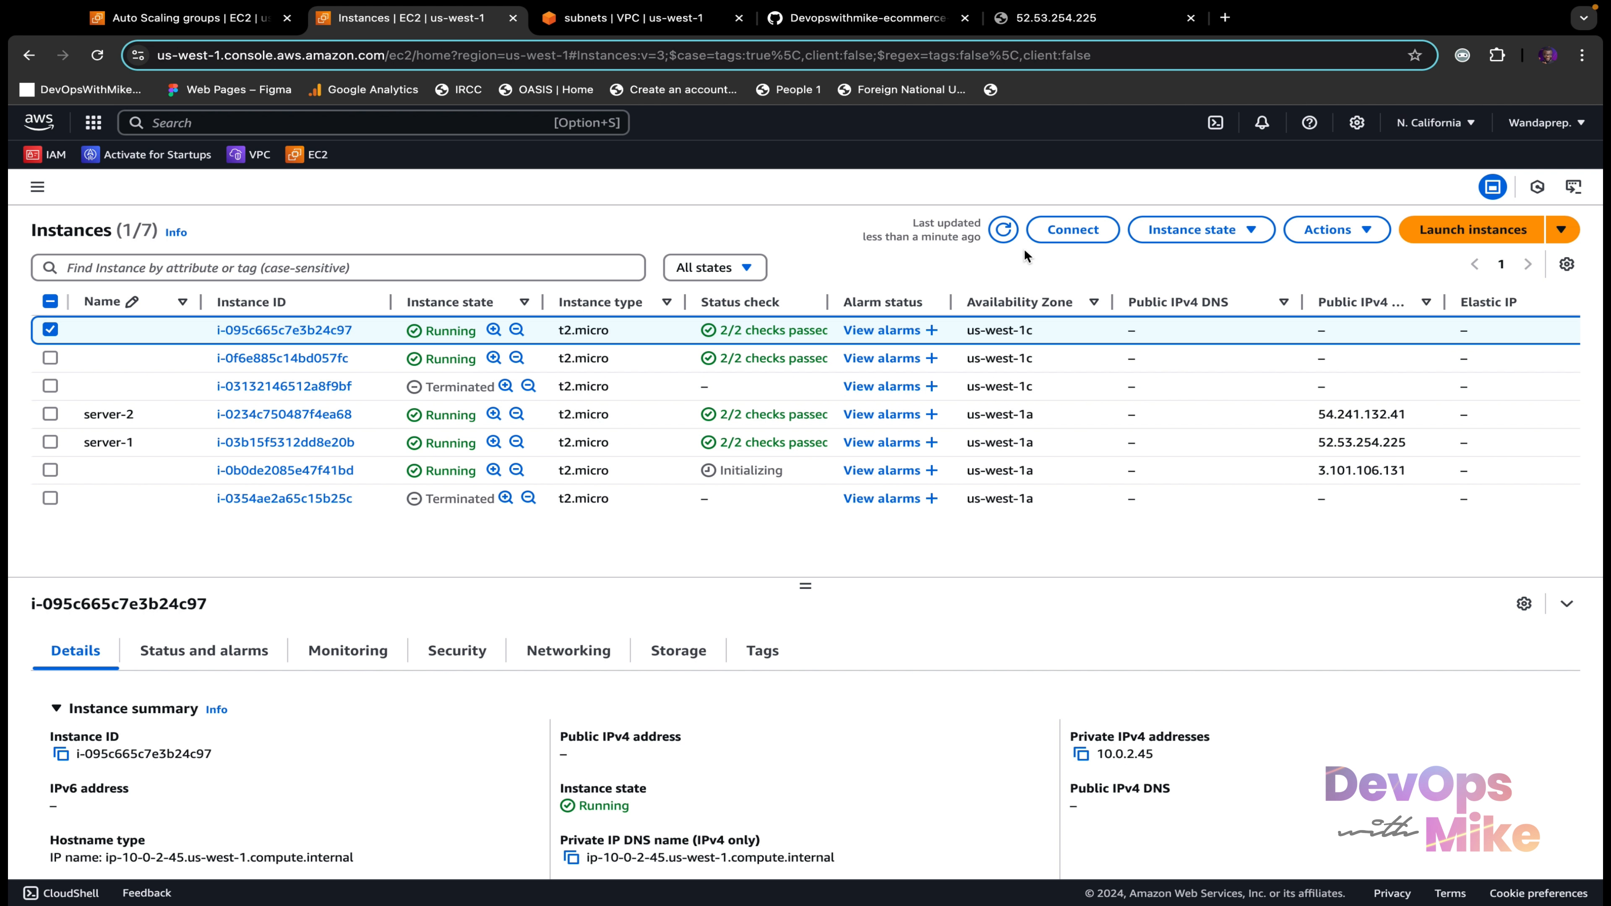
click(1005, 230)
Step: Recheck the deletion status of devopswithmike-asg in a refreshed groups list and return to the EC2 instances list
click(234, 21)
click(589, 246)
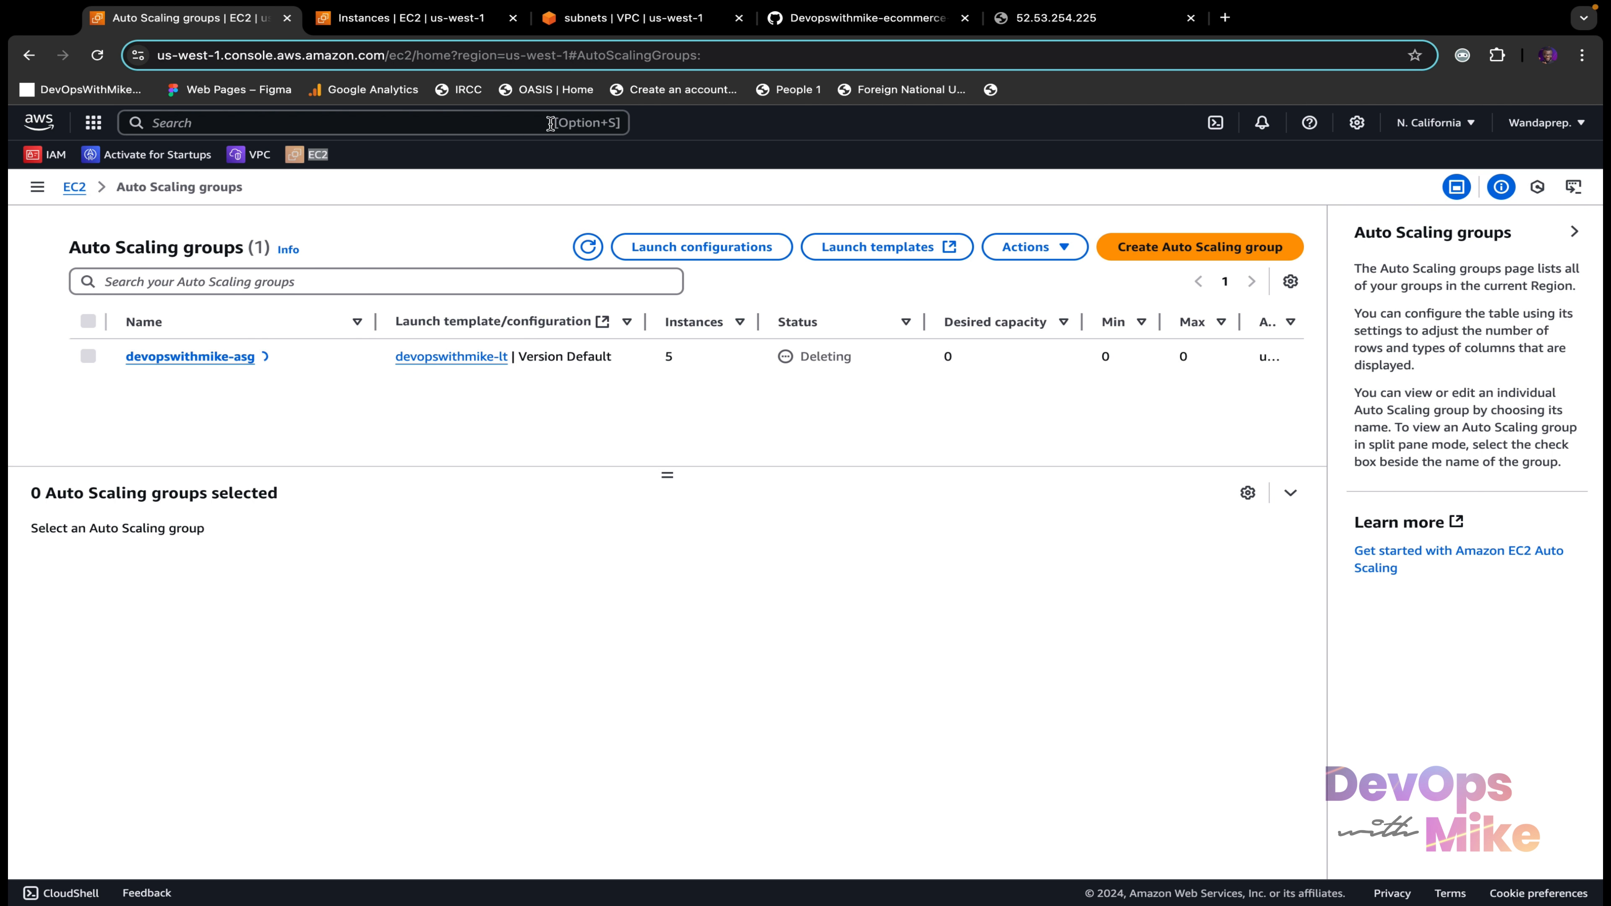
click(409, 19)
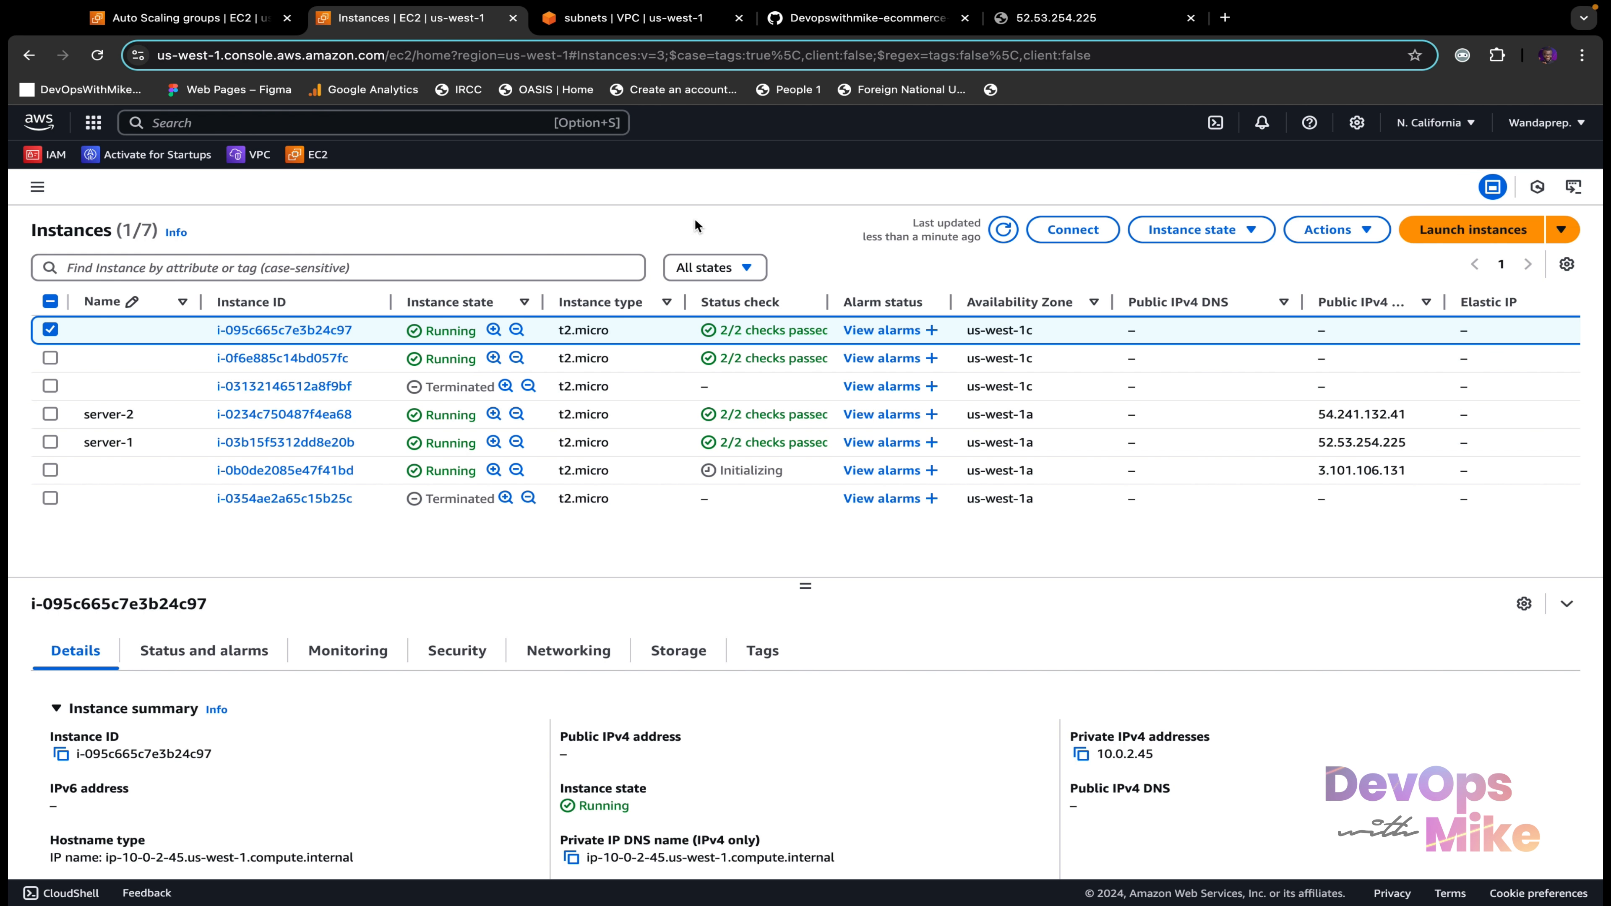
Step: Refresh the EC2 instances list, enlarge its pane, and refresh the Auto Scaling groups list to recheck the deletion
click(1004, 229)
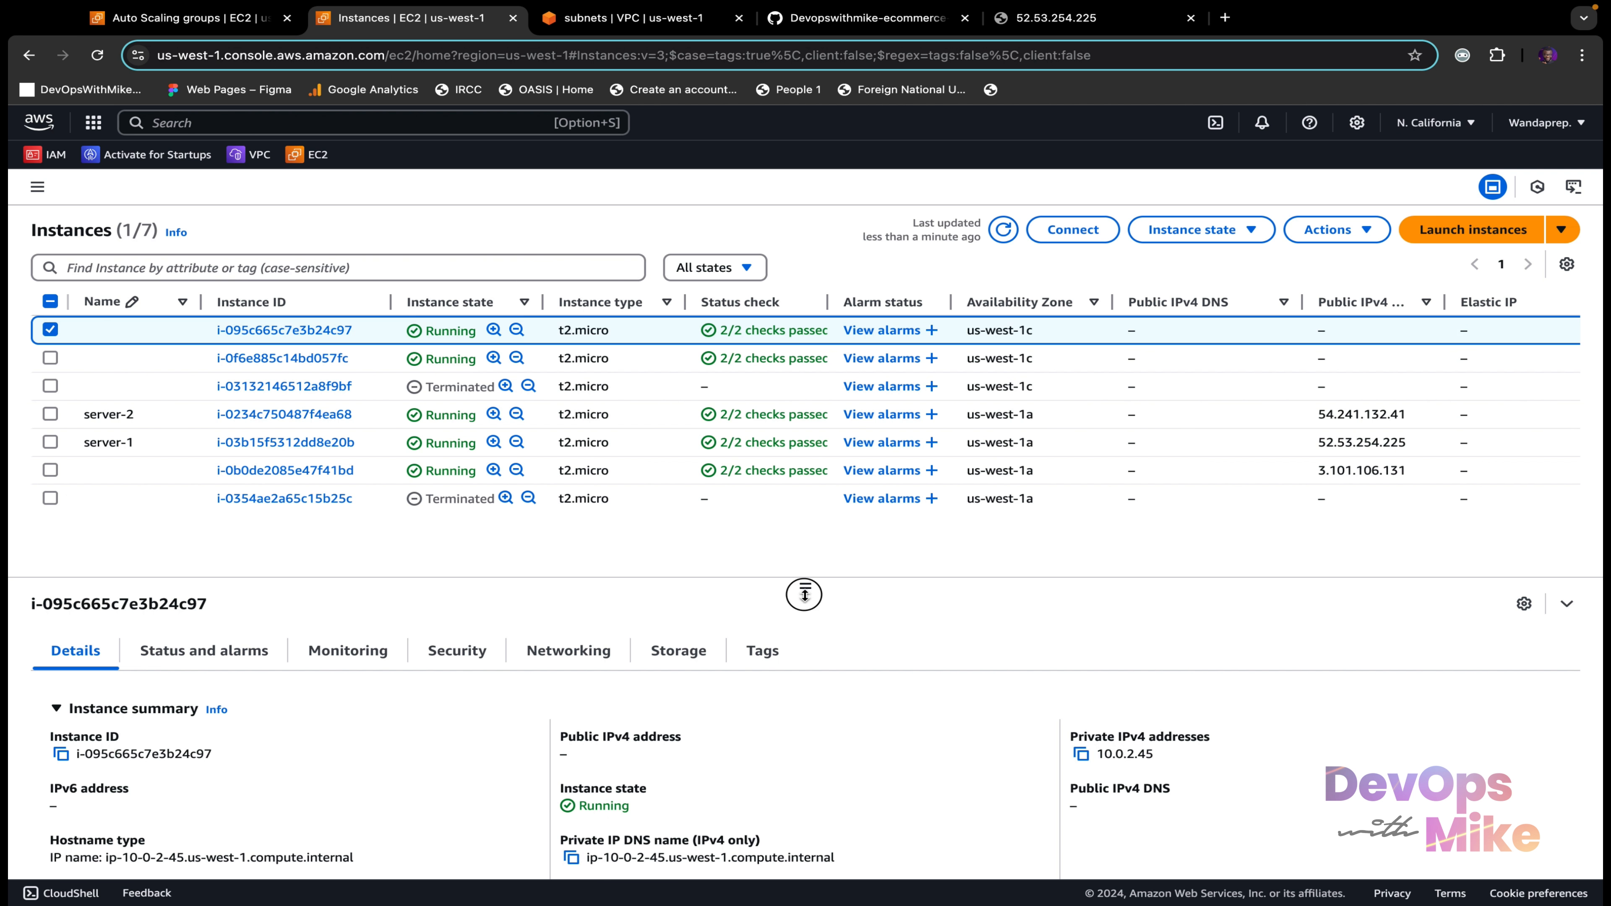
drag(804, 594, 804, 693)
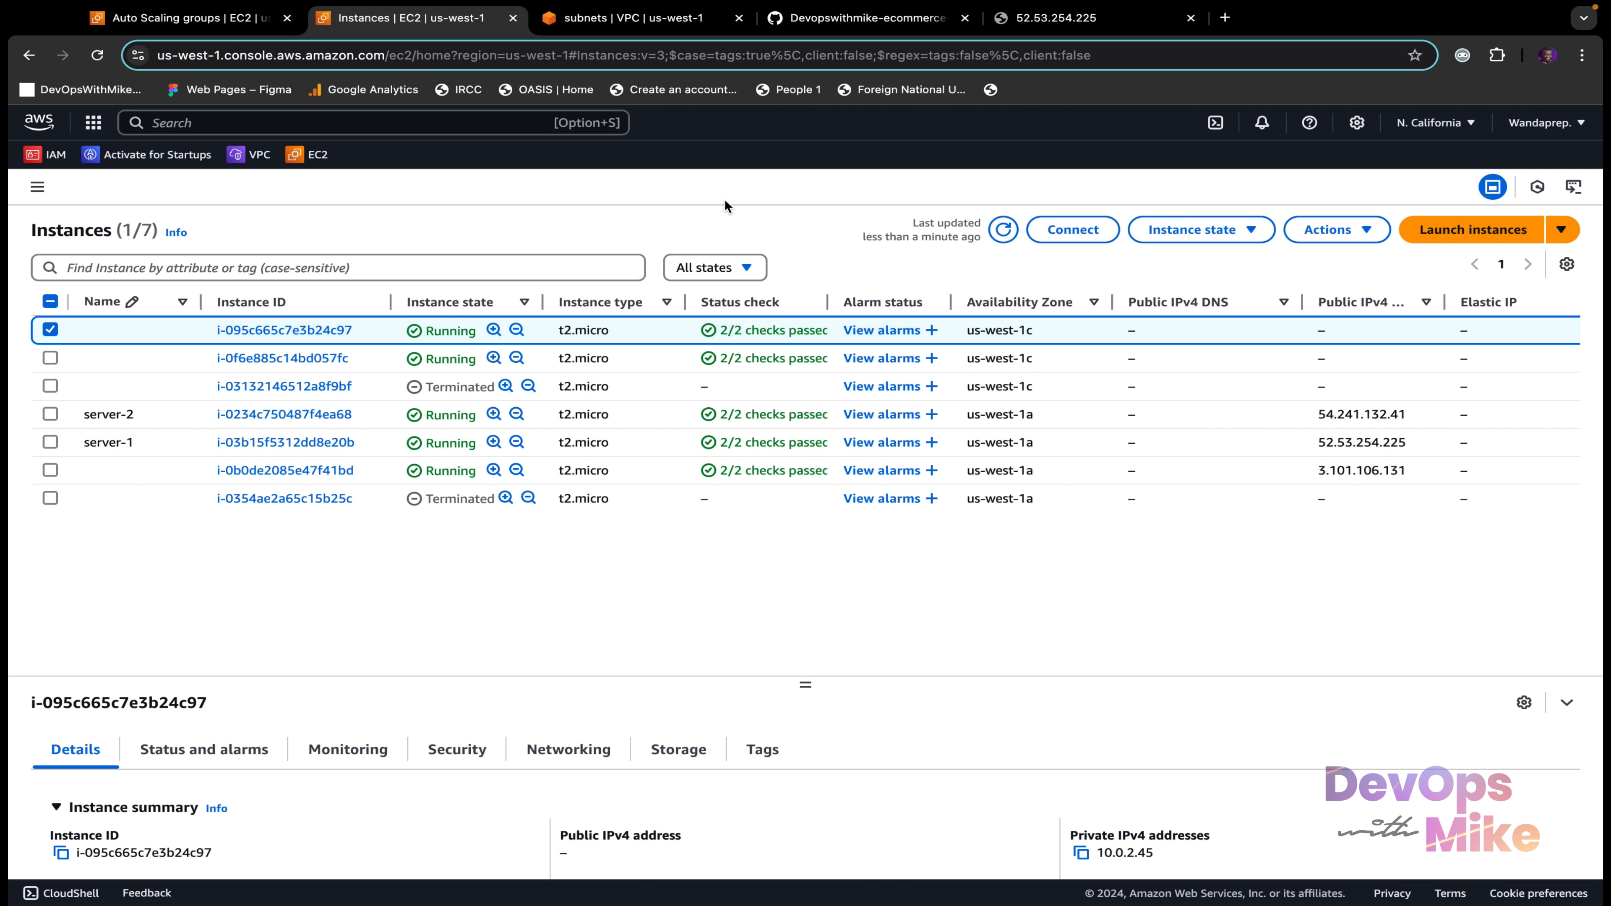
click(256, 29)
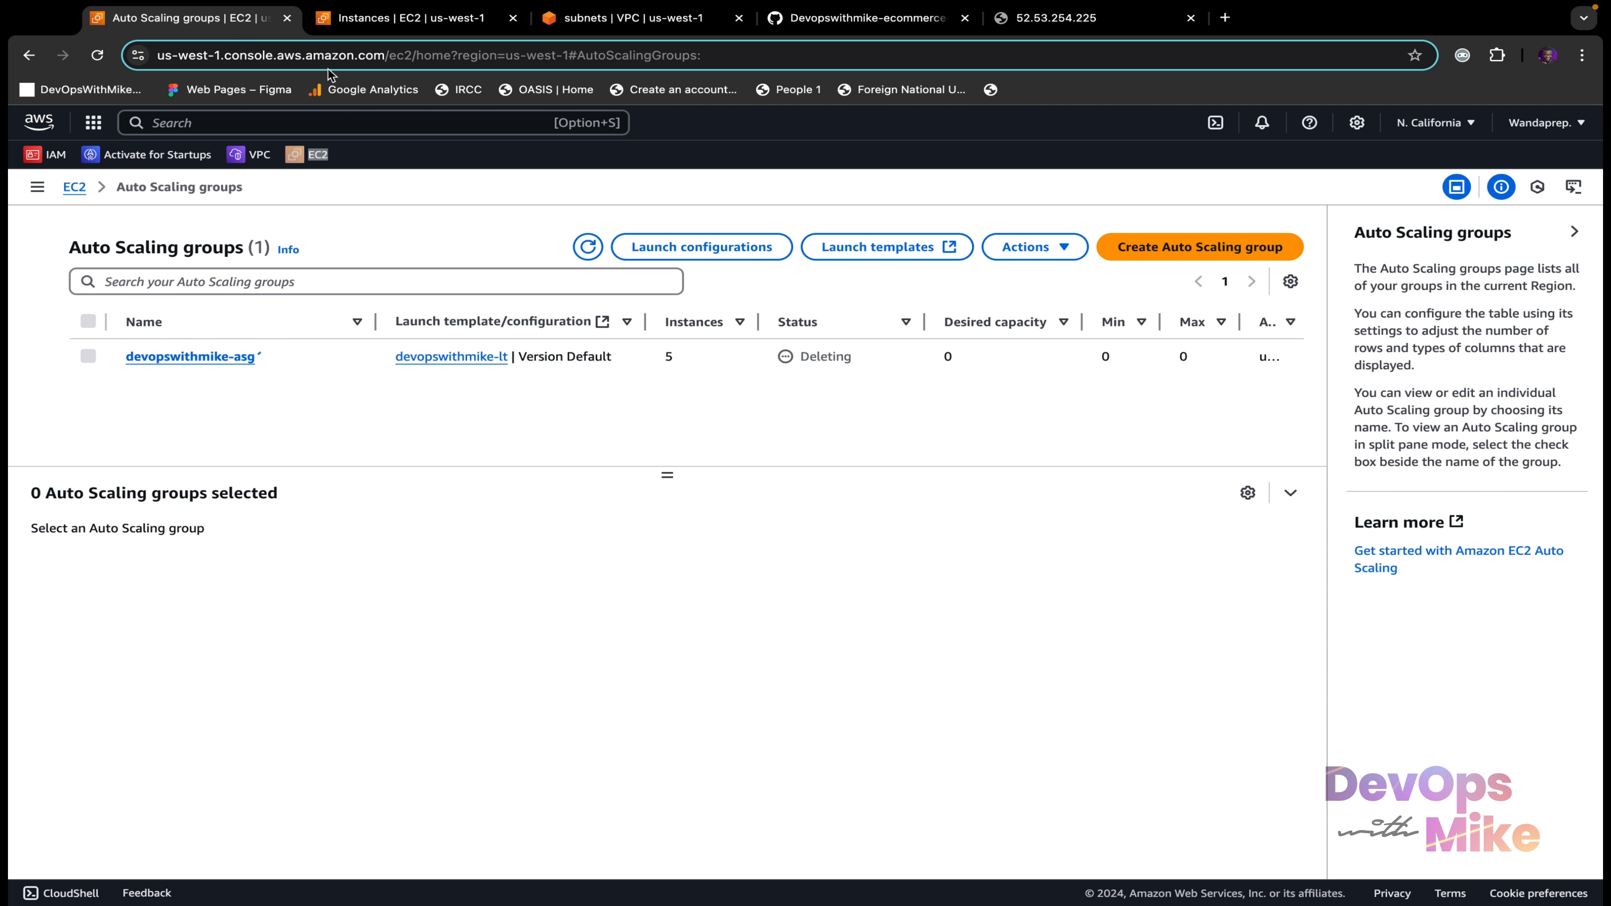
click(592, 245)
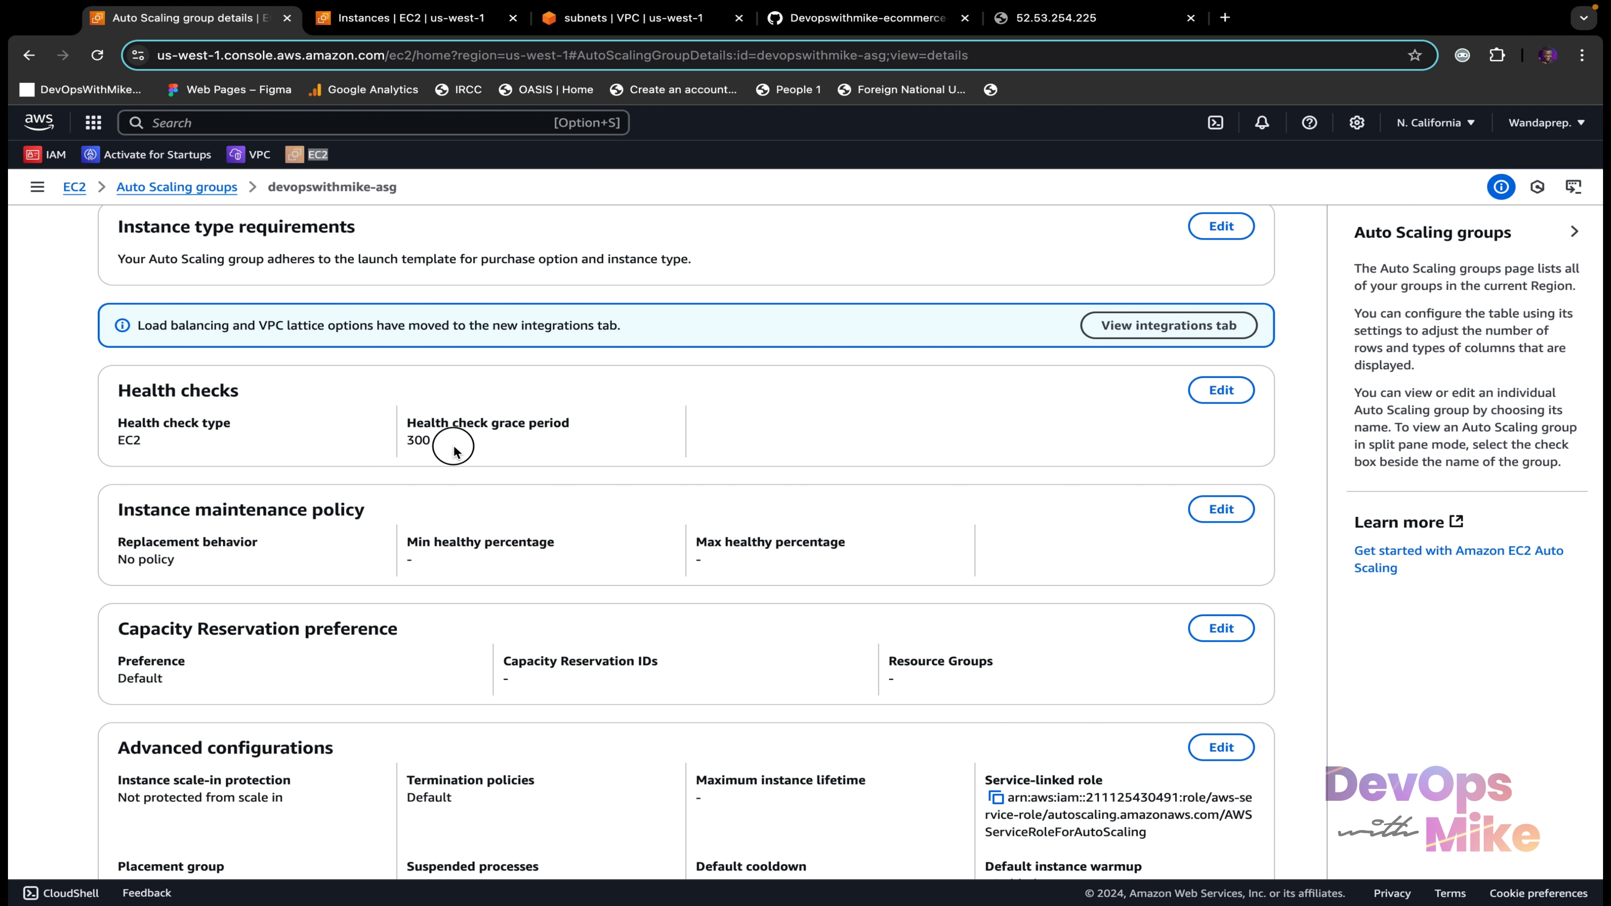
Step: Examine the devopswithmike-asg details, including the health check grace period and the group's deletion status
drag(444, 439, 398, 424)
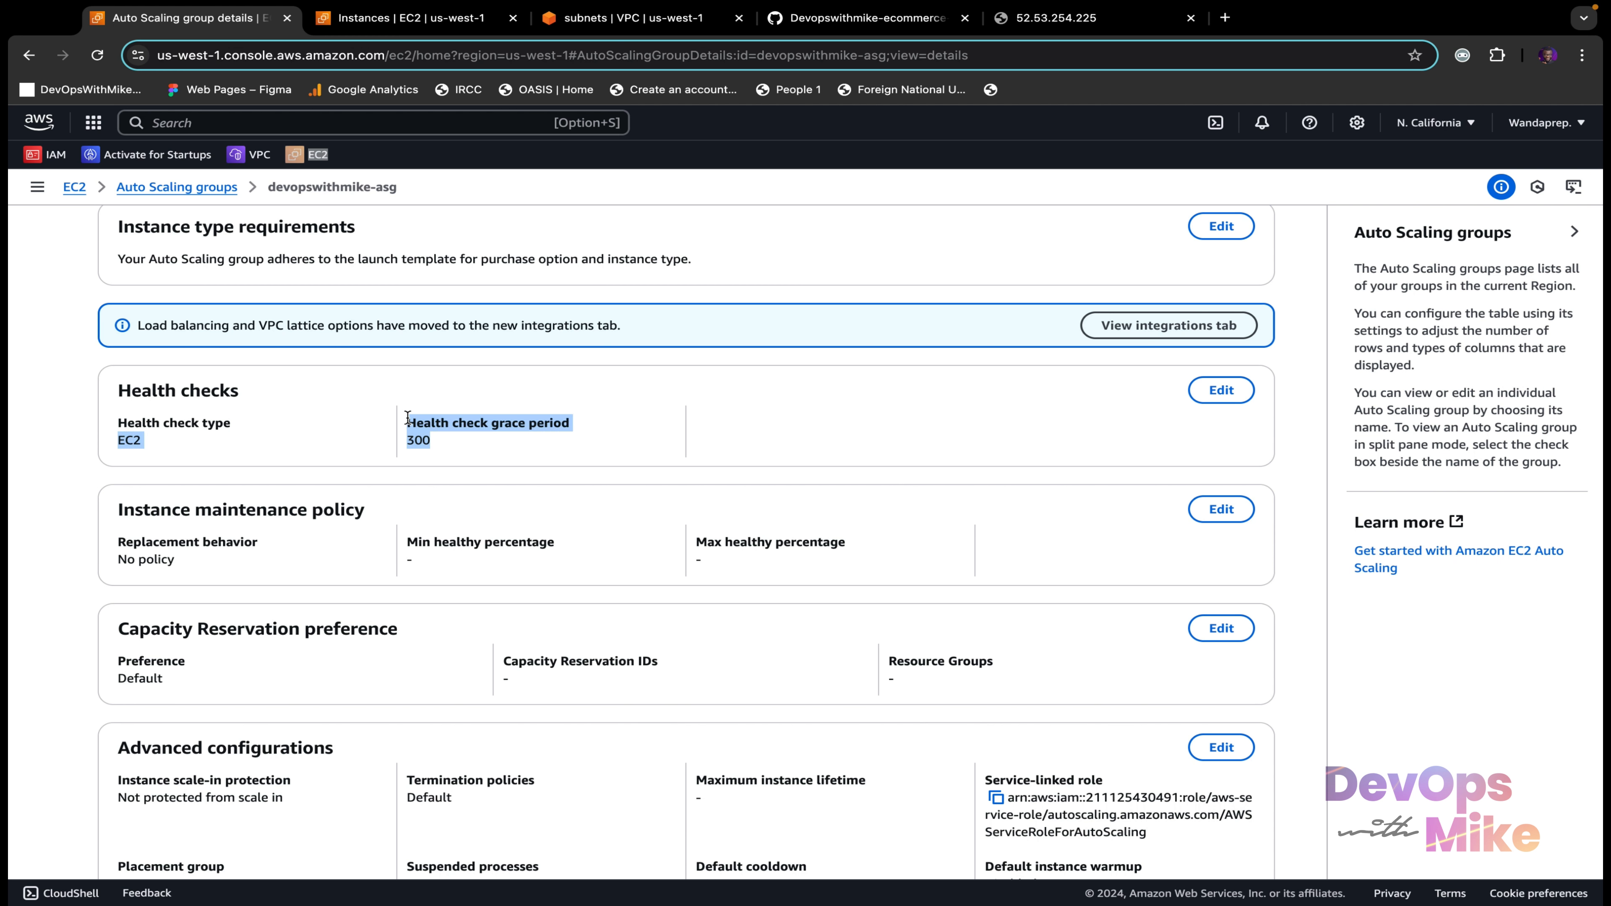
scroll(698, 444, up, 5)
scroll(888, 413, down, 7)
scroll(1059, 379, up, 4)
scroll(1059, 384, up, 8)
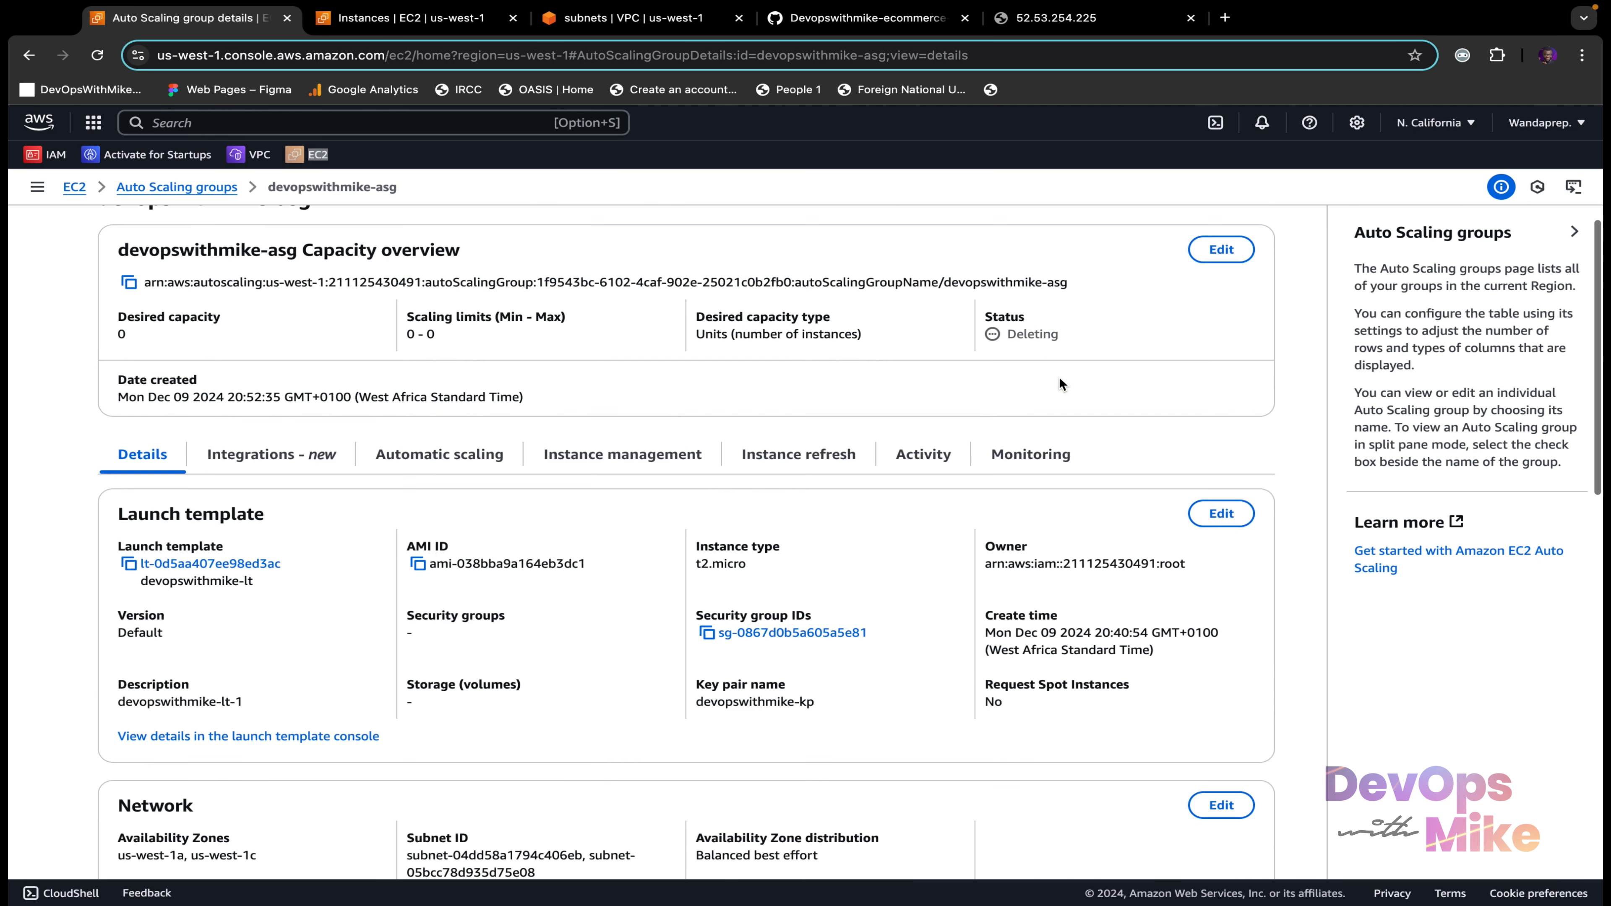
click(1084, 372)
drag(1083, 372, 982, 330)
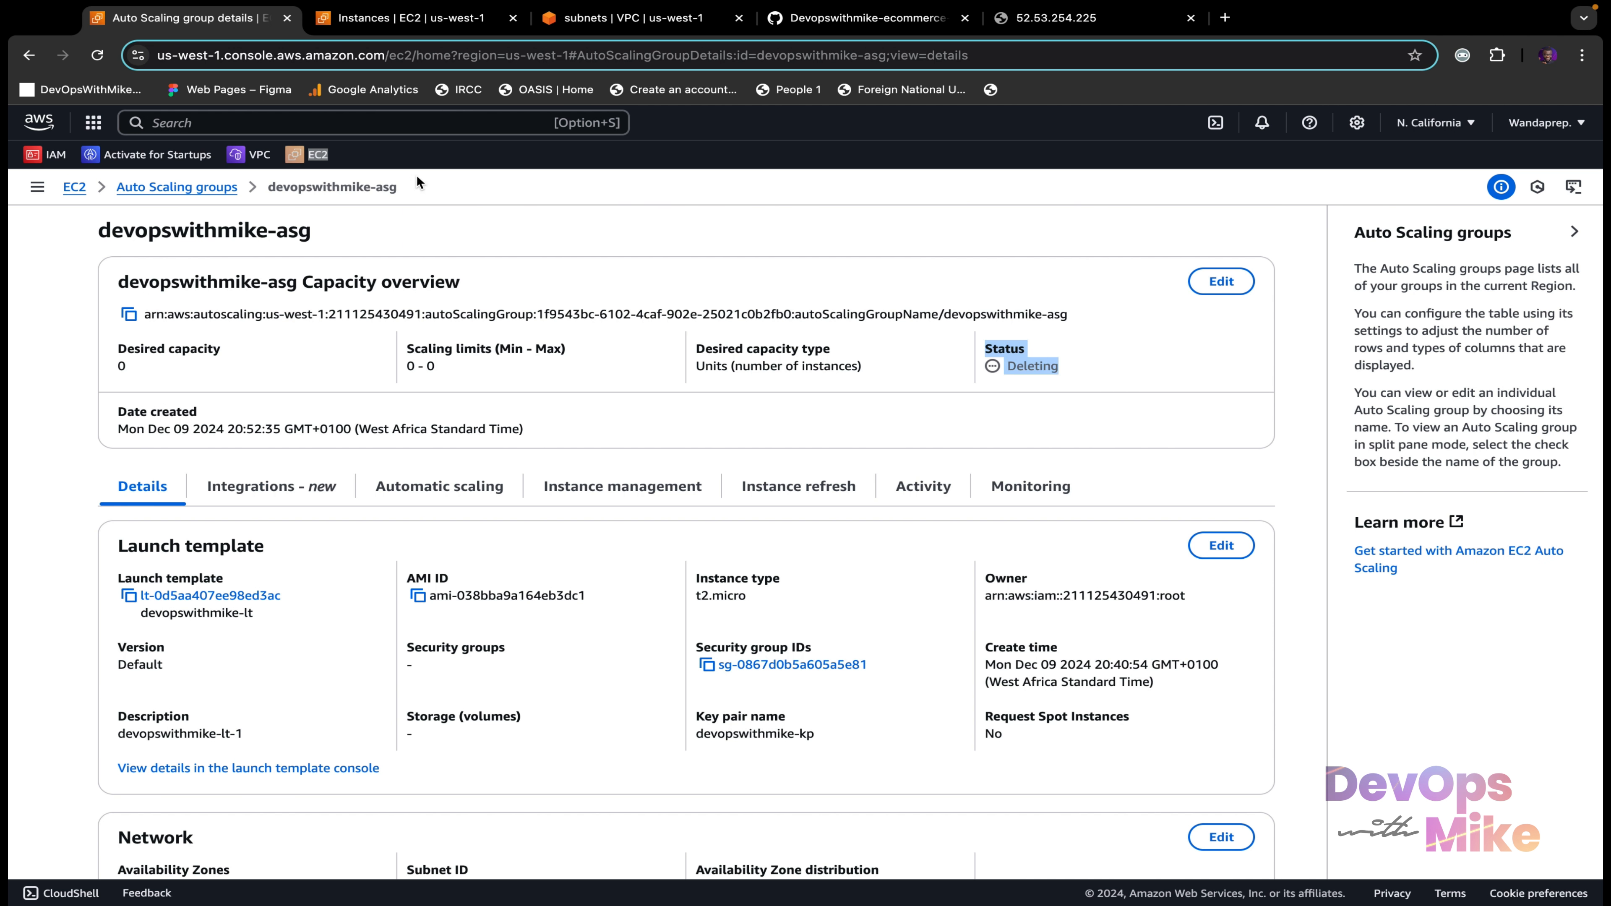
Step: Reload the devopswithmike-asg details page, refresh the EC2 instances list, and look over the group's details again
click(97, 56)
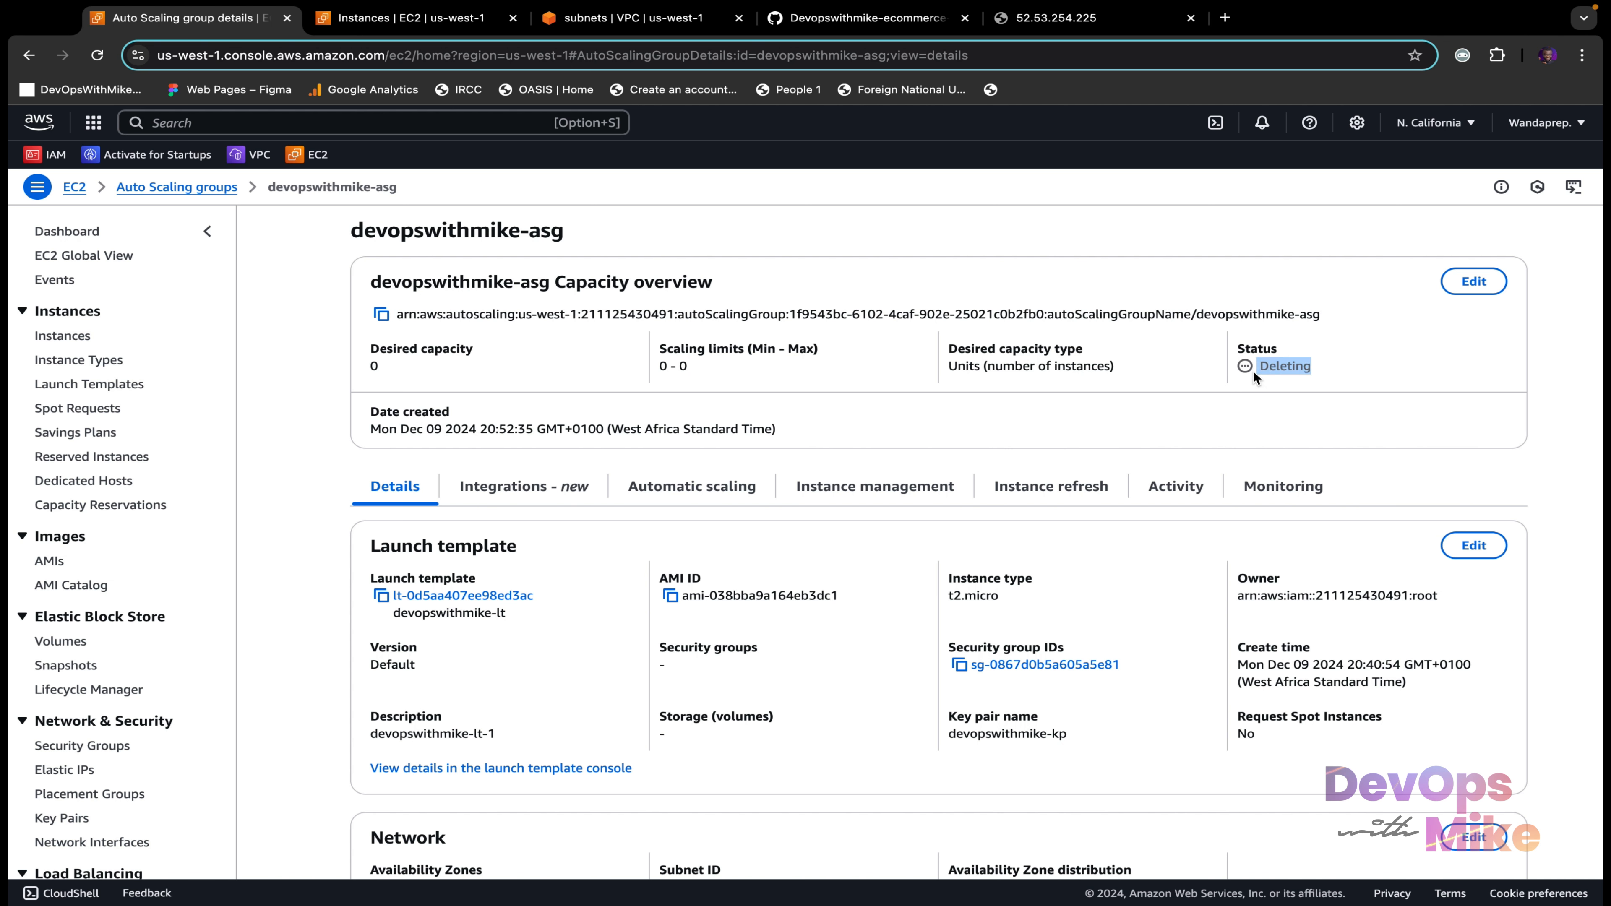
click(412, 18)
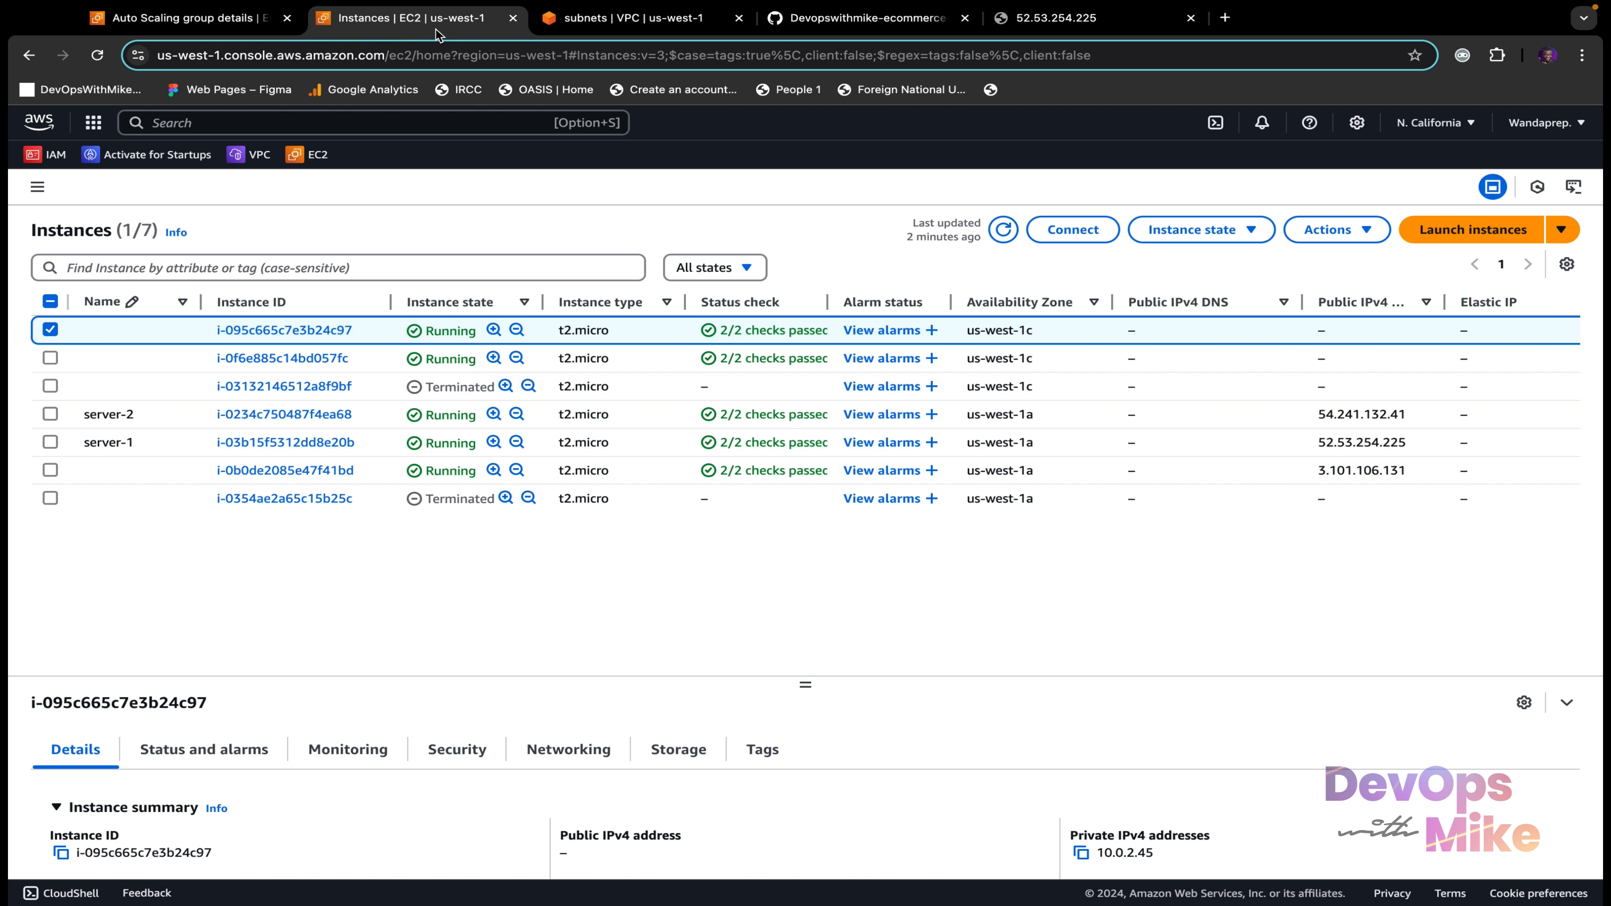
click(1004, 230)
click(225, 19)
scroll(844, 672, down, 15)
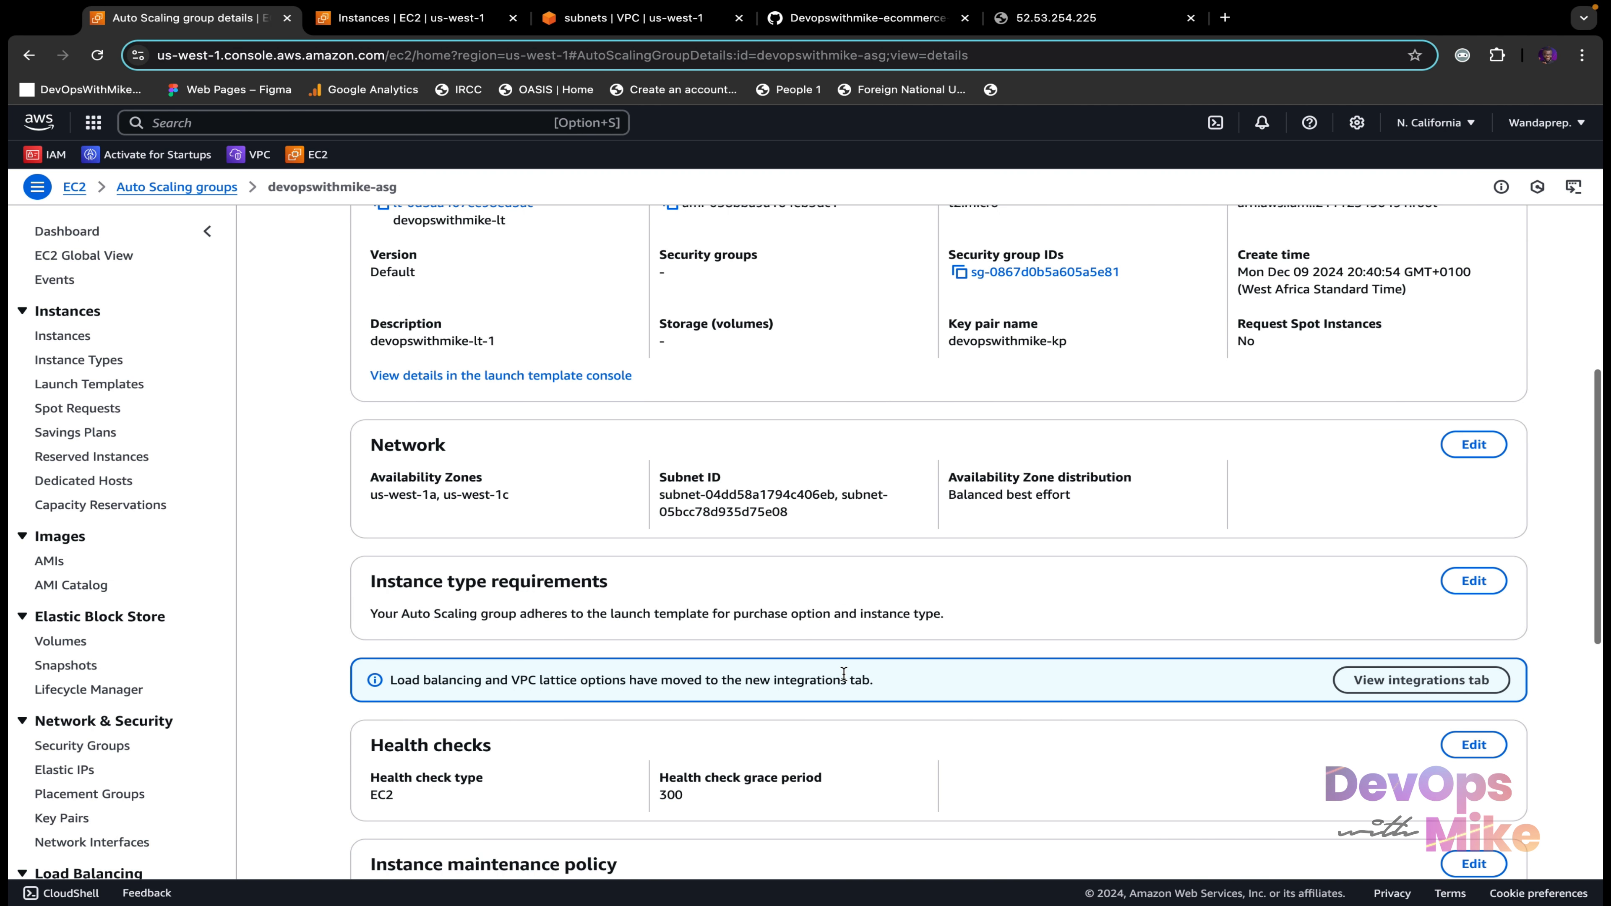
scroll(733, 364, up, 12)
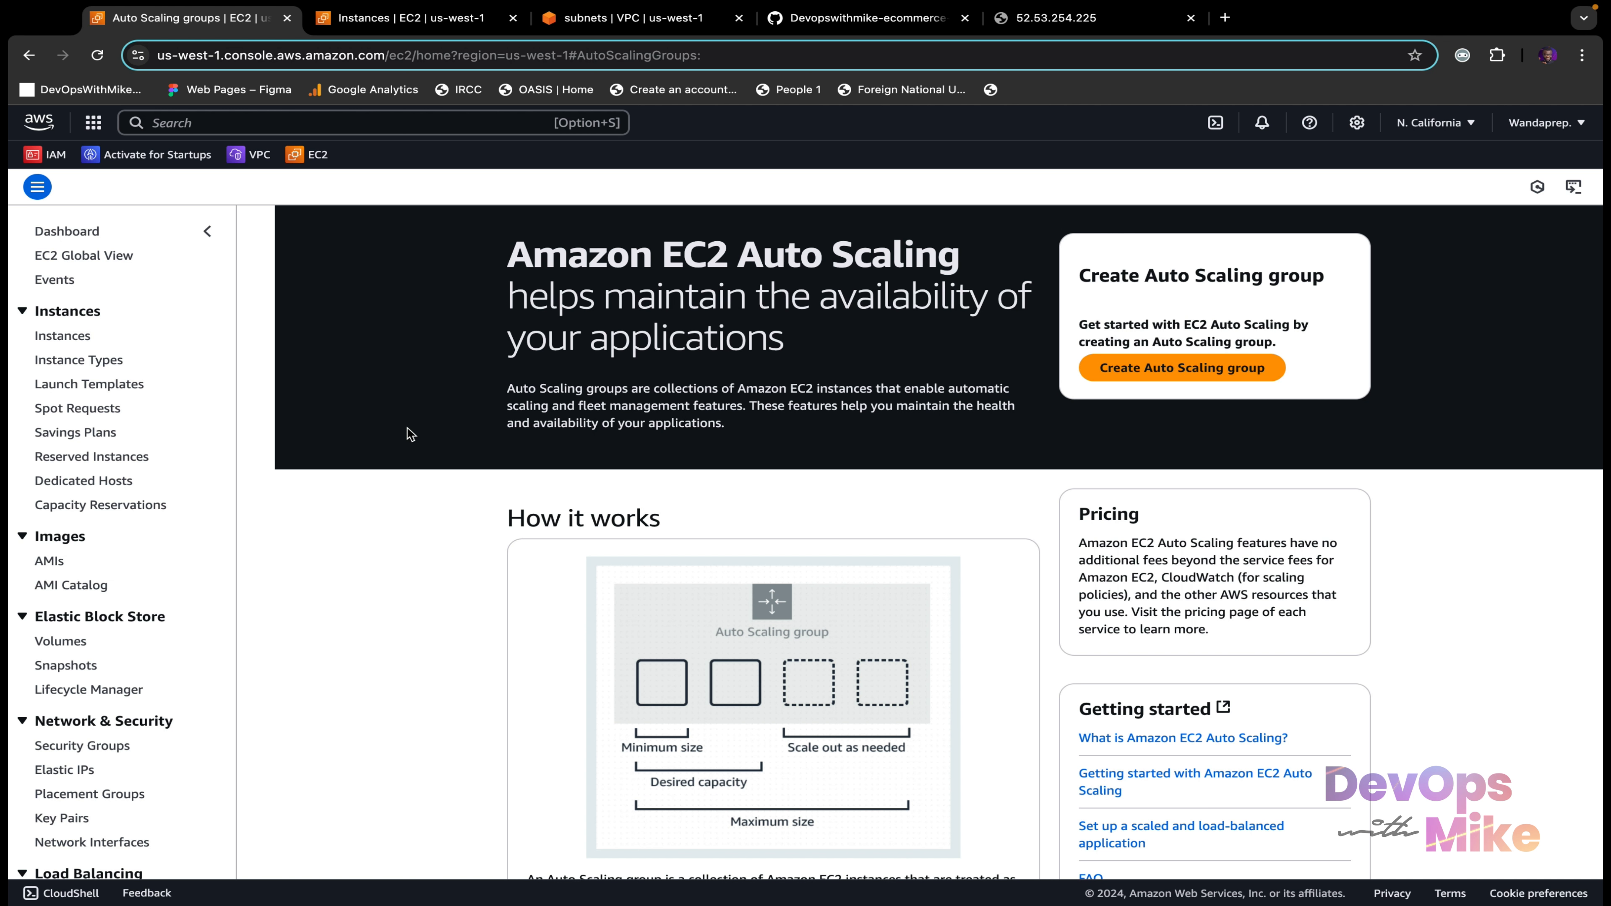
Step: Check the Auto Scaling groups page for the deleted group and refresh the EC2 instances list to verify instance termination
scroll(409, 434, down, 6)
scroll(407, 427, up, 6)
click(387, 20)
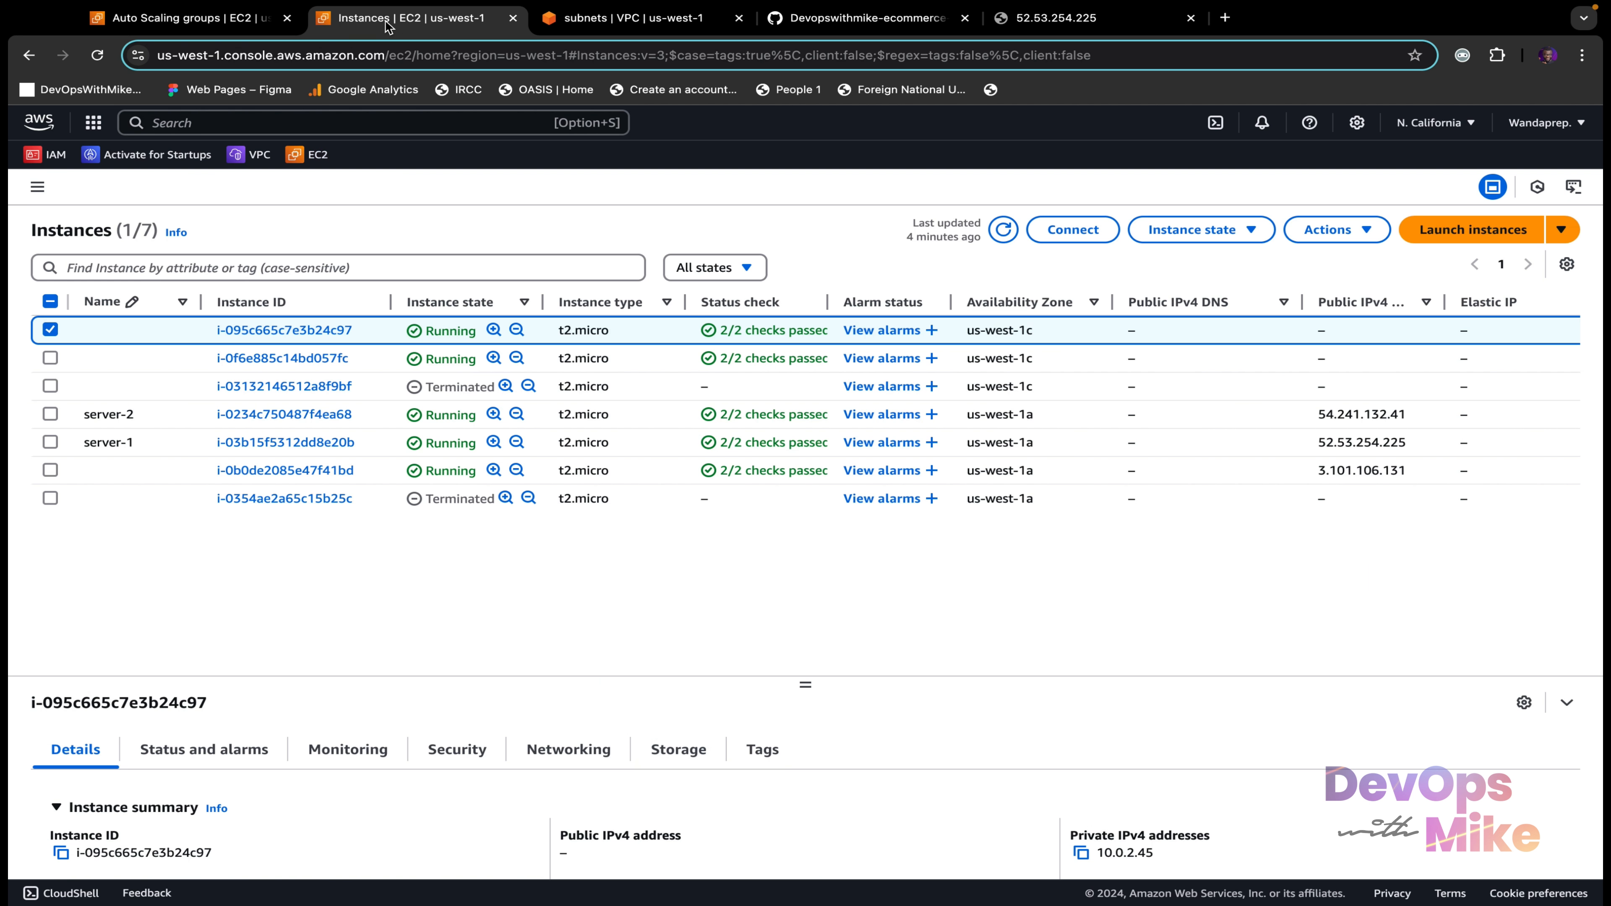
click(1004, 231)
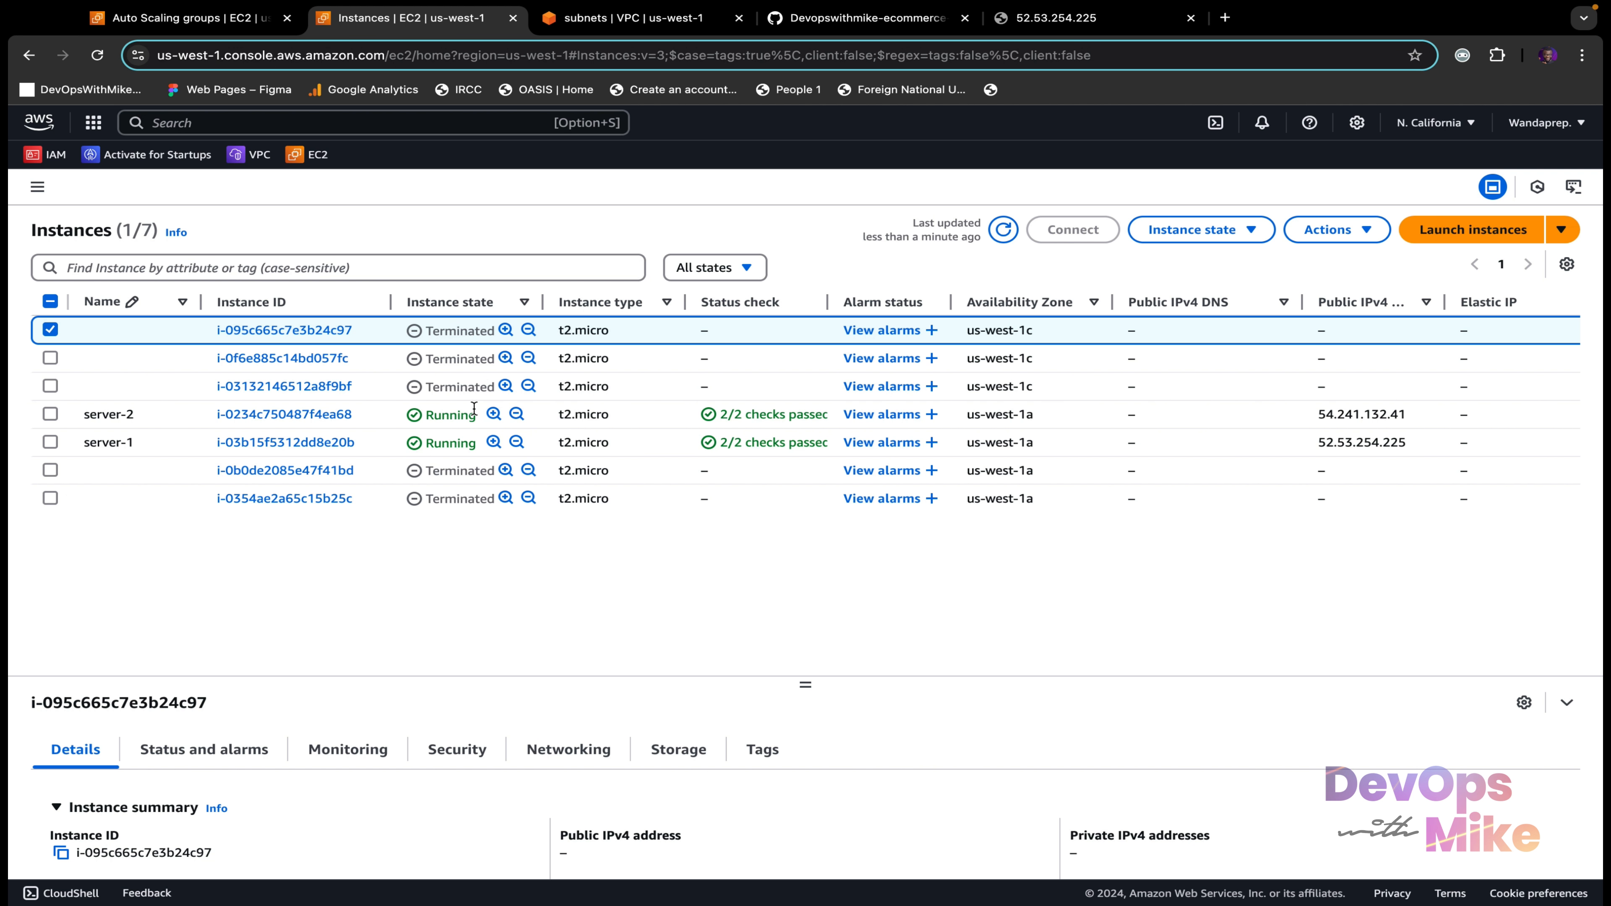
Step: Deregister the server-1 and server-2 targets from the target group devopswithmike-tg
click(37, 187)
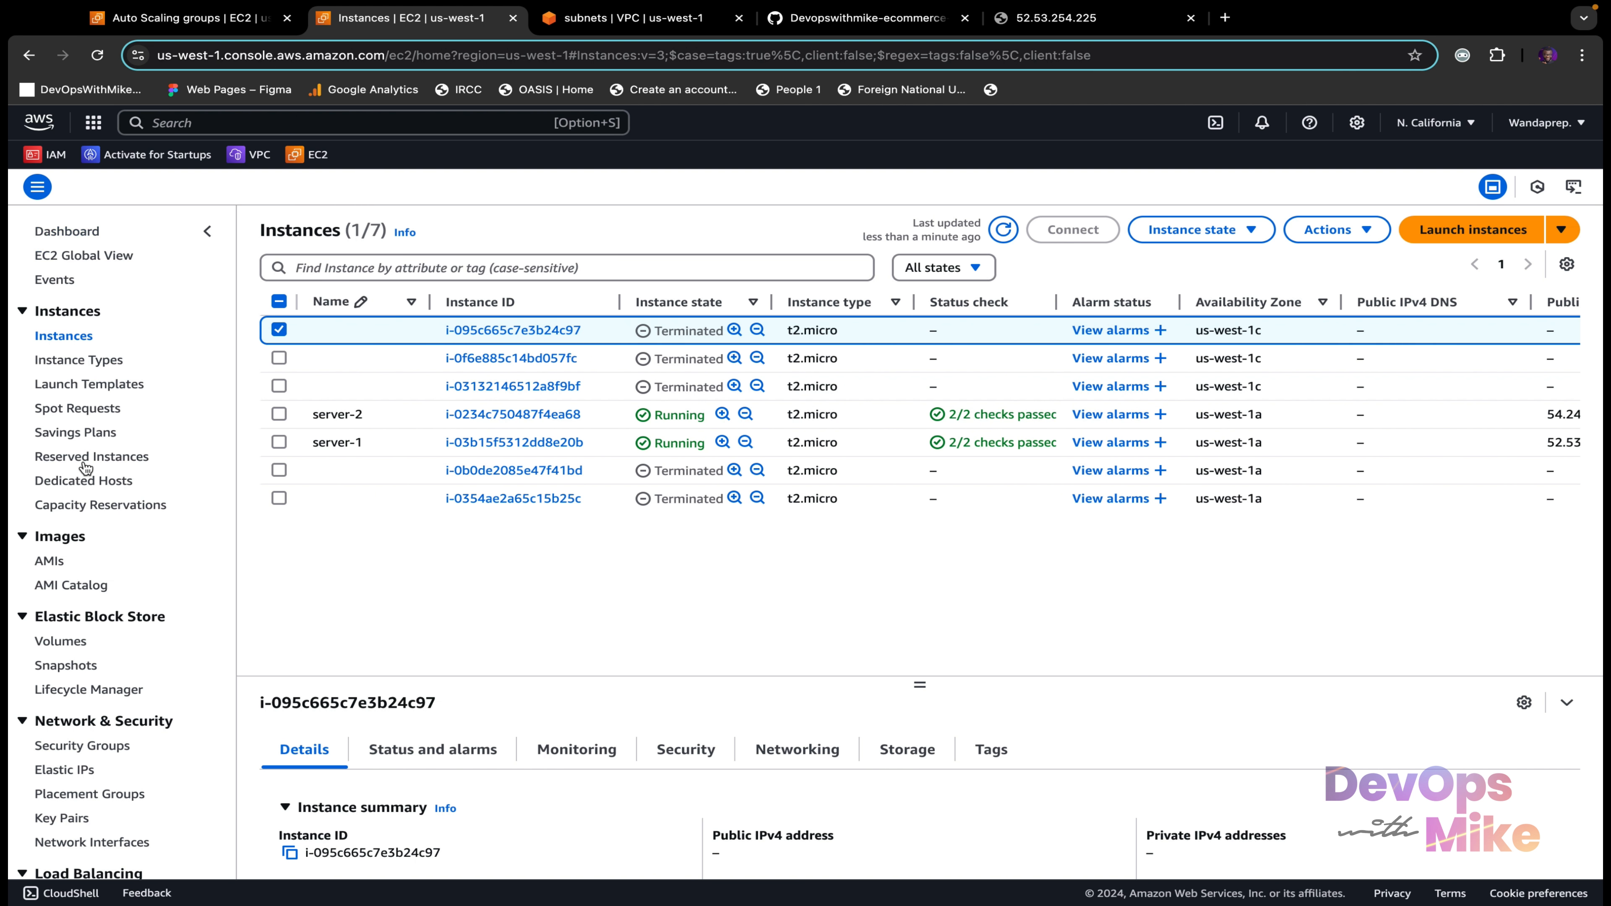
scroll(85, 469, down, 5)
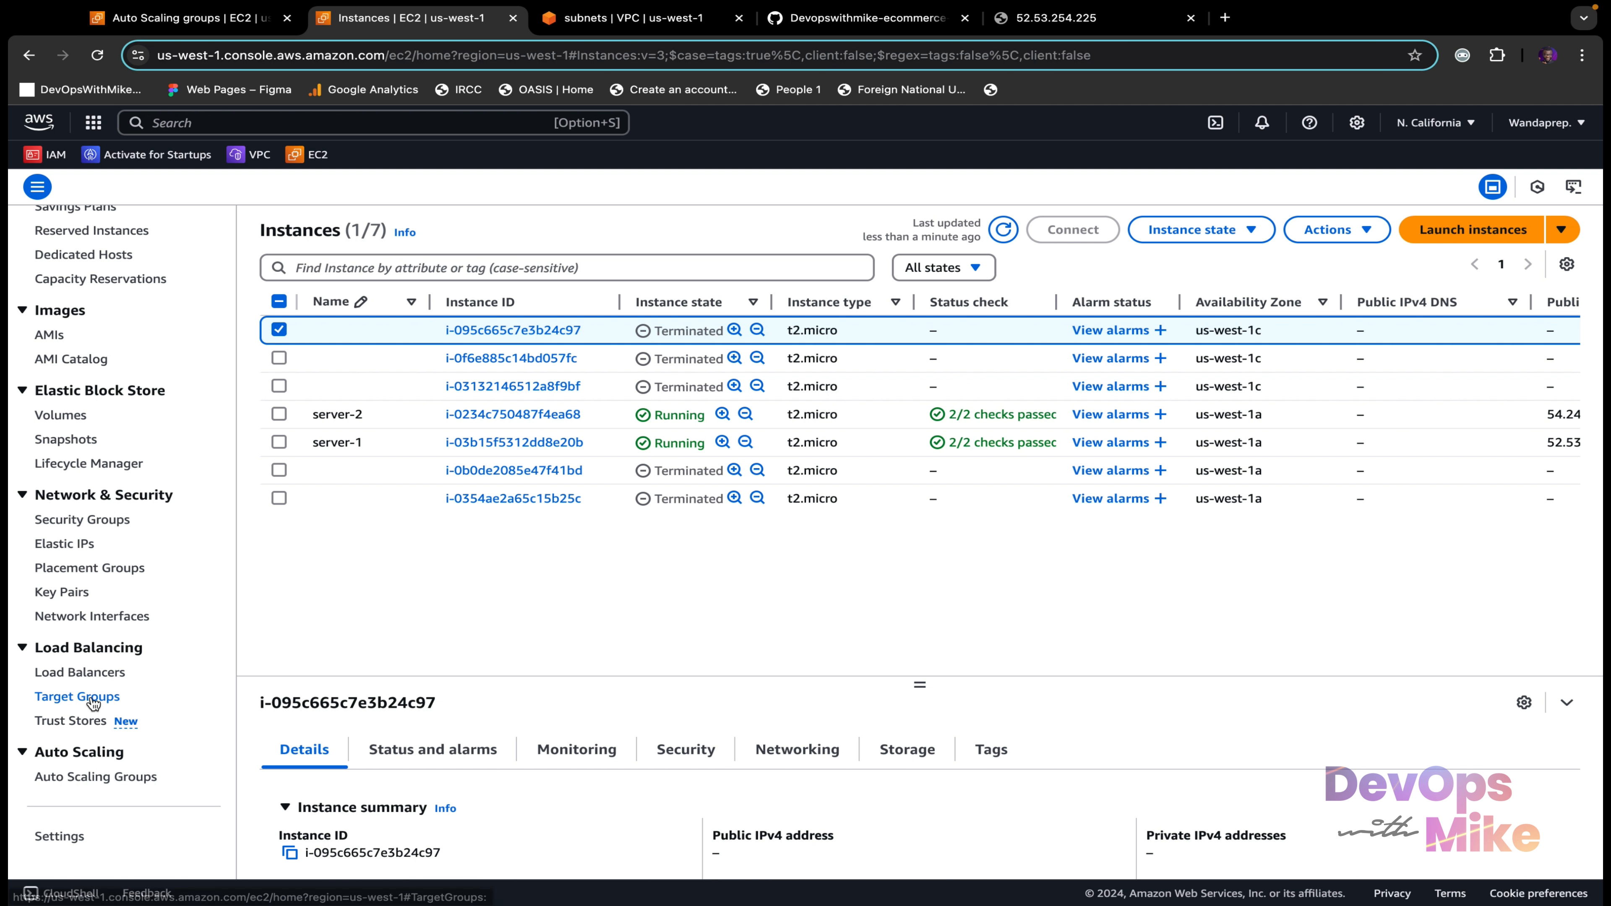
click(94, 702)
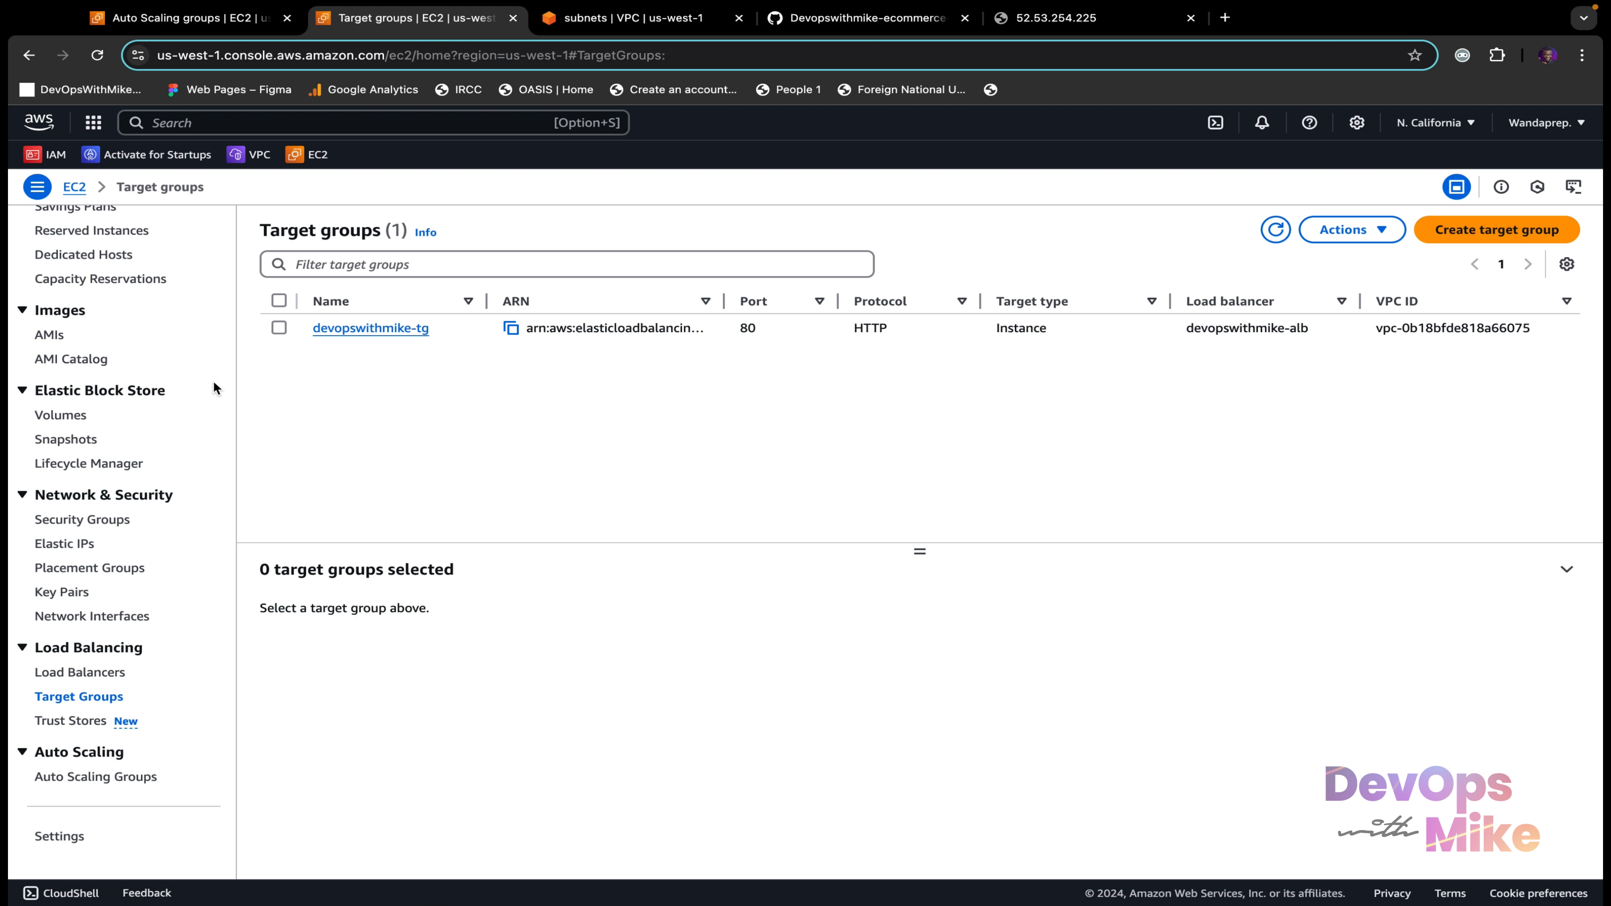
click(278, 326)
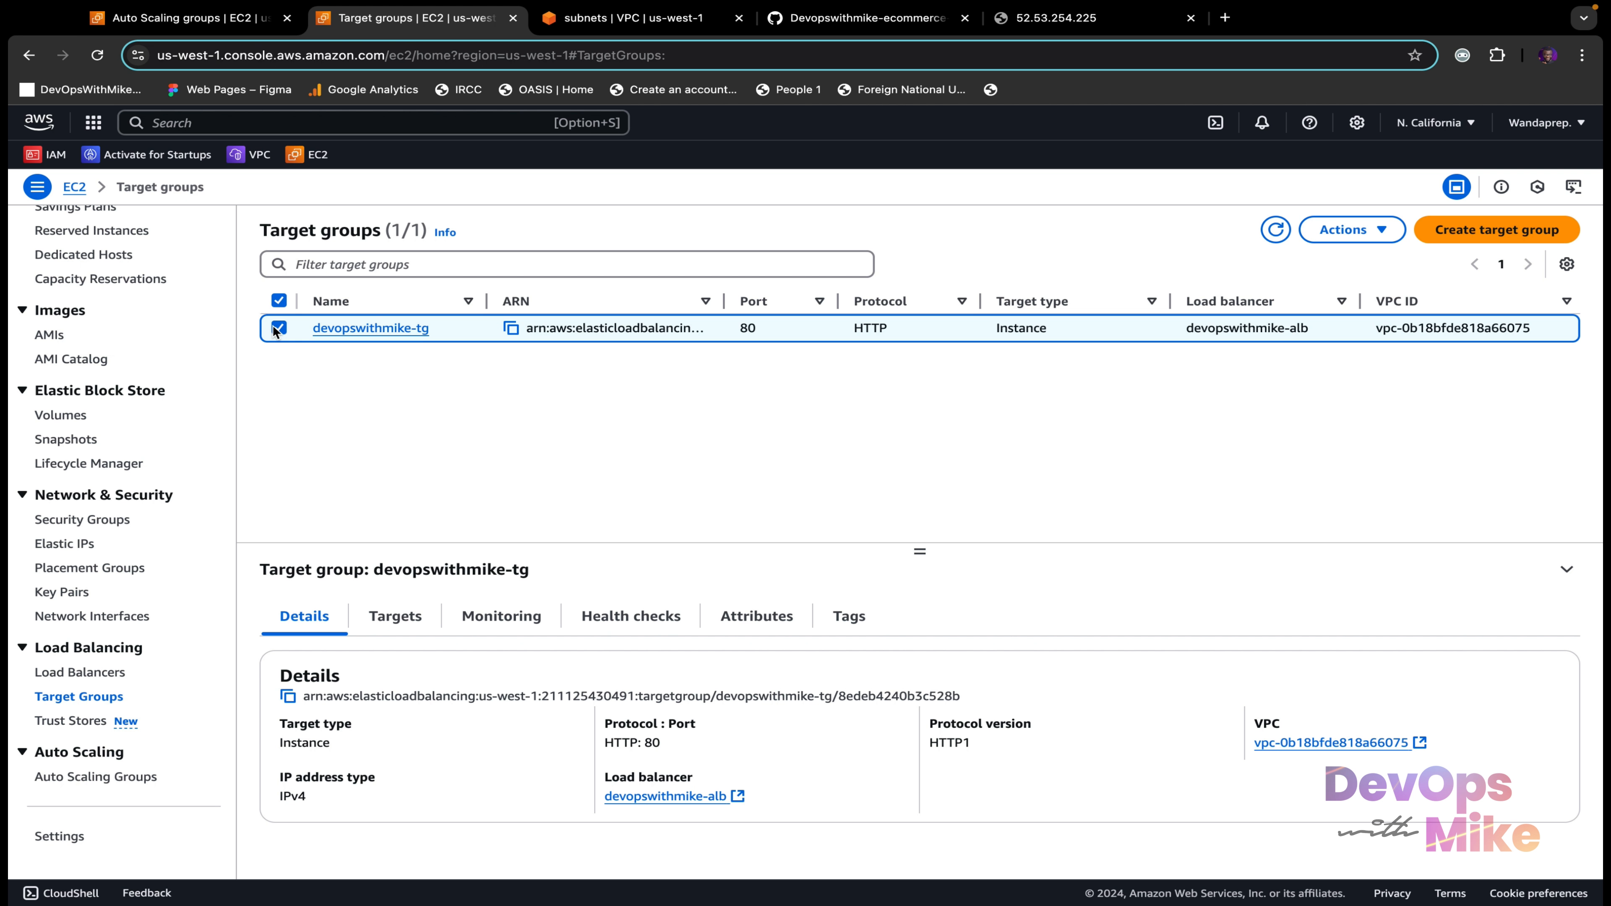
click(409, 619)
scroll(440, 631, down, 1)
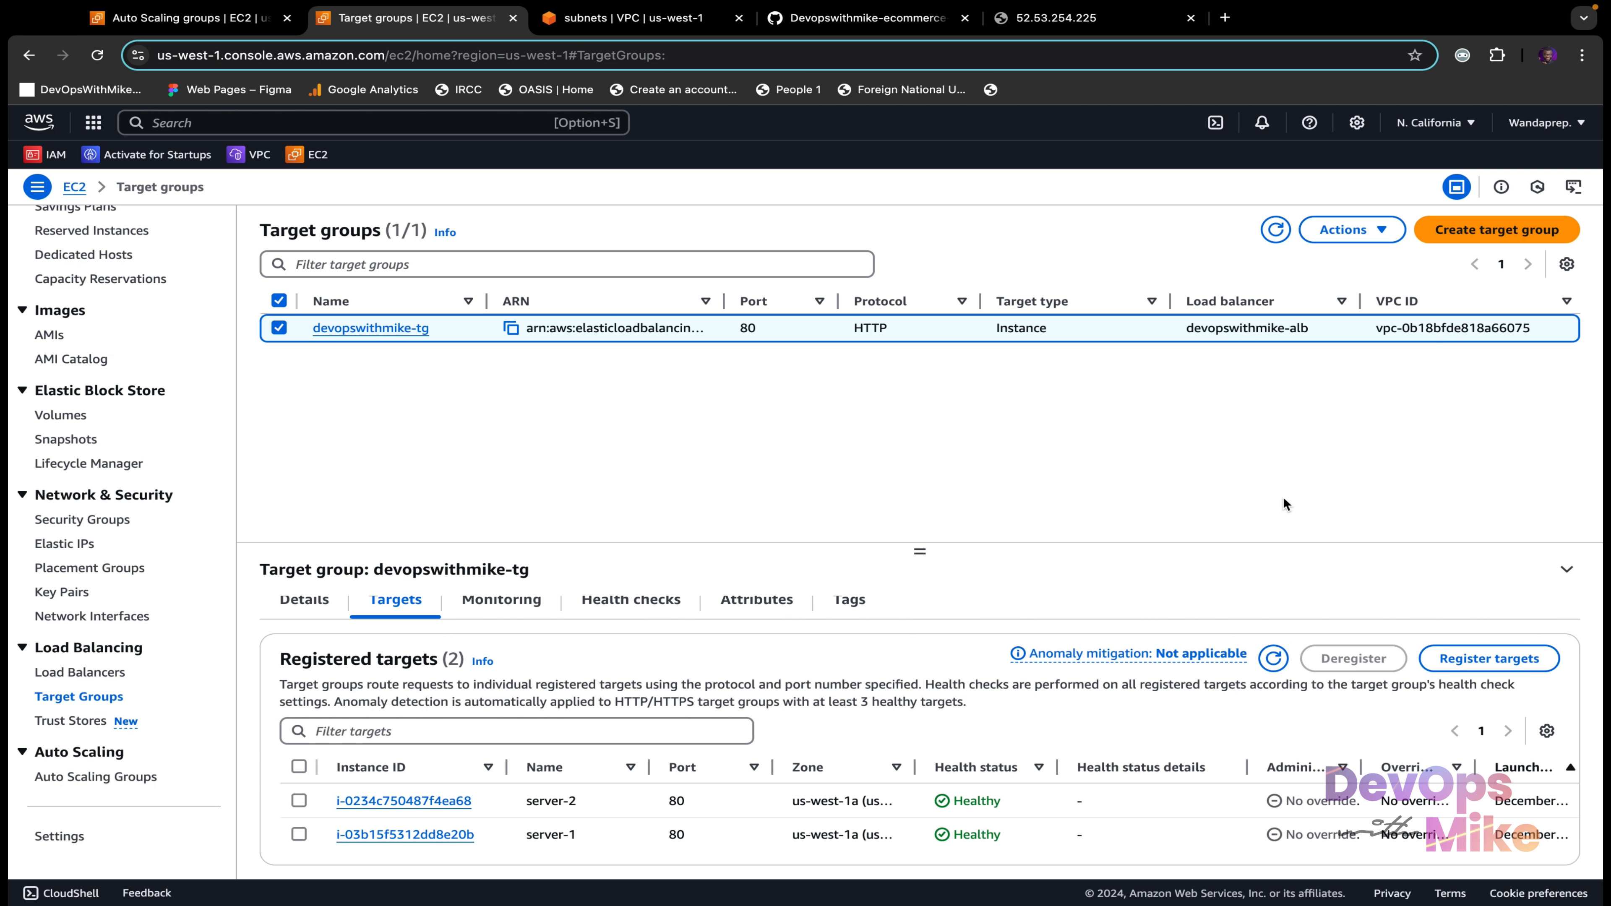
click(297, 803)
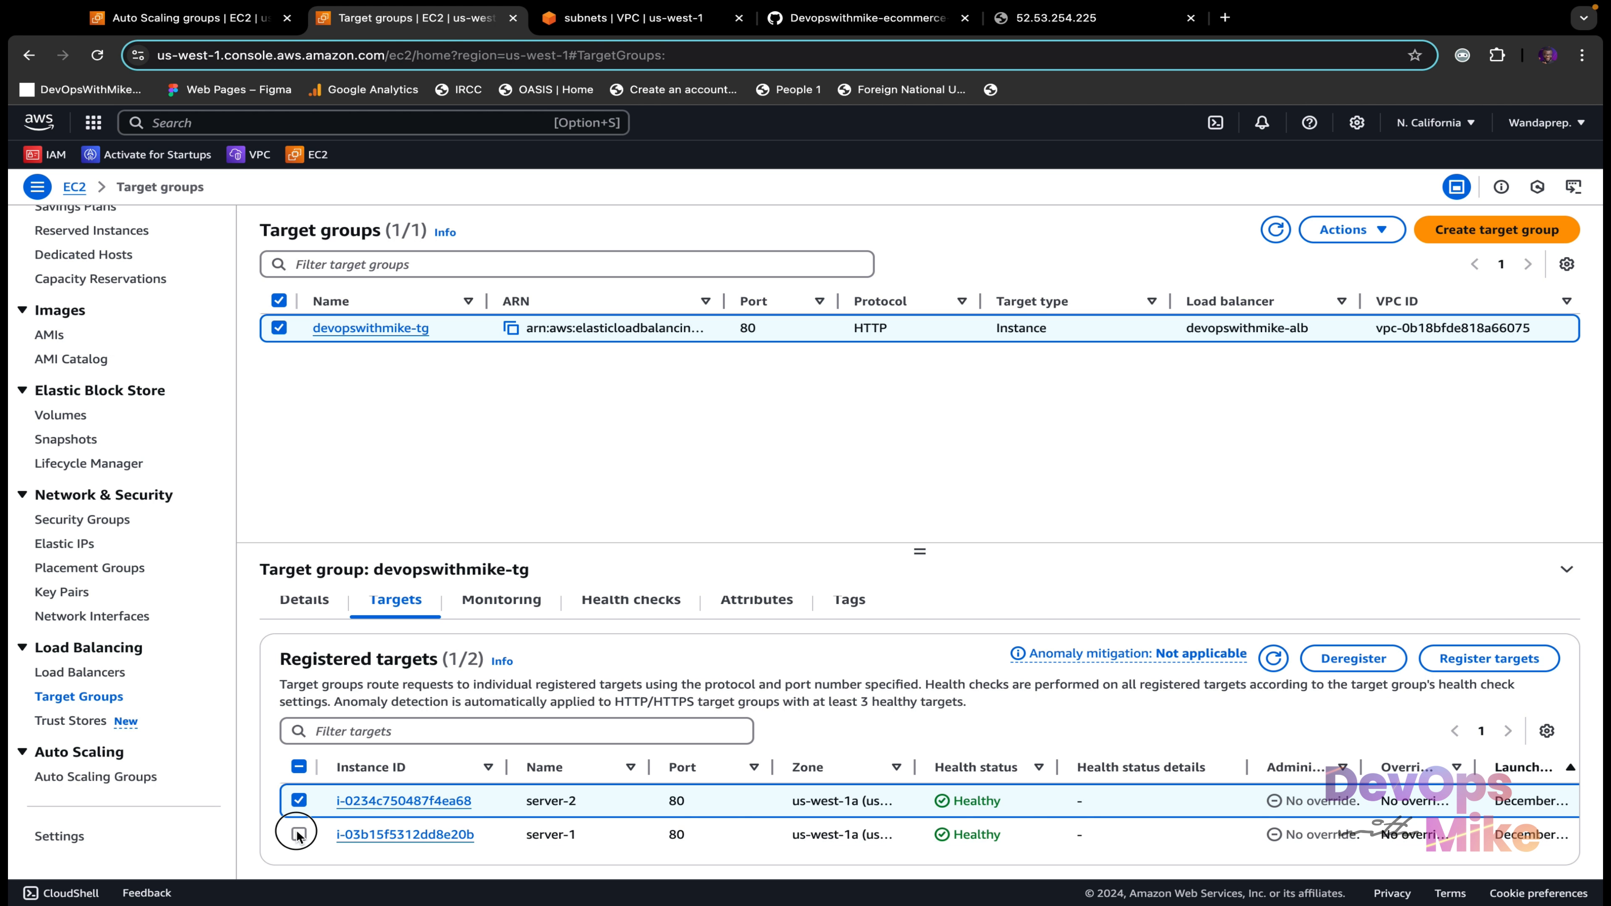
click(298, 834)
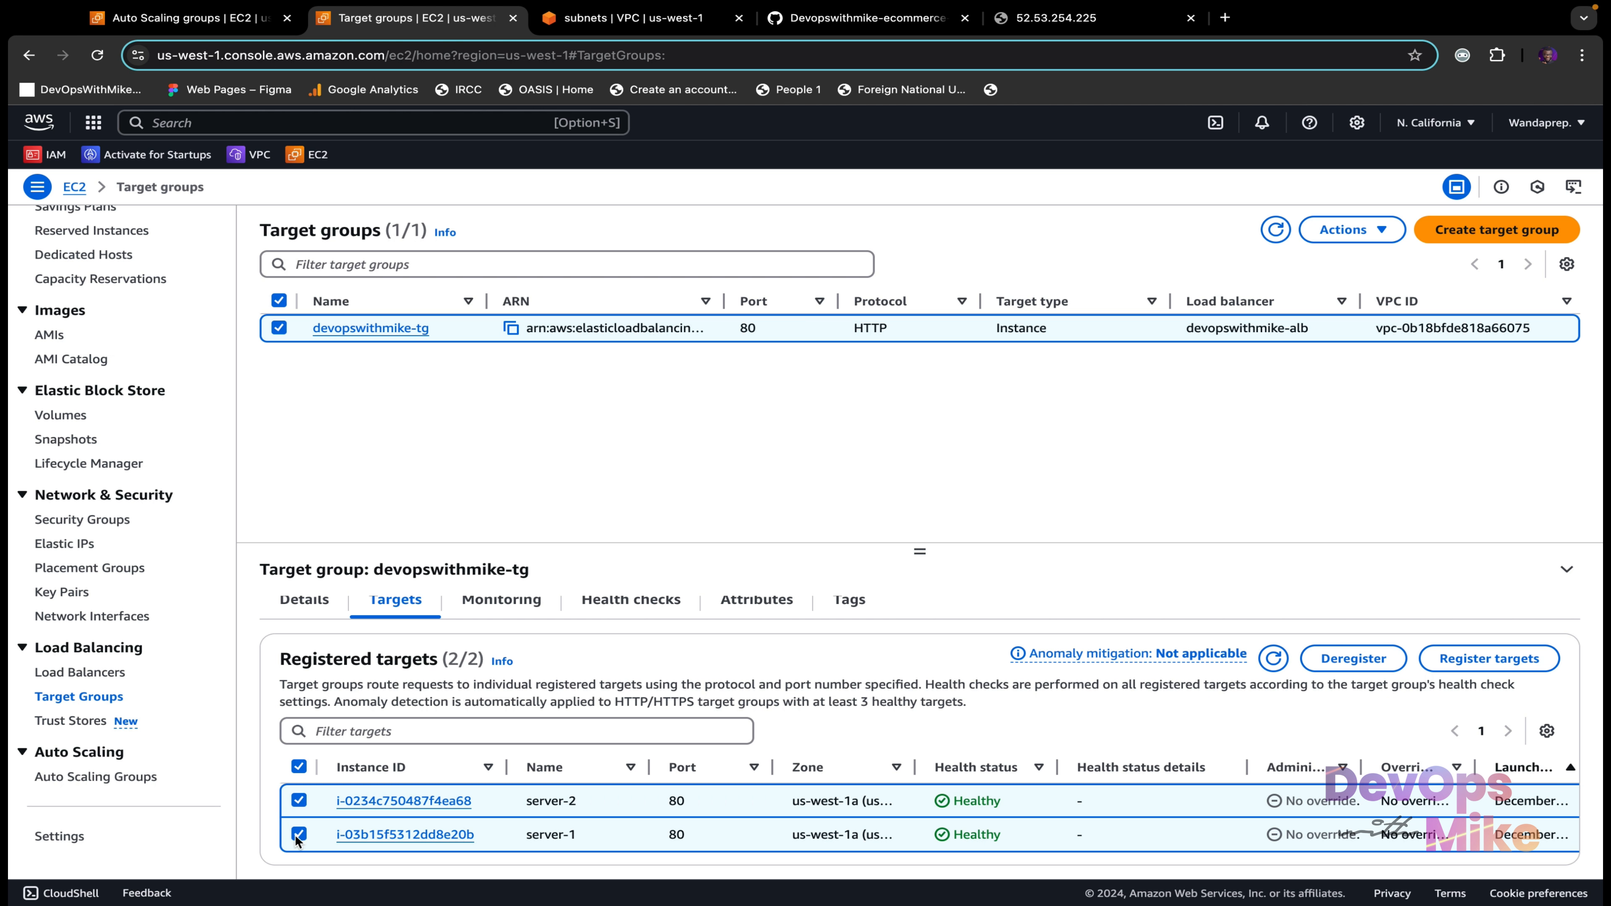
click(1361, 660)
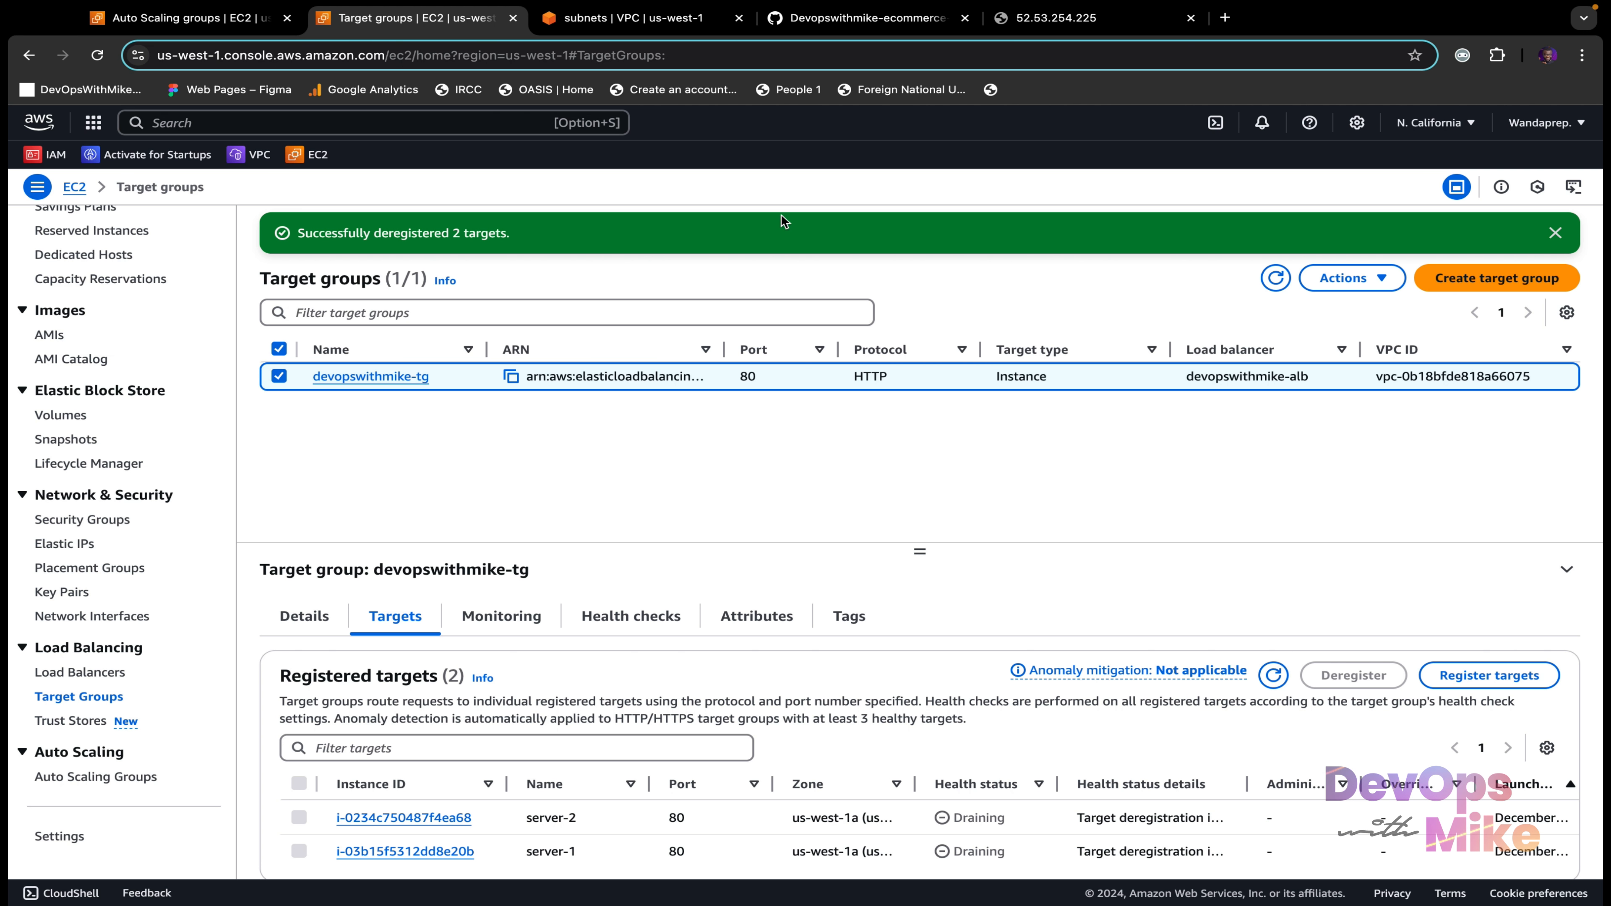
Step: Try to delete the target group devopswithmike-tg and read the resulting message
click(1380, 279)
click(1364, 311)
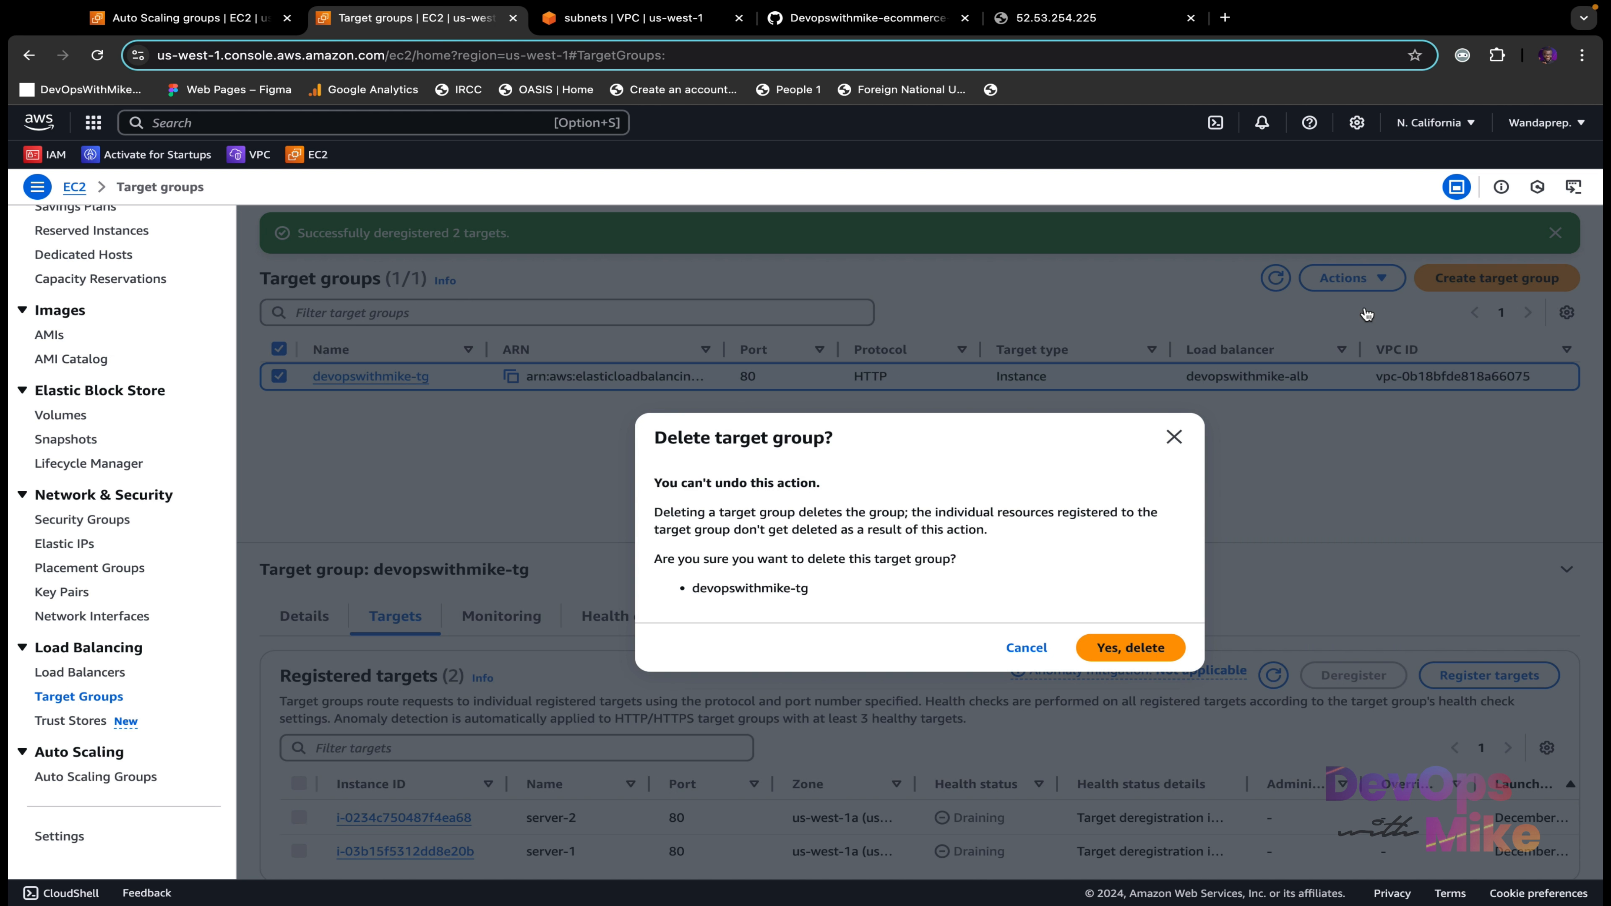
click(1169, 654)
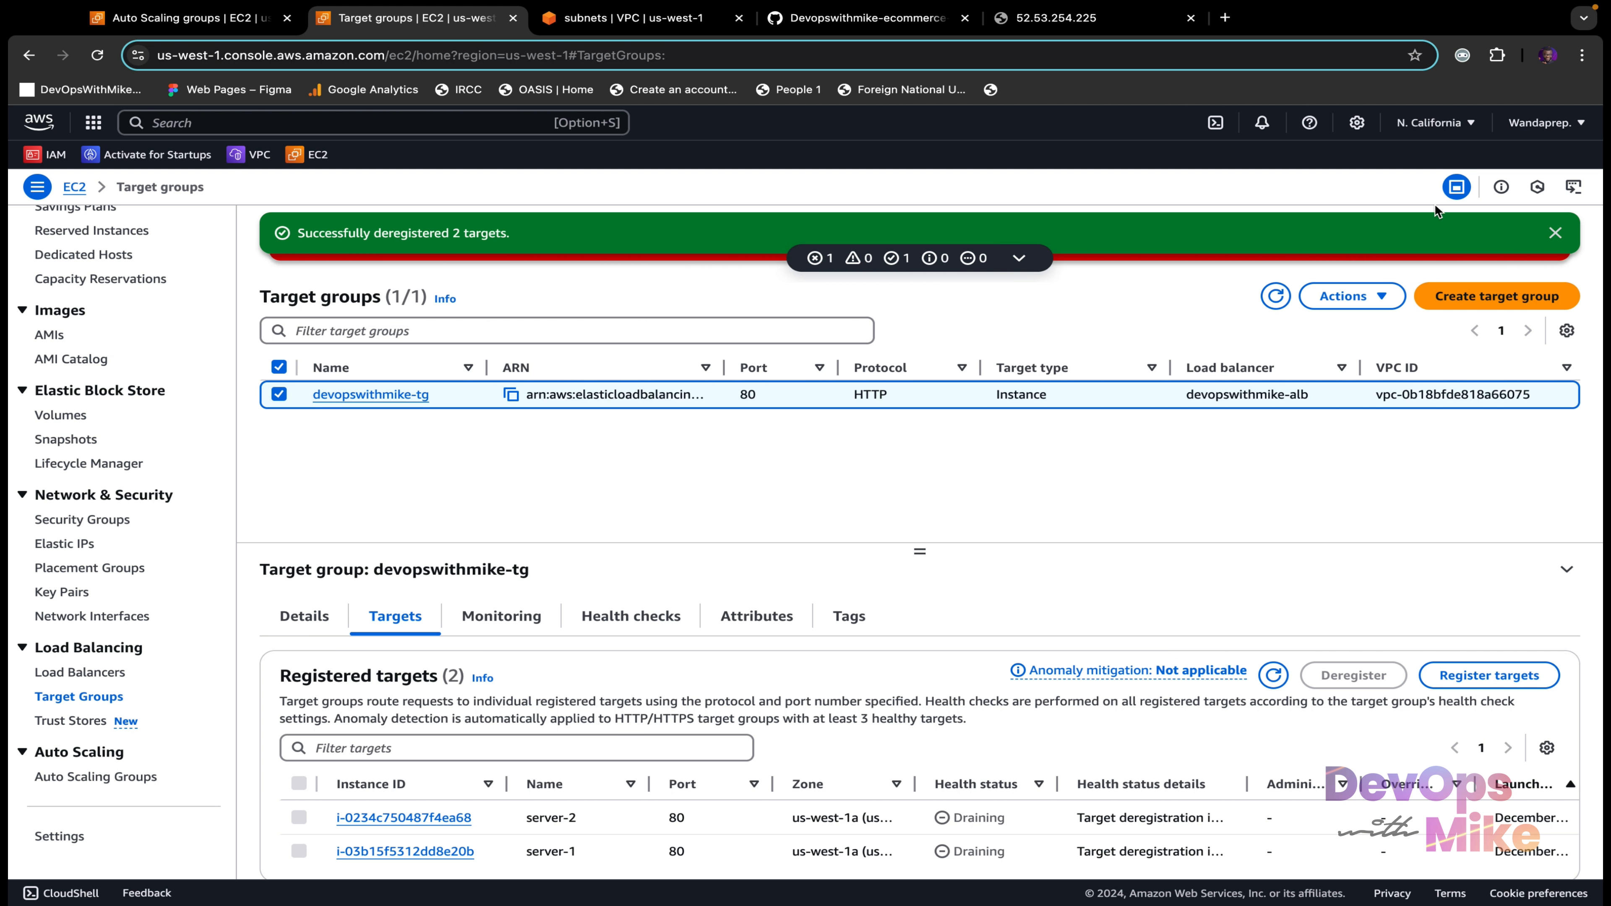
click(1556, 233)
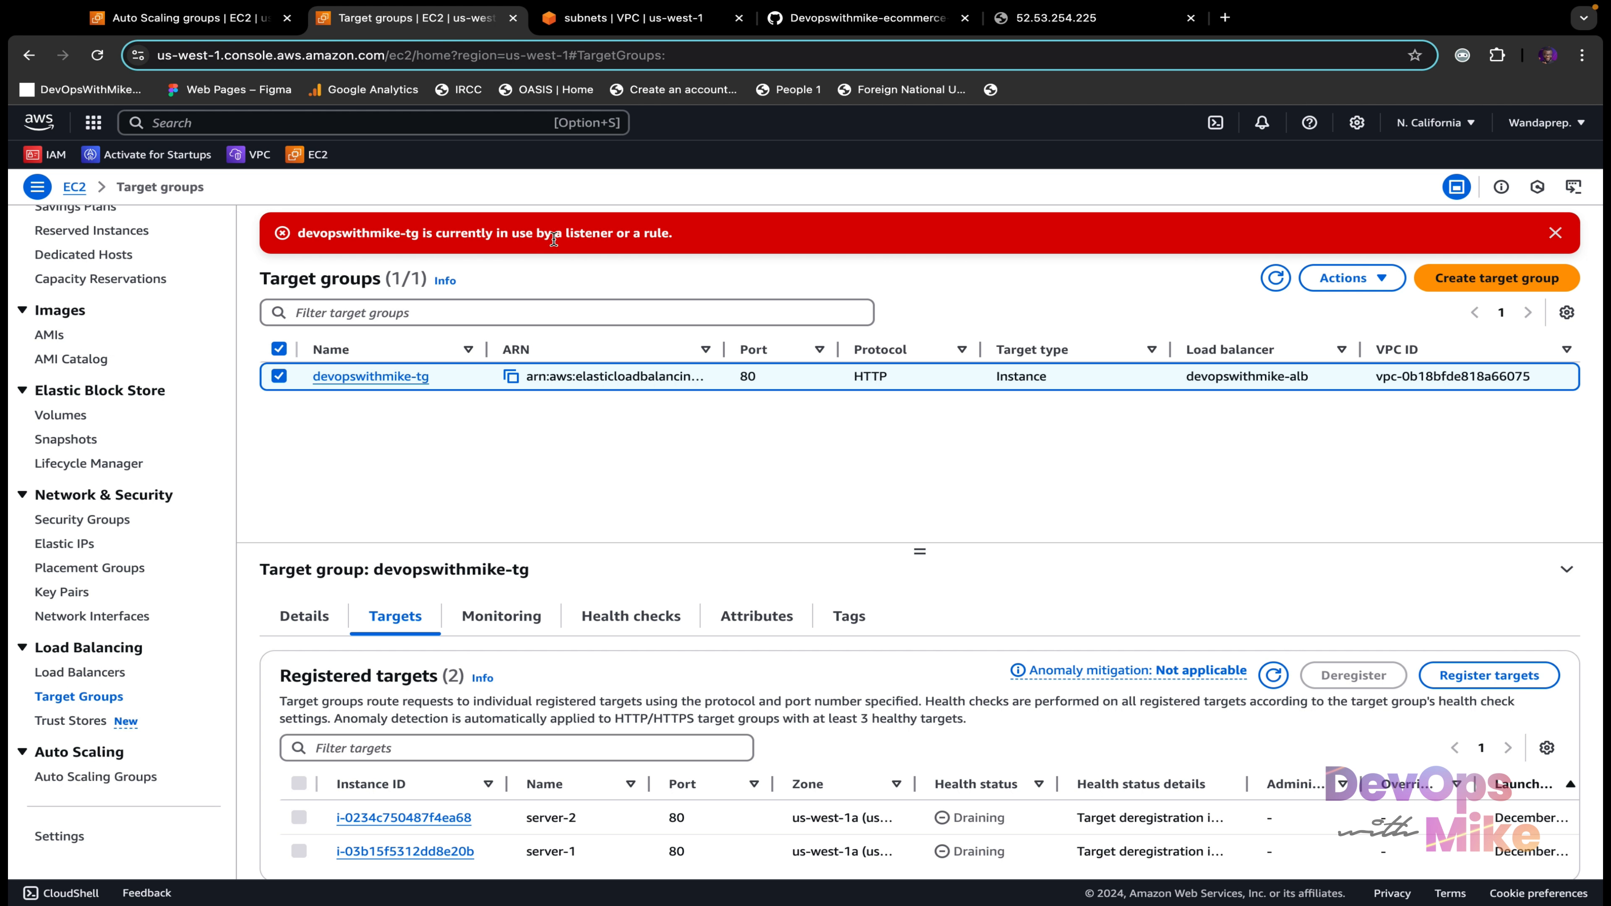
drag(682, 244, 544, 228)
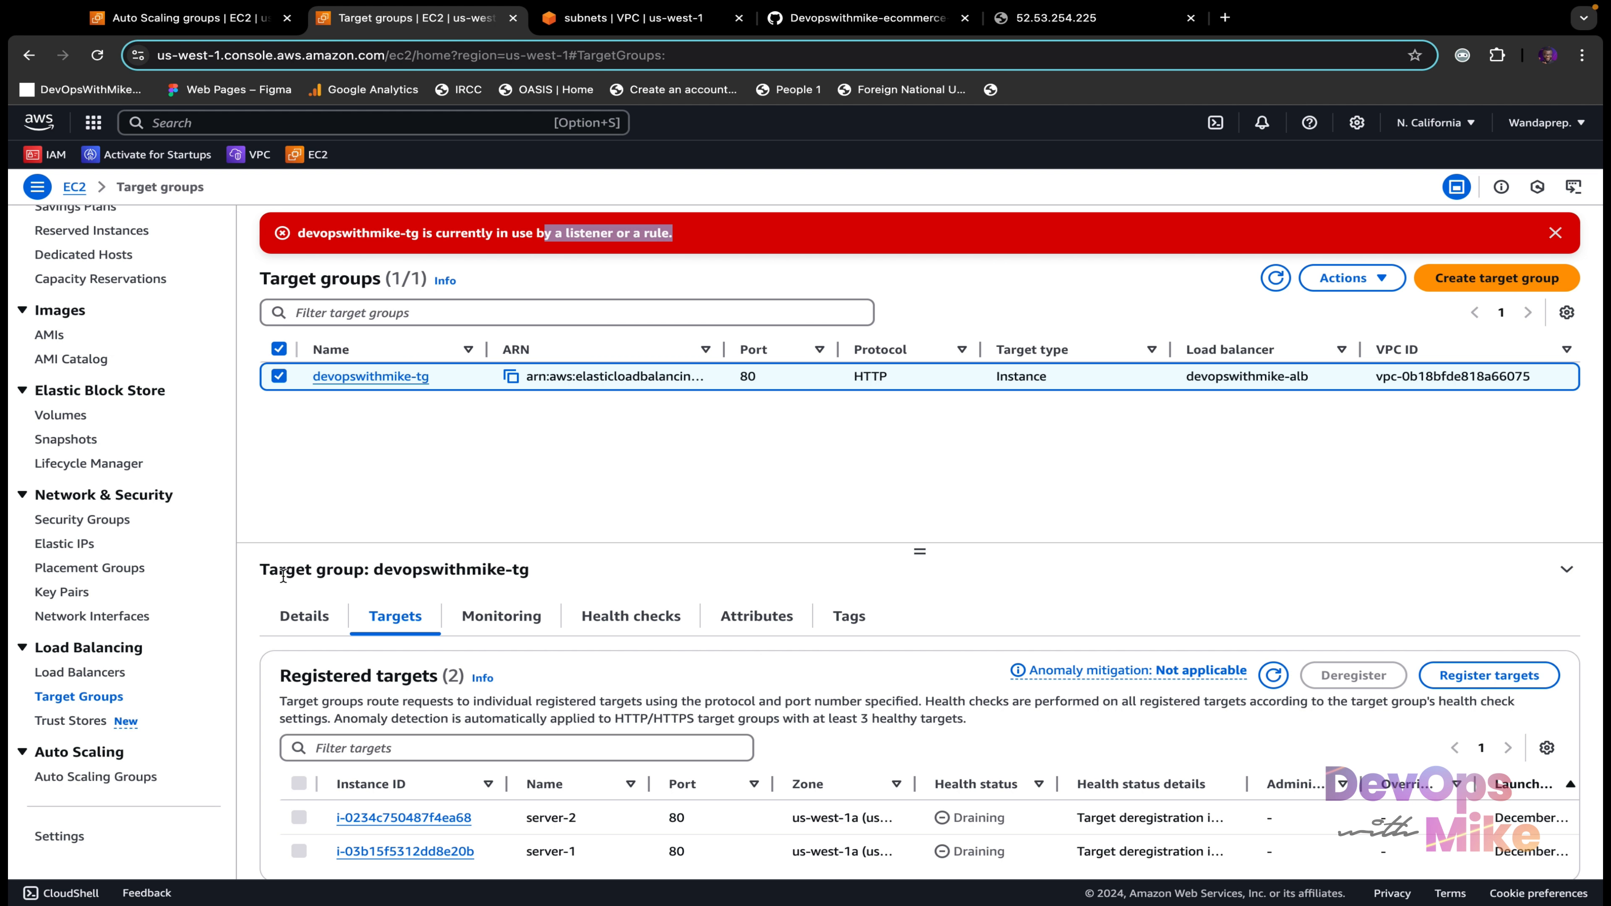
Step: Delete the load balancer devopswithmike-alb, confirming with the word "confirm", and refresh the load balancers list
click(119, 674)
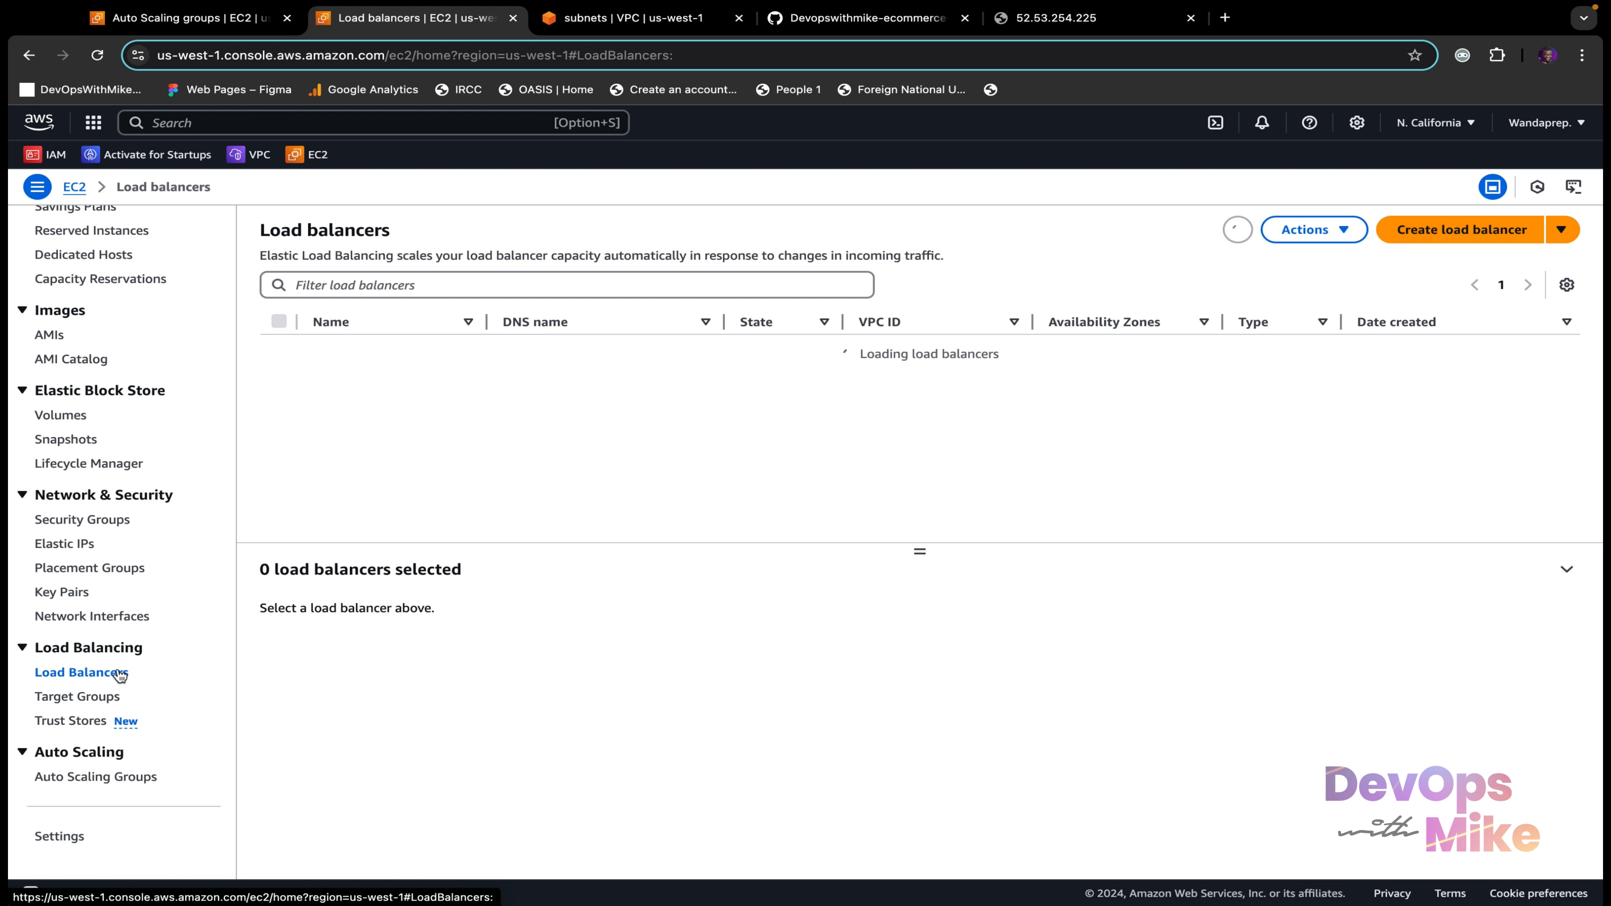
click(279, 466)
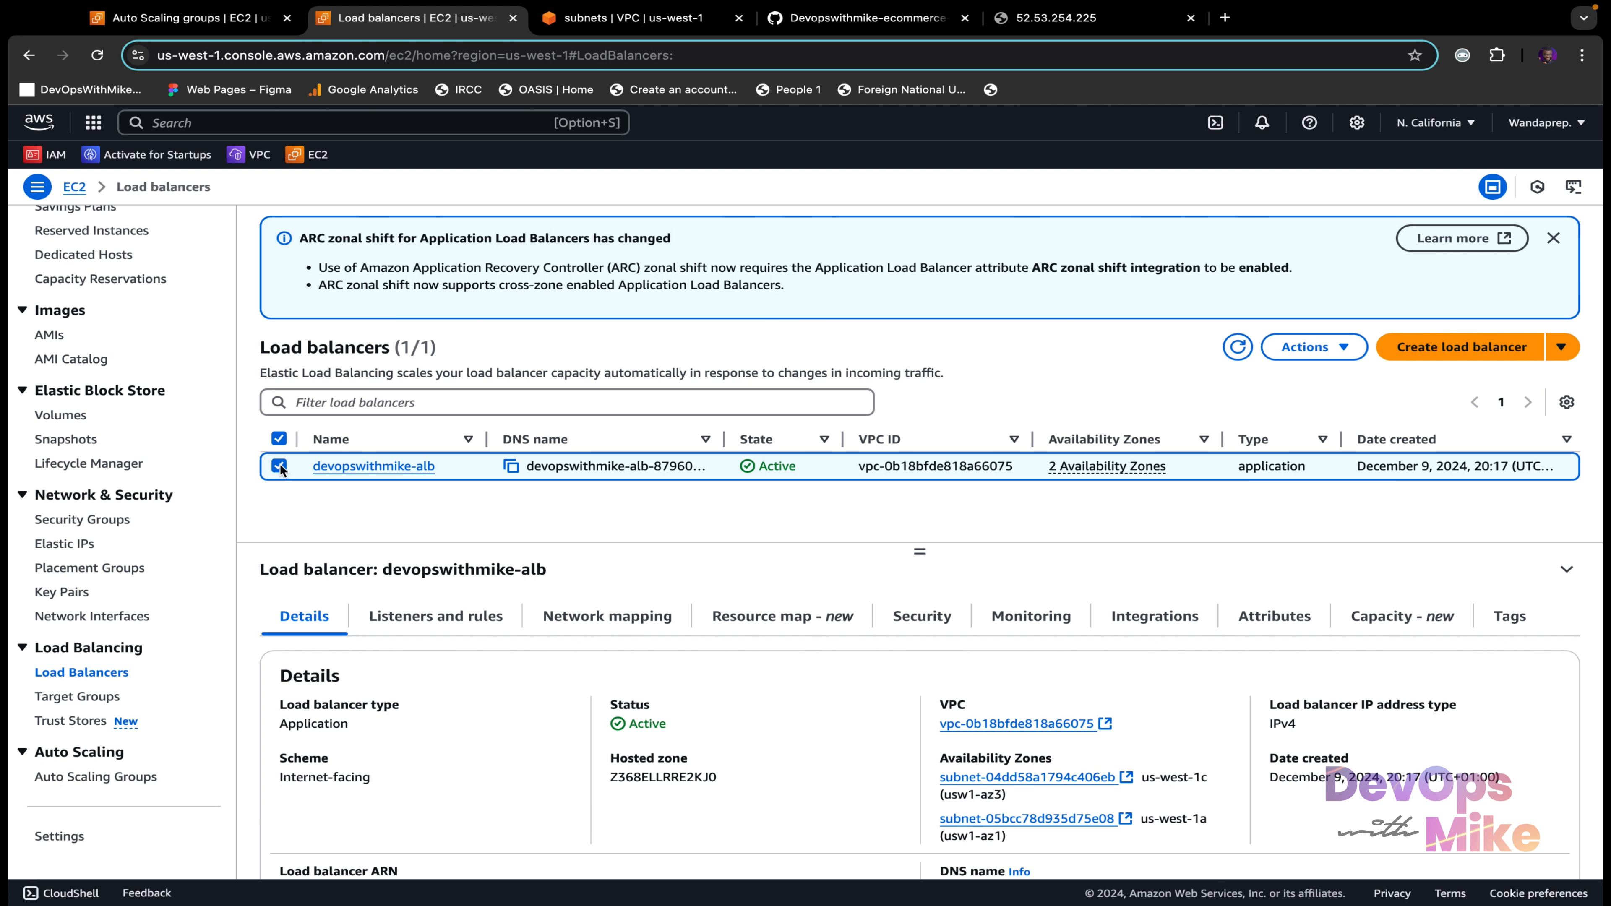
click(1346, 346)
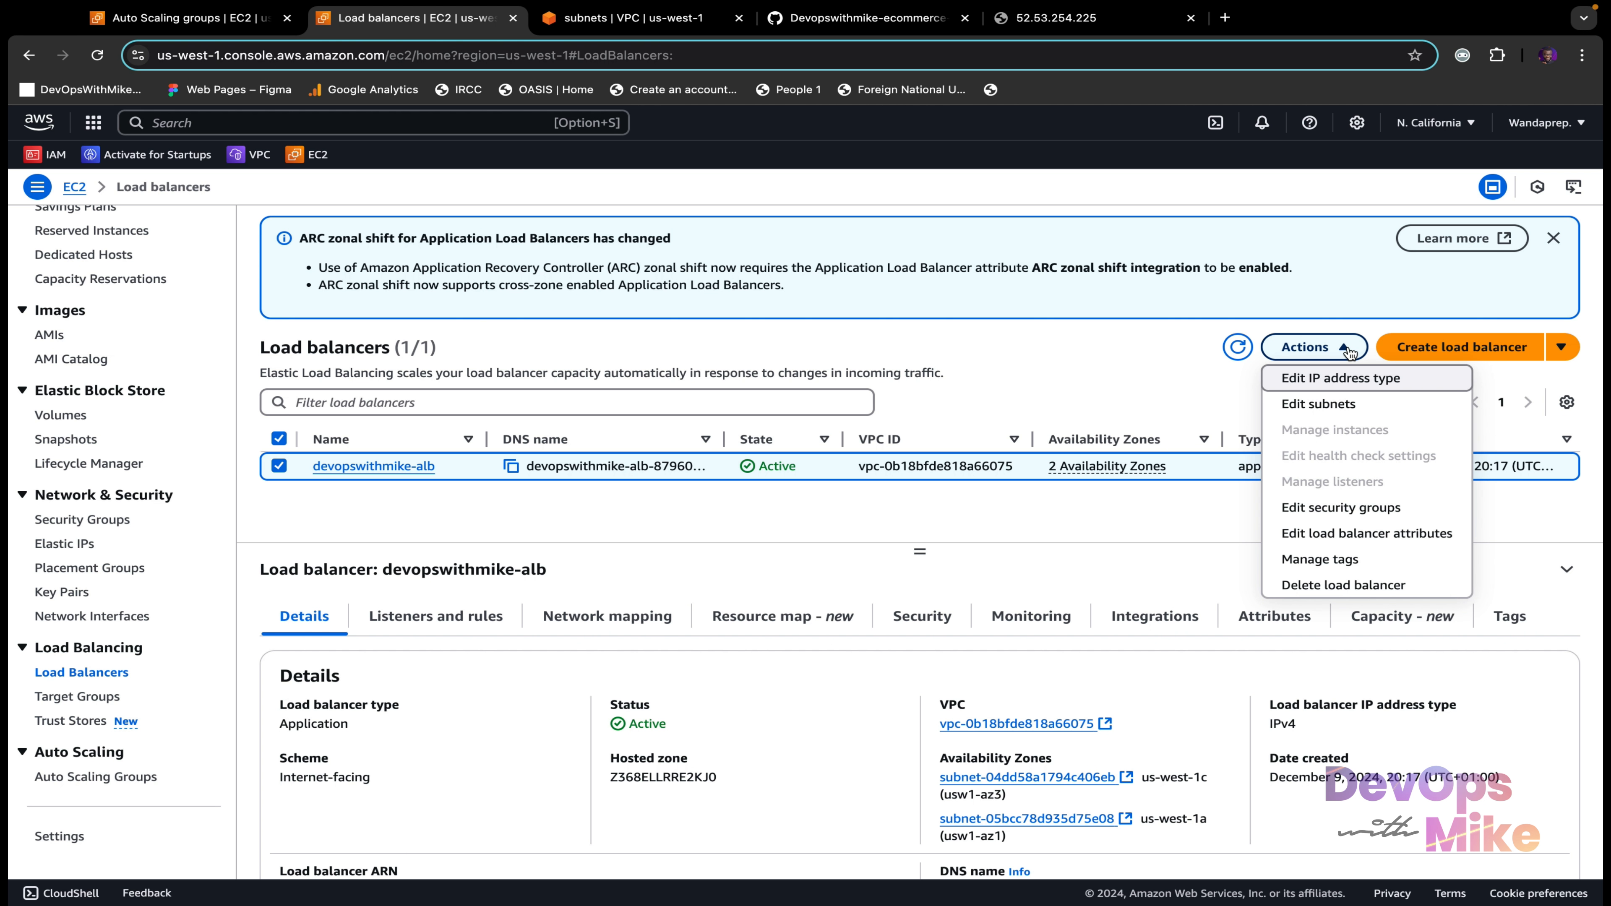
click(1354, 585)
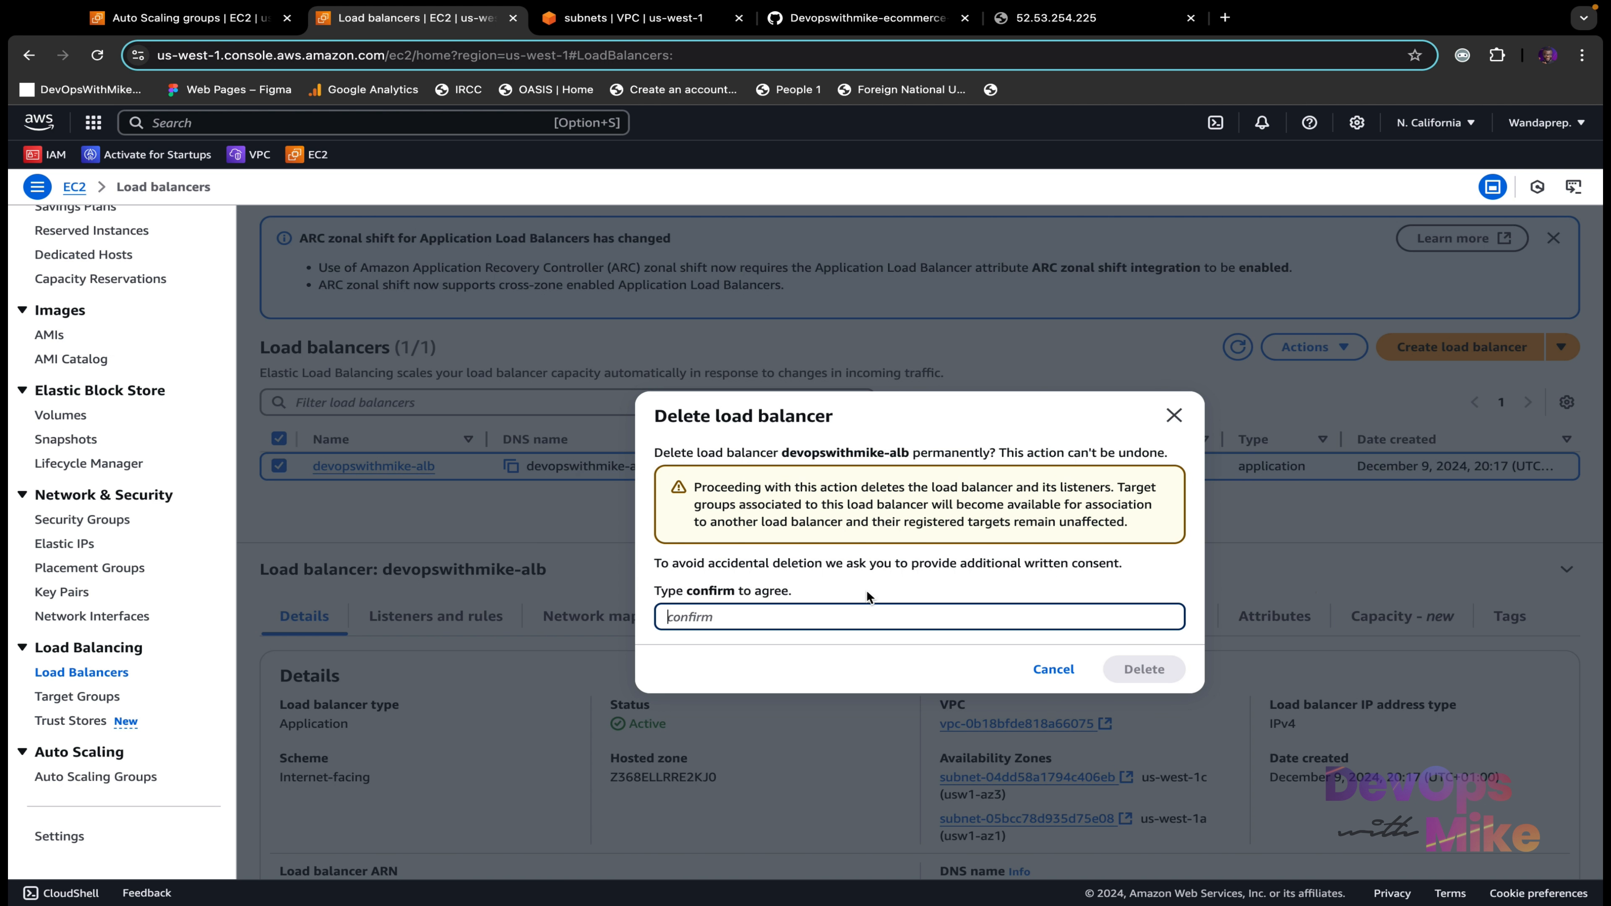
text(confirm)
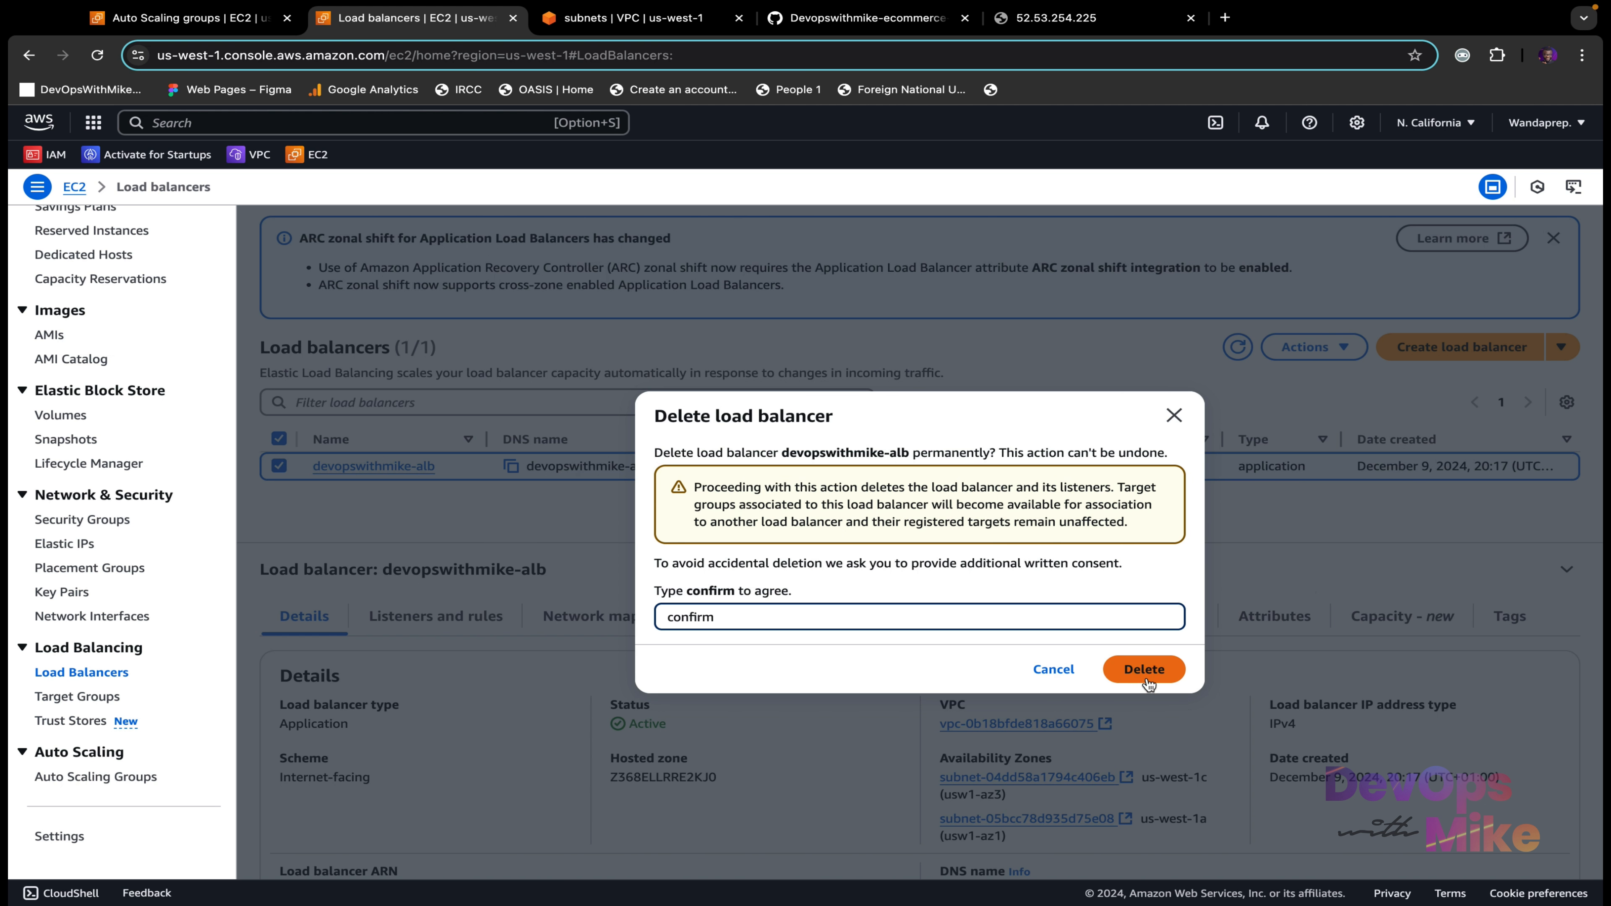
click(1150, 673)
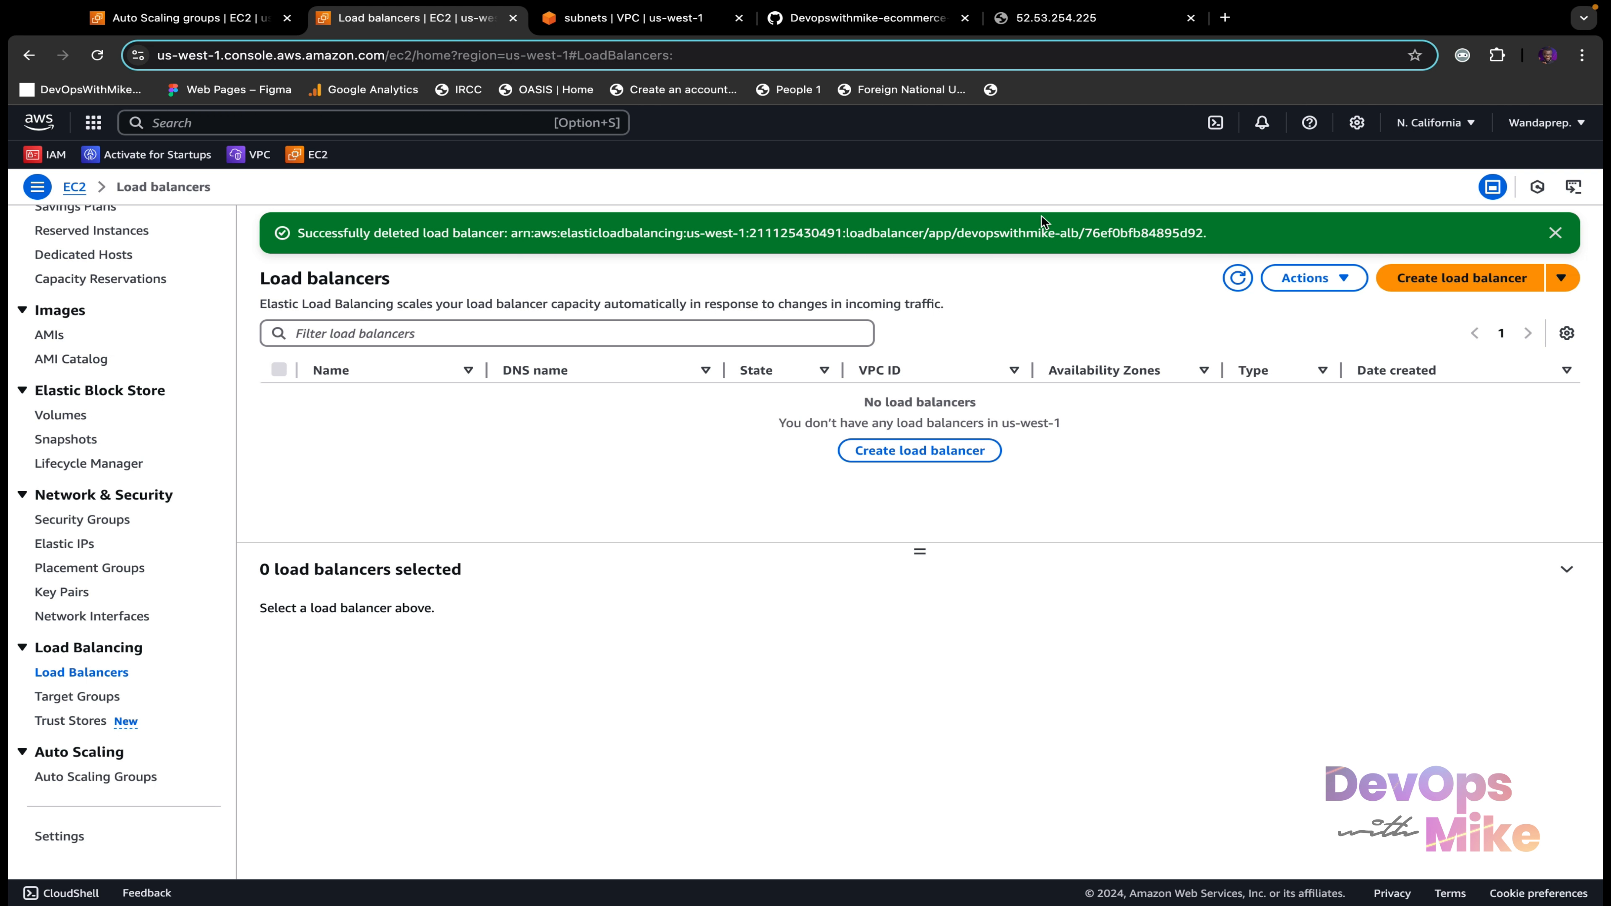
click(1238, 277)
Step: Delete the target group devopswithmike-tg and open the Auto Scaling groups page
click(104, 697)
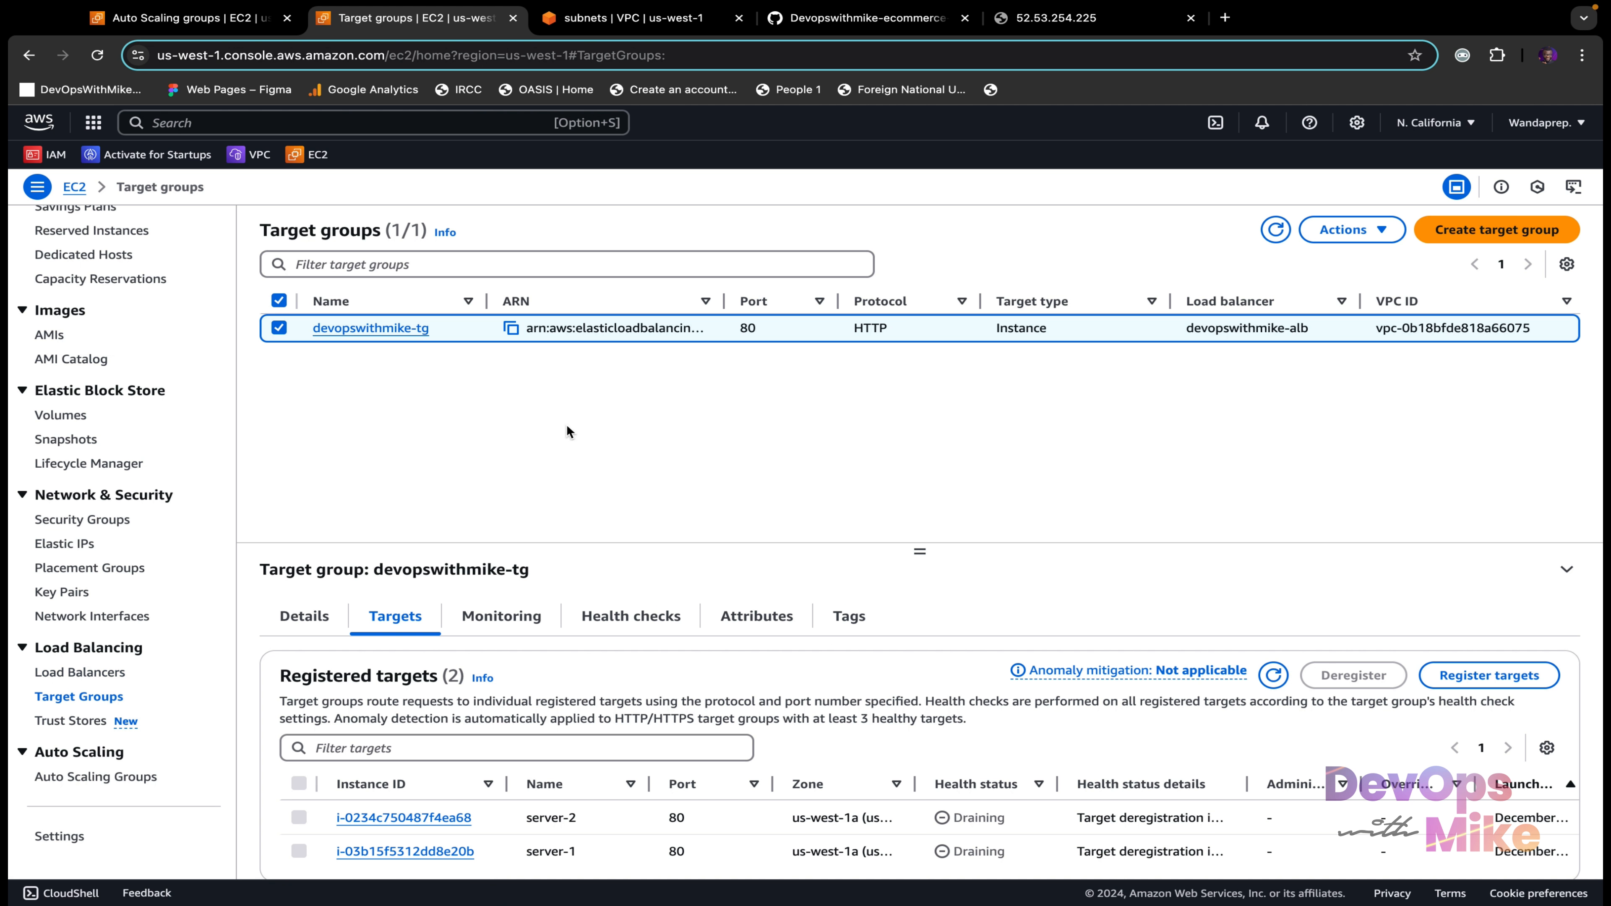
click(1367, 230)
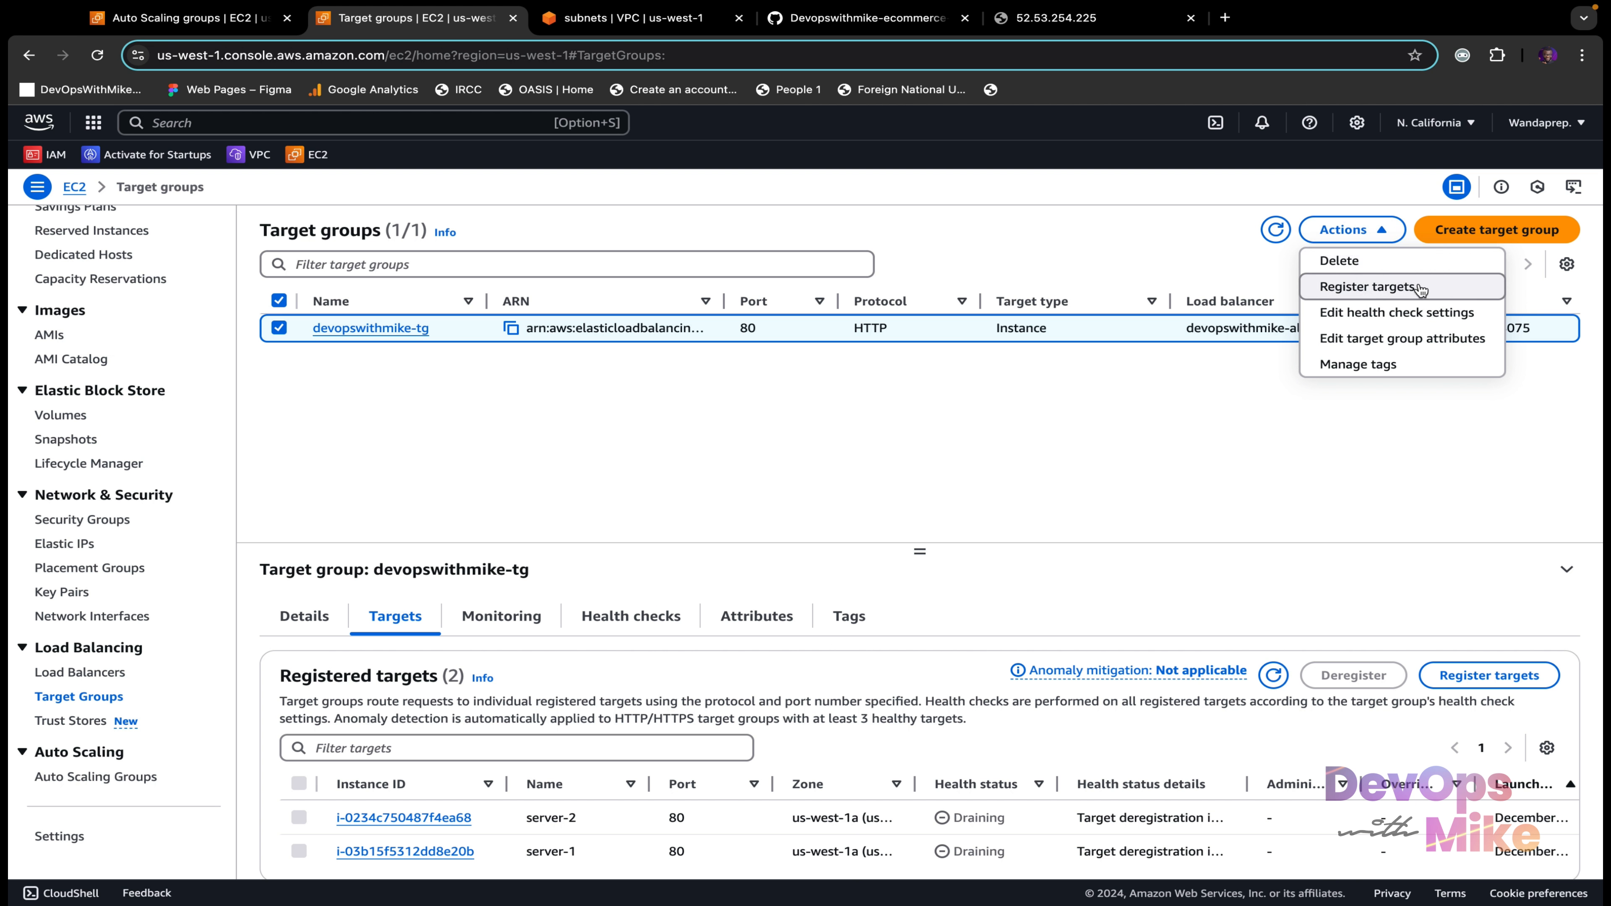
click(1340, 260)
click(1126, 654)
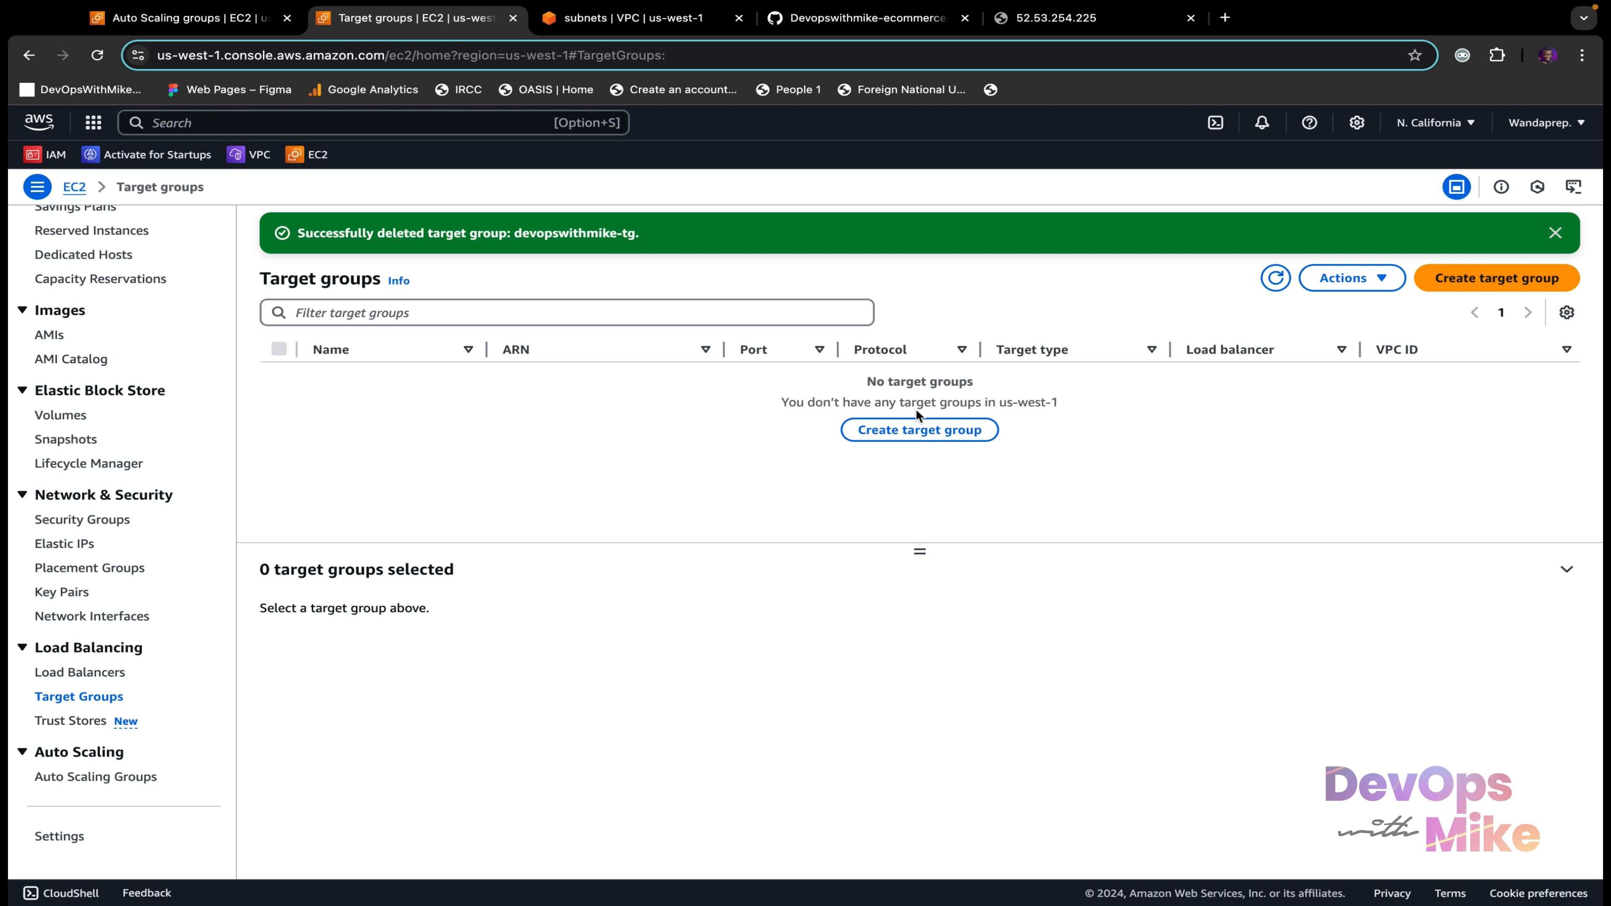
click(112, 775)
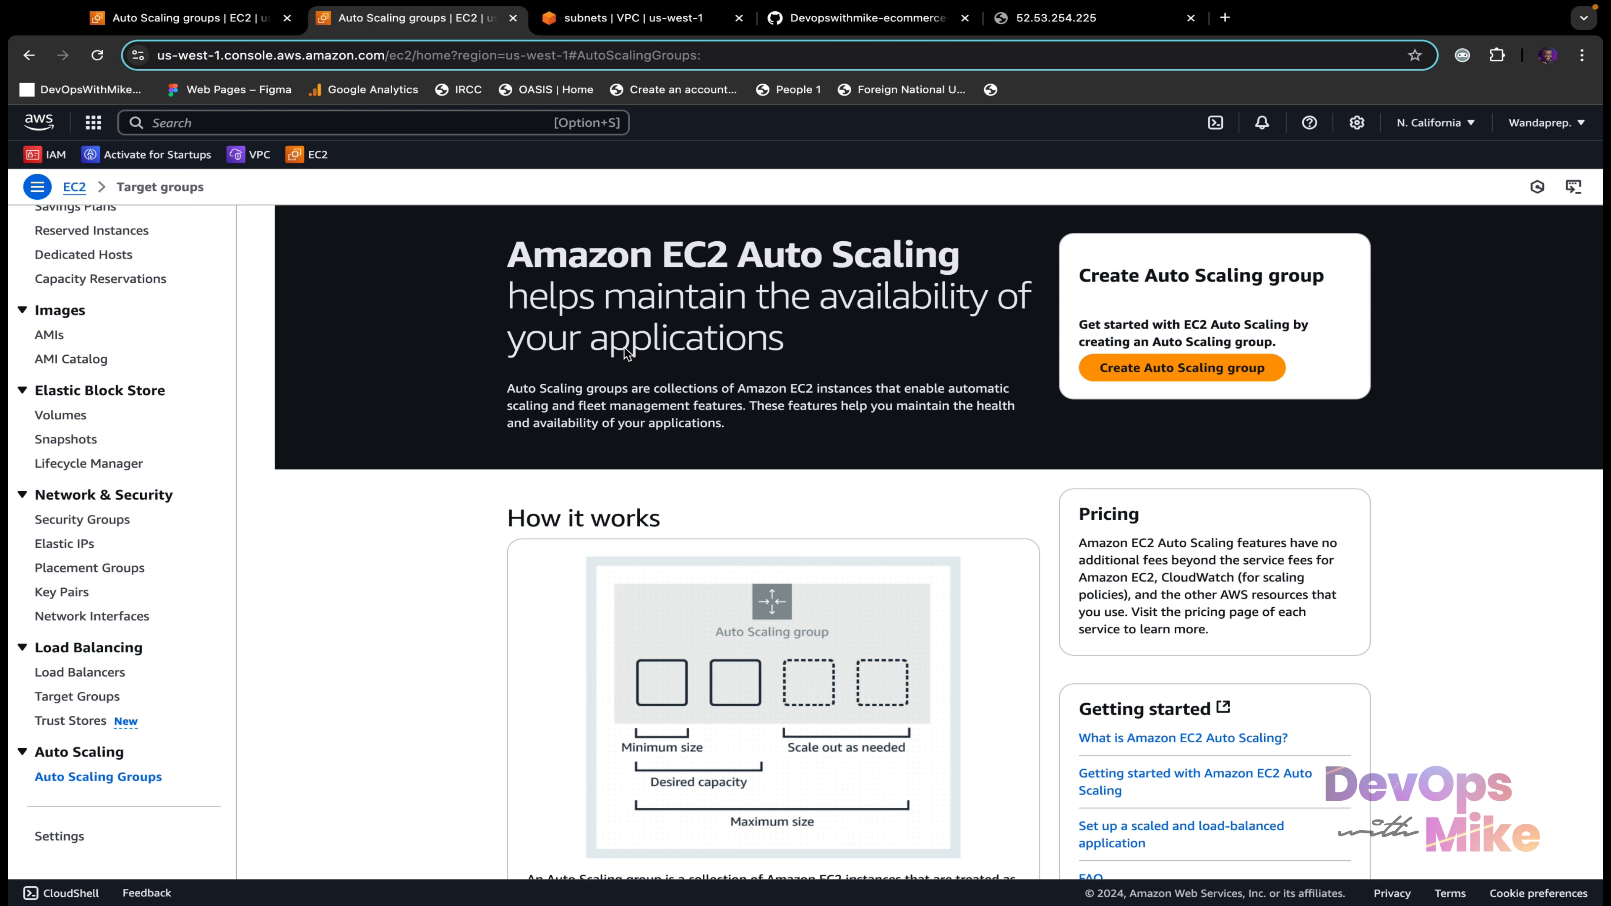
Step: Check the load balancers list, then select only the server-1 and server-2 instances and terminate them, confirming the deletion
click(92, 673)
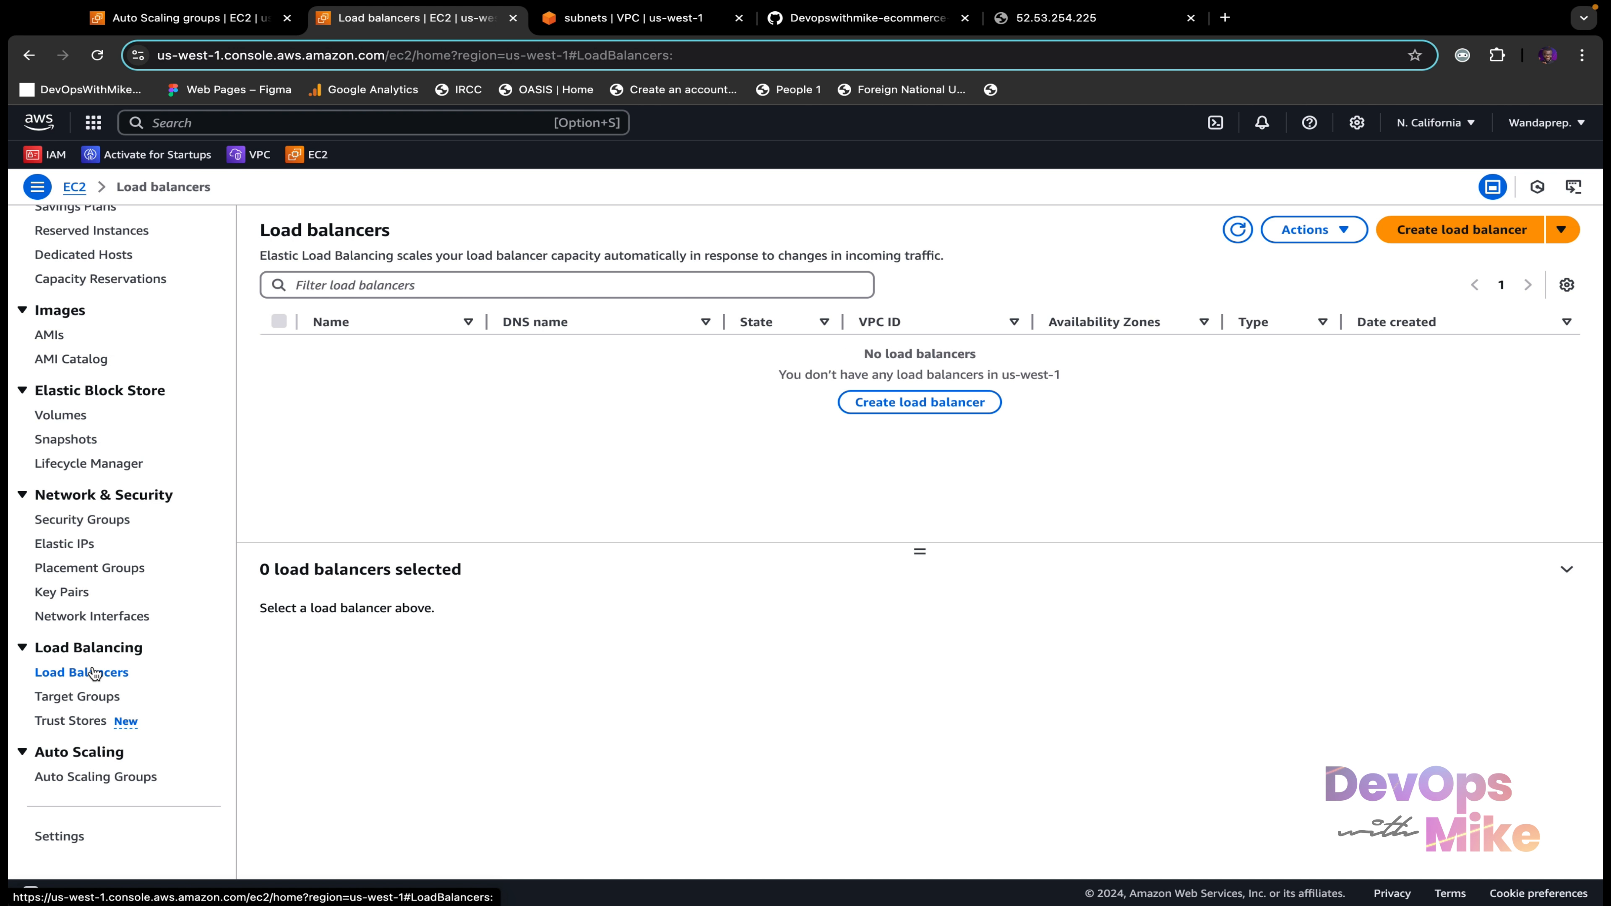
scroll(70, 594, up, 5)
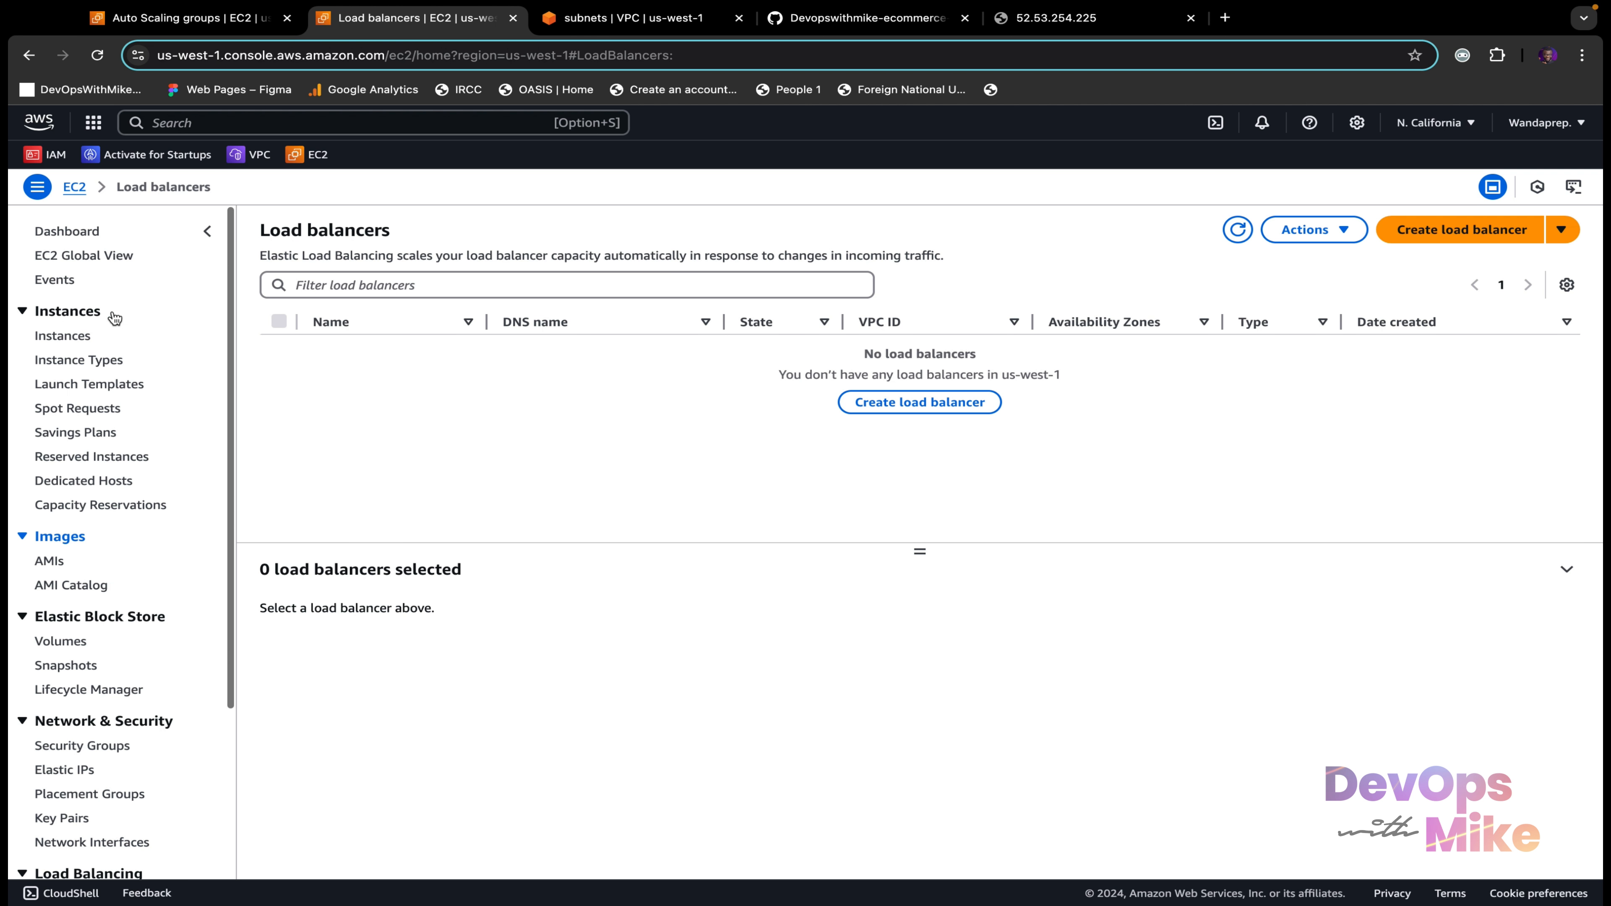
click(81, 338)
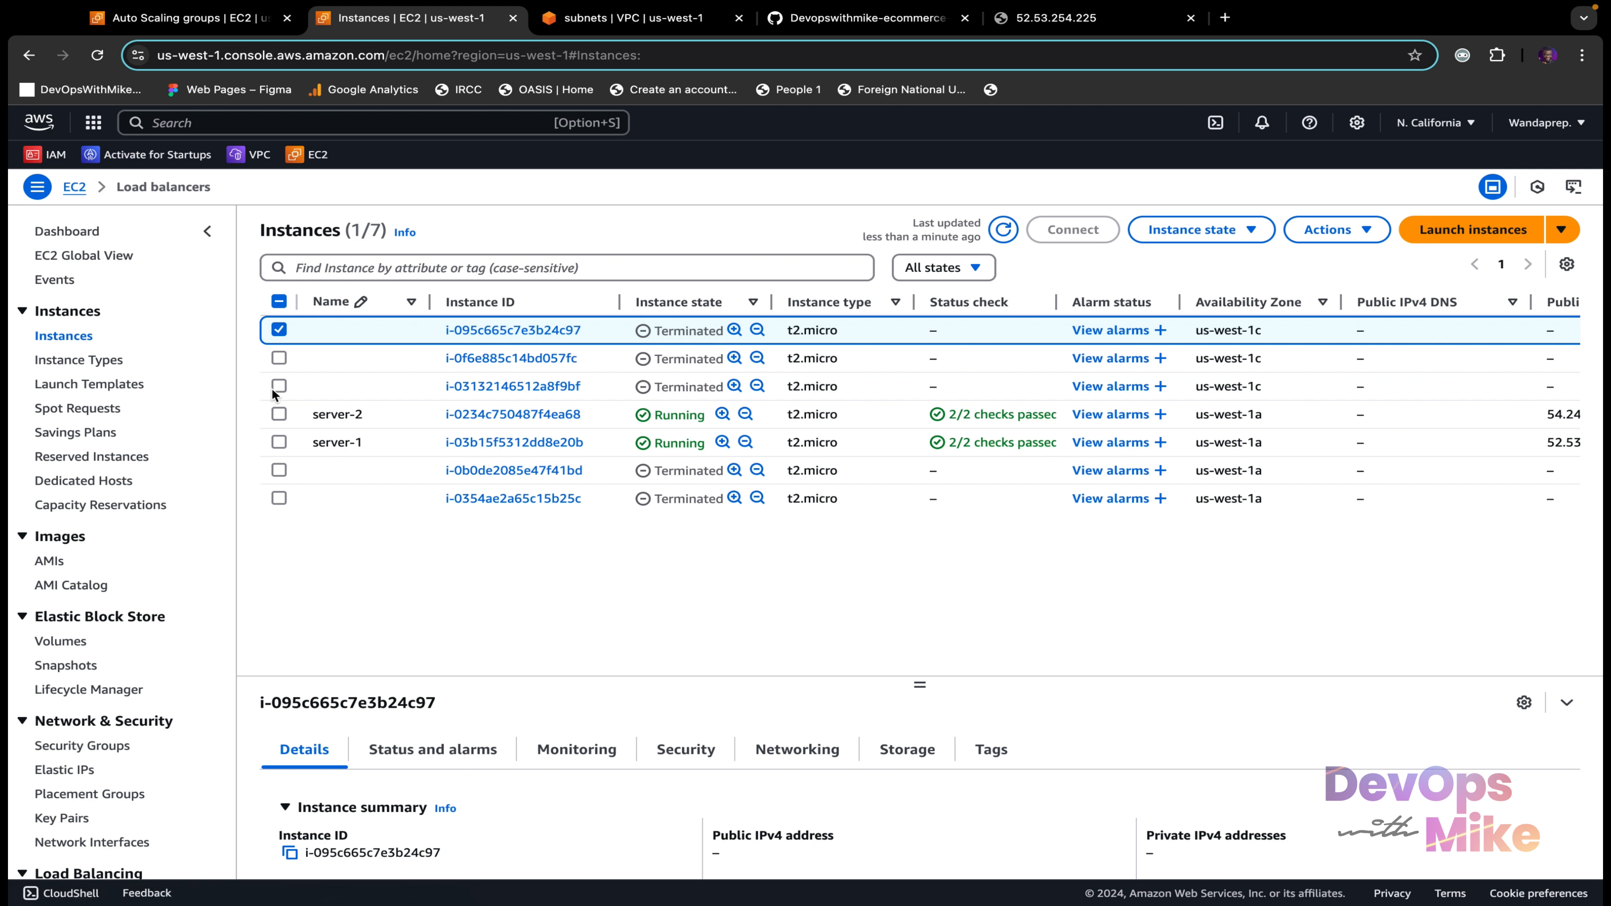
click(283, 413)
click(283, 450)
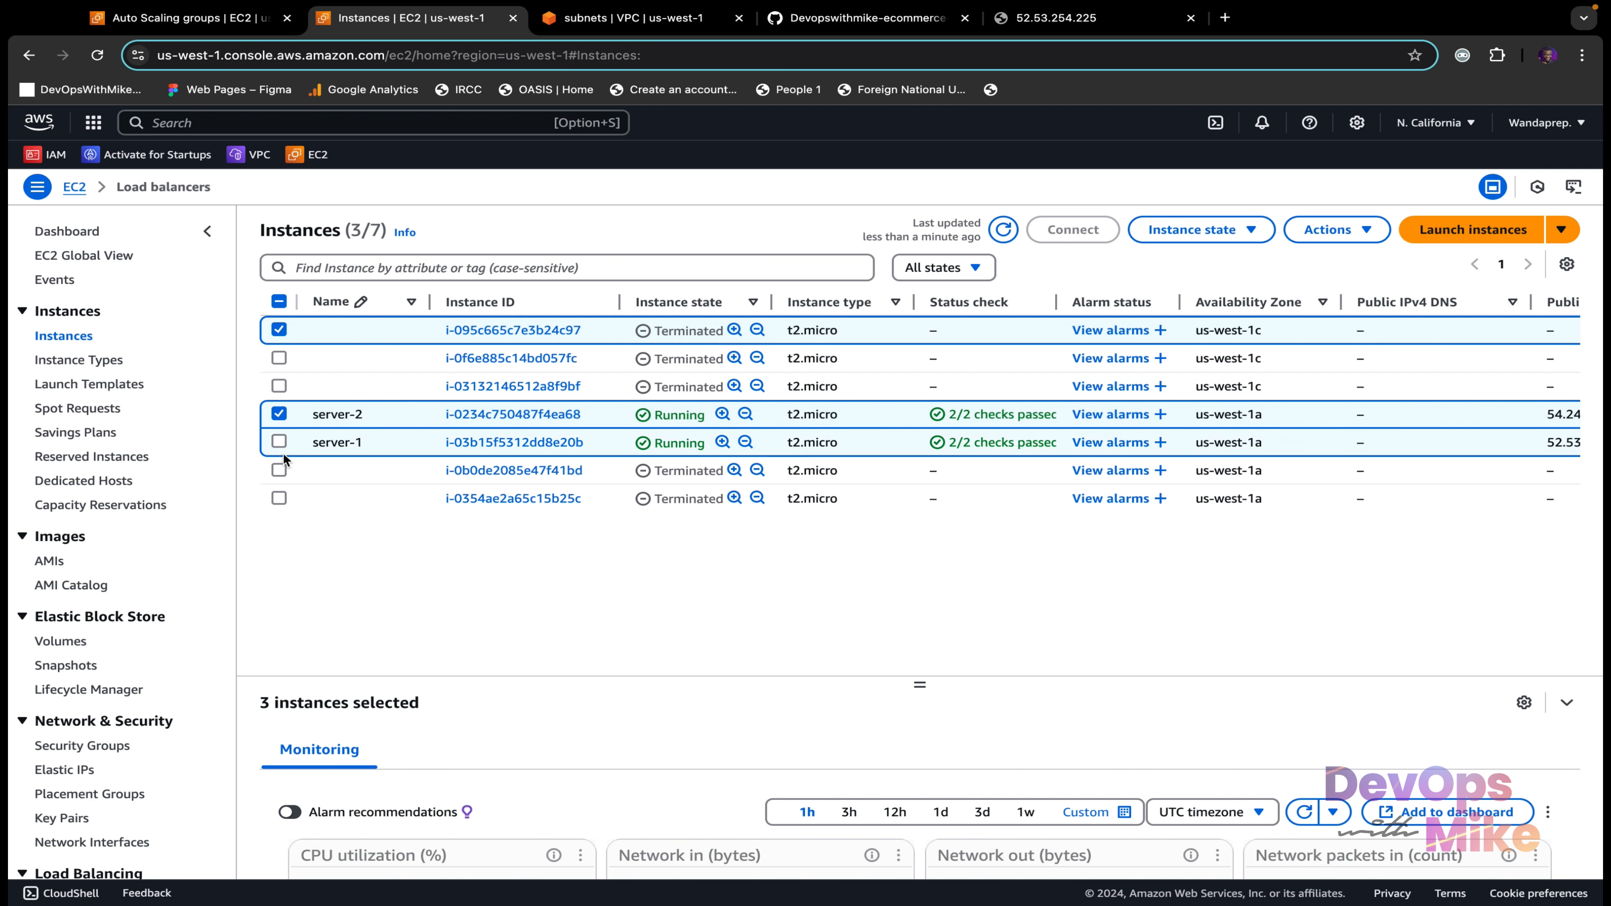
click(279, 330)
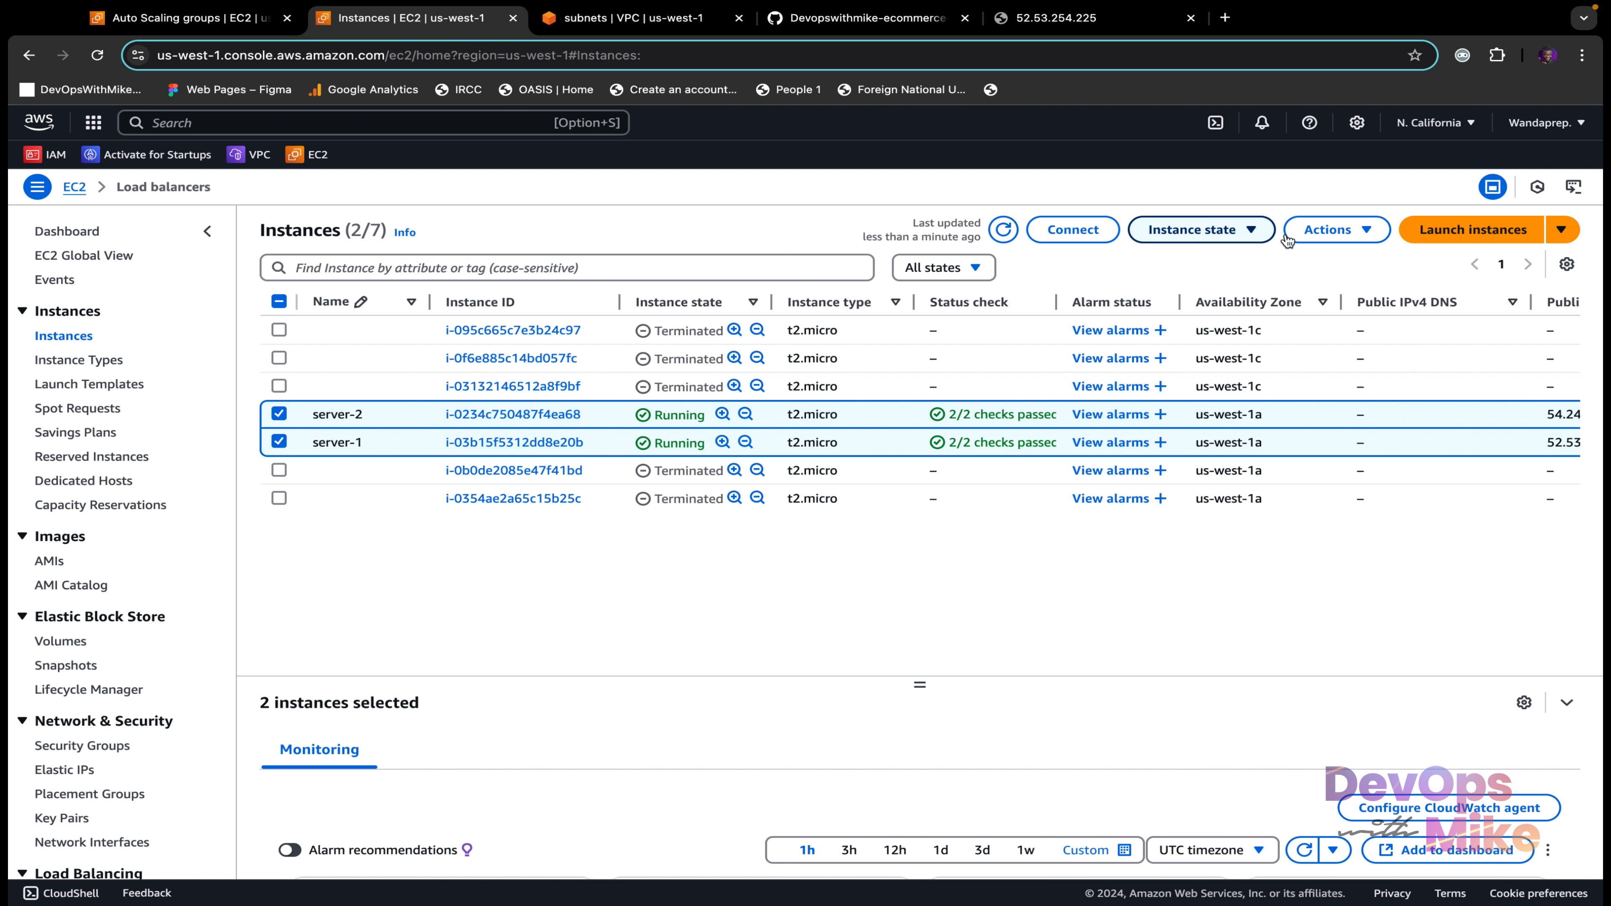
click(1237, 230)
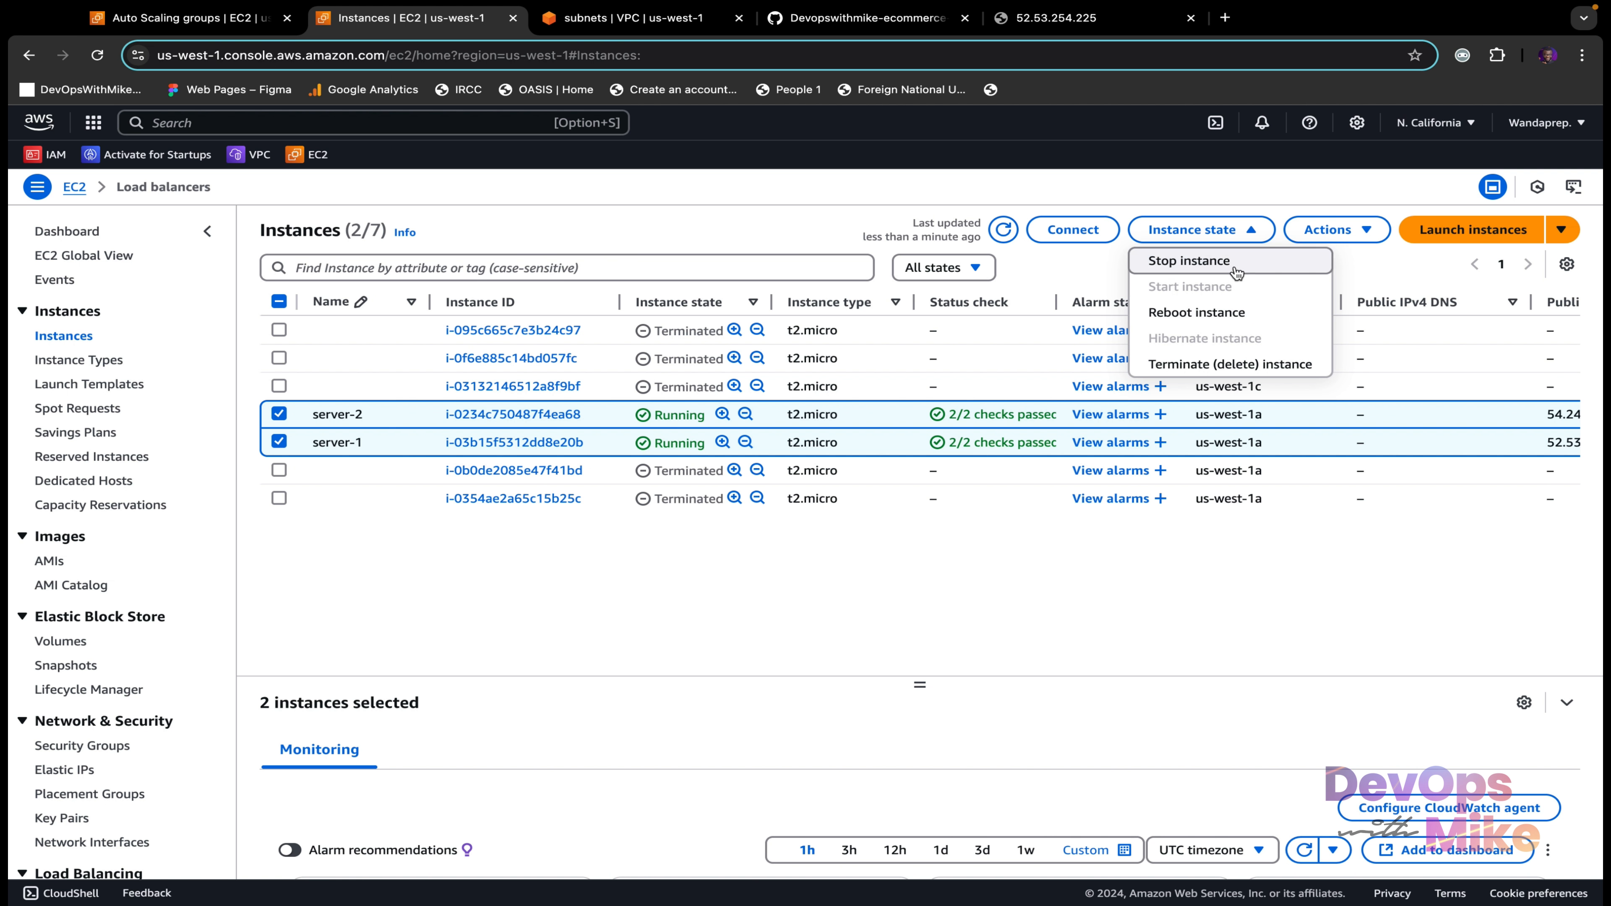
click(1248, 366)
click(1230, 684)
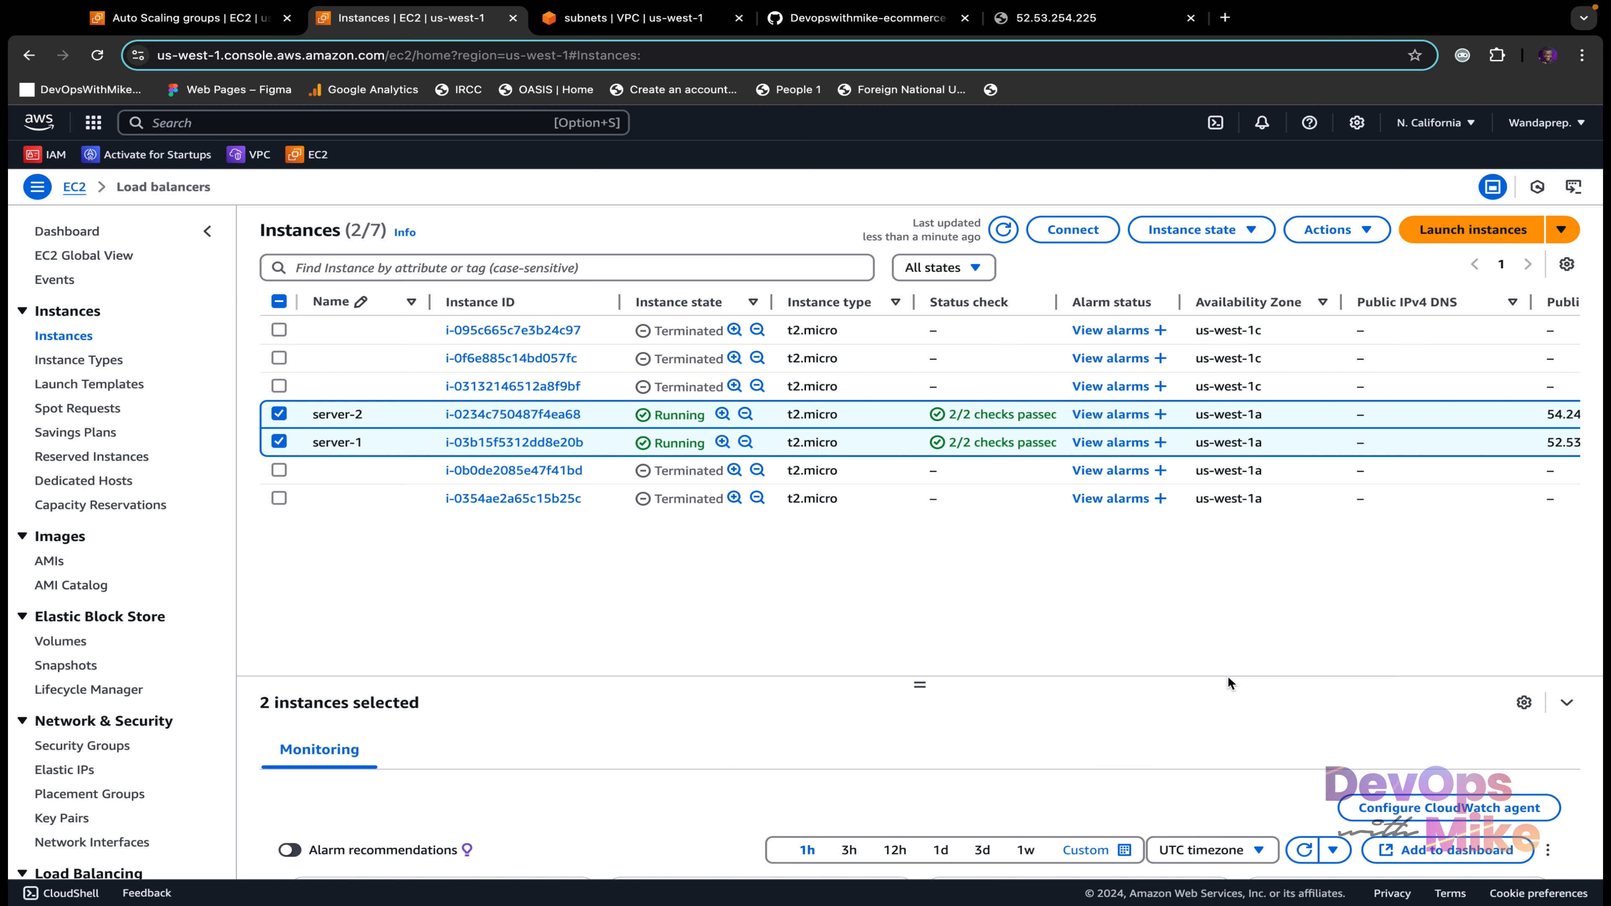